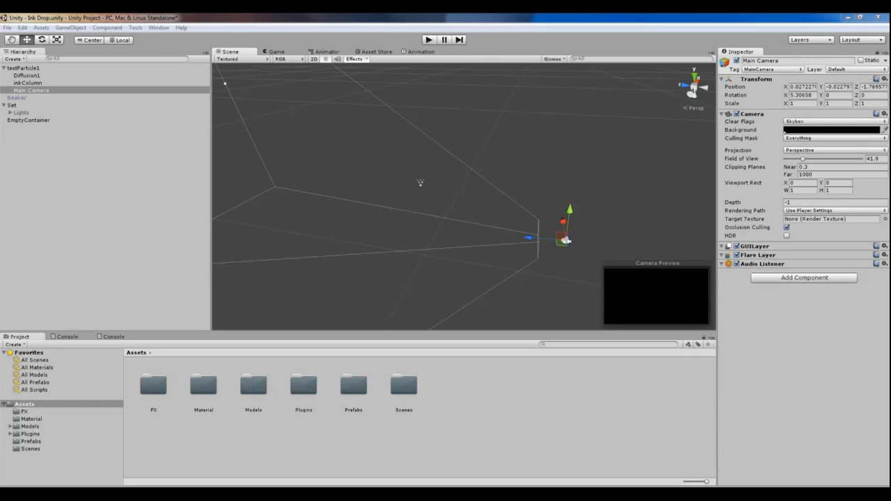
{"action": "left_click", "coordinate": [589, 215]}
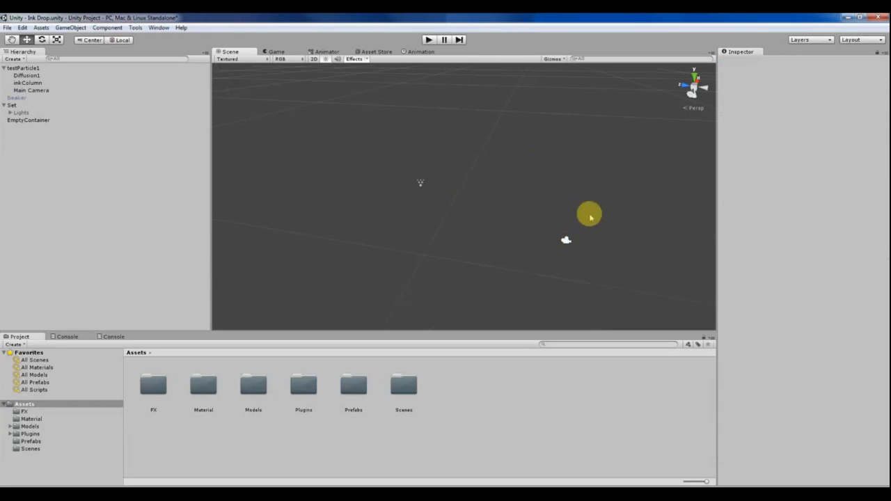
{"action": "left_click_drag", "start_coordinate": [539, 211], "coordinate": [597, 265]}
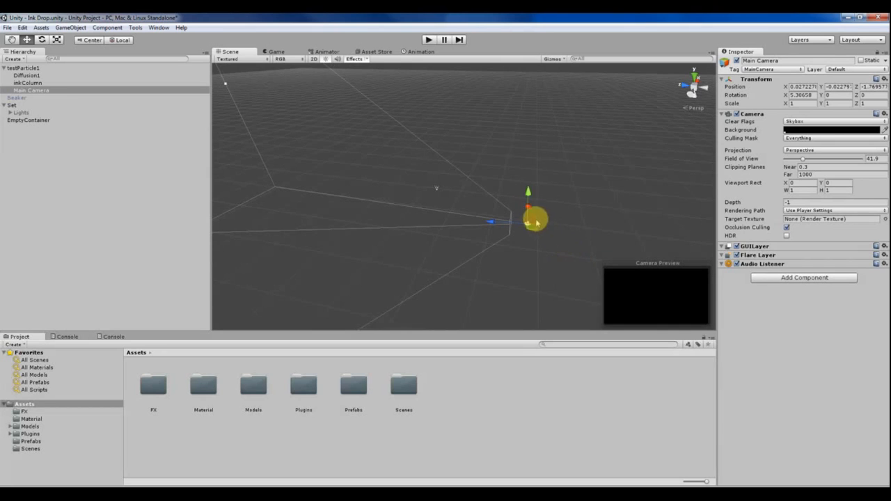
{"action": "left_click_drag", "start_coordinate": [515, 213], "coordinate": [379, 197], "text": "alt"}
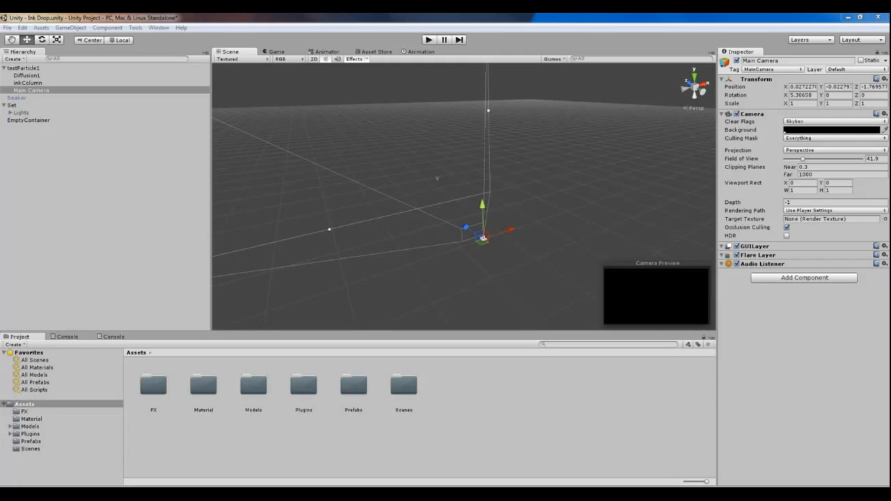
Import the Cushons.fbx model into the project's root Assets folder.
{"action": "left_click_drag", "start_coordinate": [194, 365], "coordinate": [464, 372]}
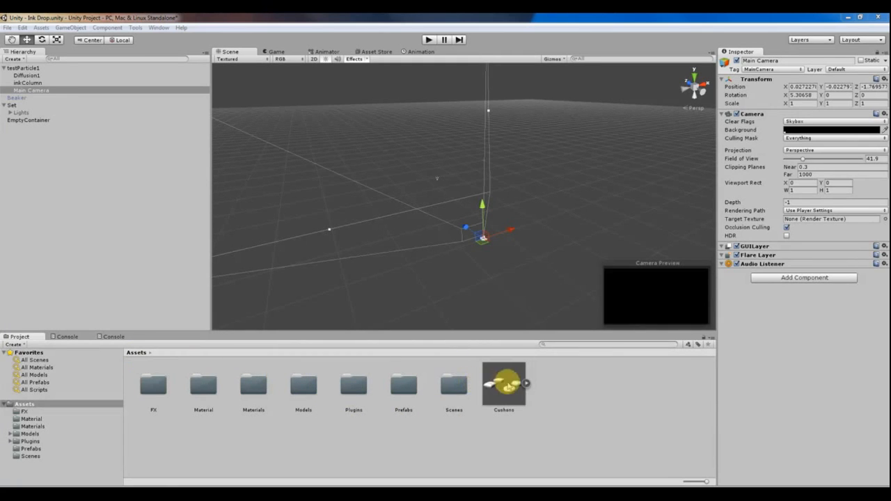
{"action": "left_click", "coordinate": [507, 378]}
{"action": "middle_click_drag", "start_coordinate": [475, 236], "coordinate": [424, 225]}
{"action": "mouse_move", "coordinate": [404, 225]}
{"action": "left_mouse_down", "text": "alt"}
{"action": "mouse_move", "coordinate": [448, 272]}
{"action": "mouse_move", "coordinate": [411, 244]}
{"action": "mouse_move", "coordinate": [396, 215]}
{"action": "left_mouse_up", "text": "alt"}
{"action": "scroll", "coordinate": [444, 272], "scroll_direction": "up", "scroll_amount": 5}
{"action": "left_click", "coordinate": [500, 391]}
{"action": "middle_click_drag", "start_coordinate": [383, 191], "coordinate": [411, 228]}
{"action": "scroll", "coordinate": [446, 248], "scroll_direction": "down", "scroll_amount": 5}
{"action": "left_click_drag", "start_coordinate": [411, 228], "coordinate": [461, 248], "text": "alt"}
{"action": "left_click_drag", "start_coordinate": [329, 167], "coordinate": [562, 320]}
{"action": "left_click_drag", "start_coordinate": [432, 245], "coordinate": [543, 191], "text": "alt"}
{"action": "left_click", "coordinate": [544, 191]}
{"action": "left_click_drag", "start_coordinate": [483, 179], "coordinate": [316, 156], "text": "alt"}
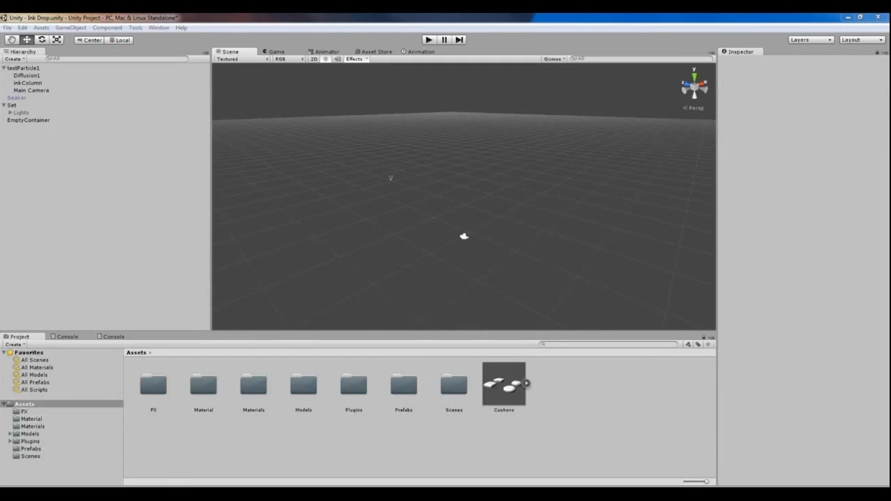
{"action": "left_click", "coordinate": [465, 238]}
{"action": "scroll", "coordinate": [466, 241], "scroll_direction": "up", "scroll_amount": 5}
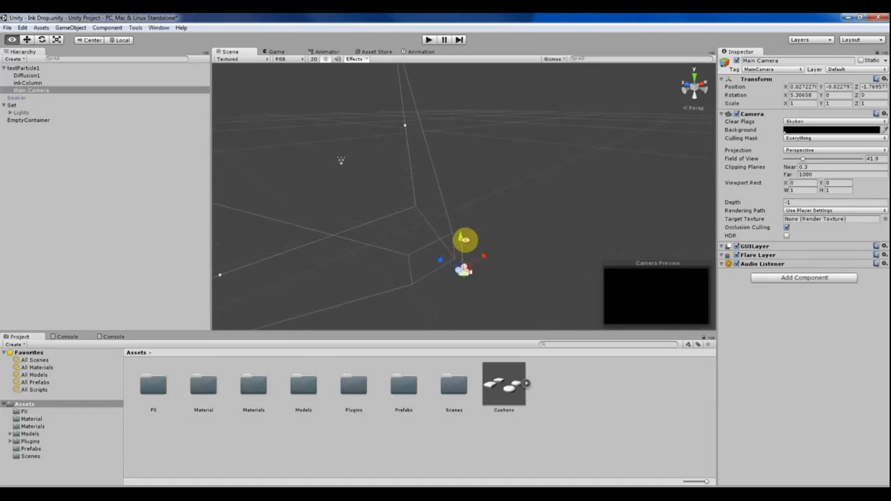
{"action": "left_click_drag", "start_coordinate": [465, 240], "coordinate": [394, 223], "text": "alt"}
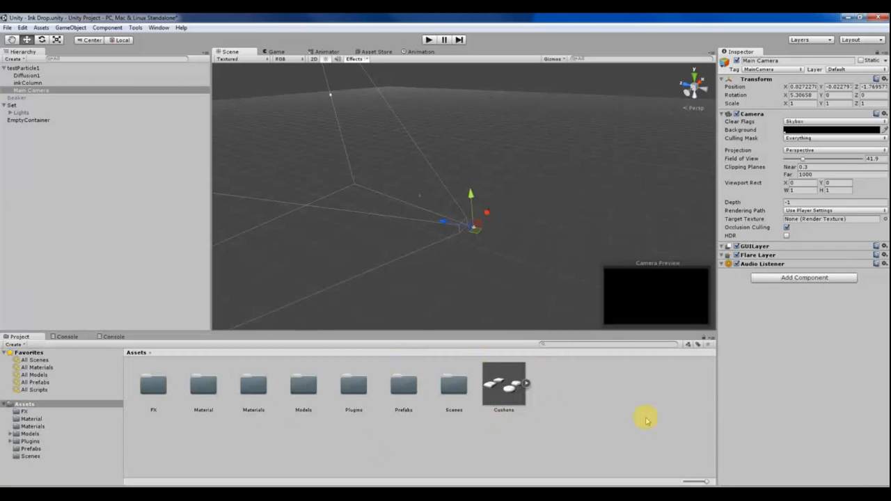
{"action": "left_click_drag", "start_coordinate": [504, 179], "coordinate": [459, 193], "text": "alt"}
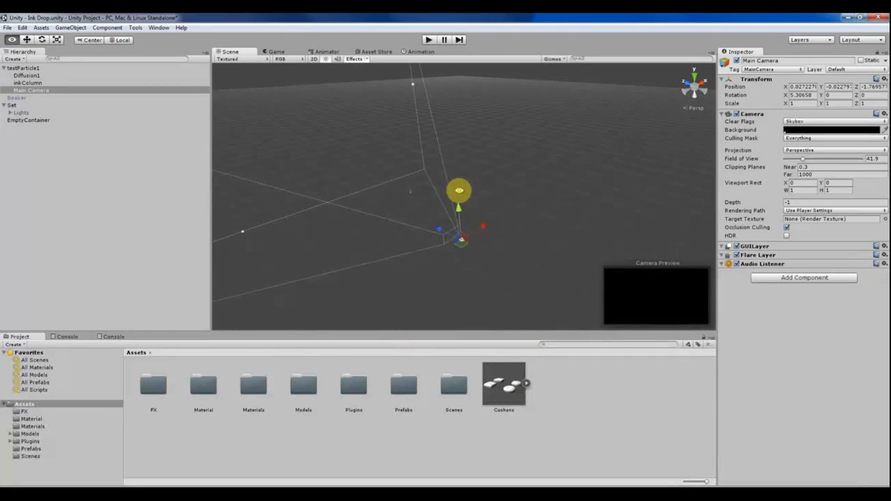
Examine the meshes contained in the Cushons asset and show the model's import settings.
{"action": "left_click", "coordinate": [523, 385]}
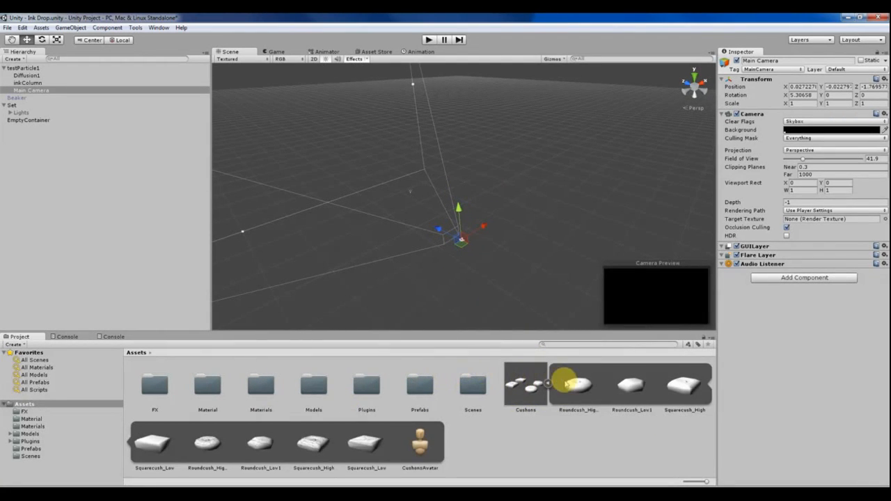
{"action": "left_click", "coordinate": [548, 383]}
{"action": "left_click", "coordinate": [547, 383]}
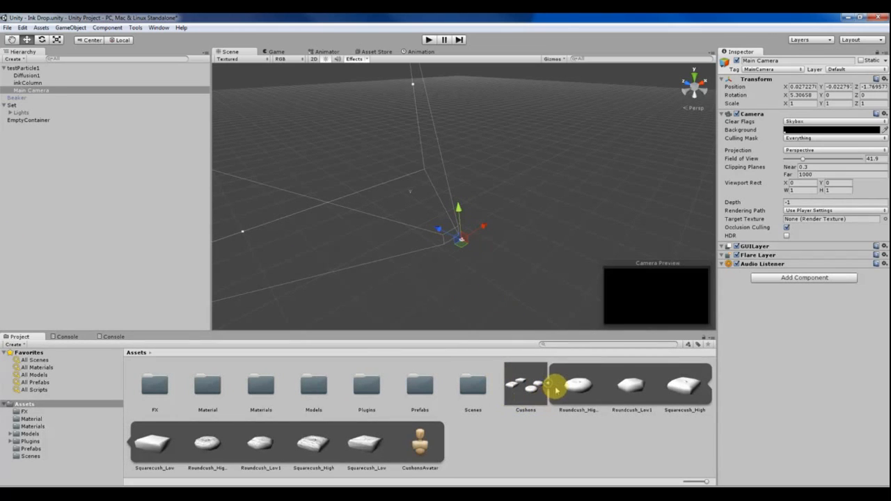
{"action": "left_click", "coordinate": [548, 383]}
{"action": "left_click", "coordinate": [492, 384]}
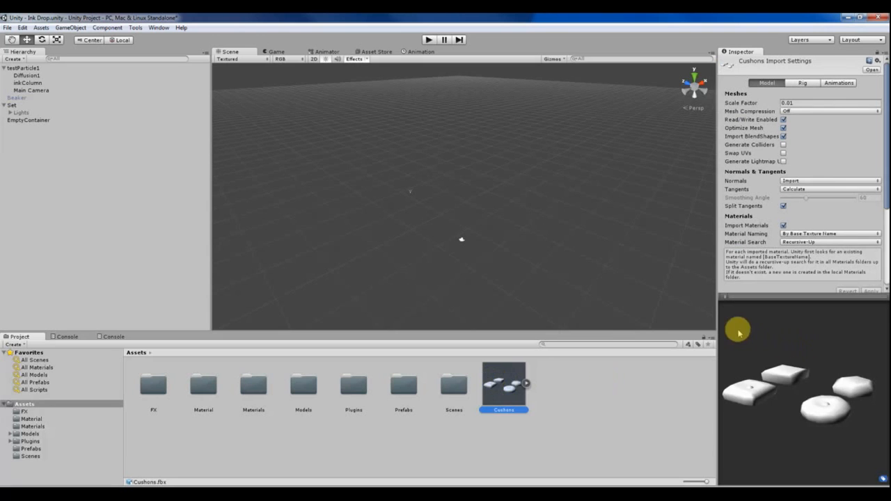
Enlarge the model preview and examine the Cushons asset together with its contained meshes.
{"action": "left_click_drag", "start_coordinate": [718, 323], "coordinate": [496, 323]}
{"action": "left_click_drag", "start_coordinate": [546, 352], "coordinate": [616, 405]}
{"action": "scroll", "coordinate": [302, 207], "scroll_direction": "up", "scroll_amount": 5}
{"action": "middle_click_drag", "start_coordinate": [334, 256], "coordinate": [282, 200]}
{"action": "left_click", "coordinate": [174, 441]}
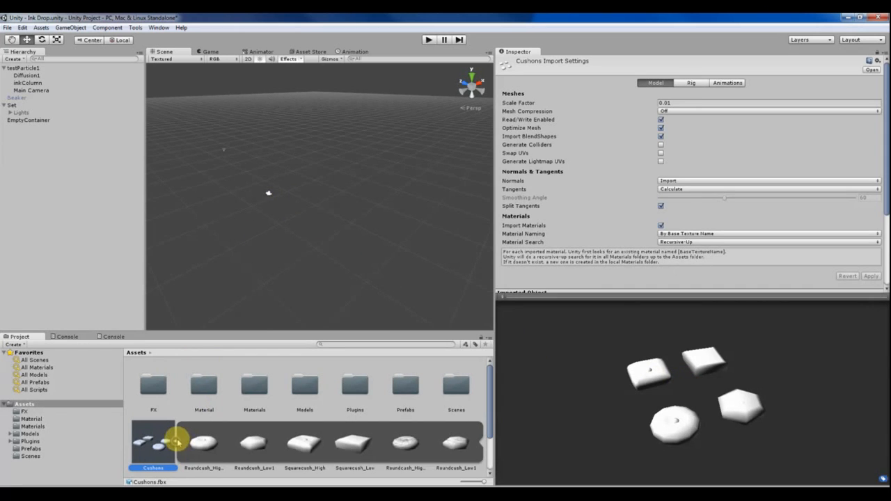
{"action": "scroll", "coordinate": [184, 443], "scroll_direction": "down", "scroll_amount": 1}
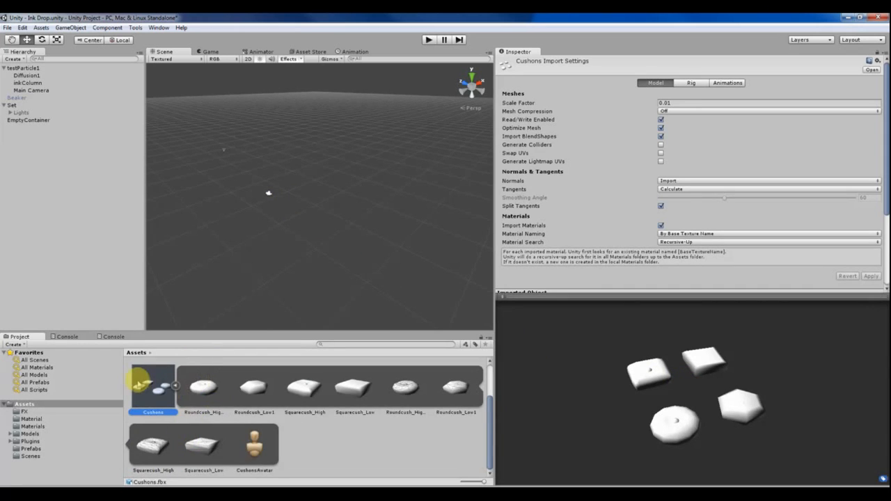
{"action": "left_click", "coordinate": [187, 326]}
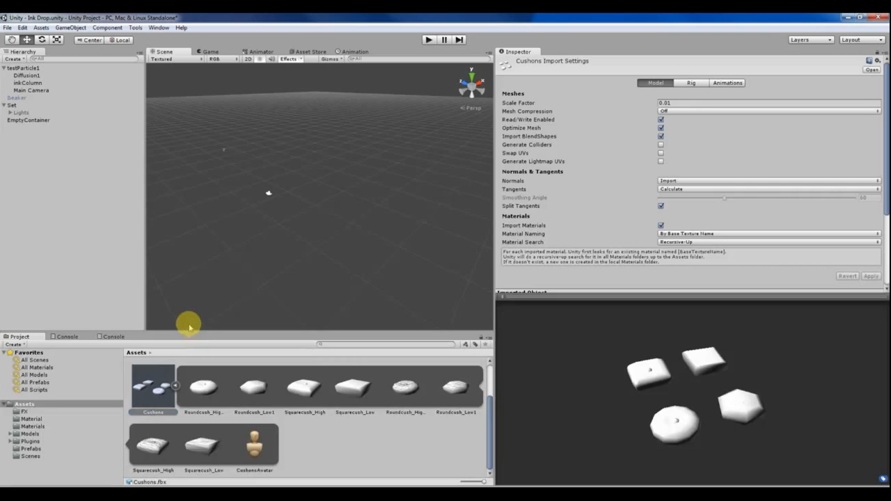
{"action": "left_click", "coordinate": [153, 392]}
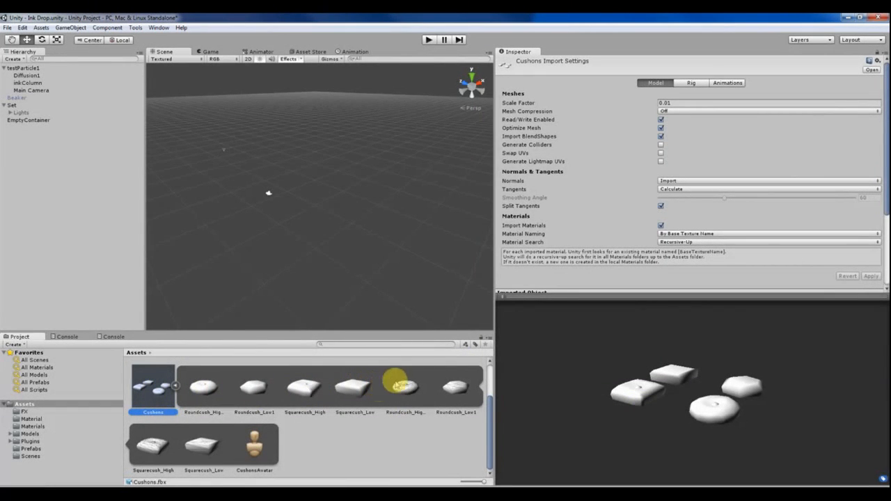
Try placing the Cushons model in the scene and delete the placed instance.
{"action": "left_click_drag", "start_coordinate": [148, 388], "coordinate": [294, 219]}
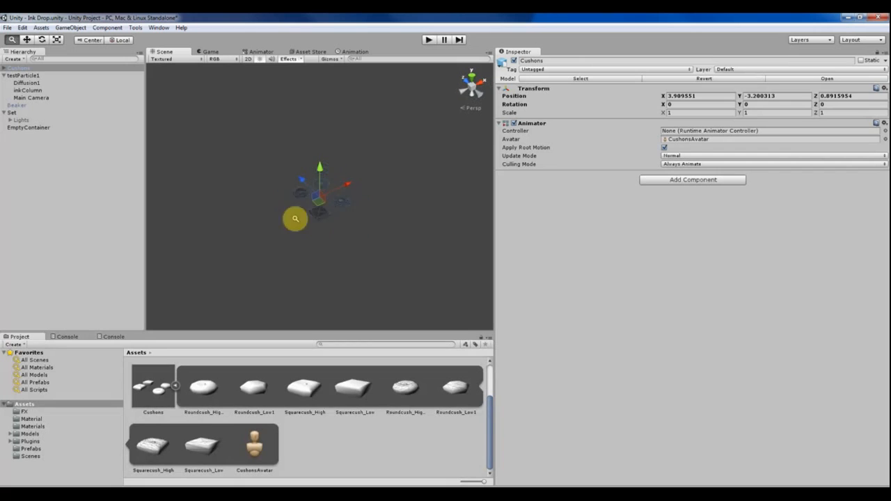
{"action": "key", "text": "Delete"}
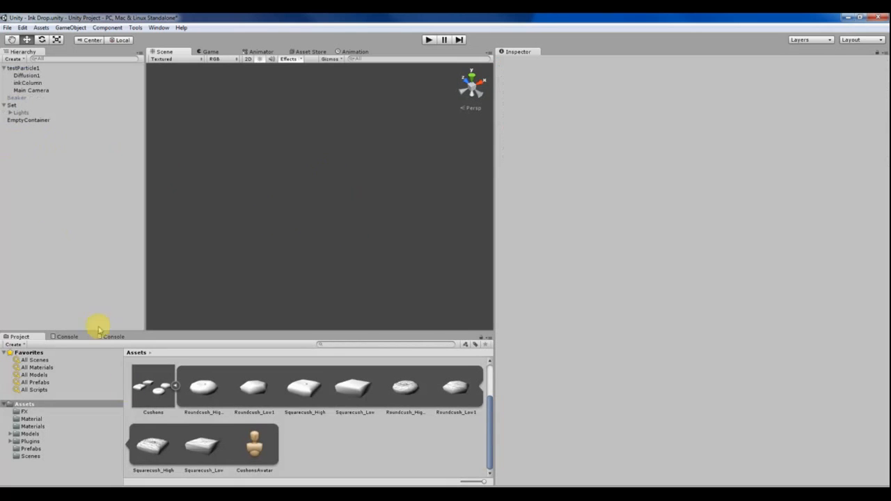
Set the Cushons model's import scale factor to 1 and enable Generate Colliders.
{"action": "left_click", "coordinate": [145, 389]}
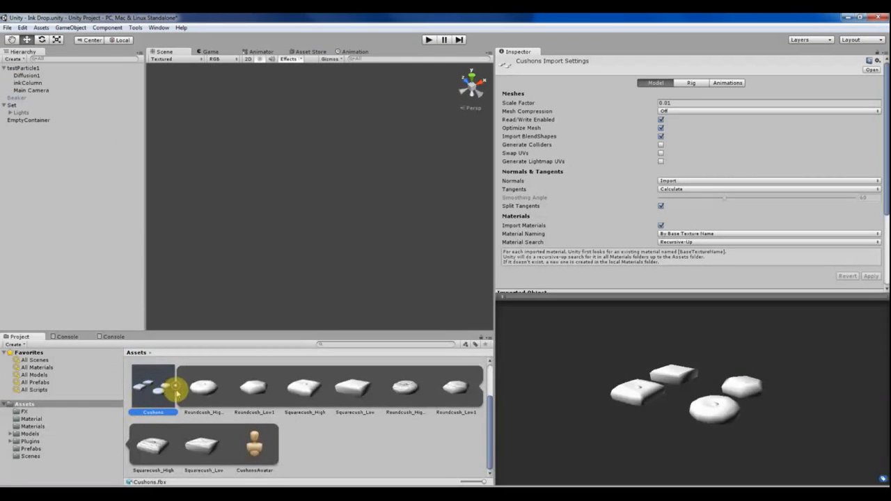
{"action": "left_click", "coordinate": [175, 386]}
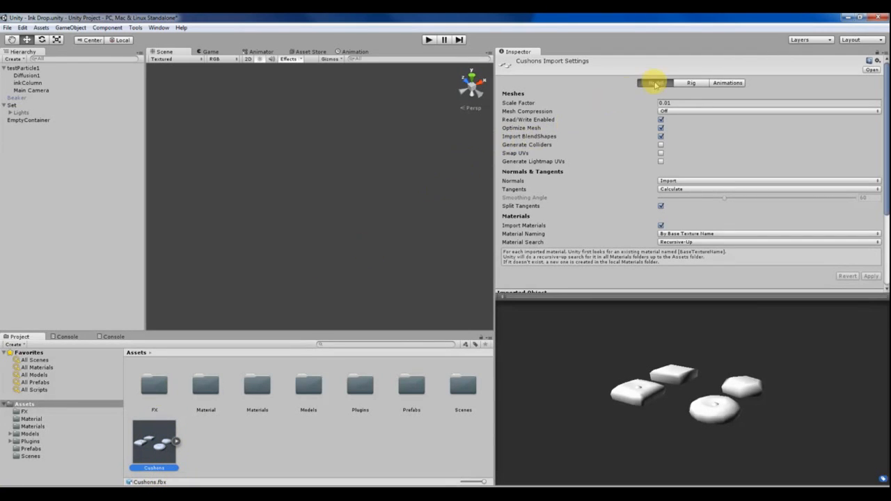
{"action": "left_click", "coordinate": [665, 103]}
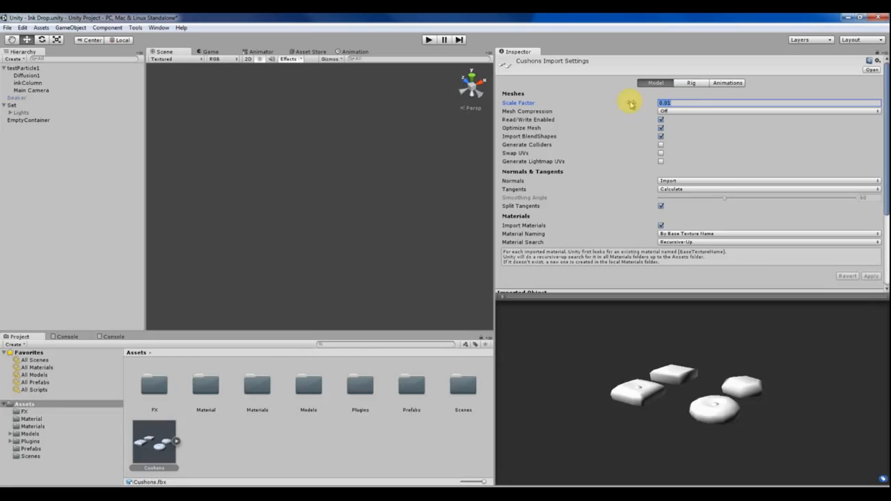
{"action": "type", "text": "1"}
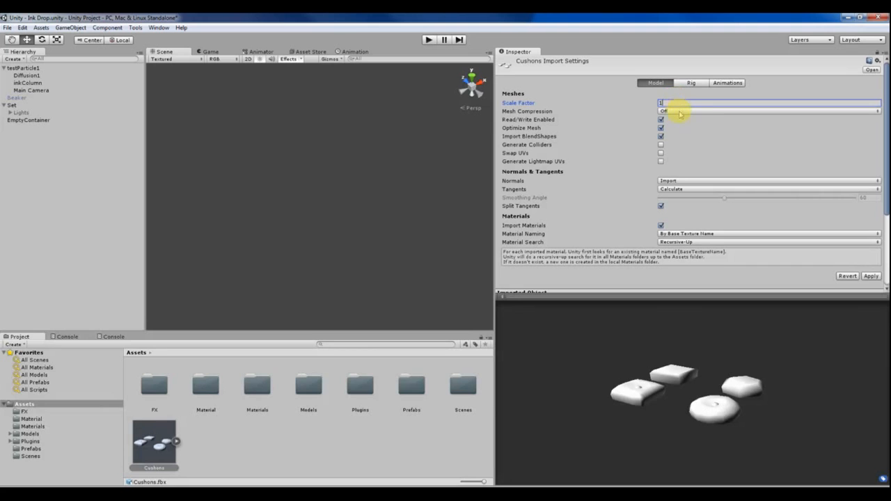
{"action": "left_click_drag", "start_coordinate": [680, 294], "coordinate": [678, 399]}
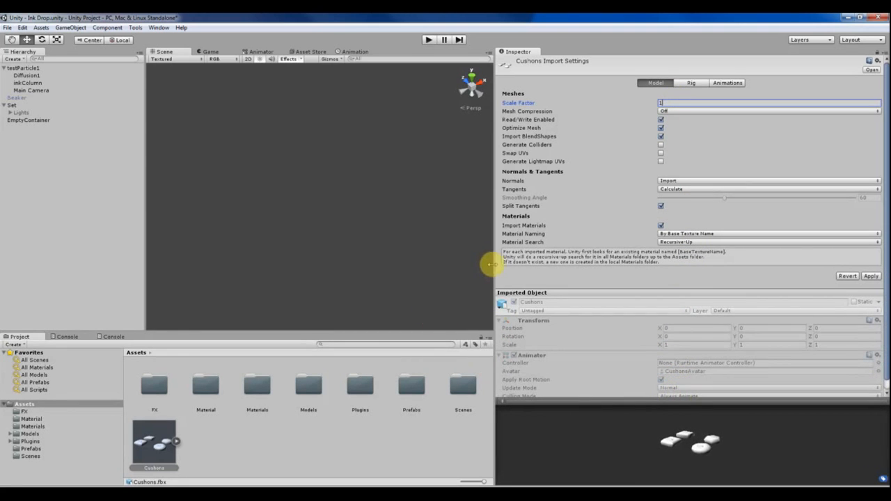
{"action": "left_click_drag", "start_coordinate": [492, 262], "coordinate": [662, 255]}
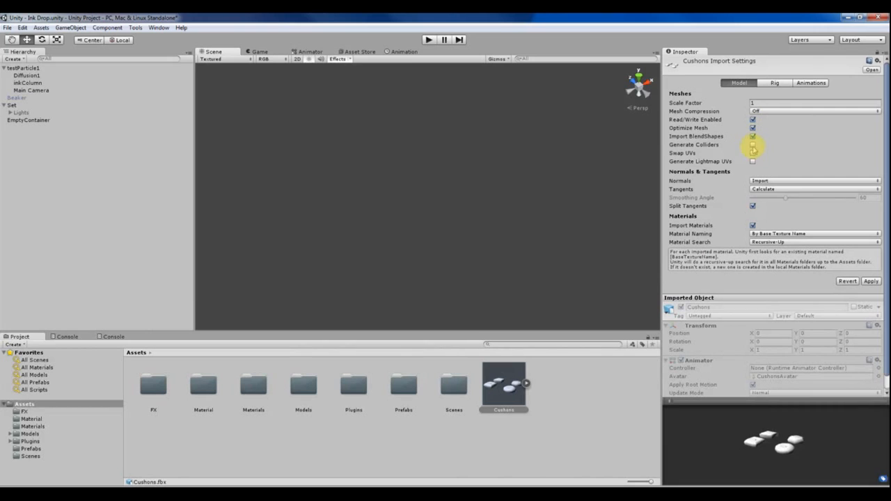
{"action": "left_click", "coordinate": [753, 146]}
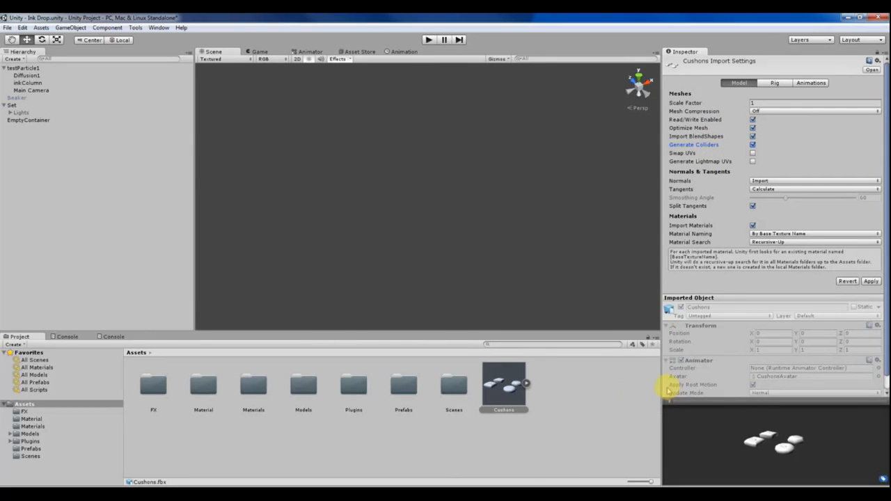
{"action": "mouse_move", "coordinate": [663, 389]}
{"action": "left_mouse_down"}
{"action": "mouse_move", "coordinate": [670, 384]}
{"action": "mouse_move", "coordinate": [656, 385]}
{"action": "left_mouse_up"}
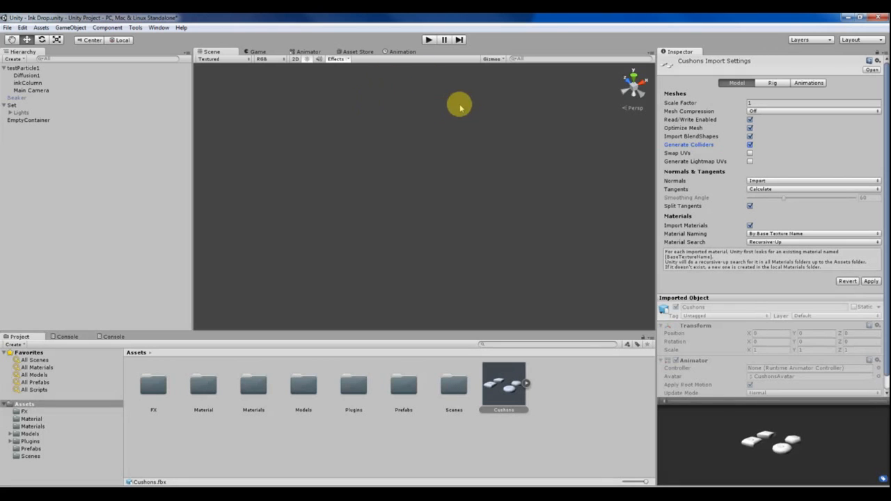
Apply the pending import setting changes to the Cushons model.
{"action": "left_click_drag", "start_coordinate": [450, 248], "coordinate": [413, 183], "text": "alt"}
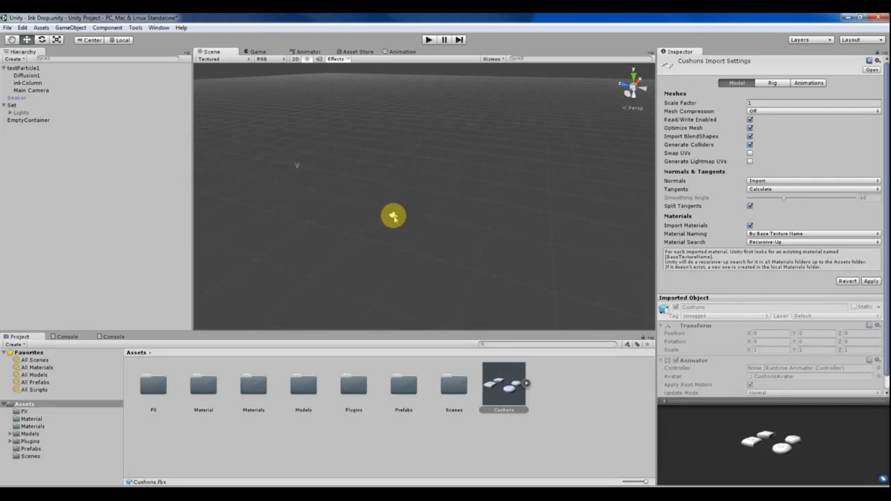
{"action": "left_click", "coordinate": [393, 213]}
{"action": "left_click", "coordinate": [461, 278]}
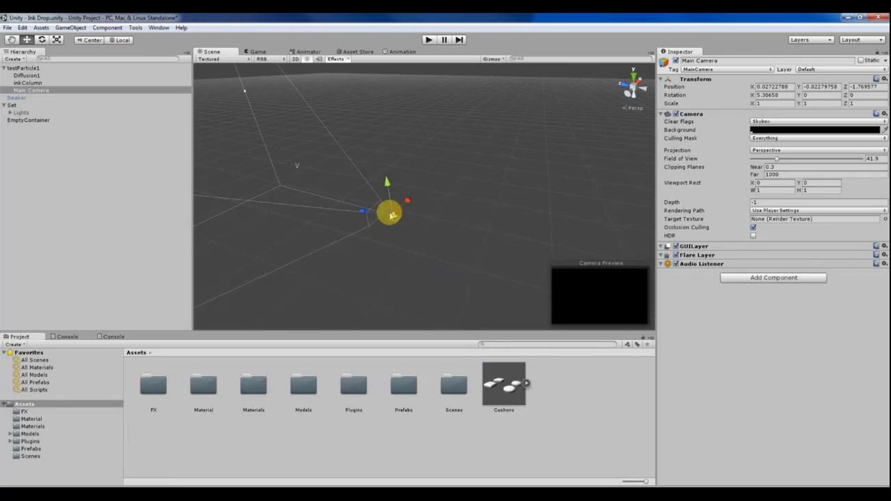
Place the Cushons model in the scene at about X 0.62, Y -0.05, Z 0.78.
{"action": "left_click", "coordinate": [505, 383]}
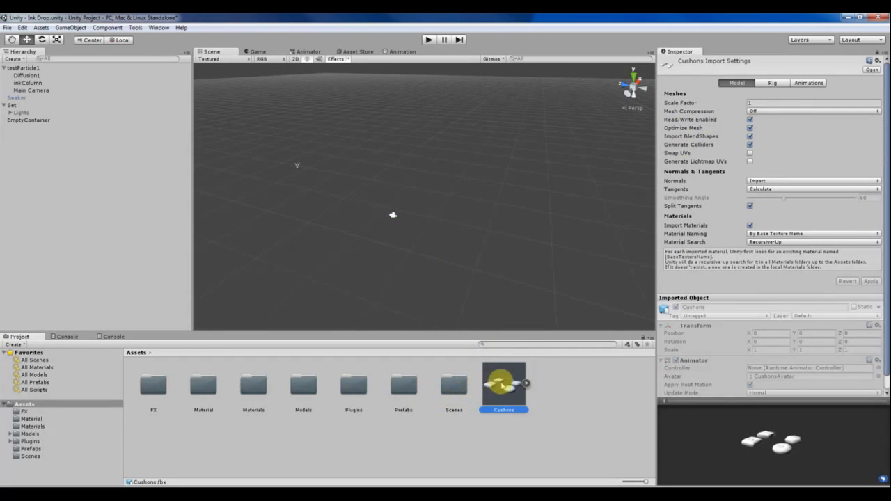
{"action": "left_click_drag", "start_coordinate": [503, 380], "coordinate": [459, 228]}
{"action": "scroll", "coordinate": [417, 213], "scroll_direction": "up", "scroll_amount": 3}
{"action": "middle_click_drag", "start_coordinate": [388, 200], "coordinate": [368, 199]}
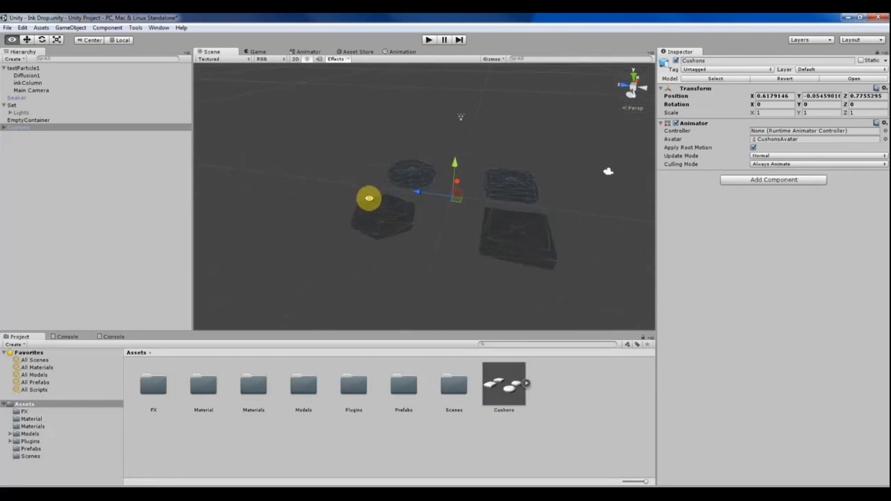
{"action": "scroll", "coordinate": [404, 195], "scroll_direction": "up", "scroll_amount": 3}
{"action": "middle_click_drag", "start_coordinate": [438, 190], "coordinate": [362, 184]}
{"action": "scroll", "coordinate": [377, 188], "scroll_direction": "up", "scroll_amount": 1}
{"action": "scroll", "coordinate": [352, 177], "scroll_direction": "down", "scroll_amount": 3}
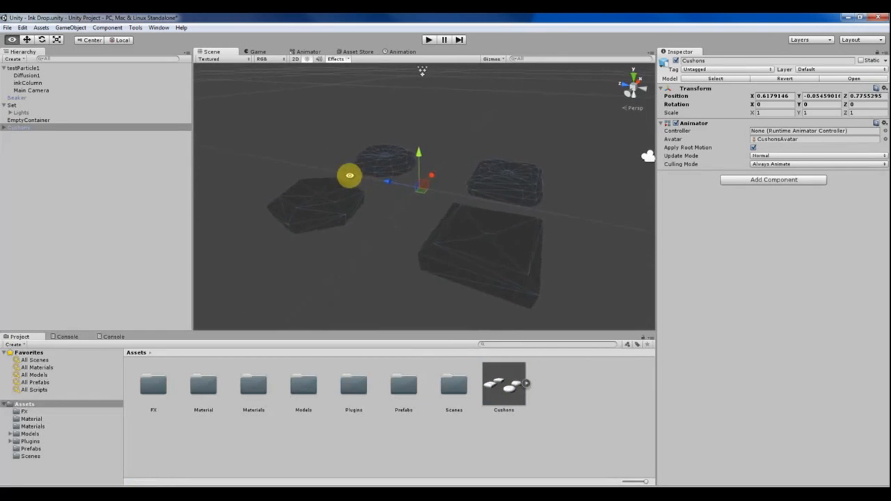
Examine the Cushons asset's contained meshes and the placed cushions from different angles.
{"action": "left_click", "coordinate": [527, 383]}
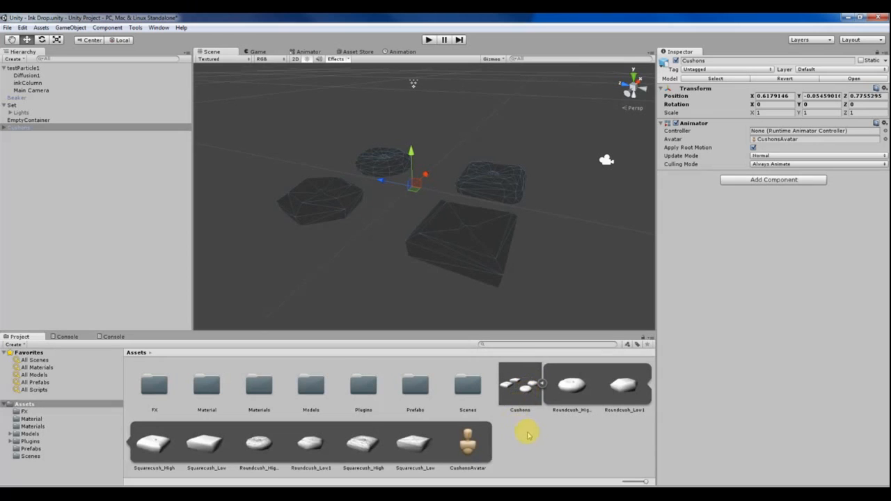
{"action": "left_click", "coordinate": [542, 383]}
{"action": "left_click_drag", "start_coordinate": [401, 238], "coordinate": [408, 270], "text": "alt"}
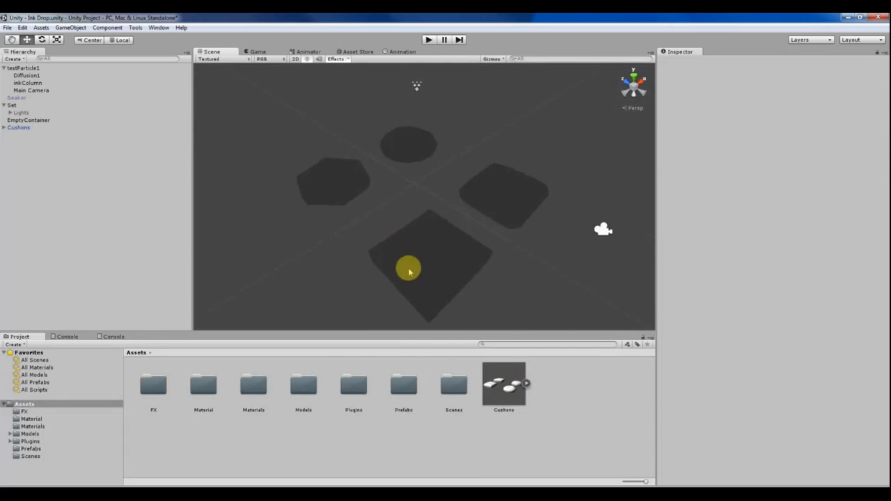
{"action": "left_click", "coordinate": [408, 270]}
{"action": "left_click_drag", "start_coordinate": [319, 243], "coordinate": [248, 214], "text": "alt"}
Expand the placed Cushons object in the scene hierarchy and look through its individual cushion meshes.
{"action": "left_click", "coordinate": [3, 129]}
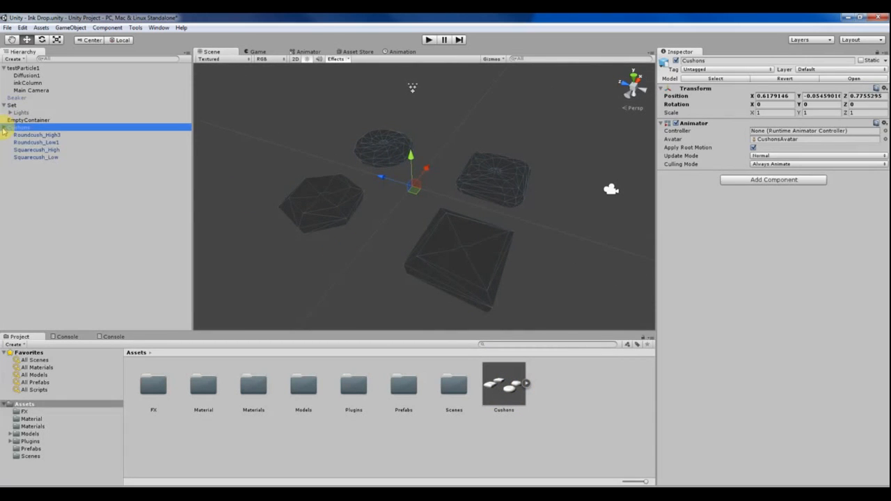
{"action": "left_click", "coordinate": [22, 143]}
{"action": "left_click", "coordinate": [24, 150]}
{"action": "left_click", "coordinate": [23, 163]}
{"action": "left_click", "coordinate": [24, 149]}
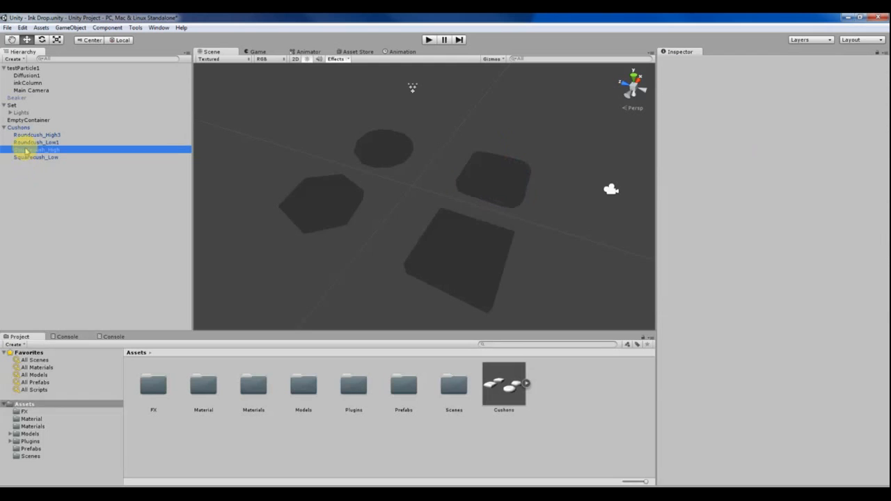
Try raising the Roundcush_High3 cushion on its own and undo the move.
{"action": "left_click", "coordinate": [23, 137]}
{"action": "left_click_drag", "start_coordinate": [379, 113], "coordinate": [377, 83]}
{"action": "key", "text": "ctrl+z"}
Go through the four cushion meshes under Cushons in the scene hierarchy and view Roundcush_High3 from another side.
{"action": "left_click", "coordinate": [42, 143]}
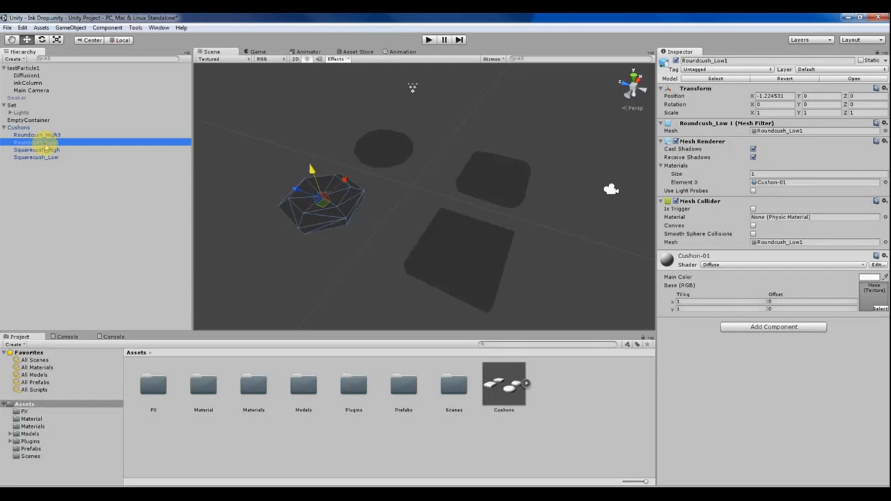
{"action": "left_click", "coordinate": [40, 149]}
{"action": "left_click", "coordinate": [40, 158]}
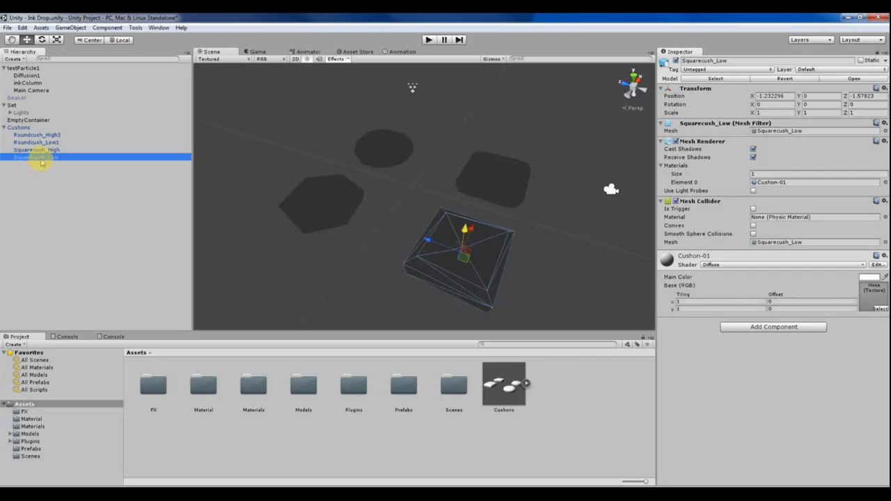
{"action": "left_click", "coordinate": [41, 150]}
{"action": "left_click", "coordinate": [40, 135]}
{"action": "left_click_drag", "start_coordinate": [335, 184], "coordinate": [408, 201], "text": "alt"}
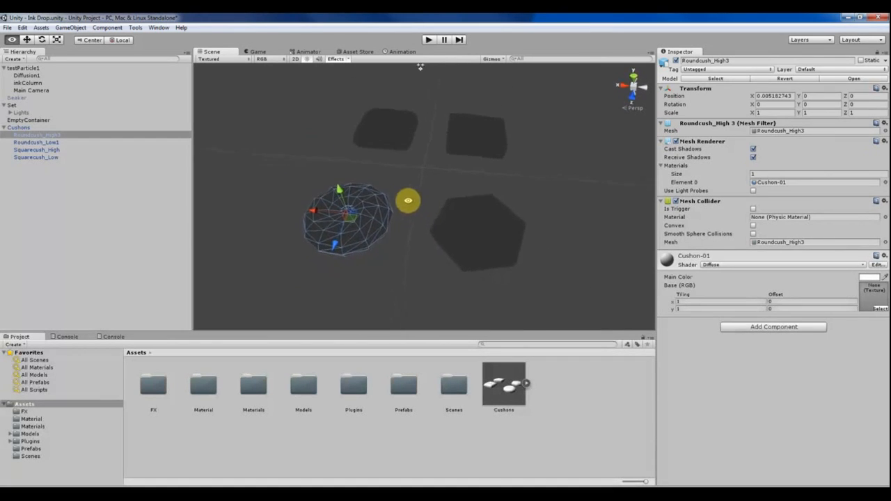
Select the cushions directly in the scene and compare the high and low round cushion meshes up close.
{"action": "left_click_drag", "start_coordinate": [278, 116], "coordinate": [621, 293]}
{"action": "left_click", "coordinate": [301, 181]}
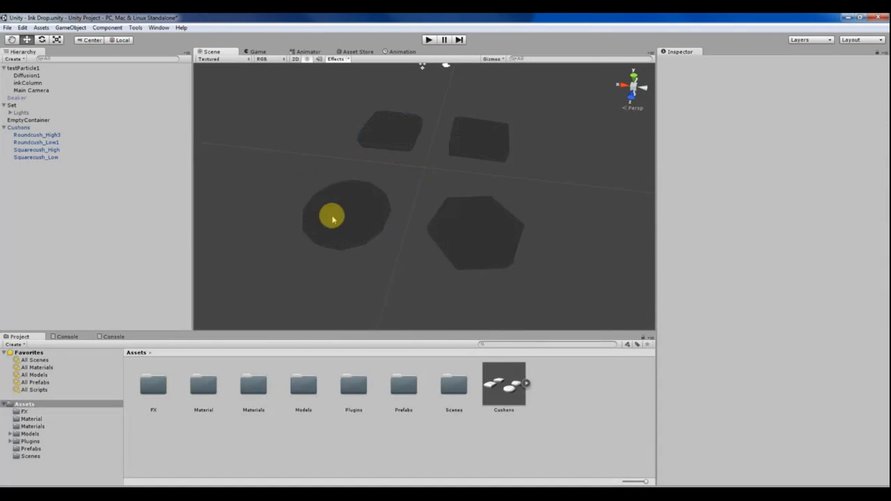
{"action": "left_click", "coordinate": [330, 215]}
{"action": "left_click_drag", "start_coordinate": [278, 111], "coordinate": [572, 281]}
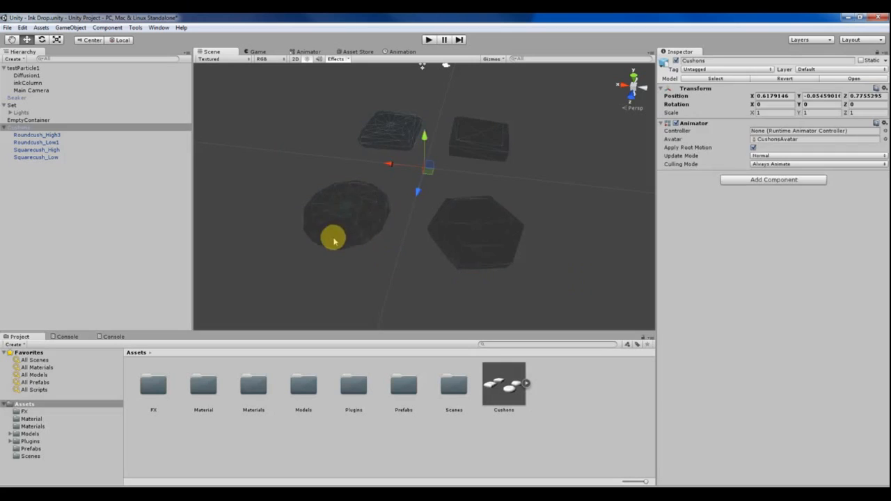
{"action": "left_click", "coordinate": [438, 223]}
{"action": "left_click", "coordinate": [360, 198]}
{"action": "scroll", "coordinate": [352, 233], "scroll_direction": "up", "scroll_amount": 5}
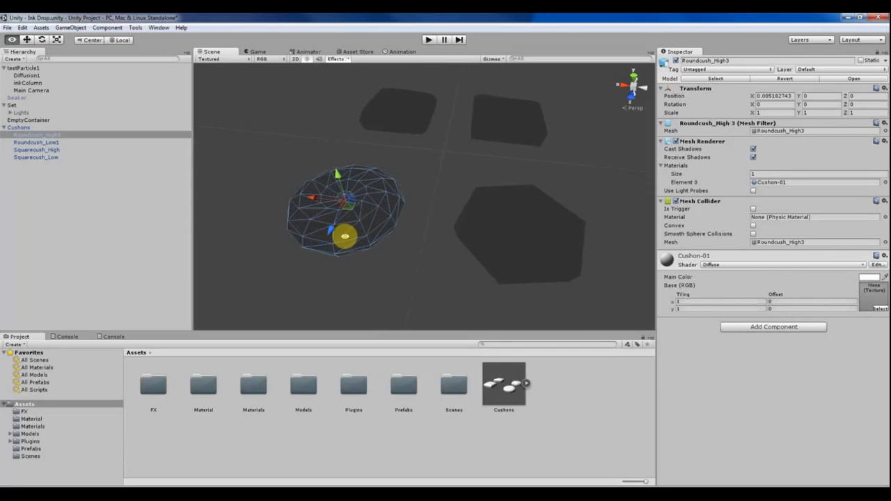
{"action": "left_click_drag", "start_coordinate": [344, 237], "coordinate": [379, 242], "text": "alt"}
{"action": "left_click", "coordinate": [518, 211]}
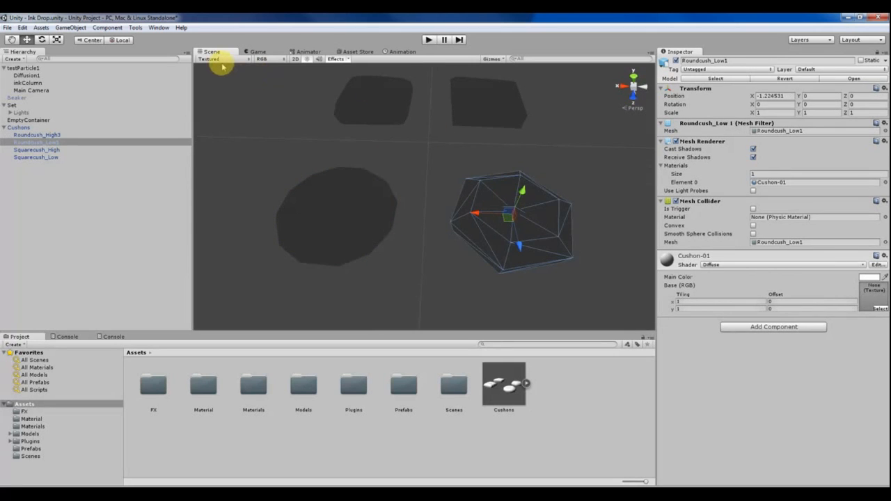
Switch the scene view's draw mode to Textured Wire and view the cushions' wireframes.
{"action": "left_click", "coordinate": [223, 67]}
{"action": "left_click", "coordinate": [217, 59]}
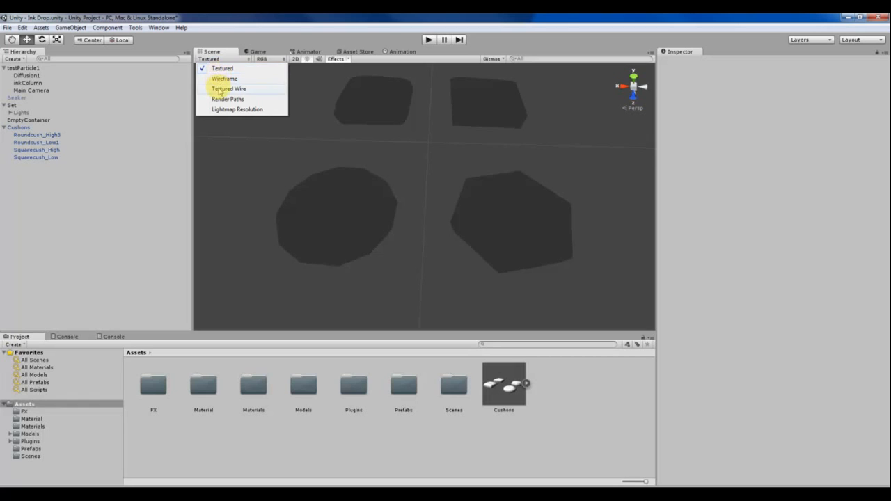
{"action": "left_click", "coordinate": [229, 89]}
{"action": "left_click_drag", "start_coordinate": [328, 174], "coordinate": [360, 202], "text": "alt"}
{"action": "left_click_drag", "start_coordinate": [269, 232], "coordinate": [452, 233], "text": "alt"}
Move Roundcush_High3 along X to about -1.235 so it overlaps the low-poly round cushion.
{"action": "left_click", "coordinate": [452, 232]}
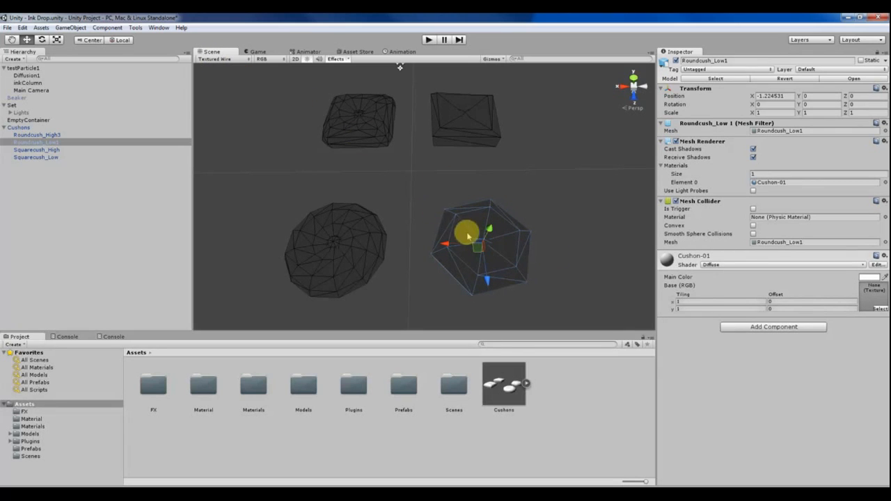
{"action": "left_click", "coordinate": [320, 249]}
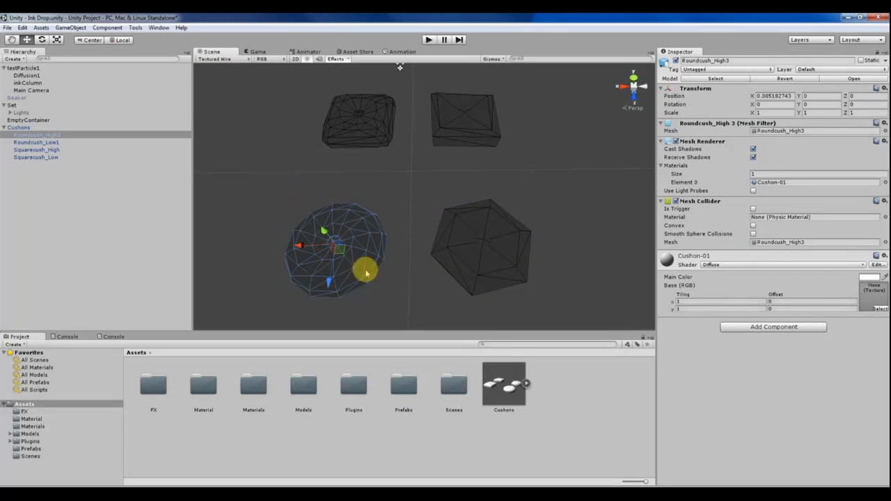
{"action": "left_click_drag", "start_coordinate": [327, 241], "coordinate": [443, 263], "text": "alt"}
{"action": "left_click_drag", "start_coordinate": [381, 183], "coordinate": [352, 184], "text": "alt"}
Move Squarecush_High along X to about -1.222 so it overlaps the low-poly square cushion.
{"action": "left_click", "coordinate": [292, 120]}
{"action": "left_click_drag", "start_coordinate": [260, 133], "coordinate": [302, 177]}
{"action": "scroll", "coordinate": [393, 148], "scroll_direction": "up", "scroll_amount": 6}
{"action": "left_click_drag", "start_coordinate": [422, 167], "coordinate": [431, 226], "text": "alt"}
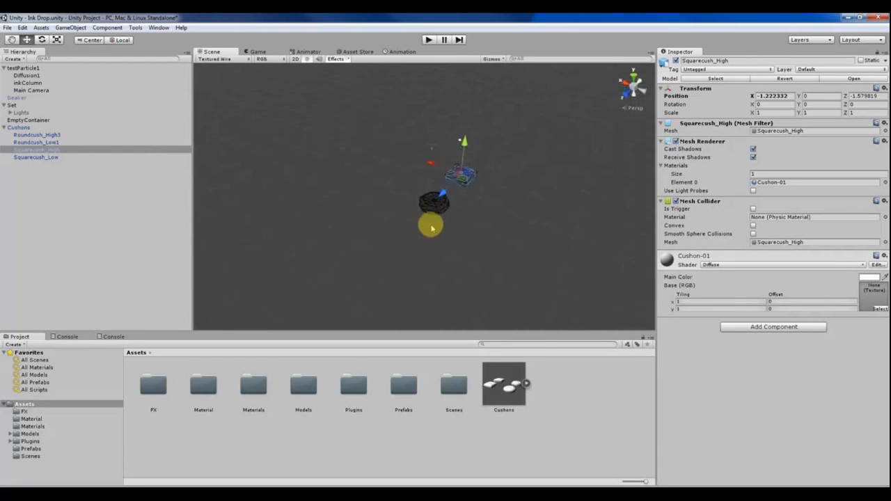
Frame the overlapping square cushions, try moving Squarecush_High along Z to about -2.48, and undo the move.
{"action": "key", "text": "f"}
{"action": "left_click_drag", "start_coordinate": [518, 192], "coordinate": [364, 255], "text": "alt"}
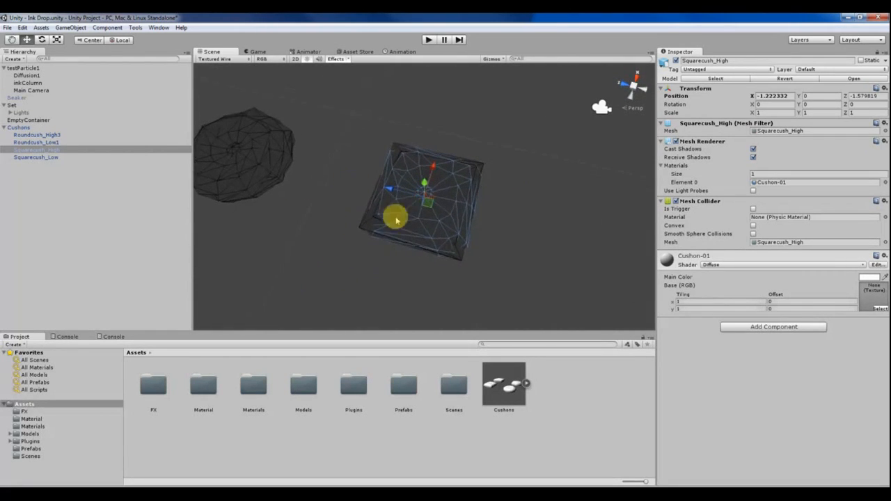
{"action": "left_click_drag", "start_coordinate": [396, 221], "coordinate": [516, 172], "text": "alt"}
{"action": "middle_click_drag", "start_coordinate": [516, 172], "coordinate": [439, 197]}
{"action": "scroll", "coordinate": [425, 205], "scroll_direction": "up", "scroll_amount": 5}
{"action": "scroll", "coordinate": [421, 207], "scroll_direction": "down", "scroll_amount": 5}
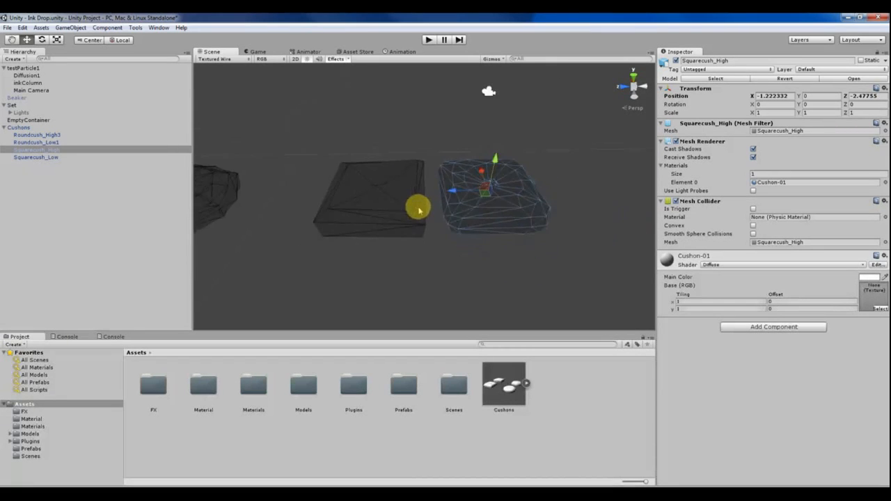
{"action": "key", "text": "ctrl+z"}
Examine the overlapping round cushions, selecting Roundcush_High3 and its parent Cushons object.
{"action": "left_click_drag", "start_coordinate": [274, 195], "coordinate": [427, 207], "text": "alt"}
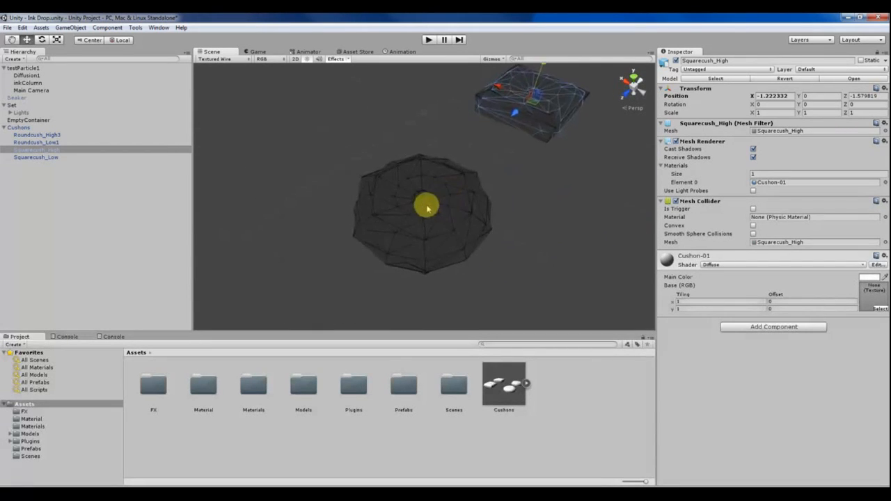
{"action": "left_click", "coordinate": [427, 206]}
{"action": "left_click_drag", "start_coordinate": [404, 154], "coordinate": [425, 183], "text": "alt"}
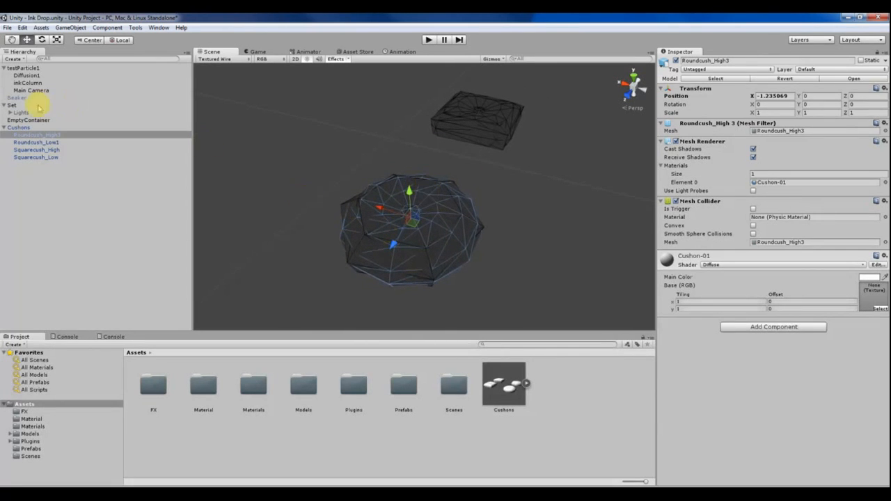
{"action": "left_click", "coordinate": [28, 135]}
{"action": "left_click", "coordinate": [23, 128]}
Expand the Cushons asset in the project to view its contained meshes and collapse it again.
{"action": "left_click", "coordinate": [503, 387]}
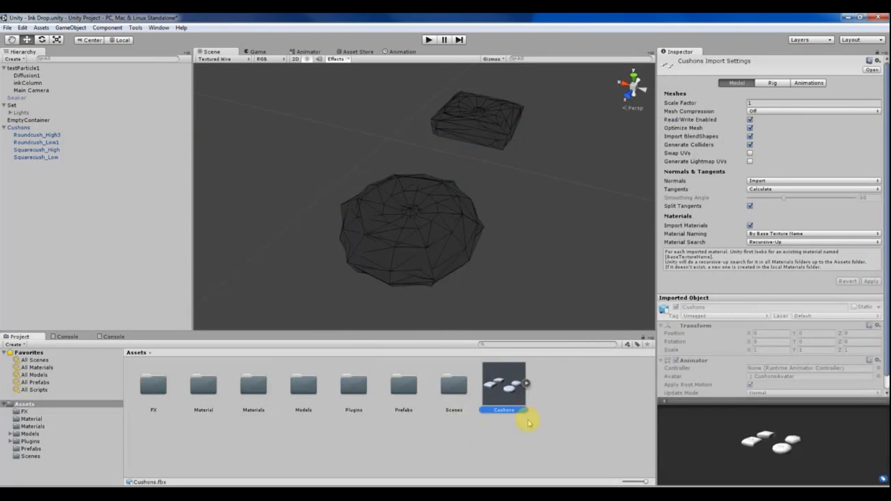
{"action": "left_click", "coordinate": [530, 383]}
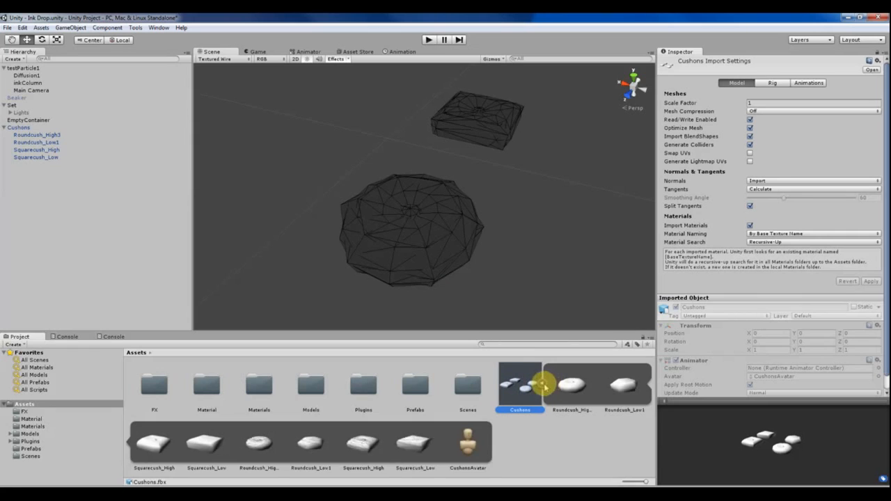
{"action": "left_click", "coordinate": [532, 383]}
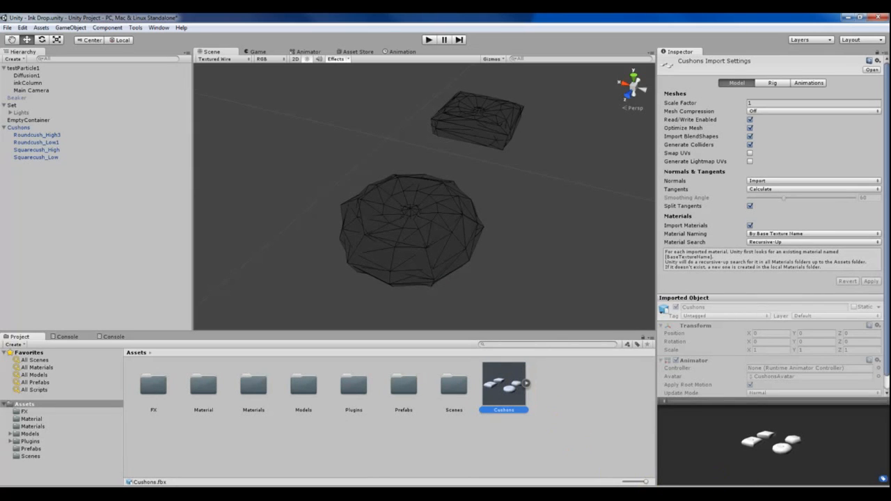
{"action": "left_click", "coordinate": [411, 494]}
{"action": "left_click", "coordinate": [445, 461]}
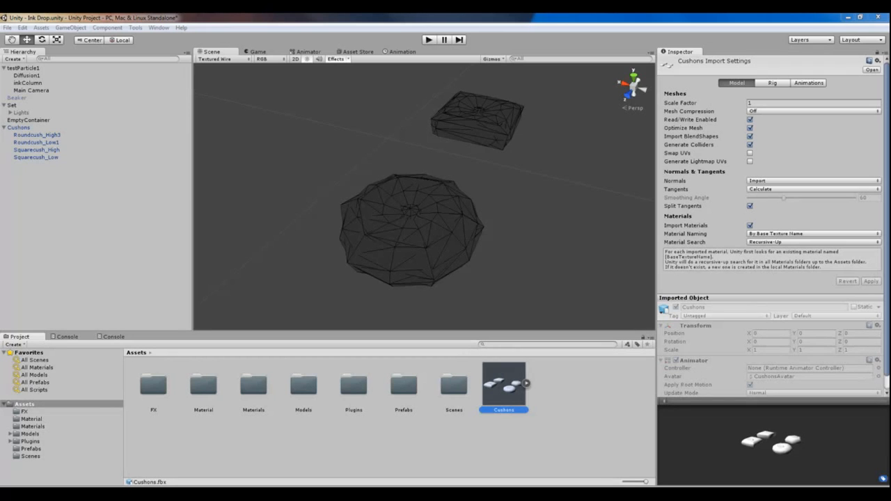
View the overlapping round cushions from the front and inspect Roundcush_High3's components.
{"action": "left_click_drag", "start_coordinate": [385, 177], "coordinate": [368, 219], "text": "alt"}
{"action": "left_click", "coordinate": [434, 191]}
{"action": "left_click", "coordinate": [427, 199]}
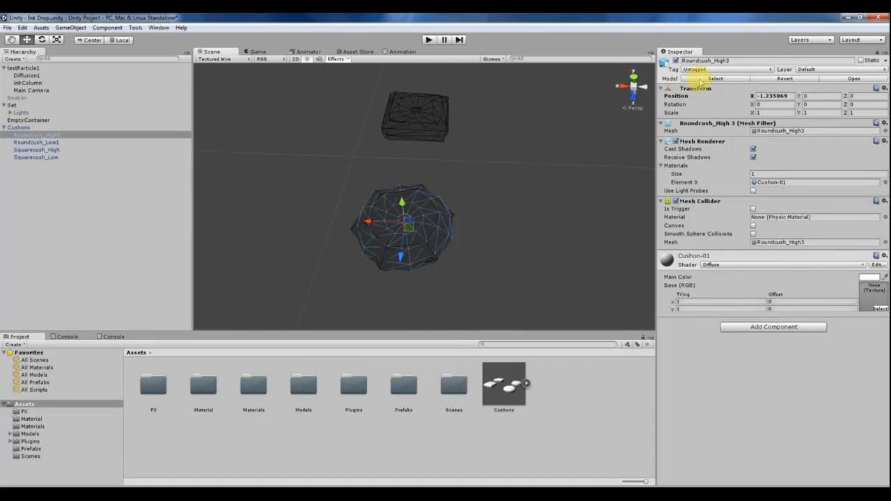
Set the Cushons asset's rig animation type to None and apply the import settings.
{"action": "left_click", "coordinate": [503, 383]}
{"action": "left_click", "coordinate": [774, 83]}
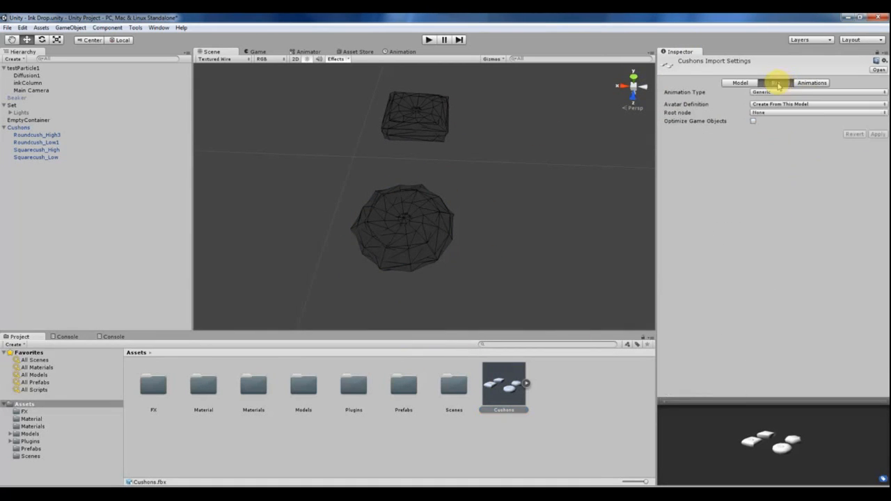
{"action": "left_click", "coordinate": [813, 84]}
{"action": "left_click", "coordinate": [775, 83]}
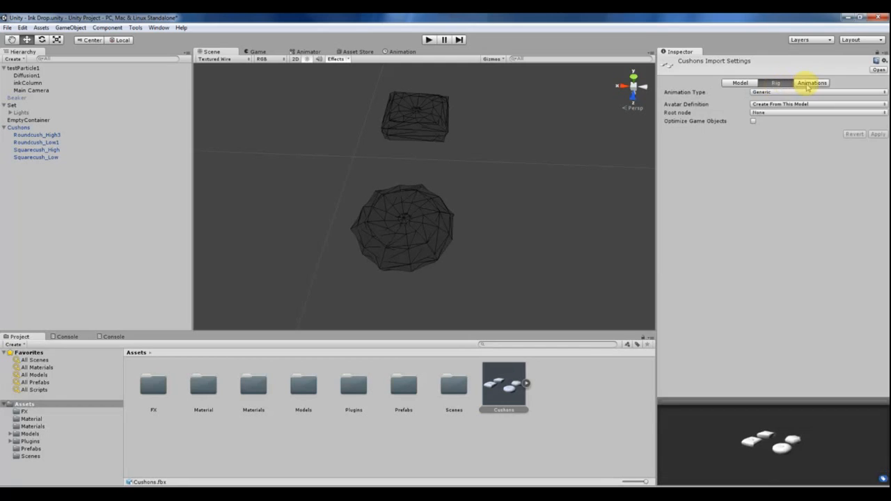
{"action": "left_click", "coordinate": [809, 82]}
{"action": "left_click", "coordinate": [775, 84]}
{"action": "left_click", "coordinate": [810, 82]}
{"action": "left_click", "coordinate": [771, 85]}
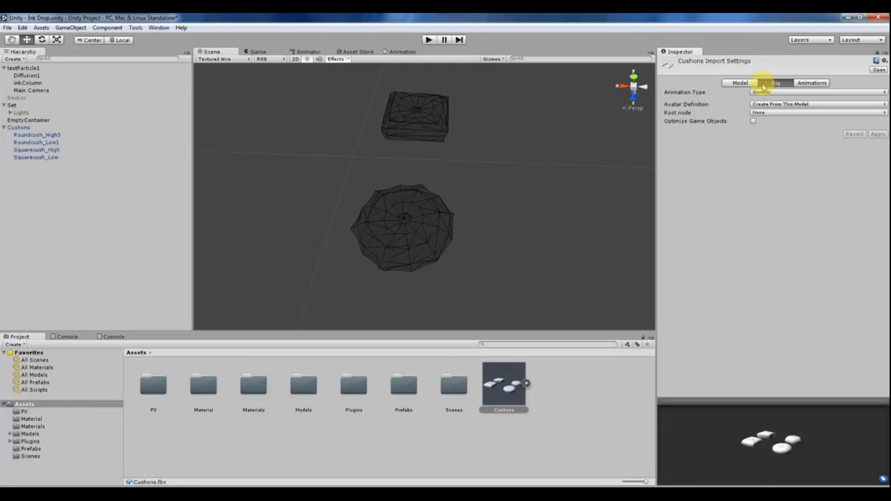
{"action": "left_click", "coordinate": [763, 93]}
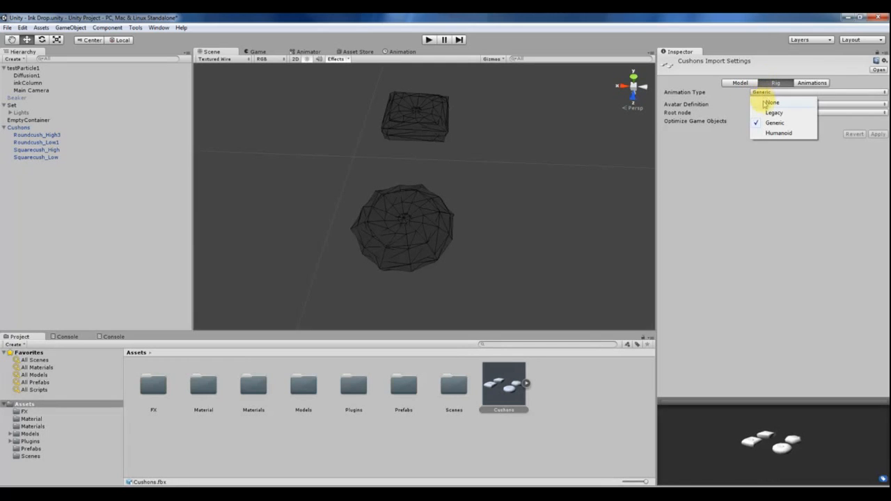
{"action": "left_click", "coordinate": [772, 103]}
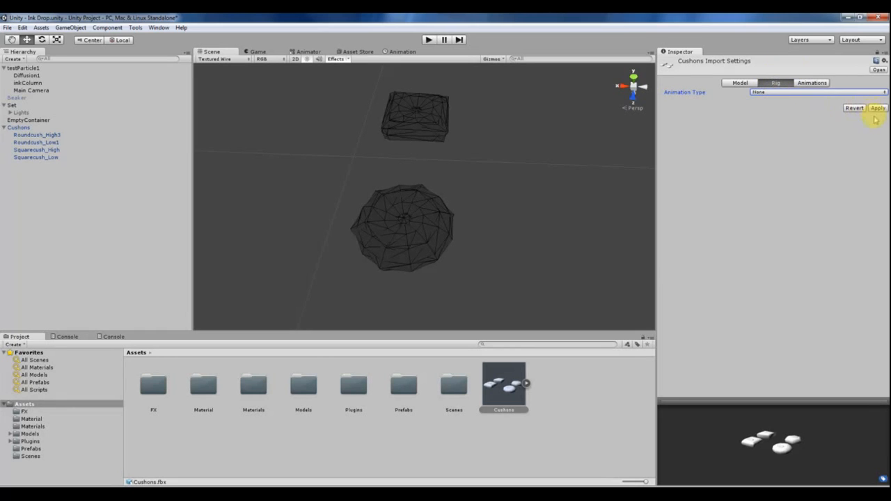
{"action": "left_click", "coordinate": [270, 282]}
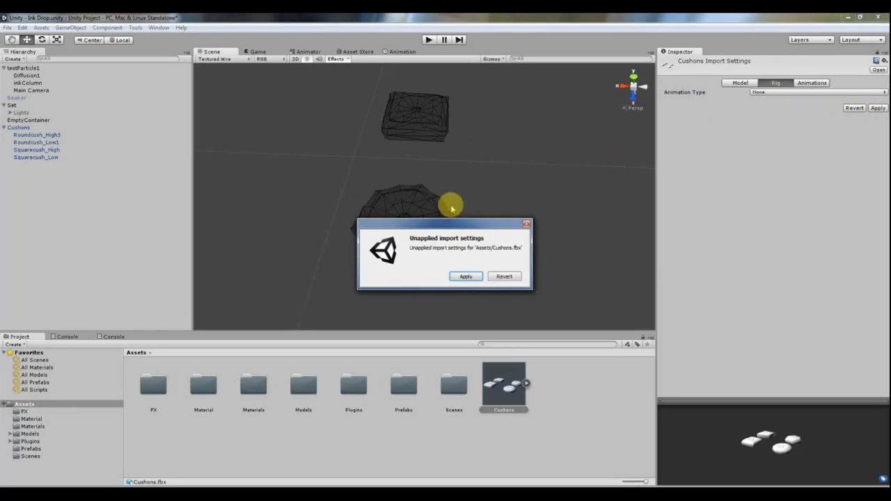
{"action": "left_click", "coordinate": [465, 277]}
Review the Cushons asset's model import settings and the components on the placed Cushons object.
{"action": "left_click", "coordinate": [499, 398]}
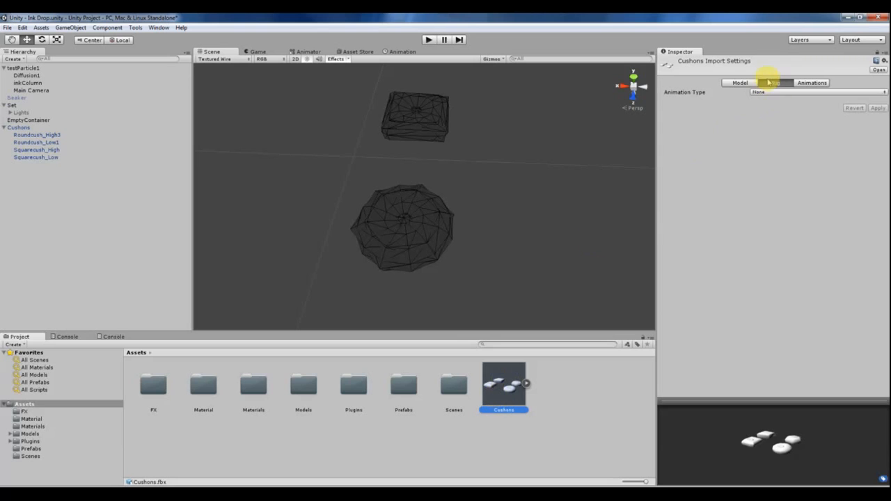
{"action": "left_click", "coordinate": [743, 83]}
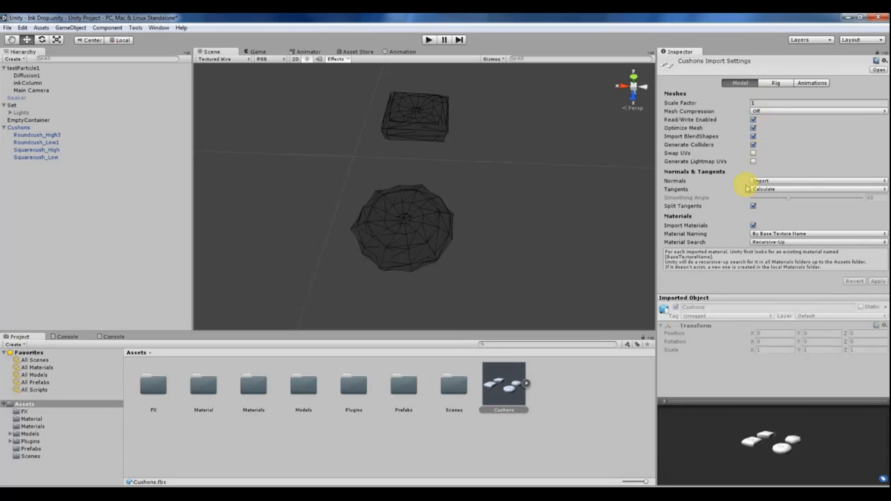
{"action": "left_click", "coordinate": [397, 230]}
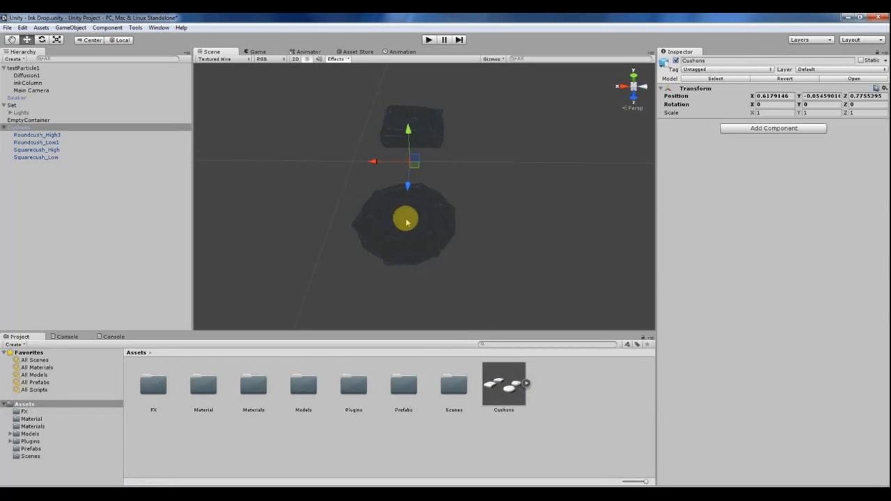
{"action": "scroll", "coordinate": [396, 224], "scroll_direction": "up", "scroll_amount": 3}
Compare the Cushons parent object with its child meshes and view the overlapping cushions from another side.
{"action": "left_click", "coordinate": [27, 134]}
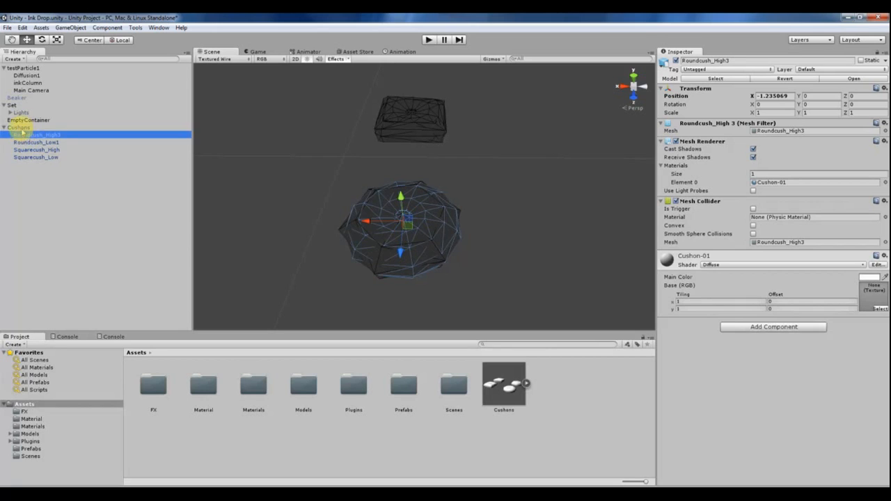
{"action": "left_click", "coordinate": [21, 127]}
{"action": "left_click", "coordinate": [21, 142]}
{"action": "left_click", "coordinate": [21, 157]}
{"action": "left_click", "coordinate": [21, 127]}
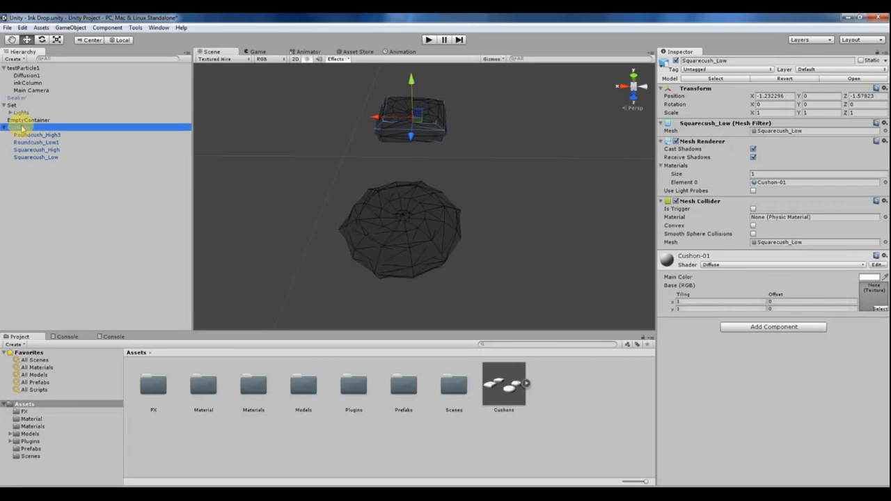
{"action": "left_click_drag", "start_coordinate": [367, 199], "coordinate": [516, 205], "text": "alt"}
{"action": "left_click_drag", "start_coordinate": [382, 223], "coordinate": [334, 204], "text": "alt"}
Step through the high and low versions of the round and square cushions in the hierarchy to compare their meshes.
{"action": "left_click", "coordinate": [55, 135]}
{"action": "left_click", "coordinate": [55, 143]}
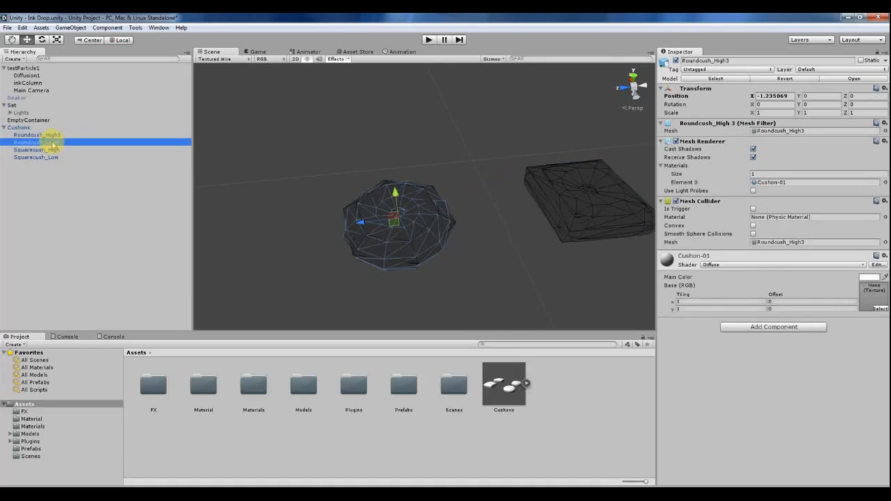
{"action": "left_click", "coordinate": [51, 150]}
{"action": "left_click", "coordinate": [44, 159]}
{"action": "left_click", "coordinate": [41, 149]}
{"action": "left_click", "coordinate": [39, 143]}
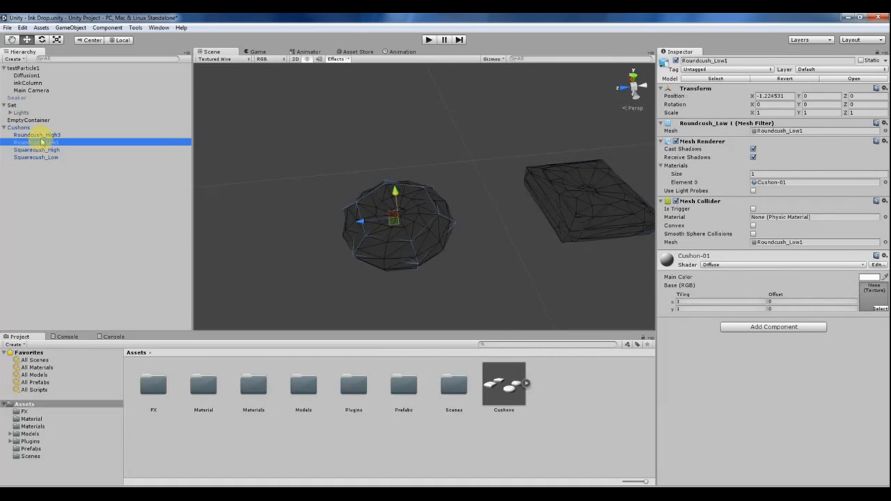
{"action": "left_click", "coordinate": [38, 135]}
{"action": "left_click", "coordinate": [41, 150]}
{"action": "left_click", "coordinate": [42, 158]}
{"action": "left_click", "coordinate": [42, 151]}
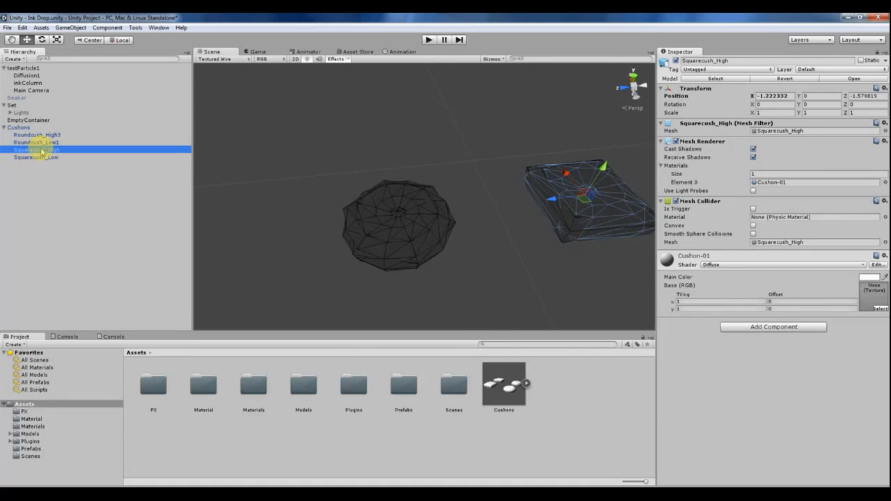
{"action": "left_click", "coordinate": [40, 142]}
{"action": "left_click", "coordinate": [39, 136]}
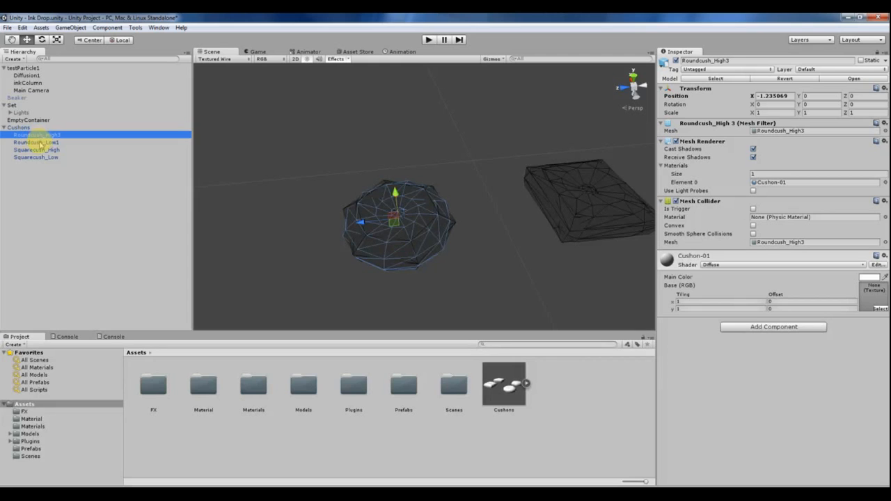
Compare the Cushons parent object with its round and square child meshes, viewing the cushions from another angle.
{"action": "left_click", "coordinate": [39, 149]}
{"action": "left_click", "coordinate": [35, 157]}
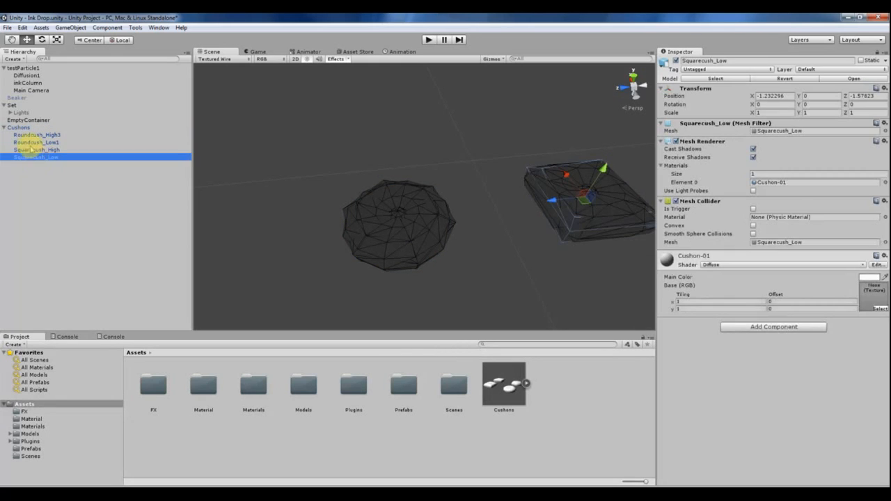
{"action": "left_click", "coordinate": [19, 127]}
{"action": "left_click", "coordinate": [25, 135]}
{"action": "left_click", "coordinate": [23, 142]}
{"action": "left_click", "coordinate": [21, 128]}
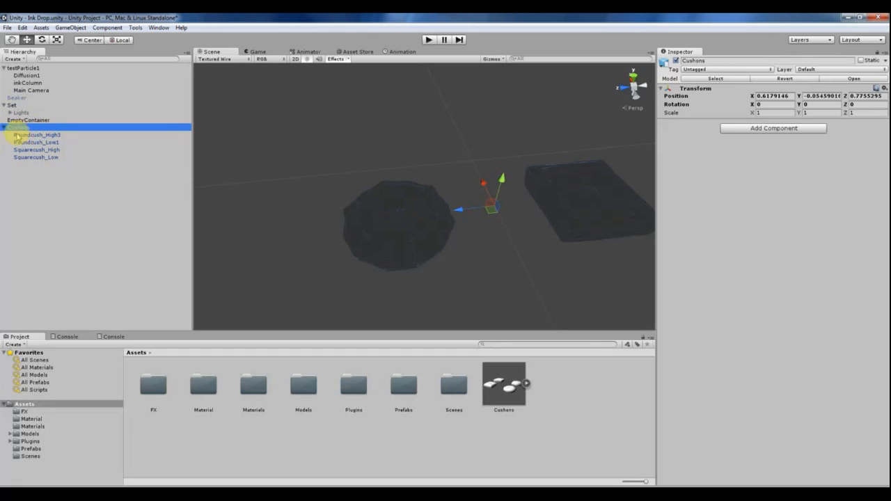
{"action": "left_click_drag", "start_coordinate": [571, 268], "coordinate": [417, 220], "text": "alt"}
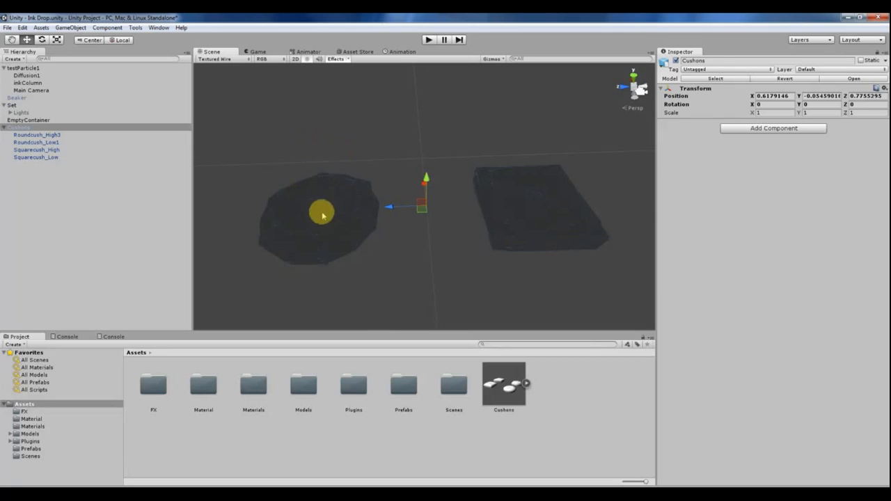
Examine the wireframes of the high and low meshes for the round and the square cushion one by one.
{"action": "left_click", "coordinate": [25, 136]}
{"action": "left_click", "coordinate": [24, 143]}
{"action": "left_click", "coordinate": [24, 135]}
{"action": "left_click", "coordinate": [25, 143]}
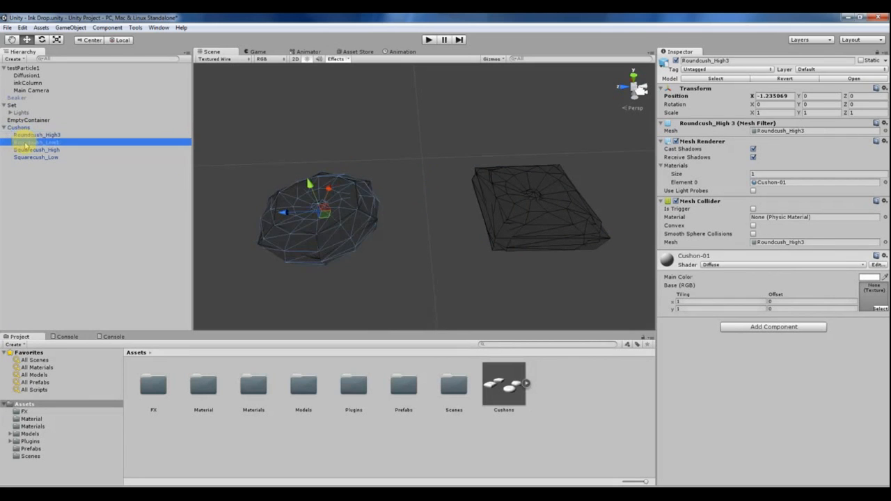
{"action": "left_click", "coordinate": [24, 135]}
{"action": "left_click", "coordinate": [24, 150]}
{"action": "left_click", "coordinate": [27, 162]}
{"action": "left_click", "coordinate": [27, 151]}
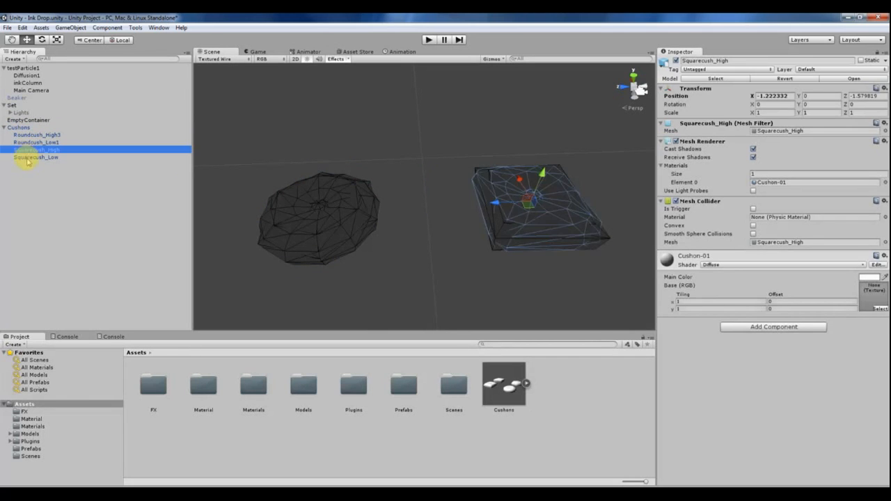
{"action": "left_click", "coordinate": [28, 158]}
{"action": "left_click", "coordinate": [27, 151]}
{"action": "left_click", "coordinate": [25, 143]}
{"action": "left_click", "coordinate": [23, 136]}
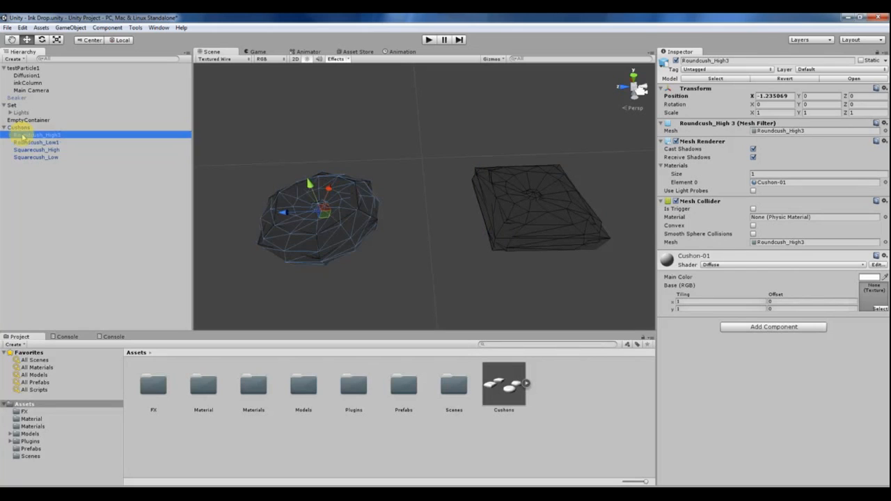
Create an empty game object at the root of the scene.
{"action": "left_click", "coordinate": [71, 27]}
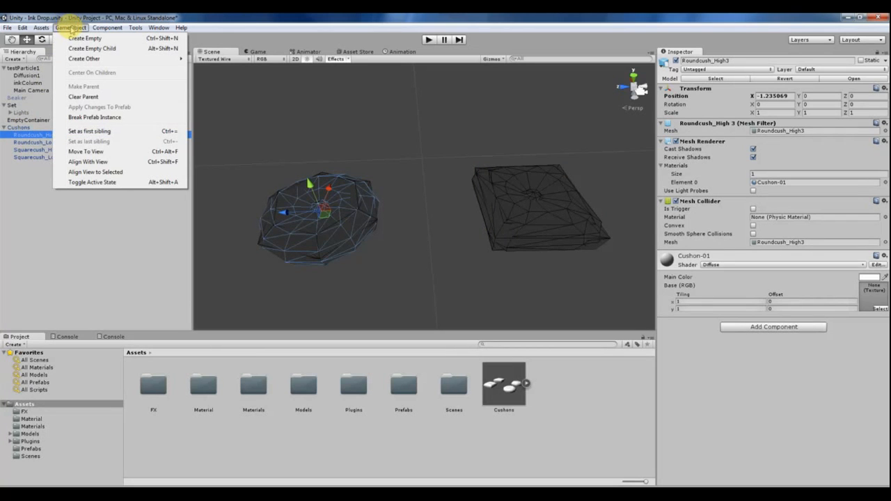
{"action": "mouse_move", "coordinate": [78, 61]}
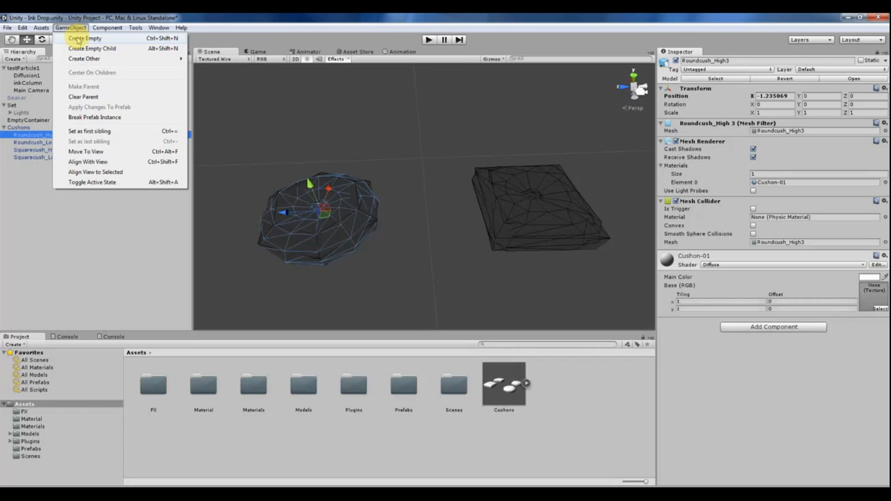
{"action": "left_click", "coordinate": [78, 38]}
{"action": "left_click_drag", "start_coordinate": [338, 188], "coordinate": [330, 159], "text": "alt"}
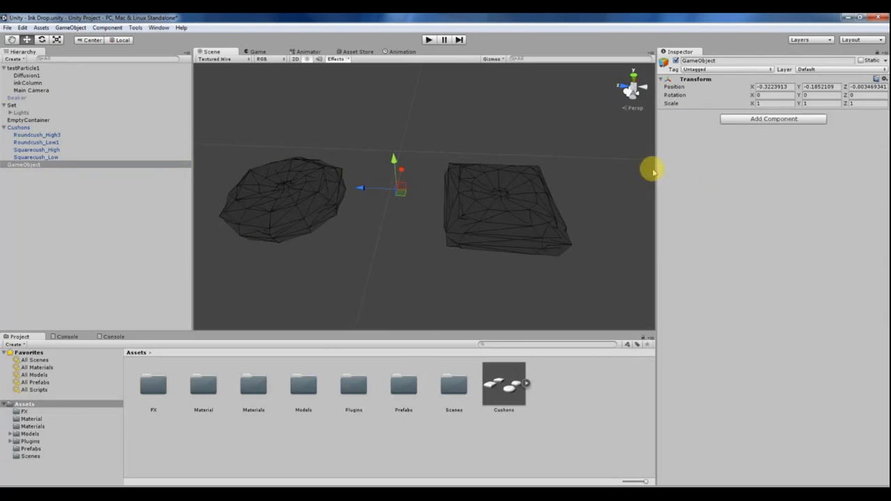
Enlarge the scene view by narrowing the inspector, and check the round cushion's high-poly mesh.
{"action": "left_click_drag", "start_coordinate": [653, 171], "coordinate": [764, 173]}
{"action": "left_click_drag", "start_coordinate": [460, 179], "coordinate": [418, 164], "text": "alt"}
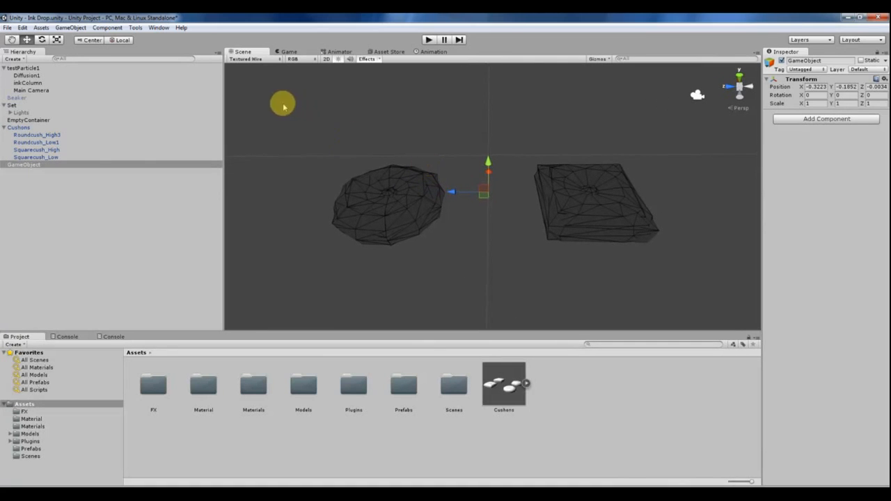
{"action": "left_click", "coordinate": [70, 27]}
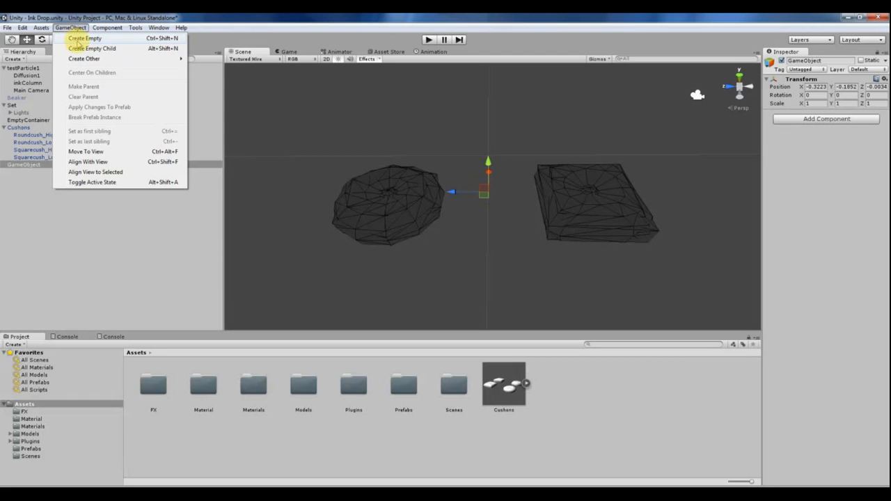
{"action": "left_click", "coordinate": [72, 254]}
{"action": "left_click_drag", "start_coordinate": [454, 179], "coordinate": [396, 147], "text": "alt"}
{"action": "left_click_drag", "start_coordinate": [299, 114], "coordinate": [441, 285]}
{"action": "left_click", "coordinate": [395, 208]}
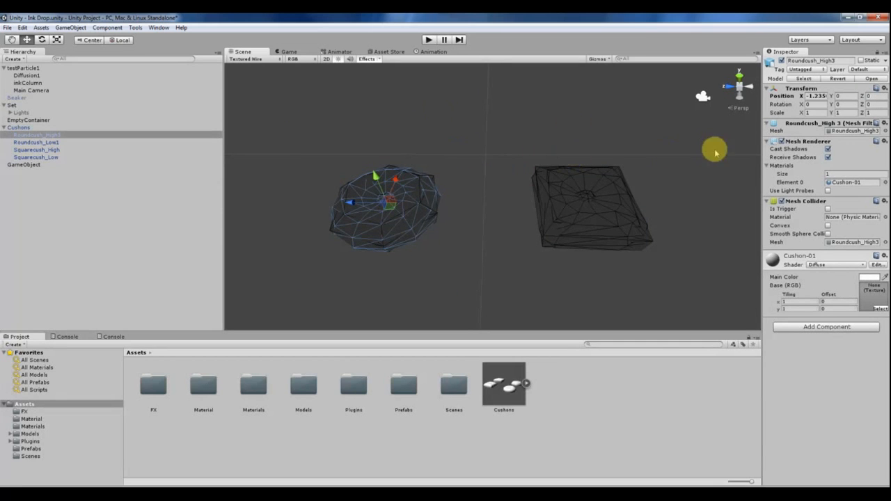
{"action": "left_click_drag", "start_coordinate": [761, 150], "coordinate": [725, 153]}
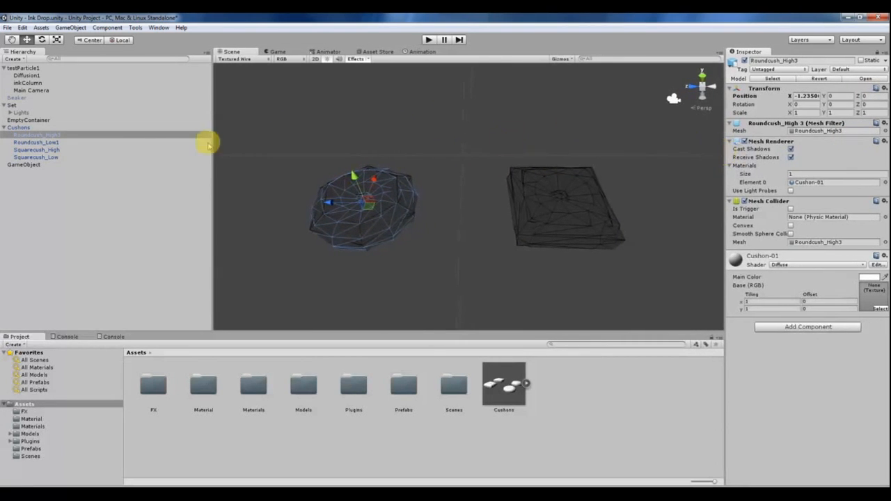
Frame the new empty GameObject in the scene and check where it sits relative to the two cushions.
{"action": "left_click", "coordinate": [48, 186]}
{"action": "left_click", "coordinate": [21, 164]}
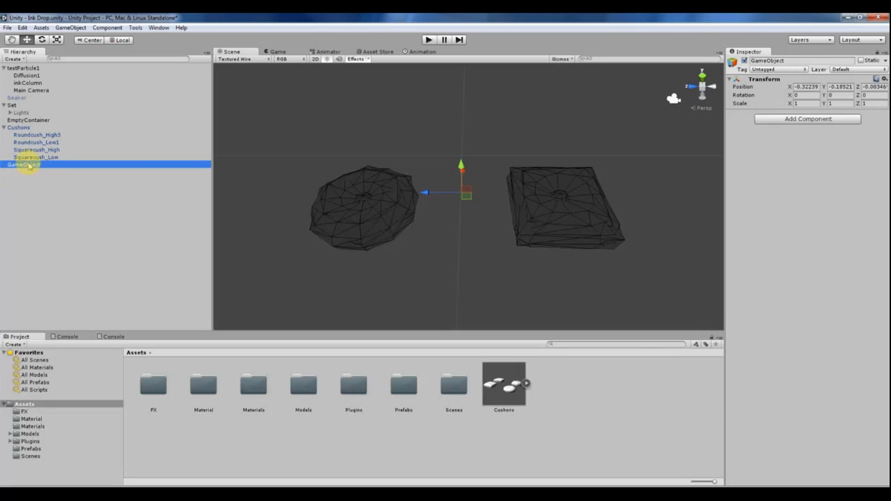
{"action": "key", "text": "f"}
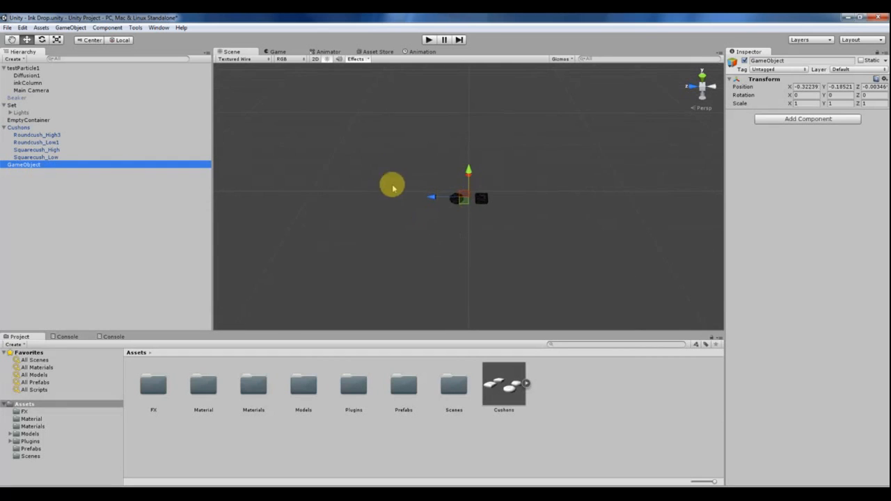
{"action": "left_click", "coordinate": [392, 185]}
{"action": "left_click", "coordinate": [451, 201]}
{"action": "scroll", "coordinate": [412, 197], "scroll_direction": "up", "scroll_amount": 8}
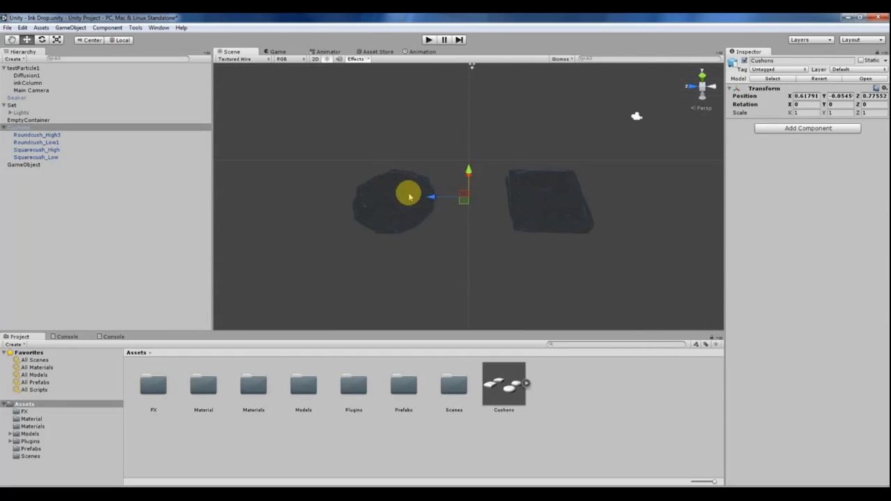
{"action": "left_click", "coordinate": [410, 196]}
{"action": "left_click", "coordinate": [17, 167]}
{"action": "right_click", "coordinate": [17, 167]}
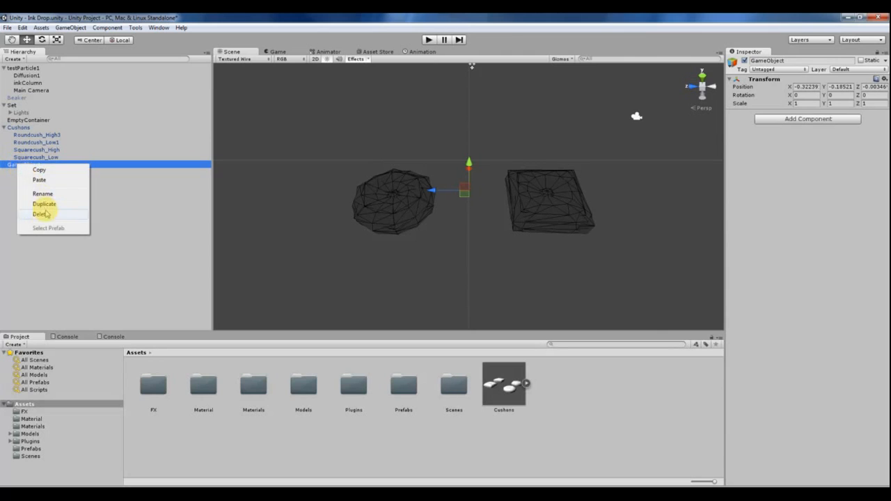
{"action": "left_click", "coordinate": [14, 169]}
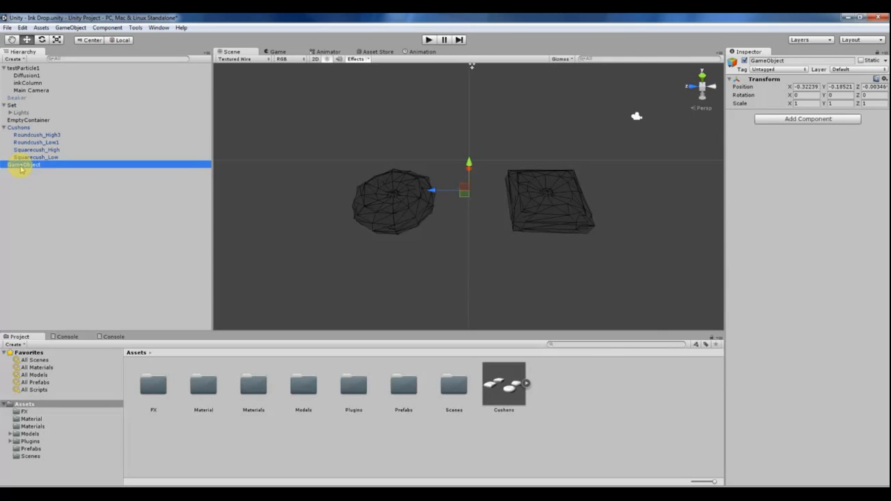
Rename the empty GameObject as squareCushon.
{"action": "left_click_drag", "start_coordinate": [784, 60], "coordinate": [751, 60]}
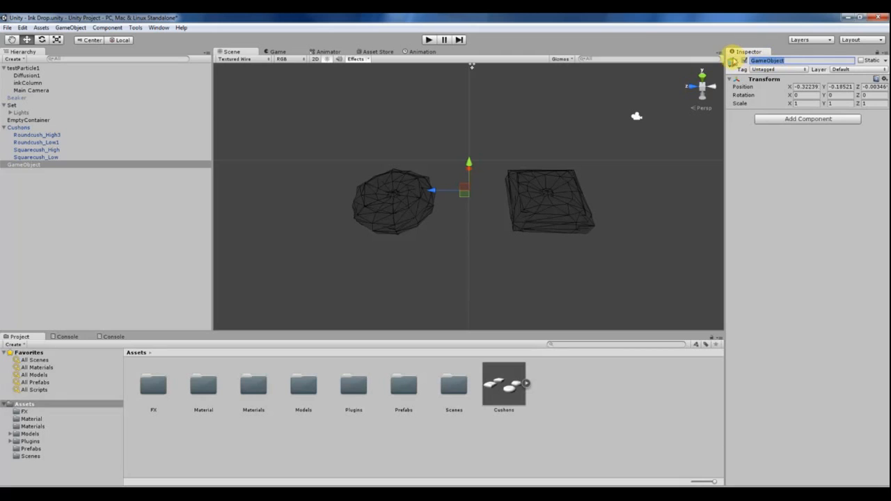
{"action": "left_click", "coordinate": [30, 164]}
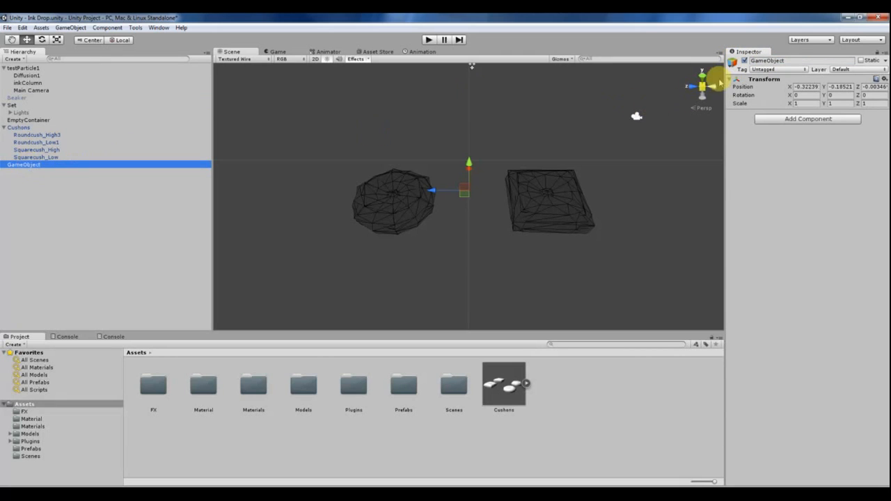
{"action": "left_click", "coordinate": [795, 61]}
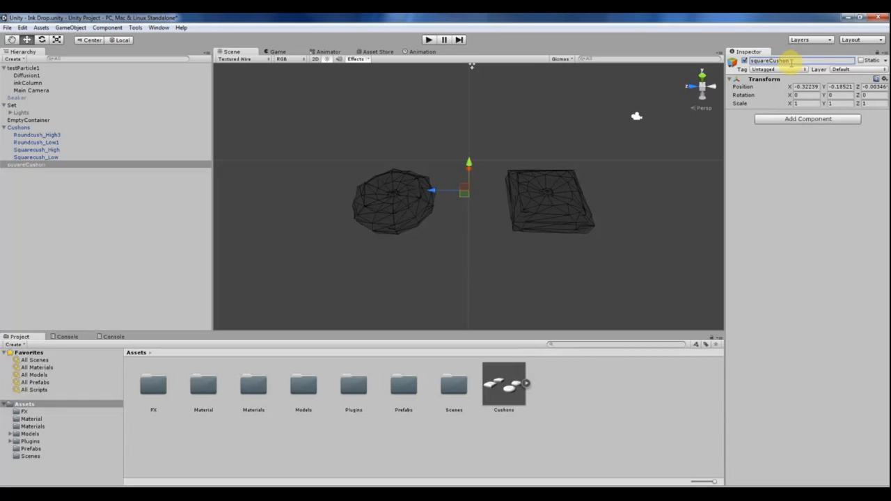
{"action": "left_click", "coordinate": [585, 106]}
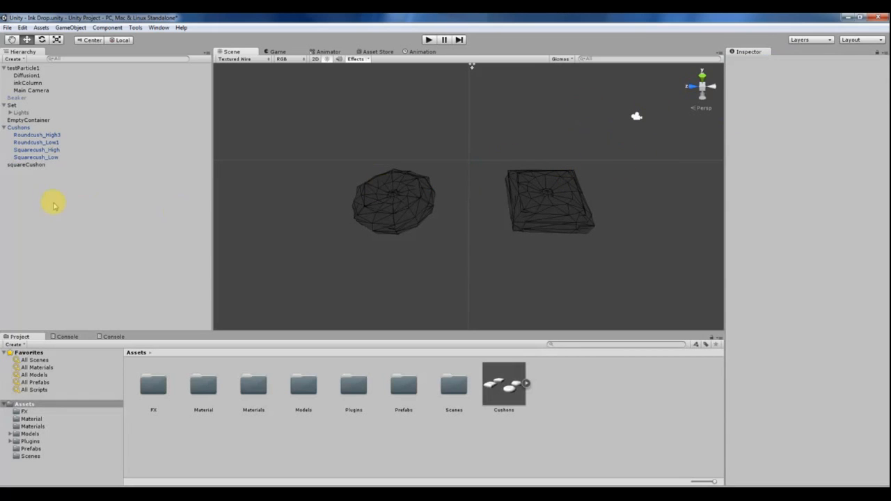
Set the squareCushon object's position to X 0, Y 0, Z 0.
{"action": "left_click", "coordinate": [25, 167]}
{"action": "left_click_drag", "start_coordinate": [396, 199], "coordinate": [406, 176], "text": "alt"}
{"action": "left_click", "coordinate": [13, 168]}
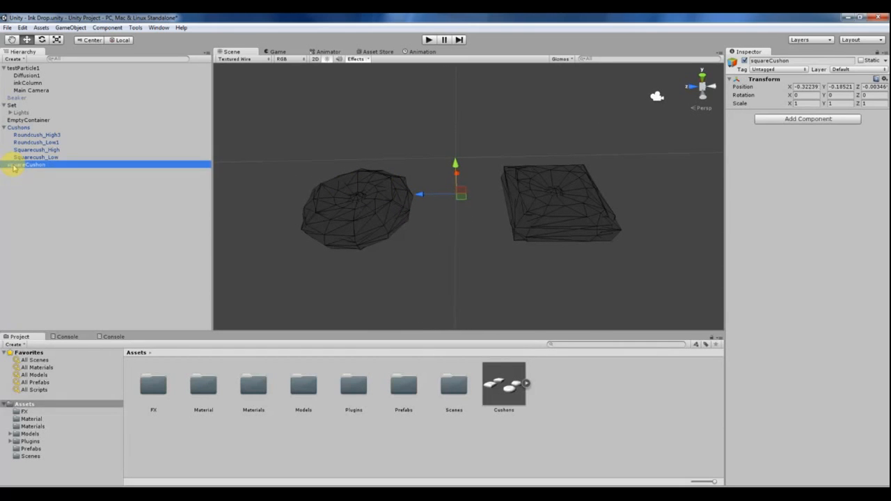
{"action": "left_click", "coordinate": [17, 176]}
{"action": "left_click", "coordinate": [17, 166]}
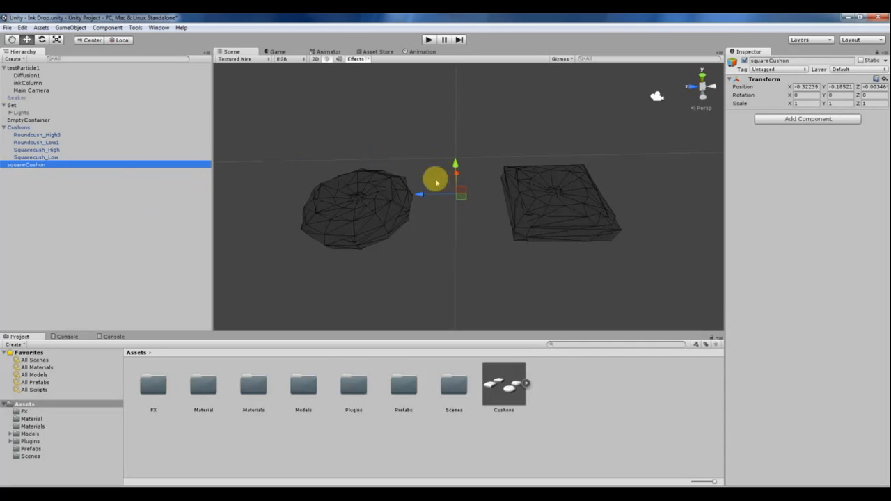
{"action": "scroll", "coordinate": [432, 180], "scroll_direction": "down", "scroll_amount": 3}
{"action": "left_click_drag", "start_coordinate": [420, 186], "coordinate": [326, 217], "text": "alt"}
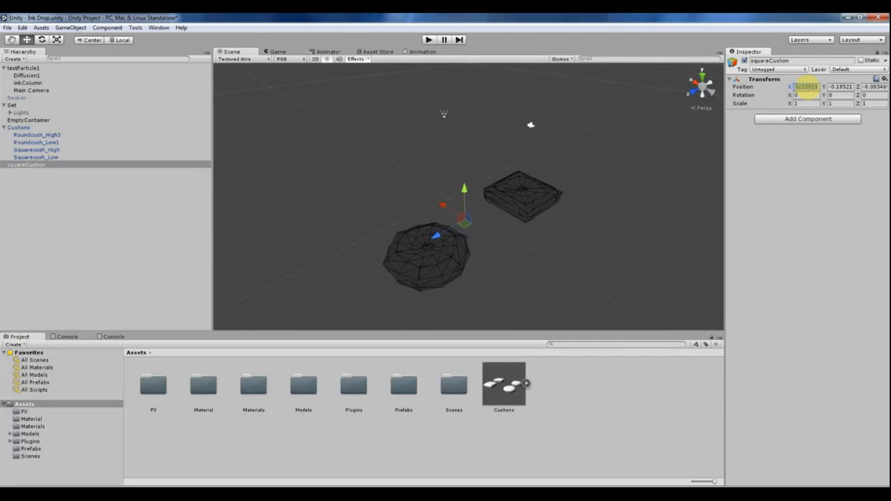
{"action": "type", "text": "-0.0"}
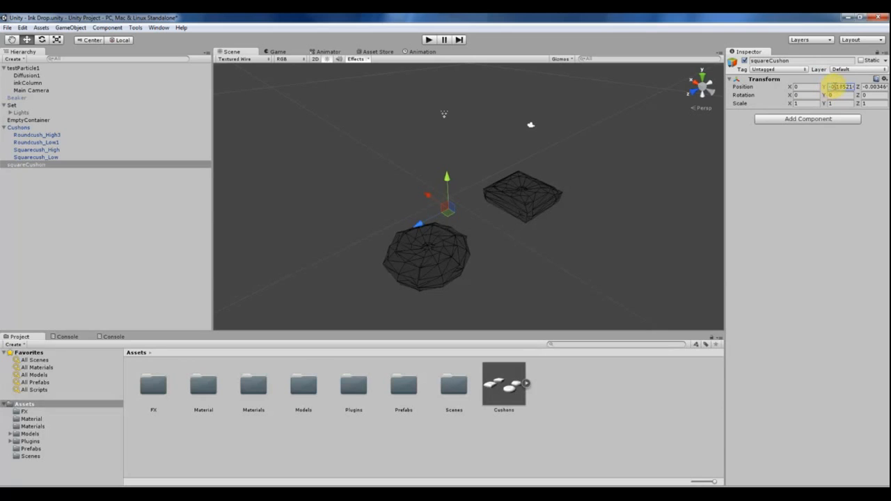
{"action": "type", "text": "0.09"}
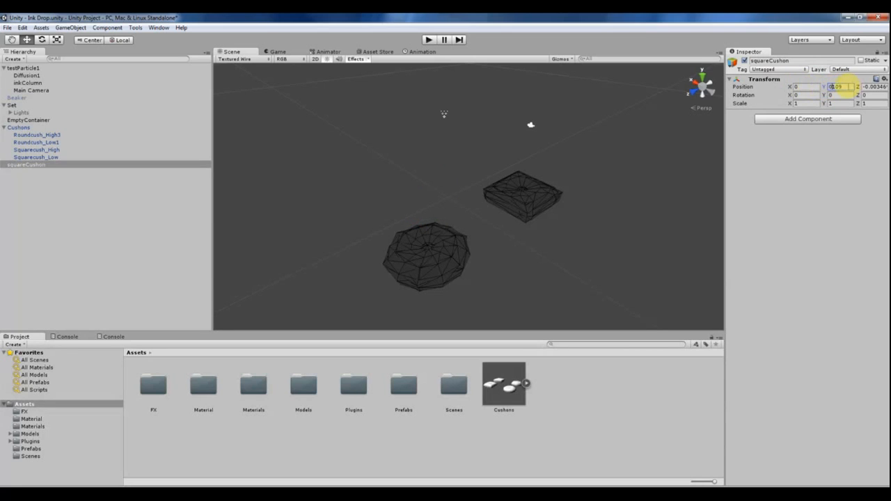
{"action": "type", "text": "00"}
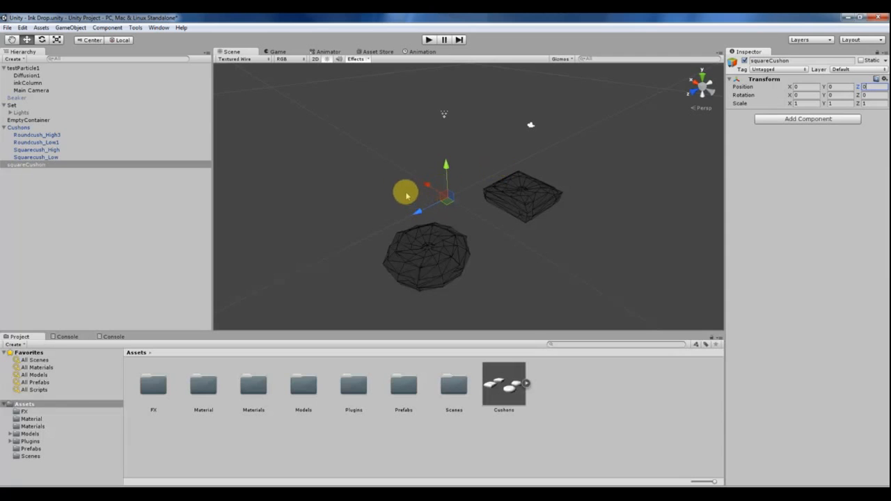
Enlarge the scene view and inspect the cushions up close, checking which hierarchy entries belong to the round cushion.
{"action": "scroll", "coordinate": [403, 193], "scroll_direction": "up", "scroll_amount": 6, "text": "alt"}
{"action": "left_click_drag", "start_coordinate": [403, 193], "coordinate": [335, 230], "text": "alt"}
{"action": "left_click_drag", "start_coordinate": [234, 334], "coordinate": [232, 363]}
{"action": "scroll", "coordinate": [349, 279], "scroll_direction": "up", "scroll_amount": 4, "text": "alt"}
{"action": "left_click_drag", "start_coordinate": [348, 278], "coordinate": [365, 269], "text": "alt"}
{"action": "left_click", "coordinate": [43, 150]}
{"action": "left_click", "coordinate": [39, 135]}
{"action": "left_click", "coordinate": [37, 149]}
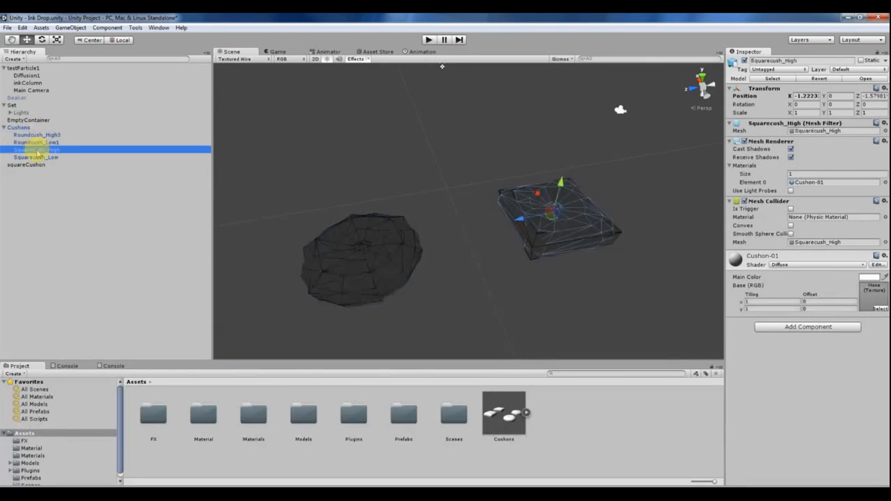
{"action": "left_click", "coordinate": [33, 143]}
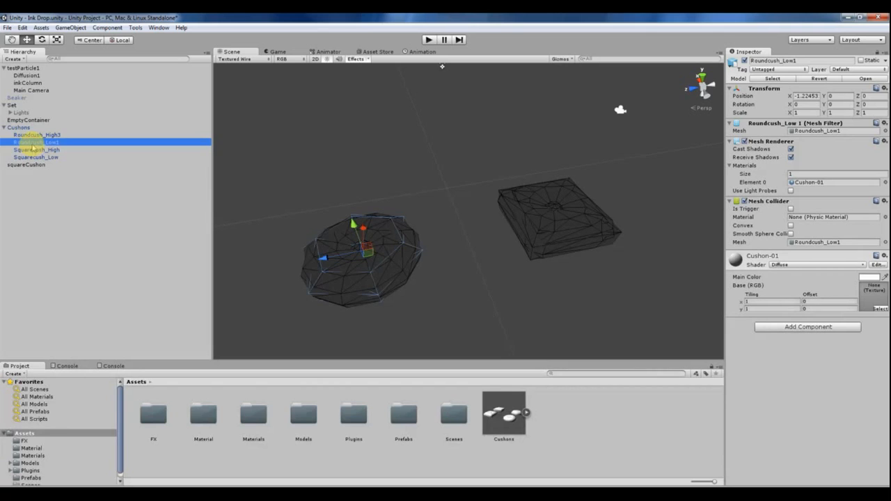
{"action": "left_click", "coordinate": [31, 134]}
{"action": "left_click", "coordinate": [31, 143]}
Move Roundcush_High3 and Roundcush_Low1 under the squareCushon object, accepting the loss of the prefab connection.
{"action": "left_click", "coordinate": [26, 134]}
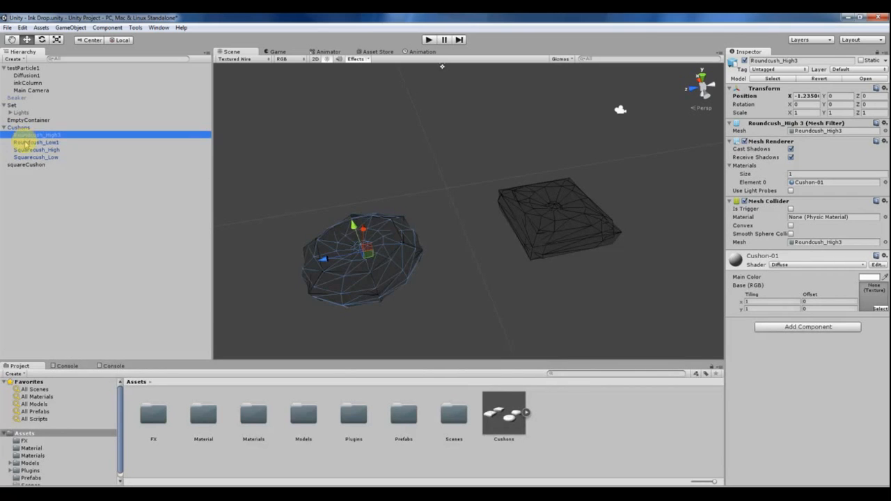
{"action": "left_click", "coordinate": [24, 142], "text": "shift"}
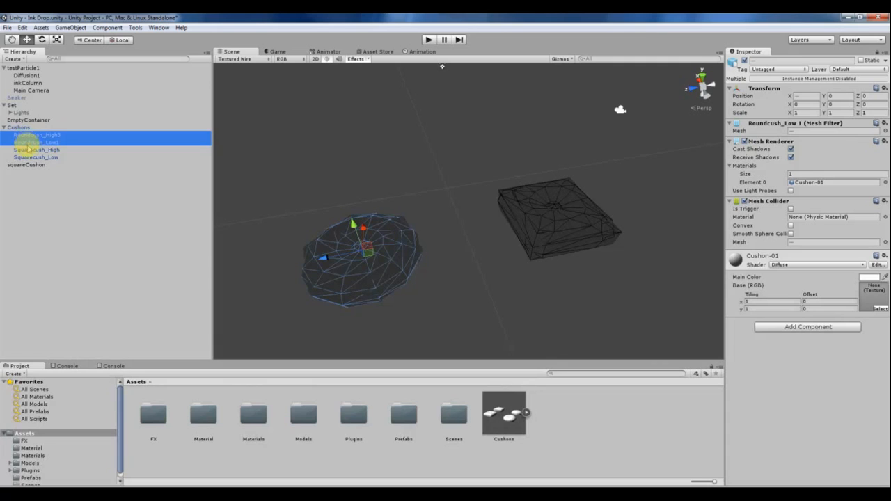
{"action": "left_click_drag", "start_coordinate": [28, 149], "coordinate": [31, 170]}
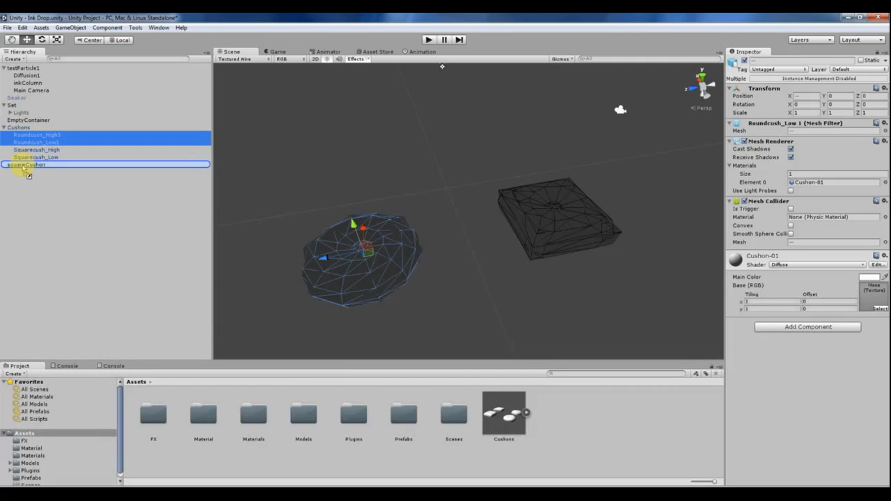
{"action": "left_click_drag", "start_coordinate": [29, 172], "coordinate": [30, 166]}
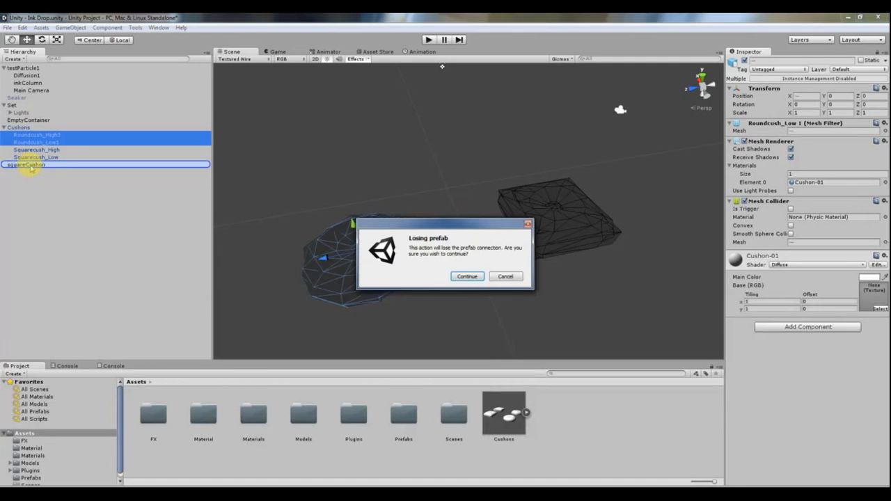
{"action": "left_click_drag", "start_coordinate": [395, 225], "coordinate": [385, 143]}
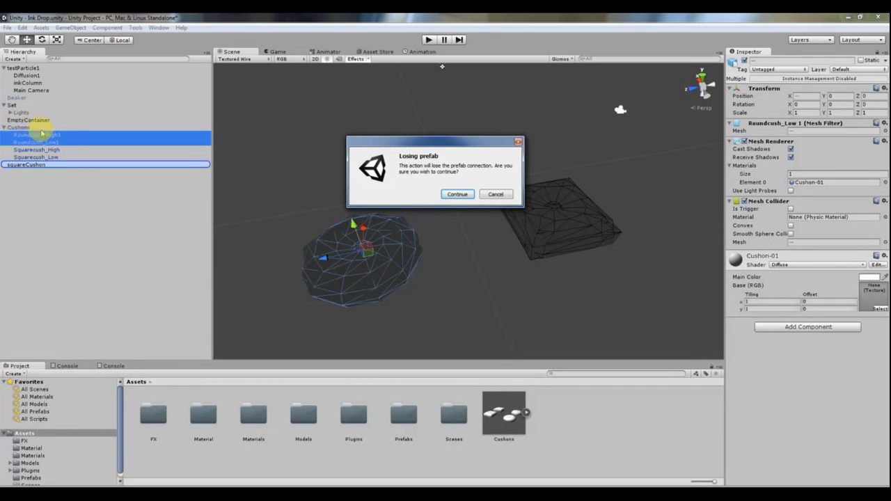
{"action": "left_click", "coordinate": [458, 195]}
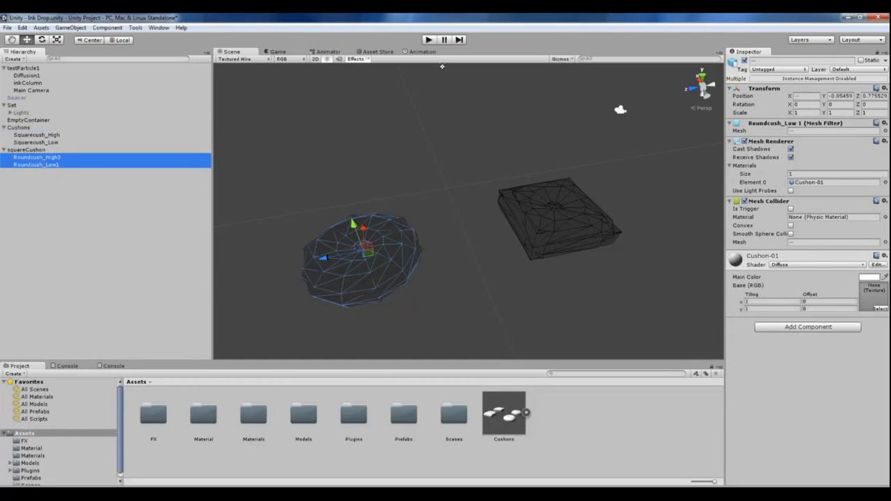
Compare the transforms and pivots of squareCushon and its two round meshes from several angles.
{"action": "left_click", "coordinate": [30, 207]}
{"action": "left_click", "coordinate": [26, 150]}
{"action": "middle_click_drag", "start_coordinate": [404, 273], "coordinate": [538, 231]}
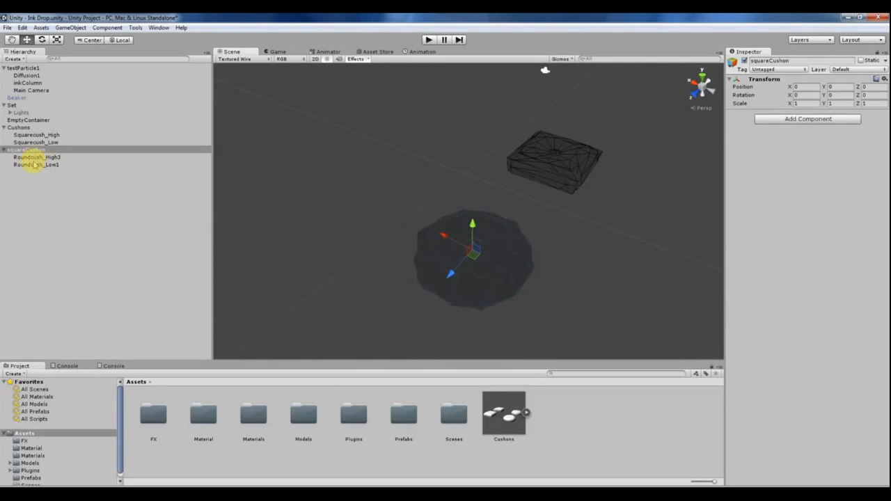
{"action": "left_click", "coordinate": [34, 165]}
{"action": "left_click", "coordinate": [30, 149]}
{"action": "left_click_drag", "start_coordinate": [456, 256], "coordinate": [360, 215], "text": "alt"}
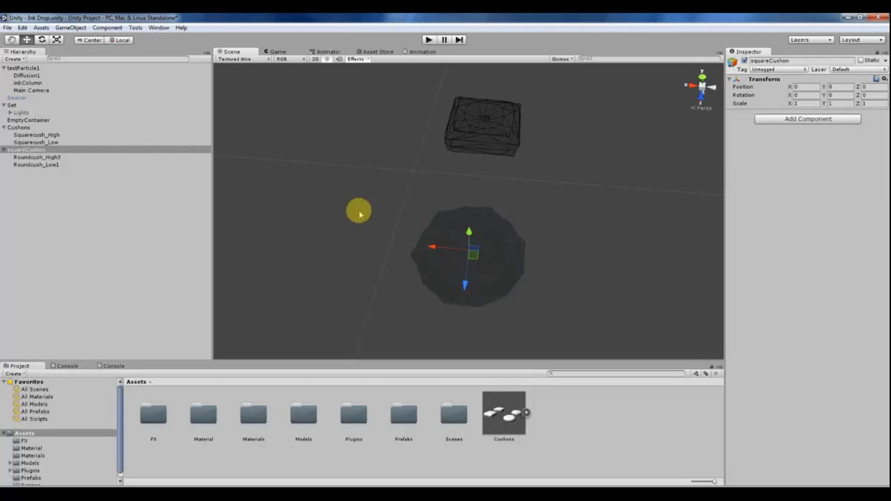
{"action": "left_click", "coordinate": [27, 165]}
{"action": "left_click", "coordinate": [27, 158]}
{"action": "left_click", "coordinate": [28, 165]}
{"action": "left_click", "coordinate": [28, 157]}
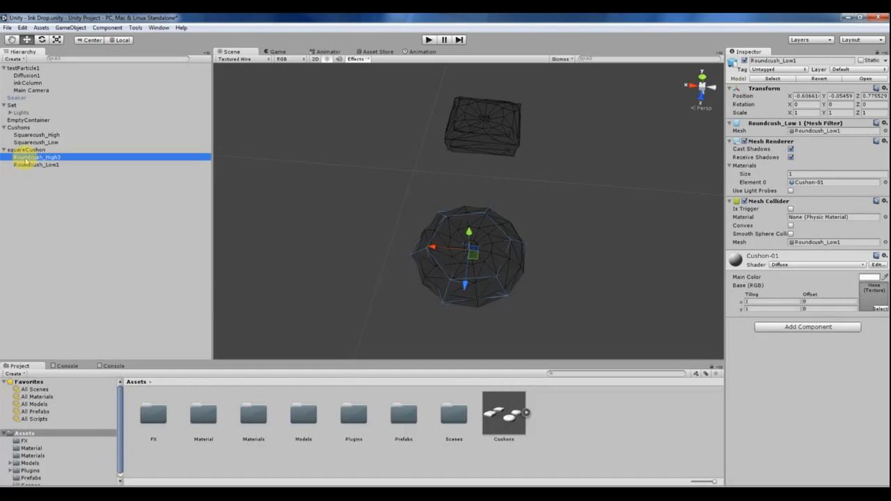
{"action": "left_click", "coordinate": [29, 165]}
{"action": "left_click", "coordinate": [26, 150]}
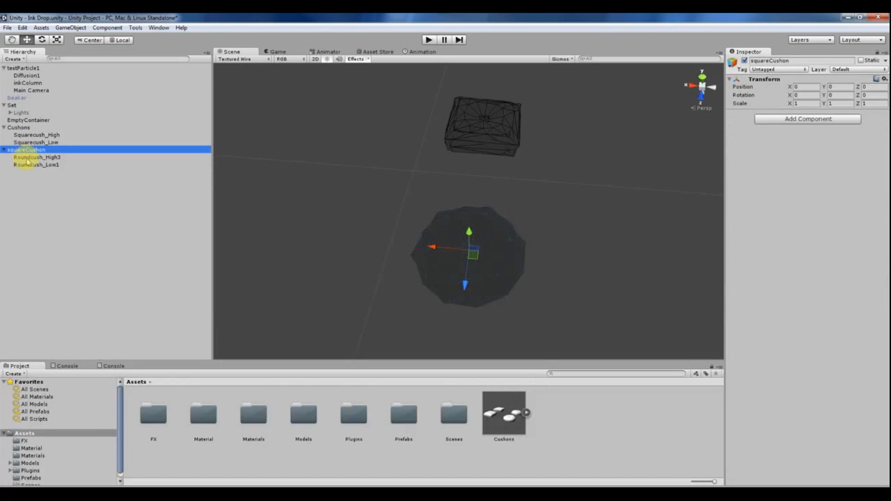
{"action": "left_click", "coordinate": [32, 165]}
Undo the reparenting of the two round meshes so they return under Cushons.
{"action": "key", "text": "ctrl+z"}
{"action": "key", "text": "ctrl+z"}
{"action": "key", "text": "ctrl+z"}
{"action": "key", "text": "ctrl+z"}
{"action": "key", "text": "ctrl+z"}
{"action": "key", "text": "ctrl+z"}
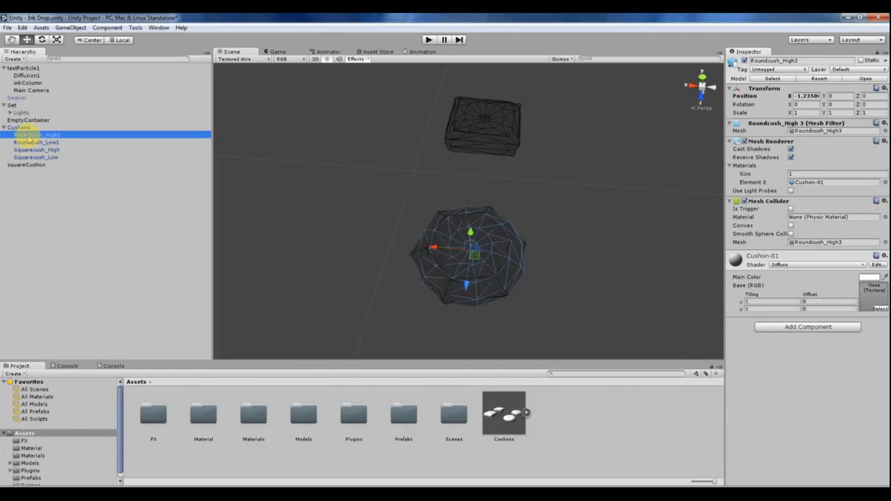
Set the X position of Roundcush_High3 to 0.
{"action": "left_click", "coordinate": [28, 149]}
{"action": "left_click", "coordinate": [24, 135]}
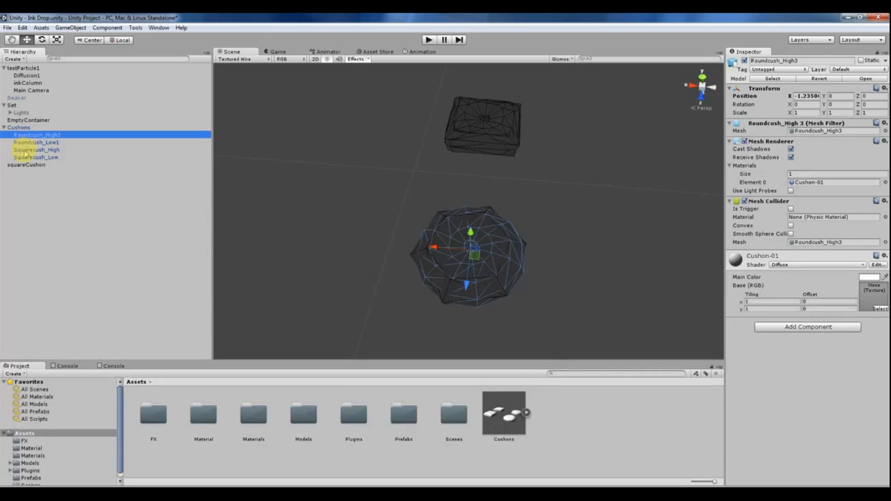
{"action": "left_click", "coordinate": [26, 143]}
{"action": "left_click", "coordinate": [24, 134]}
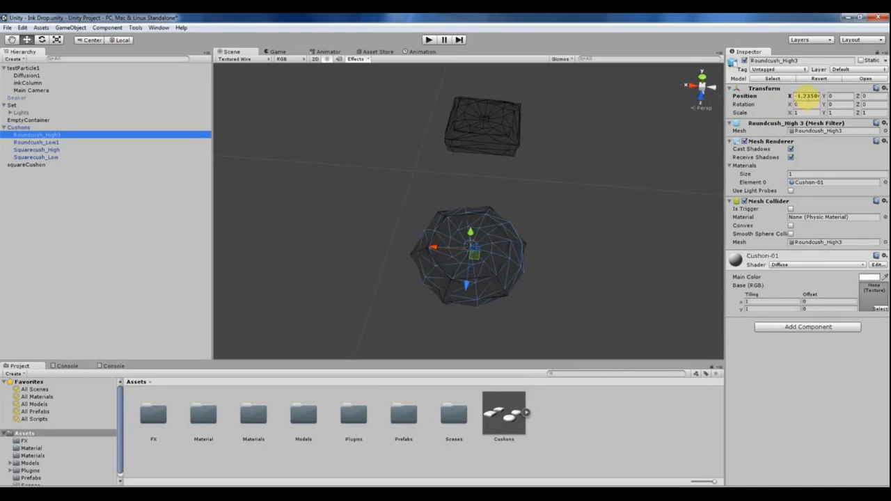
{"action": "left_click", "coordinate": [806, 98]}
{"action": "type", "text": "-1.0"}
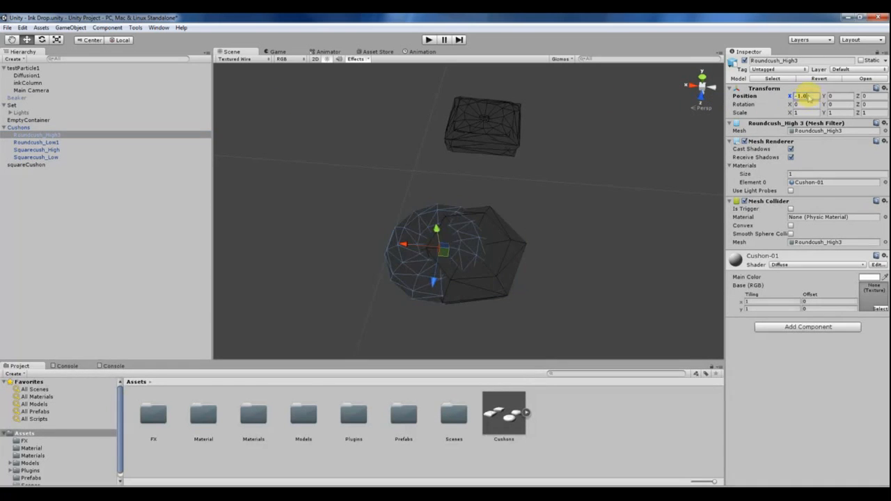
{"action": "key", "text": "Return"}
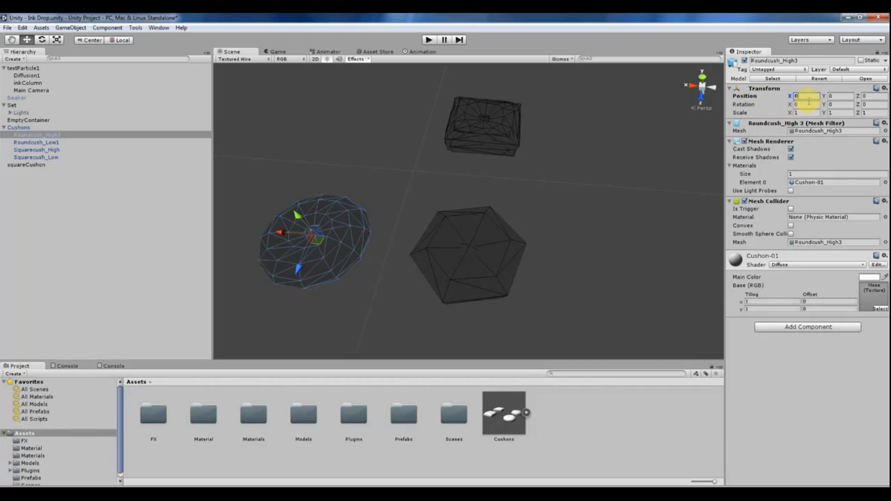
Set the X position of Roundcush_Low1 to 0.
{"action": "left_click_drag", "start_coordinate": [366, 183], "coordinate": [463, 162], "text": "alt"}
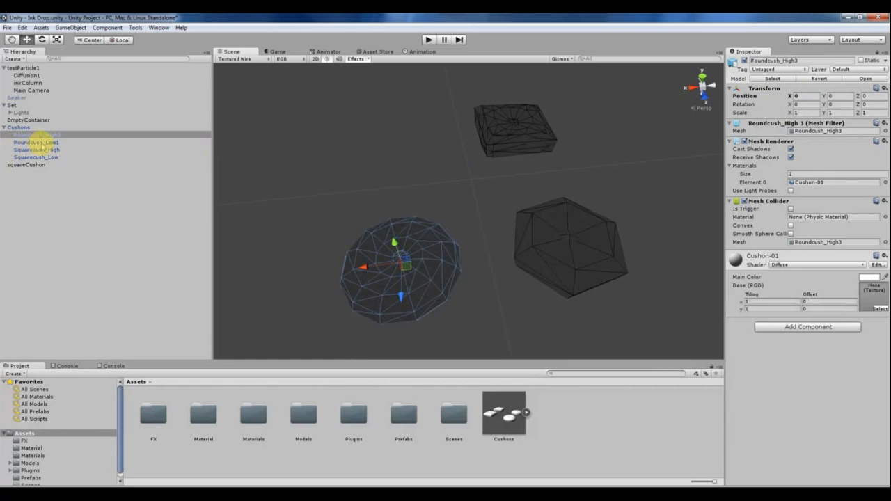
{"action": "left_click", "coordinate": [39, 143]}
{"action": "left_click", "coordinate": [807, 97]}
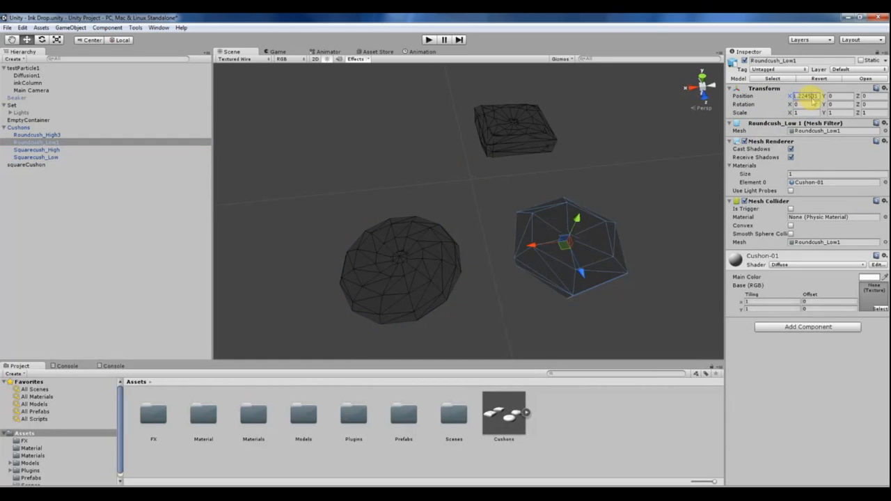
{"action": "type", "text": "0"}
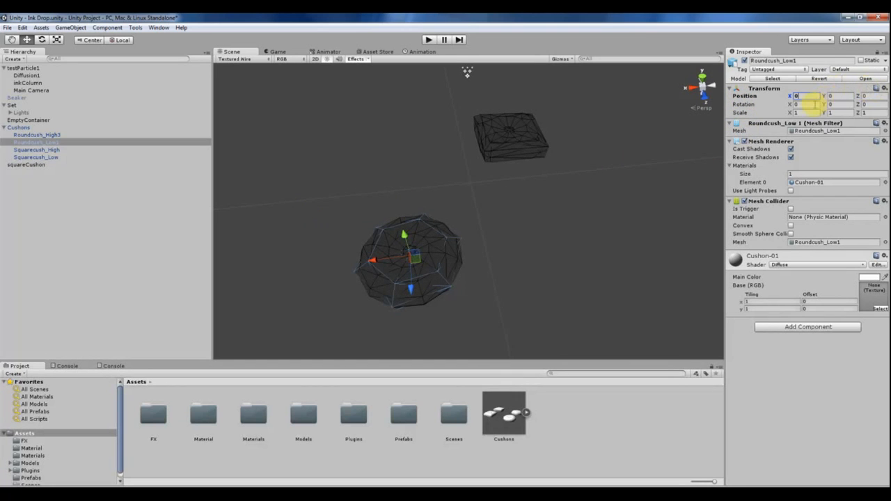
Inspect the round cushion from several angles, comparing how its high- and low-poly meshes line up.
{"action": "left_click_drag", "start_coordinate": [350, 216], "coordinate": [508, 153], "text": "alt"}
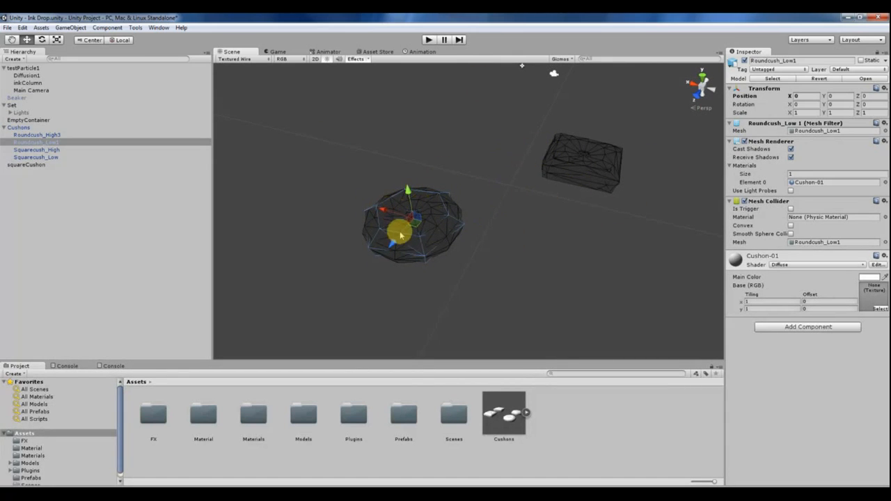
{"action": "left_click_drag", "start_coordinate": [401, 236], "coordinate": [428, 272], "text": "alt"}
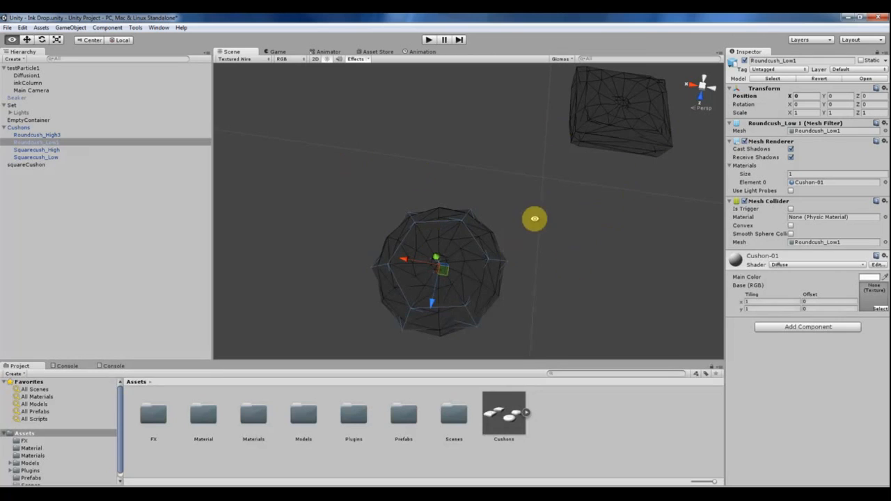
{"action": "left_click_drag", "start_coordinate": [535, 218], "coordinate": [477, 209], "text": "alt"}
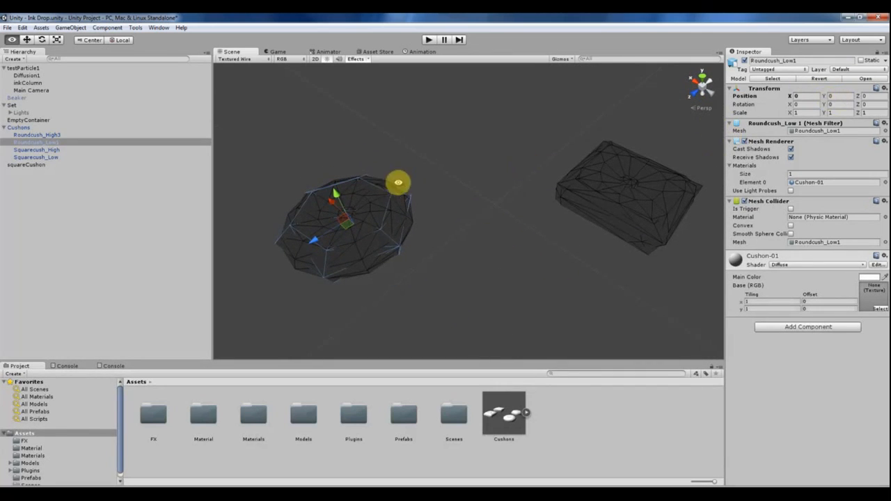
{"action": "left_click_drag", "start_coordinate": [398, 182], "coordinate": [495, 202], "text": "alt"}
{"action": "left_click_drag", "start_coordinate": [340, 182], "coordinate": [523, 310]}
{"action": "left_click", "coordinate": [23, 143]}
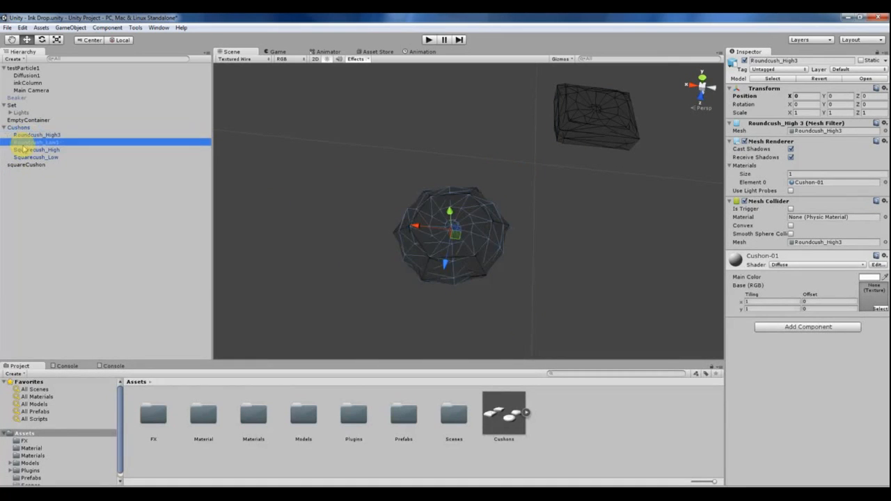
{"action": "left_click", "coordinate": [23, 149]}
{"action": "left_click", "coordinate": [21, 142]}
Parent the aligned Roundcush_High3 and Roundcush_Low1 meshes to squareCushon, accepting the loss of the prefab connection.
{"action": "left_click", "coordinate": [26, 135]}
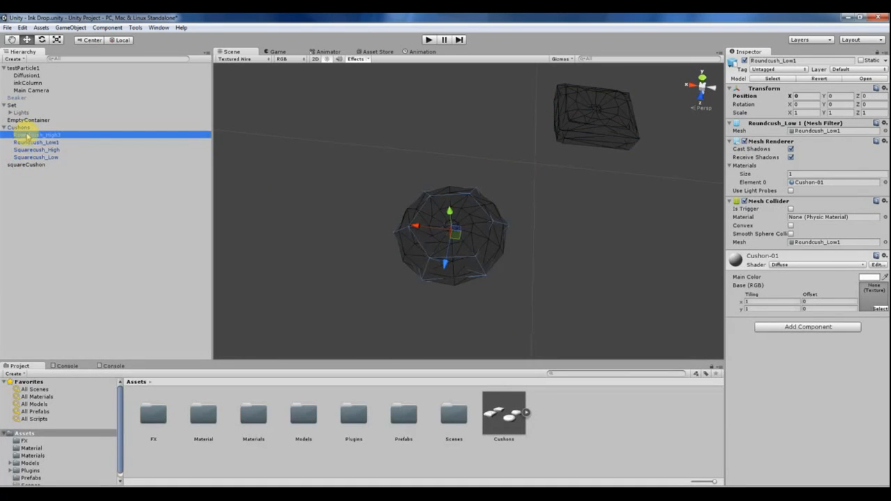
{"action": "left_click", "coordinate": [29, 143], "text": "shift"}
{"action": "left_click_drag", "start_coordinate": [28, 138], "coordinate": [24, 168]}
{"action": "left_click", "coordinate": [456, 275]}
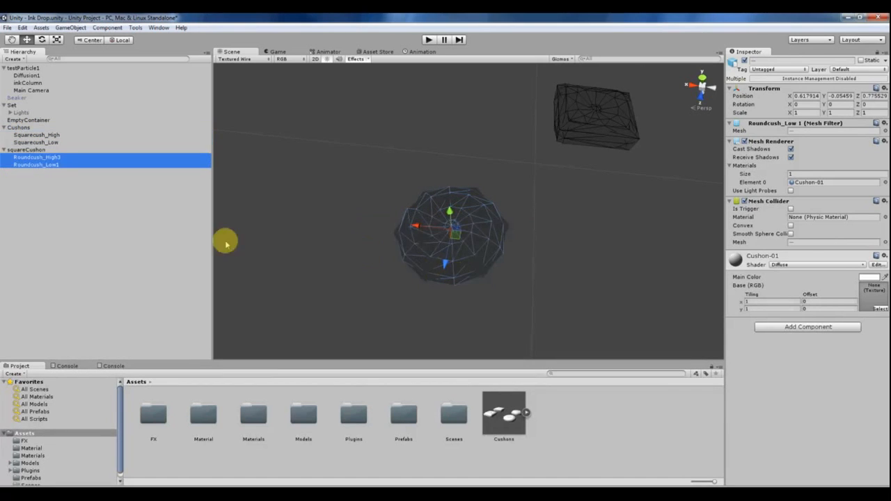
Check the position values of the regrouped round meshes against those of their parent squareCushon.
{"action": "left_click", "coordinate": [38, 165]}
{"action": "left_click", "coordinate": [35, 157]}
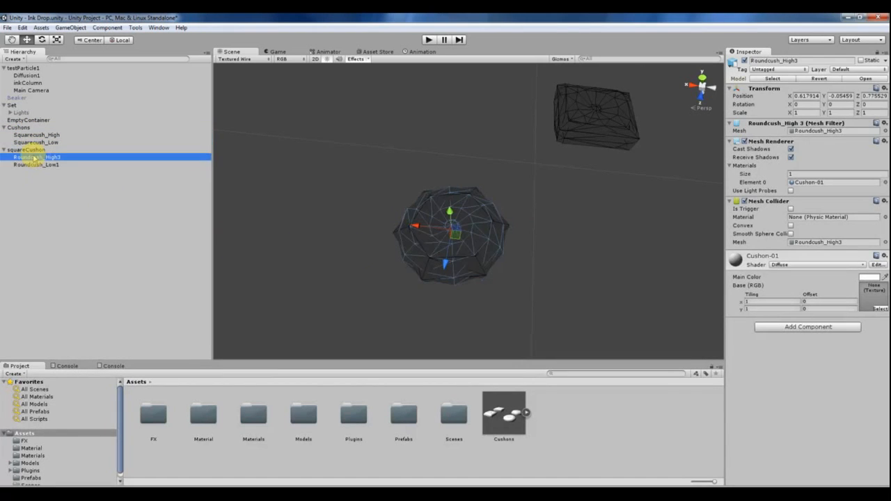
{"action": "left_click", "coordinate": [31, 150]}
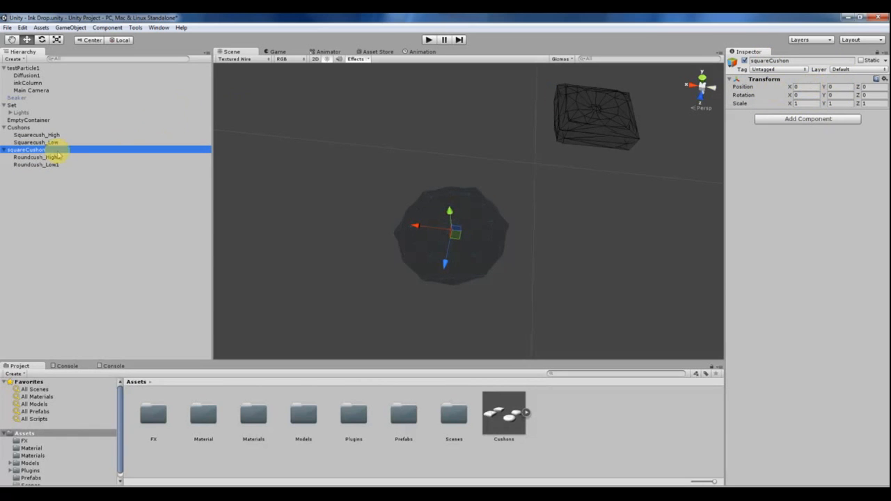
{"action": "left_click", "coordinate": [29, 157]}
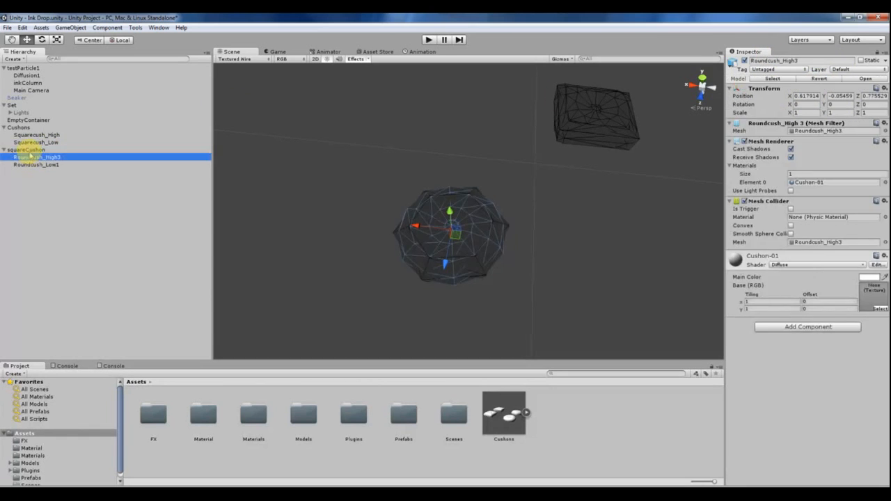
{"action": "left_click", "coordinate": [28, 150]}
{"action": "left_click", "coordinate": [70, 28]}
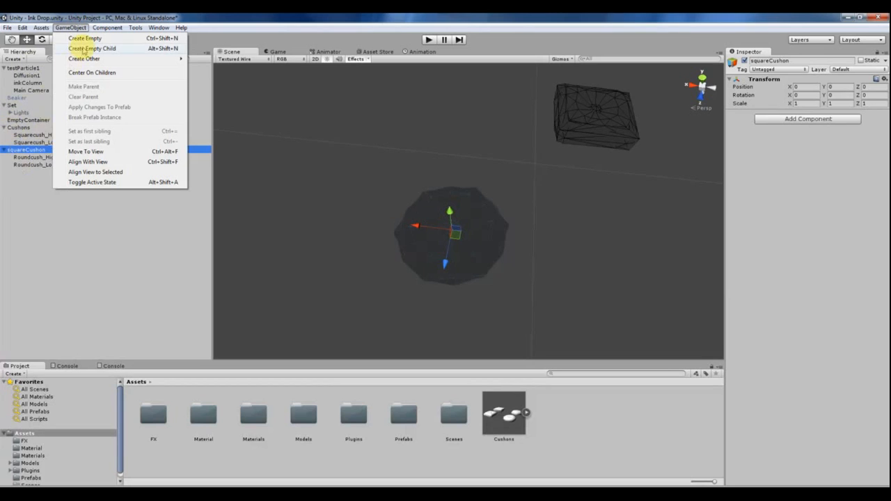
{"action": "left_click", "coordinate": [35, 159]}
{"action": "left_click", "coordinate": [29, 150]}
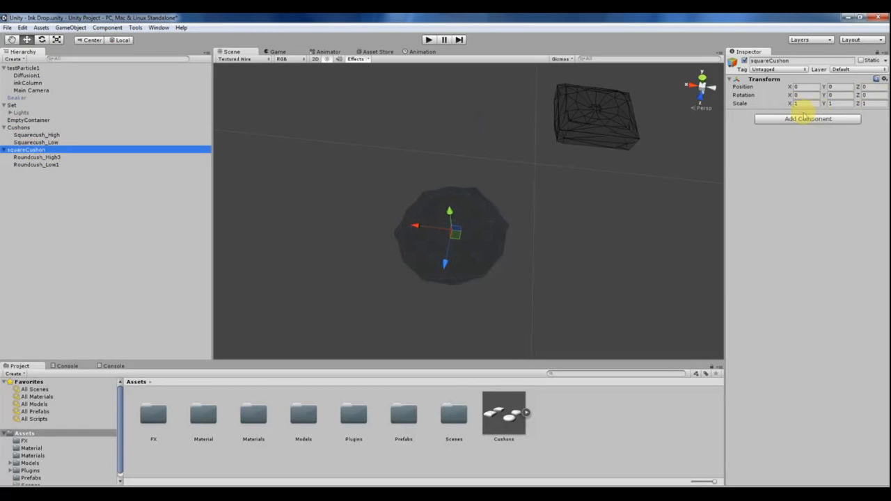
Examine the squareCushon group around the round cushion, stepping through the parent and both child meshes to compare their pivots.
{"action": "left_click_drag", "start_coordinate": [533, 191], "coordinate": [434, 179], "text": "alt"}
{"action": "left_click", "coordinate": [28, 165]}
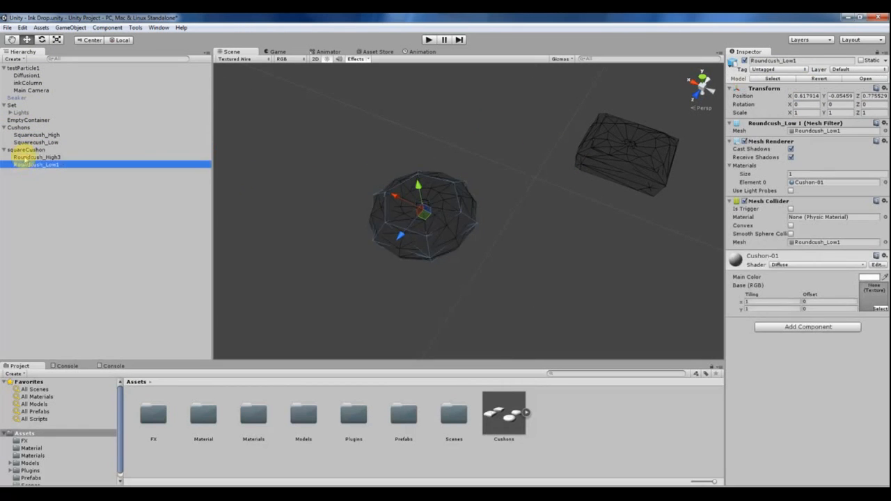
{"action": "left_click", "coordinate": [22, 157]}
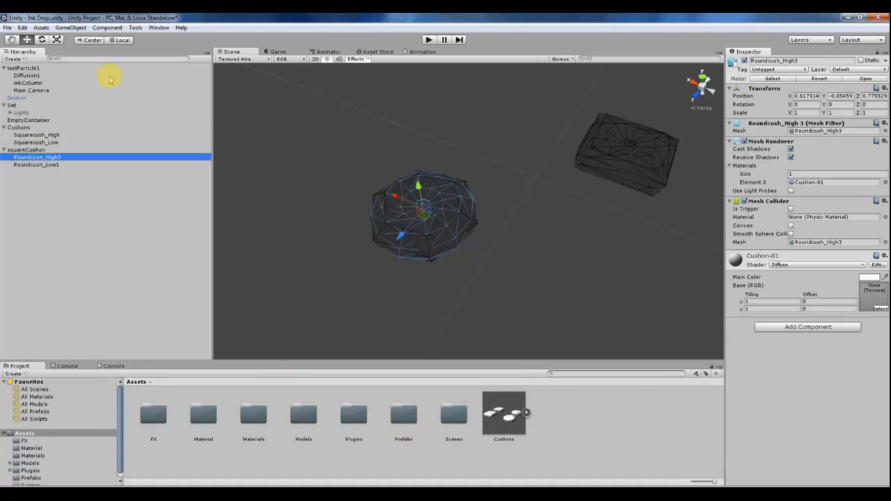
{"action": "left_click", "coordinate": [25, 164]}
{"action": "left_click", "coordinate": [23, 158]}
{"action": "left_click", "coordinate": [22, 150]}
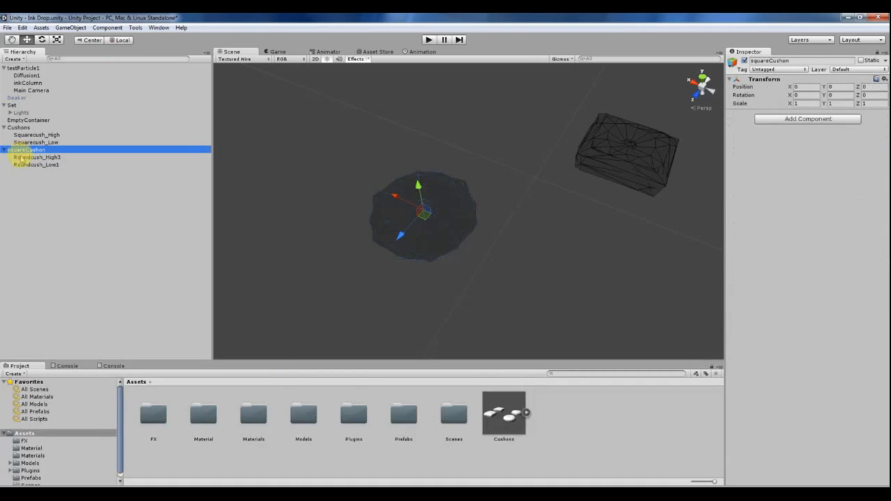
{"action": "left_click", "coordinate": [22, 157]}
{"action": "left_click", "coordinate": [21, 166]}
{"action": "left_click", "coordinate": [5, 150]}
{"action": "left_click", "coordinate": [4, 150]}
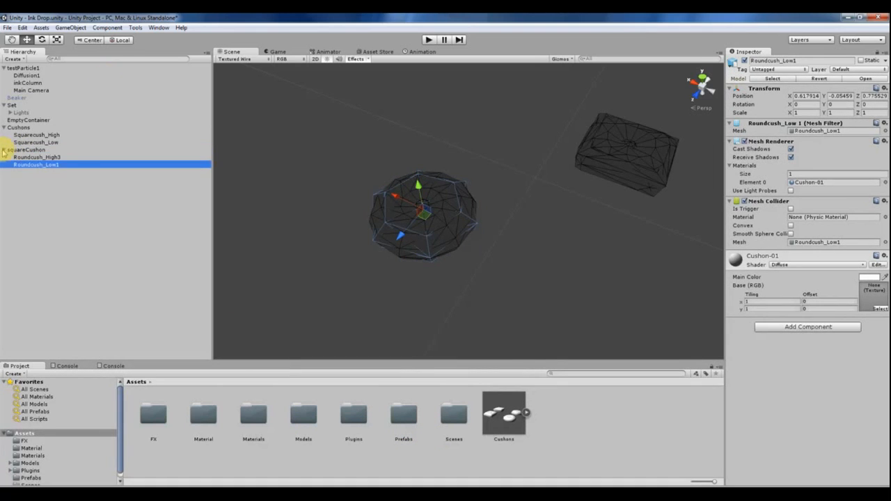
{"action": "left_click_drag", "start_coordinate": [448, 210], "coordinate": [340, 213], "text": "alt"}
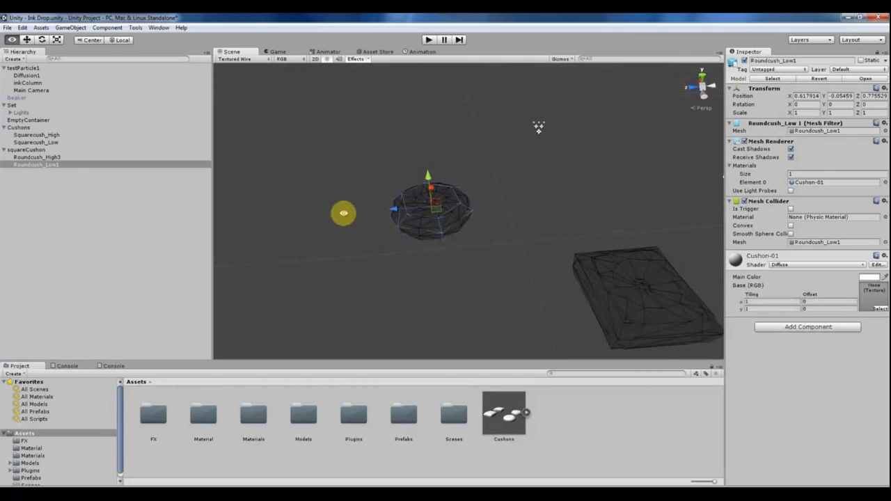
{"action": "left_click", "coordinate": [30, 165]}
{"action": "left_click", "coordinate": [27, 157]}
{"action": "left_click", "coordinate": [24, 150]}
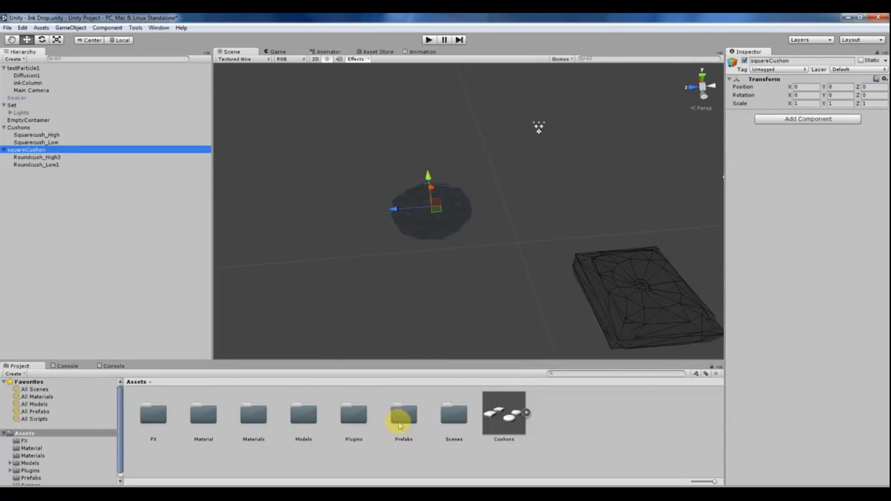
Open the Prefabs folder in the project assets and select the squareCushon group in the scene.
{"action": "left_click", "coordinate": [401, 422]}
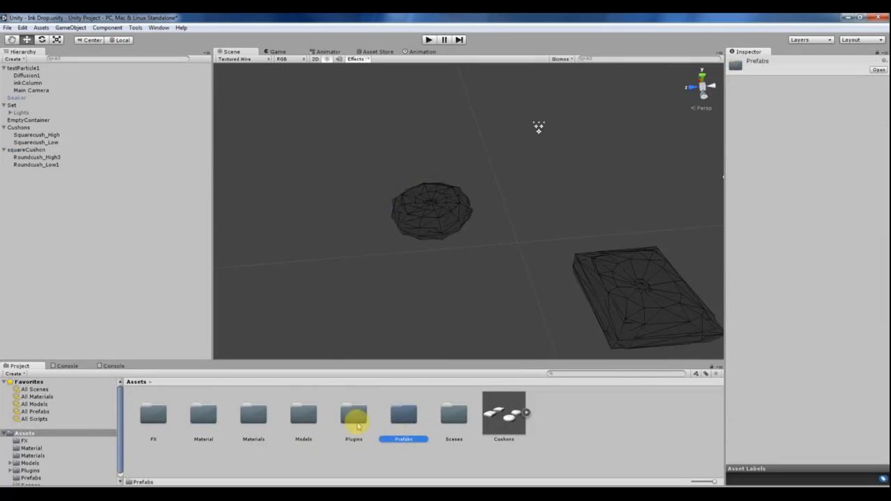
{"action": "double_click", "coordinate": [399, 417]}
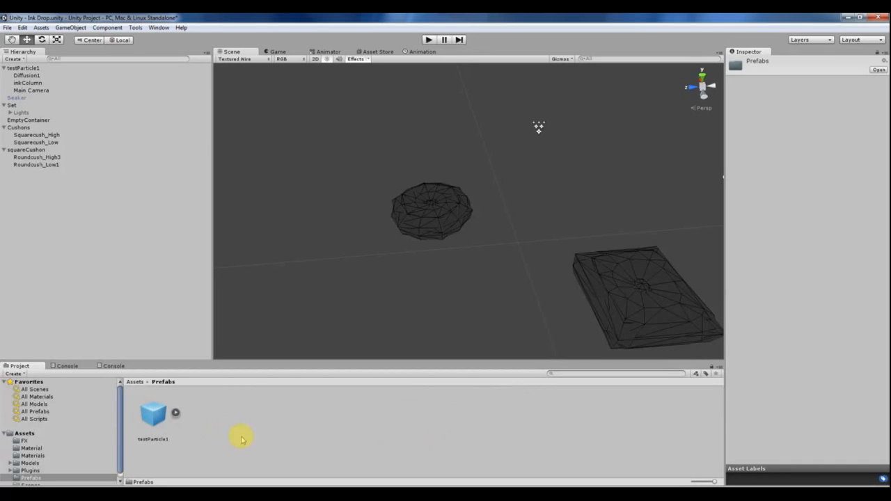
{"action": "left_click", "coordinate": [21, 142]}
{"action": "left_click", "coordinate": [23, 150]}
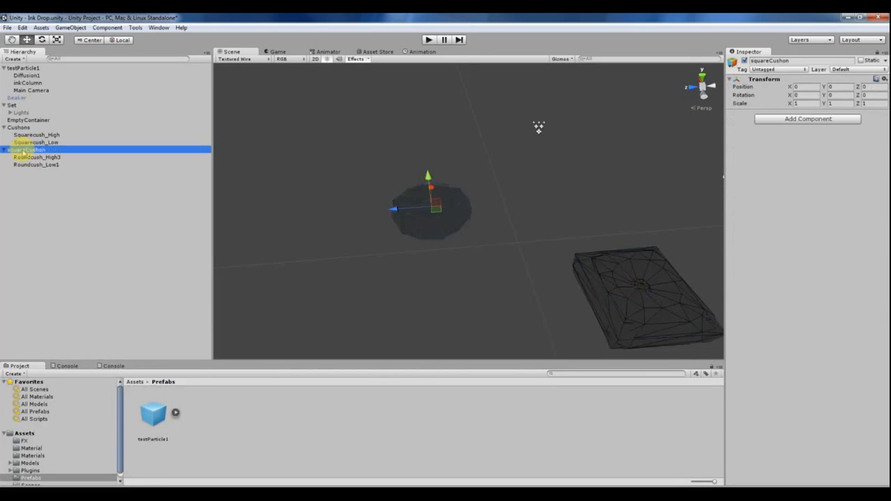
{"action": "left_click_drag", "start_coordinate": [404, 221], "coordinate": [488, 237], "text": "alt"}
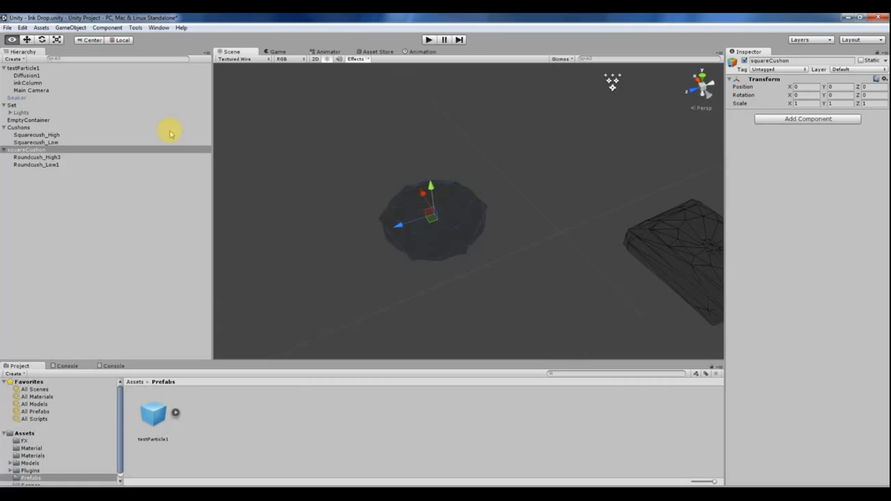
Rename the squareCushon parent of the two round cushion meshes to roundCushon.
{"action": "left_click", "coordinate": [20, 128]}
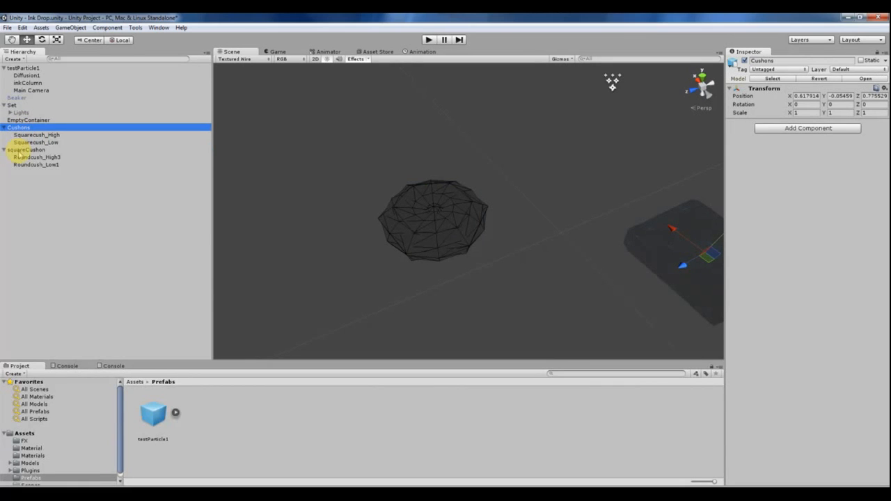
{"action": "left_click", "coordinate": [23, 149]}
{"action": "left_click_drag", "start_coordinate": [335, 199], "coordinate": [322, 181], "text": "alt"}
{"action": "left_click", "coordinate": [17, 149]}
{"action": "right_click", "coordinate": [17, 149]}
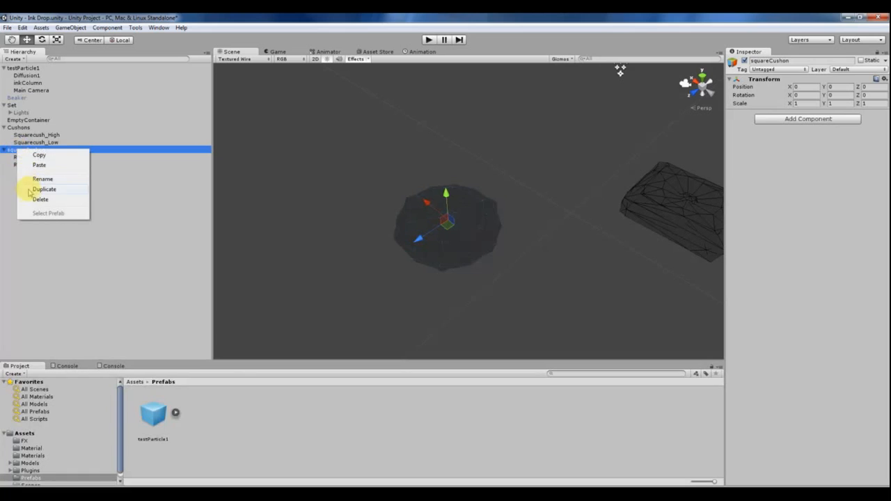
{"action": "left_click", "coordinate": [28, 182]}
{"action": "left_click", "coordinate": [773, 58]}
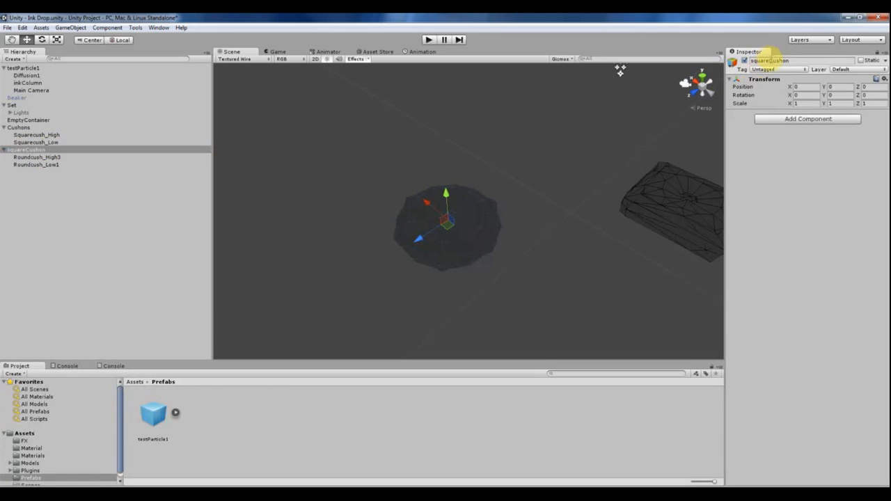
{"action": "left_click_drag", "start_coordinate": [770, 62], "coordinate": [684, 62]}
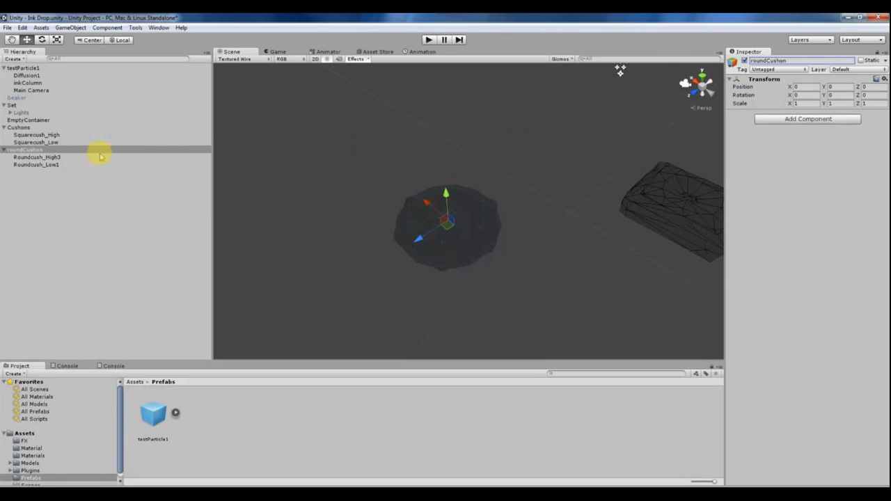
Check the roundCushon group by comparing the transforms and components of the parent, Roundcush_High3 and Roundcush_Low1.
{"action": "left_click", "coordinate": [37, 158]}
{"action": "left_click", "coordinate": [33, 150]}
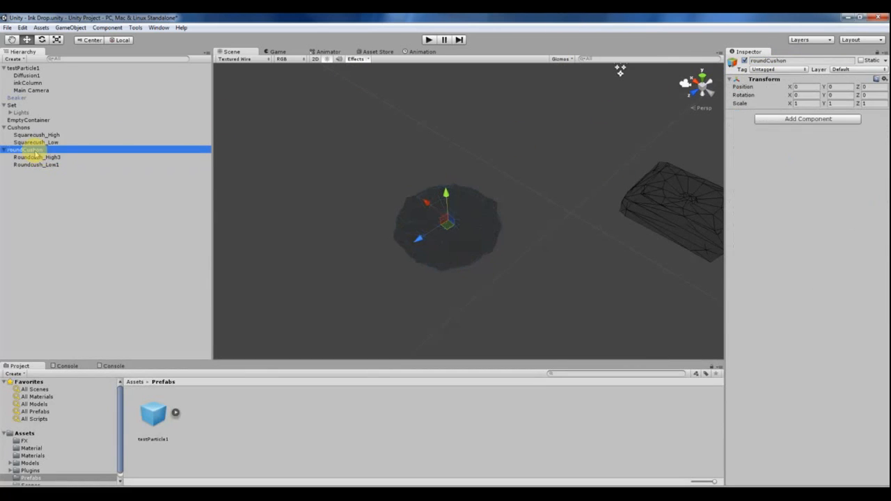
{"action": "left_click", "coordinate": [30, 156]}
{"action": "left_click", "coordinate": [27, 150]}
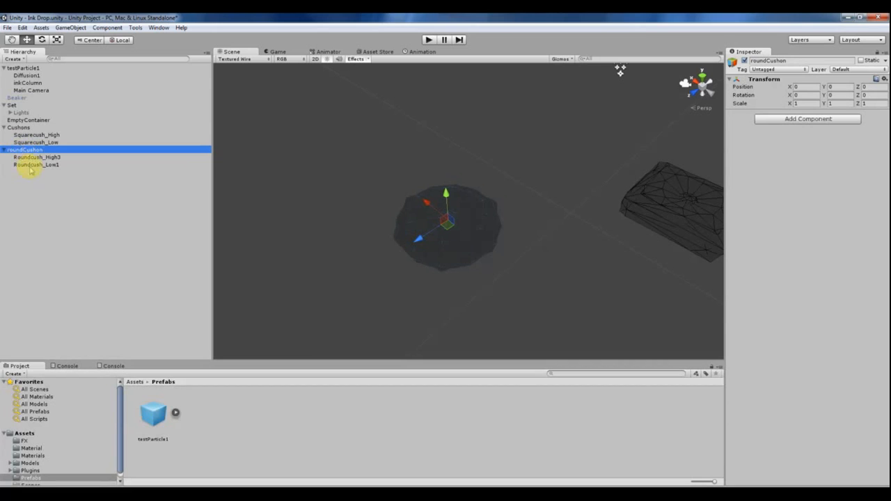
{"action": "left_click", "coordinate": [3, 150]}
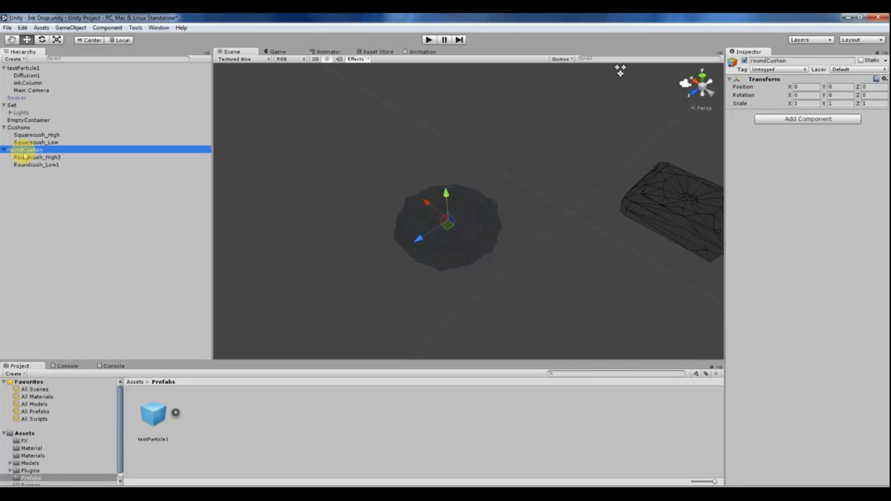
{"action": "key", "text": "f"}
{"action": "middle_click_drag", "start_coordinate": [600, 209], "coordinate": [525, 211]}
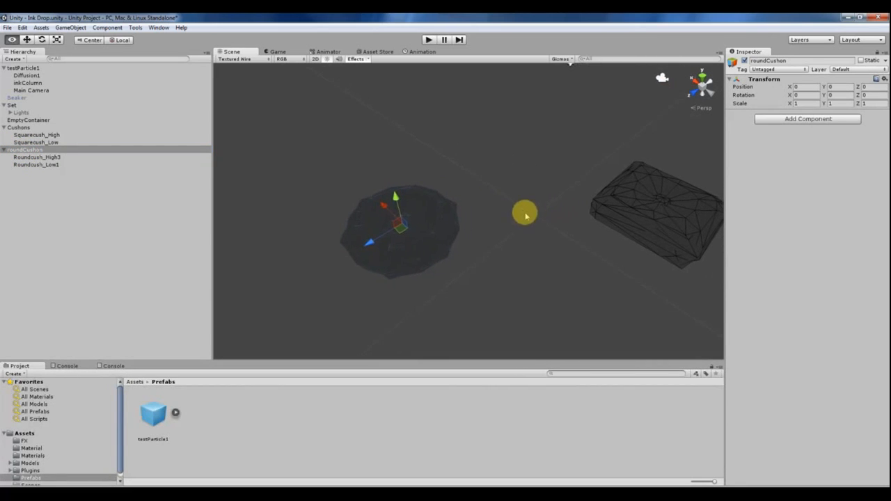
{"action": "left_click", "coordinate": [28, 156]}
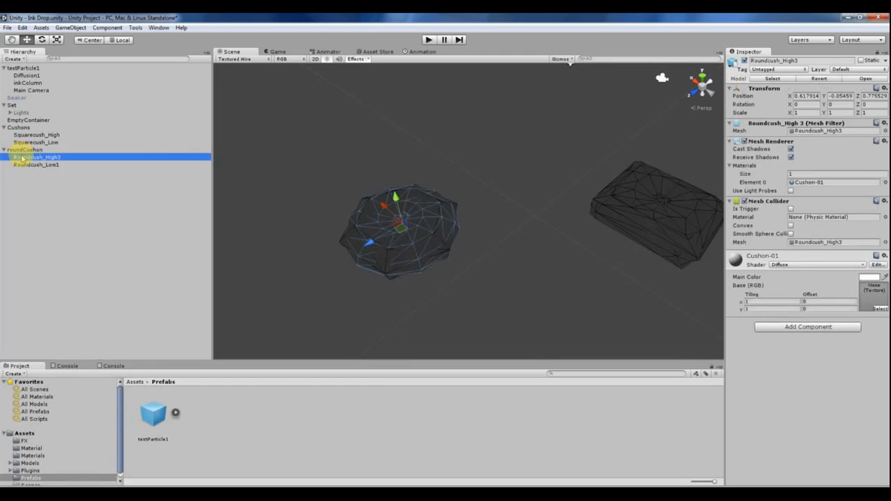
{"action": "left_click", "coordinate": [27, 164]}
{"action": "left_click", "coordinate": [29, 157]}
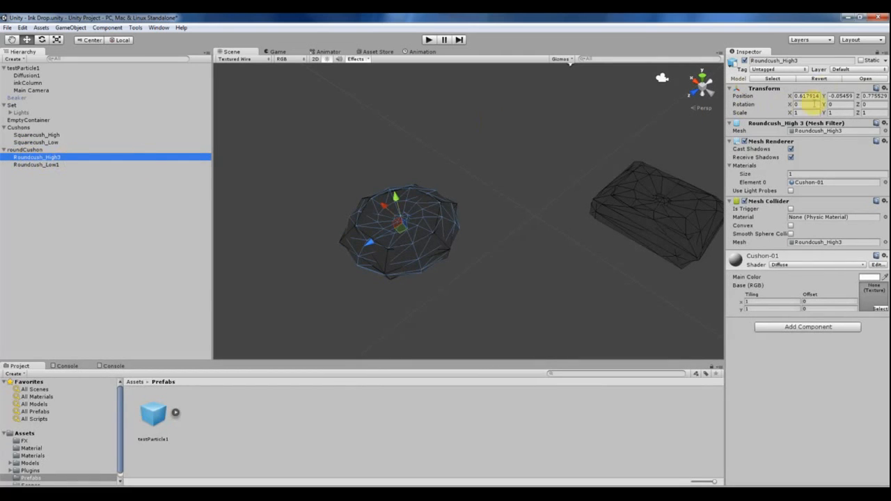
{"action": "left_click", "coordinate": [733, 64]}
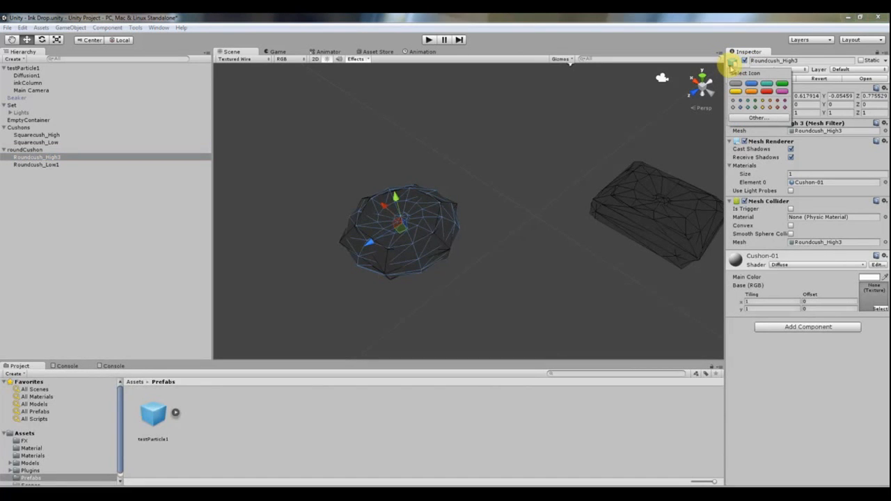
{"action": "left_click", "coordinate": [737, 58]}
{"action": "left_click", "coordinate": [24, 164]}
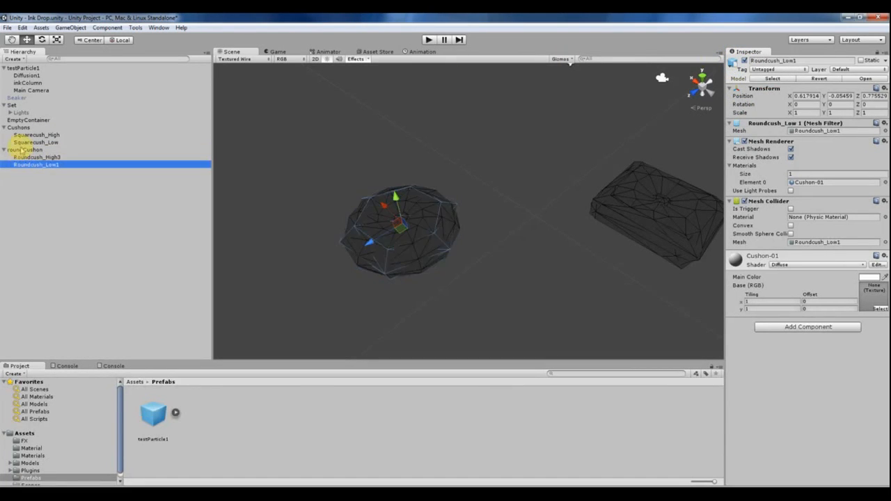
Create a prefab of the roundCushon group in the Prefabs folder.
{"action": "left_click", "coordinate": [22, 150]}
{"action": "middle_click_drag", "start_coordinate": [402, 188], "coordinate": [391, 189]}
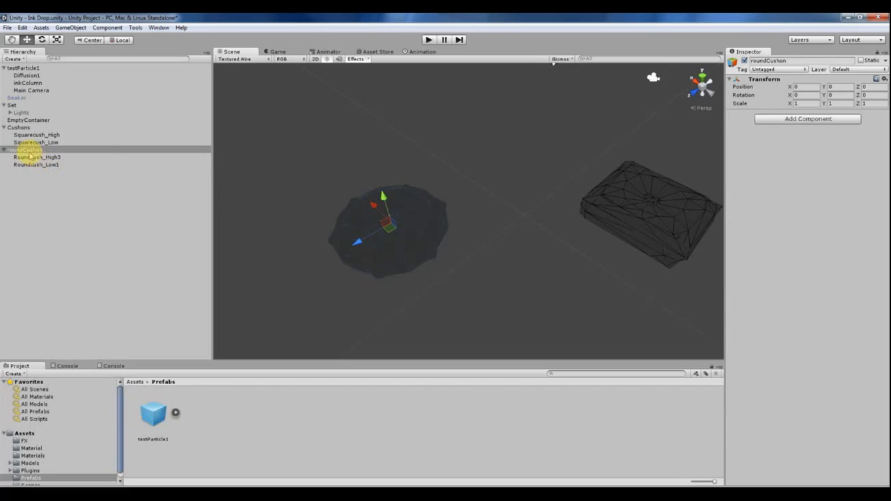
{"action": "left_click_drag", "start_coordinate": [28, 150], "coordinate": [263, 449]}
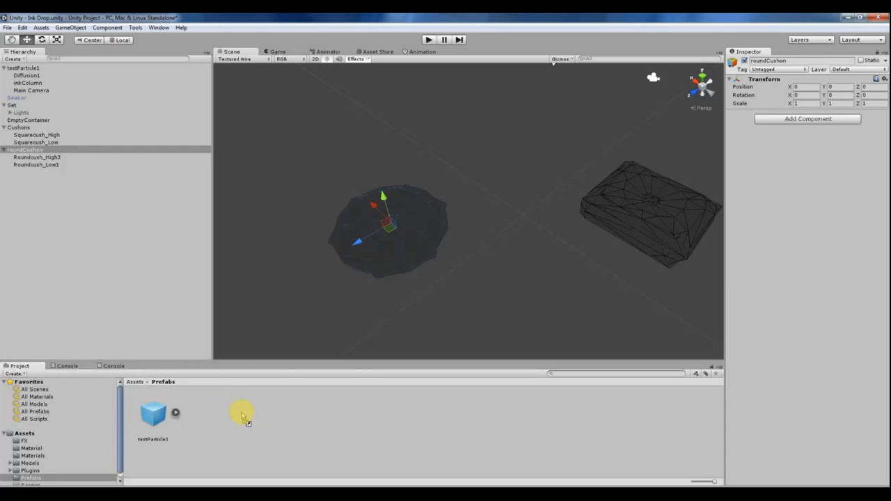
{"action": "left_click_drag", "start_coordinate": [242, 417], "coordinate": [237, 416]}
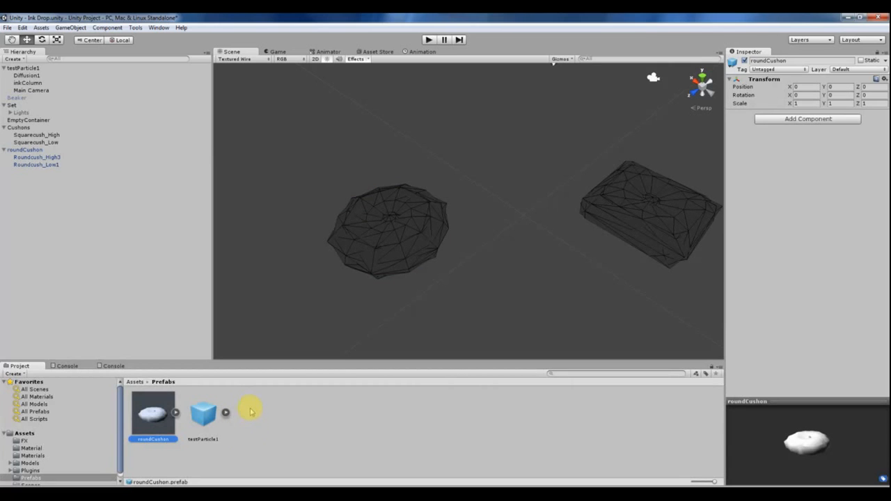
Expand the roundCushon prefab asset and inspect the high- and low-poly meshes nested inside it.
{"action": "left_click", "coordinate": [175, 412]}
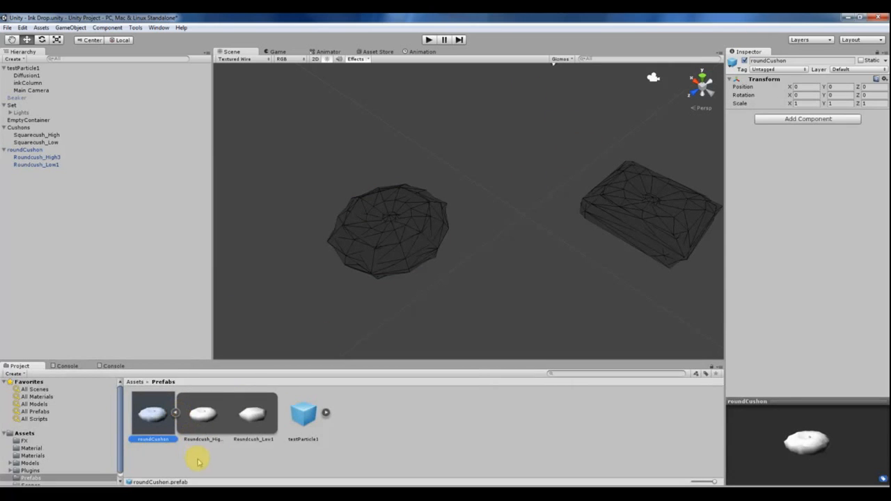
{"action": "left_click", "coordinate": [202, 413]}
{"action": "left_click", "coordinate": [250, 414]}
{"action": "left_click", "coordinate": [201, 413]}
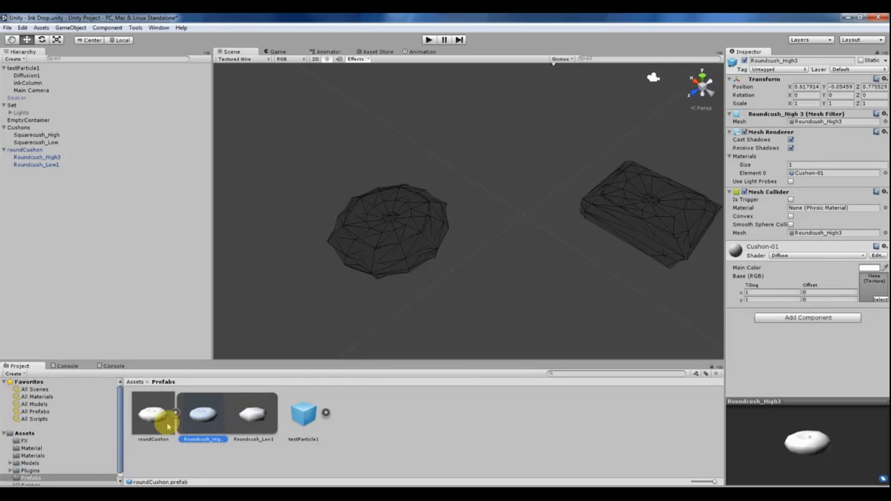
{"action": "left_click", "coordinate": [162, 424]}
{"action": "left_click", "coordinate": [211, 416]}
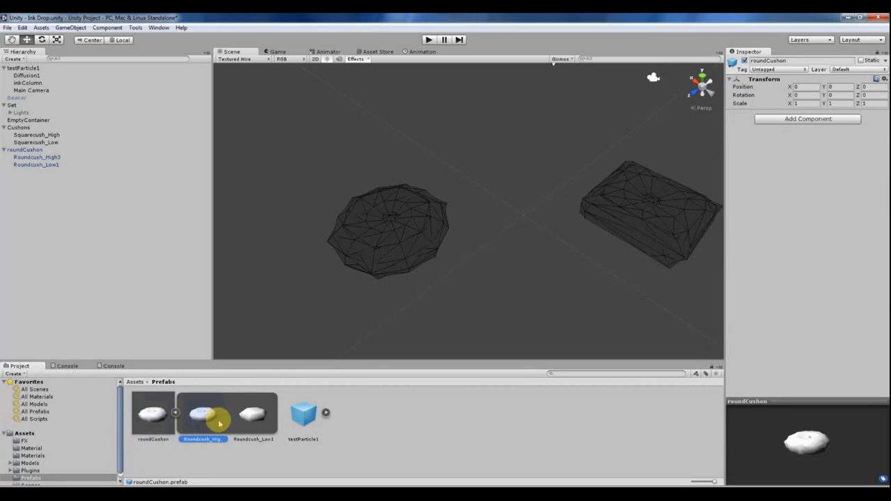
{"action": "left_click", "coordinate": [303, 415]}
{"action": "left_click", "coordinate": [205, 413]}
{"action": "left_click", "coordinate": [160, 414]}
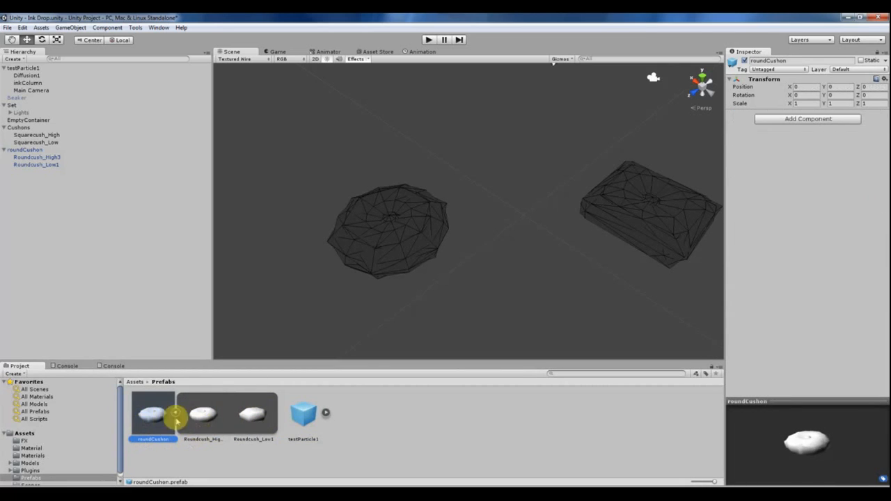
{"action": "left_click", "coordinate": [175, 413]}
{"action": "left_click", "coordinate": [174, 413]}
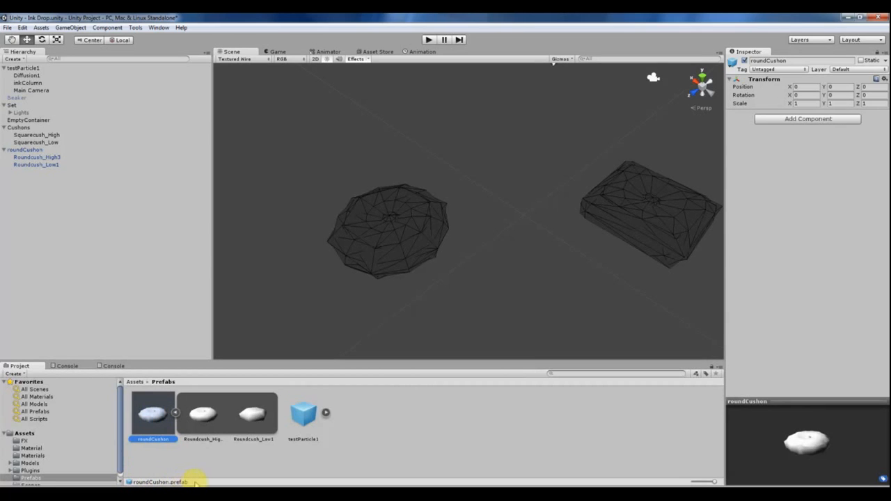
{"action": "left_click", "coordinate": [209, 413]}
{"action": "left_click", "coordinate": [253, 417]}
{"action": "left_click", "coordinate": [177, 418]}
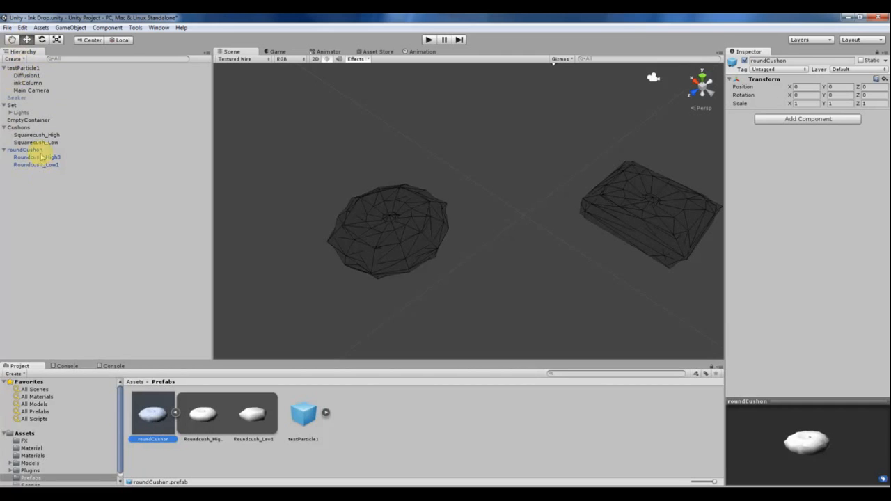
Examine how the roundCushon prefab instance, EmptyContainer and the Cushons model differ in their type and transform.
{"action": "left_click", "coordinate": [20, 157]}
{"action": "left_click", "coordinate": [30, 185]}
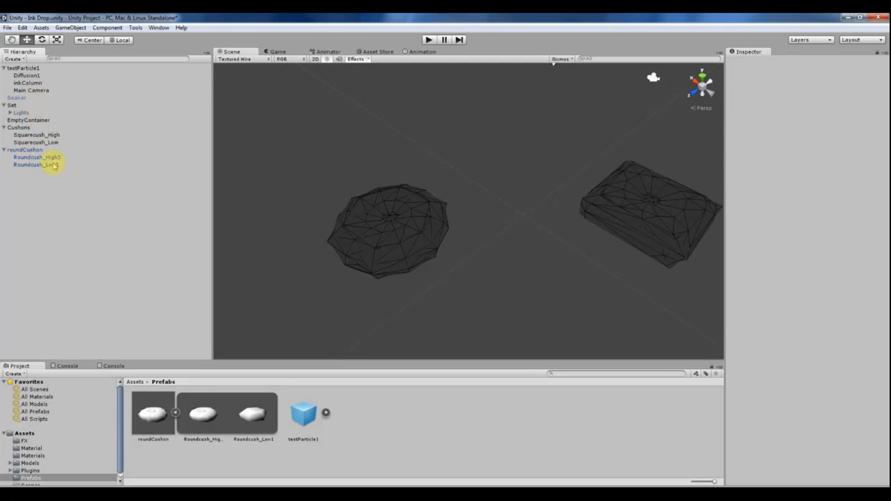
{"action": "left_click", "coordinate": [25, 150]}
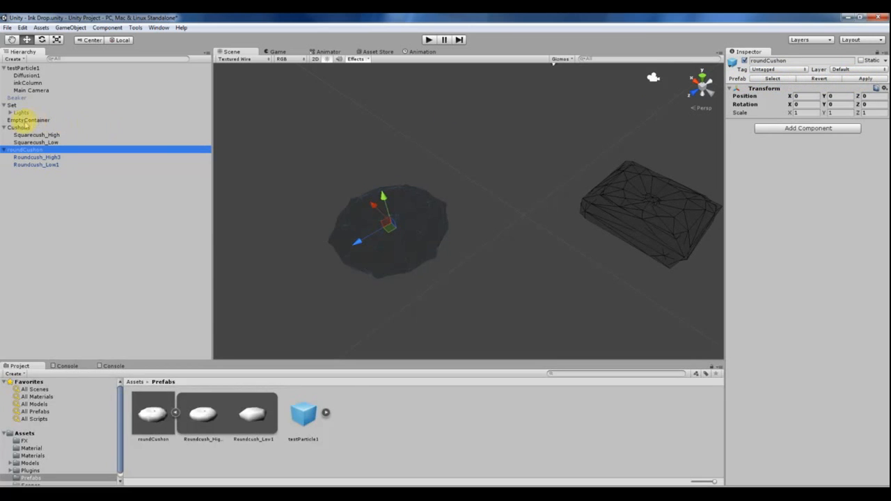
{"action": "left_click", "coordinate": [28, 120]}
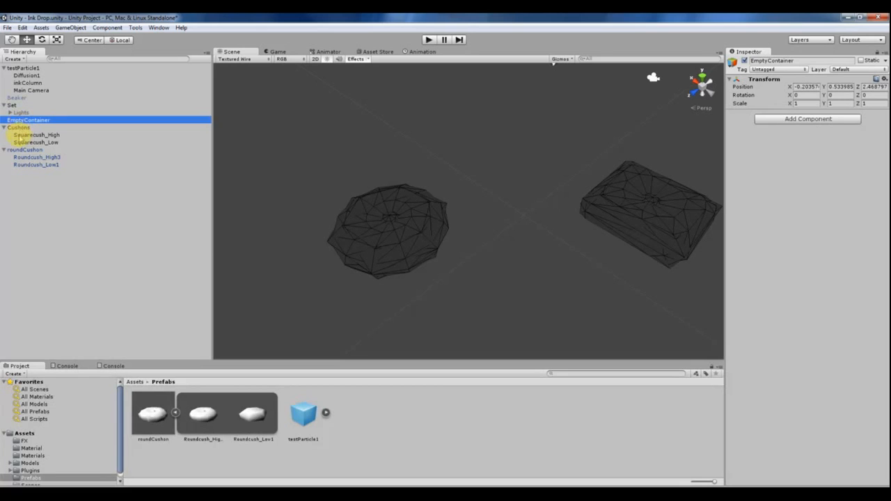
{"action": "left_click", "coordinate": [19, 128]}
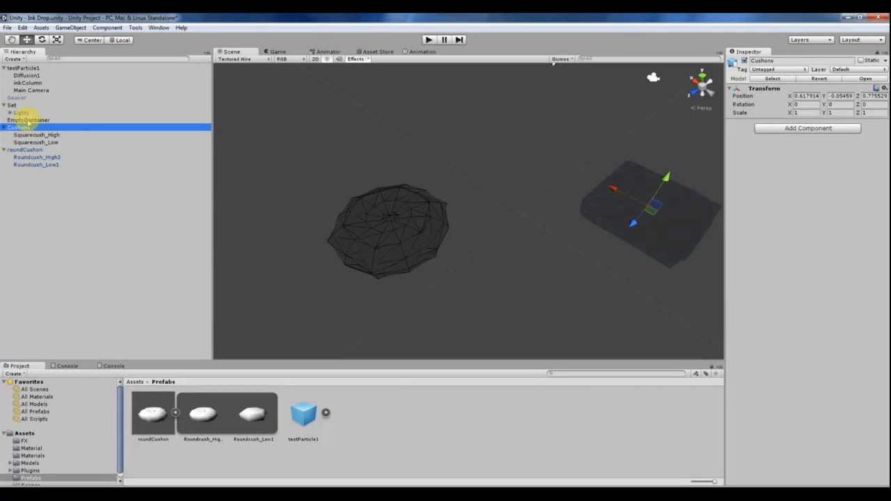
{"action": "scroll", "coordinate": [467, 161], "scroll_direction": "down", "scroll_amount": 3}
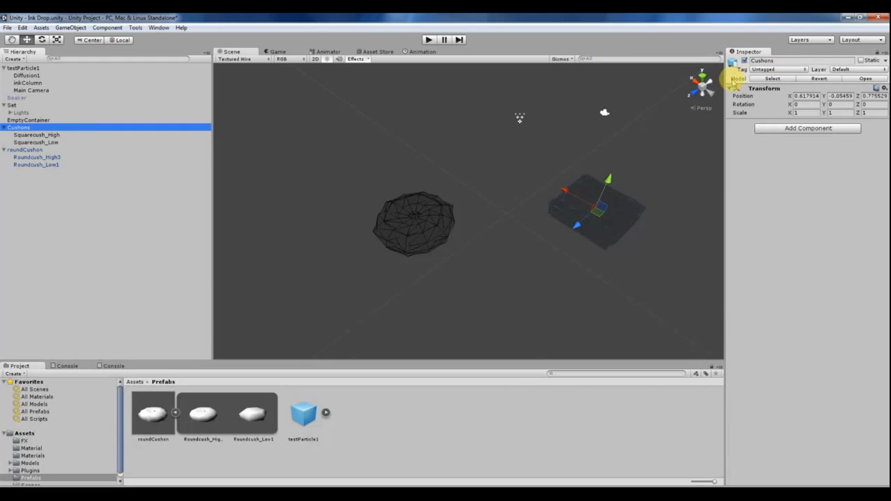
Compare the positions and pivots of the Cushons model and the roundCushon prefab instance in the scene.
{"action": "left_click", "coordinate": [31, 150]}
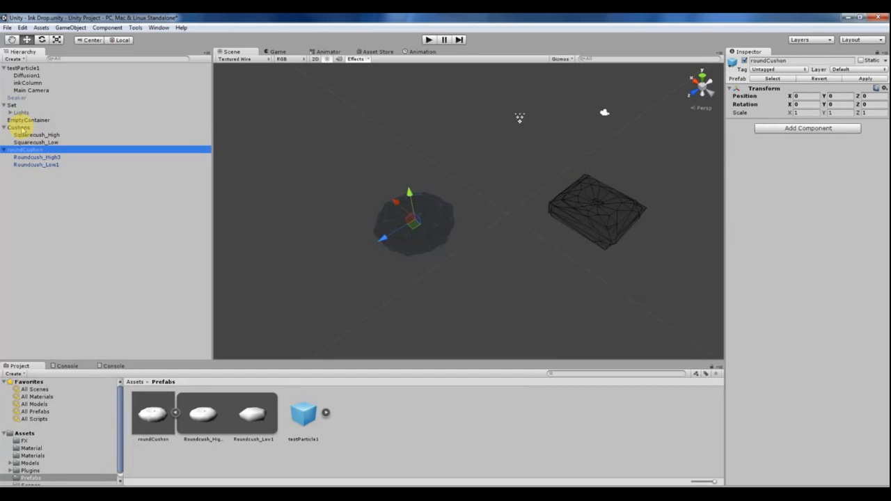
{"action": "left_click", "coordinate": [20, 128]}
{"action": "left_click", "coordinate": [23, 150]}
{"action": "left_click", "coordinate": [20, 128]}
{"action": "left_click", "coordinate": [22, 150]}
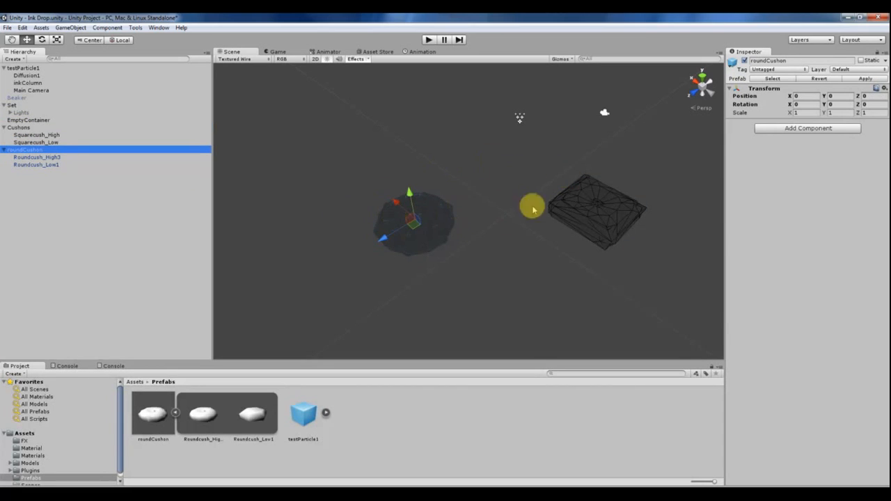
{"action": "left_click", "coordinate": [8, 129]}
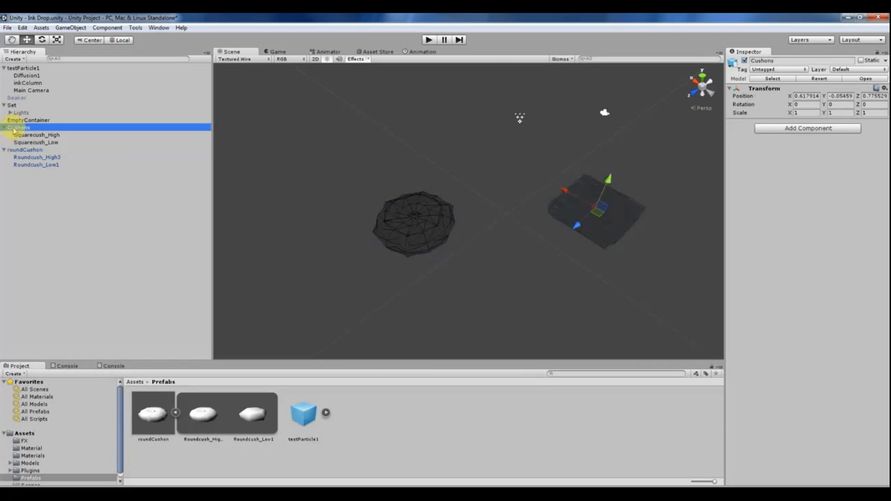
{"action": "left_click", "coordinate": [10, 150]}
Move the roundCushon prefab instance slightly along the Z axis, to about -0.0335, after checking its two child meshes.
{"action": "left_click_drag", "start_coordinate": [374, 231], "coordinate": [462, 183], "text": "alt"}
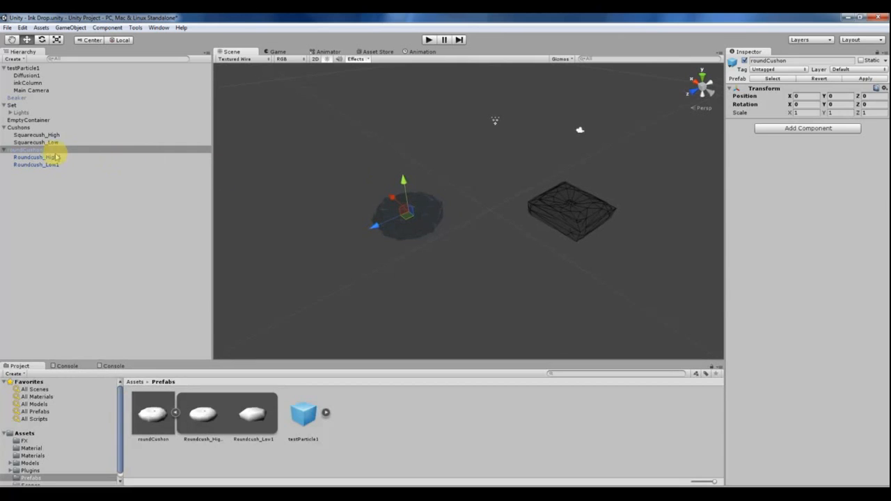
{"action": "left_click", "coordinate": [38, 157]}
{"action": "left_click", "coordinate": [35, 164]}
{"action": "left_click", "coordinate": [24, 149]}
{"action": "left_click_drag", "start_coordinate": [411, 202], "coordinate": [341, 230], "text": "alt"}
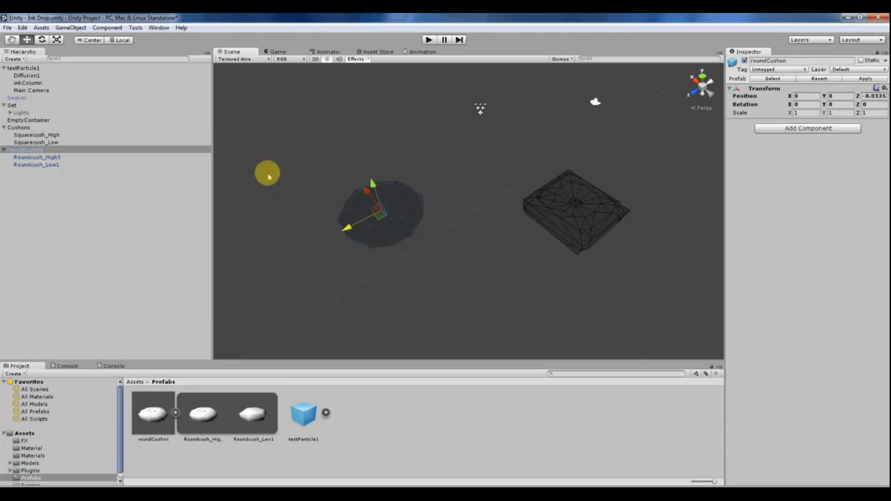
Delete the roundCushon prefab instance and the Cushons model from the scene.
{"action": "left_click", "coordinate": [26, 150]}
{"action": "key", "text": "Delete"}
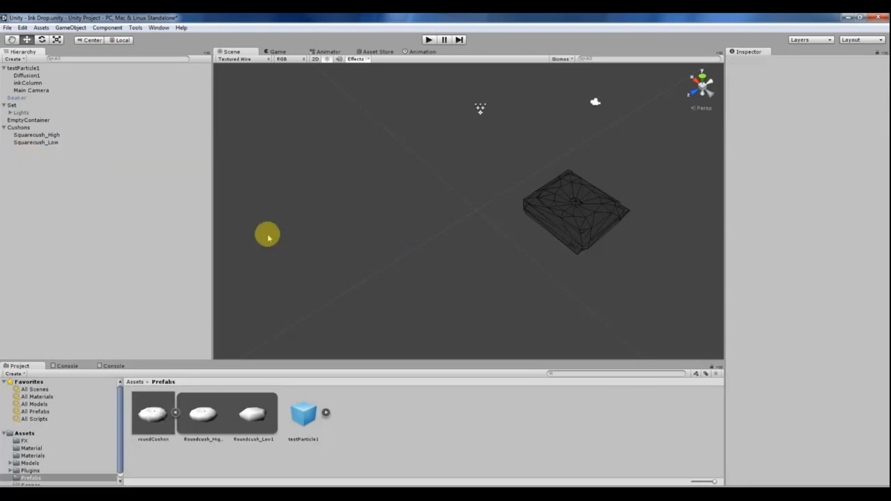
{"action": "left_click", "coordinate": [21, 128]}
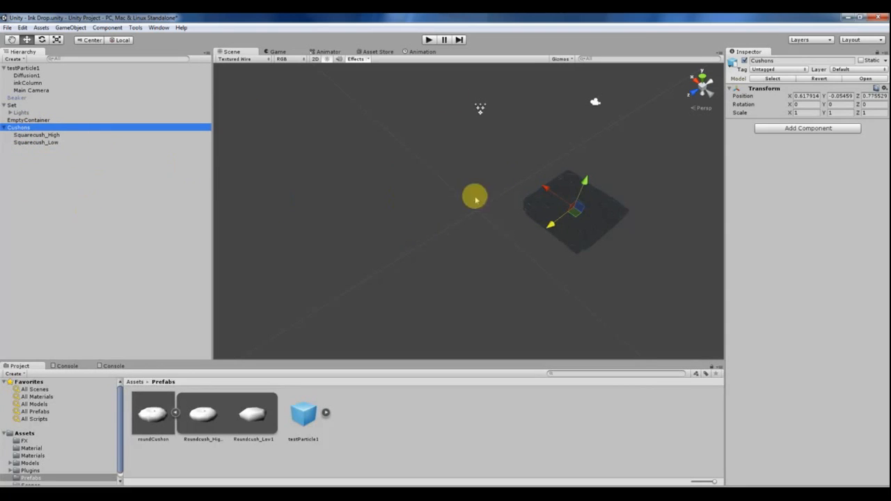
{"action": "key", "text": "Delete"}
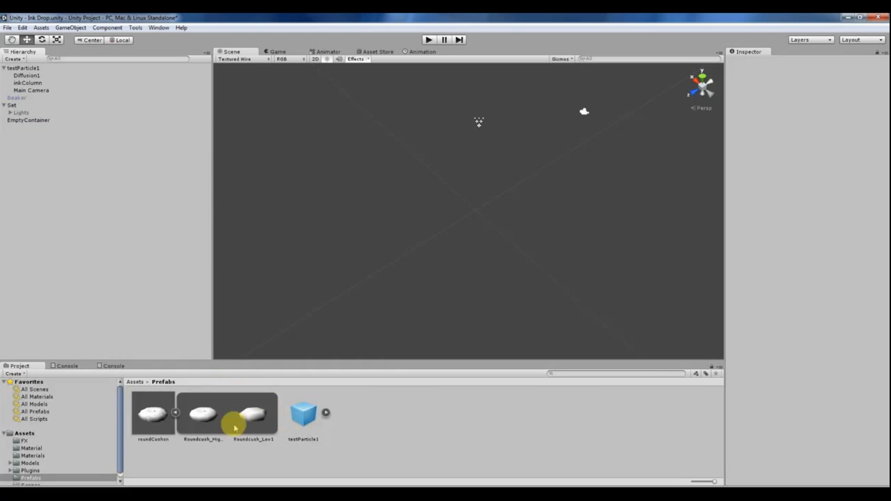
Collapse the roundCushon prefab asset and add a fresh instance of it to the scene.
{"action": "left_click", "coordinate": [176, 412]}
{"action": "left_click_drag", "start_coordinate": [136, 411], "coordinate": [137, 339]}
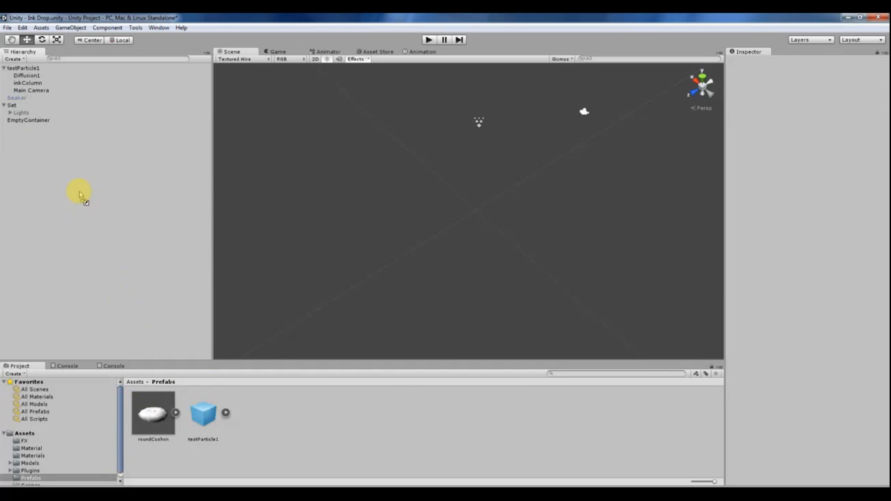
{"action": "left_click_drag", "start_coordinate": [80, 192], "coordinate": [78, 179]}
{"action": "left_click_drag", "start_coordinate": [388, 147], "coordinate": [453, 215], "text": "alt"}
{"action": "left_click", "coordinate": [456, 234]}
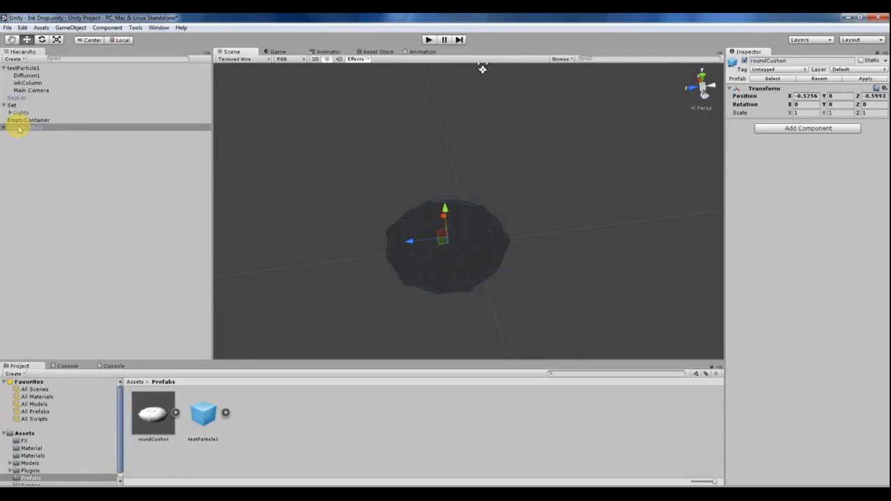
Compare the roundCushon instance's handle in Center and Pivot modes, leaving it set to Pivot.
{"action": "left_click", "coordinate": [86, 41]}
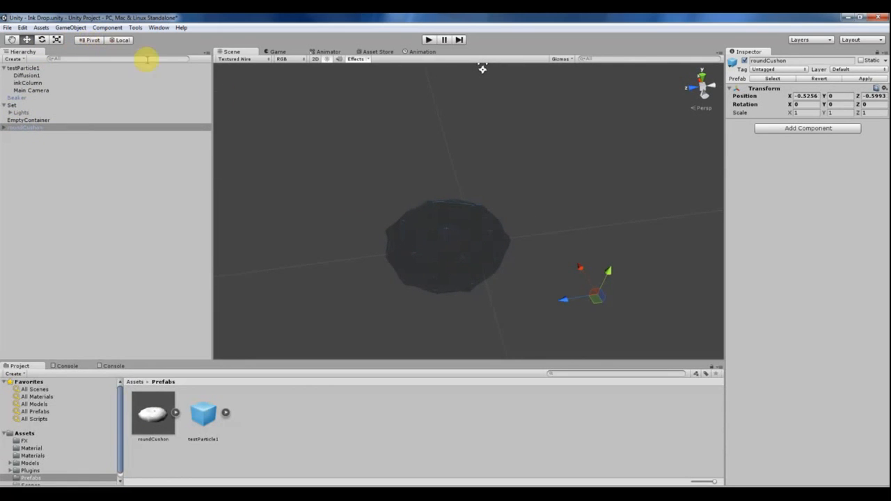
{"action": "scroll", "coordinate": [344, 201], "scroll_direction": "down", "scroll_amount": 5}
{"action": "left_click_drag", "start_coordinate": [344, 201], "coordinate": [358, 193], "text": "alt"}
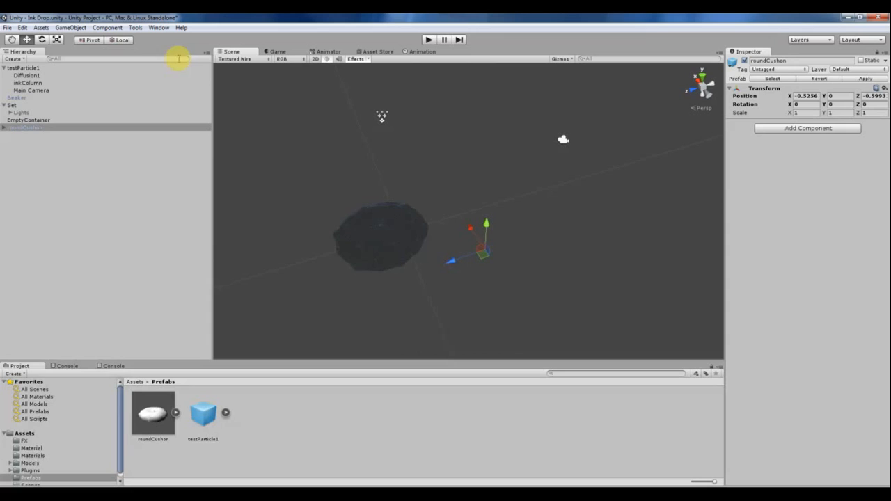
{"action": "left_click", "coordinate": [112, 41]}
{"action": "left_click", "coordinate": [93, 40]}
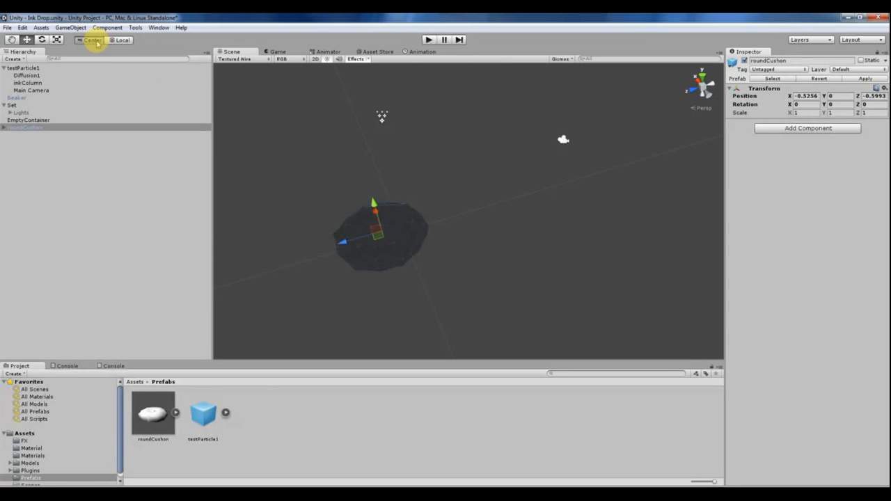
{"action": "left_click", "coordinate": [93, 40]}
{"action": "left_click_drag", "start_coordinate": [360, 179], "coordinate": [416, 175], "text": "alt"}
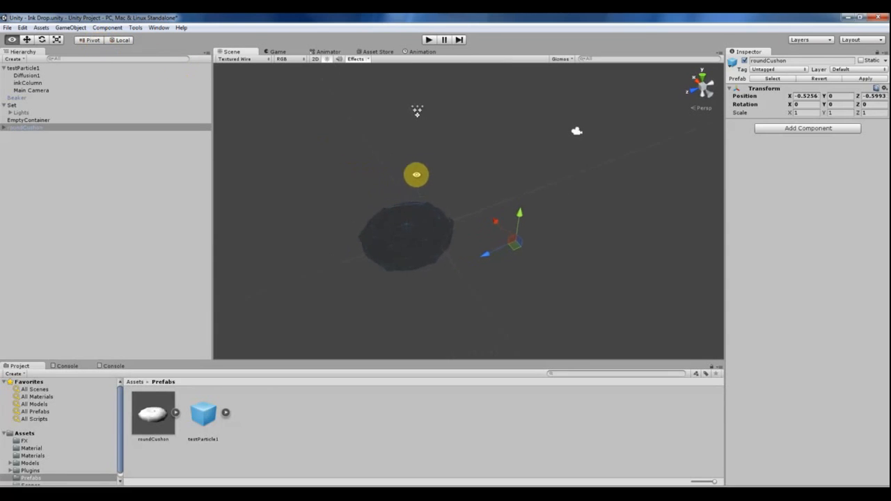
Unparent Roundcush_High3 and Roundcush_Low1 from roundCushon, accepting the loss of the prefab connection.
{"action": "left_click", "coordinate": [6, 128]}
{"action": "left_click", "coordinate": [20, 140]}
{"action": "left_click", "coordinate": [23, 134], "text": "shift"}
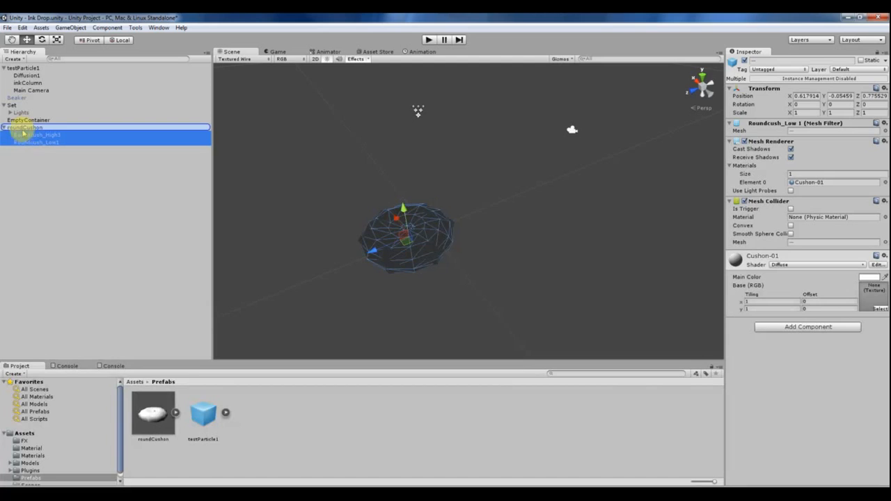
{"action": "left_click_drag", "start_coordinate": [23, 135], "coordinate": [17, 120]}
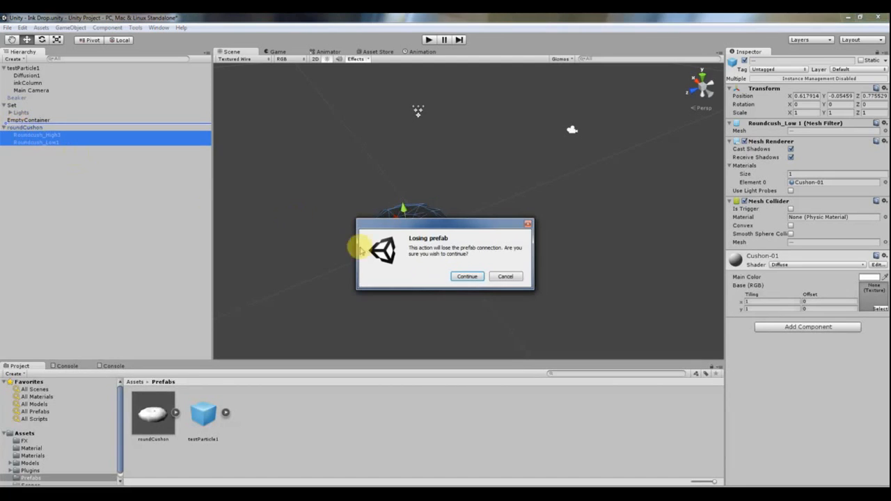
{"action": "left_click", "coordinate": [467, 276]}
{"action": "left_click", "coordinate": [30, 151]}
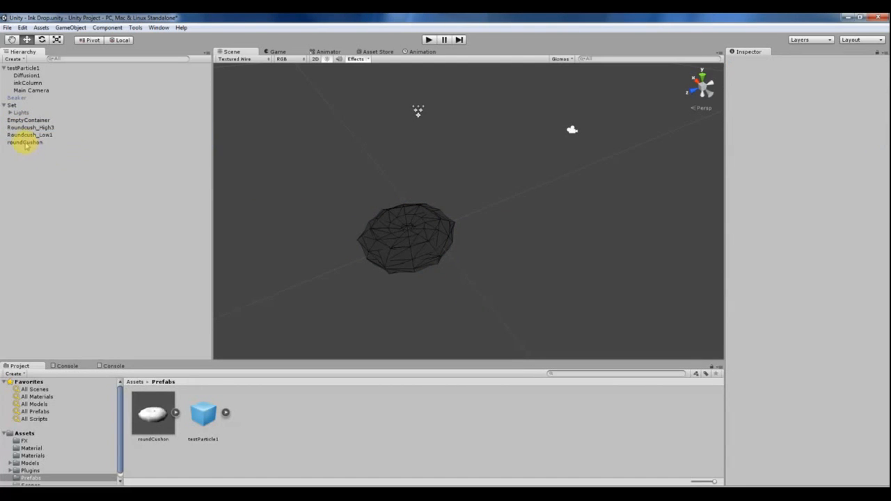
Set the position of the empty roundCushon parent to 0, 0, 0.
{"action": "left_click", "coordinate": [24, 142]}
{"action": "left_click", "coordinate": [88, 42]}
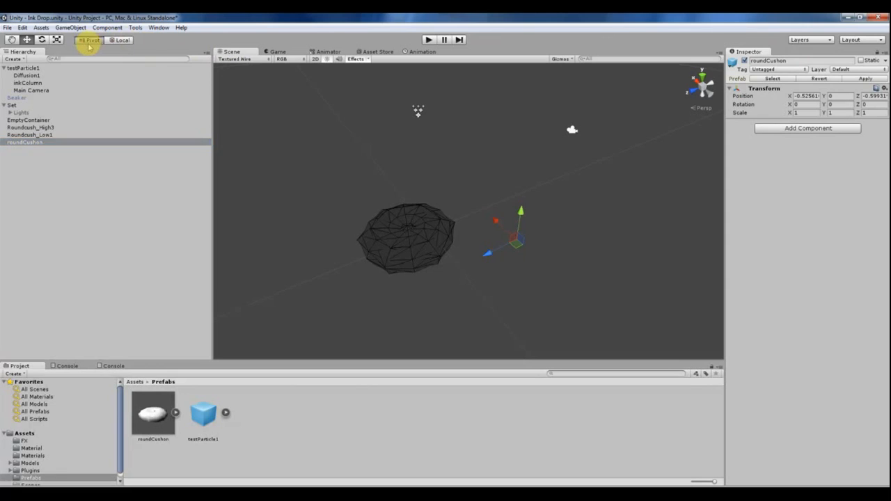
{"action": "left_click", "coordinate": [119, 40]}
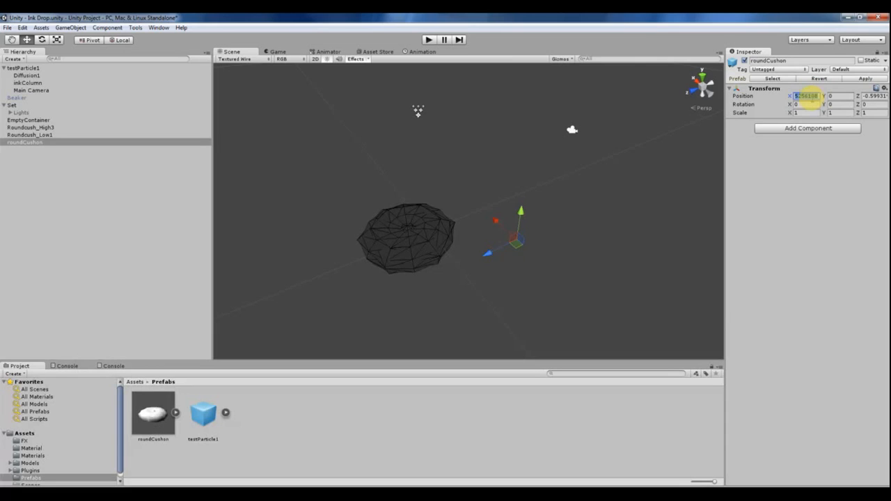
{"action": "type", "text": "-0.00"}
{"action": "left_click_drag", "start_coordinate": [812, 97], "coordinate": [745, 94]}
{"action": "type", "text": "0"}
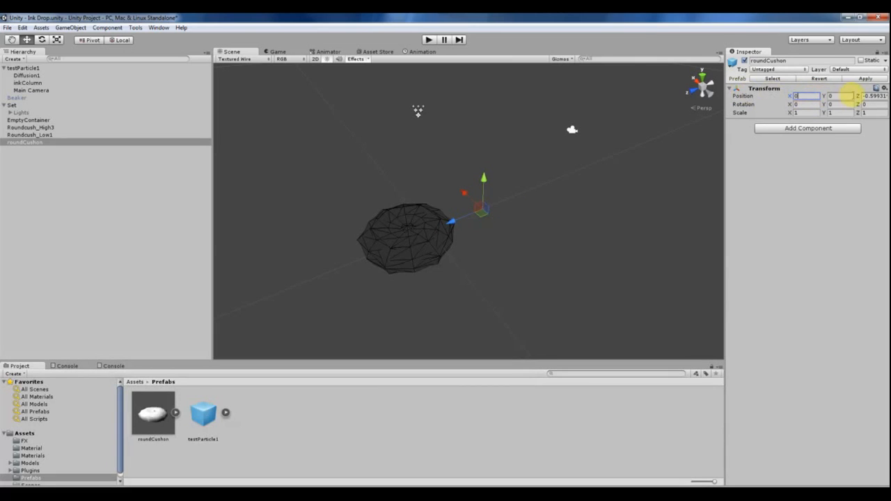
{"action": "type", "text": "0"}
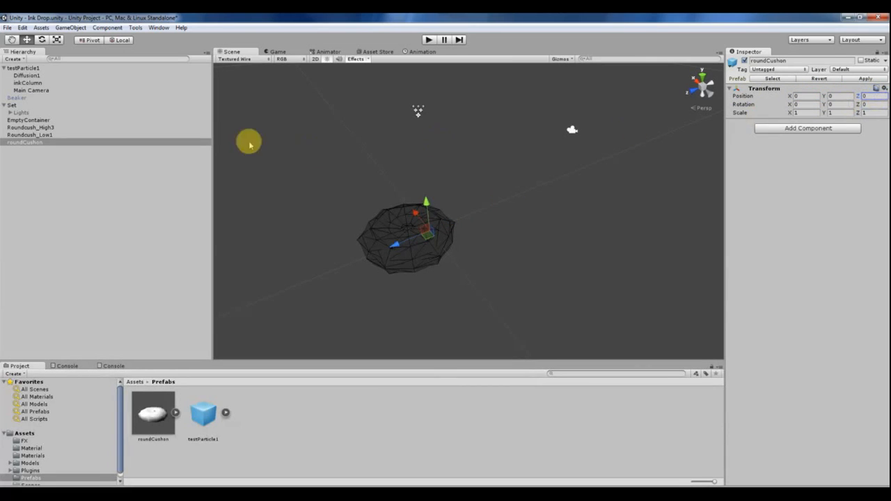
From the top view, move Roundcush_High3 and Roundcush_Low1 together onto the origin, to about X 0.0015 and Z -0.0024.
{"action": "left_click", "coordinate": [32, 121]}
{"action": "left_click", "coordinate": [36, 127]}
{"action": "left_click", "coordinate": [36, 135], "text": "shift"}
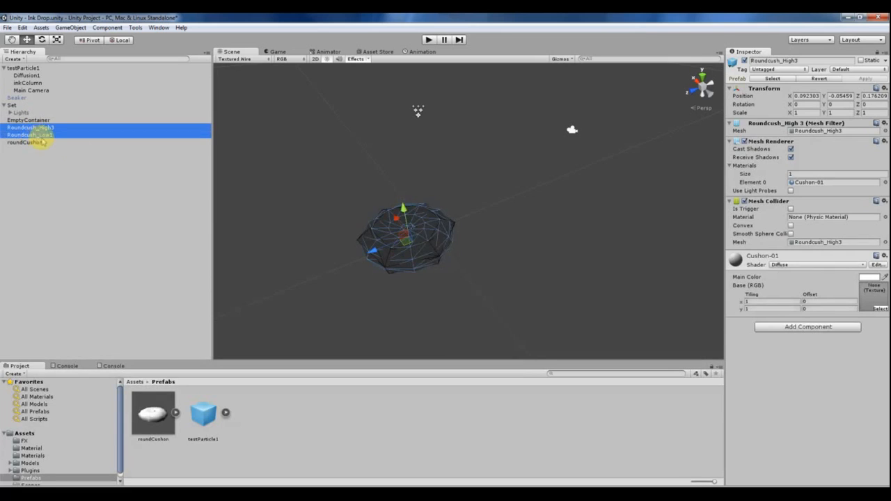
{"action": "mouse_move", "coordinate": [411, 230]}
{"action": "left_mouse_down", "text": "alt"}
{"action": "mouse_move", "coordinate": [434, 238]}
{"action": "mouse_move", "coordinate": [360, 277]}
{"action": "mouse_move", "coordinate": [388, 223]}
{"action": "mouse_move", "coordinate": [418, 225]}
{"action": "left_mouse_up", "text": "alt"}
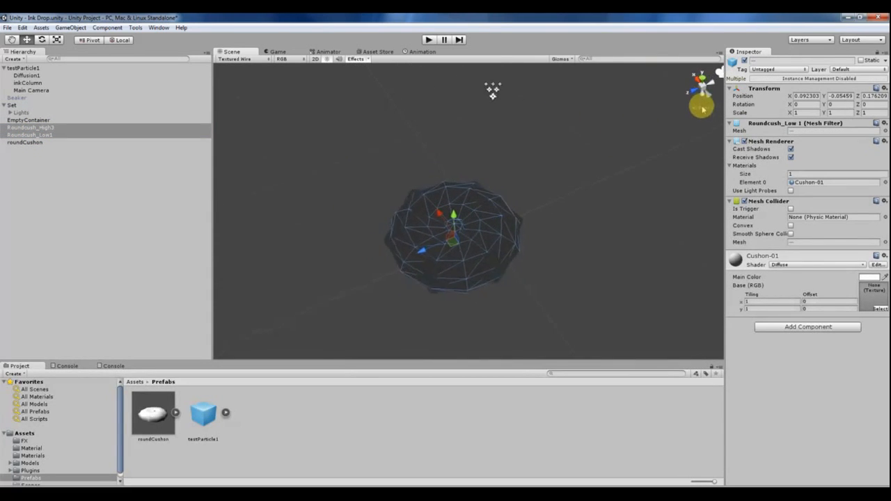
{"action": "left_click", "coordinate": [701, 78]}
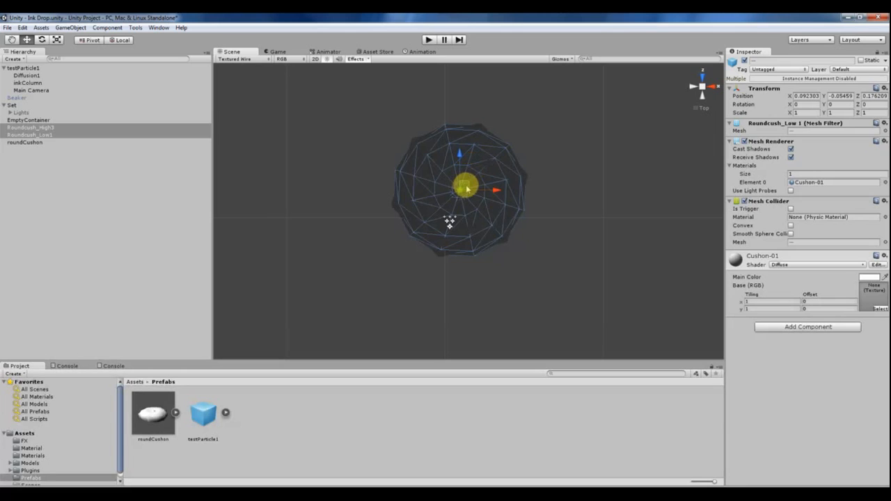
{"action": "left_click_drag", "start_coordinate": [469, 185], "coordinate": [454, 215]}
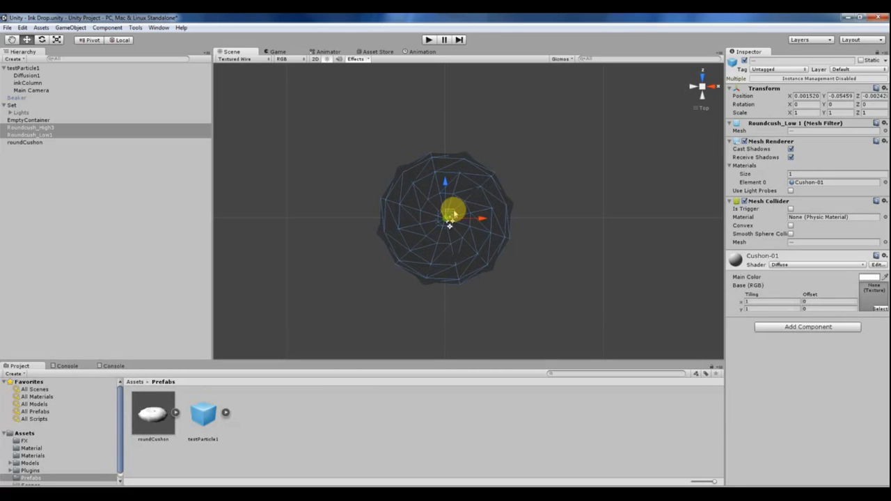
From the left view, raise both round cushion meshes to about Y 0.026 so their base sits near the ground line.
{"action": "left_click_drag", "start_coordinate": [394, 264], "coordinate": [522, 140], "text": "alt"}
{"action": "left_click", "coordinate": [702, 107]}
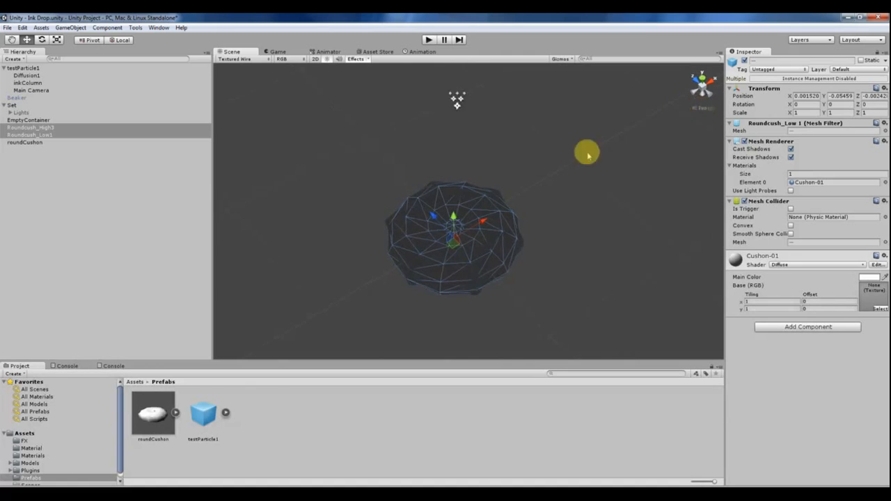
{"action": "left_click_drag", "start_coordinate": [587, 153], "coordinate": [747, 145], "text": "alt"}
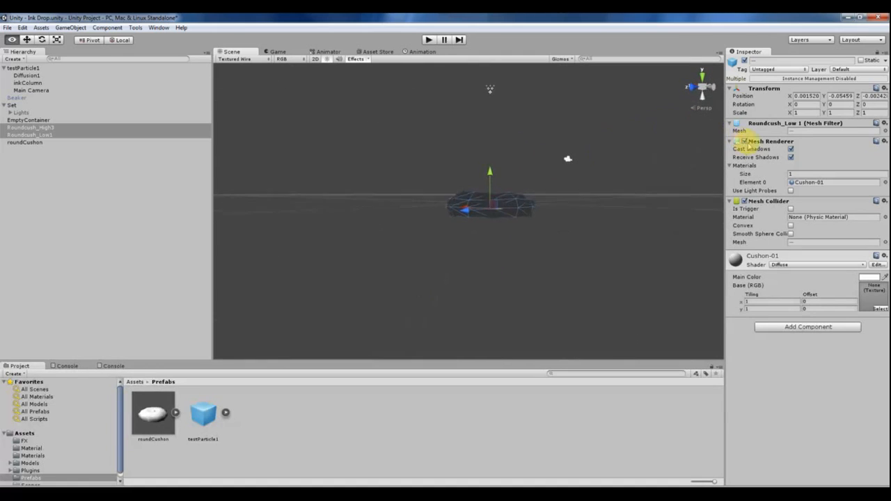
{"action": "left_click", "coordinate": [704, 108]}
{"action": "left_click_drag", "start_coordinate": [681, 145], "coordinate": [690, 154], "text": "alt"}
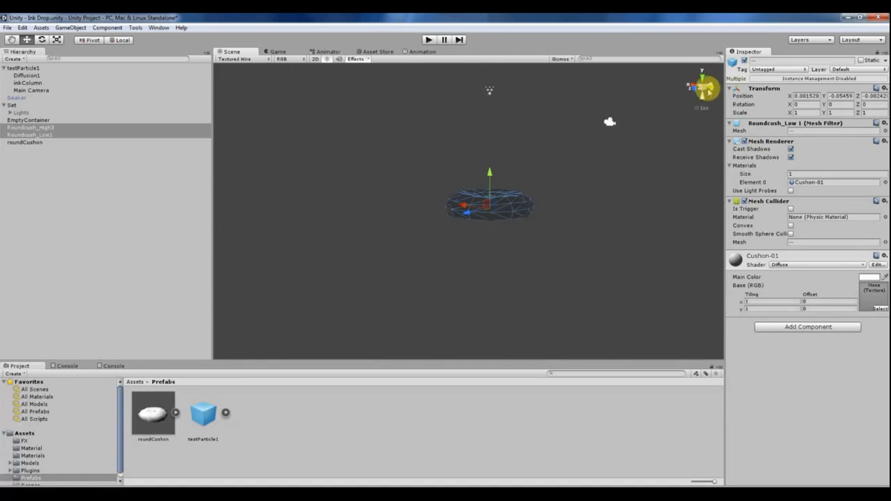
{"action": "left_click", "coordinate": [709, 90]}
{"action": "right_click_drag", "start_coordinate": [456, 202], "coordinate": [766, 207], "text": "alt"}
{"action": "right_click_drag", "start_coordinate": [353, 206], "coordinate": [740, 246], "text": "alt"}
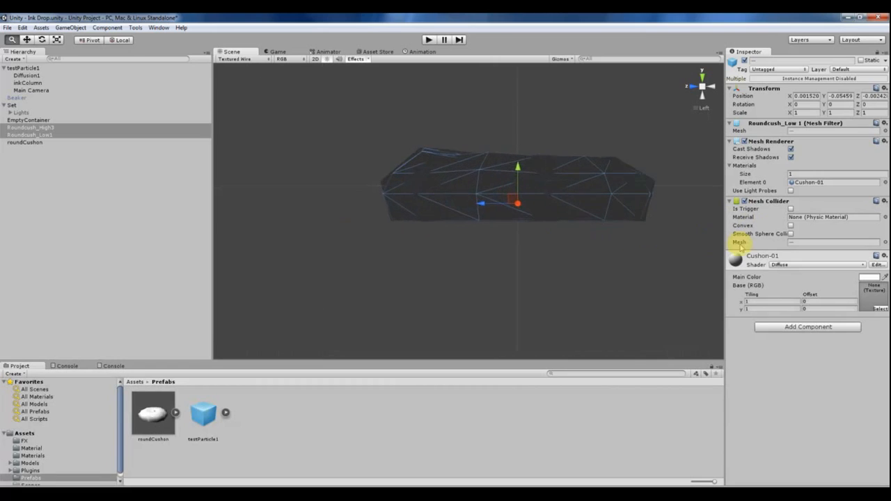
{"action": "mouse_move", "coordinate": [454, 200]}
{"action": "left_mouse_down", "text": "alt"}
{"action": "mouse_move", "coordinate": [394, 185]}
{"action": "mouse_move", "coordinate": [428, 149]}
{"action": "mouse_move", "coordinate": [426, 117]}
{"action": "mouse_move", "coordinate": [420, 143]}
{"action": "mouse_move", "coordinate": [384, 173]}
{"action": "mouse_move", "coordinate": [286, 185]}
{"action": "mouse_move", "coordinate": [443, 191]}
{"action": "left_mouse_up", "text": "alt"}
{"action": "left_click_drag", "start_coordinate": [425, 152], "coordinate": [551, 88]}
Check where the roundCushon parent's pivot lies relative to the two meshes from an angled view and the left view.
{"action": "left_click", "coordinate": [25, 120]}
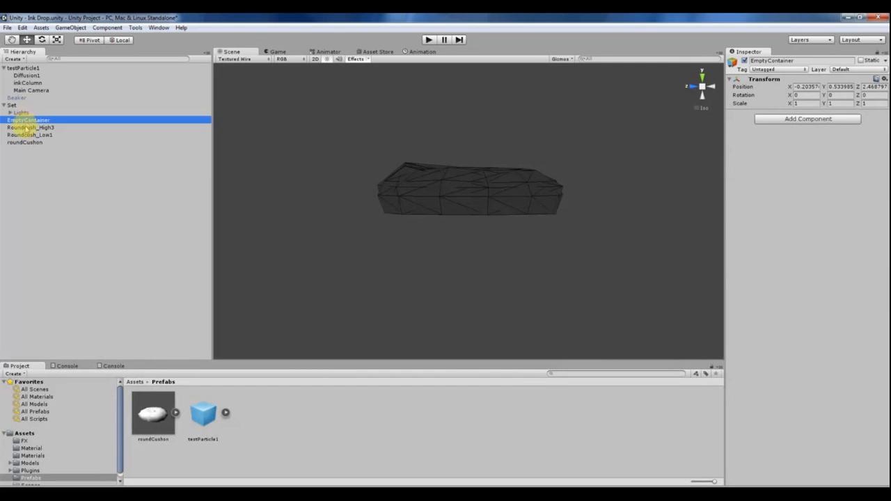
{"action": "left_click", "coordinate": [26, 128]}
{"action": "left_click", "coordinate": [24, 143]}
{"action": "left_click_drag", "start_coordinate": [444, 222], "coordinate": [494, 248], "text": "alt"}
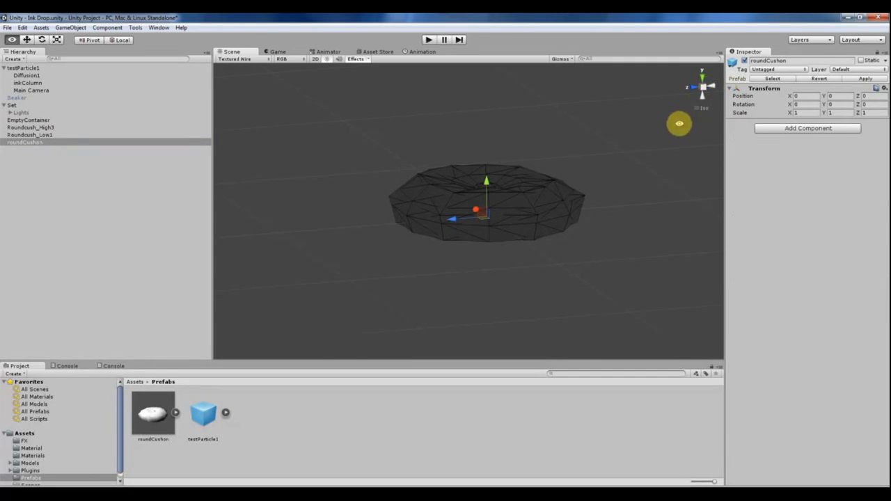
{"action": "left_click_drag", "start_coordinate": [679, 124], "coordinate": [718, 146], "text": "alt"}
{"action": "left_click", "coordinate": [703, 91]}
{"action": "right_click_drag", "start_coordinate": [394, 220], "coordinate": [671, 205], "text": "alt"}
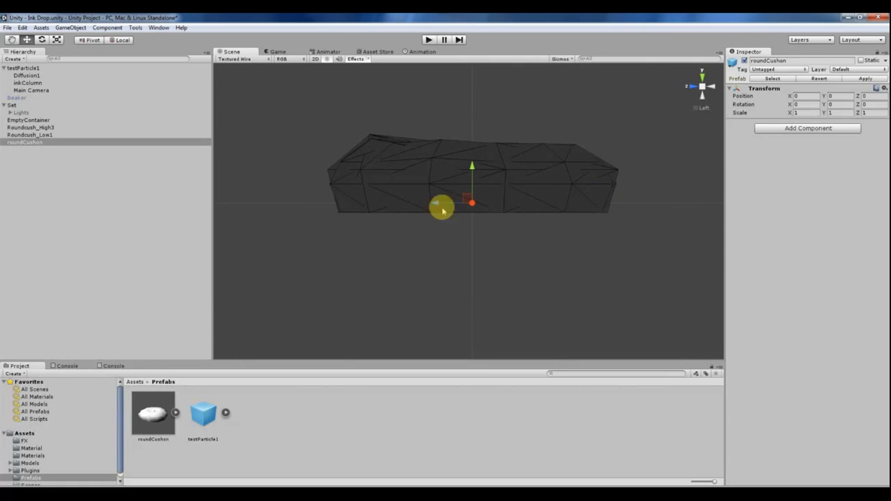
Parent Roundcush_High3 and Roundcush_Low1 under roundCushon again.
{"action": "left_click", "coordinate": [28, 128]}
{"action": "left_click", "coordinate": [24, 136], "text": "shift"}
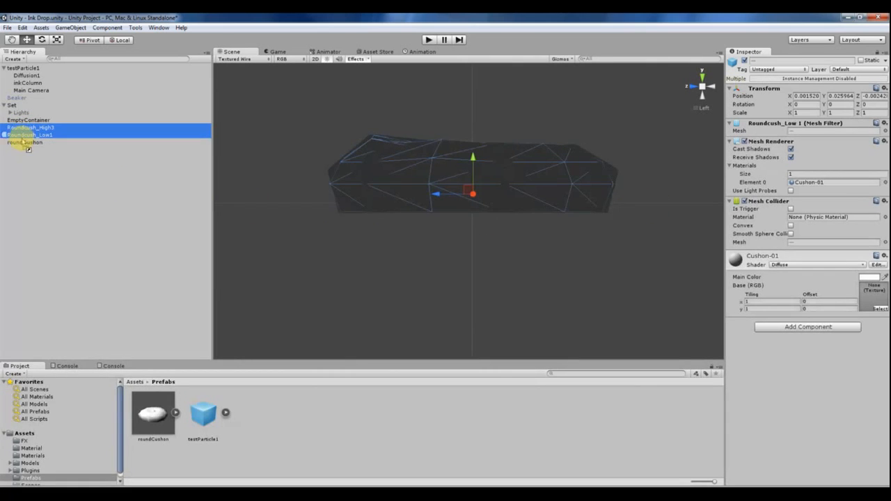
{"action": "left_click_drag", "start_coordinate": [28, 148], "coordinate": [23, 142]}
{"action": "left_click", "coordinate": [23, 128]}
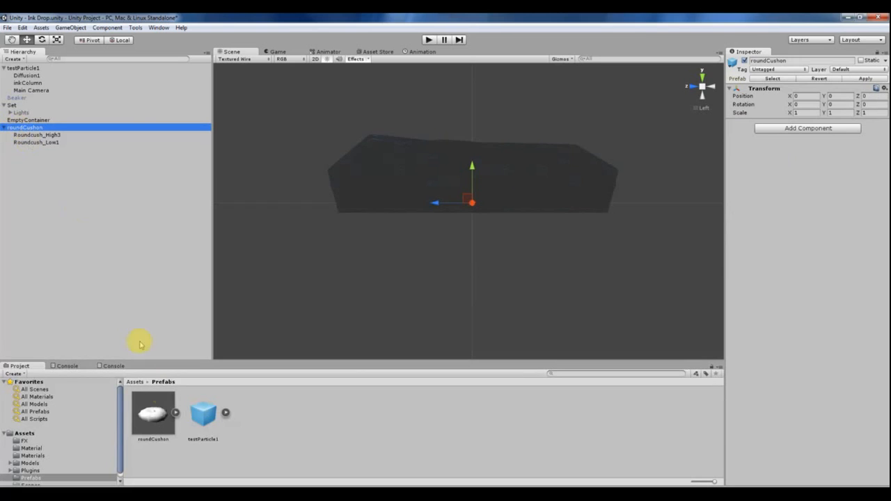
Replace the old roundCushon prefab asset in the Prefabs folder with a new one made from the regrouped roundCushon object.
{"action": "left_click", "coordinate": [151, 414]}
{"action": "key", "text": "Delete"}
{"action": "left_click", "coordinate": [453, 277]}
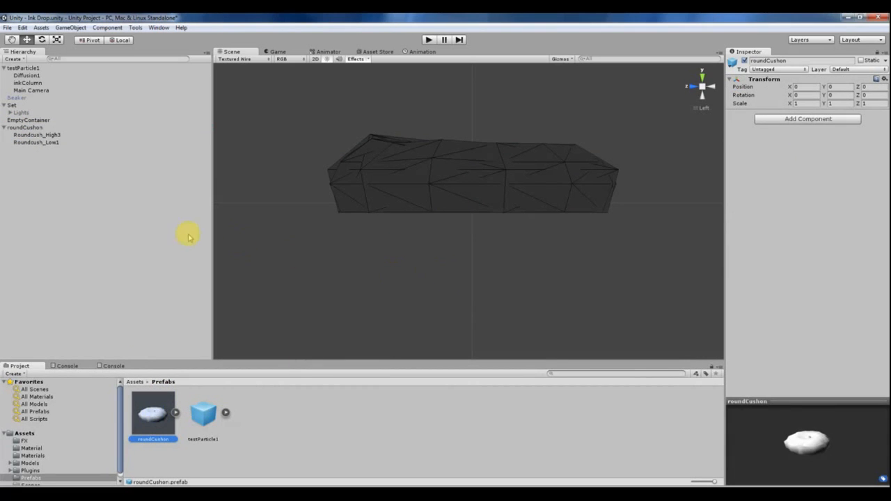
{"action": "left_click", "coordinate": [21, 129]}
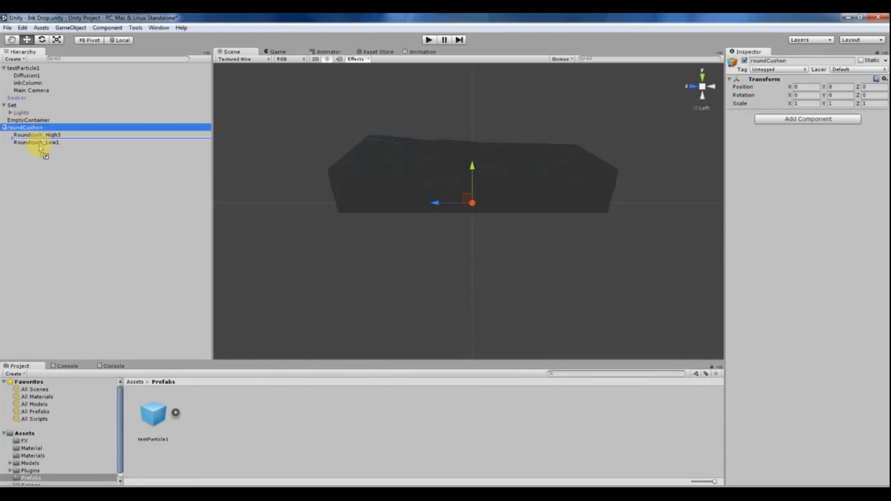
{"action": "left_click_drag", "start_coordinate": [40, 146], "coordinate": [237, 418]}
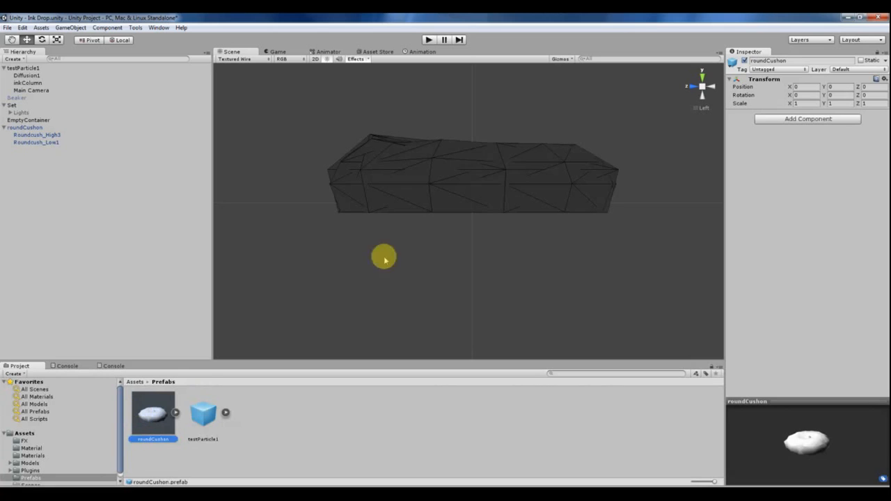
Check the regrouped roundCushon's pivot in the perspective view and delete the object from the scene.
{"action": "left_click_drag", "start_coordinate": [384, 258], "coordinate": [433, 249], "text": "alt"}
{"action": "left_click", "coordinate": [702, 86]}
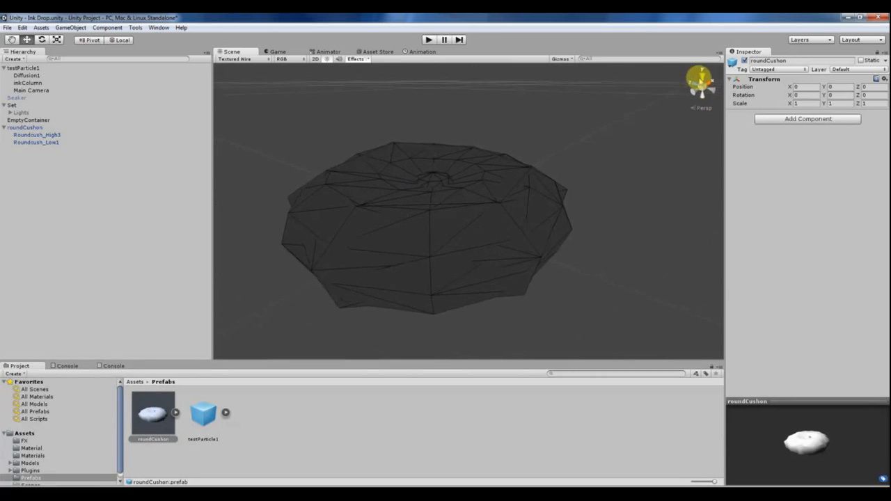
{"action": "scroll", "coordinate": [478, 171], "scroll_direction": "down", "scroll_amount": 10}
{"action": "left_click_drag", "start_coordinate": [478, 172], "coordinate": [378, 282], "text": "alt"}
{"action": "left_click", "coordinate": [447, 207]}
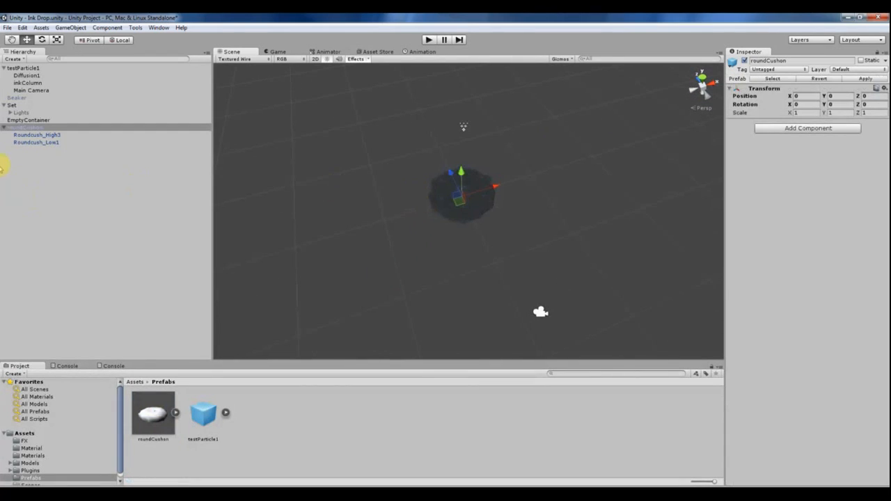
{"action": "left_click", "coordinate": [20, 128]}
{"action": "key", "text": "Delete"}
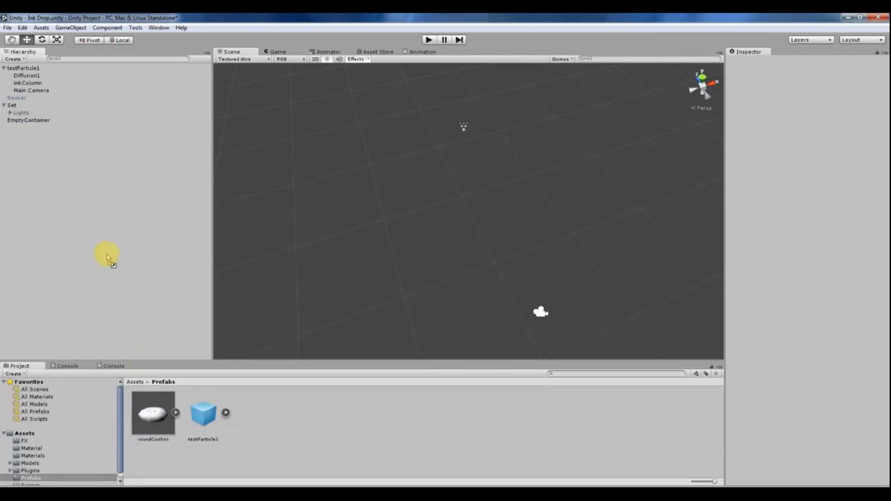
Place the roundCushon prefab in the scene and check its pivot with the object selected.
{"action": "left_click_drag", "start_coordinate": [108, 258], "coordinate": [107, 257]}
{"action": "mouse_move", "coordinate": [492, 179]}
{"action": "left_mouse_down", "text": "alt"}
{"action": "mouse_move", "coordinate": [428, 277]}
{"action": "mouse_move", "coordinate": [500, 173]}
{"action": "left_mouse_up", "text": "alt"}
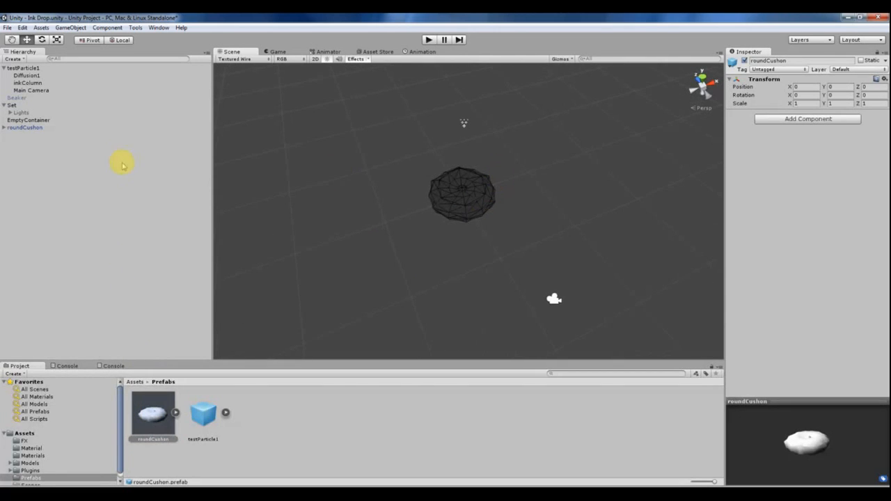
{"action": "left_click", "coordinate": [28, 129]}
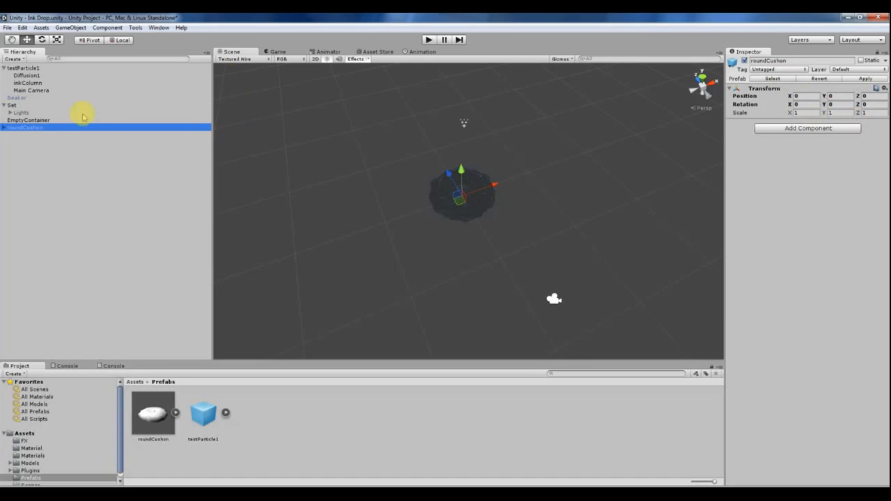
{"action": "left_click_drag", "start_coordinate": [420, 207], "coordinate": [384, 167], "text": "alt"}
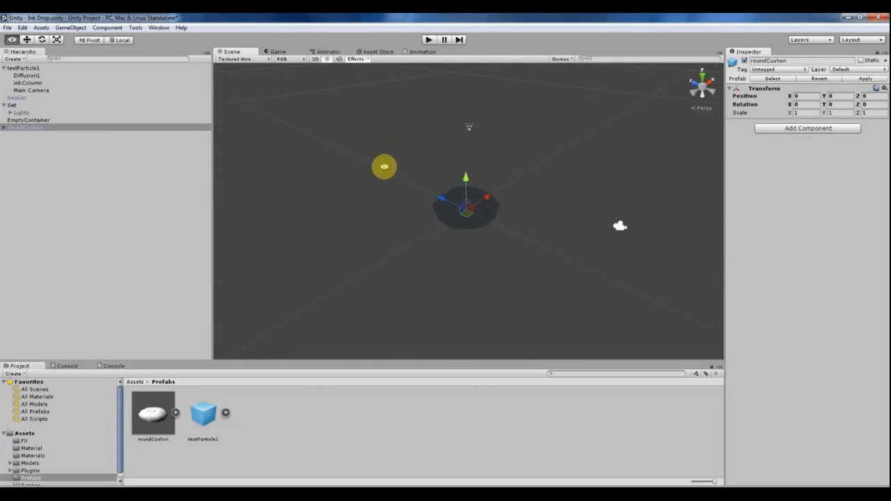
Create a plane under the roundCushon instance as a ground surface.
{"action": "left_click", "coordinate": [64, 27]}
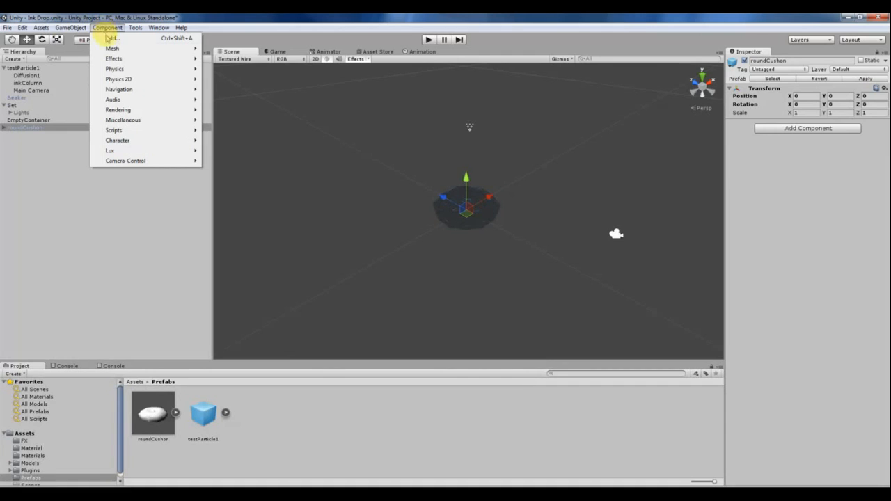
{"action": "mouse_move", "coordinate": [111, 51]}
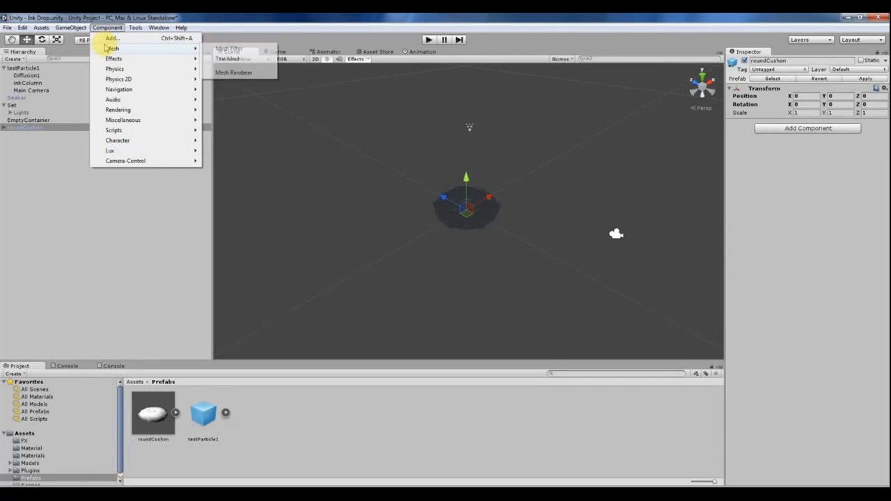
{"action": "mouse_move", "coordinate": [75, 29]}
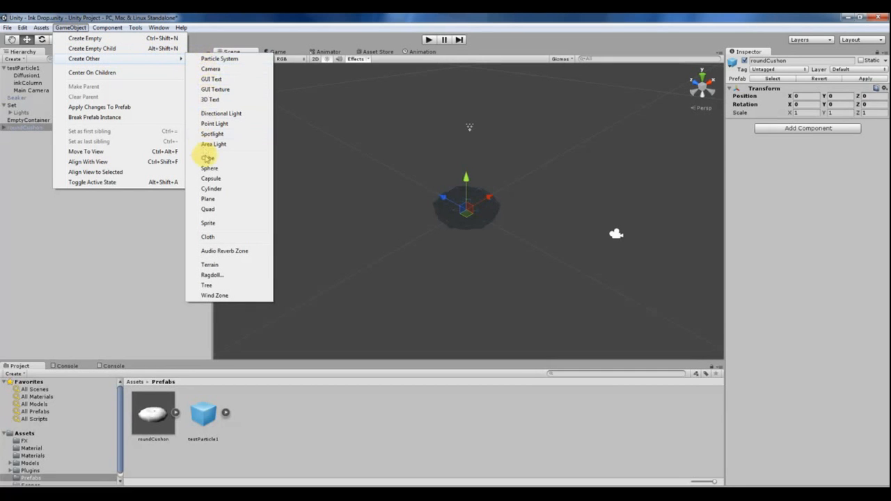
{"action": "left_click", "coordinate": [209, 199]}
{"action": "left_click_drag", "start_coordinate": [472, 213], "coordinate": [378, 193], "text": "alt"}
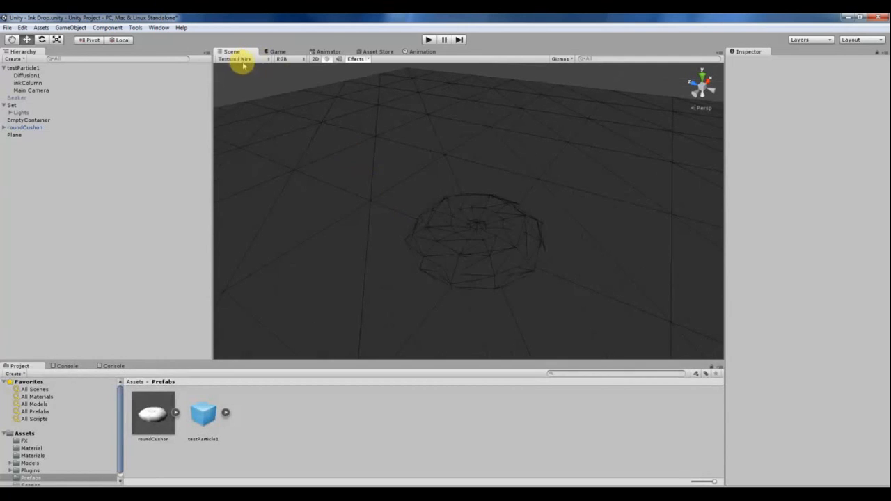
Try other scene draw modes such as Textured, and return to Textured Wire.
{"action": "left_click", "coordinate": [241, 60]}
{"action": "left_click", "coordinate": [243, 69]}
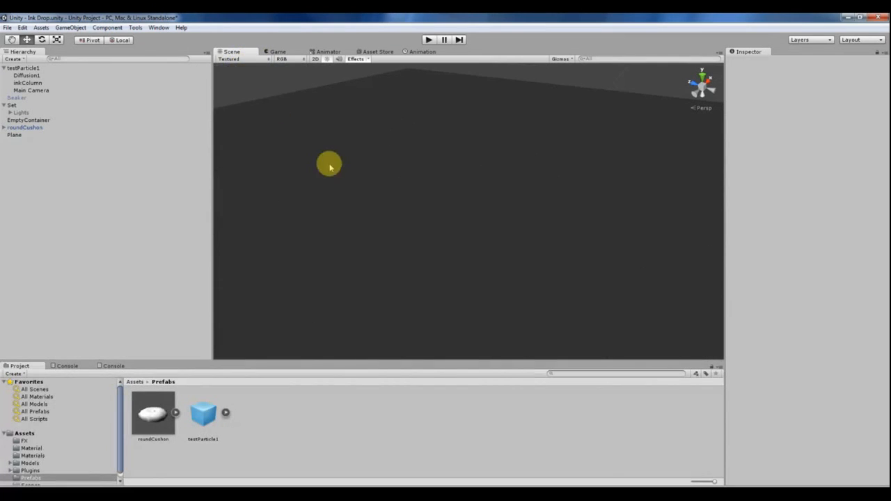
{"action": "left_click", "coordinate": [236, 60]}
{"action": "left_click", "coordinate": [239, 78]}
{"action": "left_click_drag", "start_coordinate": [453, 208], "coordinate": [310, 162], "text": "alt"}
{"action": "left_click", "coordinate": [227, 60]}
{"action": "left_click", "coordinate": [235, 88]}
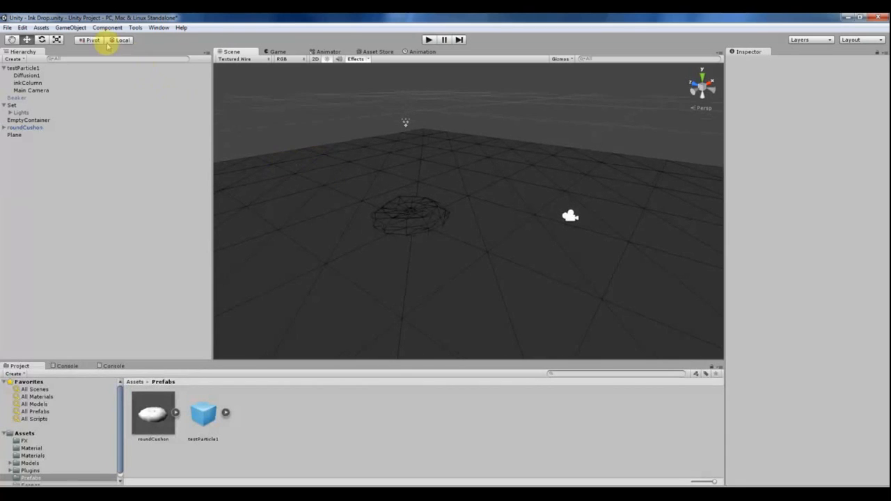
Add a point light and raise it well above the plane to light the cushion.
{"action": "left_click", "coordinate": [71, 27]}
{"action": "mouse_move", "coordinate": [83, 58]}
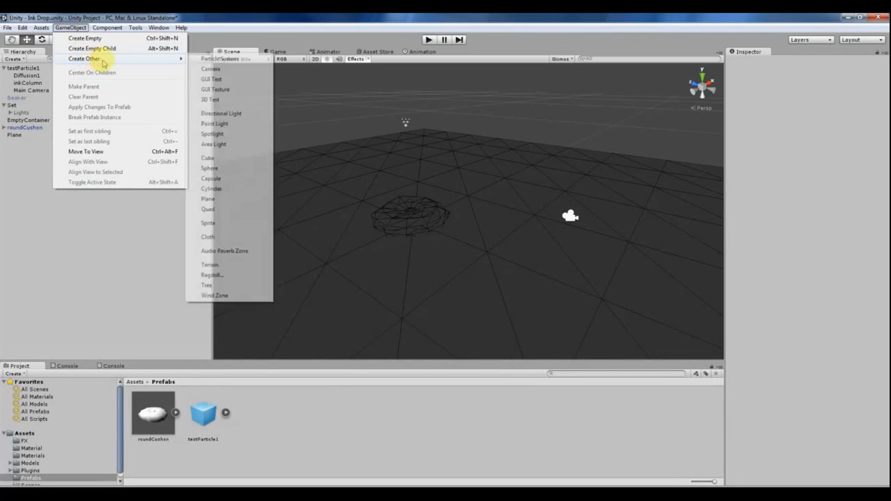
{"action": "left_click", "coordinate": [214, 123]}
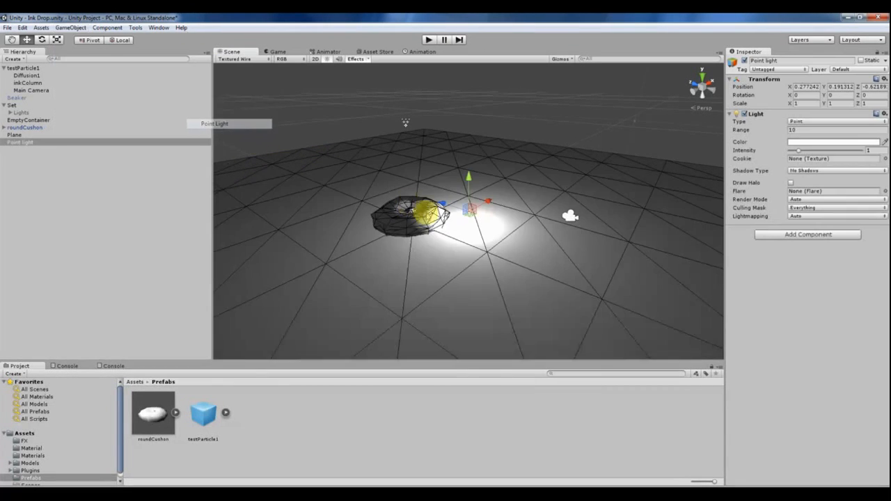
{"action": "left_click_drag", "start_coordinate": [446, 209], "coordinate": [466, 56]}
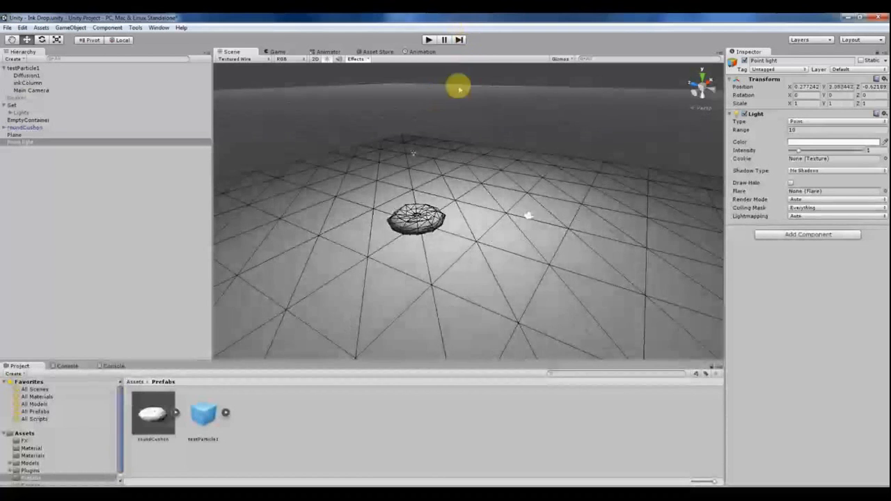
{"action": "scroll", "coordinate": [455, 118], "scroll_direction": "down", "scroll_amount": 6}
{"action": "left_click_drag", "start_coordinate": [496, 126], "coordinate": [503, 148], "text": "alt"}
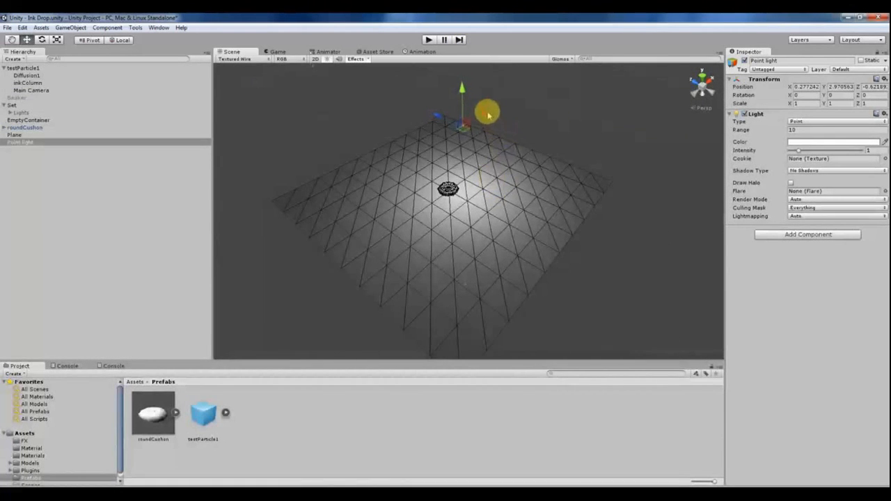
{"action": "left_click_drag", "start_coordinate": [489, 116], "coordinate": [464, 103]}
{"action": "left_click_drag", "start_coordinate": [471, 22], "coordinate": [451, 483]}
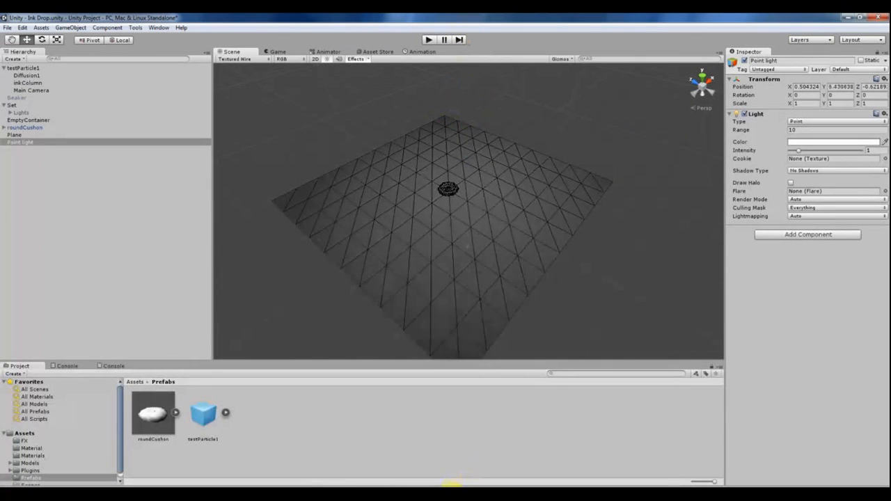
Frame the roundCushon instance and examine it on the lit plane from several angles and distances.
{"action": "scroll", "coordinate": [440, 132], "scroll_direction": "up", "scroll_amount": 9}
{"action": "left_click", "coordinate": [437, 201]}
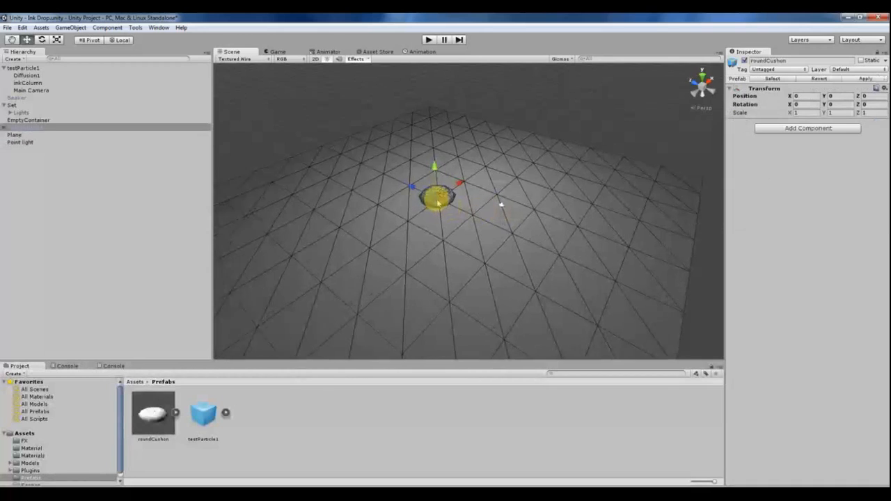
{"action": "key", "text": "f"}
{"action": "left_click_drag", "start_coordinate": [431, 186], "coordinate": [341, 184], "text": "alt"}
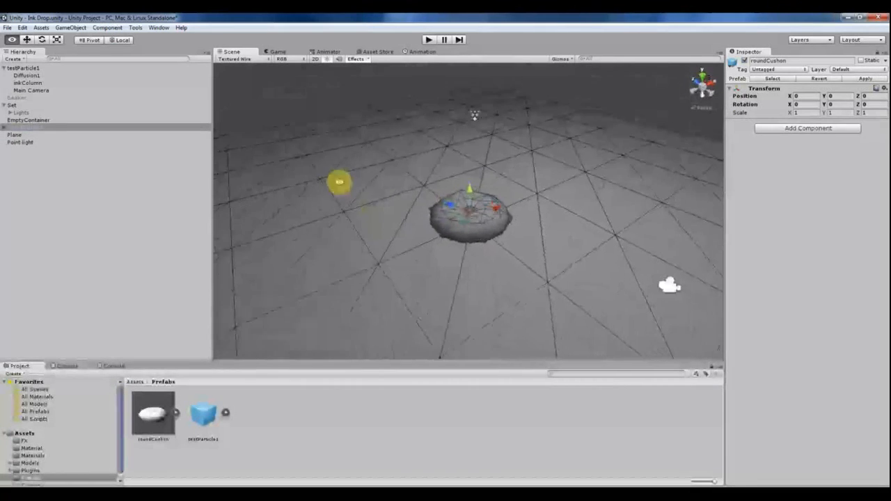
{"action": "left_click", "coordinate": [321, 115]}
{"action": "left_click_drag", "start_coordinate": [370, 128], "coordinate": [554, 294], "text": "alt"}
{"action": "scroll", "coordinate": [488, 221], "scroll_direction": "up", "scroll_amount": 8}
{"action": "left_click", "coordinate": [452, 205]}
{"action": "scroll", "coordinate": [429, 233], "scroll_direction": "down", "scroll_amount": 4}
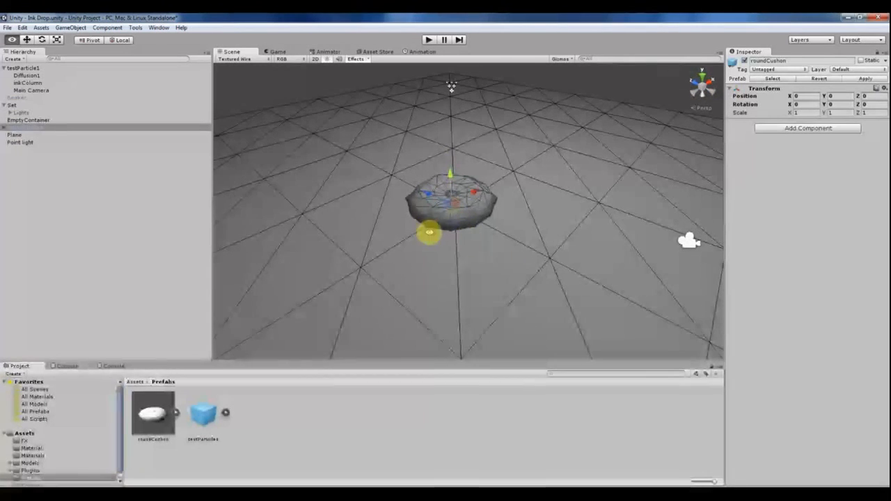
Expand roundCushon's children, compare the instance with its prefab asset, and inspect its pivot up close.
{"action": "left_click", "coordinate": [27, 135]}
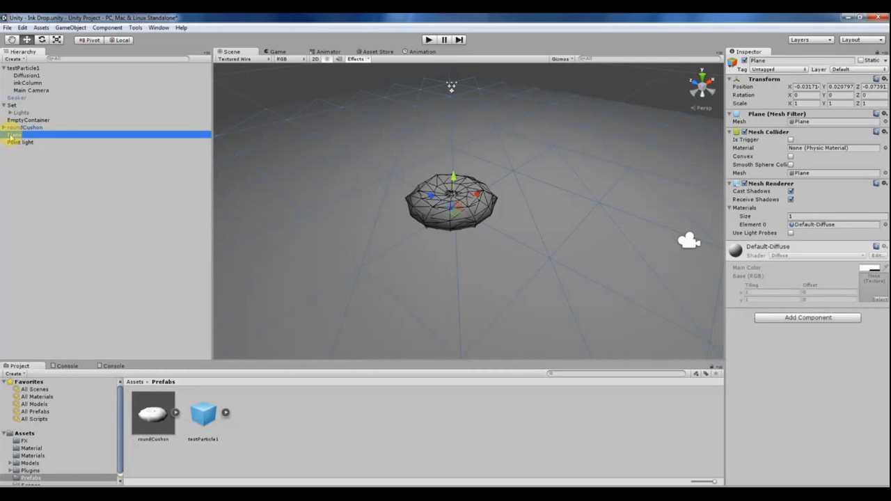
{"action": "left_click", "coordinate": [4, 128]}
{"action": "left_click", "coordinate": [14, 128]}
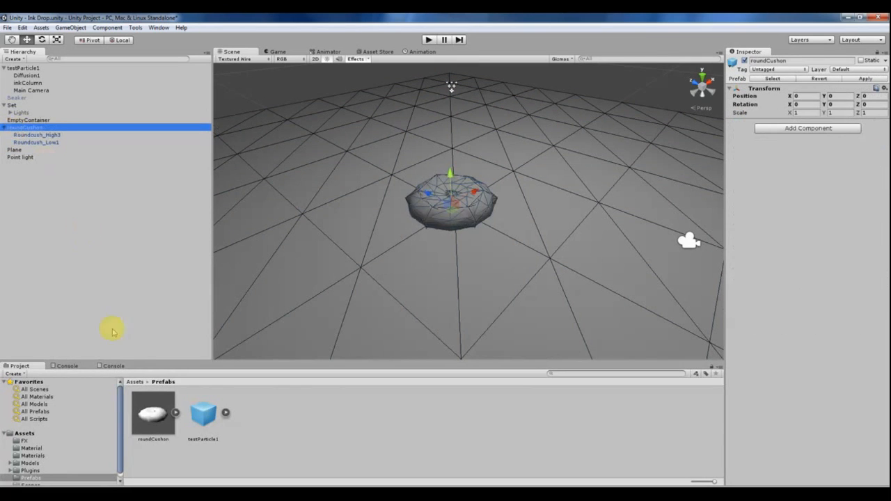
{"action": "left_click", "coordinate": [153, 414]}
{"action": "left_click_drag", "start_coordinate": [456, 171], "coordinate": [525, 201], "text": "alt"}
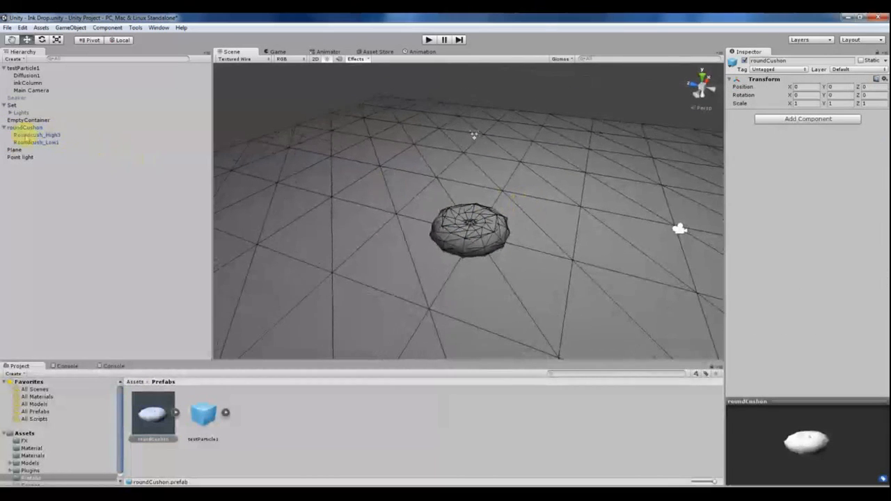
{"action": "left_click", "coordinate": [21, 128]}
{"action": "left_click_drag", "start_coordinate": [328, 230], "coordinate": [481, 109], "text": "alt"}
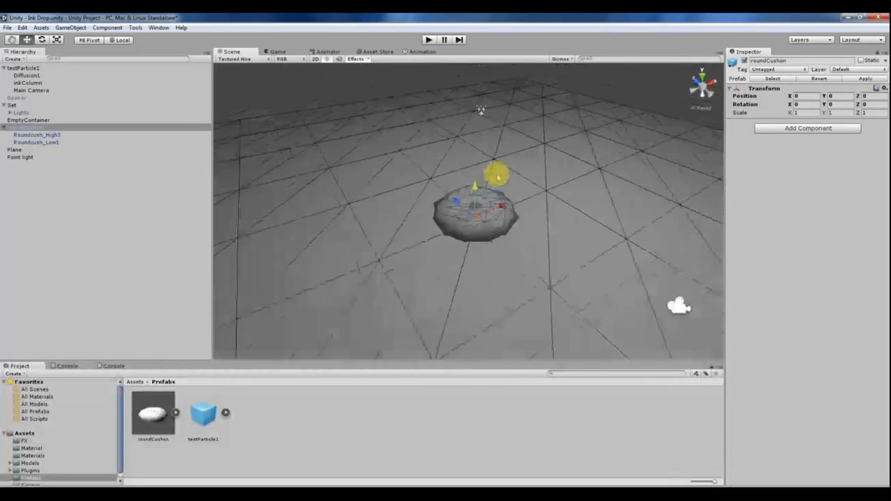
{"action": "scroll", "coordinate": [503, 183], "scroll_direction": "up", "scroll_amount": 4}
{"action": "left_click_drag", "start_coordinate": [490, 207], "coordinate": [463, 211], "text": "alt"}
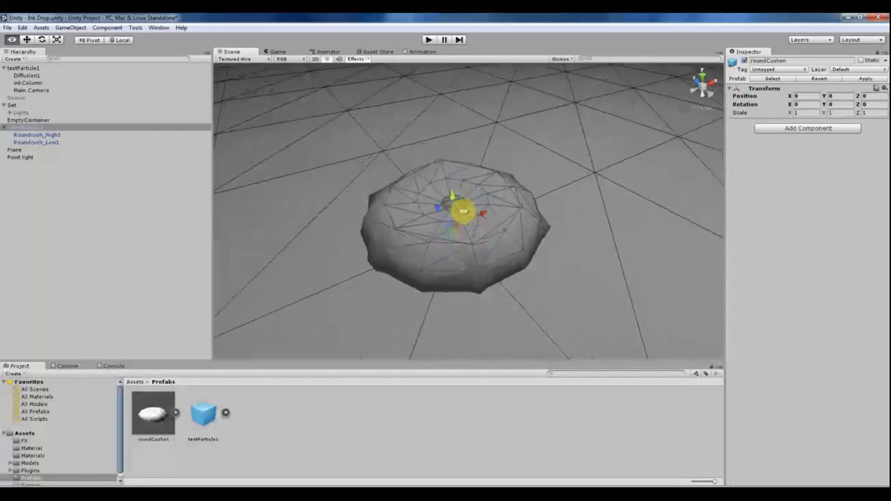
{"action": "scroll", "coordinate": [463, 211], "scroll_direction": "down", "scroll_amount": 3}
Inspect the Roundcush_High3 and Roundcush_Low1 meshes under roundCushon individually.
{"action": "left_click", "coordinate": [4, 129]}
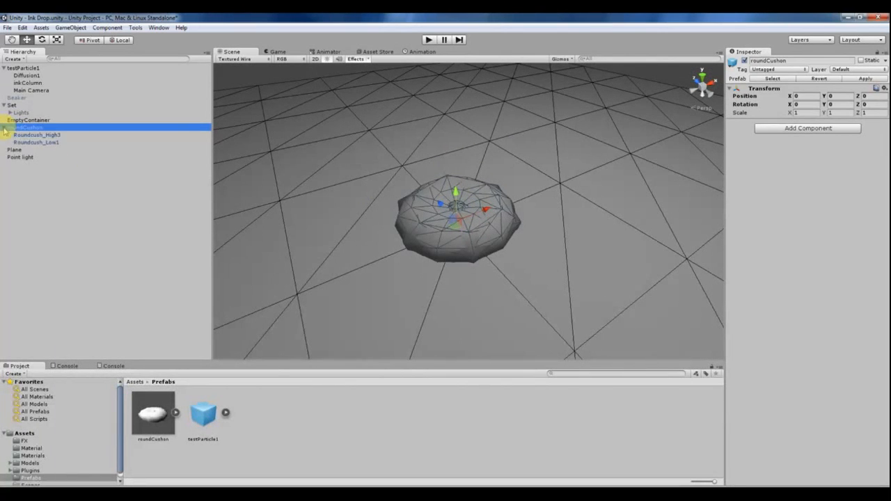
{"action": "left_click", "coordinate": [22, 135]}
{"action": "left_click", "coordinate": [23, 142]}
{"action": "left_click", "coordinate": [21, 136]}
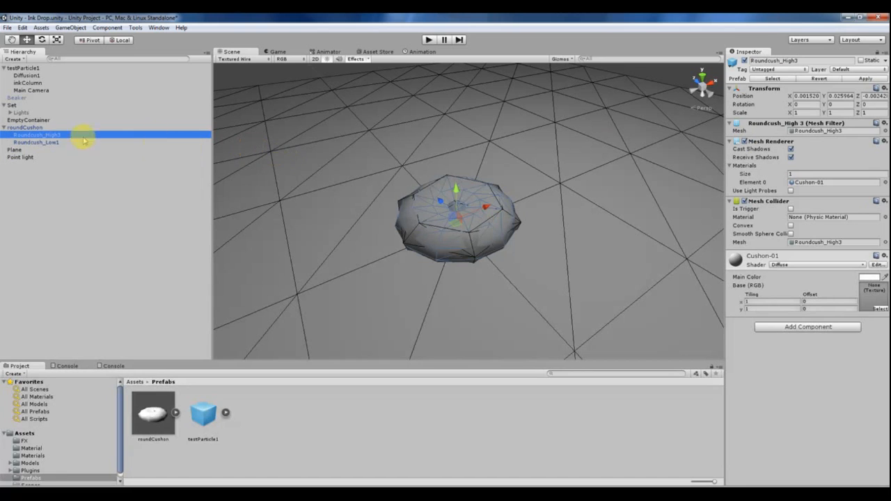
Move the roundCushon parent along the X axis to about 2.48.
{"action": "left_click", "coordinate": [26, 128]}
{"action": "scroll", "coordinate": [415, 227], "scroll_direction": "down", "scroll_amount": 6}
{"action": "middle_click_drag", "start_coordinate": [416, 228], "coordinate": [382, 216]}
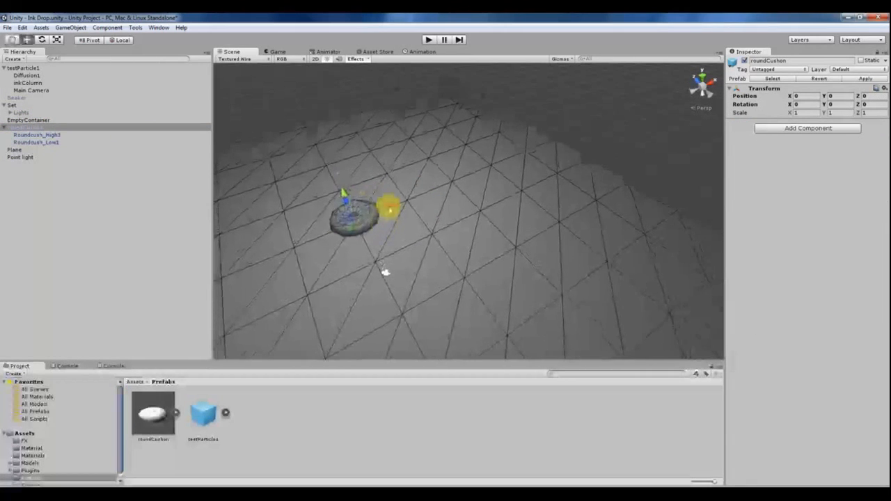
{"action": "left_click_drag", "start_coordinate": [390, 209], "coordinate": [533, 183]}
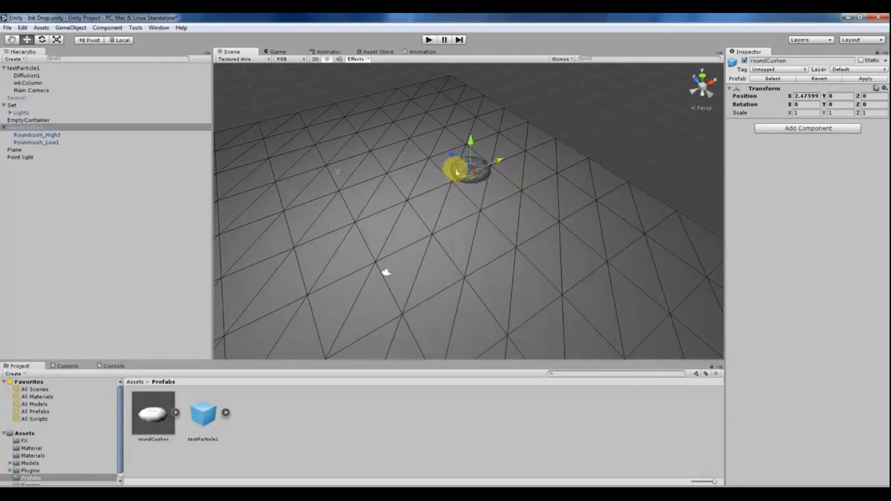
Duplicate roundCushon three times and spread the copies over the plane, the last at about X 3.96, Z -2.60.
{"action": "key", "text": "ctrl+d"}
{"action": "left_click_drag", "start_coordinate": [462, 155], "coordinate": [408, 207]}
{"action": "key", "text": "ctrl+d"}
{"action": "key", "text": "ctrl+d"}
{"action": "left_click_drag", "start_coordinate": [457, 218], "coordinate": [597, 223]}
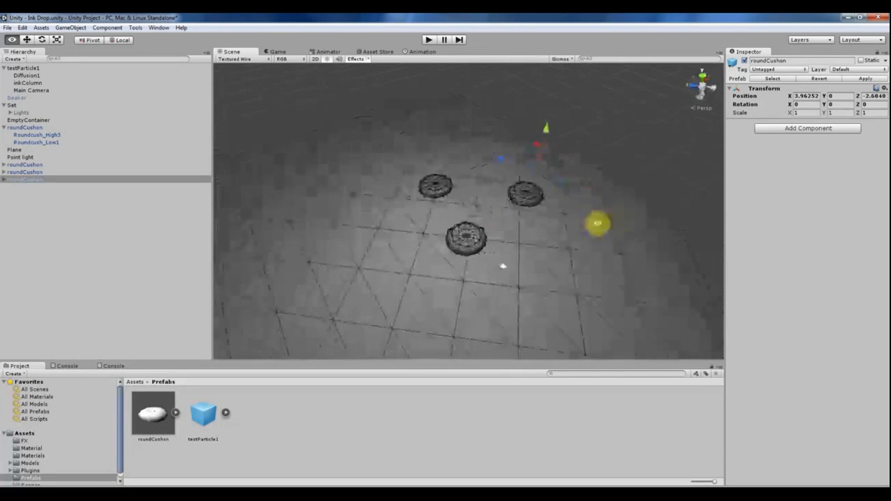
Add two more roundCushon duplicates, one at about X 3.96, Z 2.13 and one at about X 1.18, Z 0.18.
{"action": "left_click_drag", "start_coordinate": [503, 266], "coordinate": [491, 285], "text": "alt"}
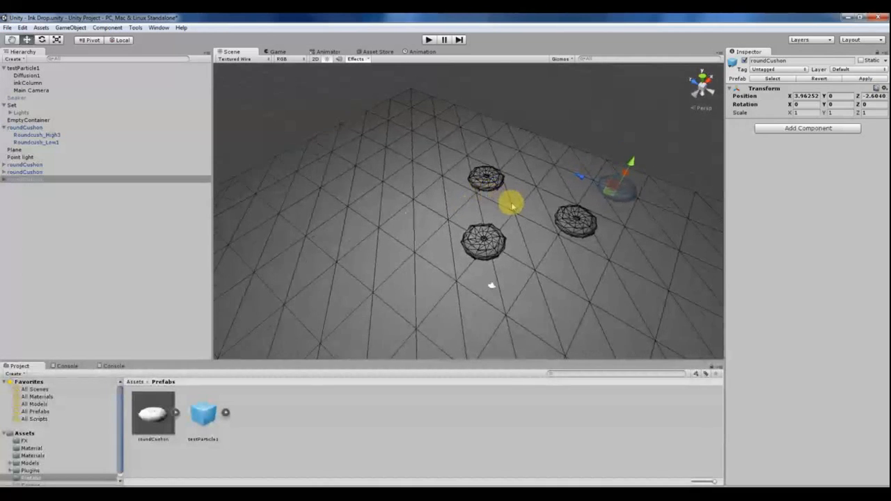
{"action": "key", "text": "ctrl+d"}
{"action": "left_click_drag", "start_coordinate": [577, 174], "coordinate": [379, 121]}
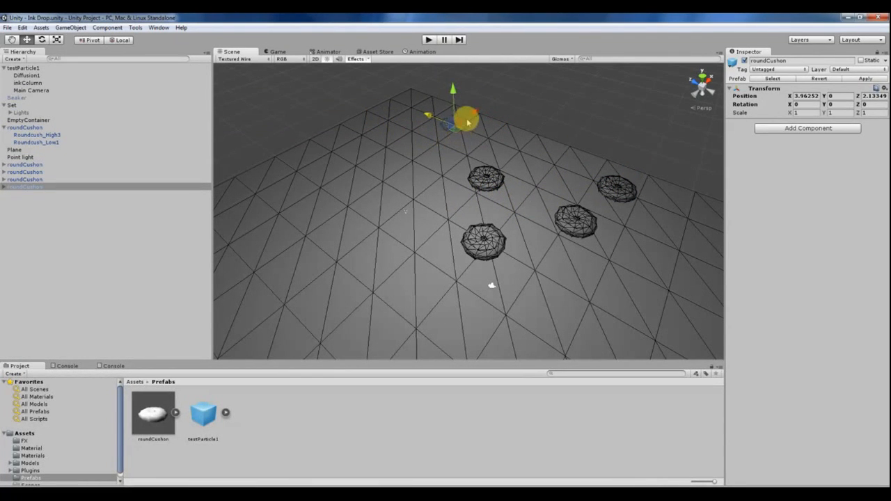
{"action": "left_click_drag", "start_coordinate": [468, 122], "coordinate": [436, 143]}
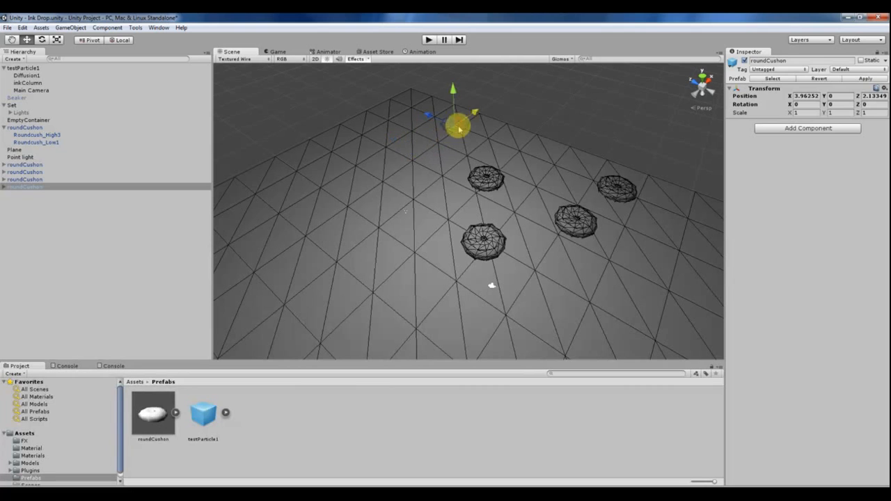
{"action": "key", "text": "ctrl+d"}
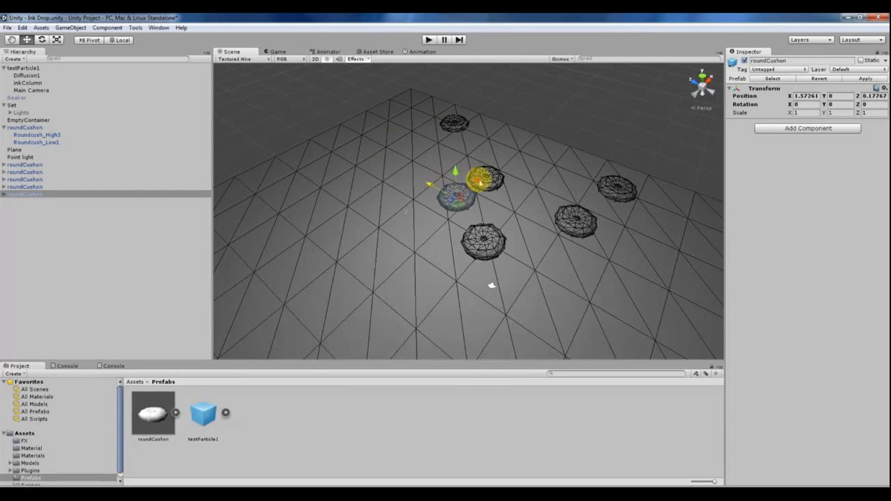
Rotate the newest roundCushon duplicate to about -82.46 degrees around the Y axis.
{"action": "scroll", "coordinate": [467, 189], "scroll_direction": "up", "scroll_amount": 5}
{"action": "key", "text": "e"}
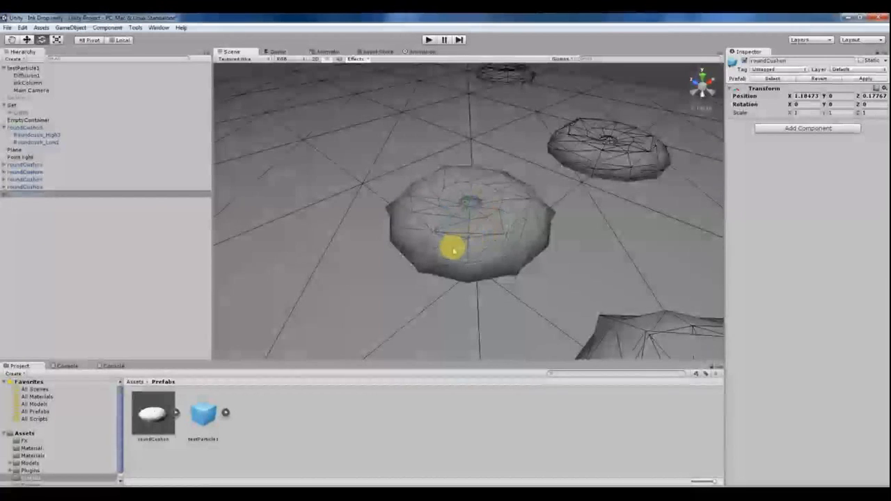
{"action": "left_click_drag", "start_coordinate": [453, 249], "coordinate": [568, 177]}
{"action": "key", "text": "ctrl+z"}
{"action": "scroll", "coordinate": [497, 244], "scroll_direction": "down", "scroll_amount": 5}
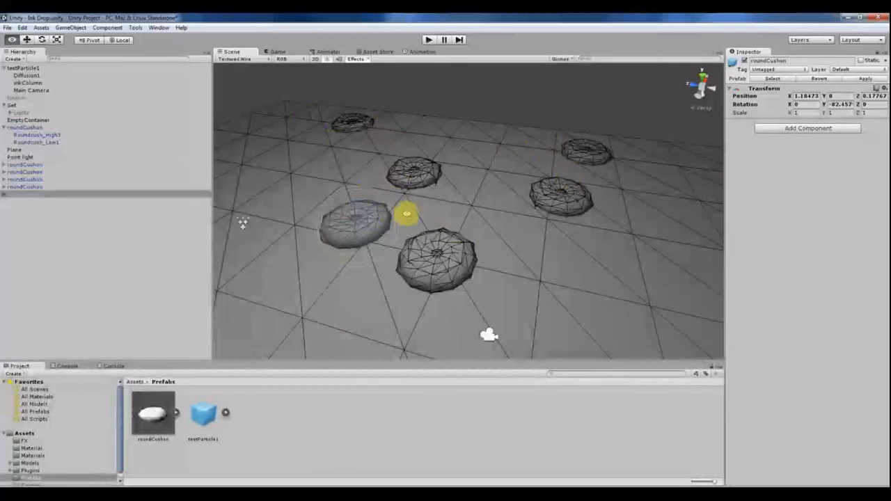
Select the five roundCushon duplicates together and examine how they are spread over the plane.
{"action": "left_click_drag", "start_coordinate": [406, 213], "coordinate": [219, 207], "text": "alt"}
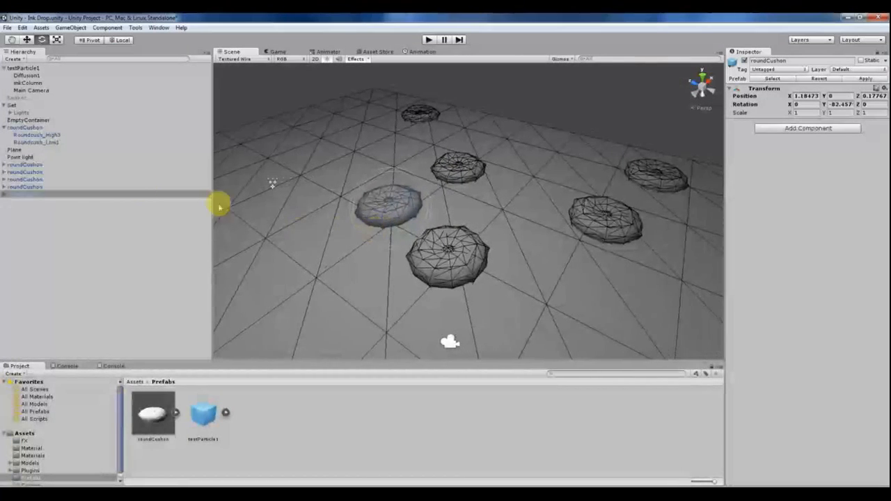
{"action": "left_click", "coordinate": [39, 166]}
{"action": "left_click", "coordinate": [21, 194], "text": "shift"}
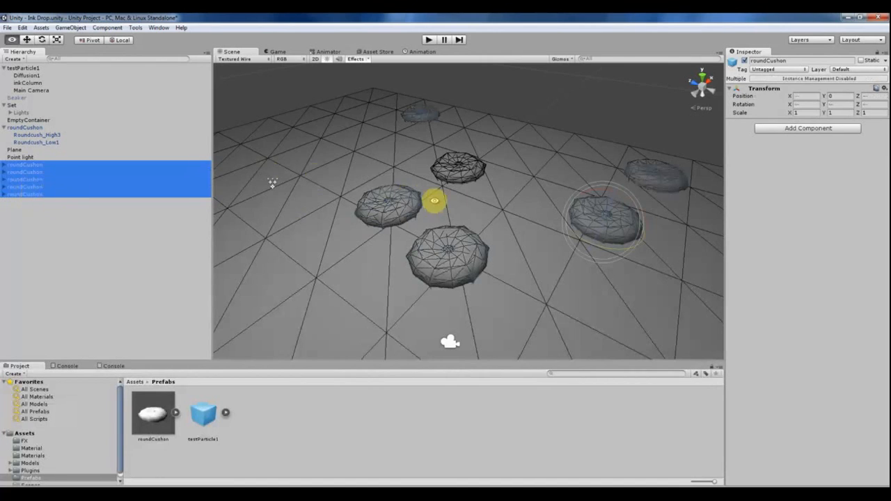
{"action": "left_click_drag", "start_coordinate": [434, 199], "coordinate": [442, 175], "text": "alt"}
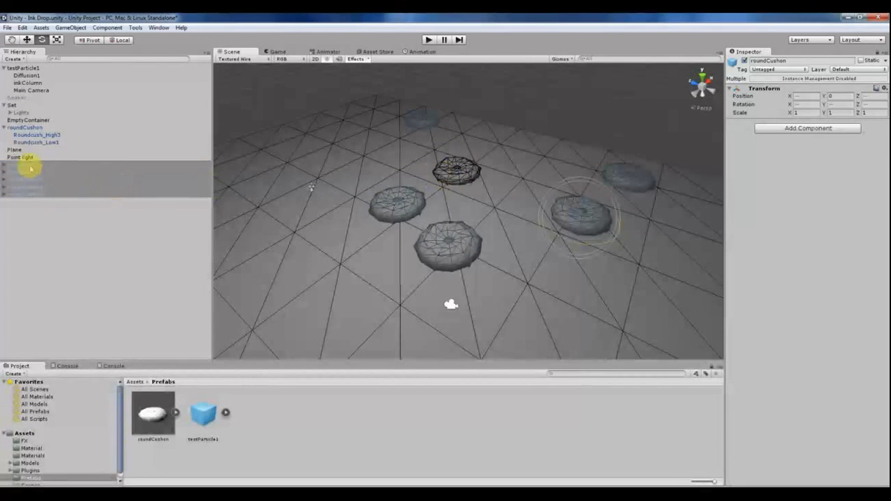
Collapse the original roundCushon and place it directly below Point light in the hierarchy, beside its duplicates.
{"action": "left_click", "coordinate": [4, 128]}
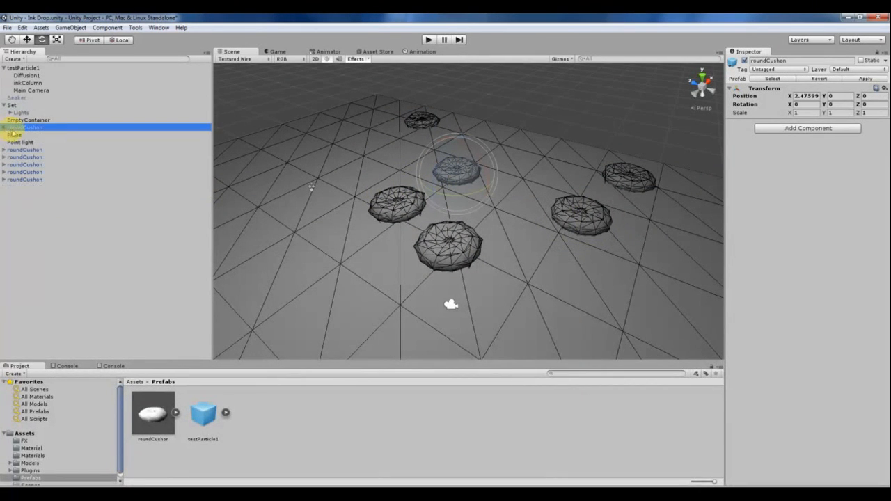
{"action": "left_click_drag", "start_coordinate": [14, 132], "coordinate": [17, 149]}
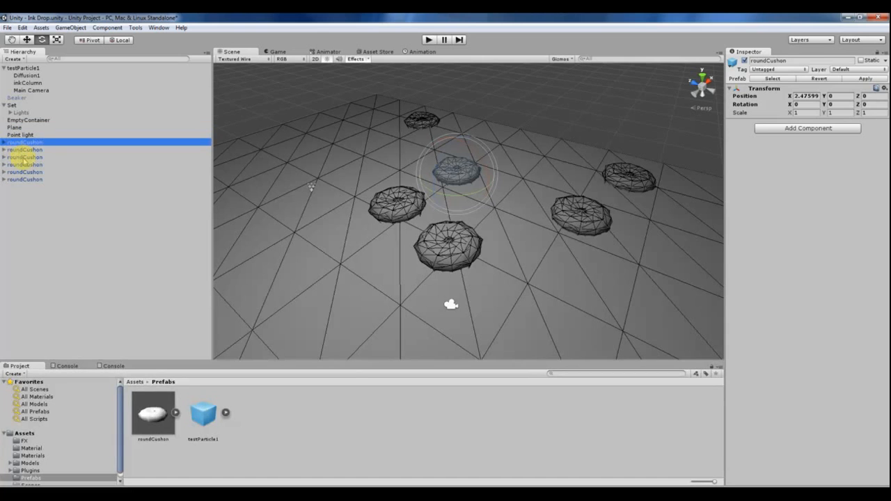
{"action": "left_click", "coordinate": [34, 213]}
{"action": "mouse_move", "coordinate": [420, 251]}
{"action": "left_mouse_down", "text": "alt"}
{"action": "mouse_move", "coordinate": [444, 233]}
{"action": "mouse_move", "coordinate": [434, 250]}
{"action": "left_mouse_up", "text": "alt"}
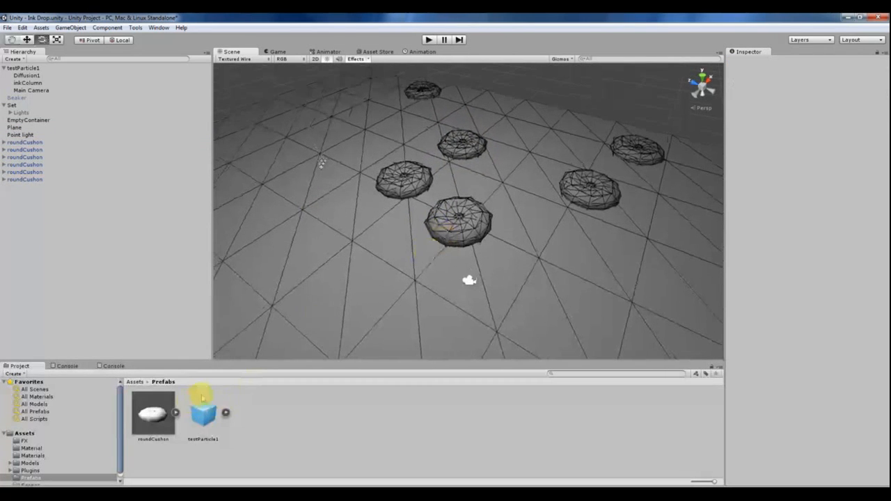
Inspect the child meshes inside the roundCushon prefab and inside the last roundCushon instance in the scene.
{"action": "left_click", "coordinate": [175, 415]}
{"action": "left_click", "coordinate": [150, 415]}
{"action": "left_click_drag", "start_coordinate": [318, 302], "coordinate": [445, 257], "text": "alt"}
{"action": "left_click", "coordinate": [4, 182]}
{"action": "left_click", "coordinate": [14, 180]}
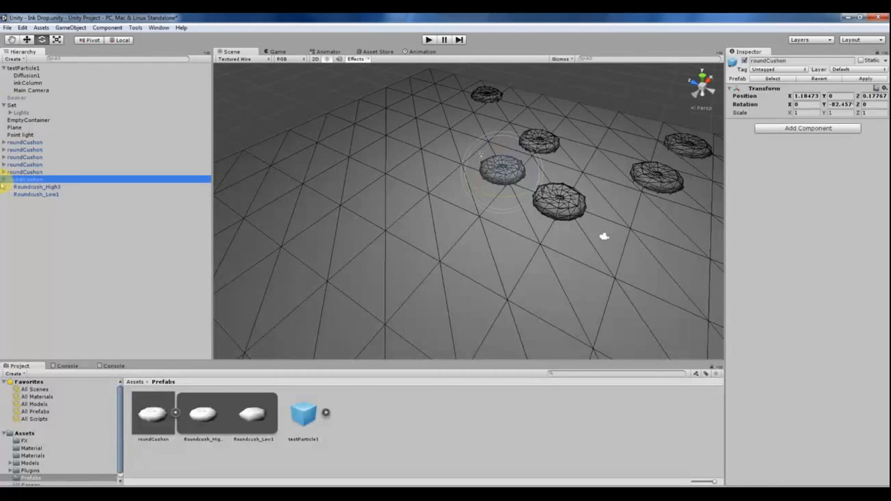
Move the last roundCushon instance to an empty part of the plane, at about X -2.82, Z 0.71.
{"action": "key", "text": "w"}
{"action": "left_click_drag", "start_coordinate": [523, 183], "coordinate": [227, 249], "text": "alt"}
{"action": "key", "text": "f"}
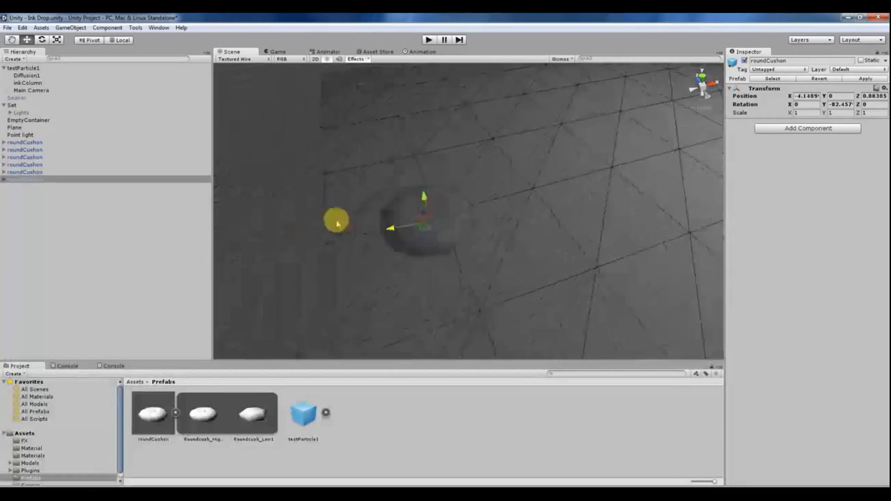
{"action": "middle_click_drag", "start_coordinate": [511, 176], "coordinate": [418, 205]}
{"action": "left_click_drag", "start_coordinate": [338, 262], "coordinate": [463, 199]}
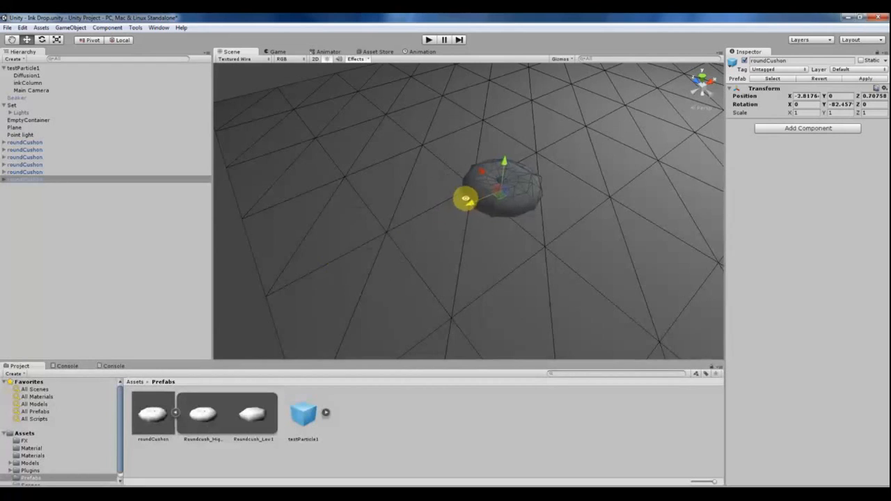
{"action": "key", "text": "f"}
Add the original Cushons model from the root Assets folder to the scene for comparison with the prefab.
{"action": "left_click", "coordinate": [174, 413]}
{"action": "left_click", "coordinate": [137, 382]}
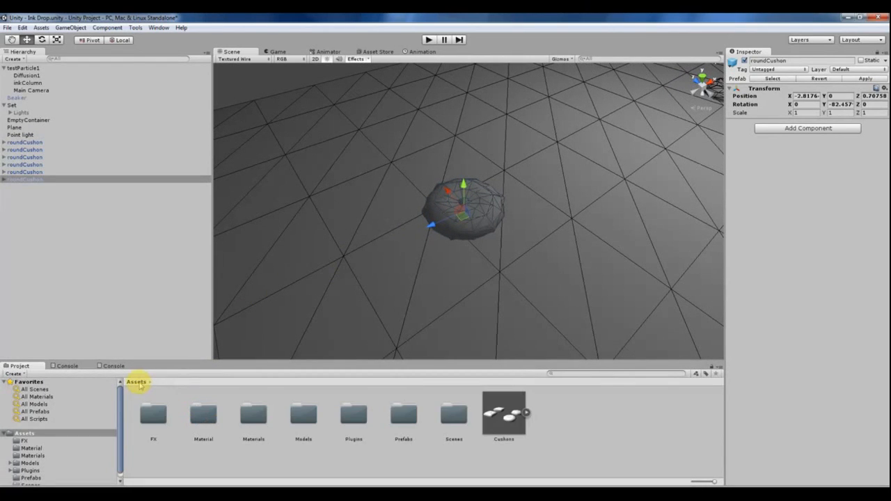
{"action": "left_click", "coordinate": [498, 412]}
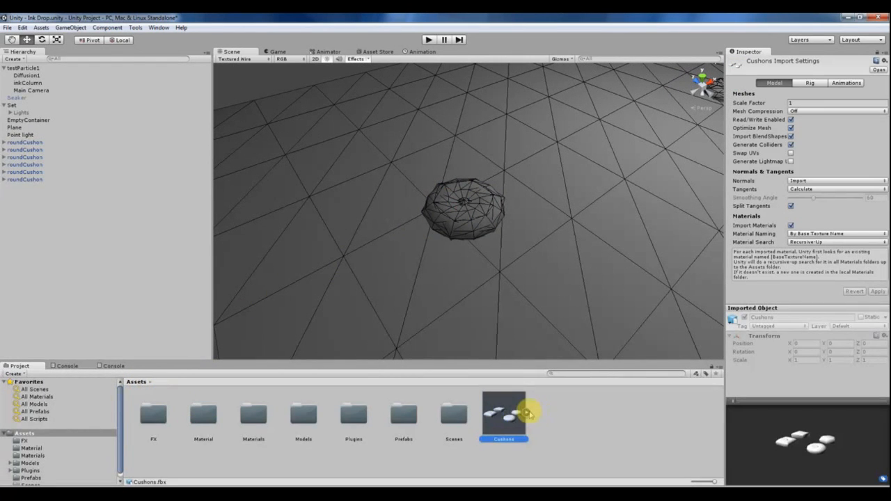
{"action": "left_click", "coordinate": [527, 414]}
{"action": "left_click", "coordinate": [527, 414]}
{"action": "left_click_drag", "start_coordinate": [382, 229], "coordinate": [466, 203], "text": "alt"}
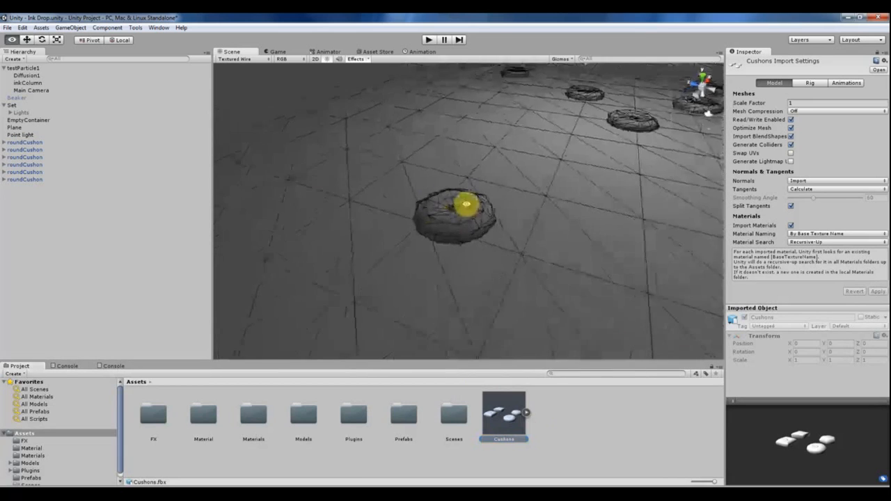
{"action": "scroll", "coordinate": [457, 211], "scroll_direction": "up", "scroll_amount": 3}
{"action": "left_click_drag", "start_coordinate": [513, 219], "coordinate": [424, 342], "text": "alt"}
{"action": "left_click_drag", "start_coordinate": [339, 253], "coordinate": [456, 325], "text": "alt"}
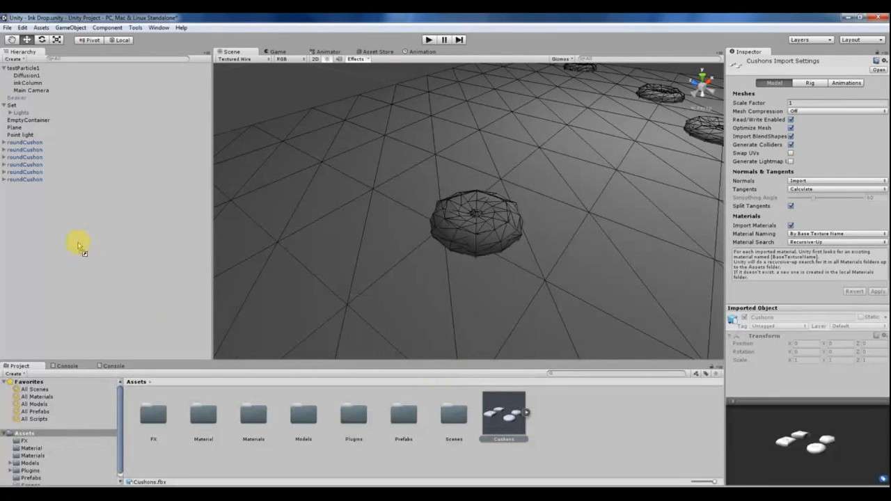
{"action": "left_click_drag", "start_coordinate": [52, 222], "coordinate": [42, 222]}
{"action": "left_click_drag", "start_coordinate": [477, 182], "coordinate": [279, 201], "text": "alt"}
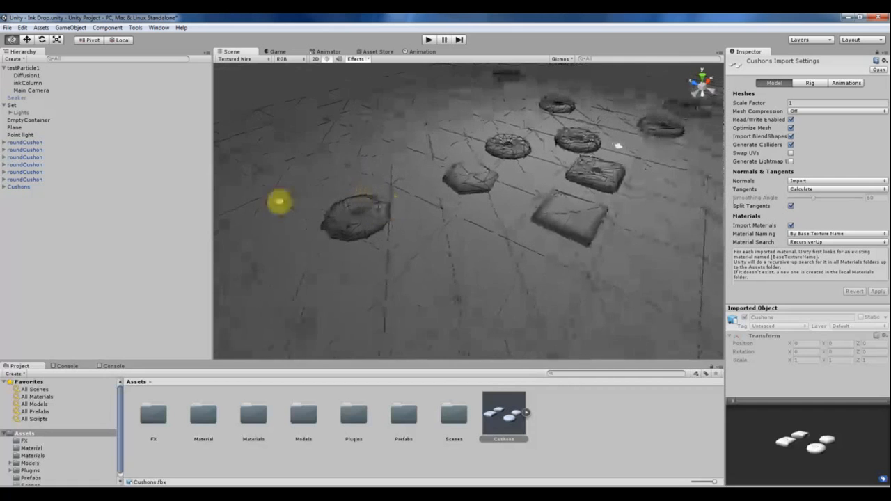
Move the Cushons model to about X -3.08, Z -2.26 and its Roundcush_Low1 mesh beside the last roundCushon, about X -0.70, Z 2.93.
{"action": "double_click", "coordinate": [6, 186]}
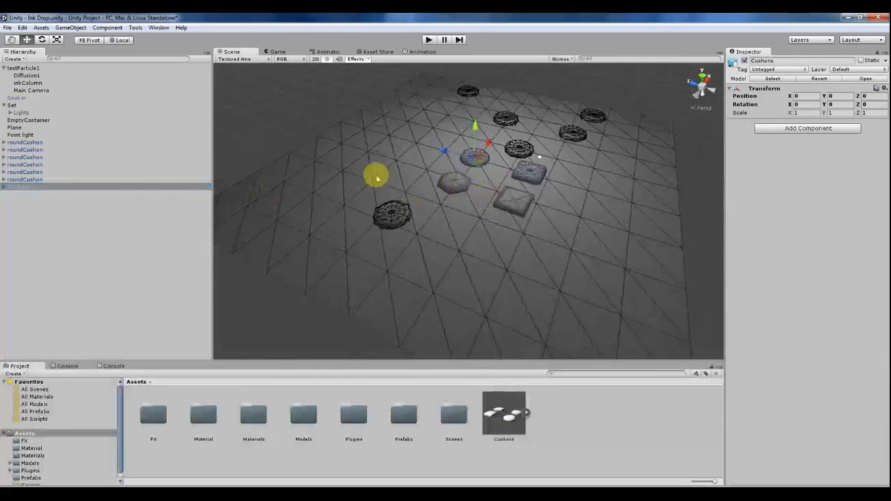
{"action": "left_click_drag", "start_coordinate": [439, 153], "coordinate": [521, 175]}
{"action": "middle_click_drag", "start_coordinate": [596, 186], "coordinate": [522, 175]}
{"action": "left_click_drag", "start_coordinate": [522, 175], "coordinate": [425, 223], "text": "alt"}
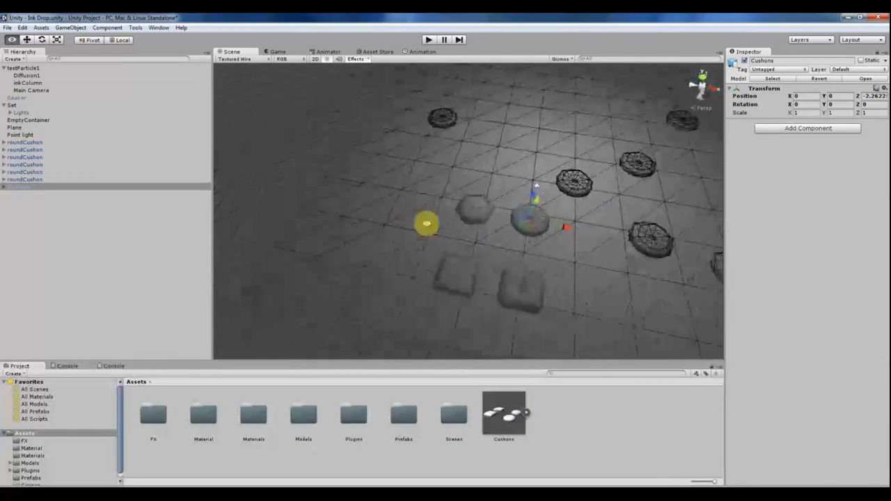
{"action": "left_click_drag", "start_coordinate": [568, 226], "coordinate": [537, 247]}
{"action": "left_click", "coordinate": [502, 223]}
{"action": "left_click_drag", "start_coordinate": [505, 220], "coordinate": [412, 193]}
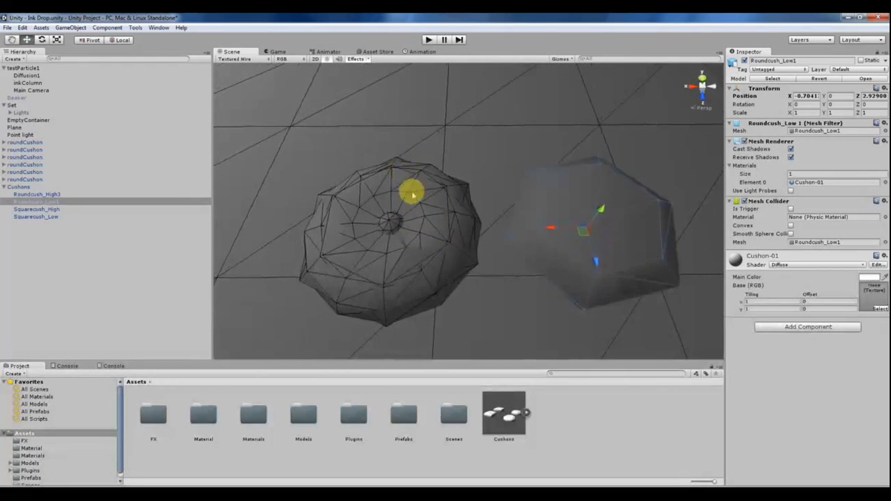
Compare the pivot of the last roundCushon parent with those of its Roundcush_High3 and Roundcush_Low1 child meshes.
{"action": "left_click", "coordinate": [324, 191]}
{"action": "left_click", "coordinate": [5, 181]}
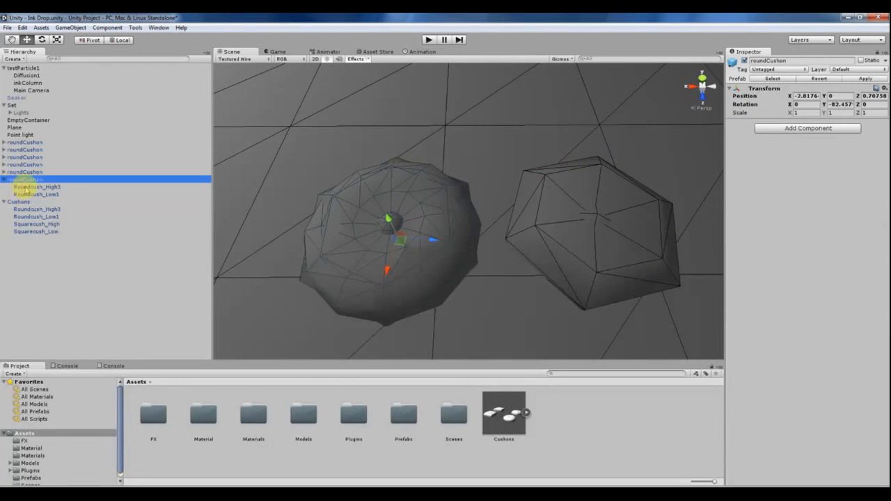
{"action": "left_click", "coordinate": [23, 188]}
{"action": "left_click", "coordinate": [21, 195]}
{"action": "left_click", "coordinate": [17, 202]}
{"action": "left_click", "coordinate": [15, 180]}
{"action": "left_click", "coordinate": [17, 188]}
{"action": "left_click", "coordinate": [20, 180]}
{"action": "left_click", "coordinate": [23, 187]}
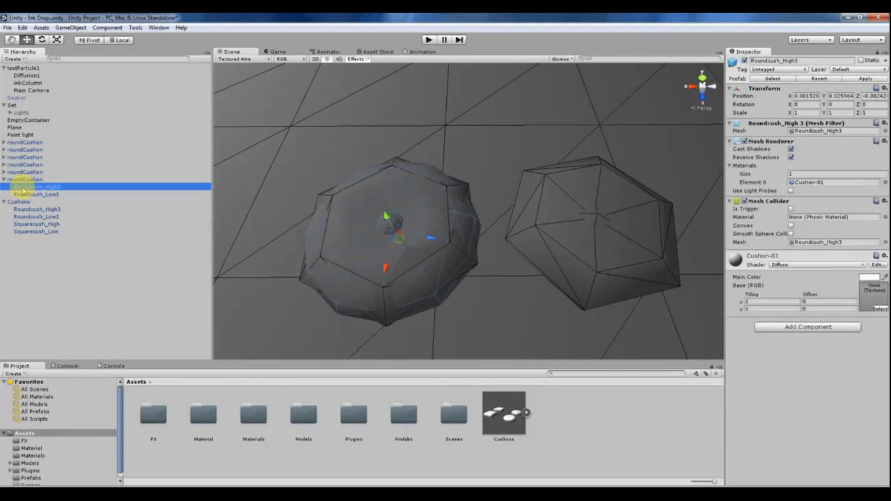
{"action": "middle_click_drag", "start_coordinate": [397, 236], "coordinate": [382, 223]}
{"action": "scroll", "coordinate": [383, 224], "scroll_direction": "down", "scroll_amount": 10}
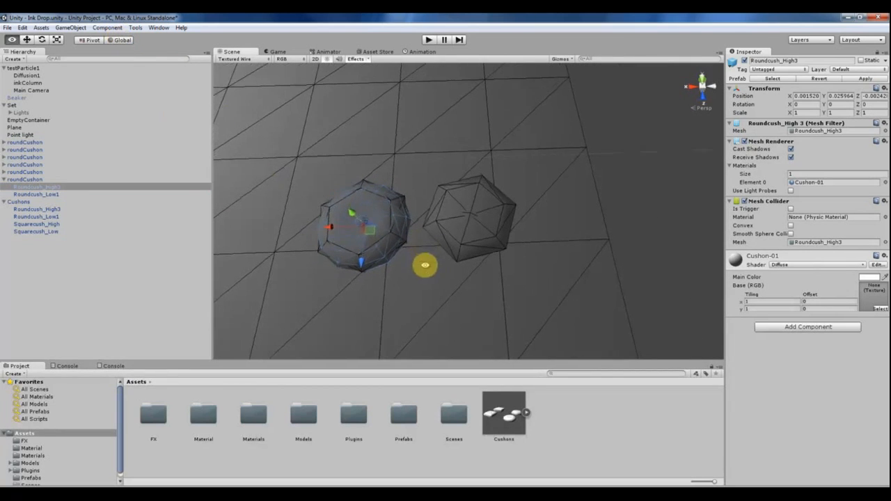
{"action": "left_click_drag", "start_coordinate": [332, 223], "coordinate": [378, 219]}
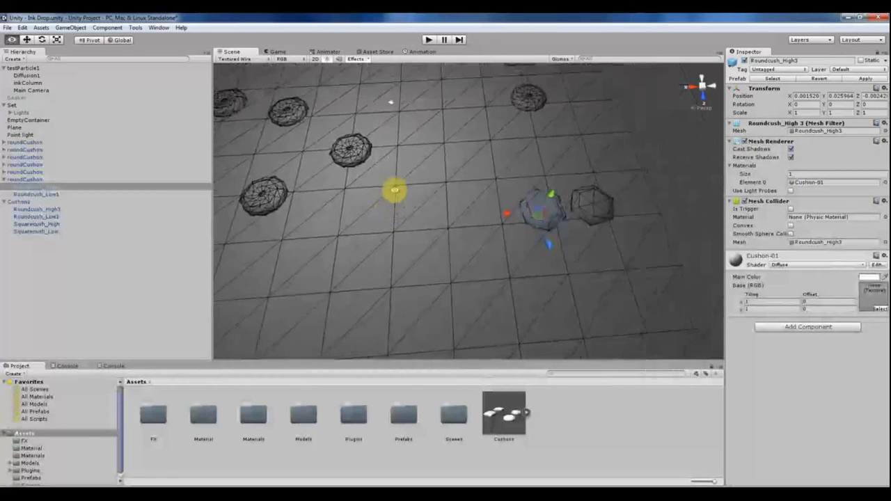
Set the last roundCushon's X and Z position to 0 and its Y rotation to 0.
{"action": "left_click", "coordinate": [34, 179]}
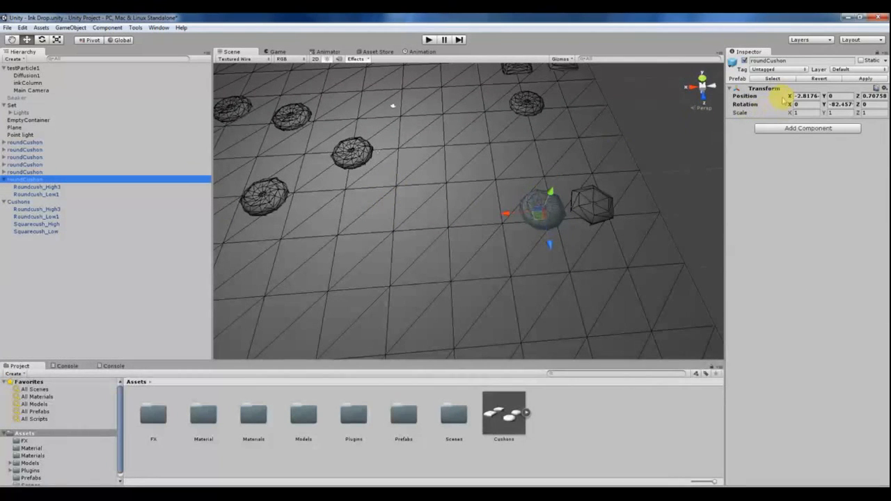
{"action": "left_click", "coordinate": [805, 96]}
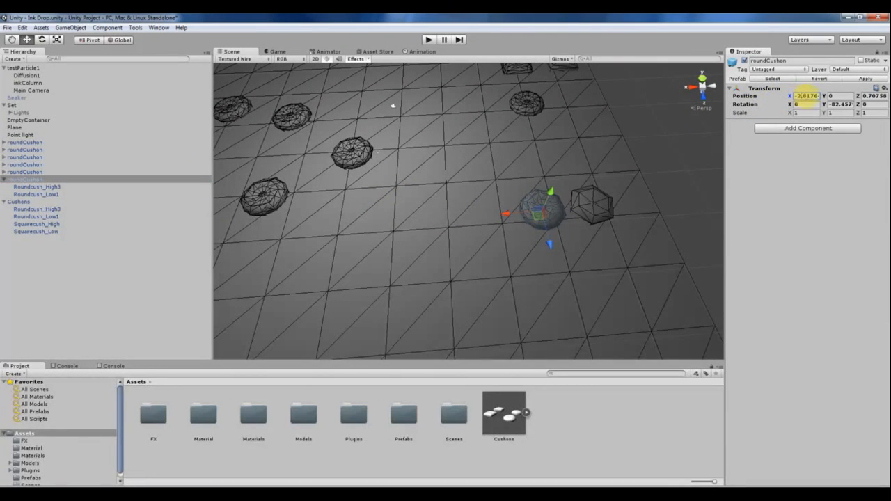
{"action": "type", "text": "07647"}
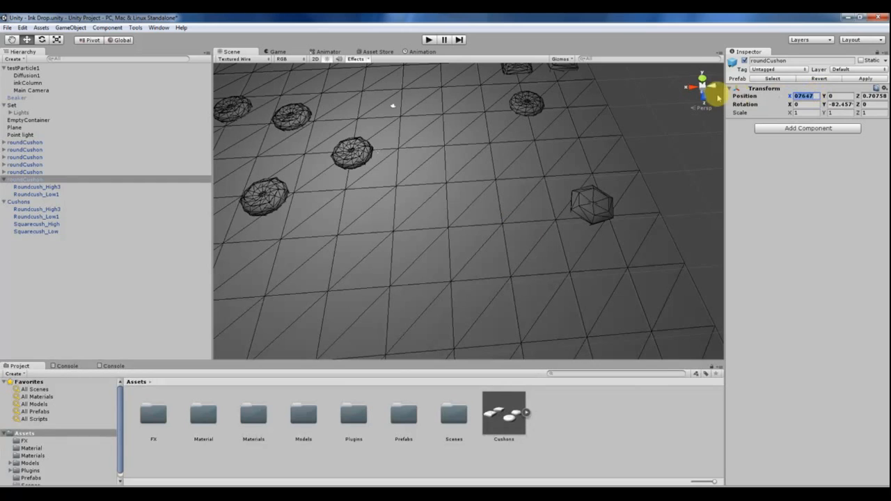
{"action": "key", "text": "Delete"}
{"action": "left_click", "coordinate": [883, 89]}
{"action": "left_click", "coordinate": [866, 98]}
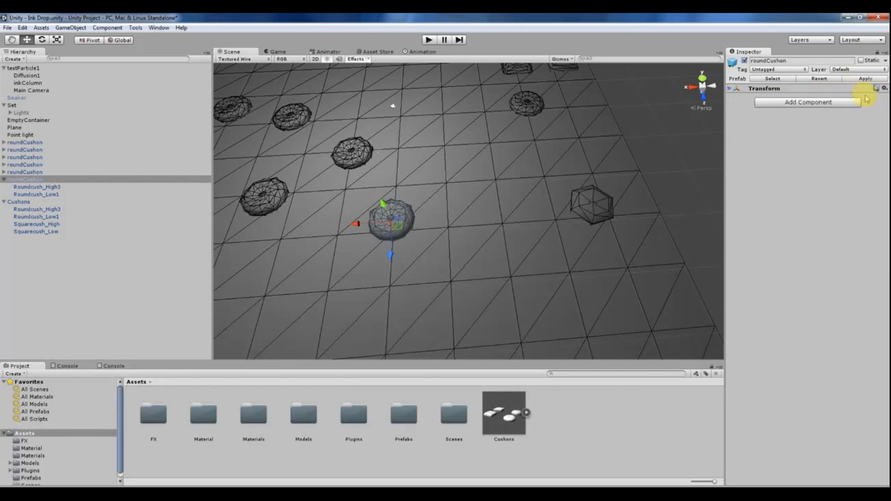
{"action": "left_click", "coordinate": [792, 89]}
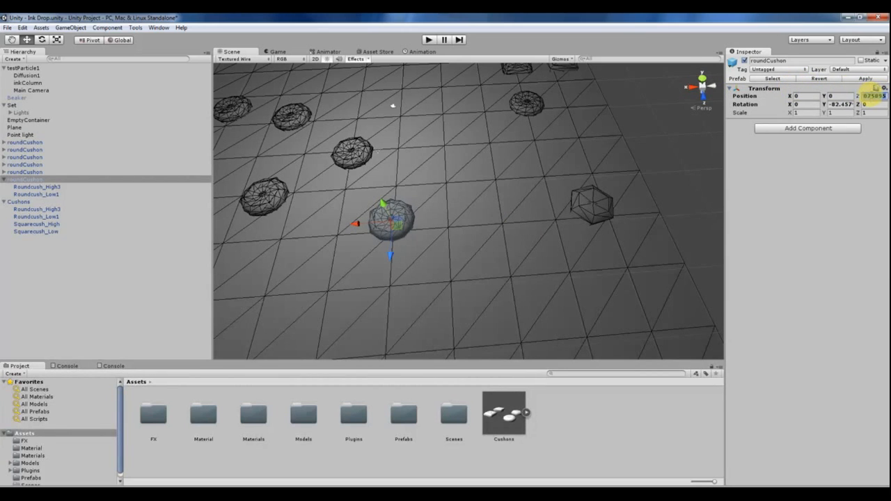
{"action": "type", "text": "0"}
{"action": "type", "text": "-82.0"}
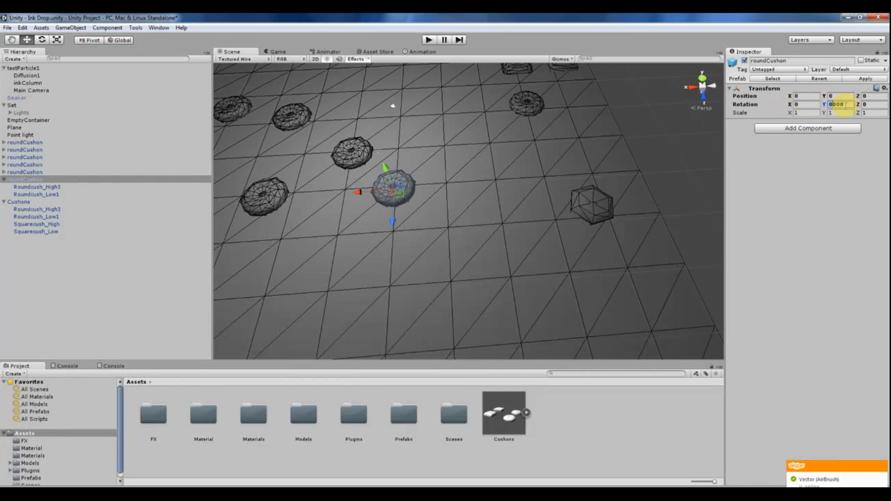
Move the Cushons model's Roundcush_Low1 mesh next to the roundCushon at the origin, to about X 1.51, Z 2.13.
{"action": "left_click_drag", "start_coordinate": [406, 197], "coordinate": [446, 234], "text": "alt"}
{"action": "left_click", "coordinate": [619, 227]}
{"action": "left_click_drag", "start_coordinate": [623, 227], "coordinate": [654, 207], "text": "alt"}
{"action": "left_click", "coordinate": [616, 232]}
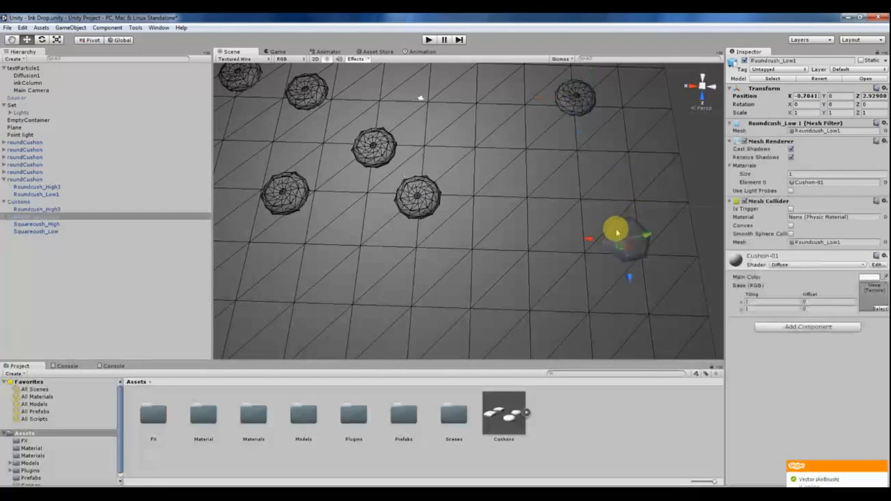
{"action": "left_click", "coordinate": [627, 223]}
{"action": "left_click", "coordinate": [627, 234]}
{"action": "left_click", "coordinate": [627, 234]}
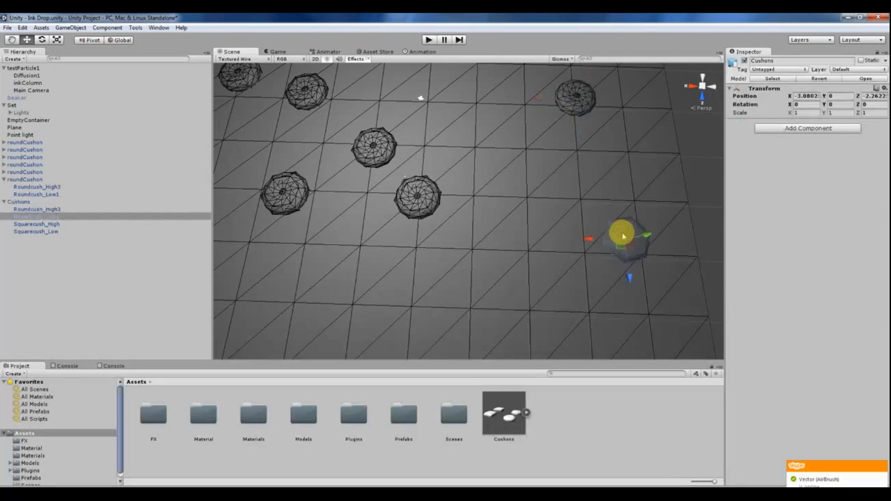
{"action": "left_click_drag", "start_coordinate": [626, 260], "coordinate": [465, 194]}
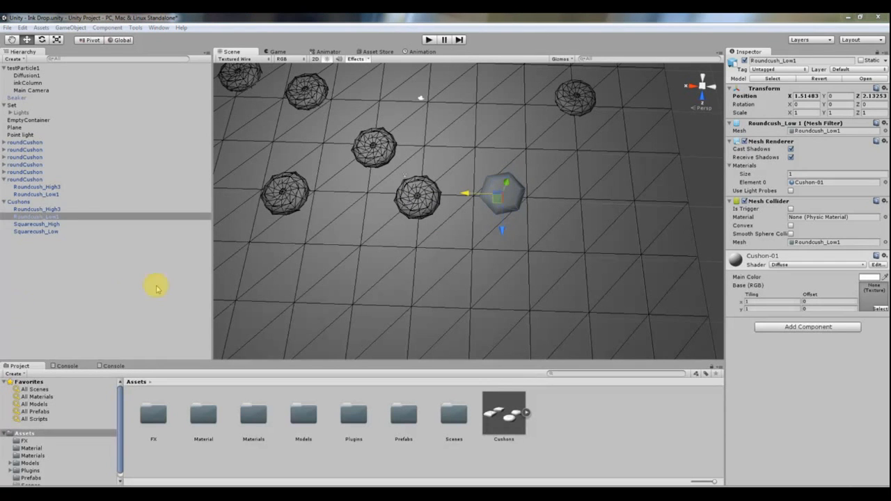
Narrow the hierarchy to widen the scene view and select the roundCushon at the origin.
{"action": "scroll", "coordinate": [394, 230], "scroll_direction": "up", "scroll_amount": 8}
{"action": "left_click_drag", "start_coordinate": [392, 231], "coordinate": [241, 229], "text": "alt"}
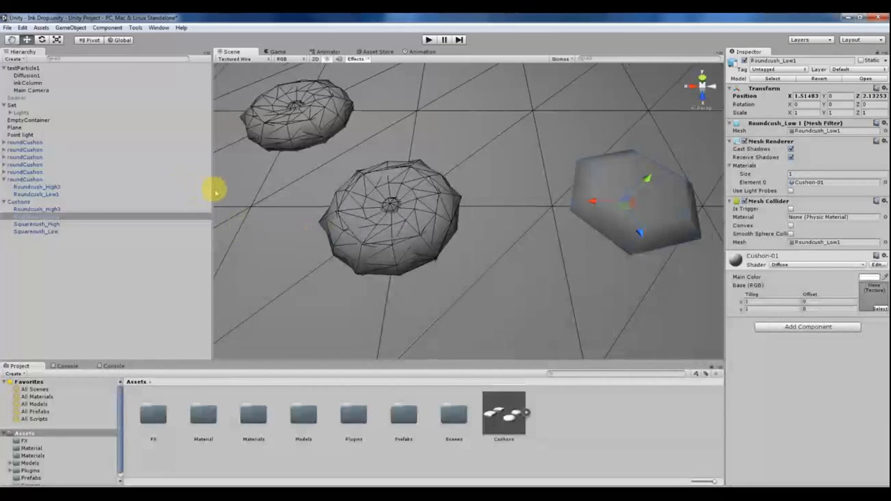
{"action": "left_click_drag", "start_coordinate": [211, 191], "coordinate": [99, 195]}
{"action": "left_click_drag", "start_coordinate": [208, 160], "coordinate": [309, 225], "text": "alt"}
{"action": "left_click", "coordinate": [312, 215]}
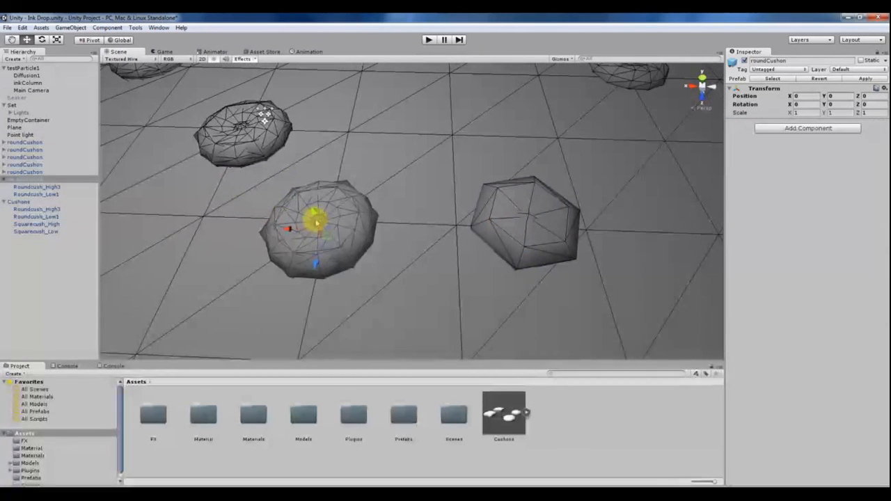
{"action": "left_click", "coordinate": [10, 202]}
{"action": "left_click", "coordinate": [14, 173]}
{"action": "left_click_drag", "start_coordinate": [19, 195], "coordinate": [27, 187]}
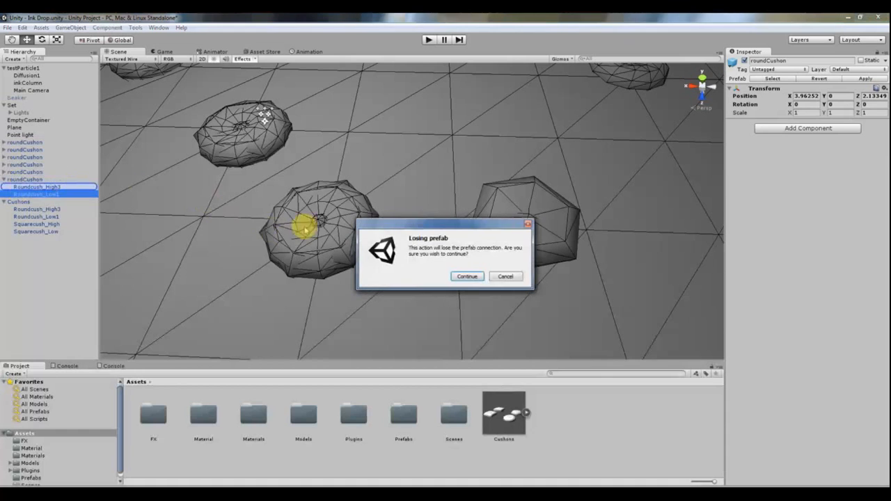
{"action": "left_click", "coordinate": [507, 276]}
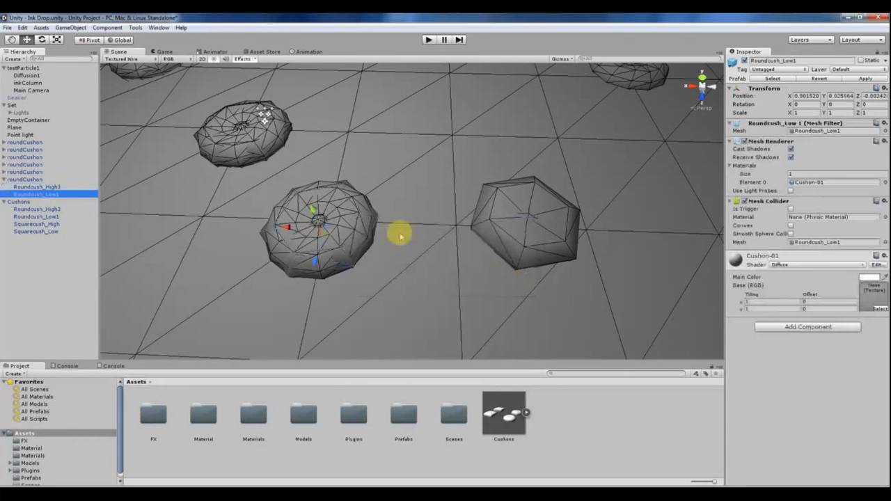
{"action": "left_click", "coordinate": [15, 179]}
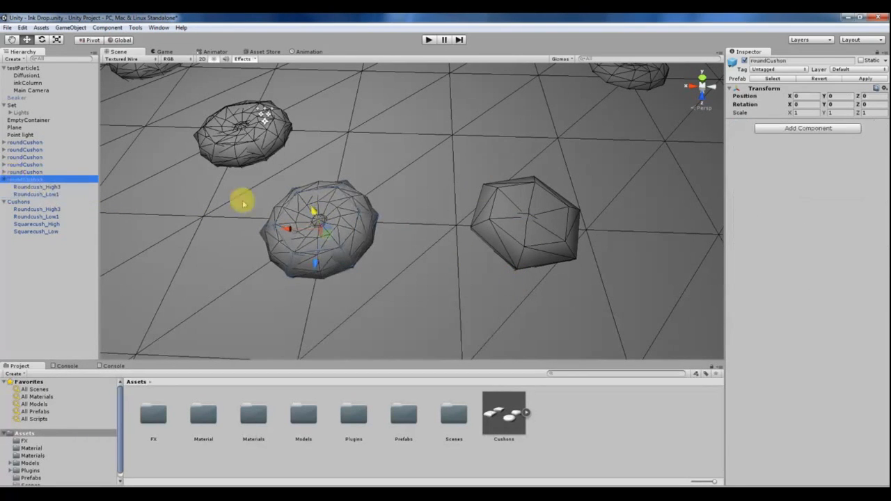
Move the Cushons model's Roundcush_Low1 mesh closer to the roundCushon at the origin, to about X 2.20, Z 2.26.
{"action": "left_click", "coordinate": [35, 188]}
{"action": "left_click", "coordinate": [32, 195]}
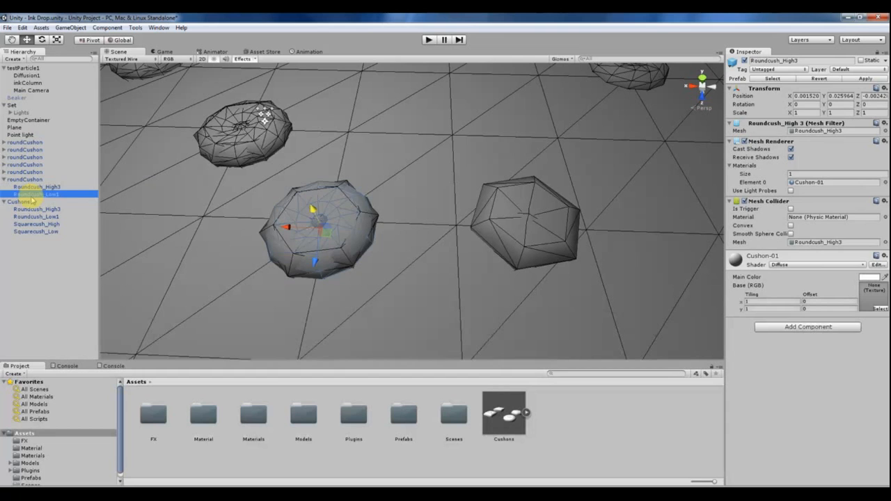
{"action": "left_click", "coordinate": [522, 202]}
{"action": "left_click_drag", "start_coordinate": [521, 199], "coordinate": [365, 221], "text": "alt"}
{"action": "left_click", "coordinate": [518, 220]}
{"action": "scroll", "coordinate": [366, 213], "scroll_direction": "up", "scroll_amount": 8, "text": "alt"}
{"action": "left_click", "coordinate": [364, 220]}
{"action": "scroll", "coordinate": [365, 217], "scroll_direction": "down", "scroll_amount": 8, "text": "alt"}
{"action": "scroll", "coordinate": [363, 213], "scroll_direction": "up", "scroll_amount": 8, "text": "alt"}
Delete the Roundcush_High3 child mesh from the roundCushon at the origin.
{"action": "left_click", "coordinate": [362, 209]}
{"action": "scroll", "coordinate": [369, 220], "scroll_direction": "down", "scroll_amount": 8}
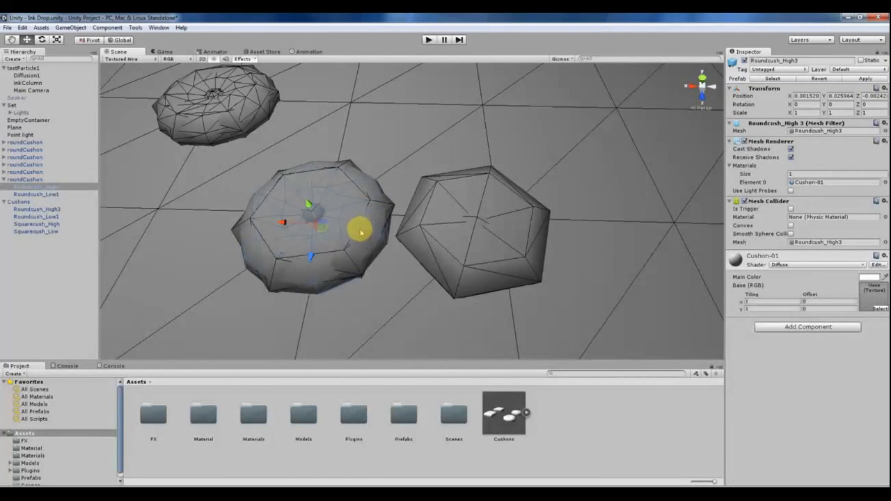
{"action": "key", "text": "Delete"}
Move the Cushons model's Roundcush_Low1 onto the roundCushon's low-poly mesh, to about X 3.08, Y 0.035.
{"action": "left_click", "coordinate": [426, 225]}
{"action": "left_click", "coordinate": [287, 225]}
{"action": "left_click_drag", "start_coordinate": [293, 221], "coordinate": [345, 236], "text": "alt"}
{"action": "left_click", "coordinate": [422, 216]}
{"action": "left_click", "coordinate": [429, 214]}
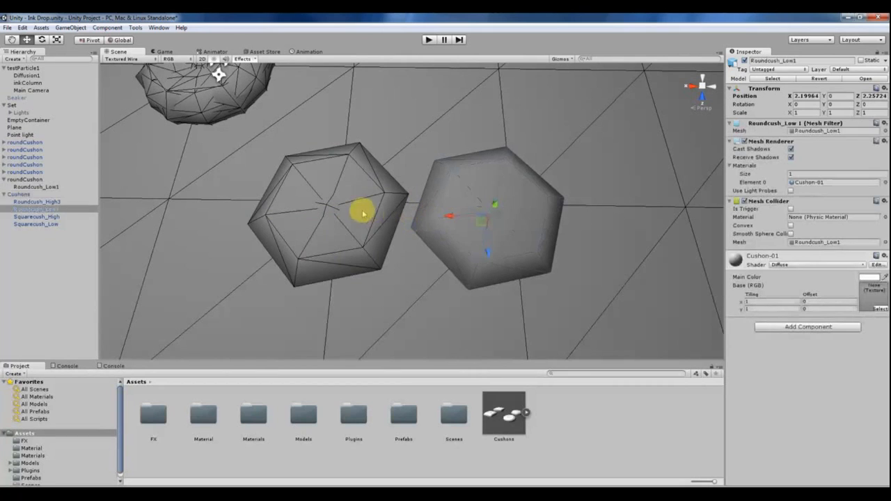
{"action": "left_click", "coordinate": [358, 208]}
{"action": "left_click", "coordinate": [472, 220]}
{"action": "left_click", "coordinate": [448, 215]}
{"action": "left_click_drag", "start_coordinate": [448, 215], "coordinate": [389, 180], "text": "alt"}
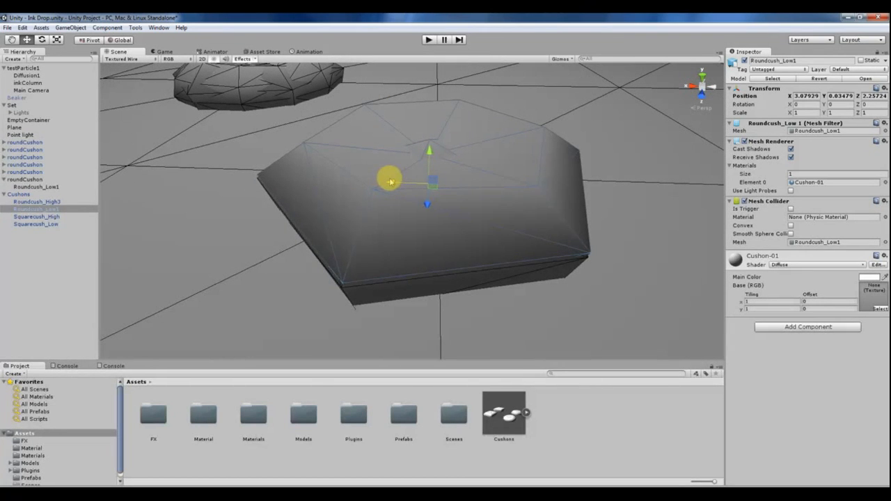
Fine-tune the overlapping Roundcush_Low1 mesh in the Front view to about X 3.083, Y 0.026.
{"action": "left_click_drag", "start_coordinate": [449, 277], "coordinate": [677, 110], "text": "alt"}
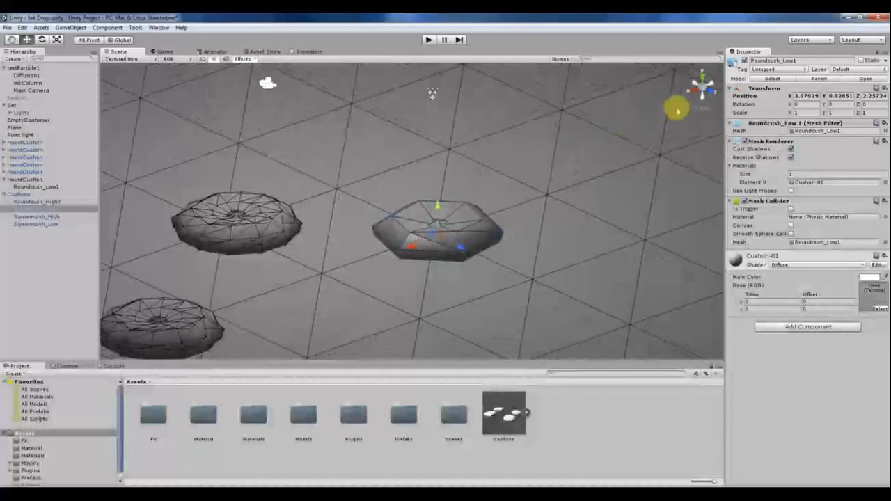
{"action": "left_click", "coordinate": [707, 91]}
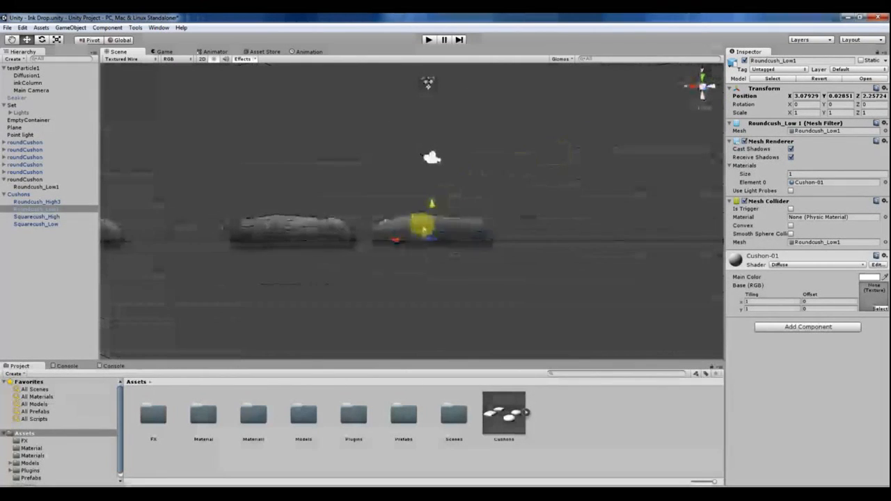
{"action": "scroll", "coordinate": [419, 267], "scroll_direction": "up", "scroll_amount": 5}
{"action": "left_click_drag", "start_coordinate": [417, 215], "coordinate": [413, 217]}
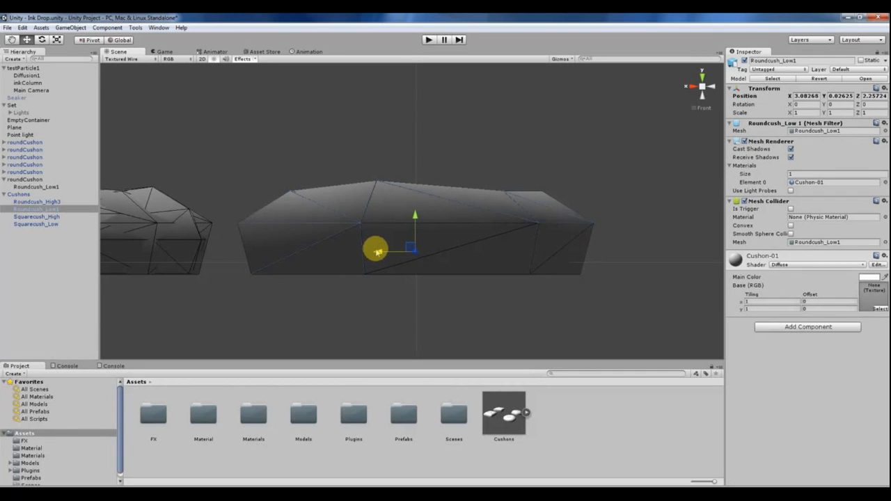
{"action": "left_click_drag", "start_coordinate": [373, 236], "coordinate": [380, 267], "text": "alt"}
{"action": "scroll", "coordinate": [380, 267], "scroll_direction": "down", "scroll_amount": 3}
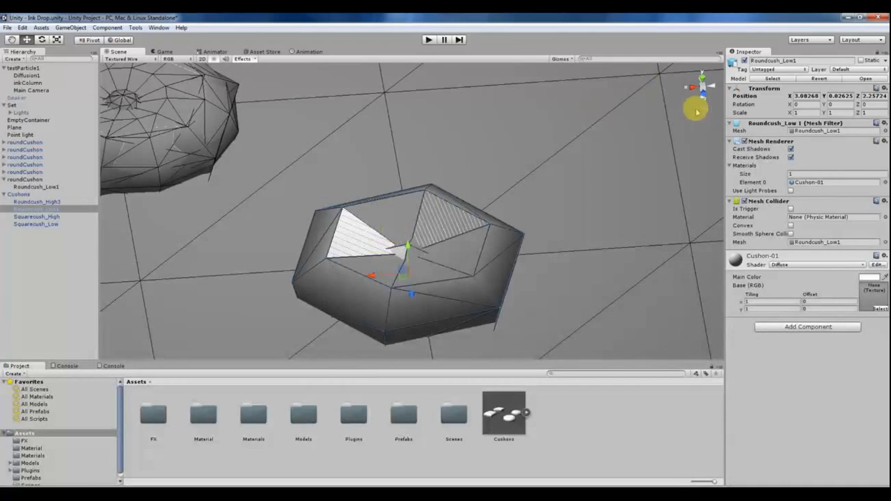
{"action": "scroll", "coordinate": [428, 227], "scroll_direction": "down", "scroll_amount": 3}
Move the Cushons model's Roundcush_Low1 back beside the roundCushon, to about X 2.17.
{"action": "left_click_drag", "start_coordinate": [428, 227], "coordinate": [393, 261], "text": "alt"}
{"action": "scroll", "coordinate": [393, 261], "scroll_direction": "up", "scroll_amount": 2}
{"action": "left_click_drag", "start_coordinate": [384, 215], "coordinate": [580, 225]}
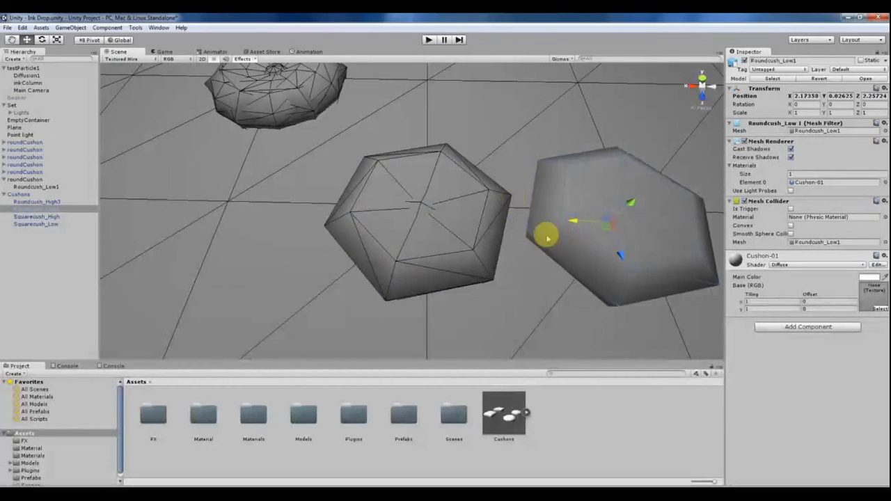
{"action": "middle_click_drag", "start_coordinate": [564, 185], "coordinate": [499, 188], "text": "alt"}
{"action": "left_click_drag", "start_coordinate": [555, 179], "coordinate": [566, 180], "text": "alt"}
Delete the remaining Roundcush_Low1 child from the roundCushon at the origin and select the empty parent.
{"action": "left_click", "coordinate": [380, 201]}
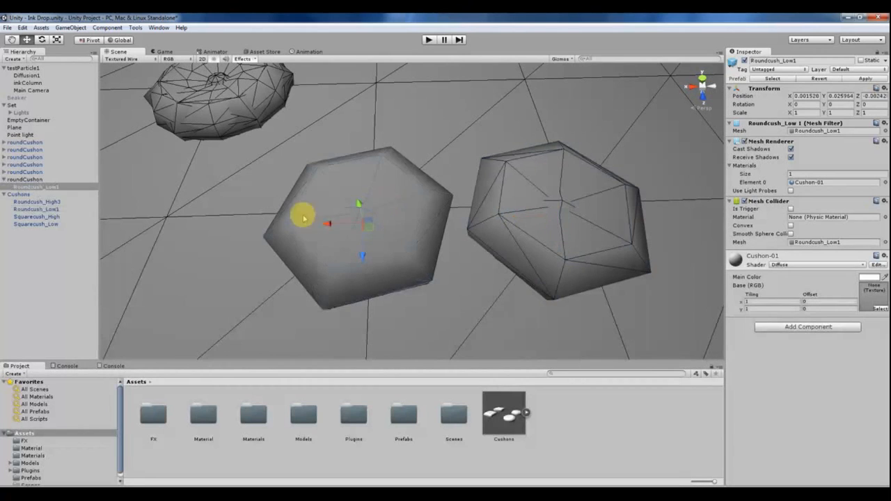
{"action": "key", "text": "Delete"}
{"action": "left_click", "coordinate": [19, 180]}
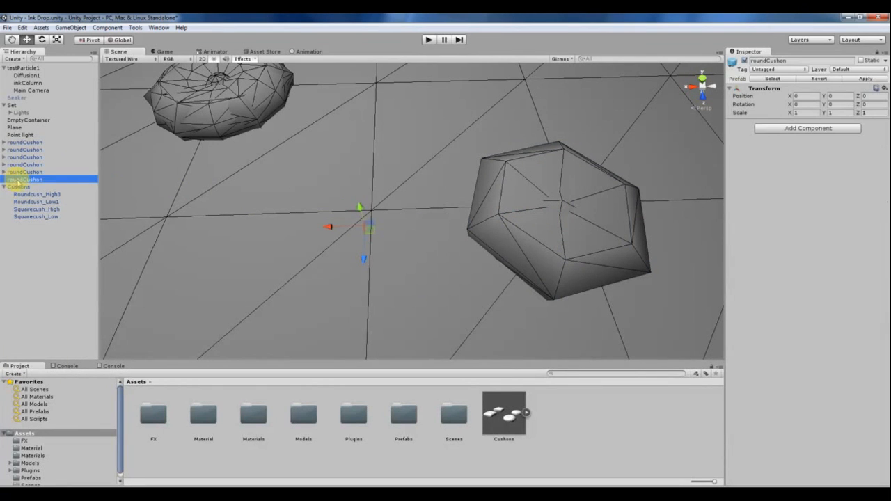
Move the Cushons model's Roundcush_Low1 over the empty roundCushon's pivot, to about X 3.07.
{"action": "left_click", "coordinate": [585, 198]}
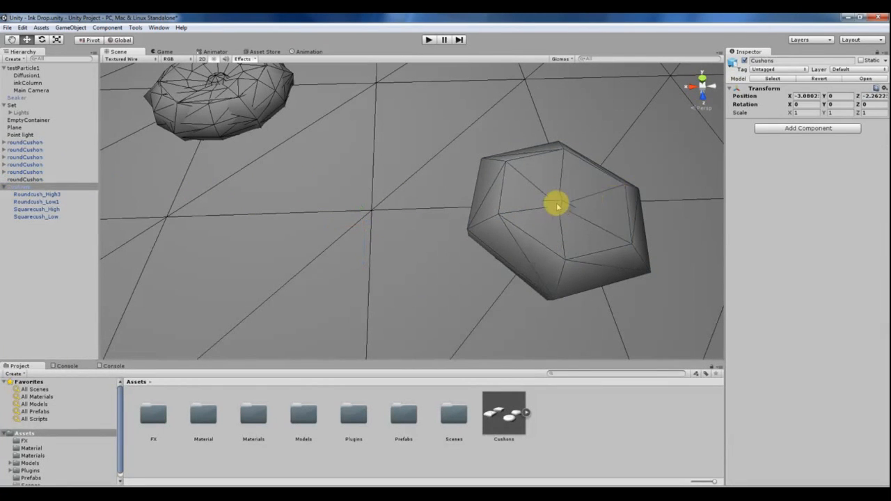
{"action": "left_click", "coordinate": [544, 207]}
{"action": "left_click_drag", "start_coordinate": [517, 214], "coordinate": [338, 223]}
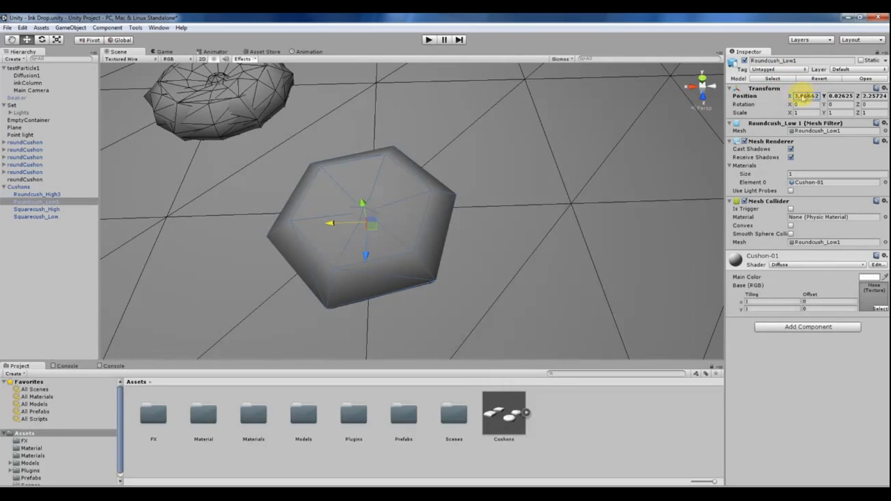
Set the X, Y and Z position of the Cushons model's Roundcush_Low1 mesh to 0.
{"action": "type", "text": "0"}
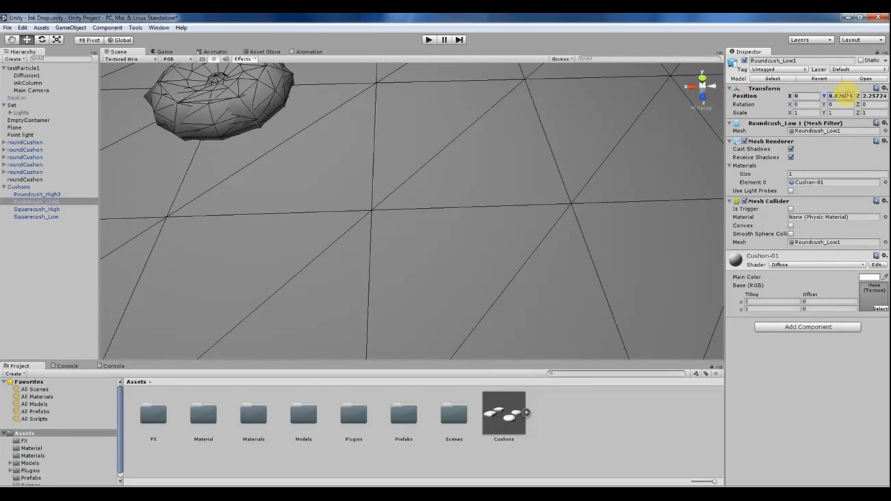
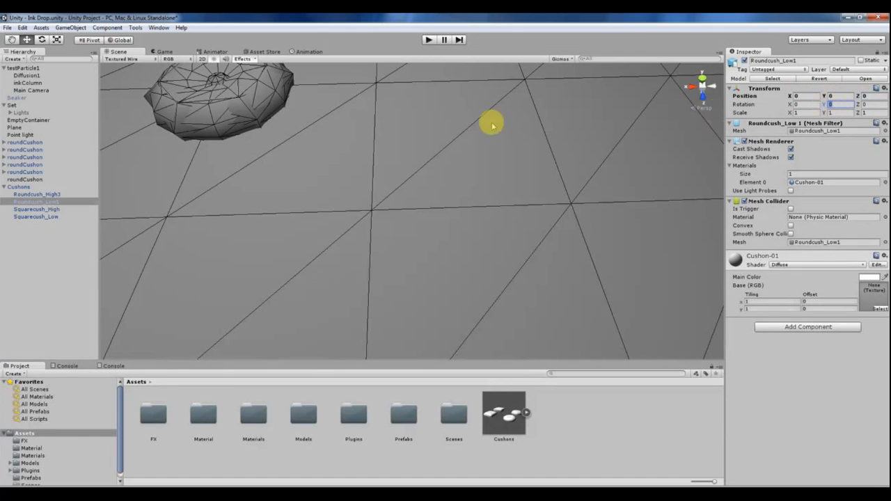
{"action": "scroll", "coordinate": [302, 174], "scroll_direction": "down", "scroll_amount": 5}
{"action": "middle_click_drag", "start_coordinate": [289, 186], "coordinate": [332, 229]}
{"action": "scroll", "coordinate": [481, 169], "scroll_direction": "down", "scroll_amount": 2}
{"action": "middle_click_drag", "start_coordinate": [437, 150], "coordinate": [454, 174]}
{"action": "scroll", "coordinate": [454, 174], "scroll_direction": "up", "scroll_amount": 3}
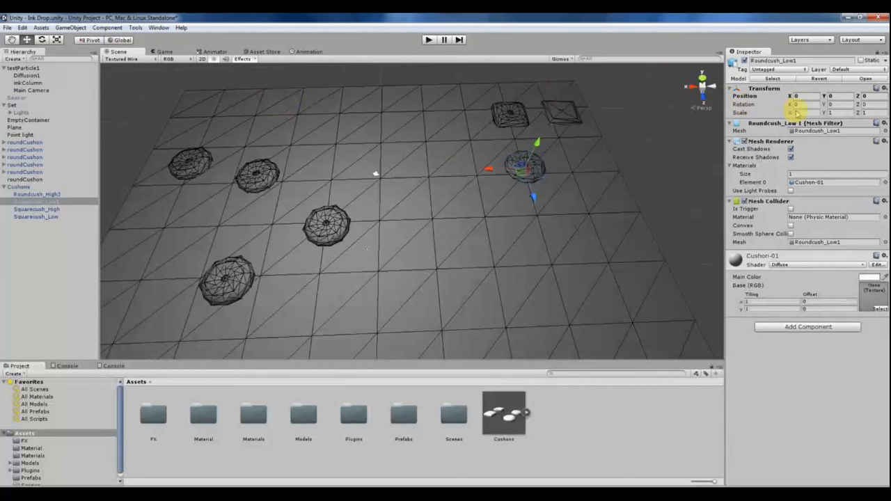
Switch the transform handle to Center and select the Squarecush_Low mesh to check its handle.
{"action": "left_click_drag", "start_coordinate": [558, 173], "coordinate": [406, 165], "text": "alt"}
{"action": "left_click", "coordinate": [119, 40]}
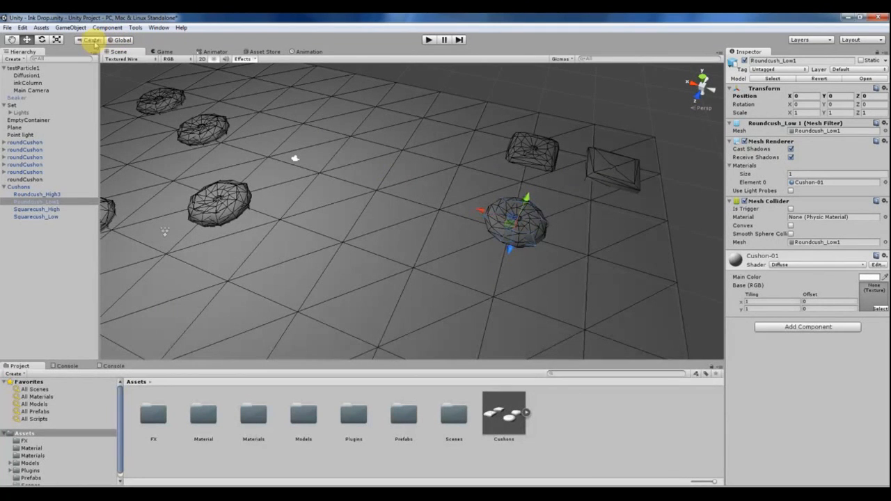
{"action": "left_click_drag", "start_coordinate": [521, 245], "coordinate": [480, 179], "text": "alt"}
{"action": "left_click", "coordinate": [511, 130]}
{"action": "left_click_drag", "start_coordinate": [511, 129], "coordinate": [577, 181], "text": "alt"}
{"action": "left_click", "coordinate": [594, 181]}
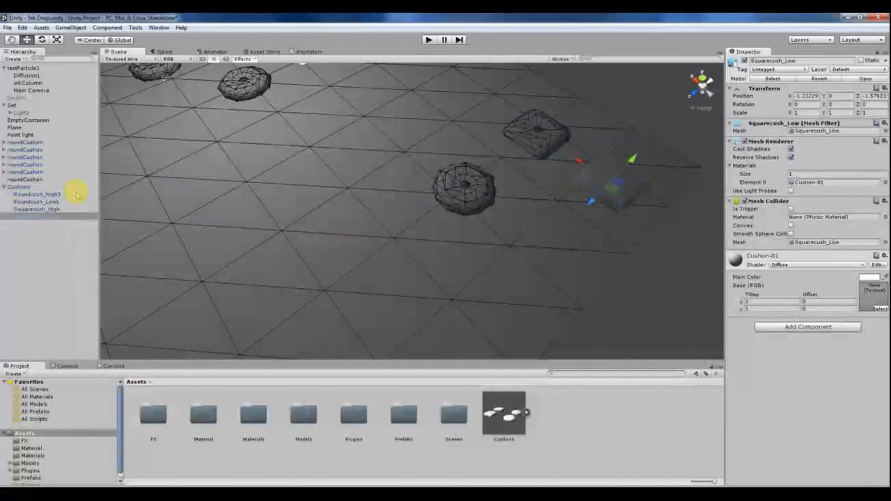
Move the whole Cushons model off the floor plane along Z, to about Z -6.67.
{"action": "left_click", "coordinate": [18, 187]}
{"action": "scroll", "coordinate": [508, 188], "scroll_direction": "down", "scroll_amount": 4}
{"action": "left_click_drag", "start_coordinate": [487, 211], "coordinate": [674, 125]}
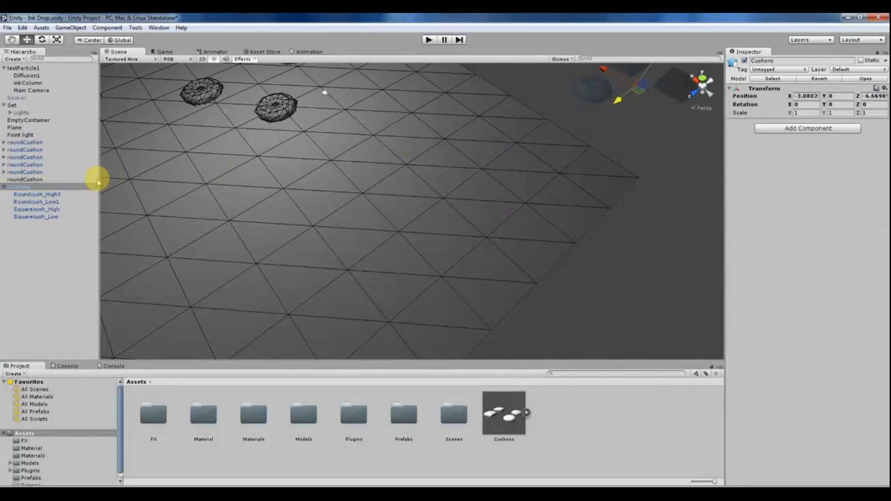
Try moving the empty roundCushon parent away from the origin and undo the move.
{"action": "left_click", "coordinate": [27, 179]}
{"action": "left_click_drag", "start_coordinate": [355, 162], "coordinate": [343, 177], "text": "alt"}
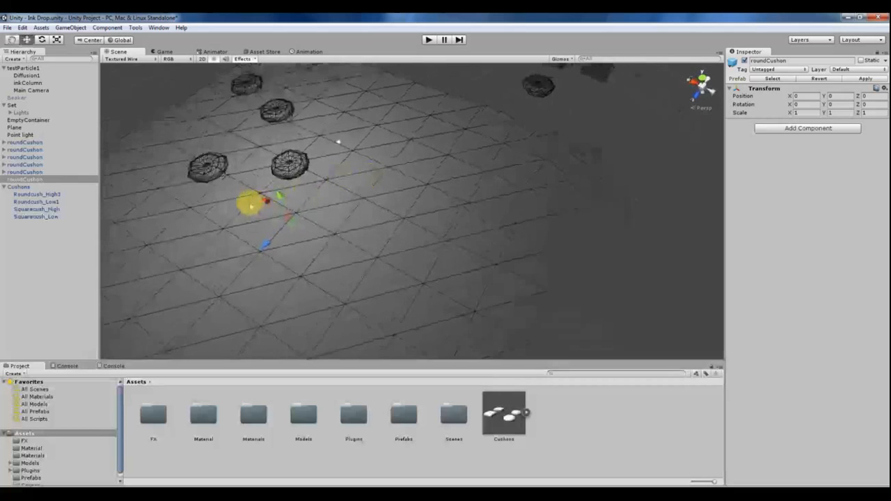
{"action": "left_click_drag", "start_coordinate": [268, 200], "coordinate": [319, 226]}
{"action": "key", "text": "ctrl+z"}
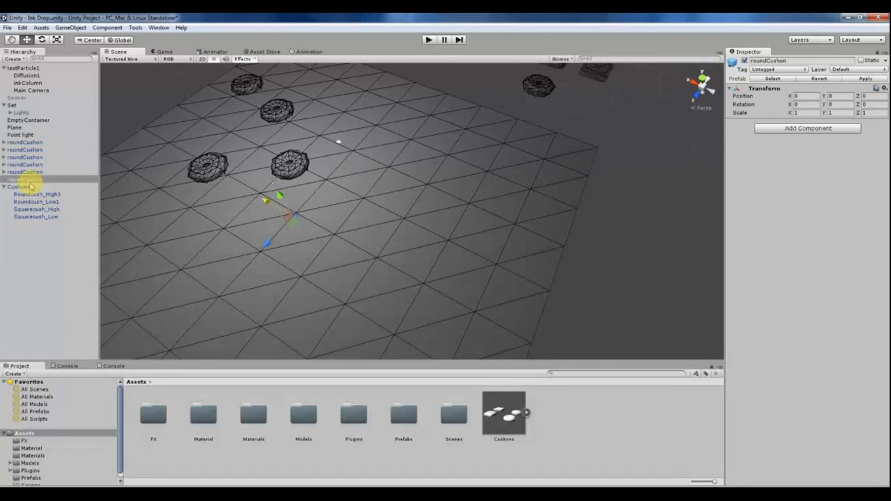
Check the pivots of the Cushons model's Squarecush_High, Squarecush_Low and Roundcush_High3 meshes.
{"action": "left_click", "coordinate": [39, 209]}
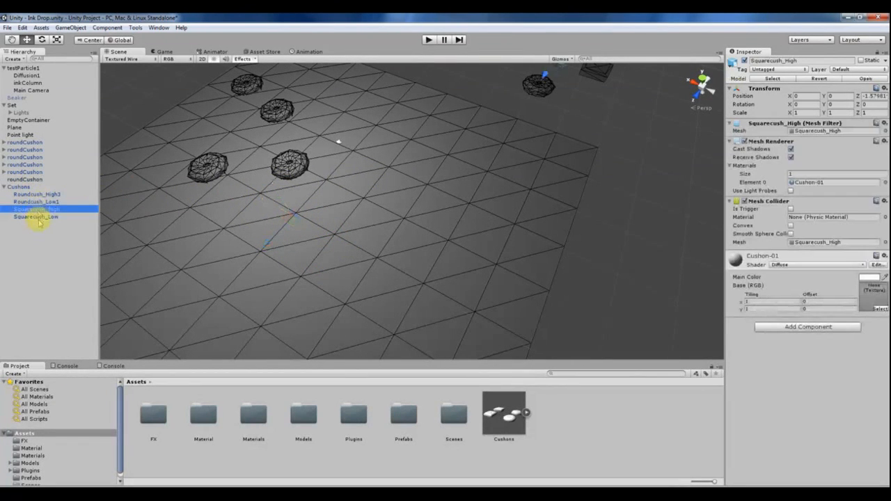
{"action": "left_click", "coordinate": [37, 216]}
{"action": "left_click", "coordinate": [38, 209]}
{"action": "left_click", "coordinate": [40, 195]}
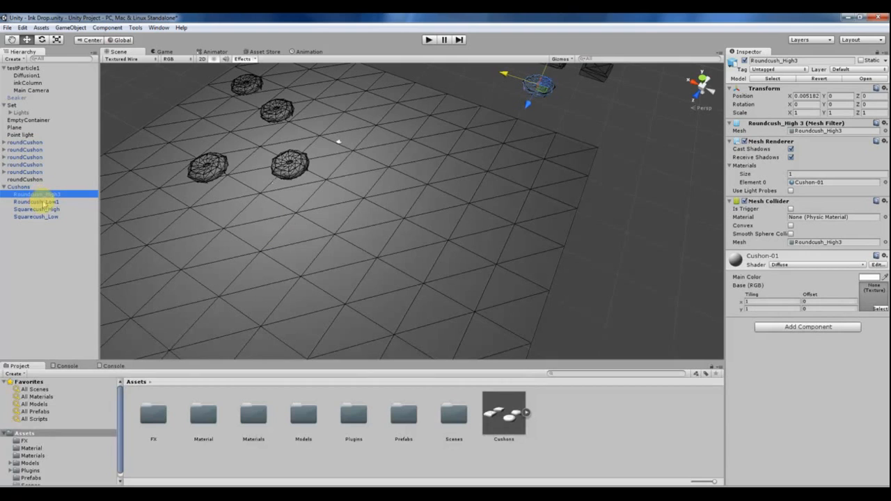
Take Roundcush_Low1 out of the Cushons model and move it onto the floor at about X -2.20, Z -0.62.
{"action": "left_click_drag", "start_coordinate": [43, 203], "coordinate": [32, 184]}
{"action": "left_click", "coordinate": [467, 277]}
{"action": "left_click_drag", "start_coordinate": [529, 102], "coordinate": [468, 215]}
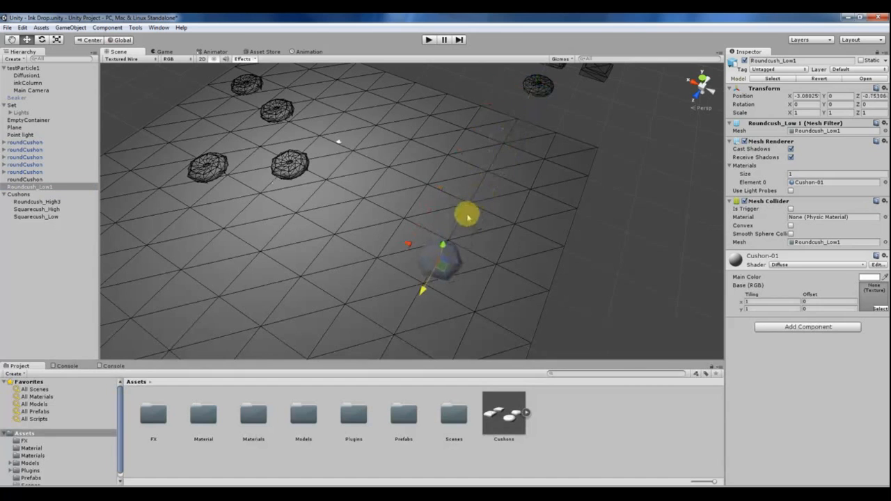
{"action": "left_click_drag", "start_coordinate": [408, 243], "coordinate": [361, 223]}
{"action": "left_click_drag", "start_coordinate": [361, 223], "coordinate": [771, 89], "text": "alt"}
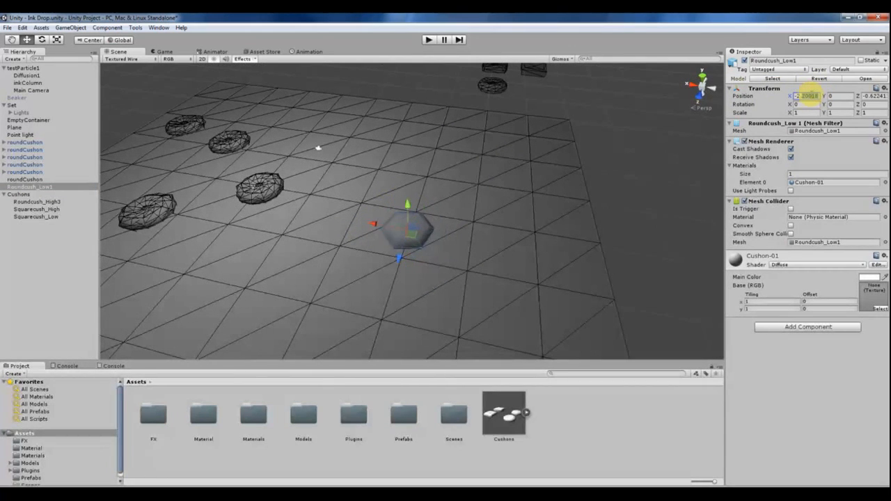
Set the unparented Roundcush_Low1 mesh's X and Z position to 0 and frame it in the scene view.
{"action": "key", "text": "BackSpace"}
{"action": "key", "text": "BackSpace"}
{"action": "type", "text": "0"}
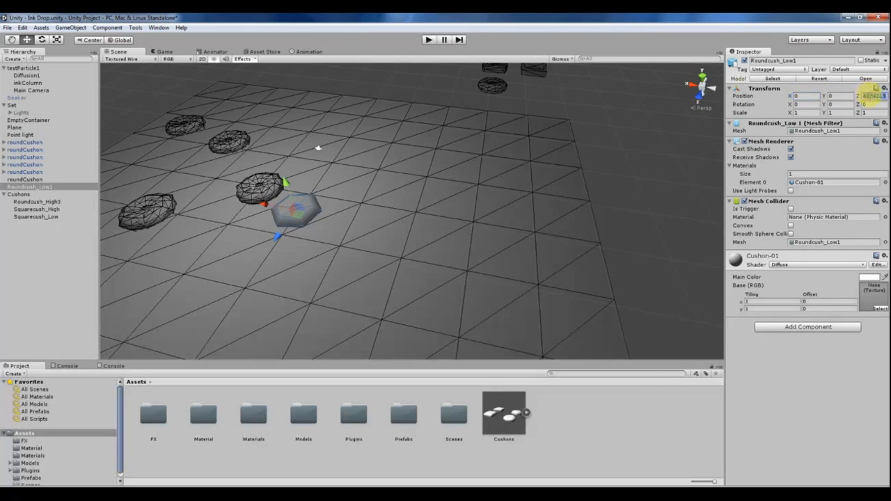
{"action": "type", "text": "-0.6"}
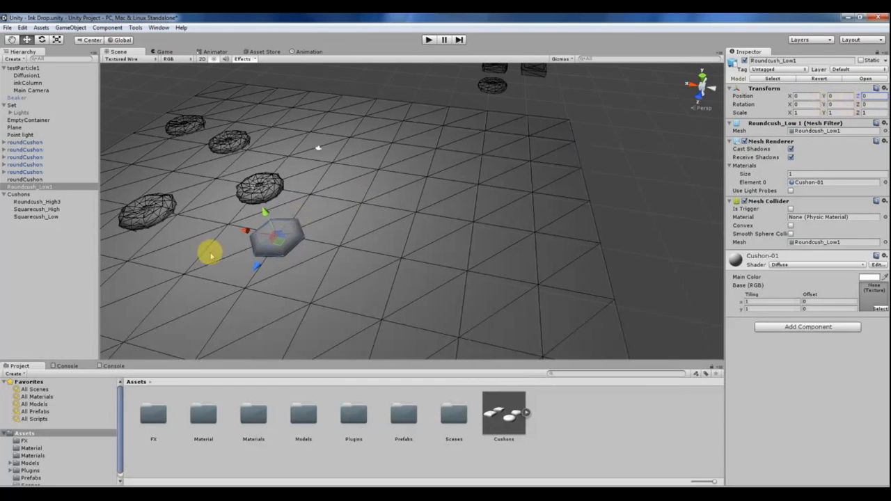
{"action": "left_click_drag", "start_coordinate": [230, 246], "coordinate": [301, 228], "text": "alt"}
{"action": "key", "text": "f"}
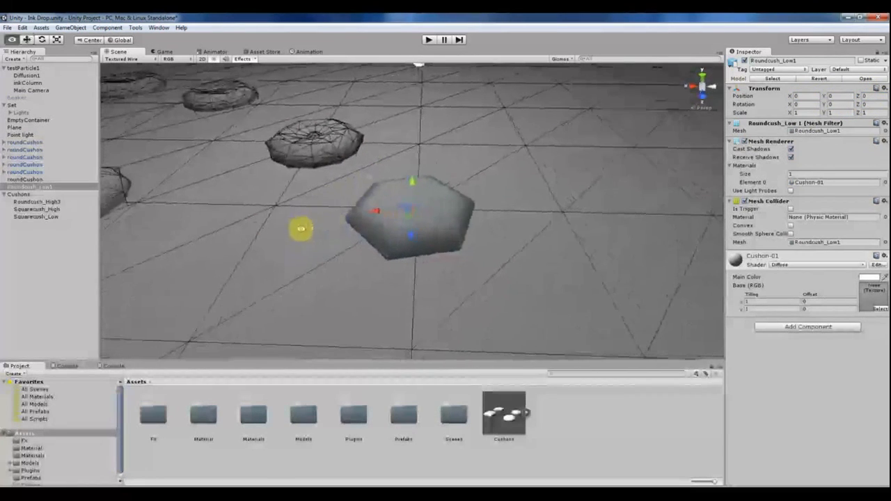
Delete the Cushons model with its remaining meshes from the scene.
{"action": "left_click", "coordinate": [17, 195]}
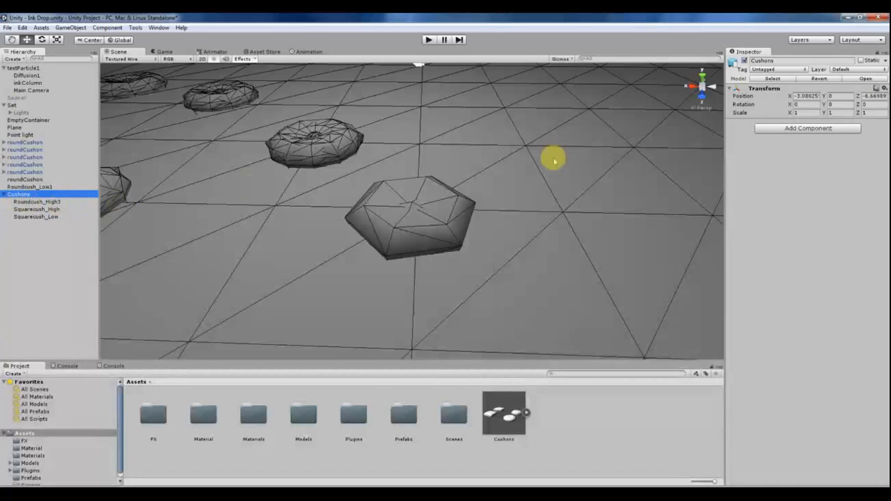
{"action": "scroll", "coordinate": [543, 171], "scroll_direction": "down", "scroll_amount": 3}
{"action": "middle_click_drag", "start_coordinate": [522, 183], "coordinate": [497, 259]}
{"action": "scroll", "coordinate": [481, 191], "scroll_direction": "down", "scroll_amount": 4}
{"action": "key", "text": "f"}
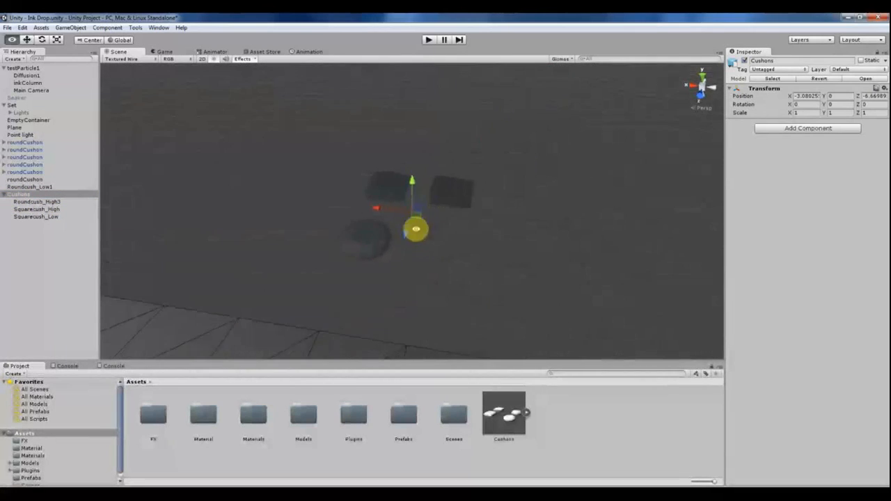
{"action": "left_click_drag", "start_coordinate": [416, 229], "coordinate": [383, 248], "text": "alt"}
{"action": "left_click", "coordinate": [20, 195]}
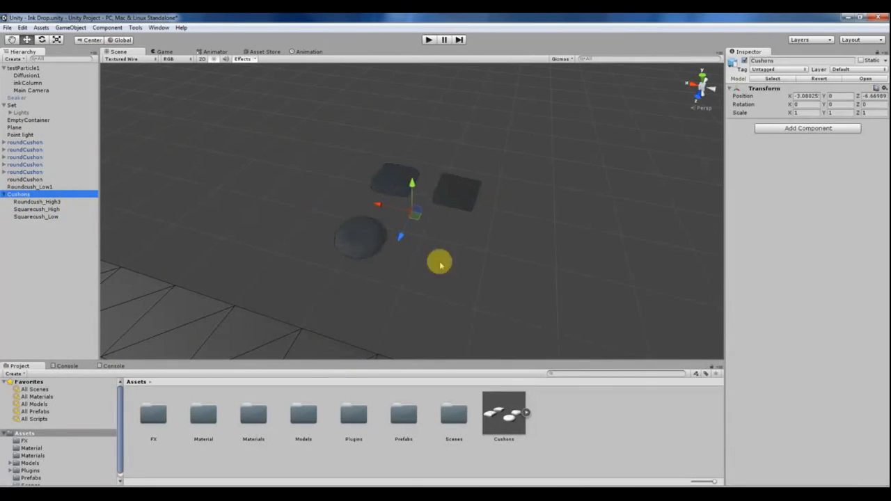
{"action": "key", "text": "Delete"}
Compare the pivot of Roundcush_Low1 with those of the empty roundCushon at the origin and the neighbouring roundCushon.
{"action": "scroll", "coordinate": [238, 235], "scroll_direction": "down", "scroll_amount": 4}
{"action": "middle_click_drag", "start_coordinate": [221, 247], "coordinate": [515, 89], "text": "alt"}
{"action": "middle_click_drag", "start_coordinate": [420, 204], "coordinate": [381, 182], "text": "alt"}
{"action": "left_click", "coordinate": [353, 218]}
{"action": "key", "text": "f"}
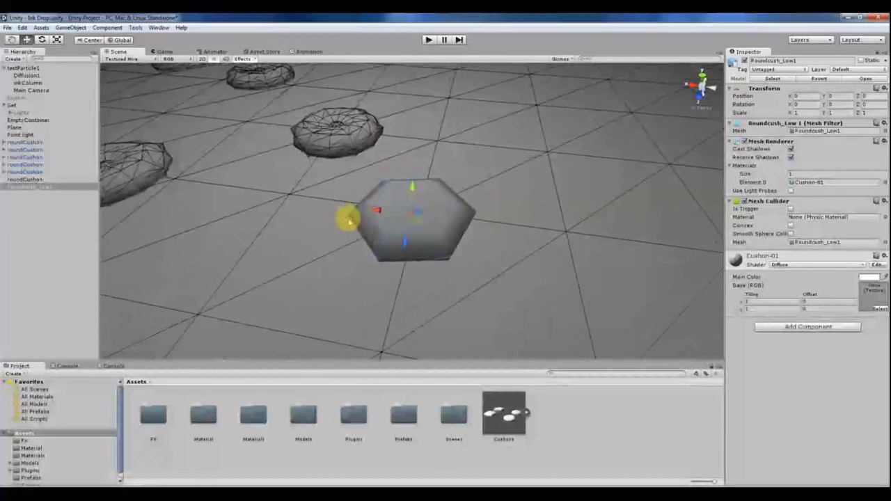
{"action": "left_click", "coordinate": [32, 179]}
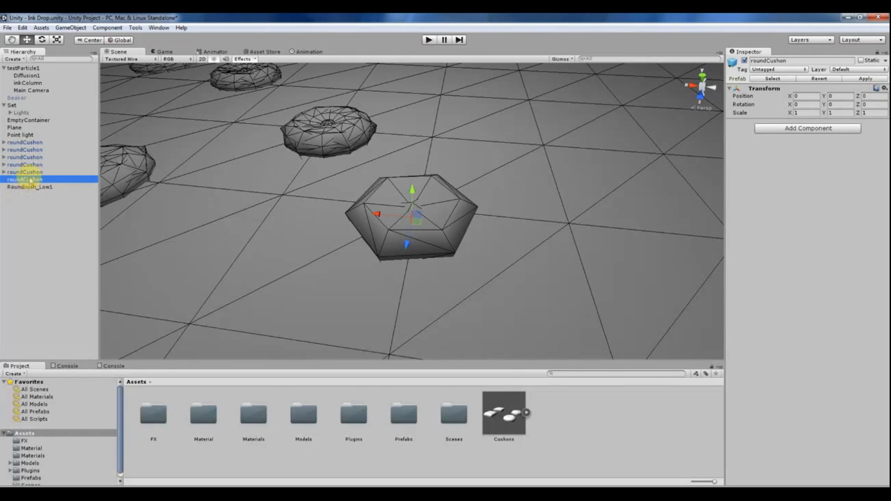
{"action": "middle_click_drag", "start_coordinate": [237, 139], "coordinate": [282, 174]}
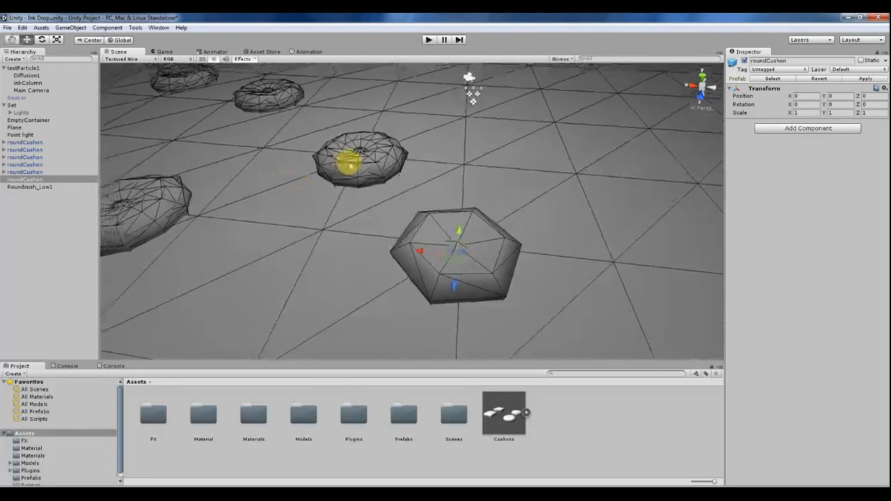
{"action": "left_click", "coordinate": [350, 163]}
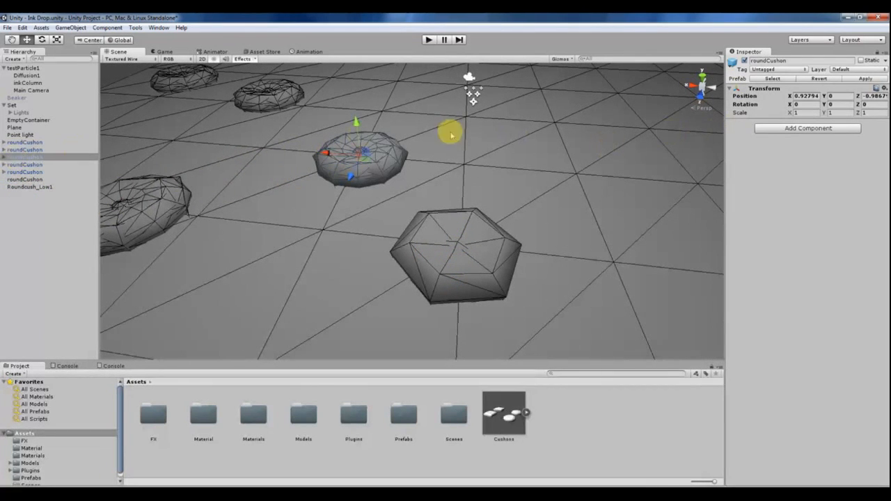
Examine the child meshes grouped under the neighbouring roundCushon prefab instance, including Roundcush_High3.
{"action": "left_click", "coordinate": [5, 159]}
{"action": "left_click", "coordinate": [29, 165]}
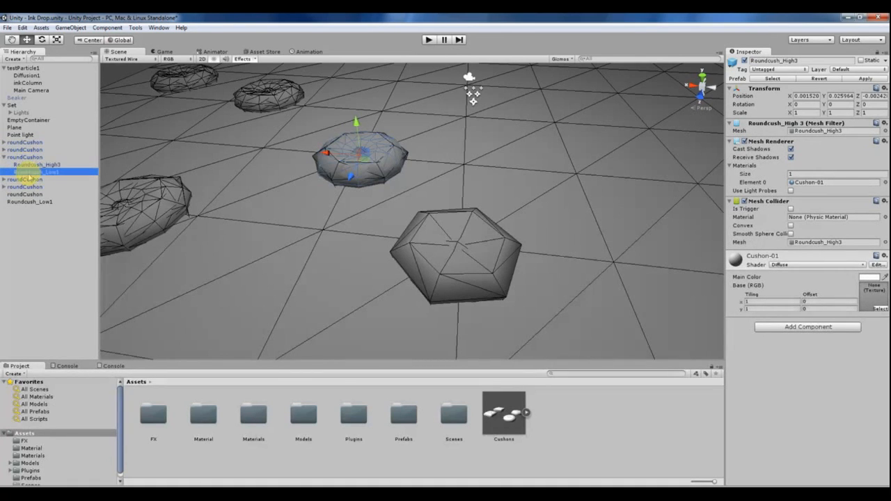
{"action": "left_click", "coordinate": [6, 159]}
{"action": "left_click", "coordinate": [5, 158]}
{"action": "left_click", "coordinate": [16, 209]}
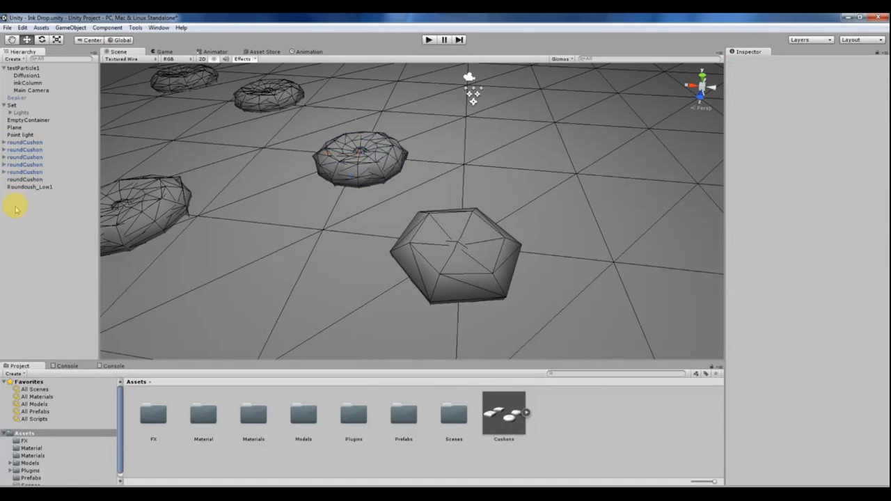
Compare the transform and pivot of the empty roundCushon at the origin with those of the other roundCushon instances.
{"action": "left_click", "coordinate": [17, 181]}
{"action": "left_click", "coordinate": [25, 197]}
{"action": "left_click", "coordinate": [40, 181]}
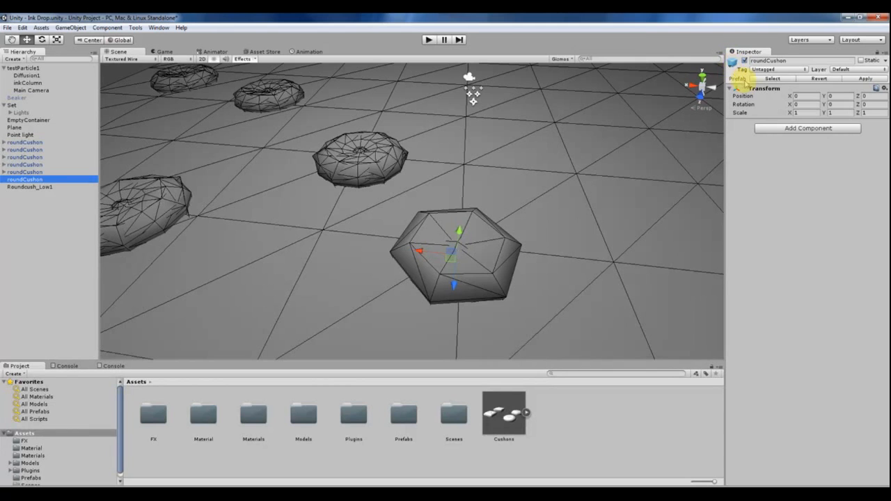
{"action": "middle_click_drag", "start_coordinate": [387, 237], "coordinate": [355, 241]}
{"action": "left_click_drag", "start_coordinate": [355, 241], "coordinate": [358, 209], "text": "alt"}
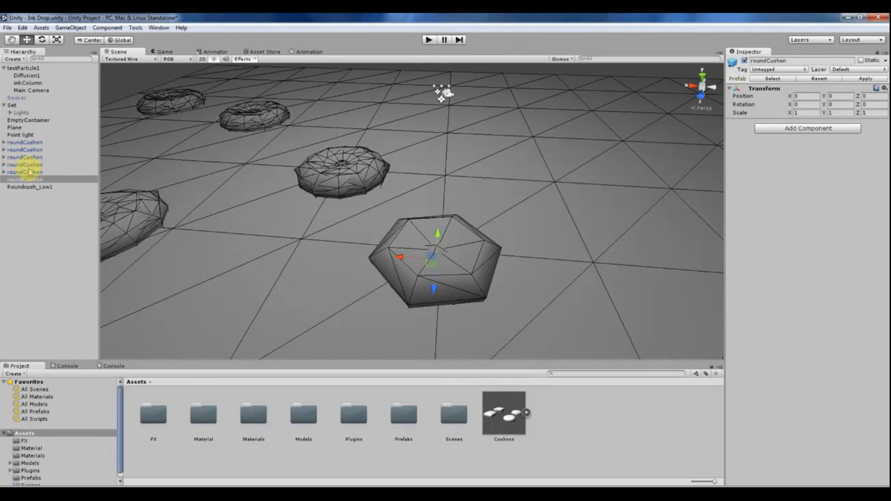
{"action": "left_click_drag", "start_coordinate": [392, 255], "coordinate": [392, 172], "text": "alt"}
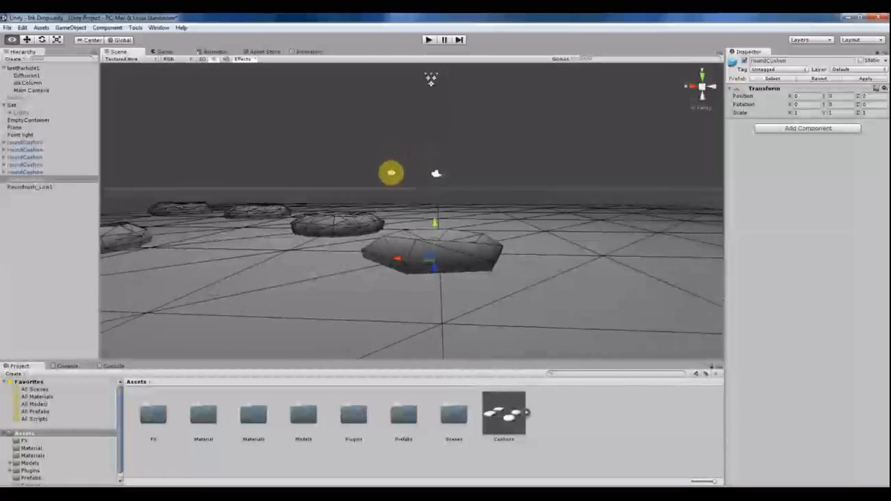
{"action": "left_click", "coordinate": [18, 172]}
{"action": "left_click", "coordinate": [23, 157]}
{"action": "left_click", "coordinate": [26, 180]}
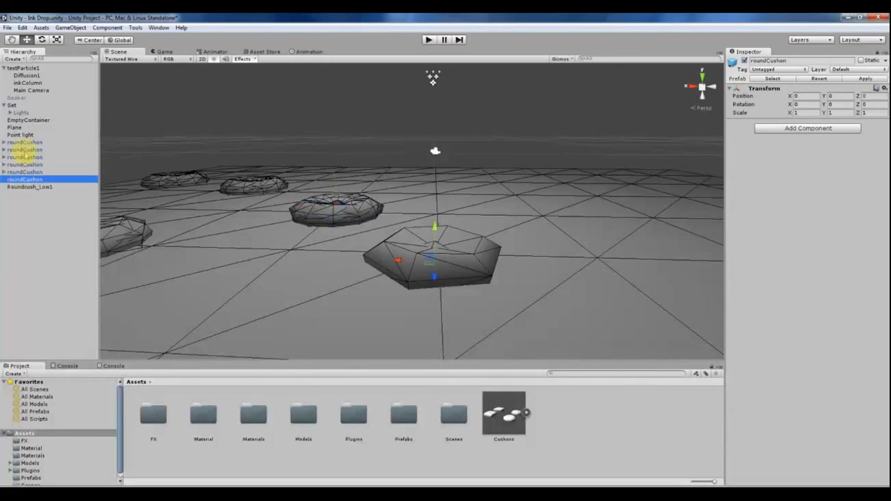
{"action": "left_click", "coordinate": [25, 149]}
{"action": "left_click", "coordinate": [26, 179]}
{"action": "left_click", "coordinate": [25, 165]}
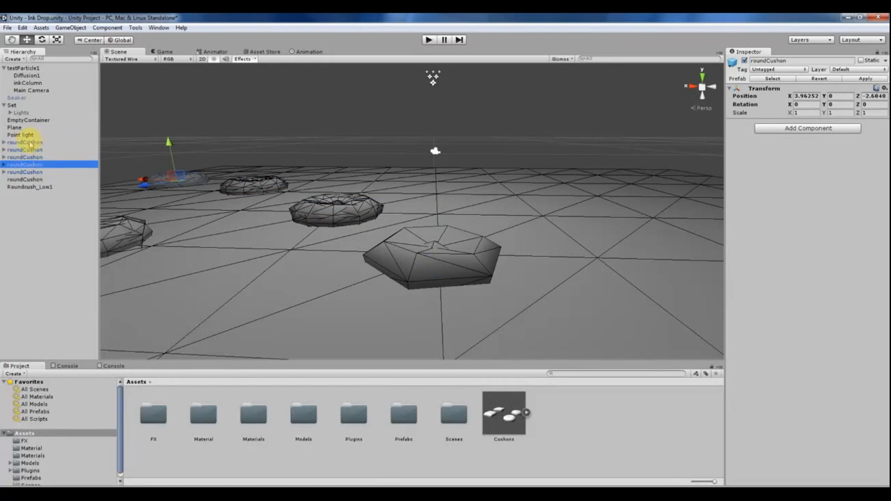
{"action": "left_click", "coordinate": [28, 142]}
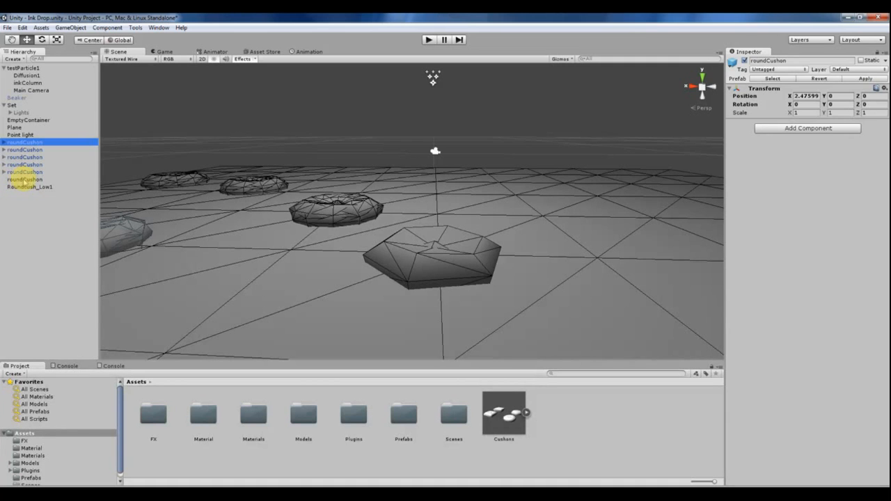
Parent the Roundcush_Low1 mesh under the empty roundCushon at the origin.
{"action": "left_click_drag", "start_coordinate": [233, 182], "coordinate": [432, 233], "text": "alt"}
{"action": "right_click_drag", "start_coordinate": [431, 233], "coordinate": [362, 230], "text": "alt"}
{"action": "left_click_drag", "start_coordinate": [362, 231], "coordinate": [289, 215], "text": "alt"}
{"action": "left_click", "coordinate": [26, 181]}
{"action": "left_click_drag", "start_coordinate": [487, 264], "coordinate": [380, 214], "text": "alt"}
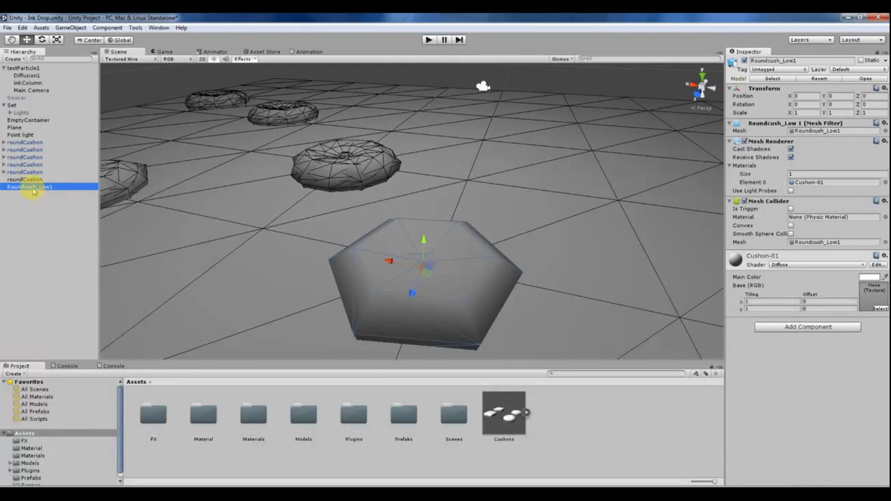
{"action": "left_click_drag", "start_coordinate": [33, 190], "coordinate": [27, 178]}
{"action": "left_click", "coordinate": [25, 180]}
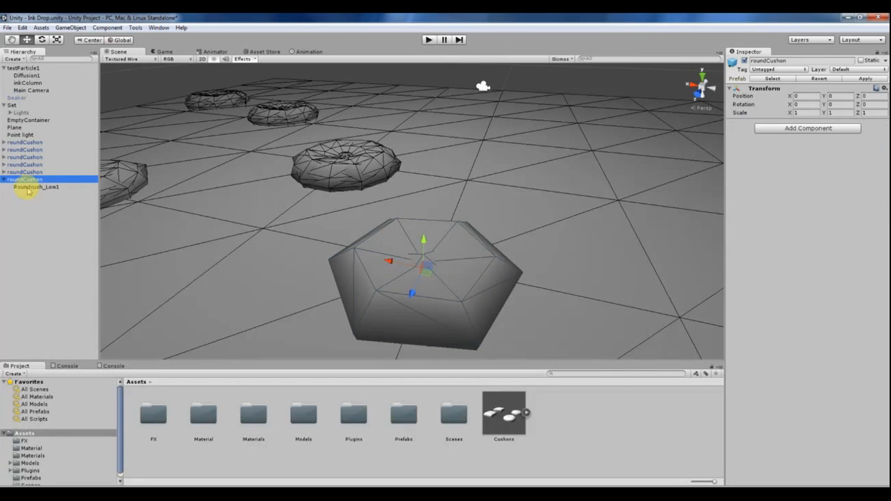
Examine the rebuilt roundCushon from several angles and compare the parent's pivot with that of its Roundcush_Low1 child.
{"action": "mouse_move", "coordinate": [342, 274]}
{"action": "left_mouse_down", "text": "alt"}
{"action": "mouse_move", "coordinate": [327, 207]}
{"action": "mouse_move", "coordinate": [349, 179]}
{"action": "mouse_move", "coordinate": [386, 213]}
{"action": "mouse_move", "coordinate": [392, 265]}
{"action": "mouse_move", "coordinate": [352, 374]}
{"action": "mouse_move", "coordinate": [336, 274]}
{"action": "left_mouse_up", "text": "alt"}
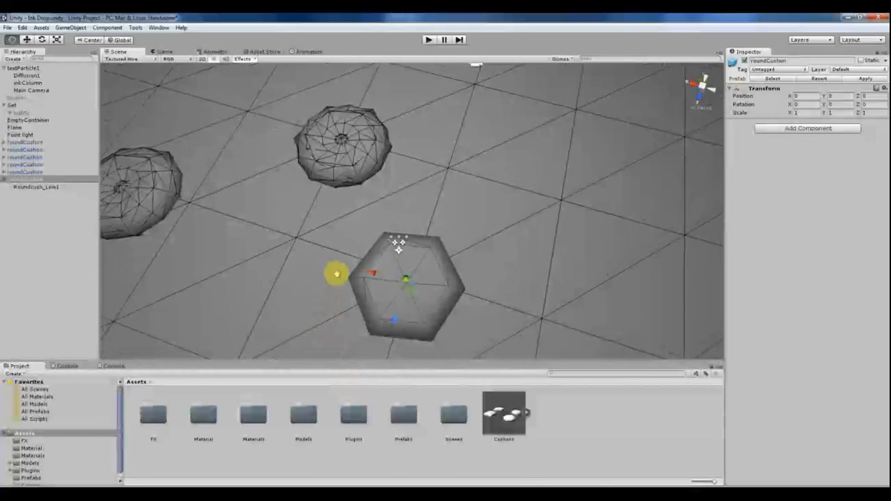
{"action": "left_click_drag", "start_coordinate": [398, 245], "coordinate": [542, 203], "text": "alt"}
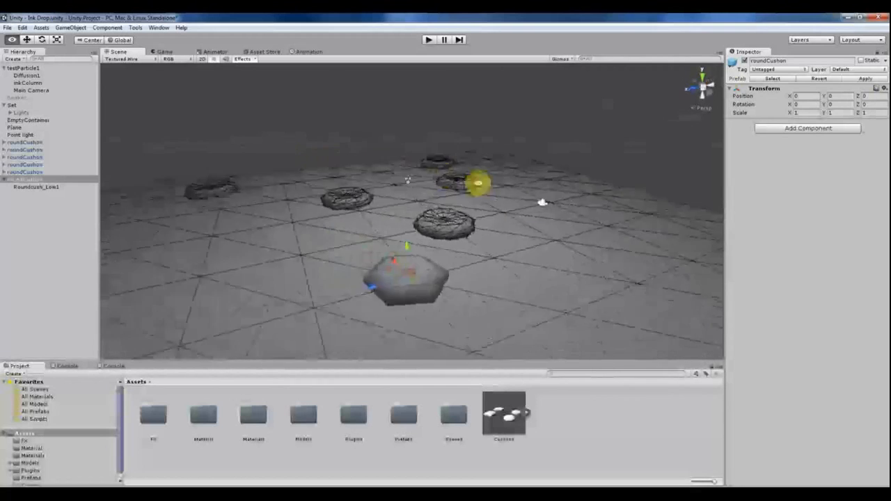
{"action": "left_click_drag", "start_coordinate": [477, 183], "coordinate": [491, 304], "text": "alt"}
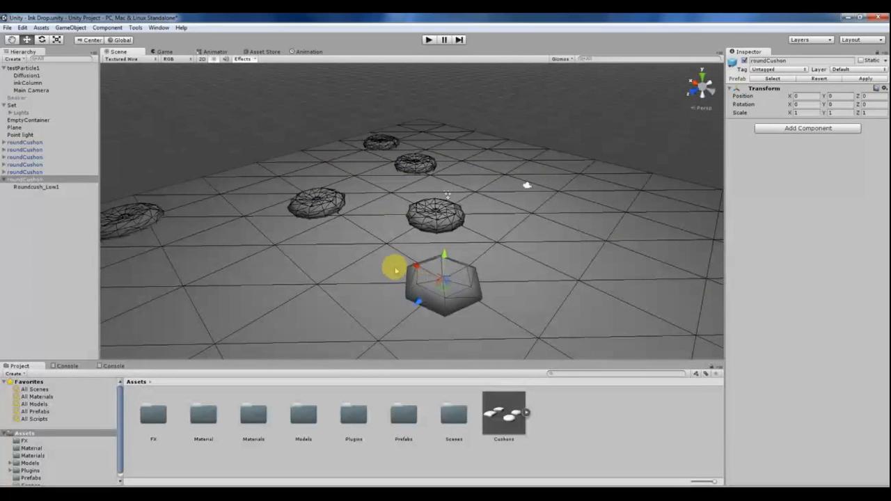
{"action": "left_click_drag", "start_coordinate": [395, 269], "coordinate": [529, 265], "text": "alt"}
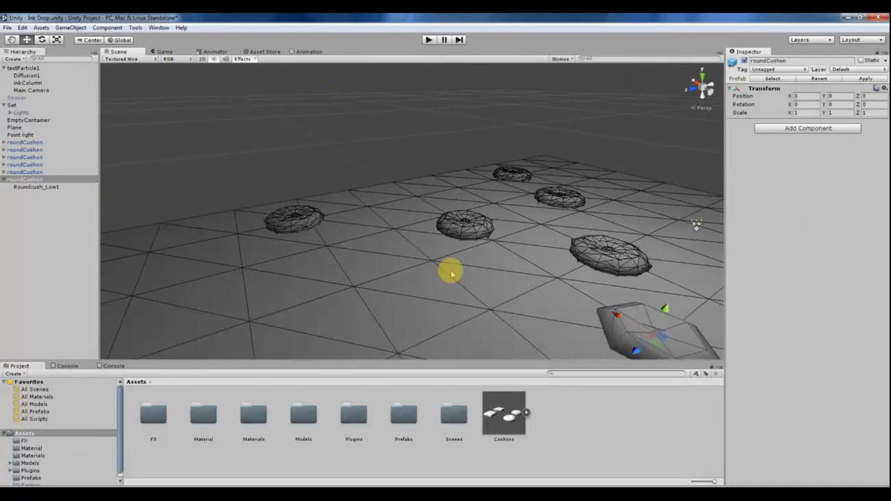
{"action": "left_click_drag", "start_coordinate": [603, 215], "coordinate": [352, 243], "text": "alt"}
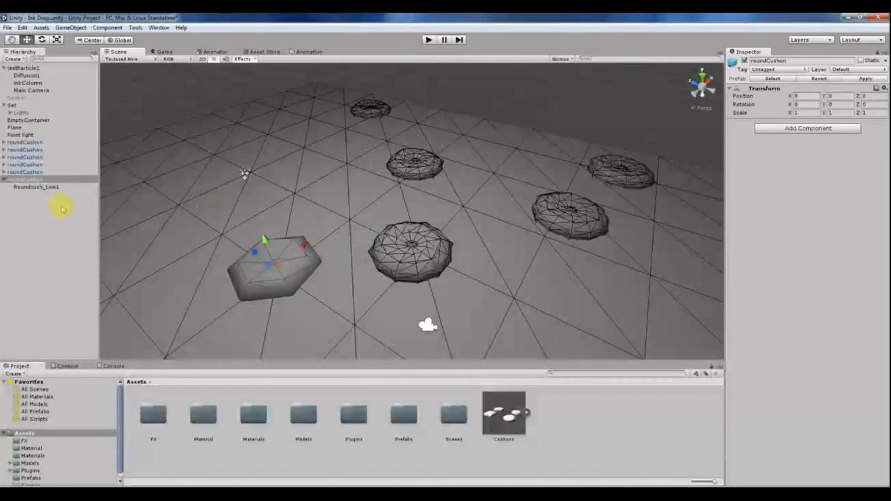
{"action": "left_click", "coordinate": [32, 187]}
{"action": "left_click", "coordinate": [24, 179]}
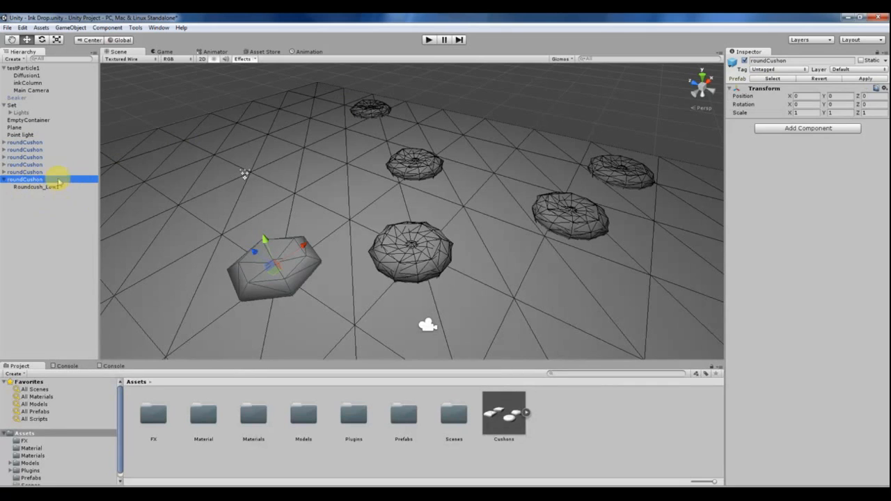
{"action": "left_click", "coordinate": [25, 188]}
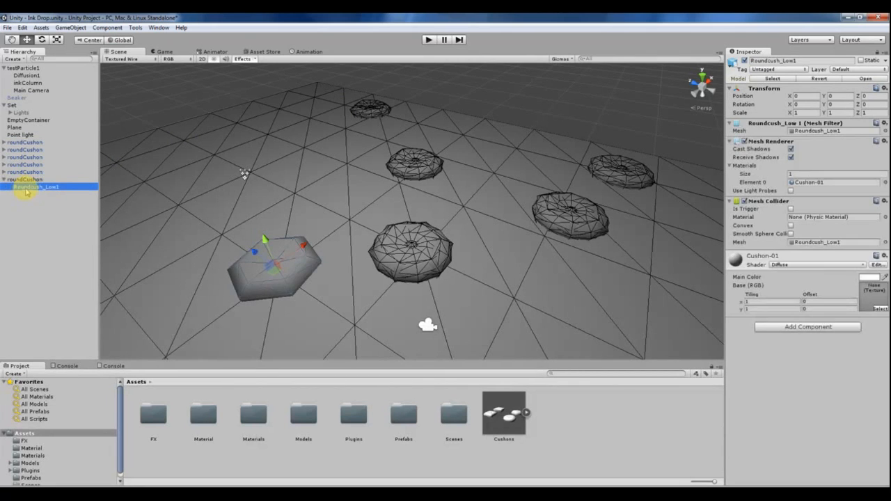
{"action": "left_click", "coordinate": [24, 179]}
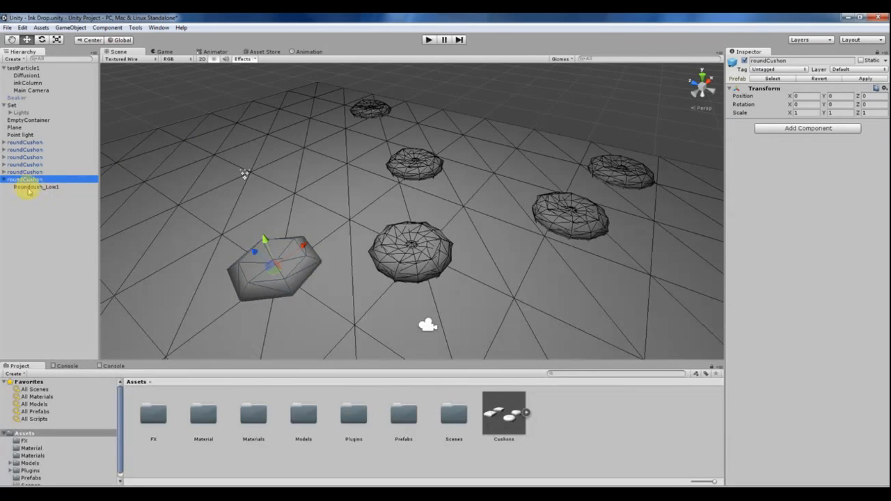
{"action": "left_click_drag", "start_coordinate": [281, 265], "coordinate": [233, 228], "text": "alt"}
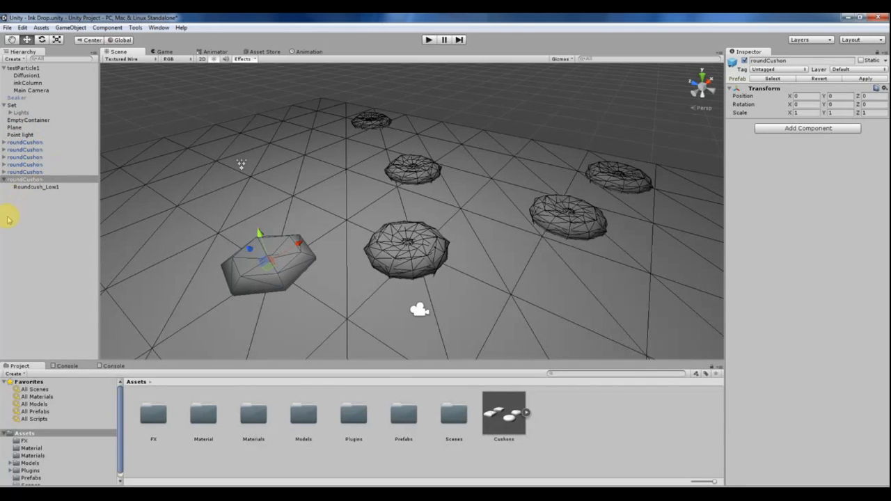
Select the low-poly roundCushon together with a neighbouring high-poly instance and compare their meshes up close.
{"action": "left_click", "coordinate": [31, 217]}
{"action": "left_click", "coordinate": [25, 179]}
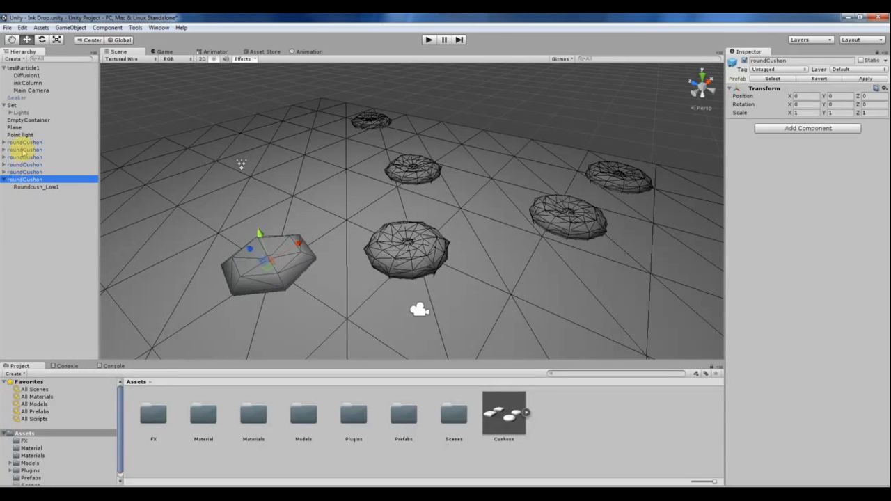
{"action": "left_click", "coordinate": [27, 172], "text": "ctrl"}
{"action": "left_click", "coordinate": [407, 245]}
{"action": "scroll", "coordinate": [408, 247], "scroll_direction": "up", "scroll_amount": 2}
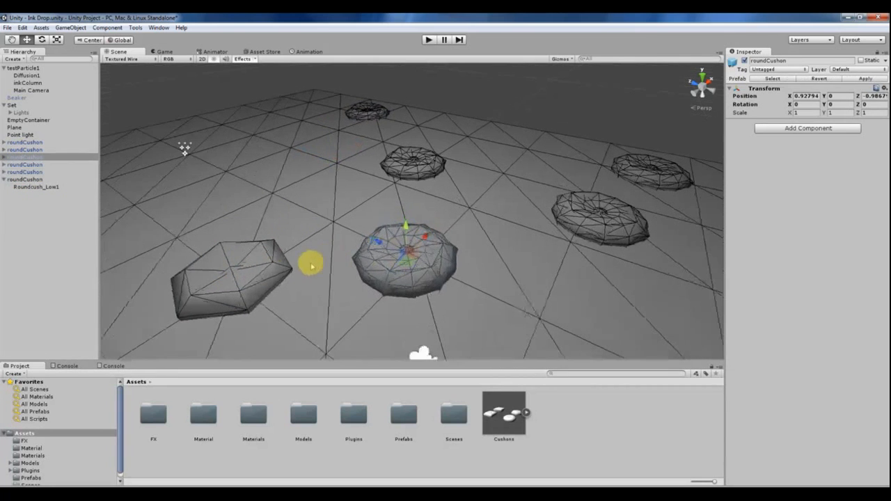
{"action": "left_click", "coordinate": [225, 275], "text": "shift"}
{"action": "middle_click_drag", "start_coordinate": [225, 275], "coordinate": [255, 251]}
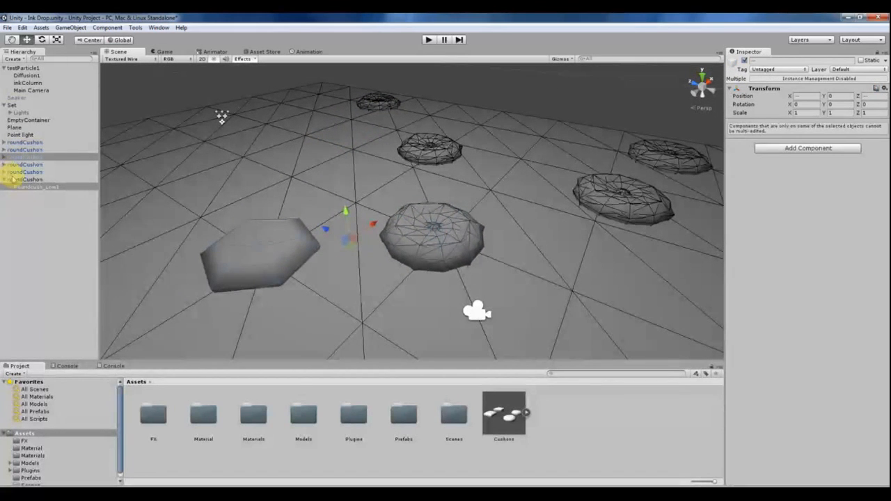
{"action": "left_click", "coordinate": [25, 179]}
{"action": "left_click", "coordinate": [25, 158], "text": "shift"}
{"action": "left_click", "coordinate": [23, 158]}
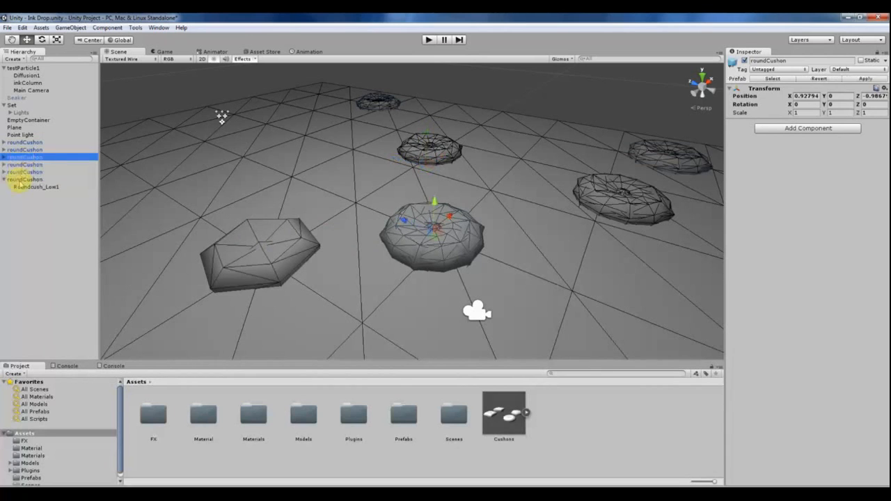
{"action": "left_click", "coordinate": [25, 180], "text": "ctrl"}
{"action": "left_click_drag", "start_coordinate": [267, 271], "coordinate": [508, 219], "text": "alt"}
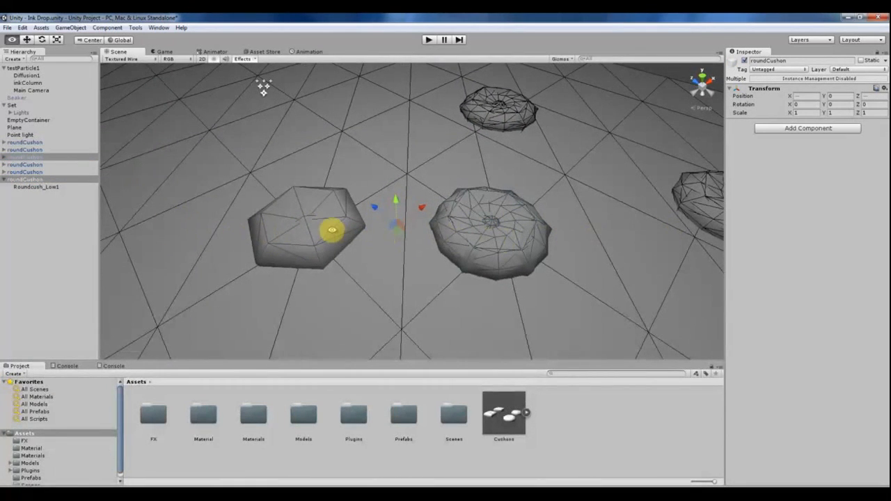
{"action": "right_click_drag", "start_coordinate": [333, 231], "coordinate": [412, 206], "text": "alt"}
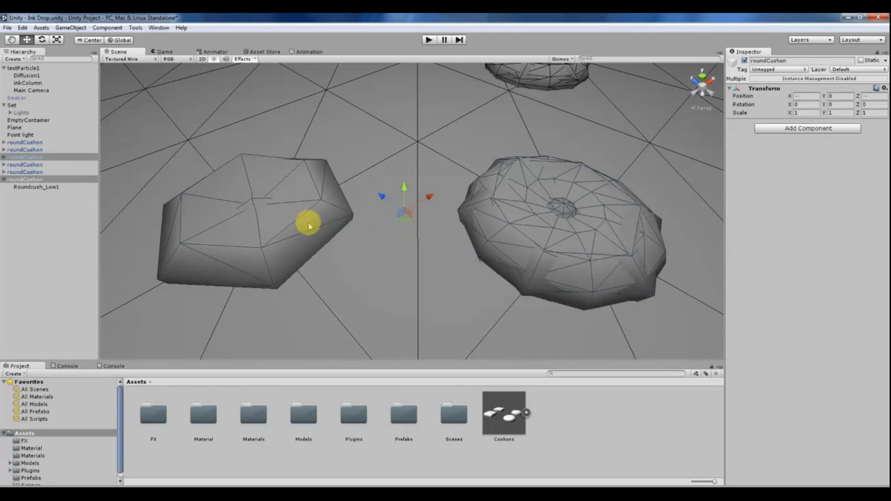
{"action": "mouse_move", "coordinate": [378, 238]}
{"action": "middle_mouse_down"}
{"action": "mouse_move", "coordinate": [364, 229]}
{"action": "mouse_move", "coordinate": [379, 228]}
{"action": "middle_mouse_up"}
{"action": "left_click_drag", "start_coordinate": [379, 227], "coordinate": [430, 238], "text": "alt"}
{"action": "right_click_drag", "start_coordinate": [430, 238], "coordinate": [452, 238], "text": "alt"}
{"action": "mouse_move", "coordinate": [453, 238]}
{"action": "left_mouse_down", "text": "alt"}
{"action": "mouse_move", "coordinate": [478, 231]}
{"action": "mouse_move", "coordinate": [459, 231]}
{"action": "left_mouse_up", "text": "alt"}
Apply the low-poly roundCushon's changes to its prefab.
{"action": "left_click", "coordinate": [36, 200]}
{"action": "left_click", "coordinate": [28, 179]}
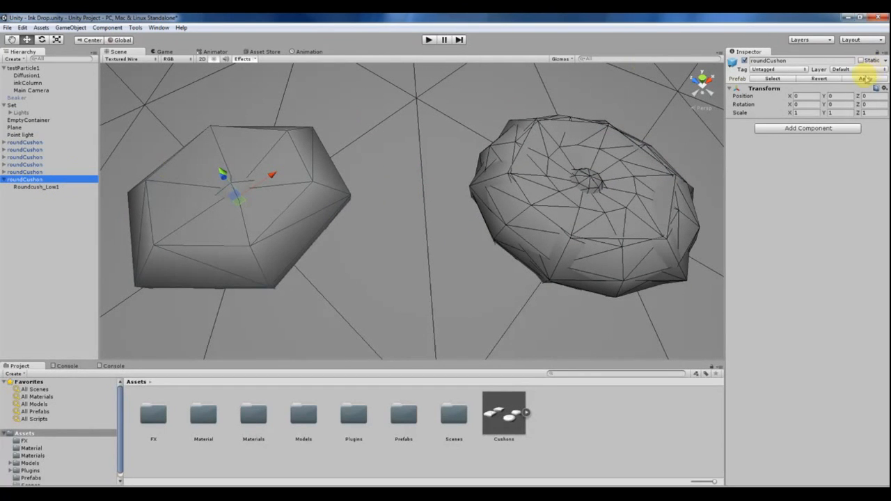
{"action": "left_click", "coordinate": [865, 78]}
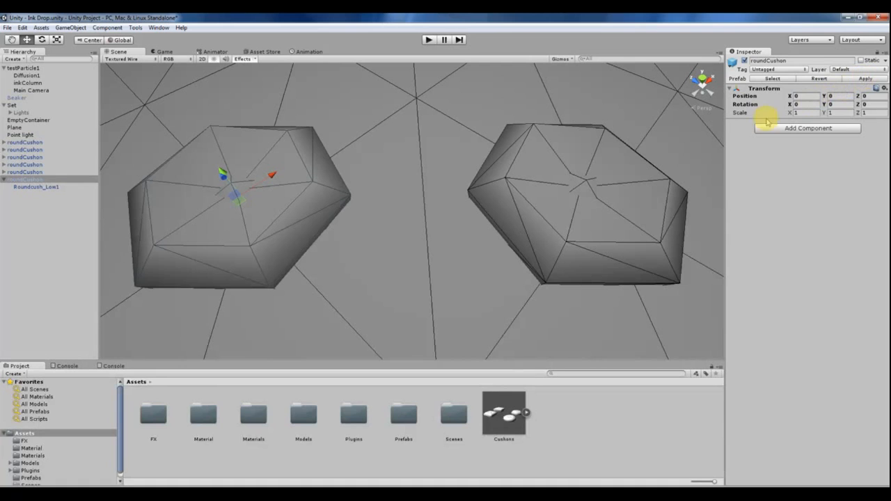
Review all the cushions in the scene and expand the other roundCushon instances to show their child meshes.
{"action": "scroll", "coordinate": [492, 184], "scroll_direction": "down", "scroll_amount": 15}
{"action": "middle_click_drag", "start_coordinate": [433, 204], "coordinate": [340, 279]}
{"action": "left_click_drag", "start_coordinate": [341, 278], "coordinate": [239, 275], "text": "alt"}
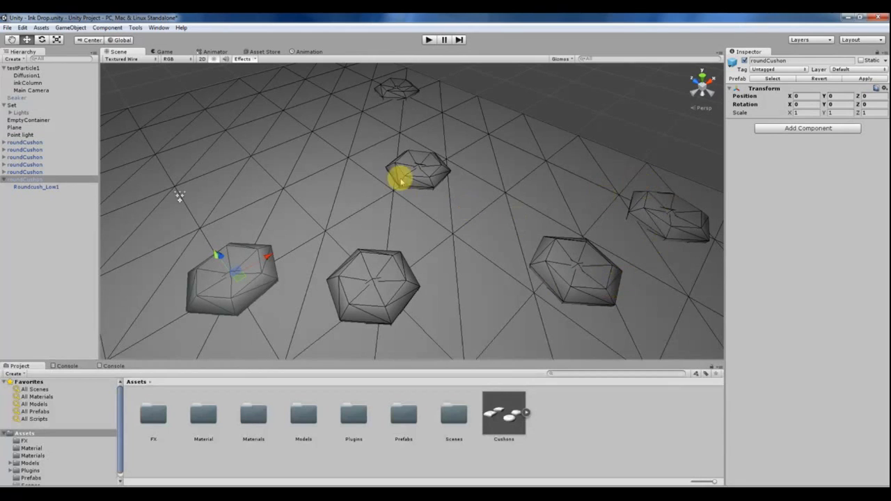
{"action": "left_click", "coordinate": [4, 172]}
{"action": "left_click", "coordinate": [4, 164]}
{"action": "left_click", "coordinate": [4, 157]}
{"action": "left_click", "coordinate": [4, 149]}
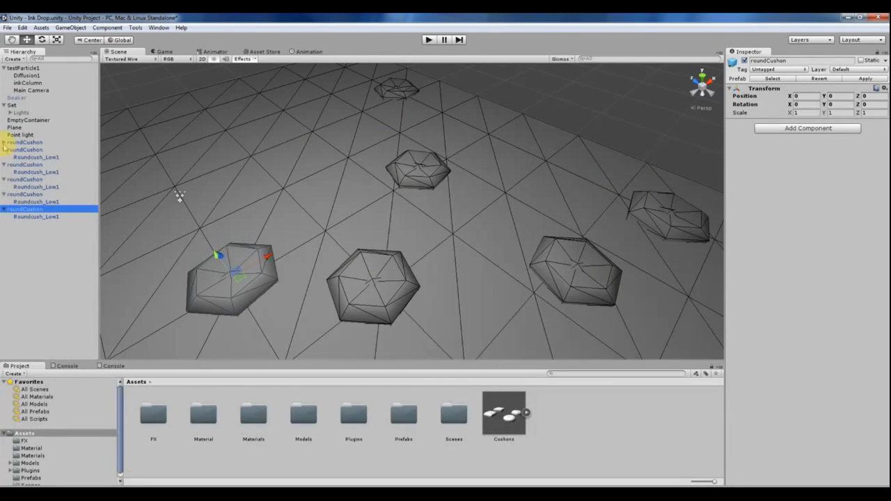
{"action": "left_click", "coordinate": [4, 143]}
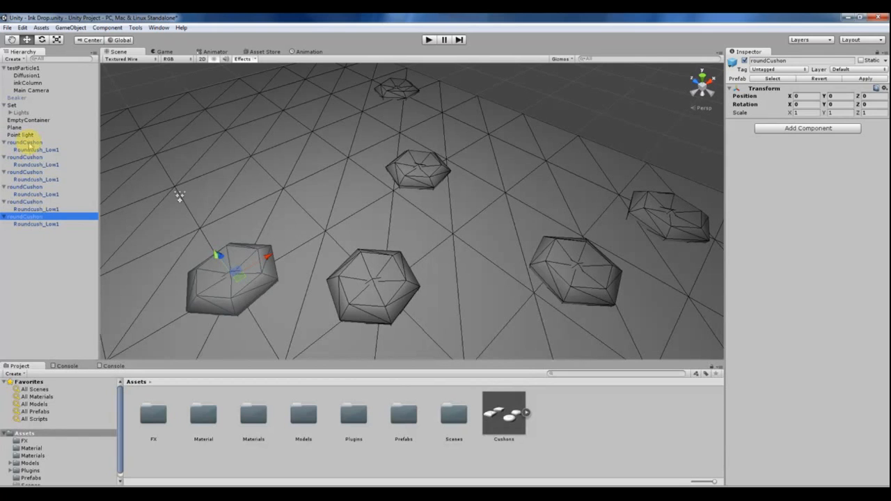
Inspect the edited roundCushon and its Roundcush_Low1 child, comparing them with the other cushion instances.
{"action": "left_click", "coordinate": [34, 225]}
{"action": "left_click", "coordinate": [28, 217]}
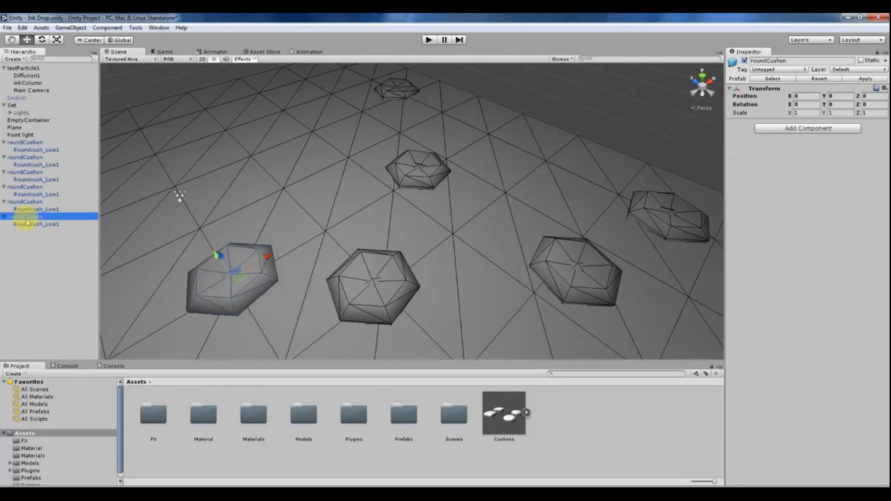
{"action": "left_click", "coordinate": [36, 224]}
{"action": "left_click_drag", "start_coordinate": [197, 275], "coordinate": [213, 265], "text": "alt"}
{"action": "left_click_drag", "start_coordinate": [183, 195], "coordinate": [184, 217], "text": "alt"}
{"action": "left_click_drag", "start_coordinate": [334, 247], "coordinate": [525, 179], "text": "alt"}
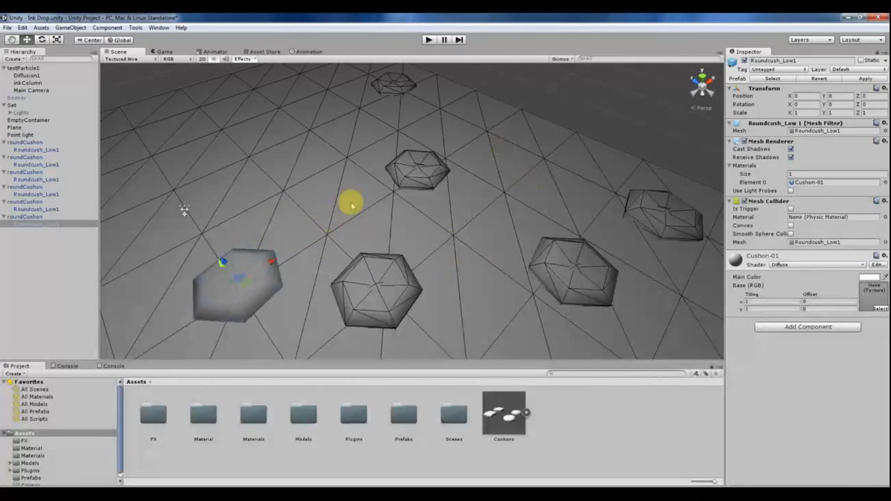
{"action": "left_click_drag", "start_coordinate": [183, 209], "coordinate": [159, 199], "text": "alt"}
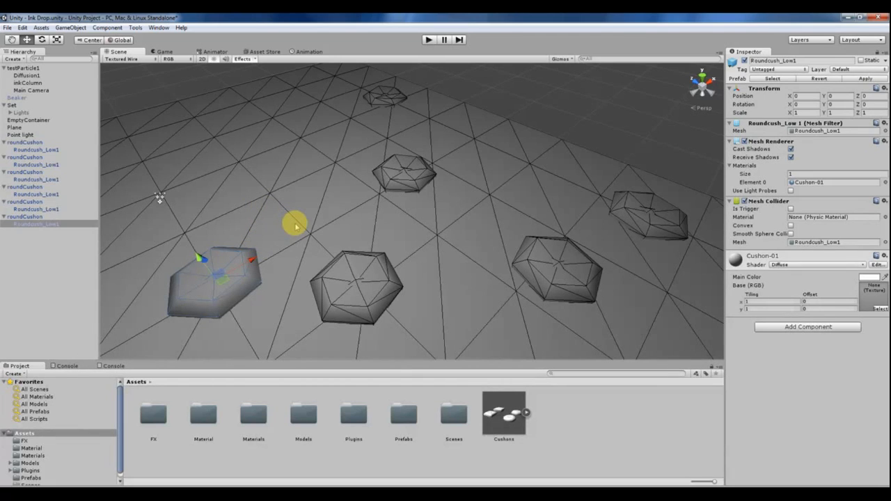
{"action": "left_click_drag", "start_coordinate": [205, 225], "coordinate": [178, 222], "text": "alt"}
{"action": "left_click", "coordinate": [20, 218]}
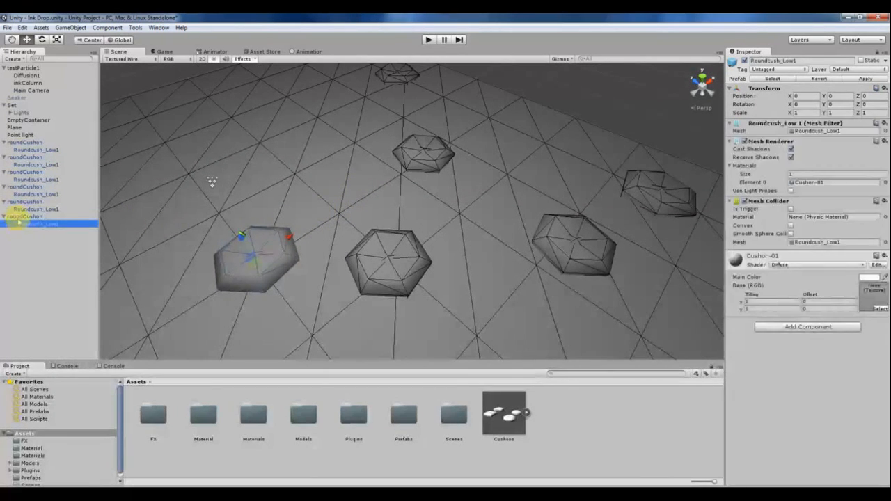
{"action": "middle_click_drag", "start_coordinate": [374, 132], "coordinate": [360, 151]}
{"action": "left_click_drag", "start_coordinate": [360, 151], "coordinate": [360, 132], "text": "alt"}
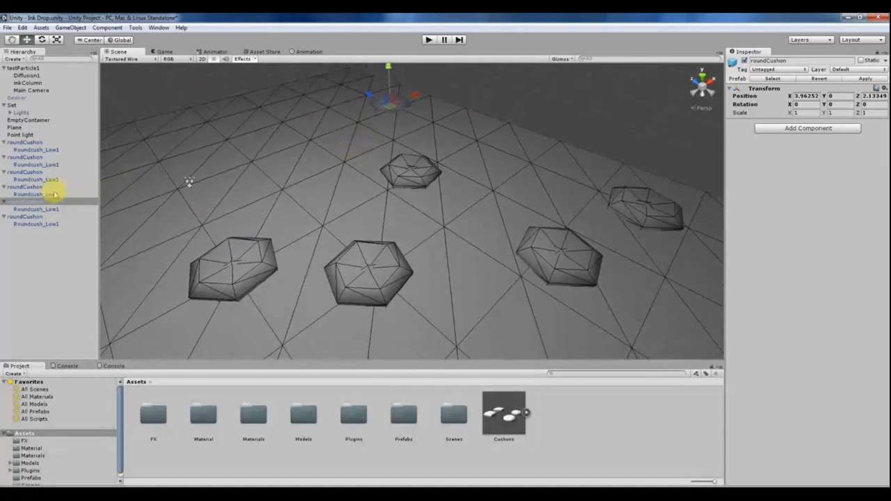
{"action": "left_click", "coordinate": [25, 217]}
{"action": "left_click", "coordinate": [31, 223]}
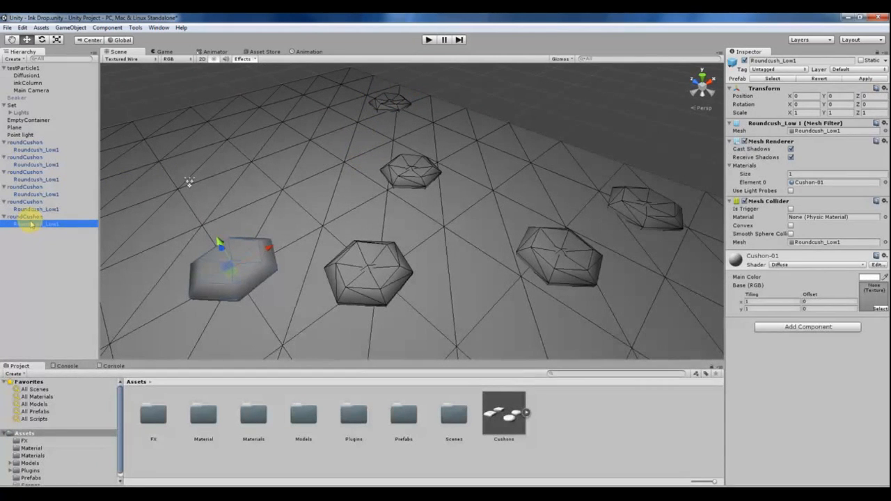
{"action": "key", "text": "Up"}
{"action": "key", "text": "Up"}
{"action": "key", "text": "Up"}
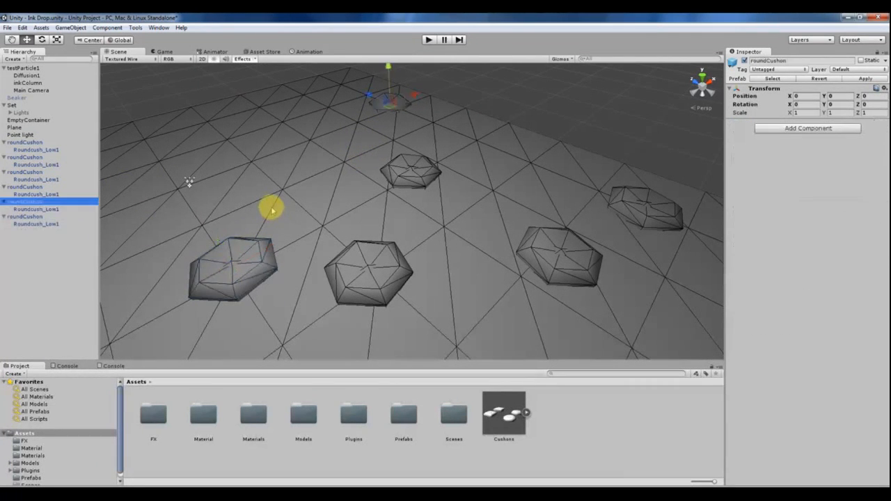
{"action": "key", "text": "Down"}
{"action": "key", "text": "Down"}
{"action": "key", "text": "Down"}
Undo the recent edits back past the parenting of Roundcush_Low1 under roundCushon and the removal of the Cushons model.
{"action": "key", "text": "ctrl+z"}
{"action": "key", "text": "ctrl+z"}
{"action": "key", "text": "ctrl+z"}
{"action": "key", "text": "ctrl+z"}
{"action": "key", "text": "ctrl+z"}
{"action": "key", "text": "ctrl+z"}
{"action": "key", "text": "ctrl+z"}
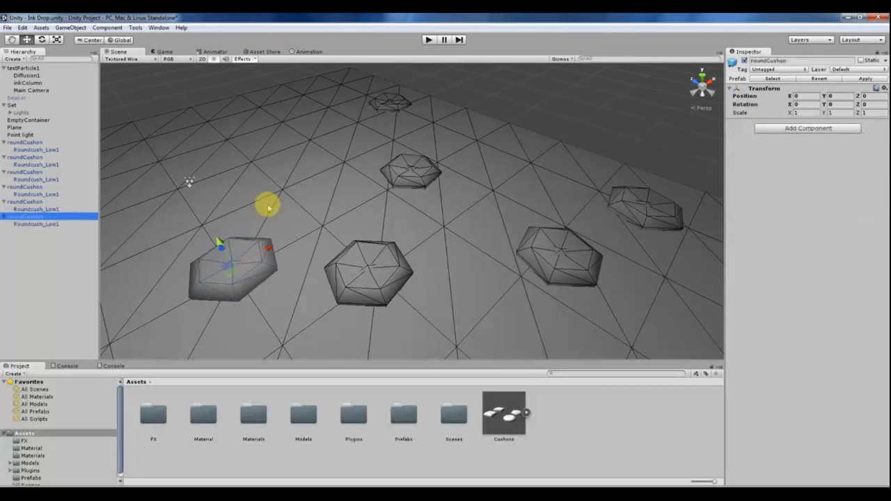
{"action": "key", "text": "ctrl+z"}
{"action": "key", "text": "ctrl+z"}
{"action": "key", "text": "ctrl+z"}
{"action": "key", "text": "ctrl+z"}
{"action": "key", "text": "ctrl+z"}
{"action": "key", "text": "ctrl+z"}
{"action": "key", "text": "ctrl+z"}
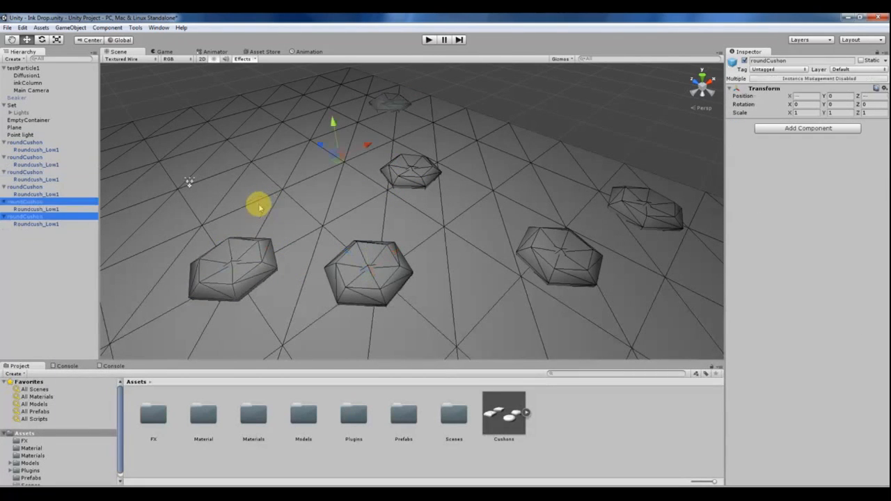
{"action": "left_click", "coordinate": [49, 237]}
{"action": "key", "text": "ctrl+z"}
{"action": "key", "text": "ctrl+z"}
{"action": "key", "text": "ctrl+z"}
{"action": "key", "text": "ctrl+z"}
{"action": "key", "text": "ctrl+z"}
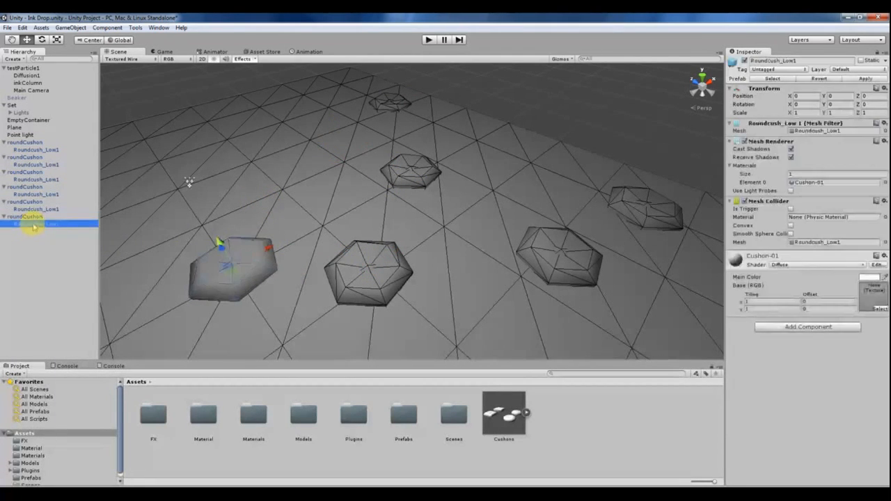
{"action": "key", "text": "ctrl+z"}
{"action": "key", "text": "ctrl+z"}
{"action": "key", "text": "ctrl+z"}
{"action": "key", "text": "ctrl+z"}
{"action": "key", "text": "ctrl+z"}
{"action": "key", "text": "ctrl+z"}
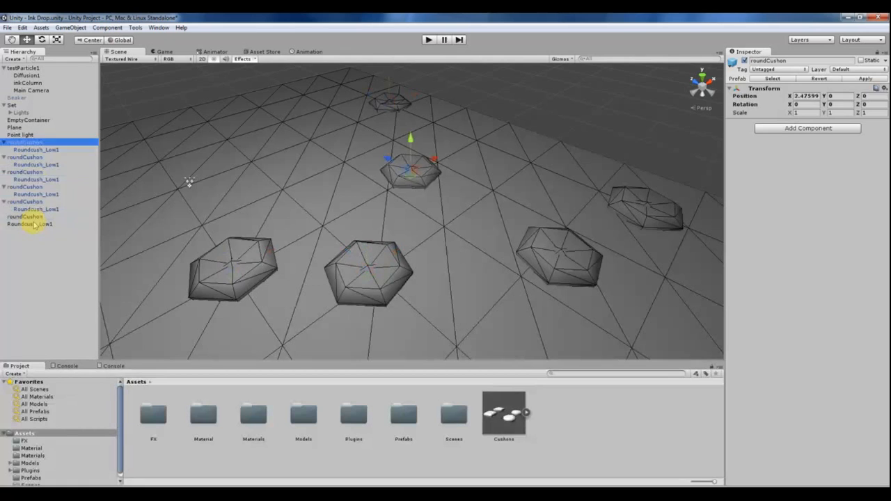
{"action": "key", "text": "ctrl+z"}
{"action": "key", "text": "ctrl+z"}
{"action": "key", "text": "ctrl+z"}
{"action": "key", "text": "ctrl+z"}
{"action": "key", "text": "ctrl+z"}
{"action": "key", "text": "ctrl+z"}
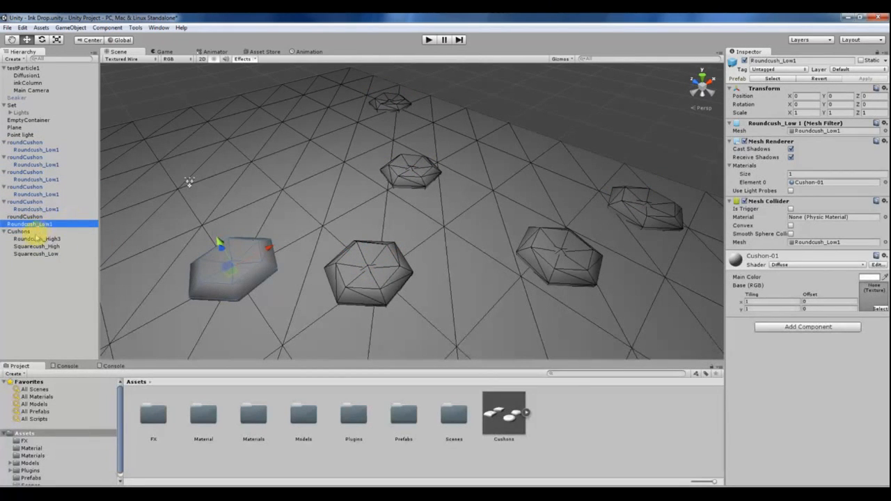
{"action": "key", "text": "ctrl+z"}
{"action": "key", "text": "ctrl+z"}
{"action": "key", "text": "ctrl+z"}
{"action": "key", "text": "ctrl+z"}
{"action": "key", "text": "ctrl+z"}
{"action": "key", "text": "ctrl+z"}
{"action": "key", "text": "ctrl+z"}
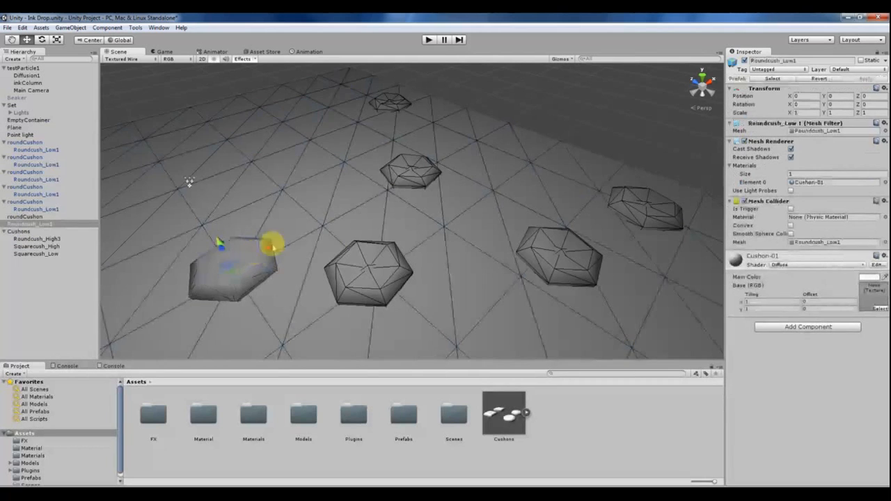
Compare the detached Roundcush_Low1 with the neighbouring roundCushon instances by selecting them alternately.
{"action": "left_click", "coordinate": [27, 201]}
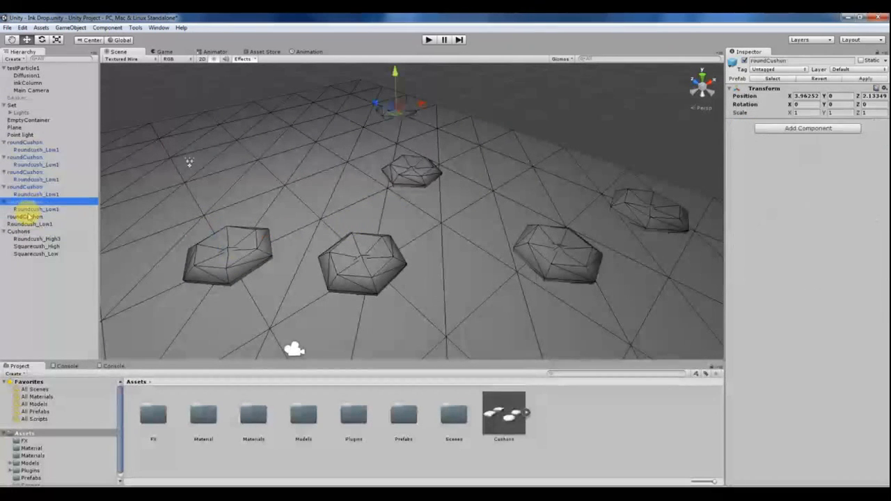
{"action": "left_click", "coordinate": [235, 240]}
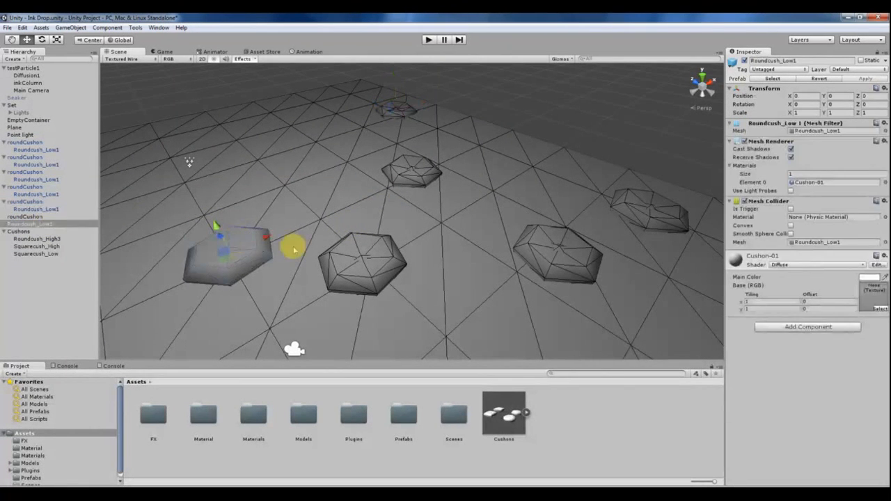
{"action": "left_click", "coordinate": [369, 257]}
{"action": "left_click", "coordinate": [244, 248]}
{"action": "left_click", "coordinate": [335, 257]}
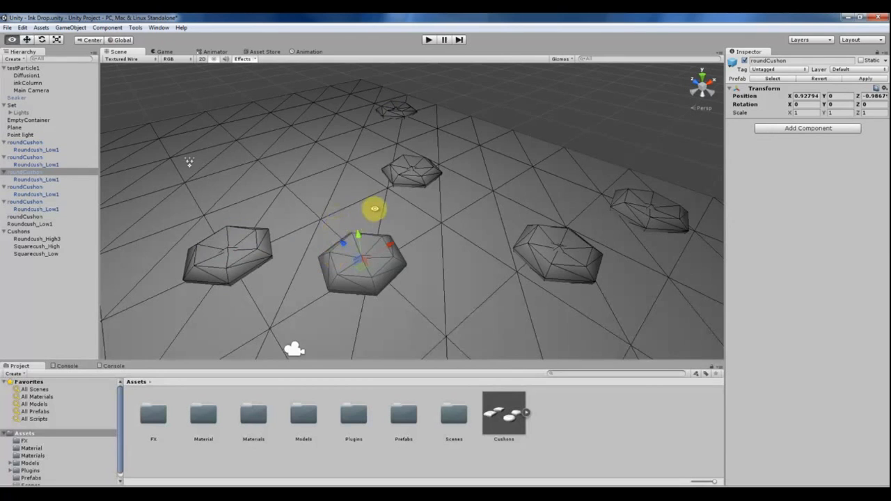
{"action": "scroll", "coordinate": [369, 211], "scroll_direction": "down", "scroll_amount": 1}
Revert the detached Roundcush_Low1 to its prefab.
{"action": "left_click", "coordinate": [210, 251]}
{"action": "left_click_drag", "start_coordinate": [210, 252], "coordinate": [352, 186], "text": "alt"}
{"action": "left_click_drag", "start_coordinate": [330, 85], "coordinate": [222, 103], "text": "alt"}
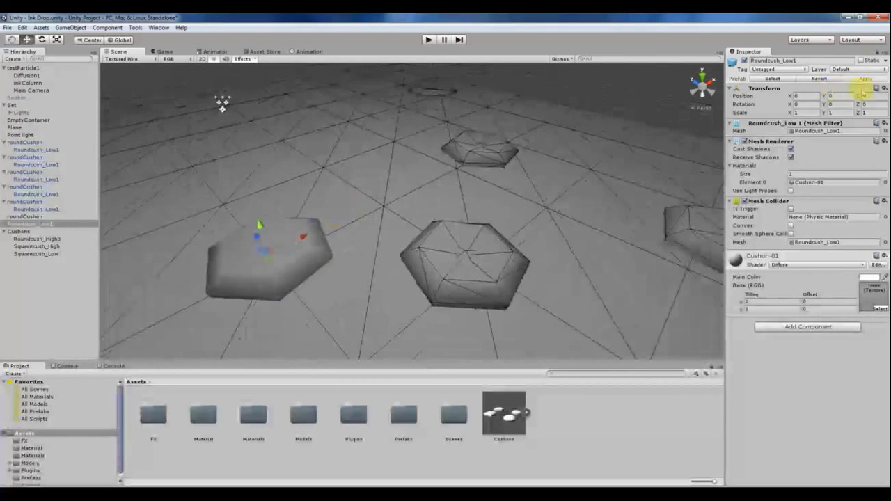
{"action": "left_click_drag", "start_coordinate": [538, 154], "coordinate": [353, 199], "text": "alt"}
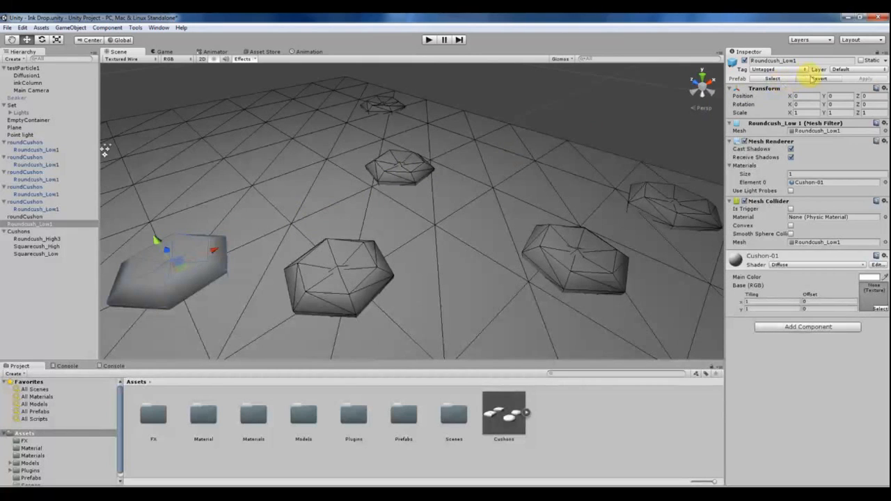
{"action": "left_click", "coordinate": [815, 78]}
{"action": "left_click", "coordinate": [34, 224]}
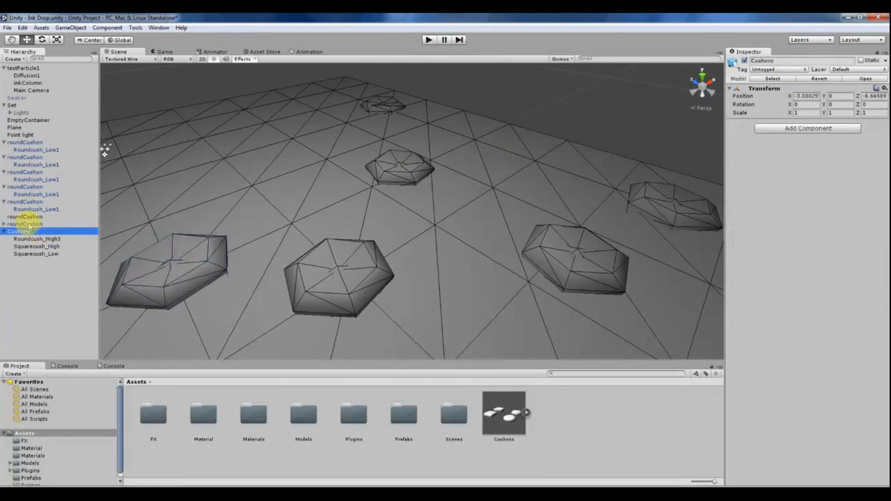
Check the reverted cushion against the other instances and select its Roundcush_Low1 mesh in the scene.
{"action": "left_click_drag", "start_coordinate": [304, 284], "coordinate": [372, 265], "text": "alt"}
{"action": "left_click", "coordinate": [371, 266]}
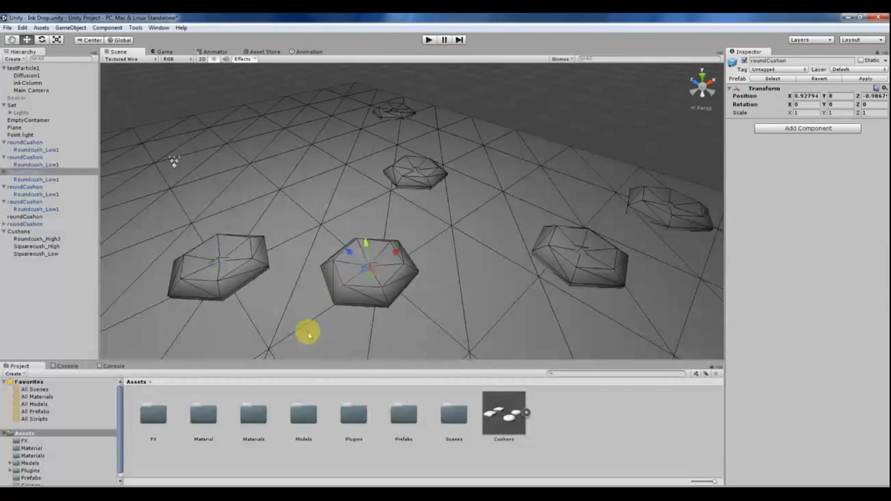
{"action": "left_click", "coordinate": [21, 195]}
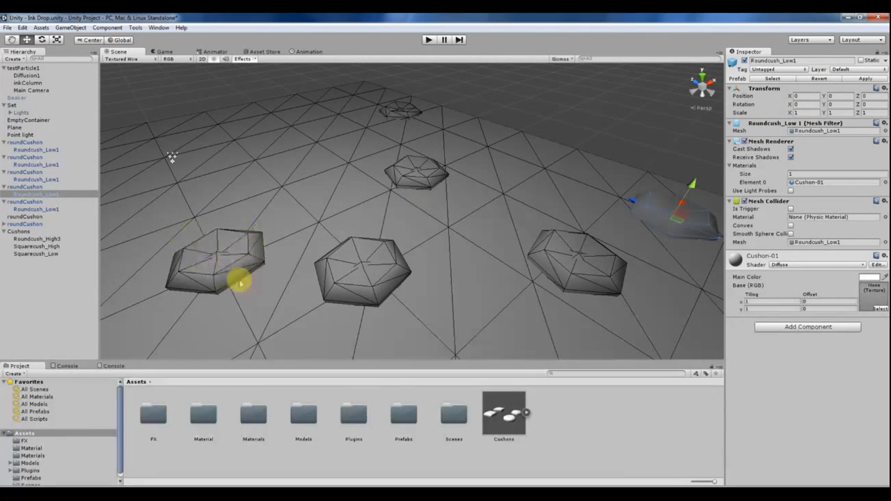
{"action": "scroll", "coordinate": [195, 243], "scroll_direction": "up", "scroll_amount": 3}
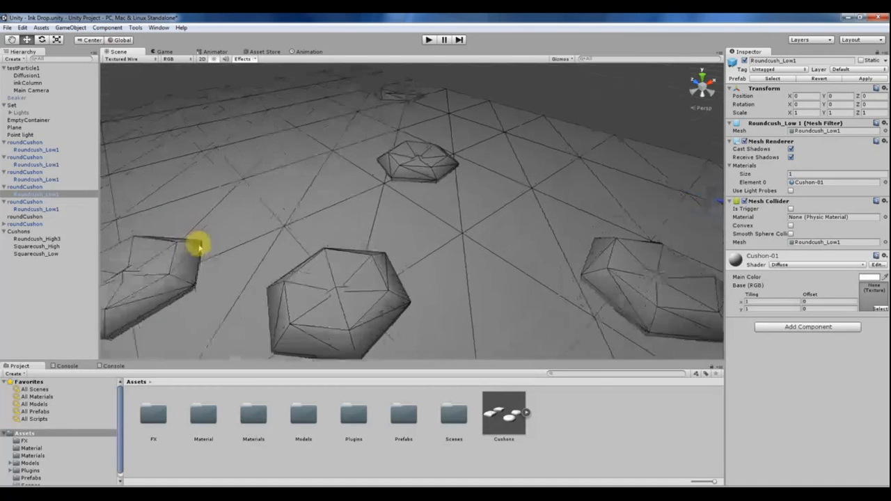
{"action": "scroll", "coordinate": [202, 255], "scroll_direction": "down", "scroll_amount": 4}
{"action": "left_click", "coordinate": [243, 259]}
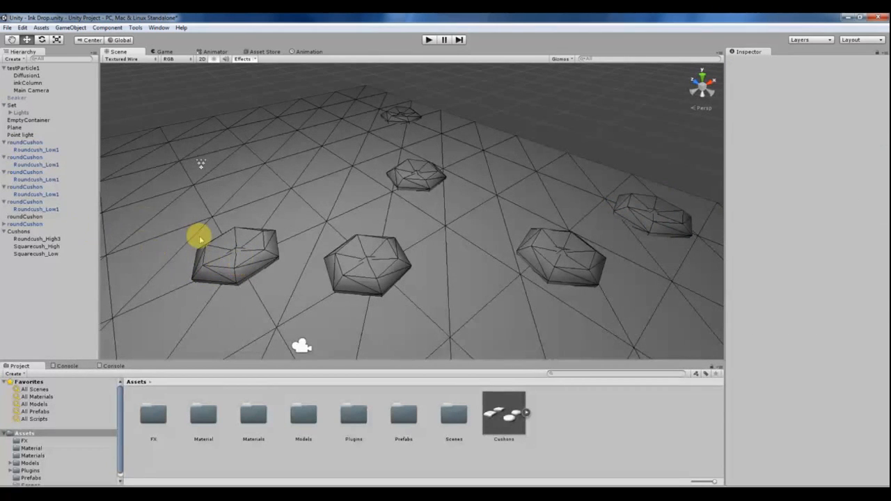
{"action": "left_click", "coordinate": [209, 247]}
{"action": "left_click", "coordinate": [223, 255]}
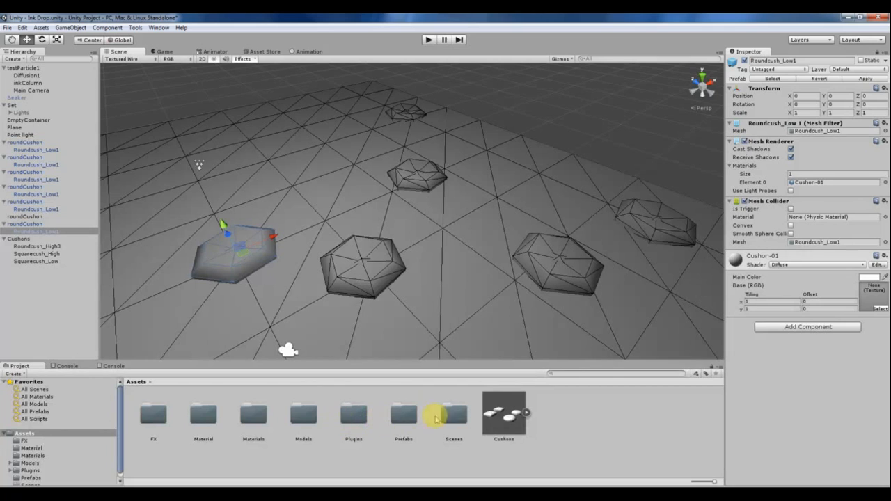
Inspect the roundCushon prefab and its nested Roundcush_Low1 mesh in the Prefabs folder.
{"action": "double_click", "coordinate": [401, 417]}
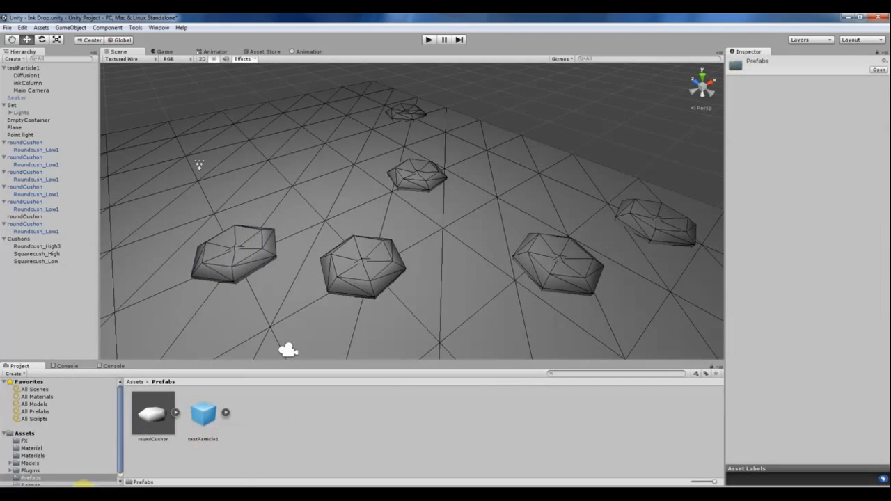
{"action": "left_click", "coordinate": [154, 425]}
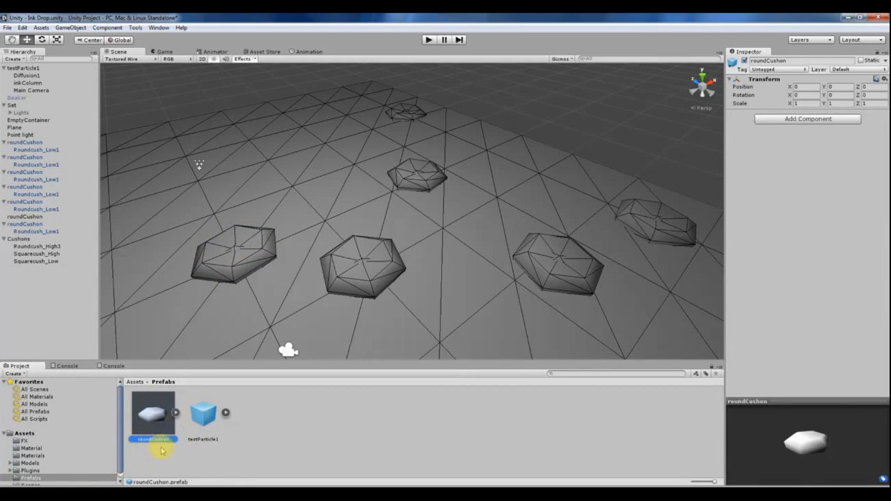
{"action": "left_click", "coordinate": [220, 448]}
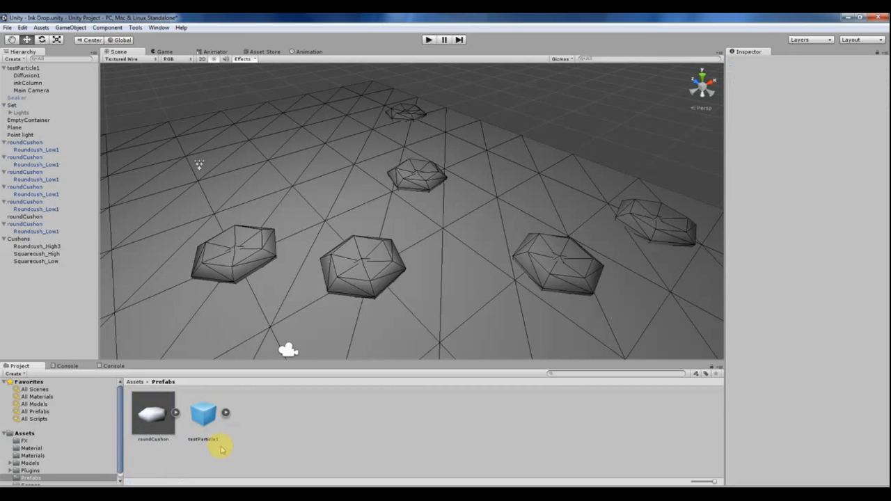
{"action": "left_click", "coordinate": [141, 422]}
{"action": "left_click", "coordinate": [175, 413]}
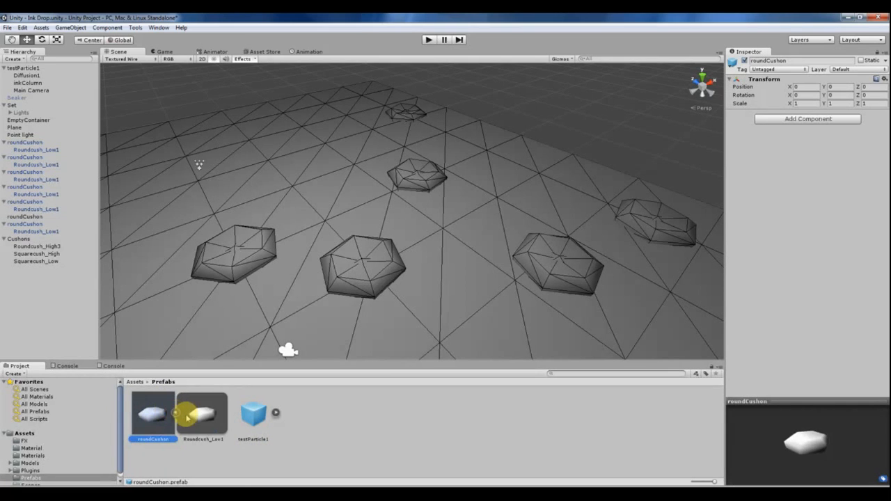
{"action": "left_click", "coordinate": [198, 414]}
{"action": "left_click", "coordinate": [151, 413]}
{"action": "left_click", "coordinate": [174, 412]}
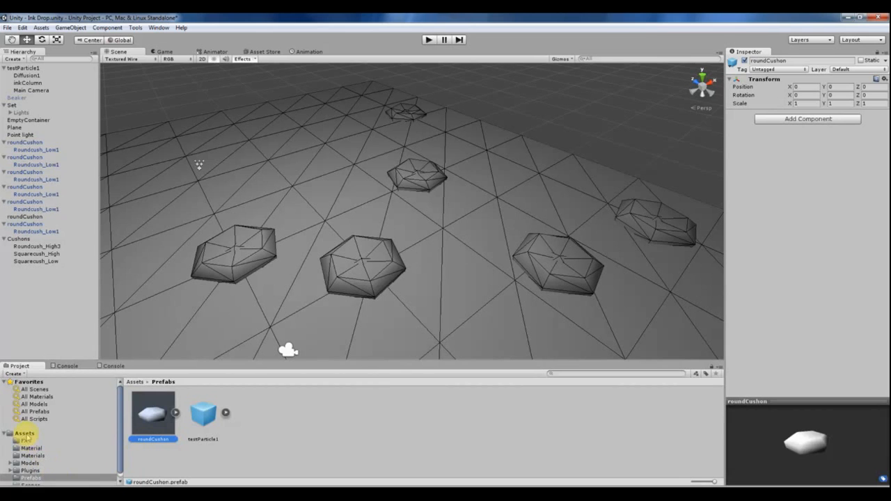
Examine the roundCushon instances on the plane from several angles, focusing on one of the placed cushions.
{"action": "scroll", "coordinate": [25, 444], "scroll_direction": "down", "scroll_amount": 1}
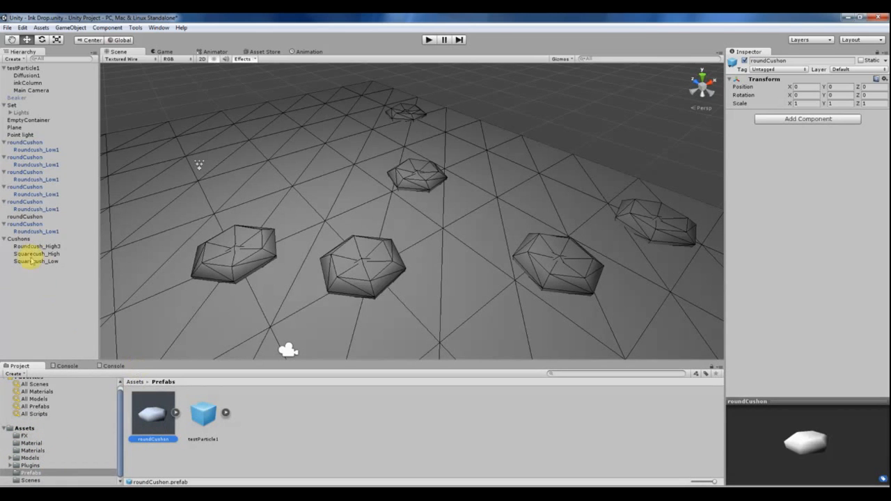
{"action": "middle_click_drag", "start_coordinate": [450, 226], "coordinate": [409, 245]}
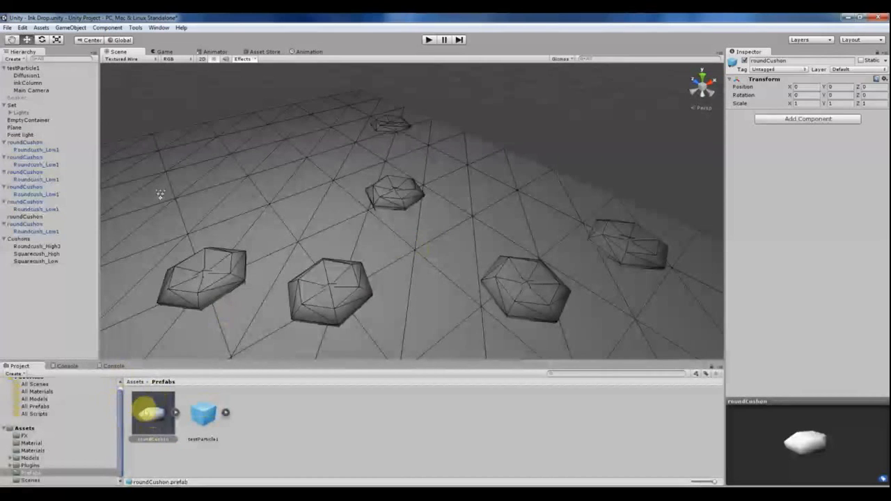
{"action": "left_click_drag", "start_coordinate": [146, 410], "coordinate": [171, 417]}
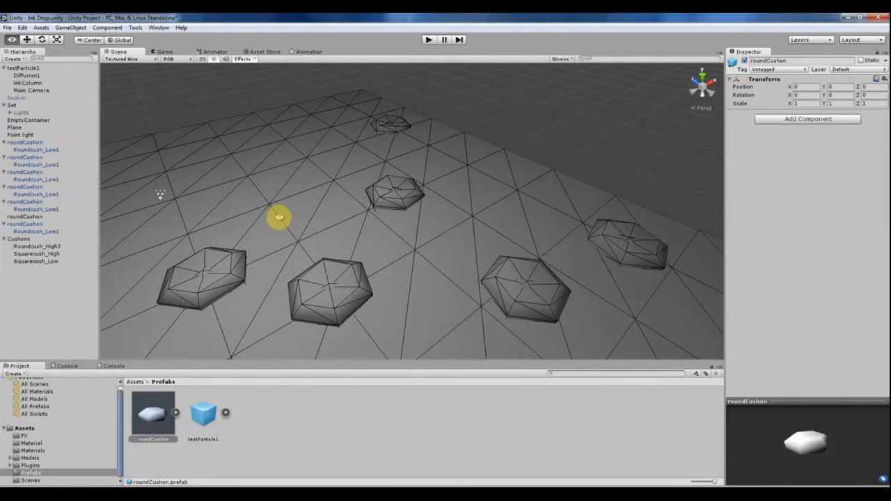
{"action": "left_click_drag", "start_coordinate": [160, 195], "coordinate": [337, 282], "text": "alt"}
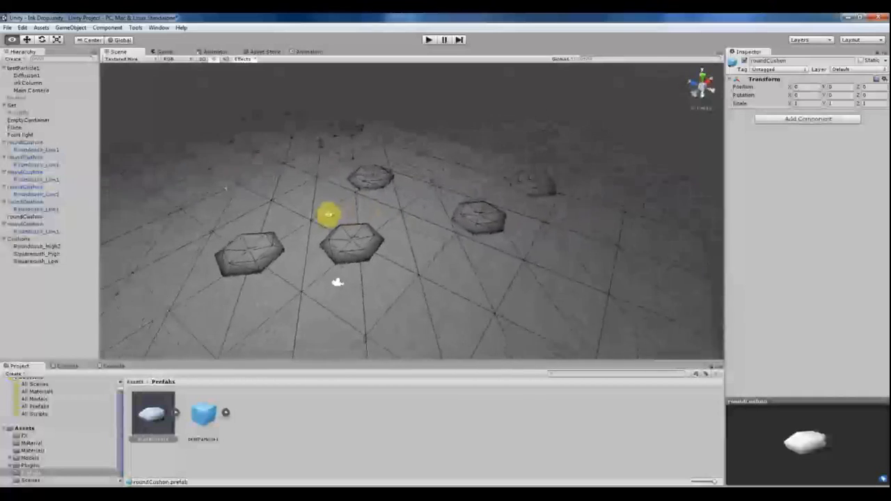
{"action": "left_click_drag", "start_coordinate": [328, 214], "coordinate": [215, 230], "text": "alt"}
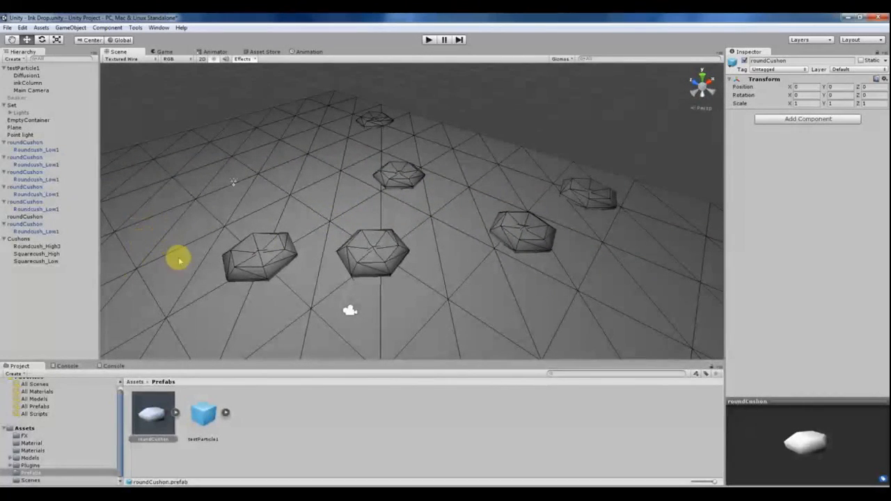
{"action": "left_click_drag", "start_coordinate": [179, 262], "coordinate": [453, 106], "text": "alt"}
{"action": "left_click", "coordinate": [311, 223]}
{"action": "left_click", "coordinate": [397, 185]}
{"action": "scroll", "coordinate": [386, 183], "scroll_direction": "up", "scroll_amount": 3}
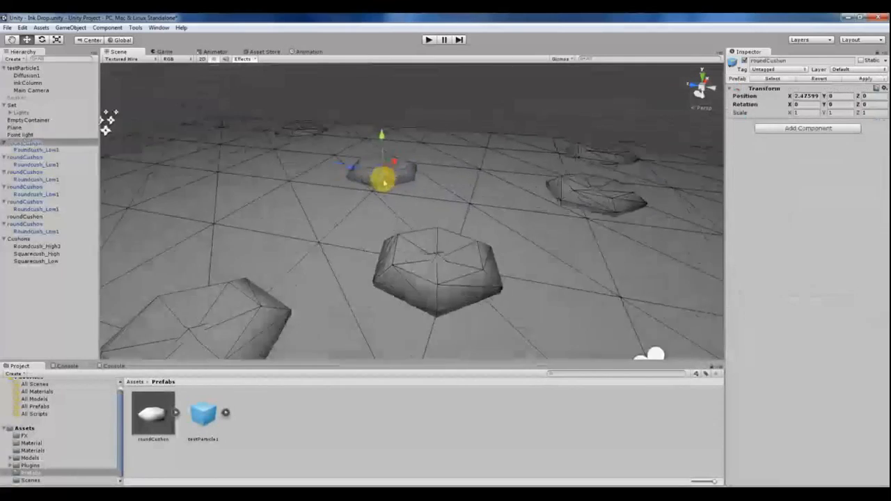
{"action": "key", "text": "f"}
{"action": "scroll", "coordinate": [378, 211], "scroll_direction": "down", "scroll_amount": 5}
{"action": "mouse_move", "coordinate": [378, 211]}
{"action": "left_mouse_down", "text": "alt"}
{"action": "mouse_move", "coordinate": [674, 267]}
{"action": "mouse_move", "coordinate": [362, 245]}
{"action": "mouse_move", "coordinate": [417, 165]}
{"action": "mouse_move", "coordinate": [309, 191]}
{"action": "mouse_move", "coordinate": [285, 208]}
{"action": "mouse_move", "coordinate": [353, 197]}
{"action": "mouse_move", "coordinate": [447, 218]}
{"action": "left_mouse_up", "text": "alt"}
{"action": "left_click", "coordinate": [285, 209]}
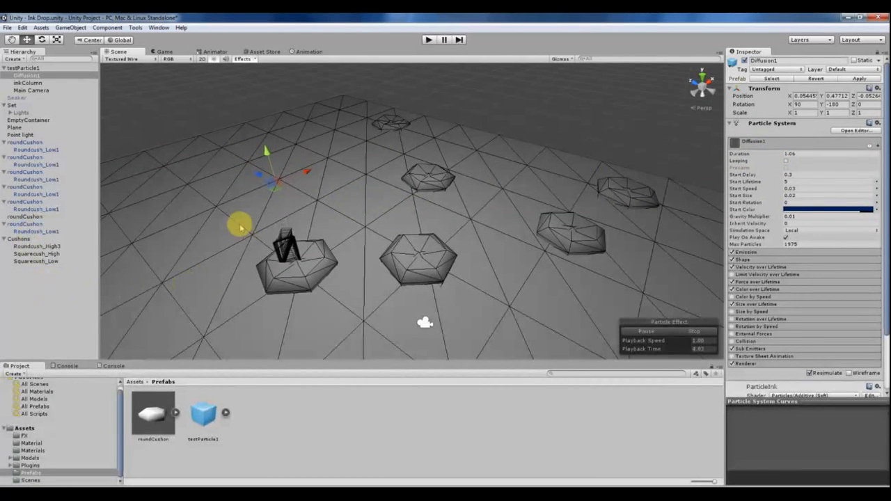
{"action": "left_click", "coordinate": [193, 91]}
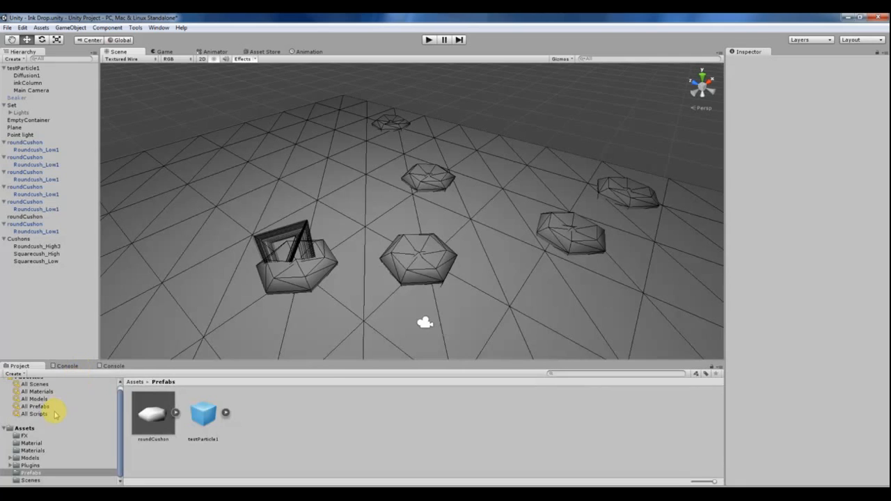
Return to the root Assets folder of the project.
{"action": "scroll", "coordinate": [56, 415], "scroll_direction": "up", "scroll_amount": 1}
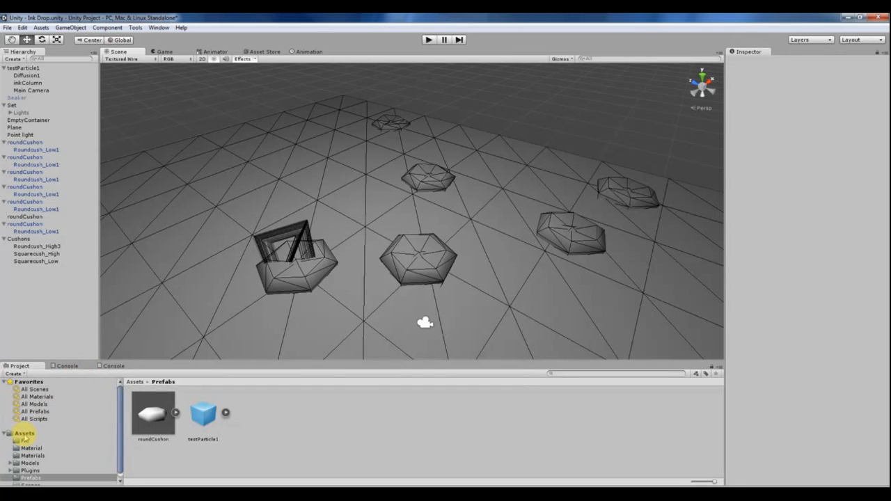
{"action": "scroll", "coordinate": [25, 440], "scroll_direction": "down", "scroll_amount": 1}
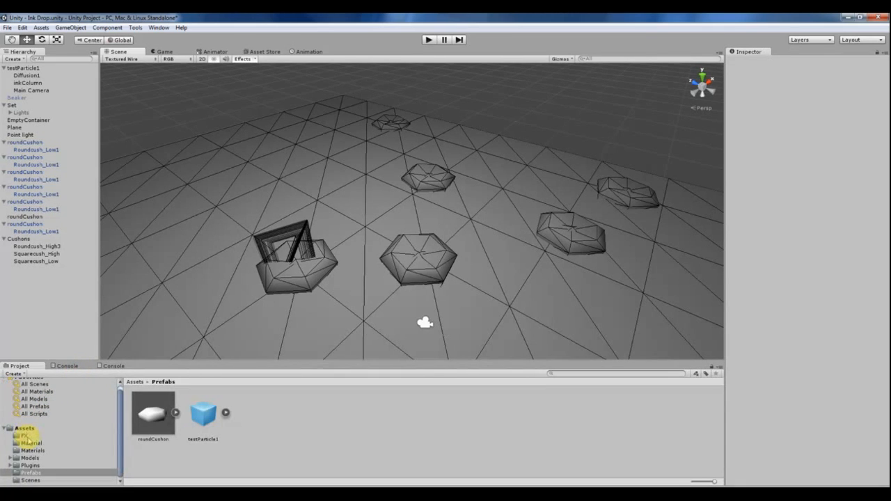
{"action": "left_click", "coordinate": [24, 429]}
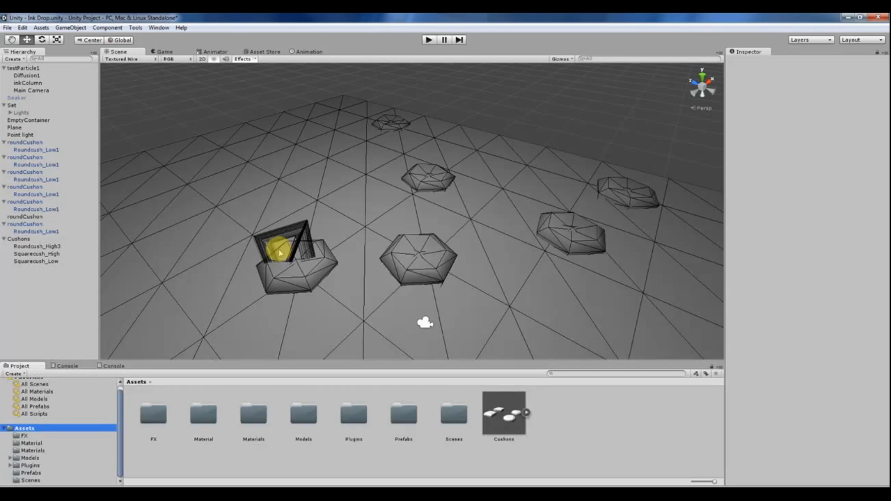
Delete all roundCushon objects and the Cushons model from the scene.
{"action": "left_click", "coordinate": [417, 241]}
{"action": "scroll", "coordinate": [417, 245], "scroll_direction": "down", "scroll_amount": 6}
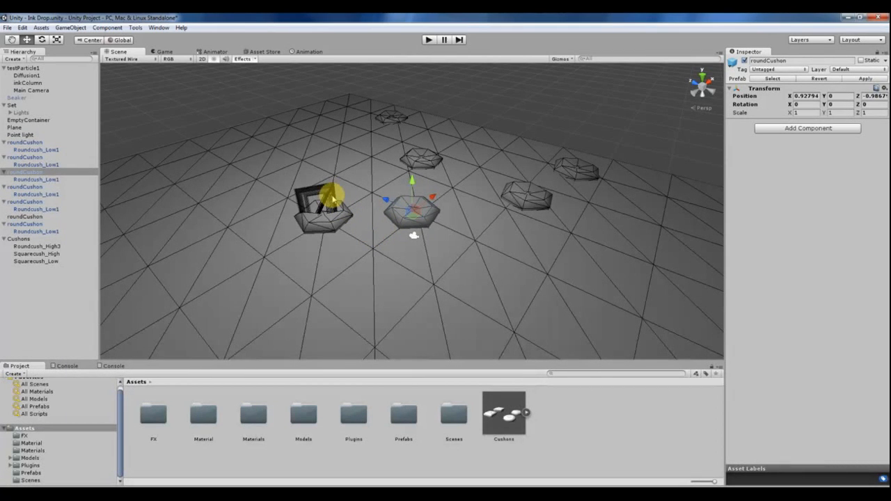
{"action": "left_click_drag", "start_coordinate": [397, 119], "coordinate": [376, 212], "text": "alt"}
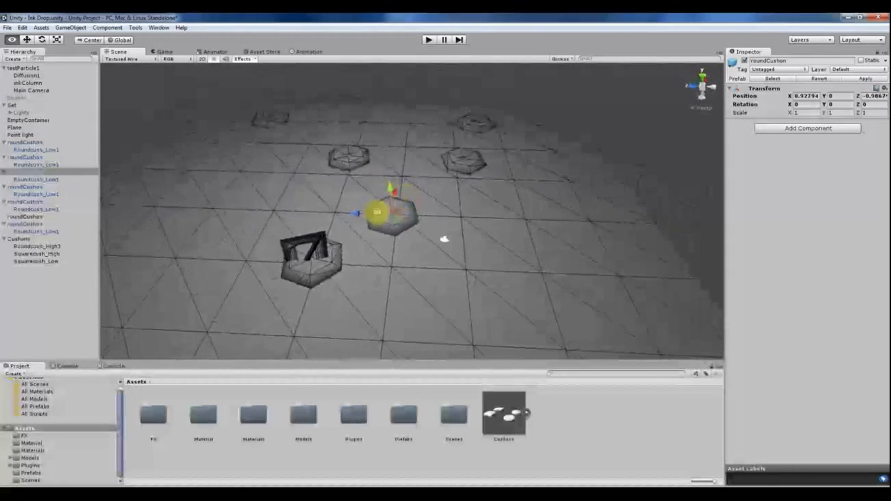
{"action": "left_click", "coordinate": [283, 242]}
{"action": "left_click", "coordinate": [25, 143]}
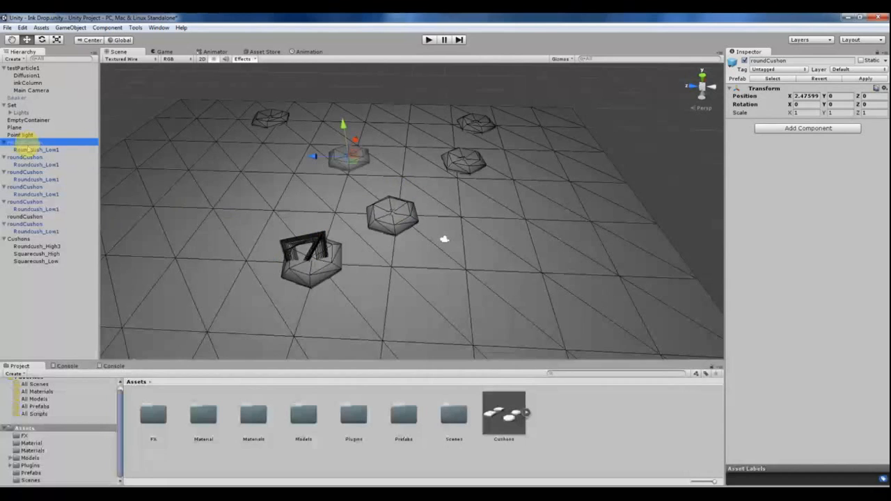
{"action": "left_click", "coordinate": [21, 239], "text": "shift"}
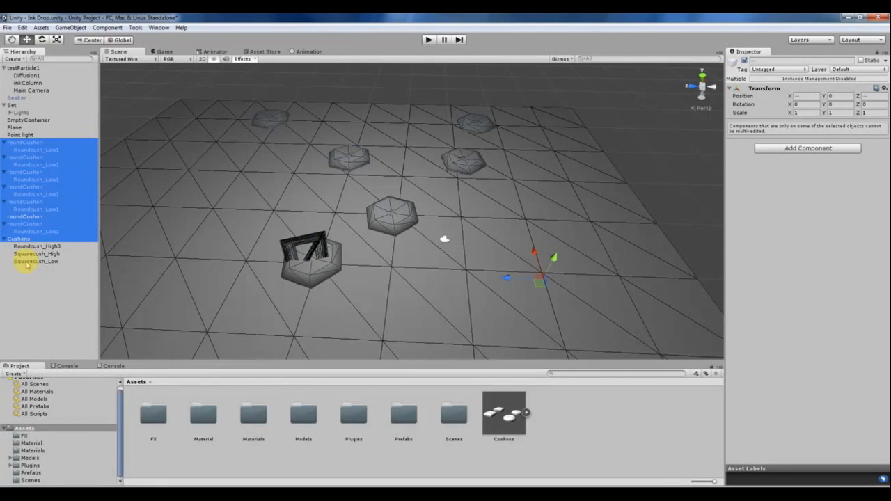
{"action": "key", "text": "Delete"}
Select the testParticle1 group and collapse its children in the hierarchy.
{"action": "left_click", "coordinate": [298, 249]}
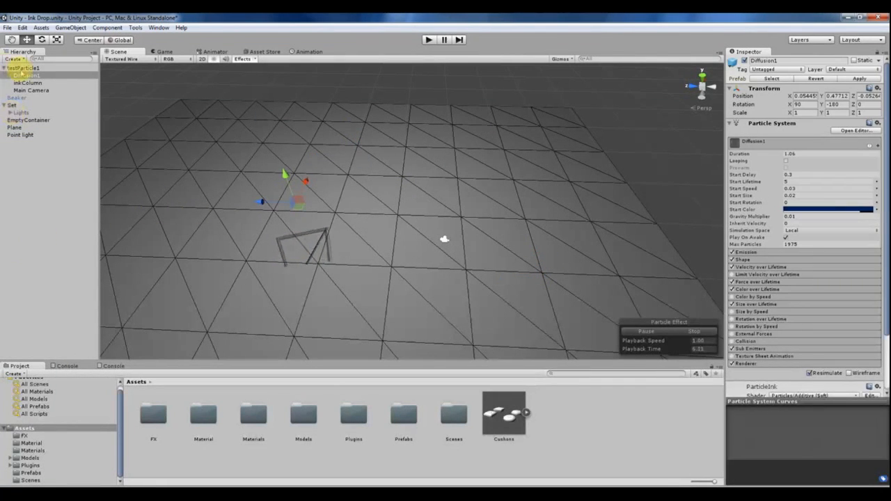
{"action": "left_click", "coordinate": [21, 68]}
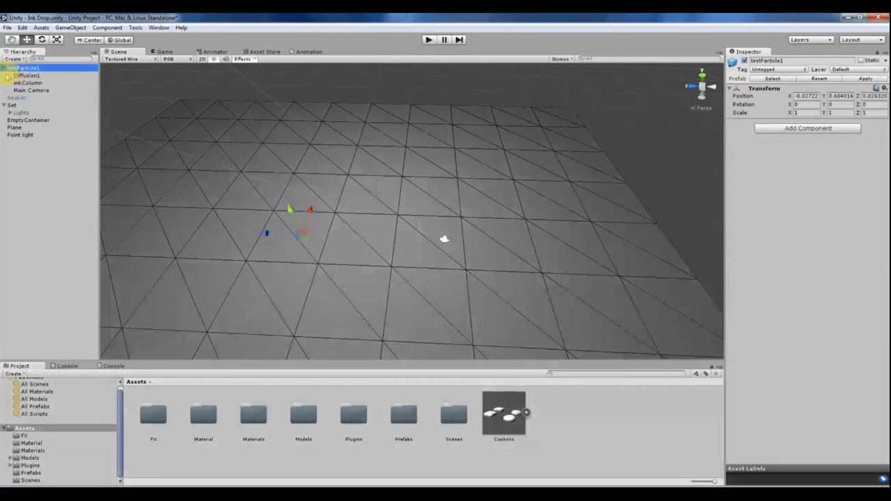
{"action": "left_click", "coordinate": [4, 69]}
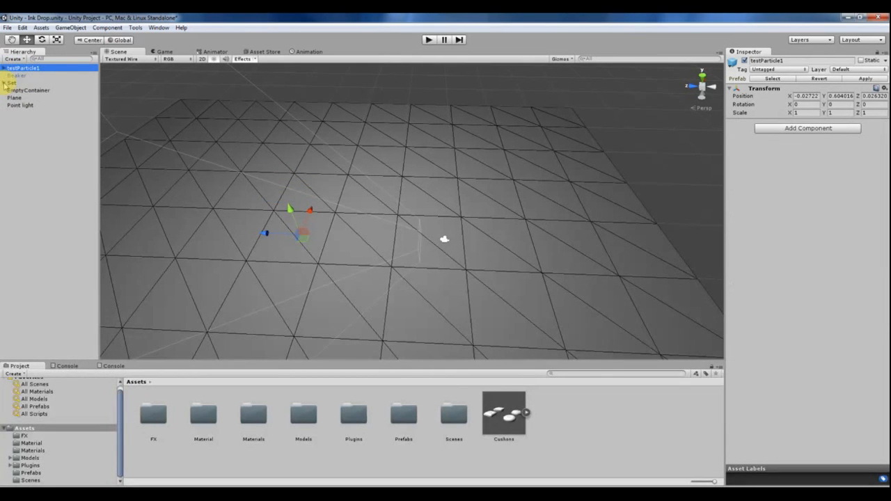
Activate the Lights group inside Set and view its effect on the whole plane.
{"action": "left_click", "coordinate": [19, 90]}
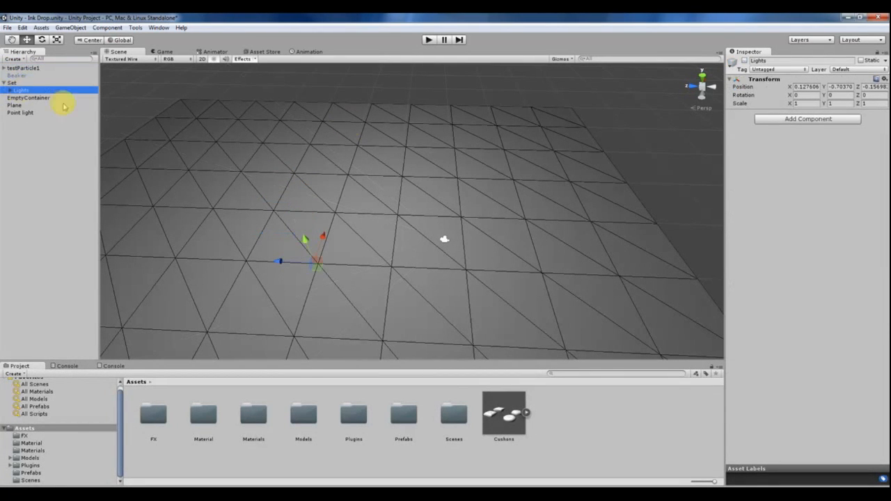
{"action": "left_click", "coordinate": [745, 60]}
{"action": "scroll", "coordinate": [292, 179], "scroll_direction": "down", "scroll_amount": 3}
{"action": "middle_click_drag", "start_coordinate": [293, 180], "coordinate": [340, 167]}
{"action": "left_click_drag", "start_coordinate": [315, 188], "coordinate": [90, 101], "text": "alt"}
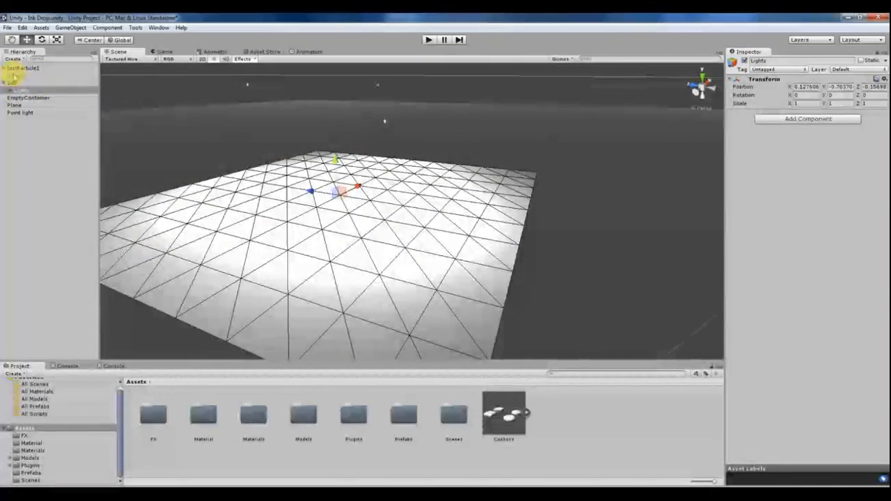
Inspect EmptyContainer and the first Point light nested in the Lights group.
{"action": "left_click", "coordinate": [15, 75]}
{"action": "left_click", "coordinate": [16, 90]}
{"action": "left_click", "coordinate": [18, 98]}
{"action": "left_click", "coordinate": [10, 90]}
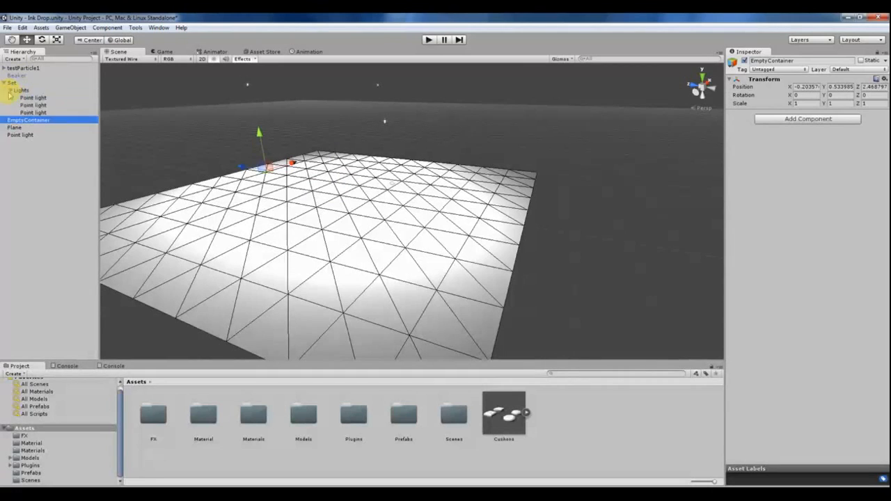
{"action": "left_click", "coordinate": [23, 98]}
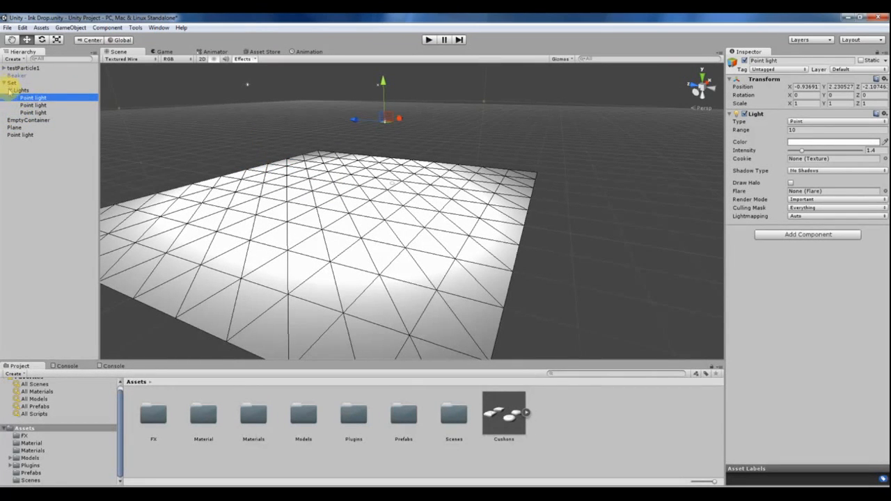
{"action": "left_click", "coordinate": [9, 91]}
Deactivate the Set object so its nested lights are switched off.
{"action": "left_click", "coordinate": [12, 82]}
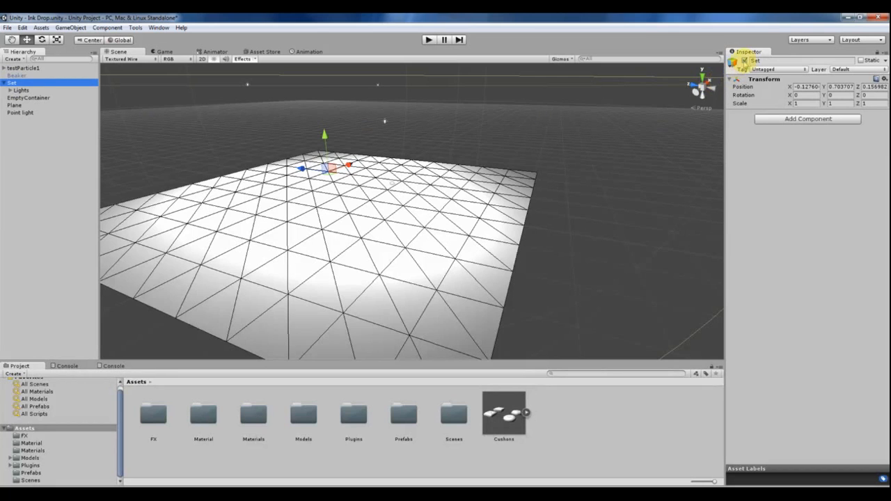
{"action": "left_click", "coordinate": [745, 61]}
{"action": "left_click", "coordinate": [744, 62]}
{"action": "left_click", "coordinate": [745, 62]}
Scale the Plane up uniformly to enlarge the floor.
{"action": "left_click_drag", "start_coordinate": [404, 183], "coordinate": [387, 239], "text": "alt"}
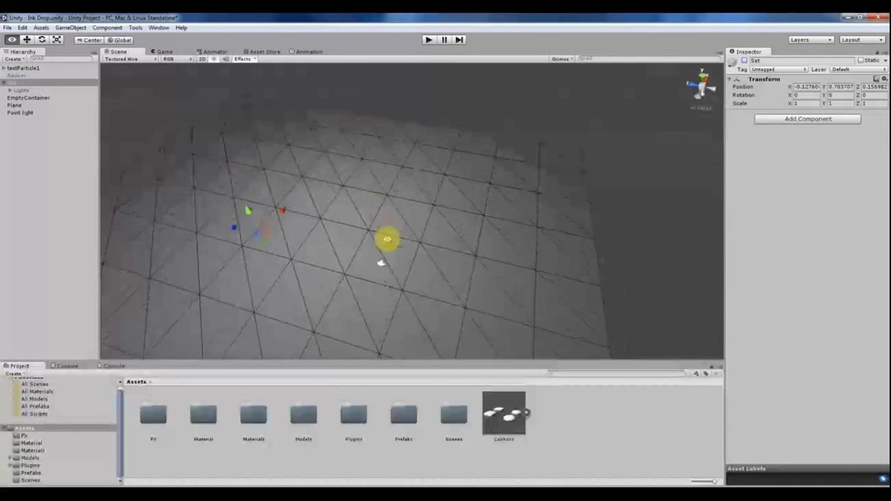
{"action": "left_click", "coordinate": [386, 244]}
{"action": "middle_click_drag", "start_coordinate": [378, 263], "coordinate": [491, 198]}
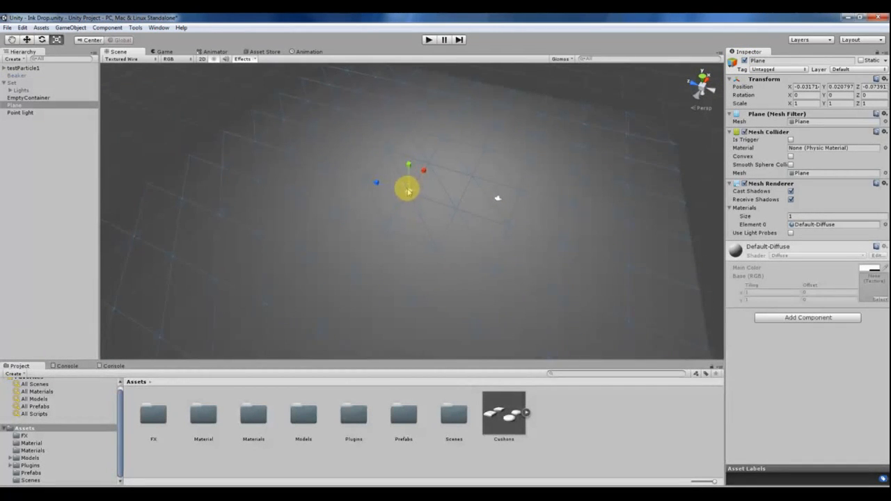
{"action": "left_click_drag", "start_coordinate": [408, 191], "coordinate": [616, 197]}
{"action": "left_click_drag", "start_coordinate": [201, 196], "coordinate": [165, 167], "text": "alt"}
Switch back to the Move tool, clear the selection and create a new Particle System in the scene.
{"action": "left_click", "coordinate": [298, 147]}
{"action": "right_click_drag", "start_coordinate": [299, 147], "coordinate": [450, 199], "text": "alt"}
{"action": "left_click", "coordinate": [462, 206]}
{"action": "key", "text": "w"}
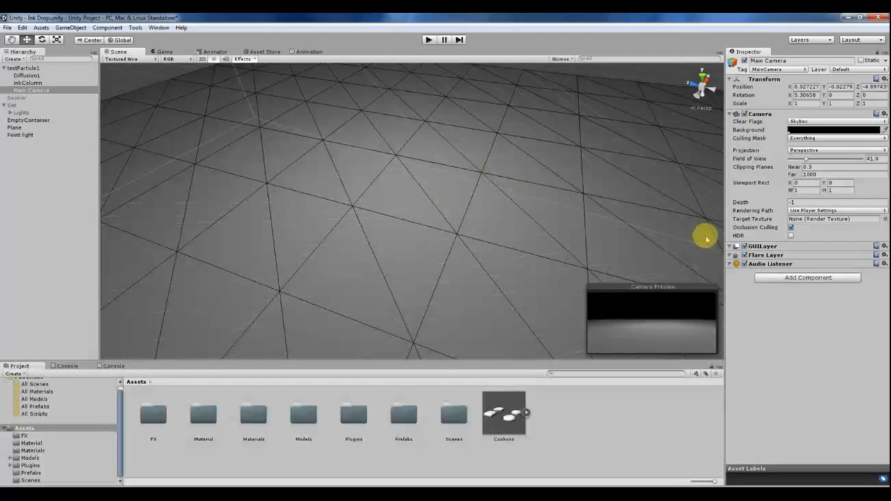
{"action": "left_click_drag", "start_coordinate": [369, 199], "coordinate": [243, 125], "text": "alt"}
{"action": "left_click", "coordinate": [307, 131]}
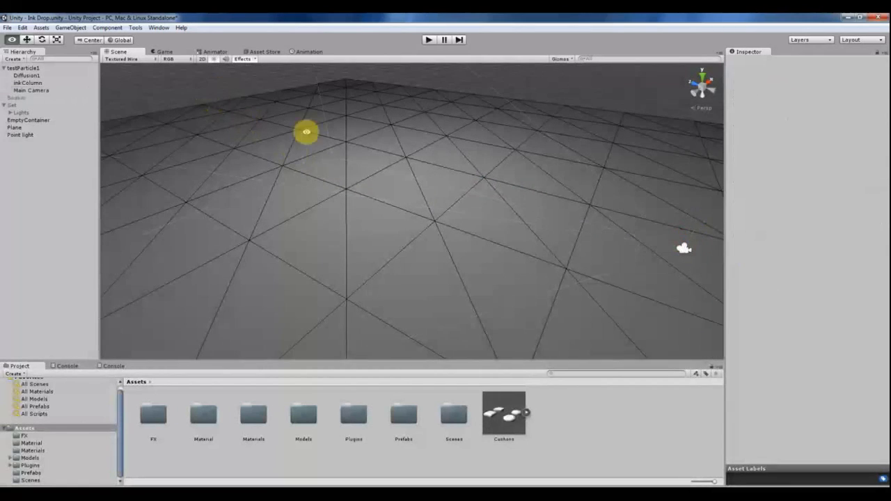
{"action": "left_click_drag", "start_coordinate": [306, 131], "coordinate": [179, 43], "text": "alt"}
{"action": "left_click", "coordinate": [72, 28]}
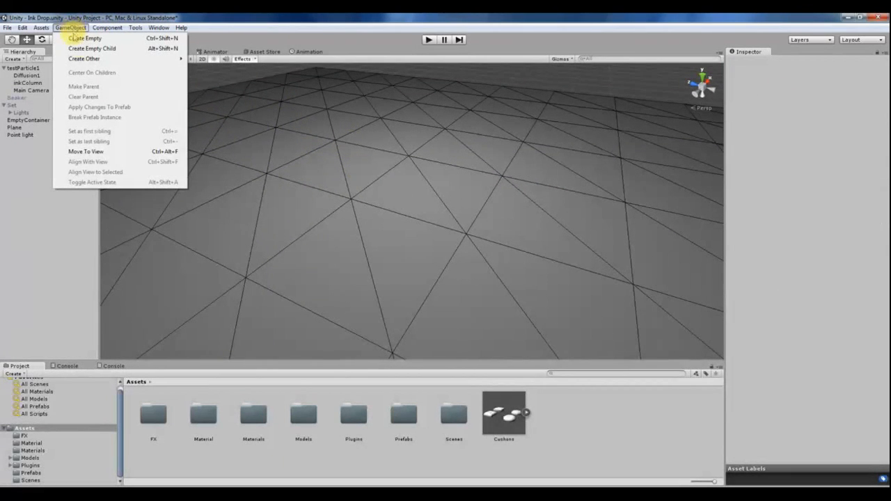
{"action": "mouse_move", "coordinate": [85, 62]}
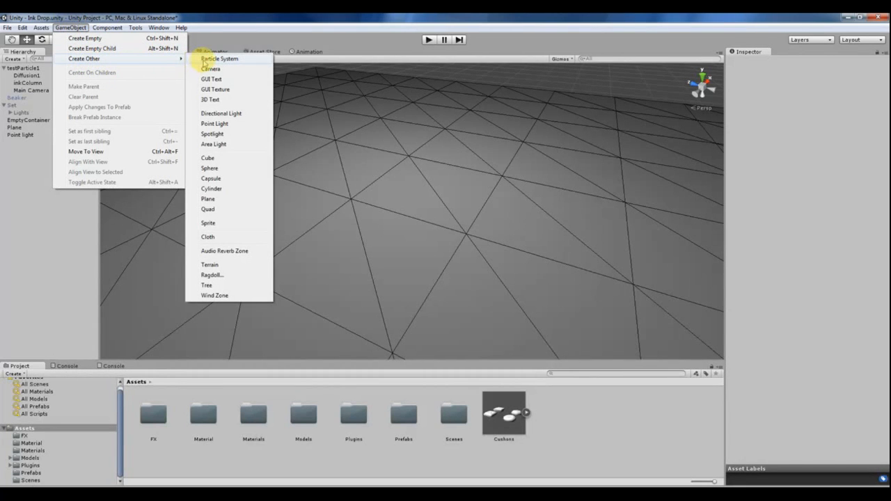
{"action": "left_click", "coordinate": [206, 60]}
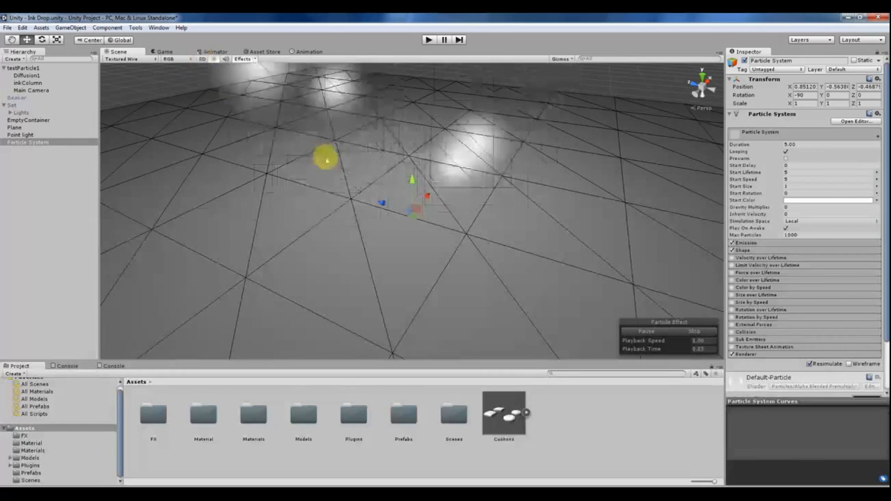
Widen the Inspector to give the Particle System's properties more room, and look over them.
{"action": "scroll", "coordinate": [392, 218], "scroll_direction": "down", "scroll_amount": 5}
{"action": "middle_click_drag", "start_coordinate": [394, 217], "coordinate": [361, 181]}
{"action": "scroll", "coordinate": [354, 209], "scroll_direction": "up", "scroll_amount": 5, "text": "alt"}
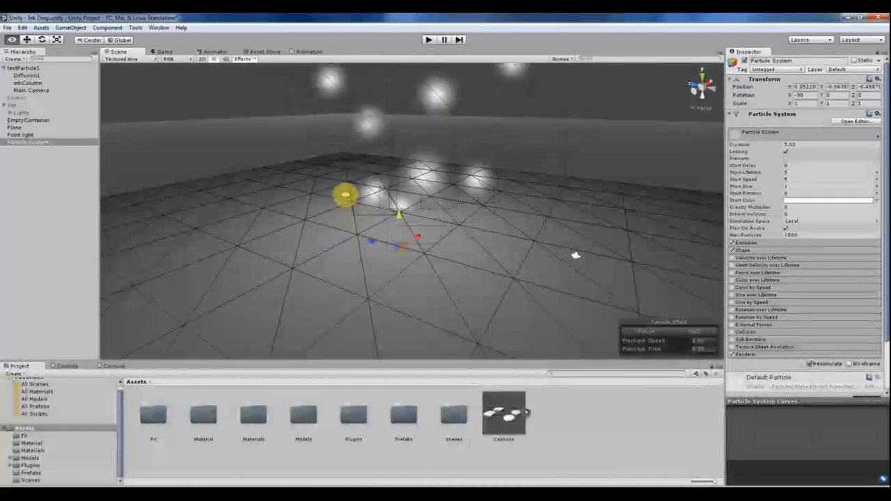
{"action": "left_click_drag", "start_coordinate": [344, 195], "coordinate": [345, 208], "text": "alt"}
{"action": "left_click_drag", "start_coordinate": [724, 295], "coordinate": [679, 307]}
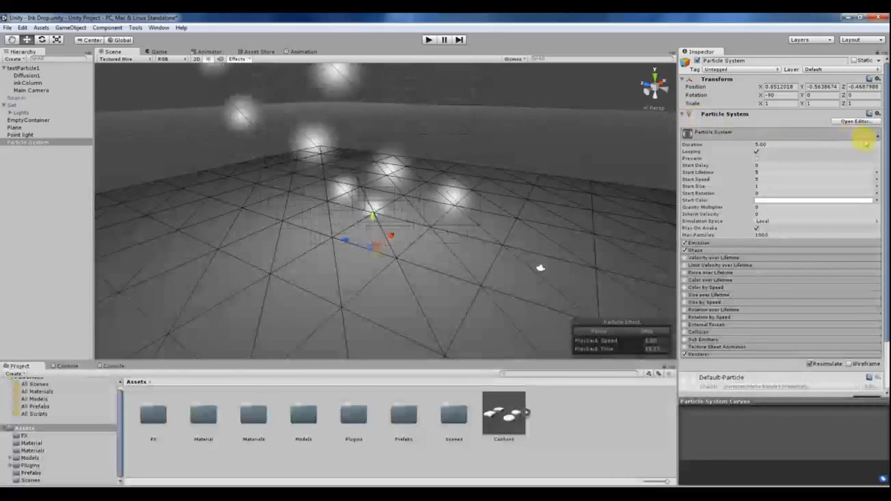
{"action": "scroll", "coordinate": [843, 153], "scroll_direction": "down", "scroll_amount": 3}
{"action": "scroll", "coordinate": [720, 296], "scroll_direction": "up", "scroll_amount": 3}
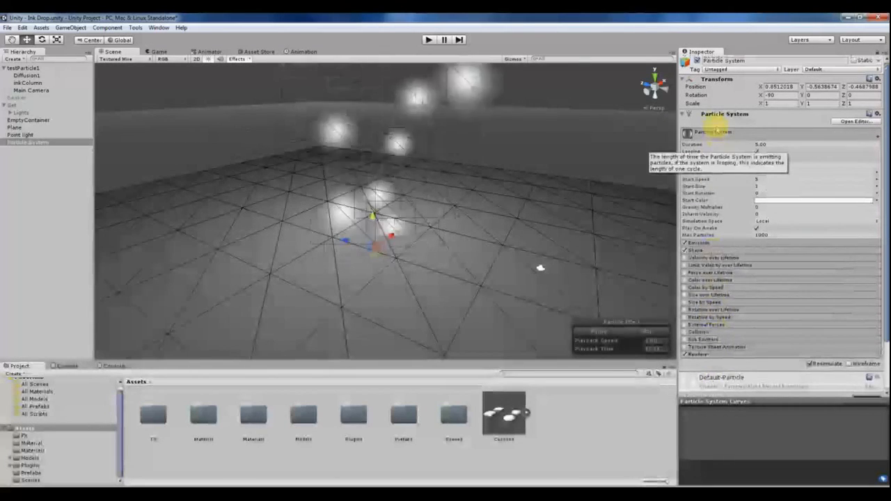
Collapse the main Particle System module and briefly examine the Shape, Velocity, Limit Velocity and Force over Lifetime settings.
{"action": "left_click", "coordinate": [705, 133]}
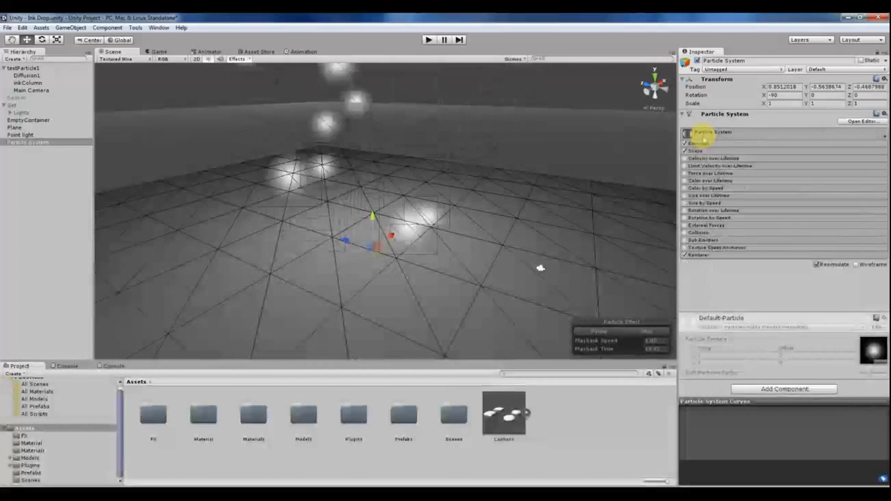
{"action": "left_click", "coordinate": [700, 151]}
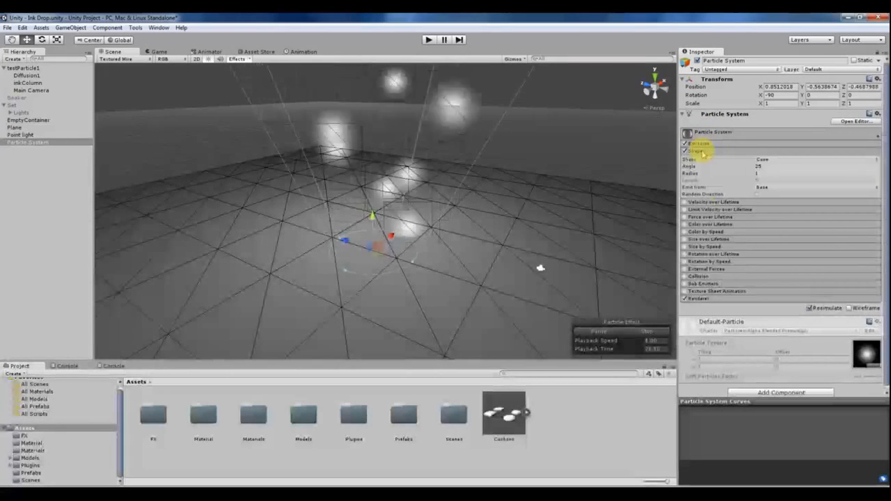
{"action": "left_click", "coordinate": [700, 151]}
{"action": "left_click", "coordinate": [702, 159]}
{"action": "left_click", "coordinate": [700, 159]}
{"action": "left_click", "coordinate": [700, 167]}
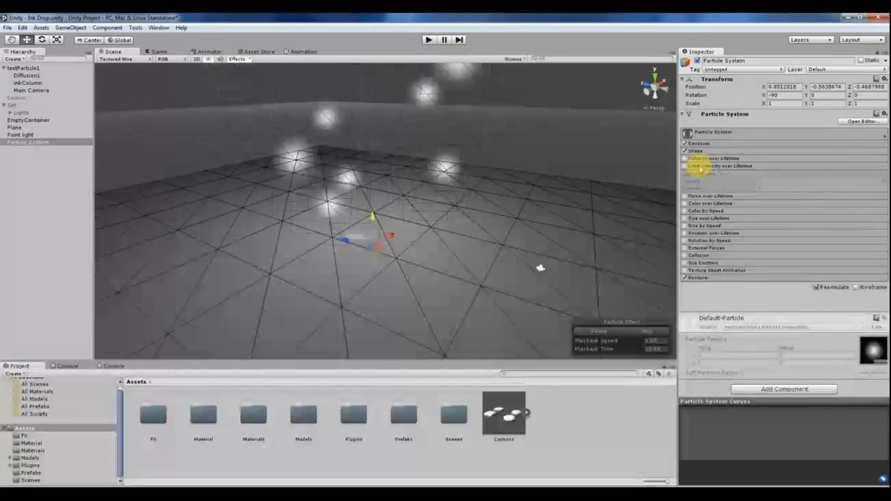
{"action": "left_click", "coordinate": [701, 167]}
{"action": "left_click", "coordinate": [699, 173]}
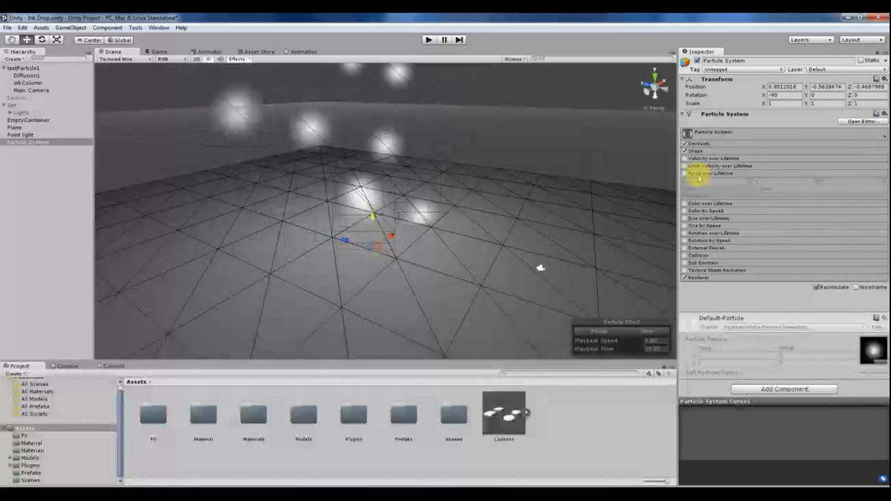
{"action": "left_click", "coordinate": [697, 174]}
Examine the Color, Size and Rotation modules, both over Lifetime and by Speed, folding each one up again.
{"action": "left_click", "coordinate": [698, 181]}
{"action": "left_click", "coordinate": [698, 181]}
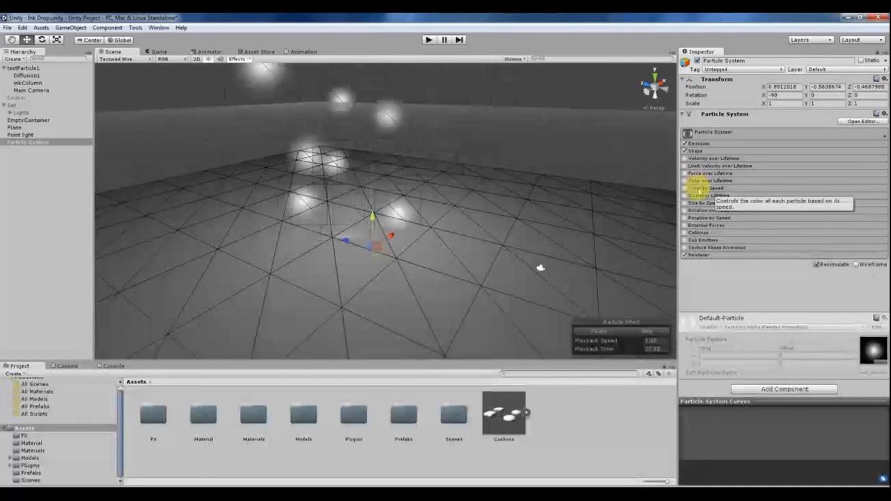
{"action": "left_click", "coordinate": [699, 188]}
{"action": "left_click", "coordinate": [699, 188]}
{"action": "left_click", "coordinate": [699, 196]}
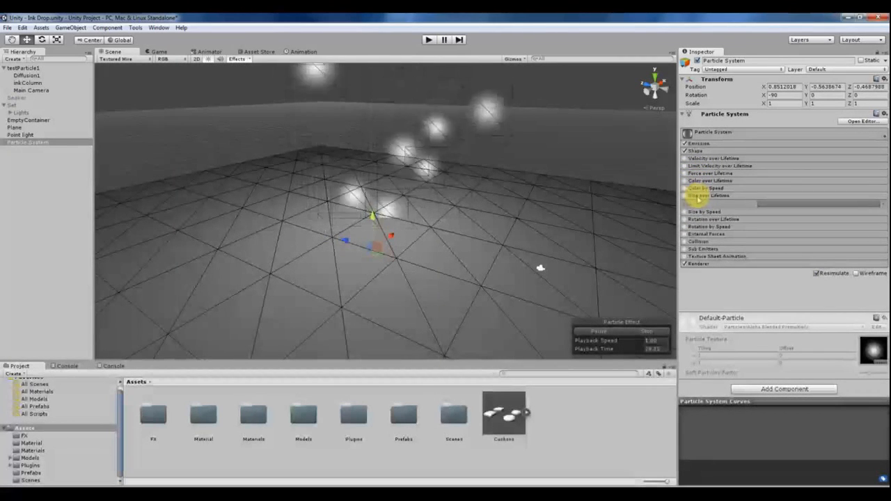
{"action": "left_click", "coordinate": [698, 196]}
{"action": "left_click", "coordinate": [699, 202]}
{"action": "left_click", "coordinate": [699, 203]}
{"action": "left_click", "coordinate": [699, 210]}
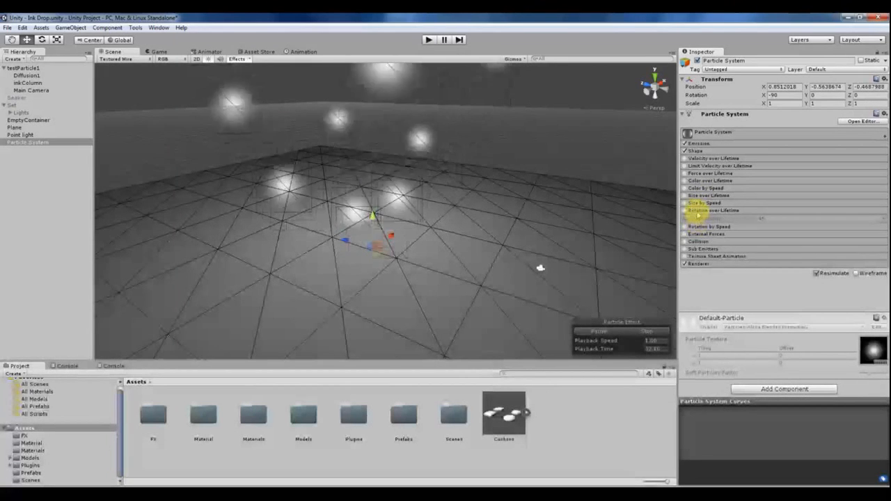
{"action": "left_click", "coordinate": [699, 211]}
{"action": "left_click", "coordinate": [698, 218]}
{"action": "left_click", "coordinate": [698, 218]}
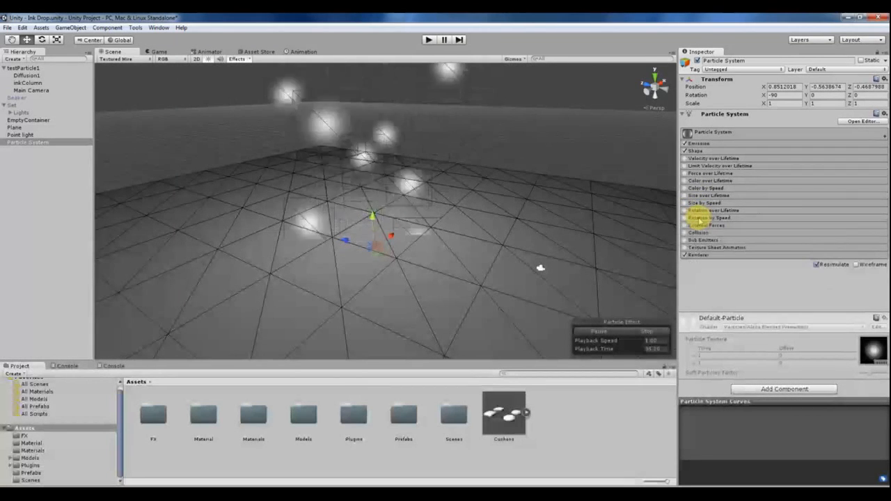
{"action": "left_click", "coordinate": [699, 218]}
{"action": "left_click", "coordinate": [699, 218]}
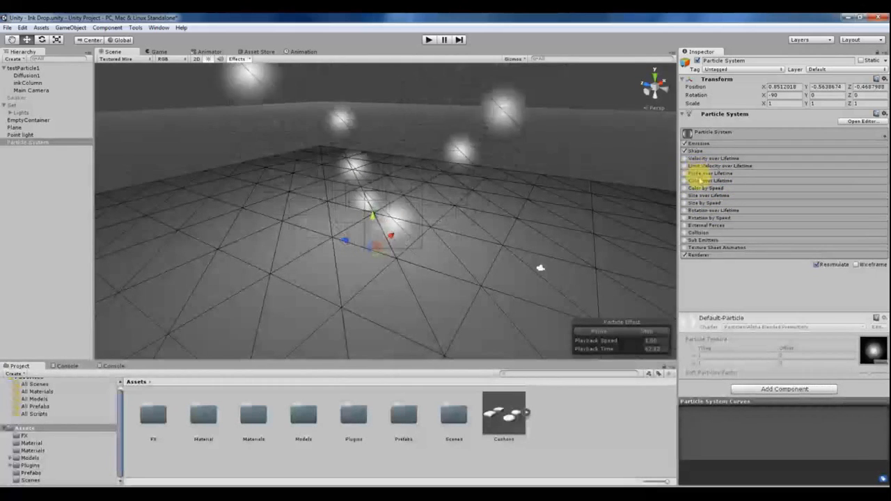
Stop the particle preview and look at the emitter's placement on the Plane from several distances and angles.
{"action": "left_click", "coordinate": [631, 333]}
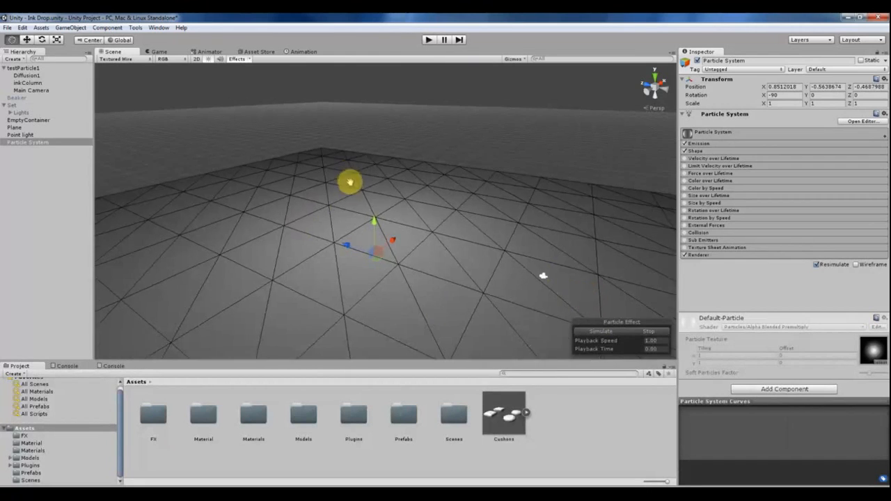
{"action": "left_click_drag", "start_coordinate": [348, 184], "coordinate": [400, 263], "text": "alt"}
{"action": "middle_click_drag", "start_coordinate": [399, 263], "coordinate": [406, 233]}
{"action": "scroll", "coordinate": [402, 232], "scroll_direction": "down", "scroll_amount": 5}
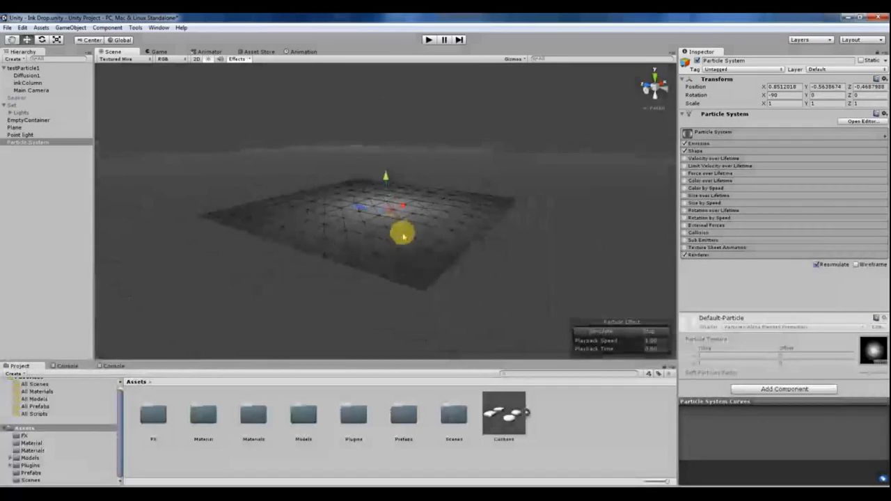
{"action": "left_click_drag", "start_coordinate": [402, 232], "coordinate": [374, 218], "text": "alt"}
{"action": "scroll", "coordinate": [383, 214], "scroll_direction": "up", "scroll_amount": 5}
{"action": "middle_click_drag", "start_coordinate": [388, 193], "coordinate": [388, 249]}
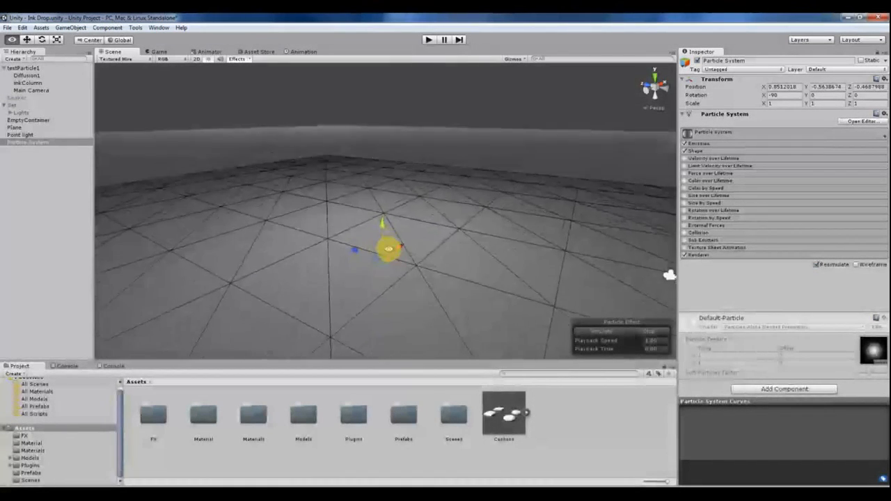
{"action": "left_click_drag", "start_coordinate": [387, 249], "coordinate": [406, 235], "text": "alt"}
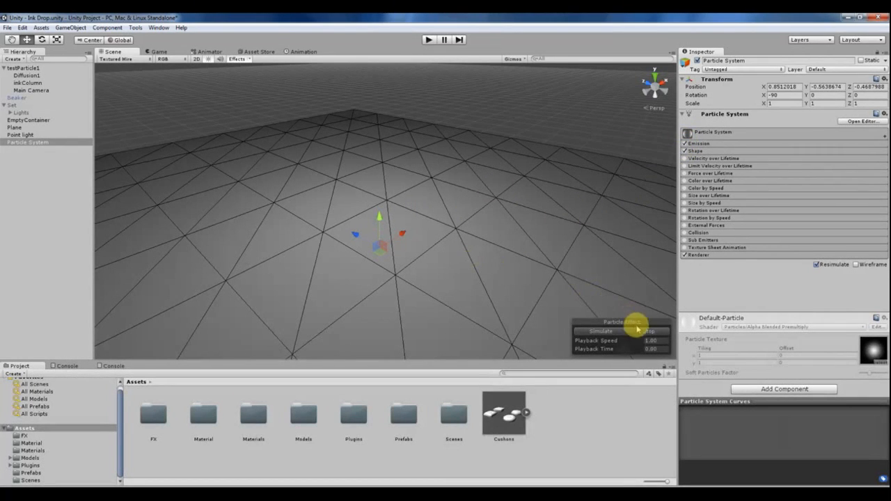
Simulate the particle effect and view the whole particle stream above the Plane from far away.
{"action": "left_click", "coordinate": [611, 335]}
{"action": "left_click_drag", "start_coordinate": [565, 313], "coordinate": [358, 184], "text": "alt"}
{"action": "right_click_drag", "start_coordinate": [447, 211], "coordinate": [467, 208], "text": "alt"}
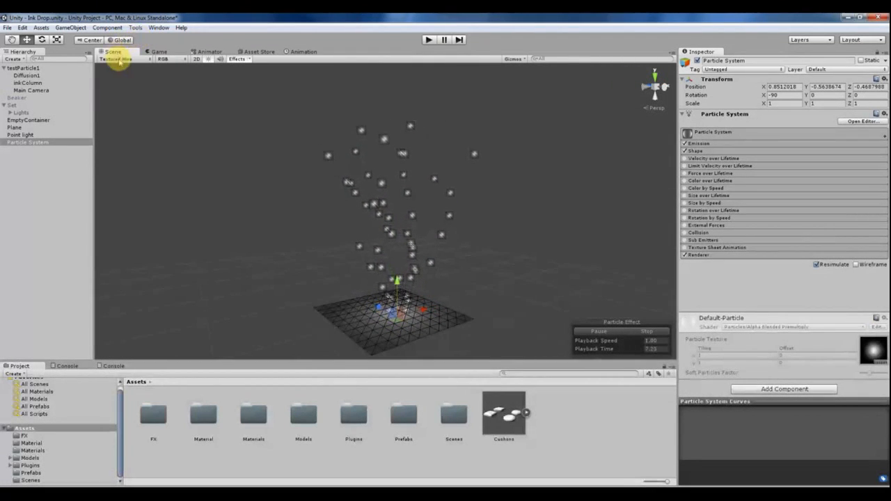
Try the Wireframe draw mode in the Scene view, and set the display to Textured.
{"action": "left_click", "coordinate": [117, 59]}
{"action": "left_click", "coordinate": [124, 79]}
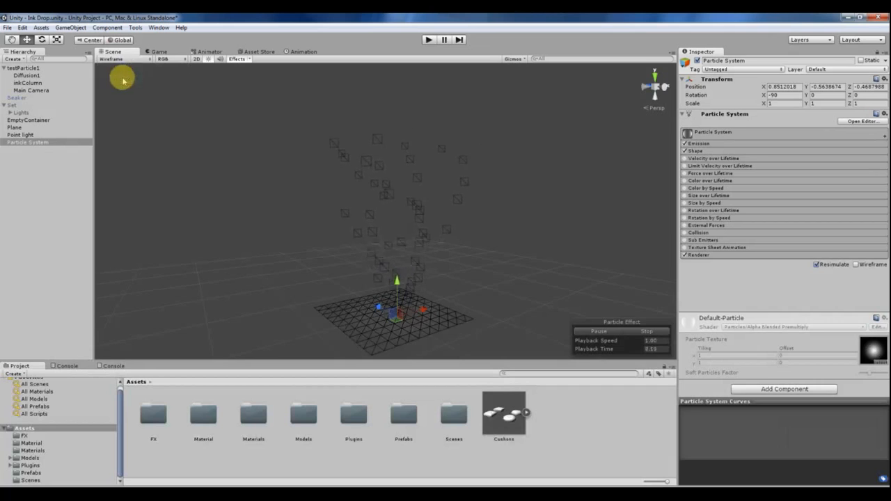
{"action": "left_click", "coordinate": [120, 66]}
{"action": "left_click", "coordinate": [117, 59]}
{"action": "left_click", "coordinate": [117, 68]}
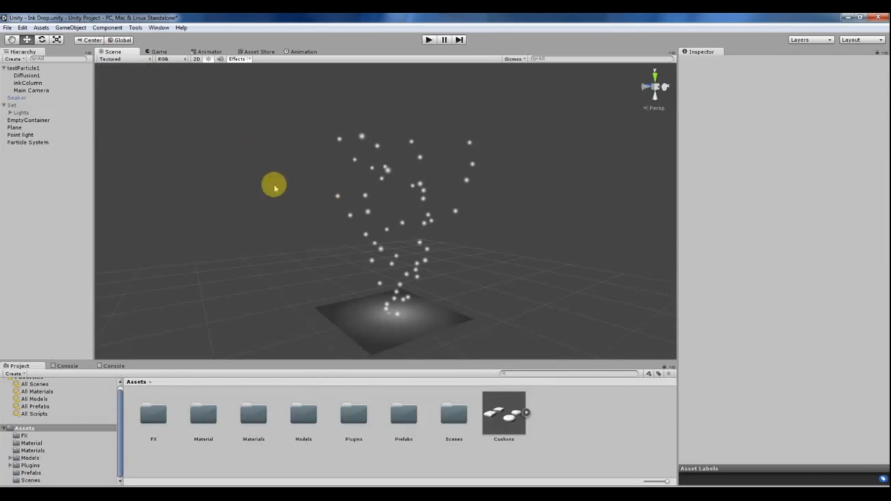
Select the Plane and other scene objects in turn, and reselect the Particle System to resume its preview.
{"action": "left_click", "coordinate": [387, 316]}
{"action": "left_click", "coordinate": [19, 135]}
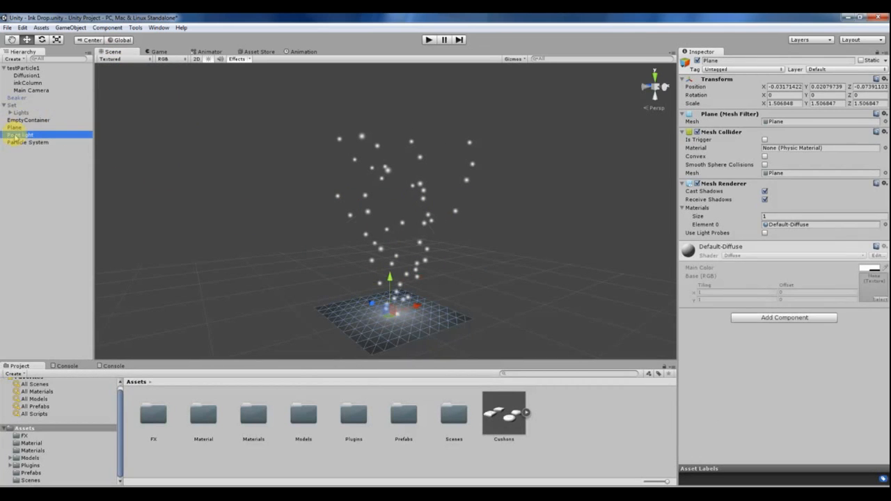
{"action": "left_click", "coordinate": [24, 120]}
{"action": "left_click", "coordinate": [17, 113]}
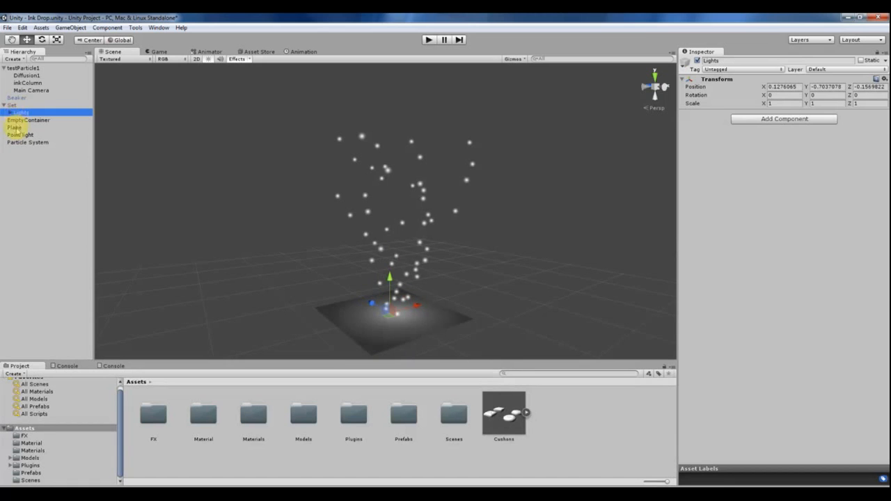
{"action": "left_click", "coordinate": [13, 128]}
{"action": "left_click", "coordinate": [20, 142]}
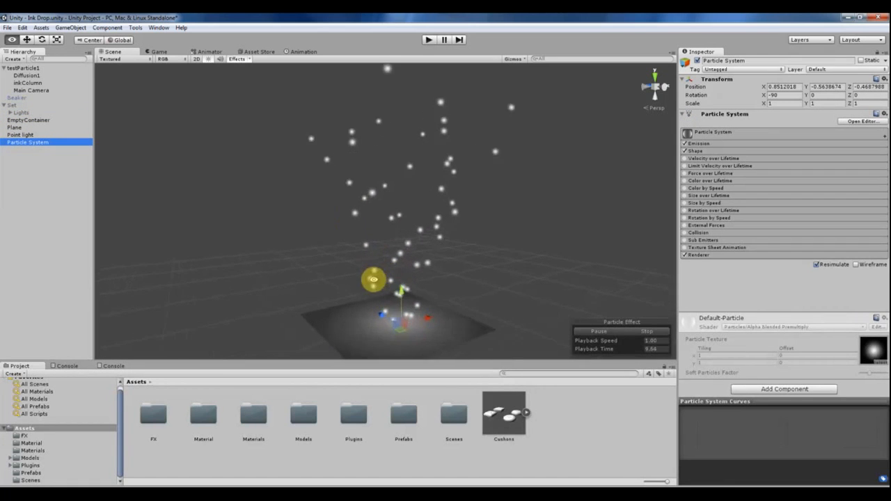
Restart the particle simulation viewed up close, and scrub its Playback Time back and forth.
{"action": "left_click_drag", "start_coordinate": [374, 279], "coordinate": [341, 234], "text": "alt"}
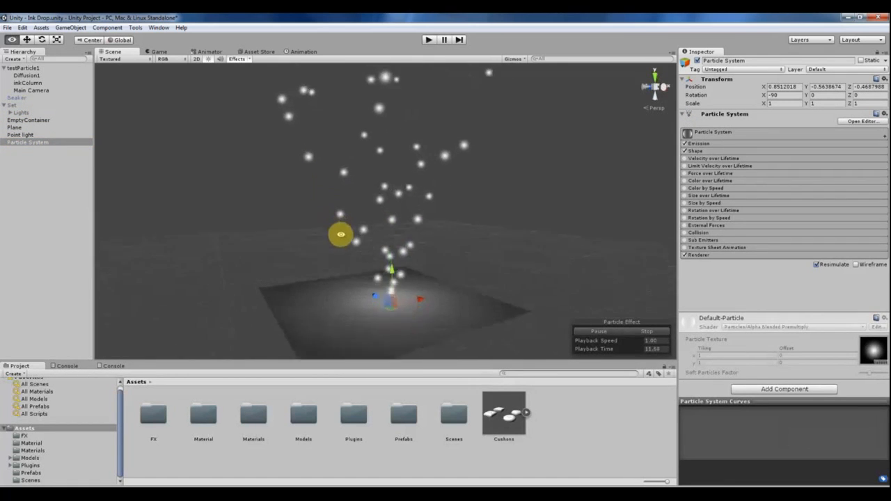
{"action": "scroll", "coordinate": [353, 275], "scroll_direction": "up", "scroll_amount": 4, "text": "alt"}
{"action": "middle_click_drag", "start_coordinate": [352, 274], "coordinate": [339, 219], "text": "alt"}
{"action": "scroll", "coordinate": [339, 218], "scroll_direction": "up", "scroll_amount": 4, "text": "alt"}
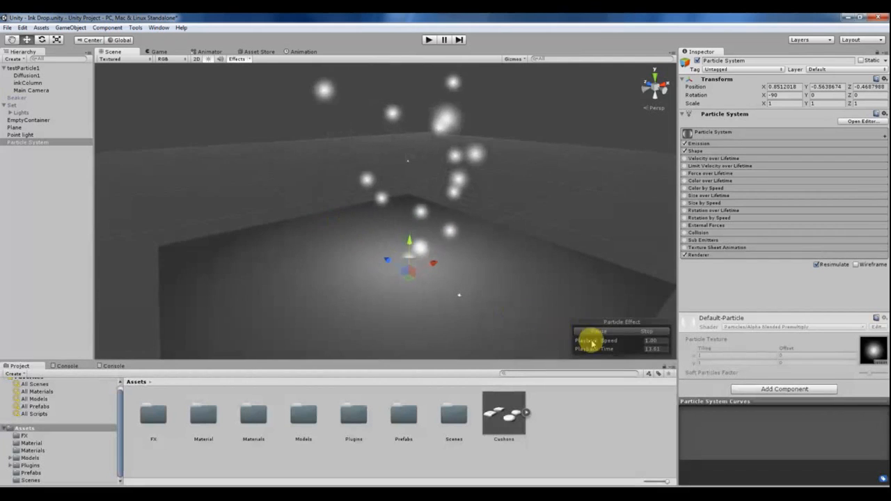
{"action": "left_click", "coordinate": [630, 332]}
{"action": "left_click", "coordinate": [604, 332]}
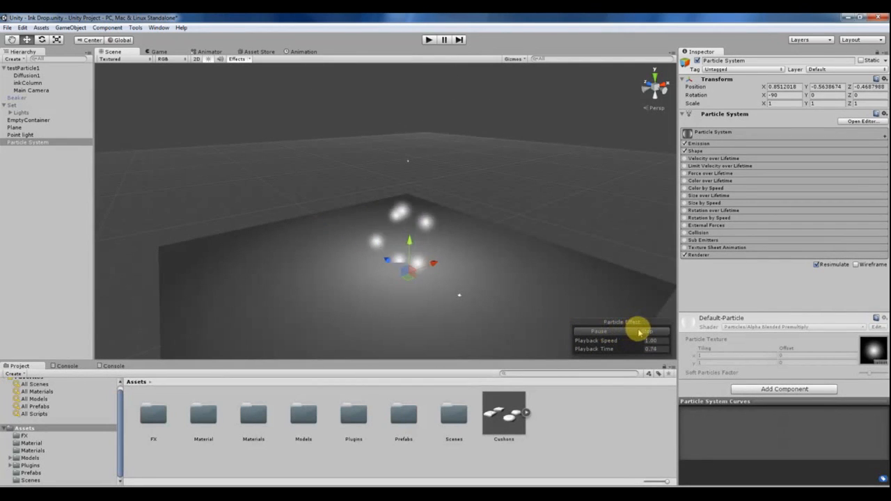
{"action": "left_click", "coordinate": [597, 350]}
{"action": "left_click_drag", "start_coordinate": [477, 355], "coordinate": [831, 337]}
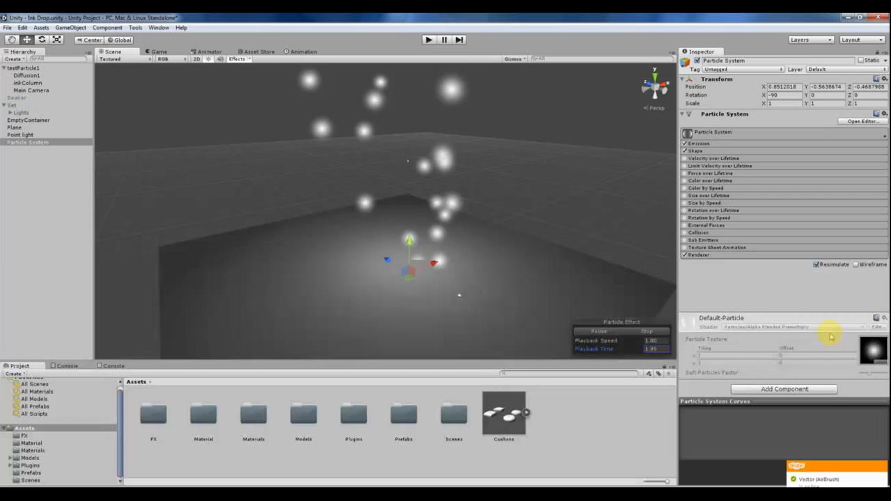
Stop and restart the particle preview several times, and leave it simulating in a close view of the emitter.
{"action": "left_click", "coordinate": [650, 331]}
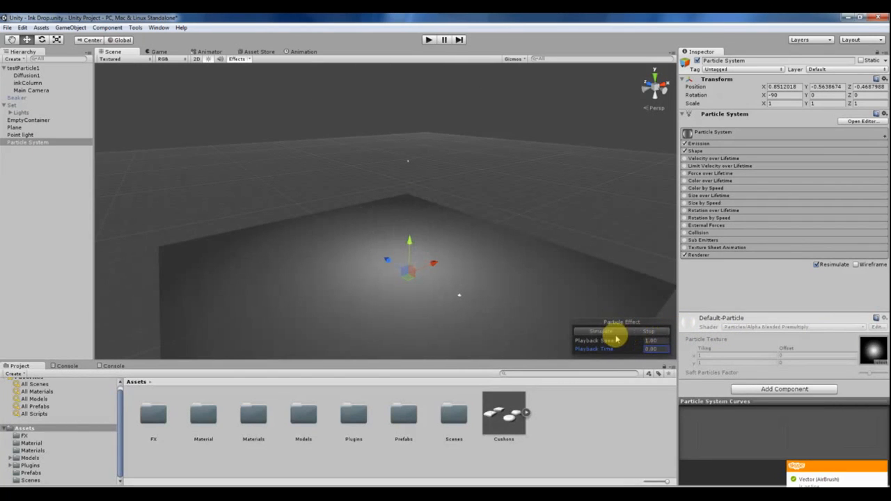
{"action": "left_click", "coordinate": [619, 332]}
{"action": "left_click", "coordinate": [647, 332]}
{"action": "left_click", "coordinate": [601, 333]}
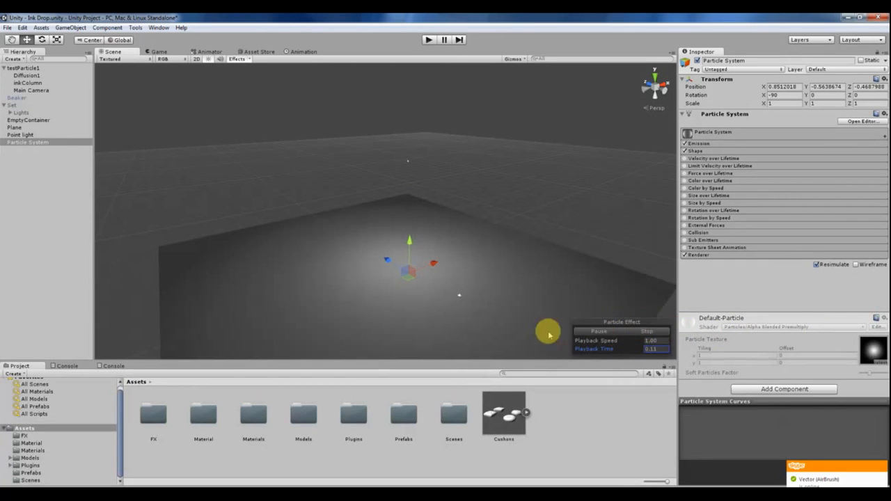
{"action": "left_click", "coordinate": [650, 332]}
{"action": "scroll", "coordinate": [371, 260], "scroll_direction": "up", "scroll_amount": 3}
{"action": "left_click_drag", "start_coordinate": [370, 260], "coordinate": [404, 272], "text": "alt"}
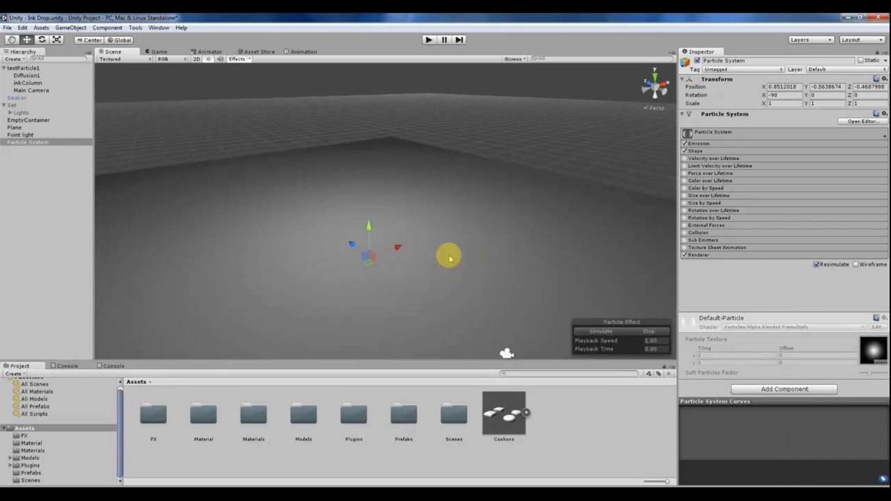
{"action": "scroll", "coordinate": [419, 248], "scroll_direction": "down", "scroll_amount": 2}
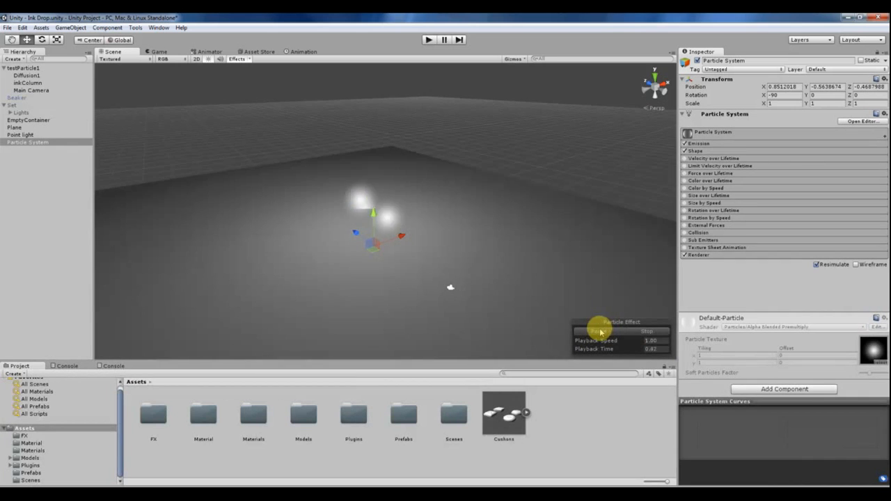
{"action": "left_click_drag", "start_coordinate": [373, 217], "coordinate": [406, 248], "text": "alt"}
Expand the Emission, Shape, Velocity over Lifetime, Limit Velocity over Lifetime and Force over Lifetime modules to examine their settings.
{"action": "left_click", "coordinate": [700, 143]}
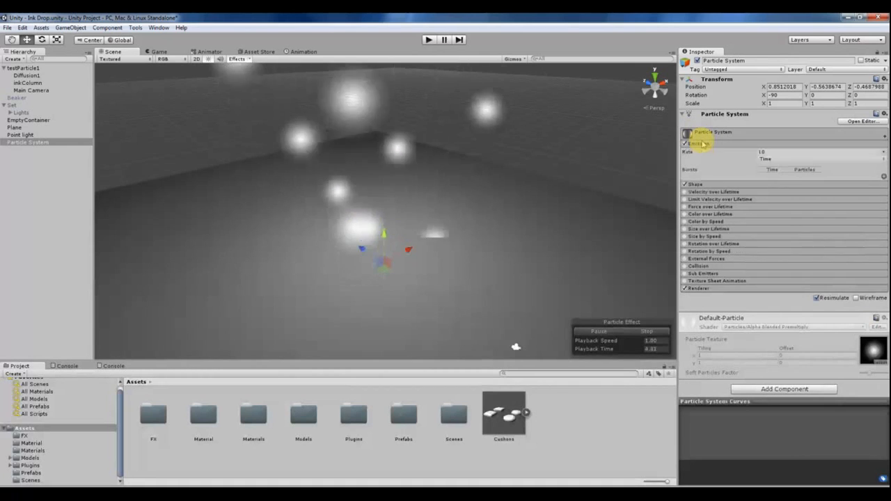
{"action": "left_click", "coordinate": [695, 184]}
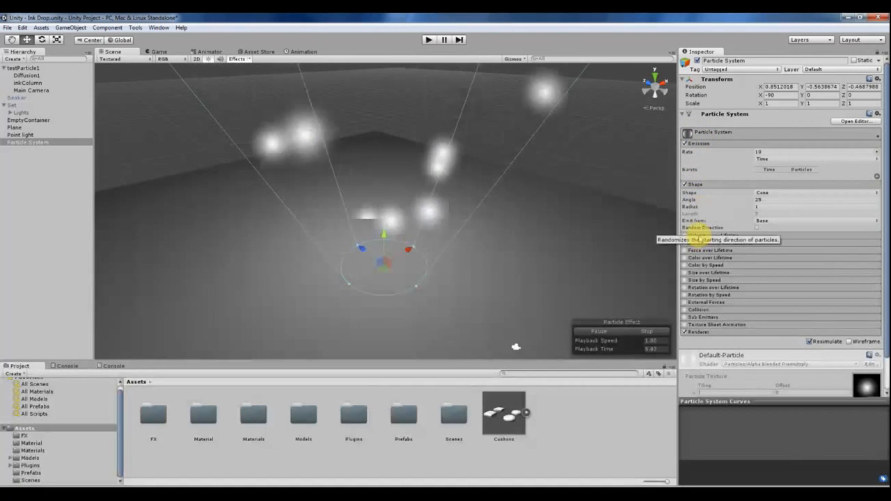
{"action": "left_click_drag", "start_coordinate": [411, 220], "coordinate": [381, 234], "text": "alt"}
{"action": "left_click", "coordinate": [725, 235]}
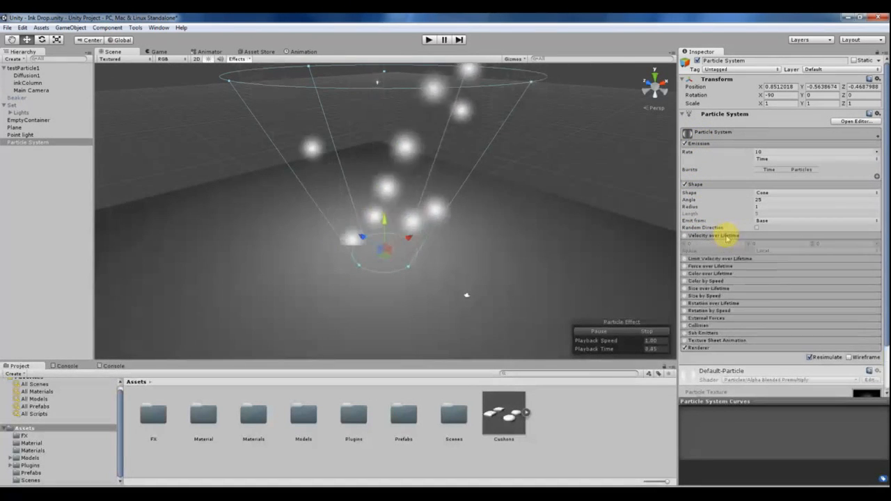
{"action": "left_click", "coordinate": [717, 259]}
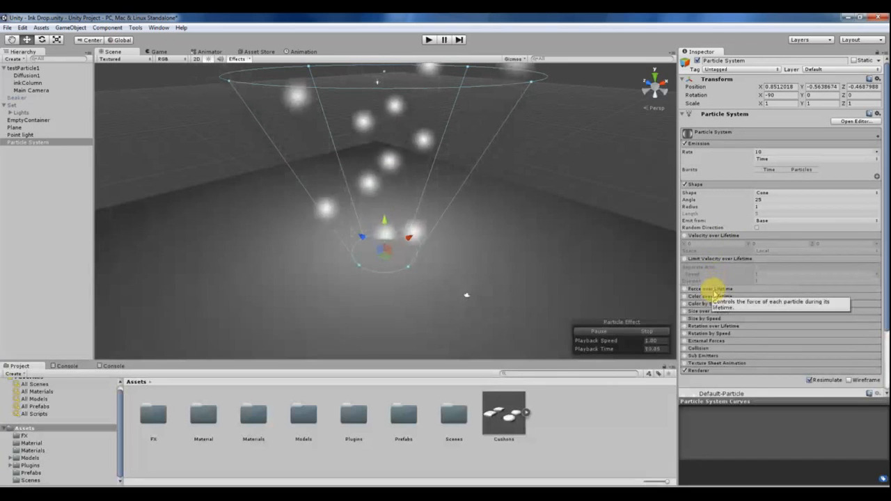
{"action": "left_click", "coordinate": [713, 289]}
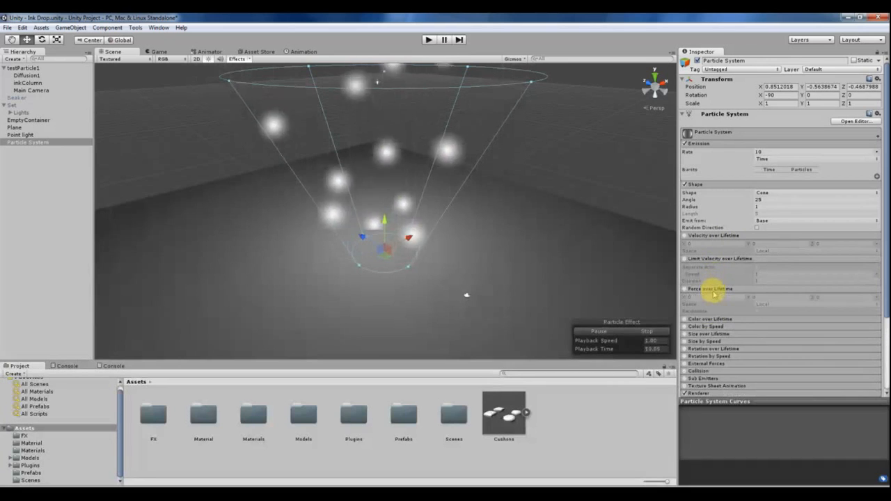
Collapse the Shape, Velocity over Lifetime, Limit Velocity over Lifetime and Force over Lifetime modules.
{"action": "left_click", "coordinate": [711, 184]}
{"action": "left_click", "coordinate": [710, 193]}
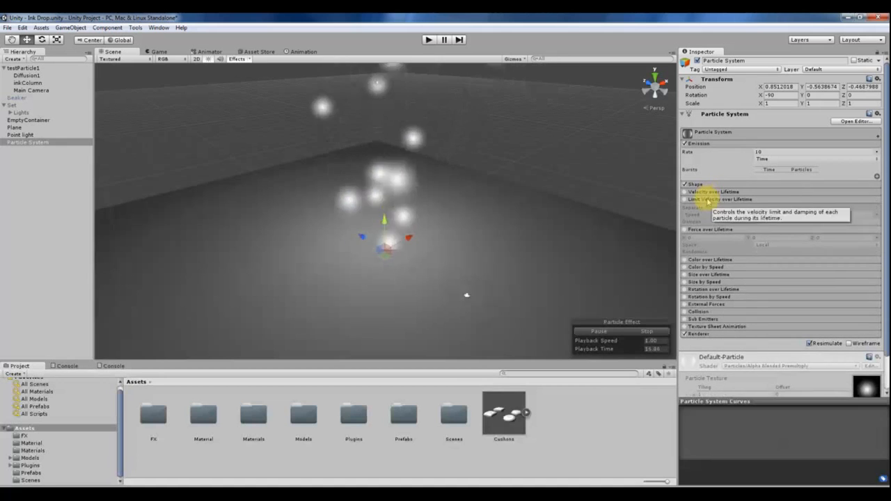
{"action": "left_click", "coordinate": [705, 199]}
{"action": "left_click", "coordinate": [703, 206]}
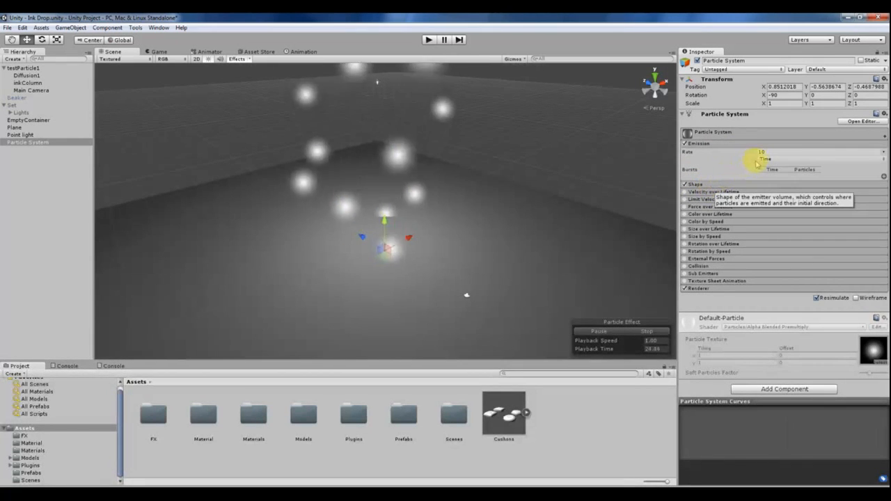
Inspect the Emission Rate and the main Particle System settings, and collapse both modules.
{"action": "left_click", "coordinate": [774, 153]}
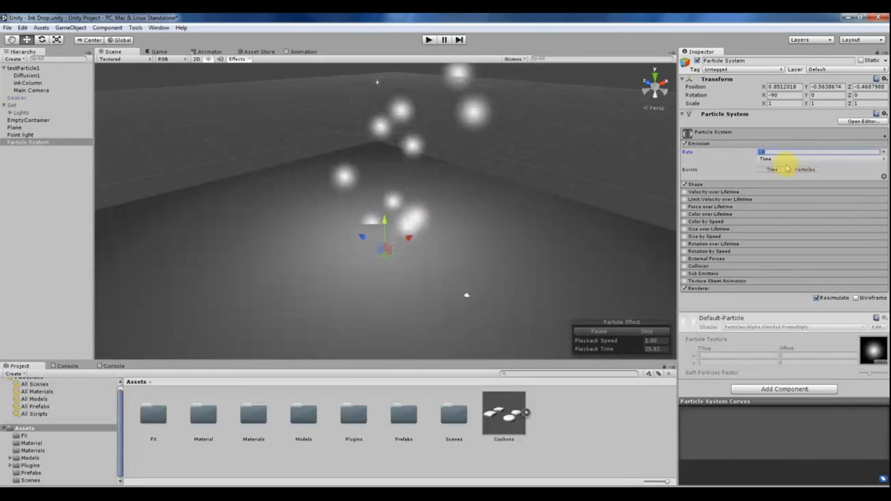
{"action": "left_click", "coordinate": [717, 134]}
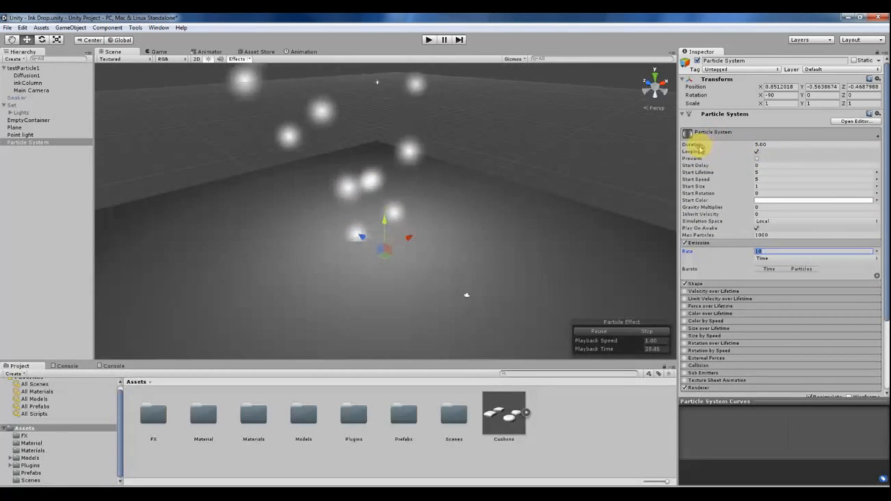
{"action": "left_click", "coordinate": [707, 133]}
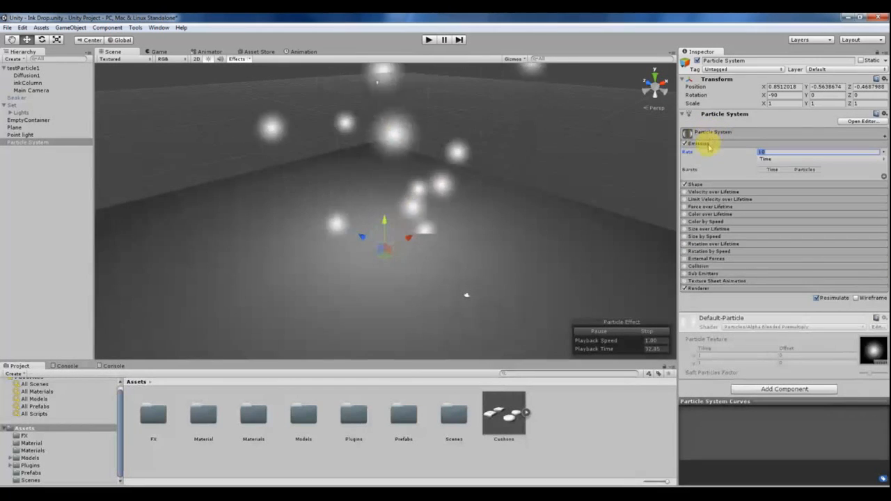
{"action": "left_click", "coordinate": [707, 145]}
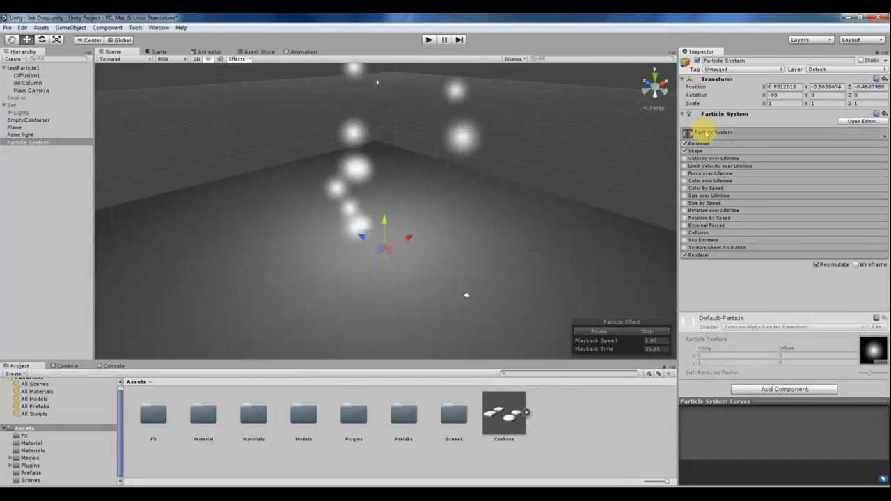
Reopen the main Particle System settings and reduce Duration to 3.92 and Start Lifetime to 0.66.
{"action": "left_click", "coordinate": [705, 132]}
{"action": "mouse_move", "coordinate": [692, 148]}
{"action": "left_mouse_down"}
{"action": "mouse_move", "coordinate": [603, 145]}
{"action": "mouse_move", "coordinate": [718, 146]}
{"action": "mouse_move", "coordinate": [587, 149]}
{"action": "mouse_move", "coordinate": [467, 167]}
{"action": "mouse_move", "coordinate": [434, 191]}
{"action": "mouse_move", "coordinate": [698, 167]}
{"action": "mouse_move", "coordinate": [655, 148]}
{"action": "mouse_move", "coordinate": [692, 143]}
{"action": "left_mouse_up"}
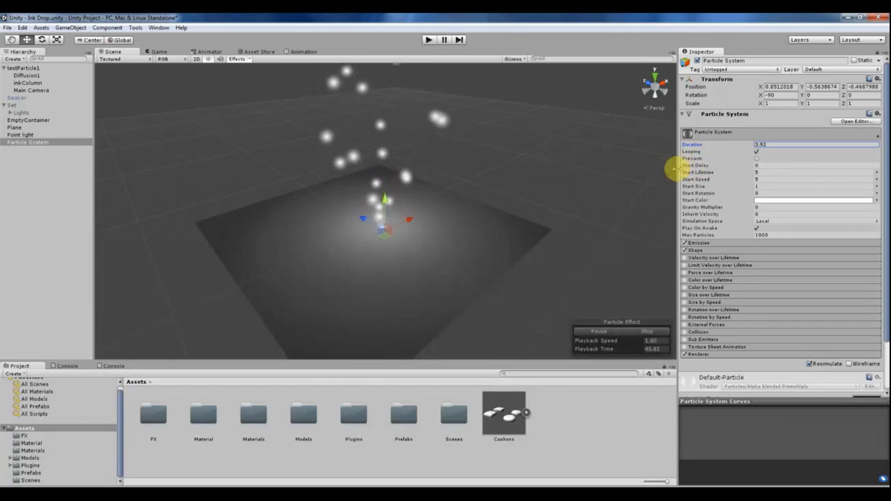
{"action": "left_click_drag", "start_coordinate": [695, 174], "coordinate": [629, 179]}
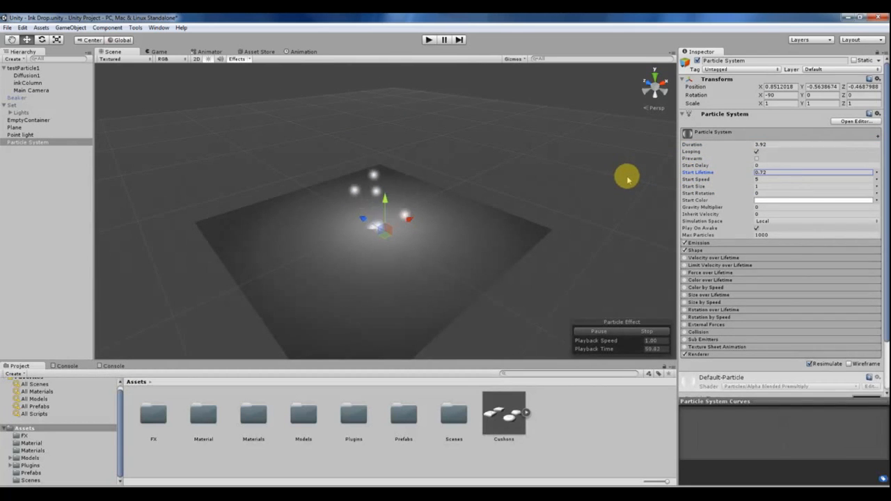
{"action": "left_click_drag", "start_coordinate": [641, 179], "coordinate": [630, 179]}
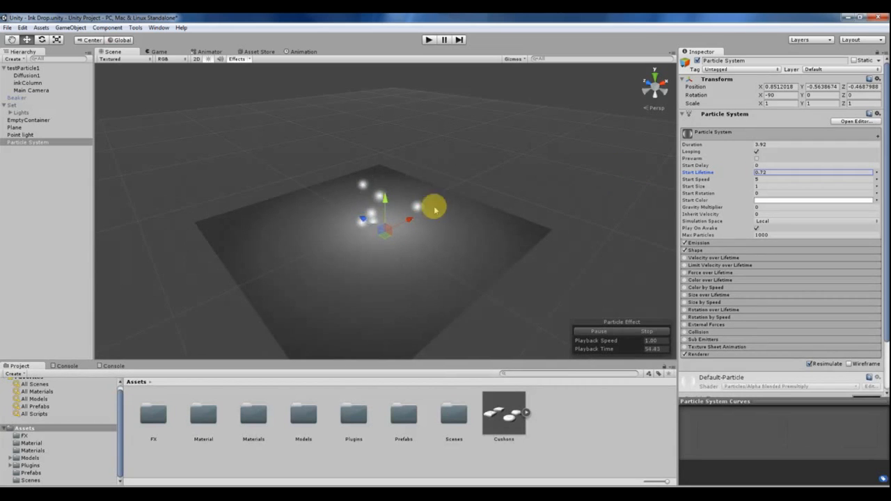
{"action": "left_click_drag", "start_coordinate": [434, 209], "coordinate": [322, 235], "text": "alt"}
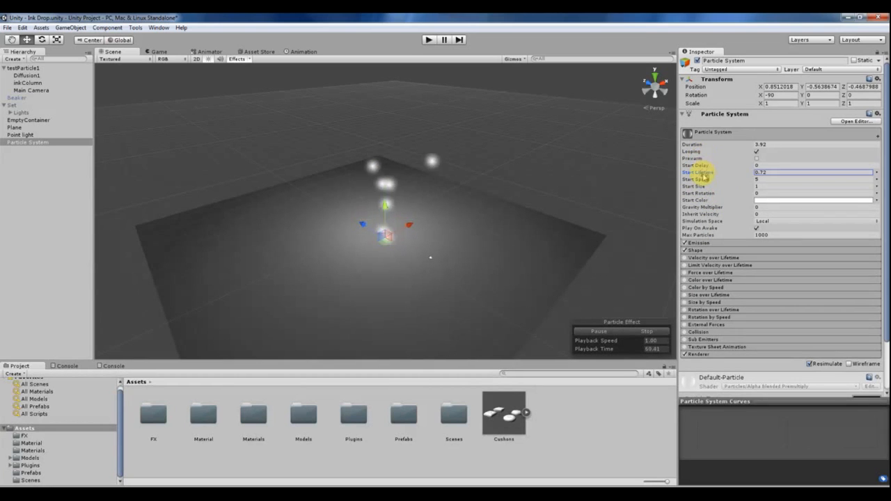
{"action": "left_click_drag", "start_coordinate": [699, 177], "coordinate": [726, 174]}
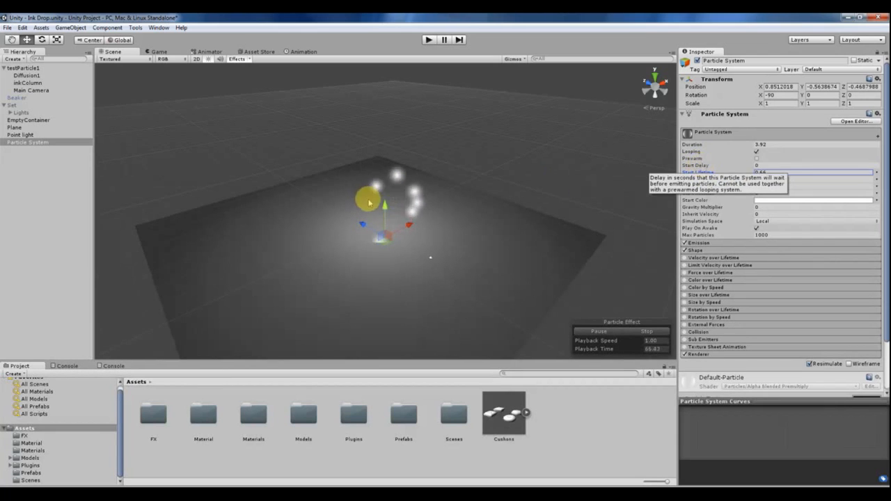
{"action": "scroll", "coordinate": [366, 209], "scroll_direction": "up", "scroll_amount": 6}
{"action": "scroll", "coordinate": [364, 217], "scroll_direction": "down", "scroll_amount": 5}
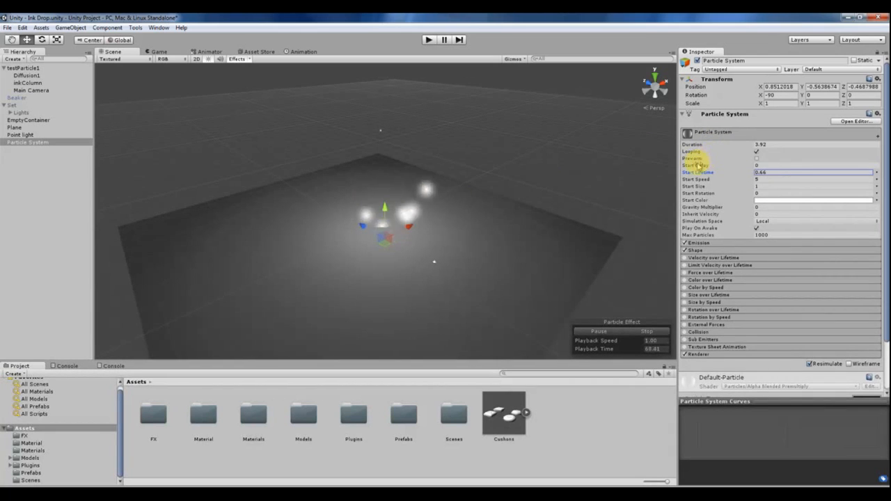
Try a Start Delay of 0.71 and return it to 0, and set Start Speed to 1.27.
{"action": "left_click_drag", "start_coordinate": [697, 165], "coordinate": [709, 165]}
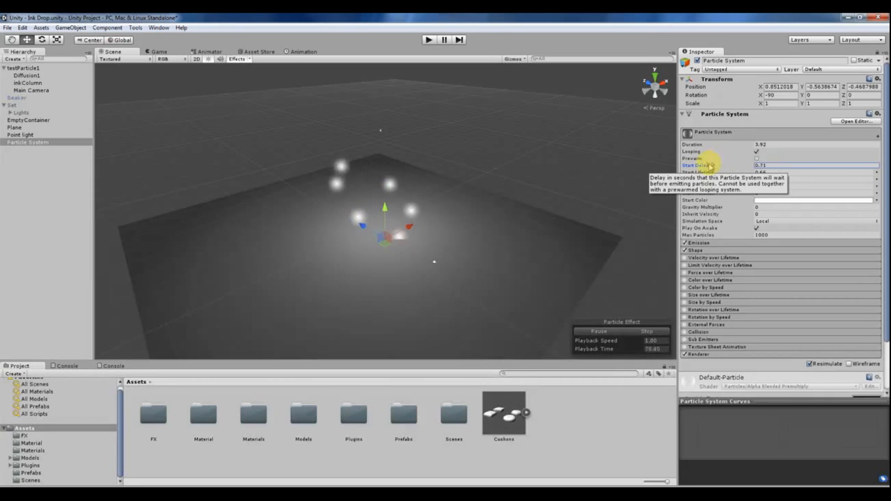
{"action": "left_click_drag", "start_coordinate": [639, 172], "coordinate": [690, 172]}
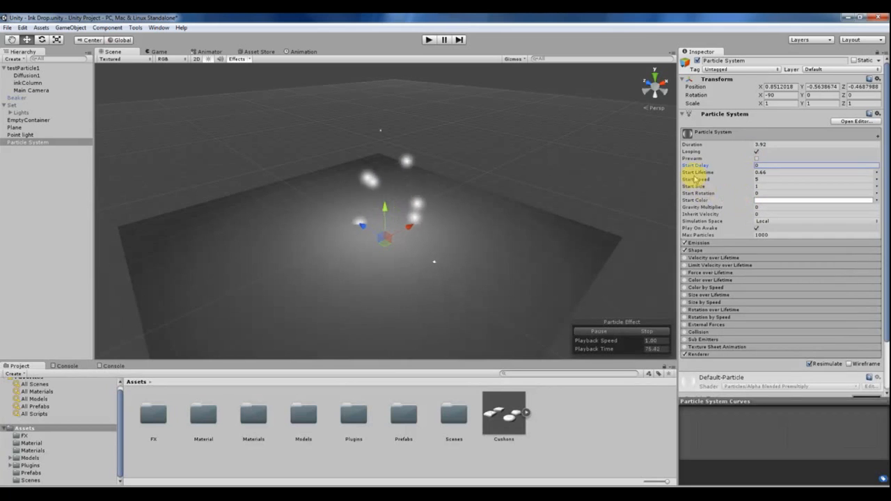
{"action": "left_click_drag", "start_coordinate": [710, 179], "coordinate": [654, 183]}
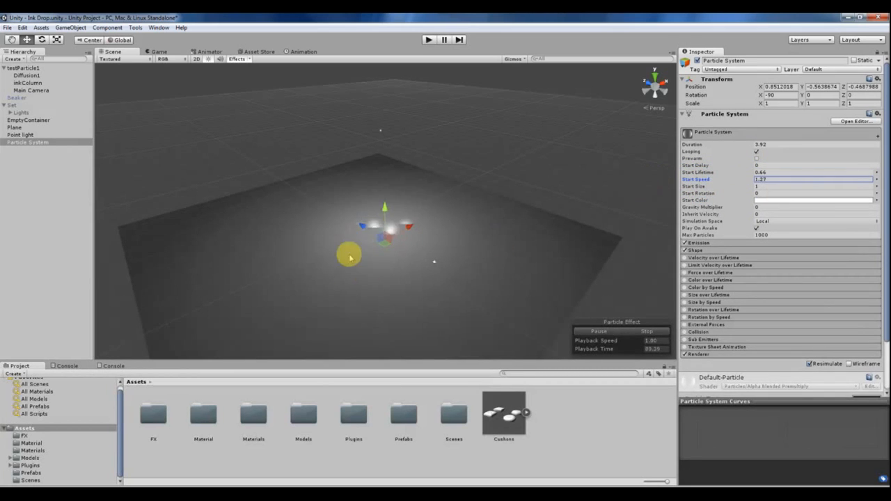
{"action": "scroll", "coordinate": [348, 261], "scroll_direction": "up", "scroll_amount": 3}
{"action": "scroll", "coordinate": [347, 275], "scroll_direction": "down", "scroll_amount": 2}
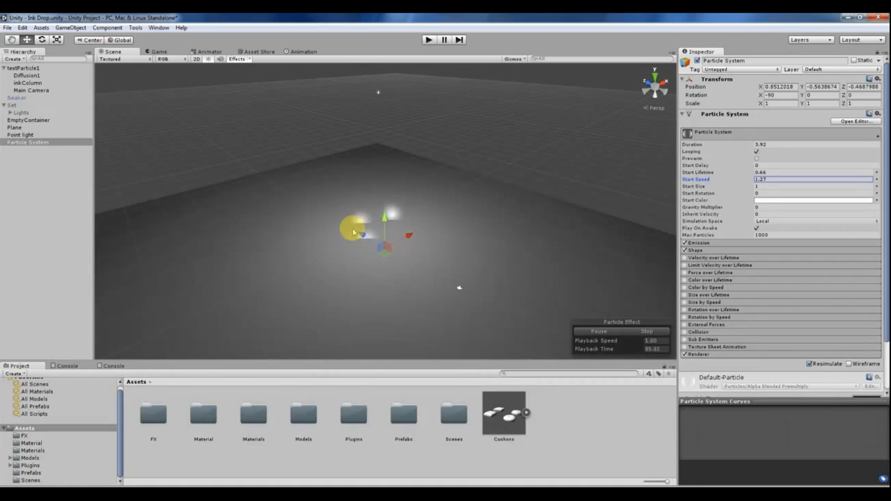
Raise the Particle System to about -0.018 on the Y axis, and examine the emission on the plane from several angles.
{"action": "left_click_drag", "start_coordinate": [459, 287], "coordinate": [505, 247], "text": "alt"}
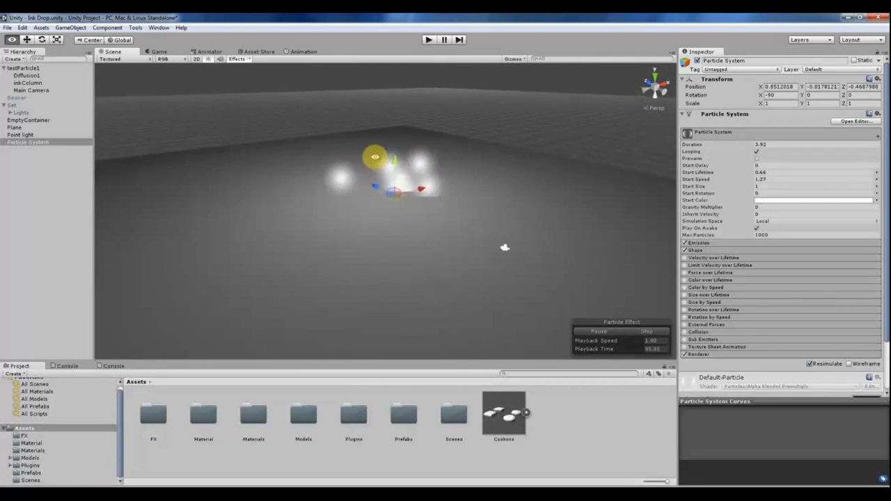
{"action": "left_click_drag", "start_coordinate": [374, 157], "coordinate": [383, 154], "text": "alt"}
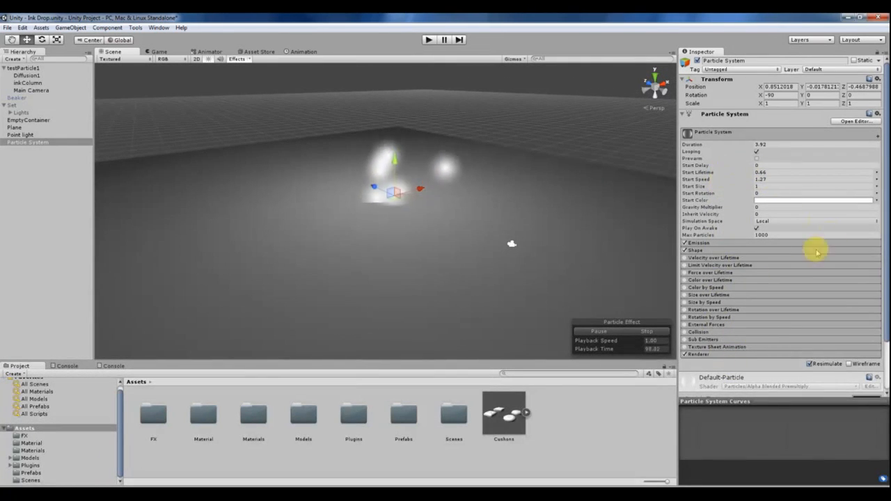
{"action": "left_click_drag", "start_coordinate": [512, 244], "coordinate": [627, 306], "text": "alt"}
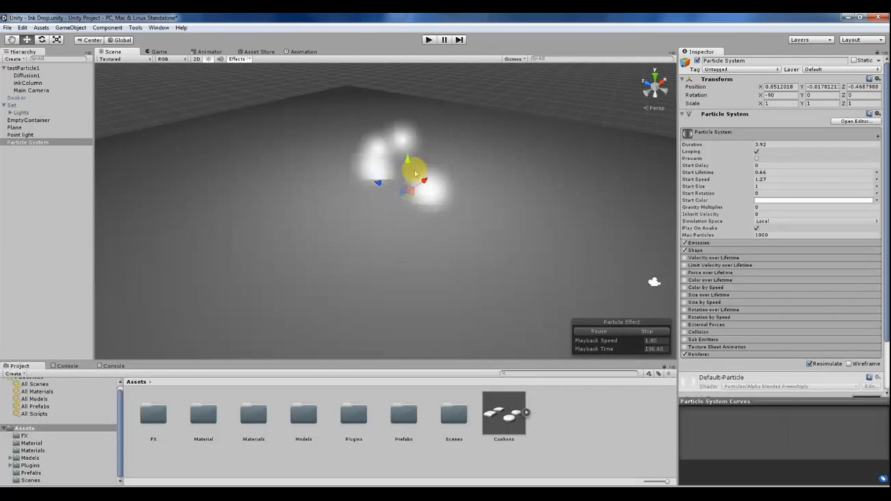
{"action": "left_click_drag", "start_coordinate": [654, 282], "coordinate": [636, 299], "text": "alt"}
{"action": "left_click_drag", "start_coordinate": [389, 188], "coordinate": [362, 216], "text": "alt"}
{"action": "scroll", "coordinate": [367, 220], "scroll_direction": "down", "scroll_amount": 5}
{"action": "left_click_drag", "start_coordinate": [386, 174], "coordinate": [388, 213], "text": "alt"}
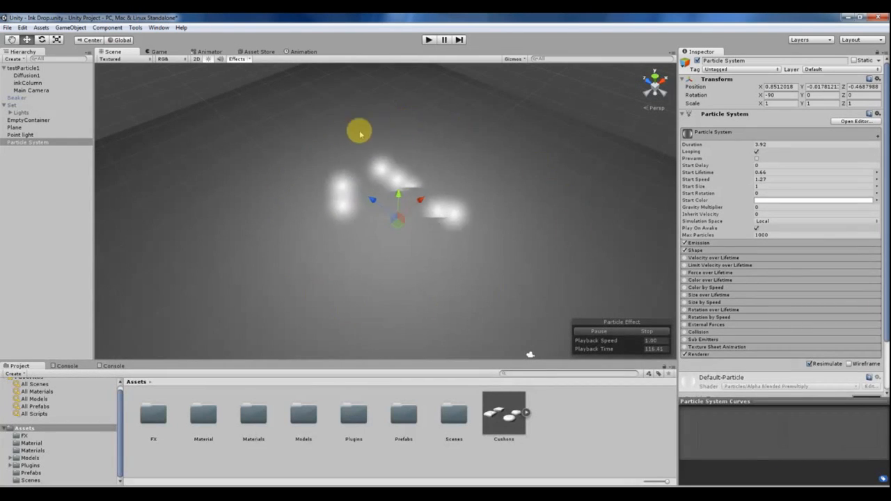
{"action": "left_click_drag", "start_coordinate": [381, 229], "coordinate": [388, 209], "text": "alt"}
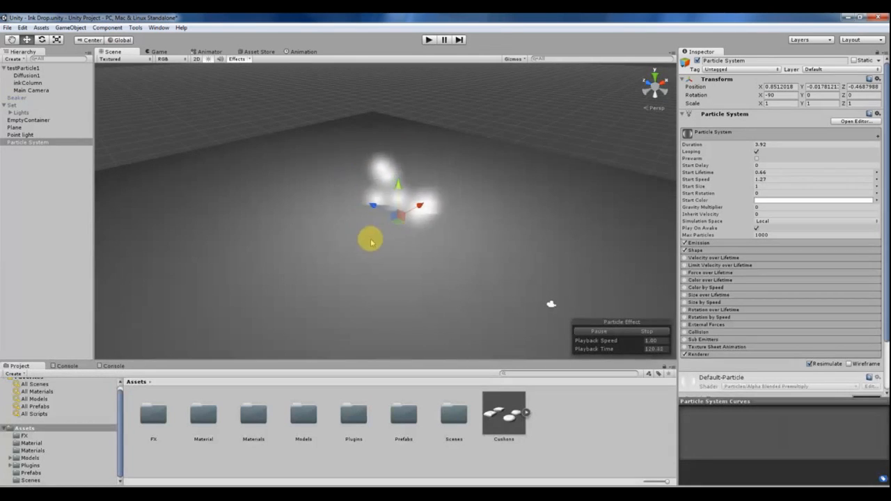
{"action": "left_click_drag", "start_coordinate": [371, 242], "coordinate": [365, 261], "text": "alt"}
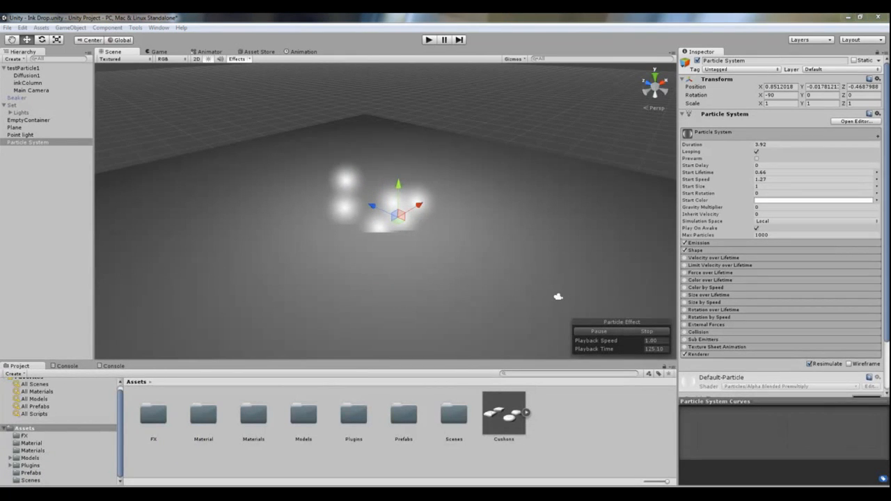
Switch to the computer's file browser and import the THE_CORRECT_scale_pony model into the project's Assets folder.
{"action": "left_click", "coordinate": [11, 493]}
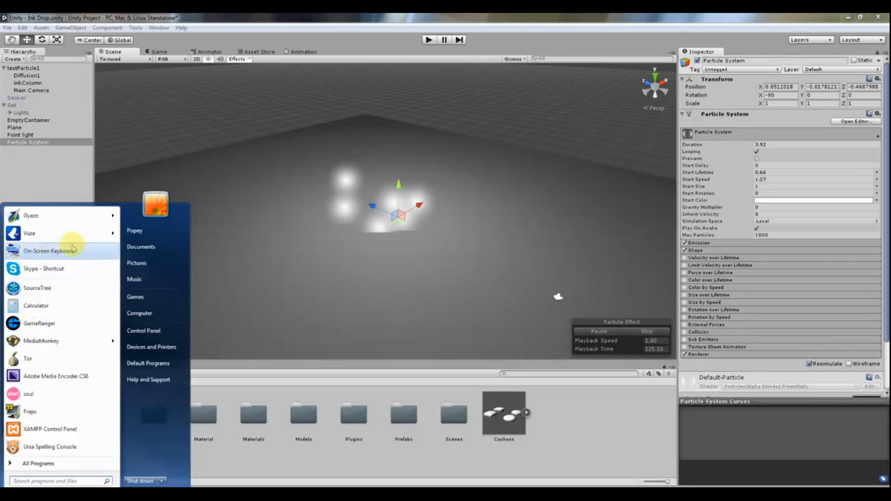
{"action": "left_click", "coordinate": [140, 319]}
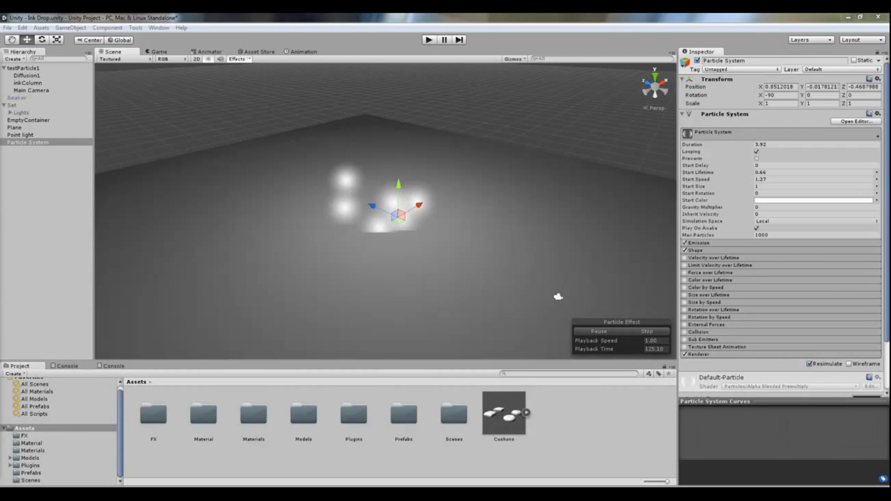
{"action": "left_click", "coordinate": [49, 197]}
{"action": "left_click", "coordinate": [522, 403]}
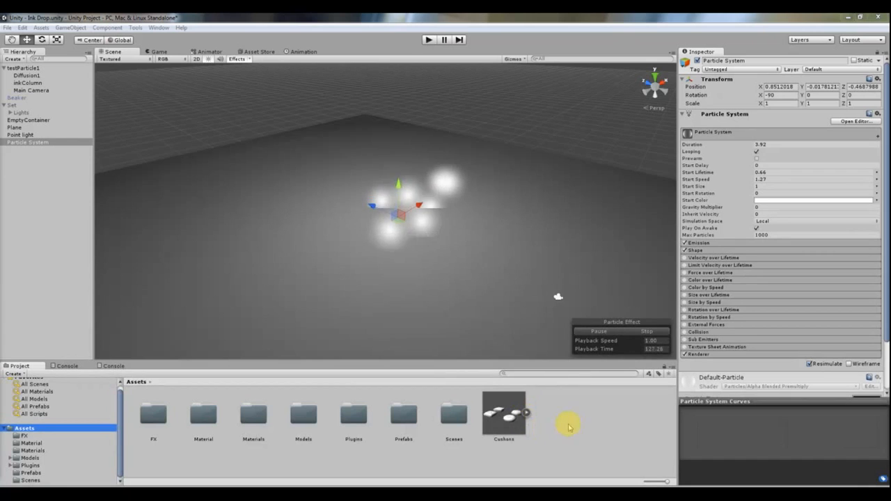
Place the THE_CORRECT_scale_pony model in the scene beside the particles, and delete it from the scene.
{"action": "left_click_drag", "start_coordinate": [554, 411], "coordinate": [64, 186]}
{"action": "scroll", "coordinate": [390, 211], "scroll_direction": "up", "scroll_amount": 3}
{"action": "left_click", "coordinate": [338, 209]}
{"action": "mouse_move", "coordinate": [338, 209]}
{"action": "left_mouse_down", "text": "alt"}
{"action": "mouse_move", "coordinate": [359, 163]}
{"action": "mouse_move", "coordinate": [349, 155]}
{"action": "mouse_move", "coordinate": [329, 208]}
{"action": "left_mouse_up", "text": "alt"}
{"action": "key", "text": "w"}
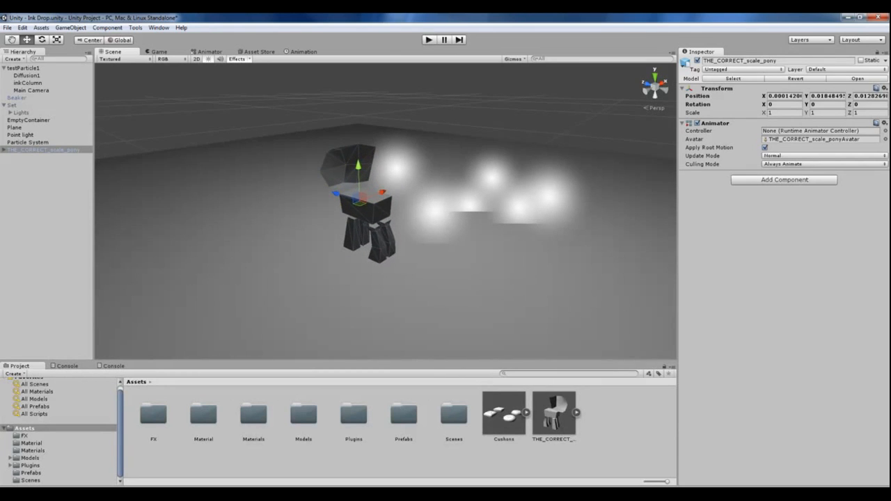
{"action": "key", "text": "Delete"}
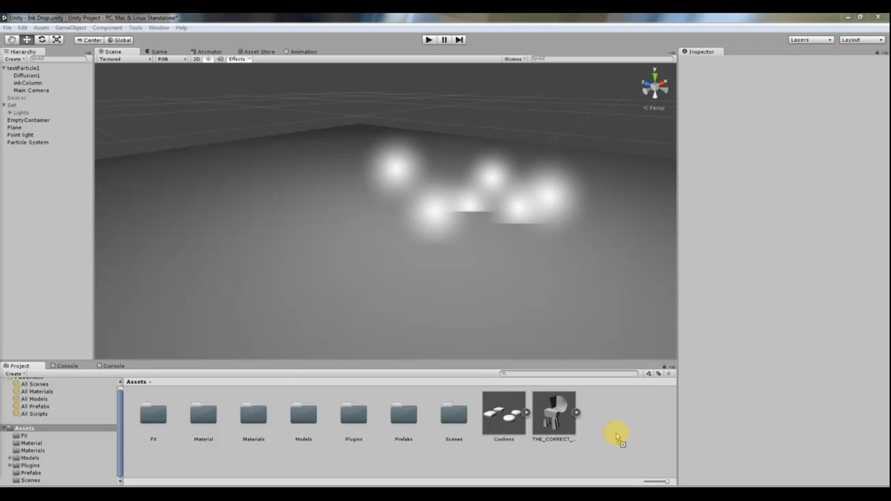
Delete the duplicate THE_CORRECT_scale_pony 1.obj asset from the Assets folder.
{"action": "left_click", "coordinate": [568, 408]}
{"action": "key", "text": "Delete"}
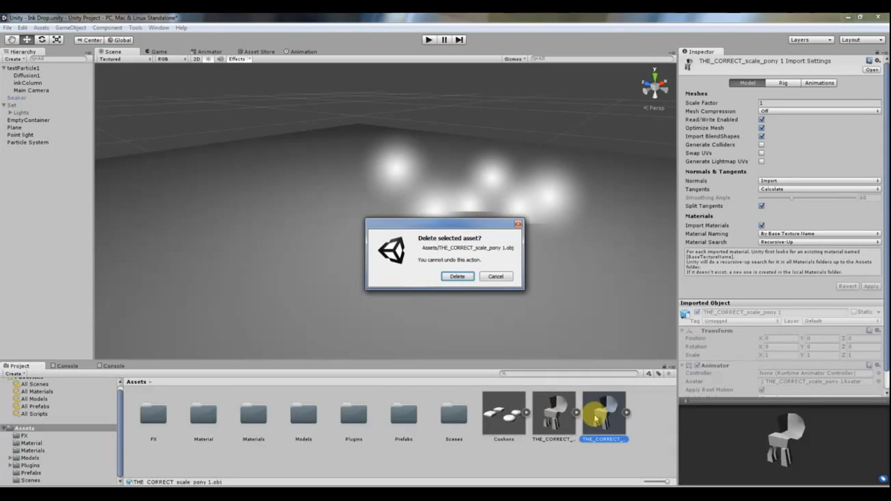
{"action": "left_click", "coordinate": [457, 276]}
Place THE_CORRECT_scale_pony in the scene as a size reference, and move the Particle System along the X axis closer to it.
{"action": "left_click_drag", "start_coordinate": [552, 413], "coordinate": [341, 183]}
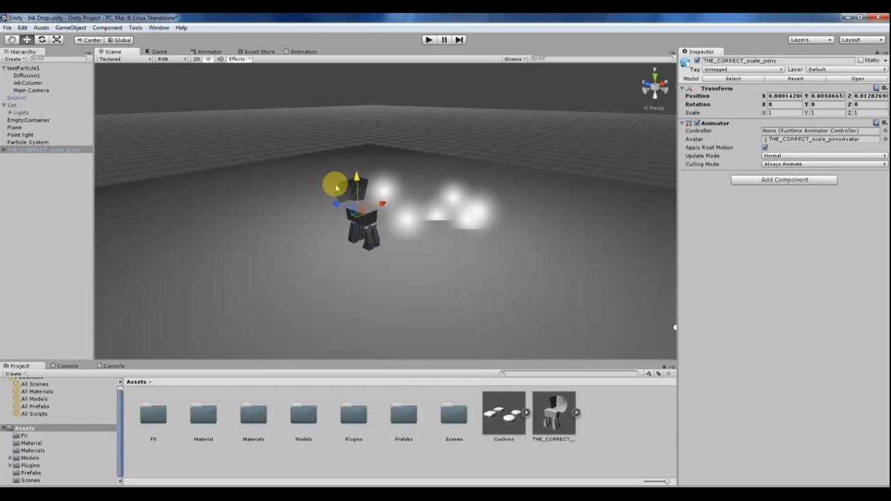
{"action": "left_click_drag", "start_coordinate": [420, 212], "coordinate": [411, 278], "text": "alt"}
{"action": "left_click", "coordinate": [415, 229]}
{"action": "mouse_move", "coordinate": [439, 233]}
{"action": "left_mouse_down", "text": "alt"}
{"action": "mouse_move", "coordinate": [465, 262]}
{"action": "mouse_move", "coordinate": [418, 283]}
{"action": "mouse_move", "coordinate": [424, 233]}
{"action": "left_mouse_up", "text": "alt"}
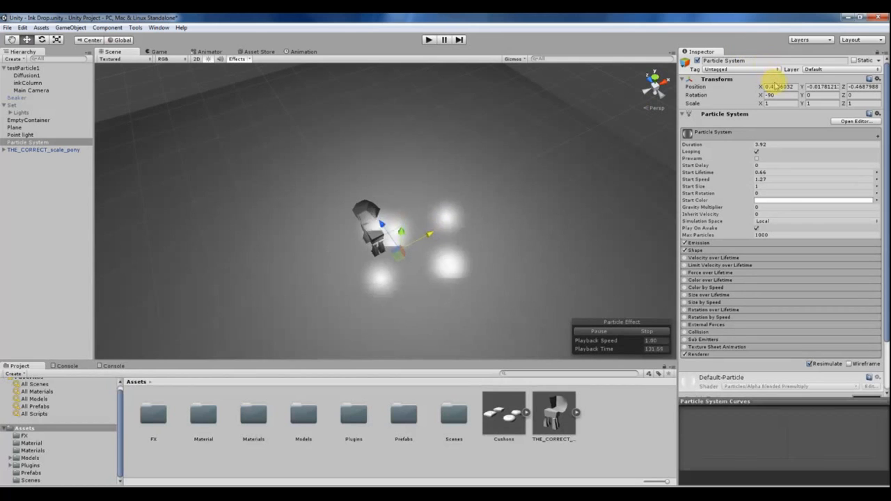
Set the Particle System's position to 0 on the X, Y and Z axes.
{"action": "left_click", "coordinate": [779, 87]}
{"action": "type", "text": "0.0"}
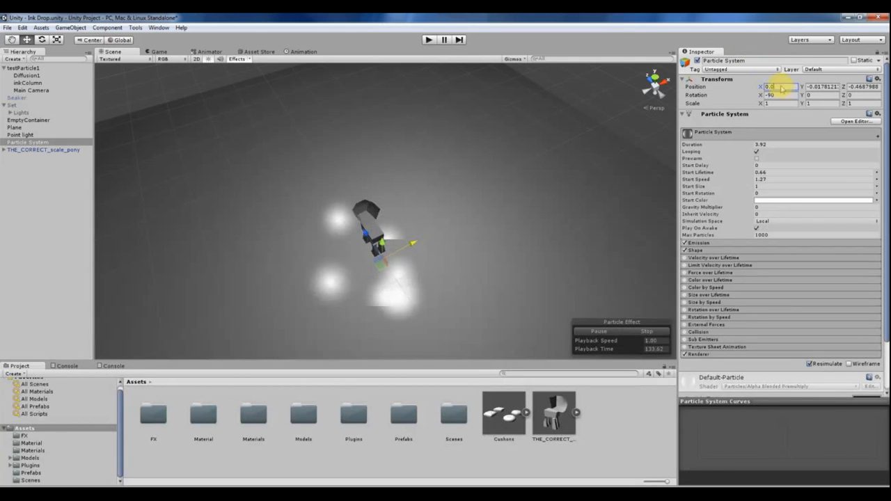
{"action": "left_click", "coordinate": [829, 88]}
{"action": "type", "text": "-0.0"}
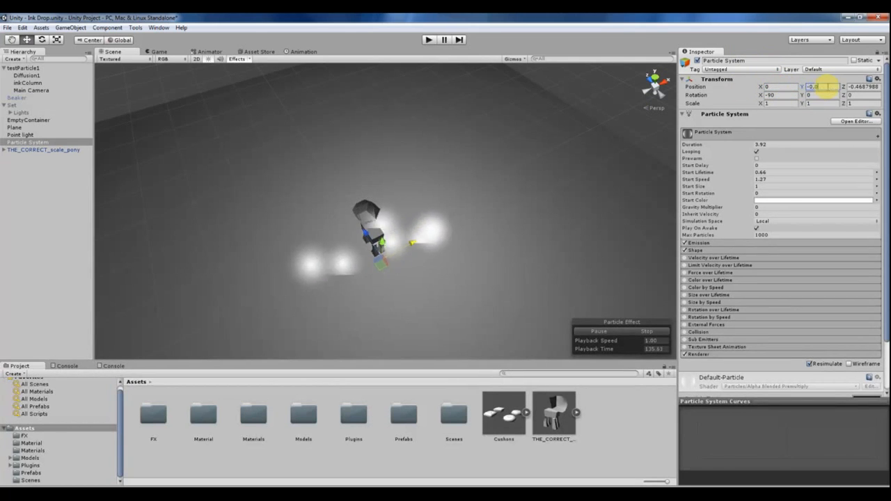
{"action": "left_click", "coordinate": [867, 86]}
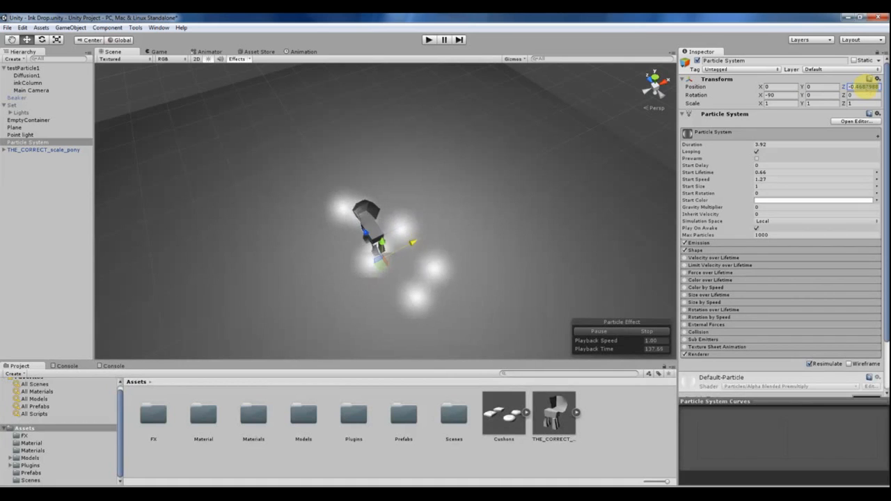
{"action": "left_click", "coordinate": [818, 87]}
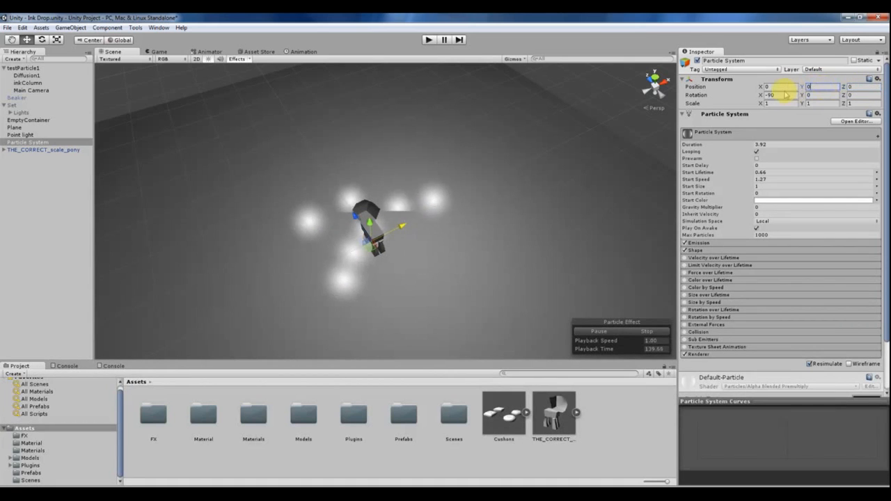
Examine the particles' size and spread against the pony model from several distances and angles, keeping the Particle System selected.
{"action": "scroll", "coordinate": [351, 209], "scroll_direction": "down", "scroll_amount": 2}
{"action": "left_click_drag", "start_coordinate": [302, 239], "coordinate": [302, 199], "text": "alt"}
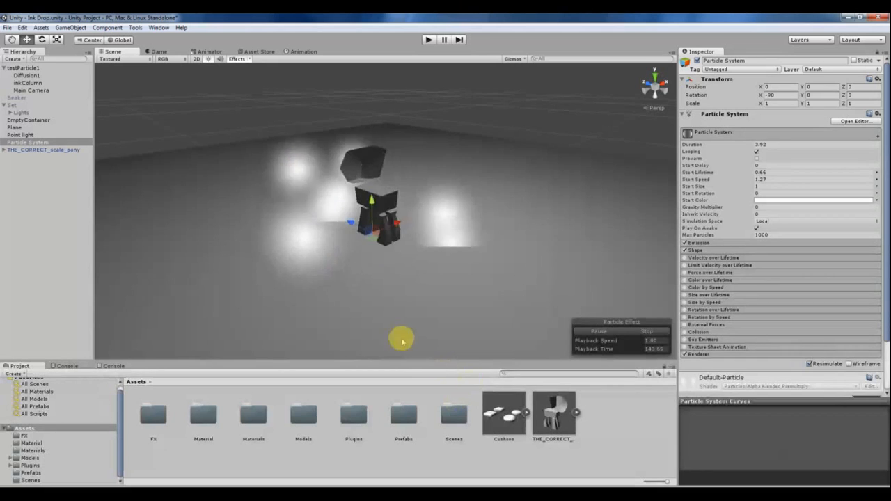
{"action": "left_click", "coordinate": [25, 150]}
{"action": "left_click", "coordinate": [27, 142]}
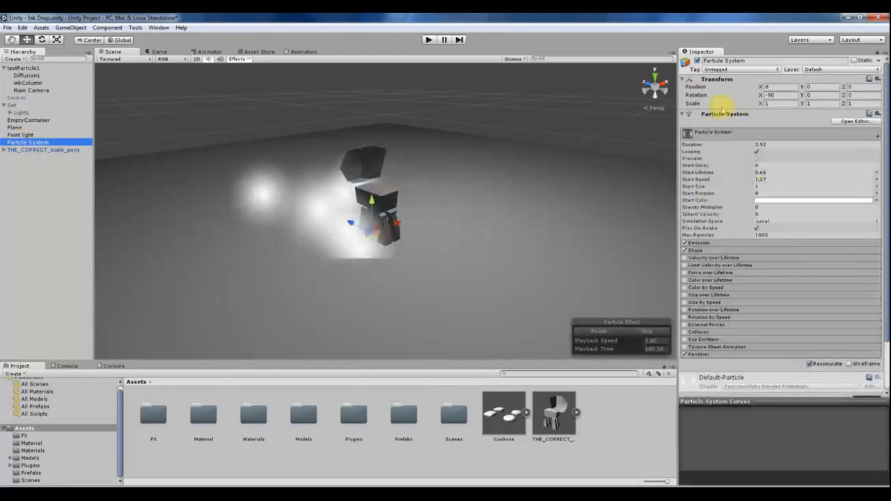
{"action": "scroll", "coordinate": [434, 205], "scroll_direction": "down", "scroll_amount": 3}
{"action": "scroll", "coordinate": [374, 209], "scroll_direction": "down", "scroll_amount": 1}
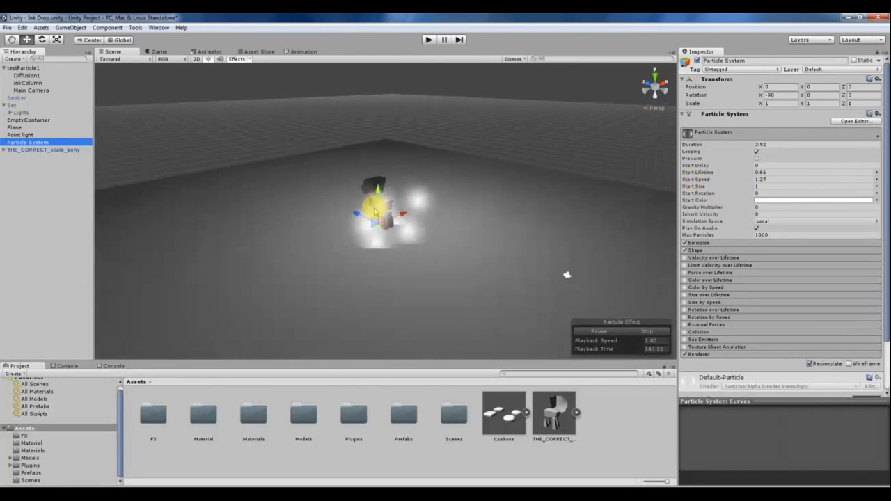
{"action": "scroll", "coordinate": [369, 237], "scroll_direction": "up", "scroll_amount": 1}
{"action": "scroll", "coordinate": [370, 241], "scroll_direction": "down", "scroll_amount": 5}
{"action": "scroll", "coordinate": [377, 232], "scroll_direction": "up", "scroll_amount": 4}
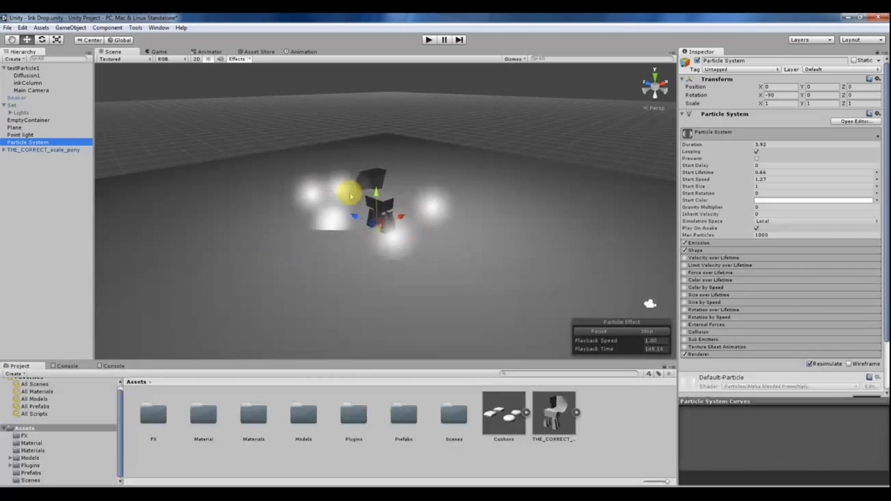
{"action": "scroll", "coordinate": [374, 215], "scroll_direction": "down", "scroll_amount": 4}
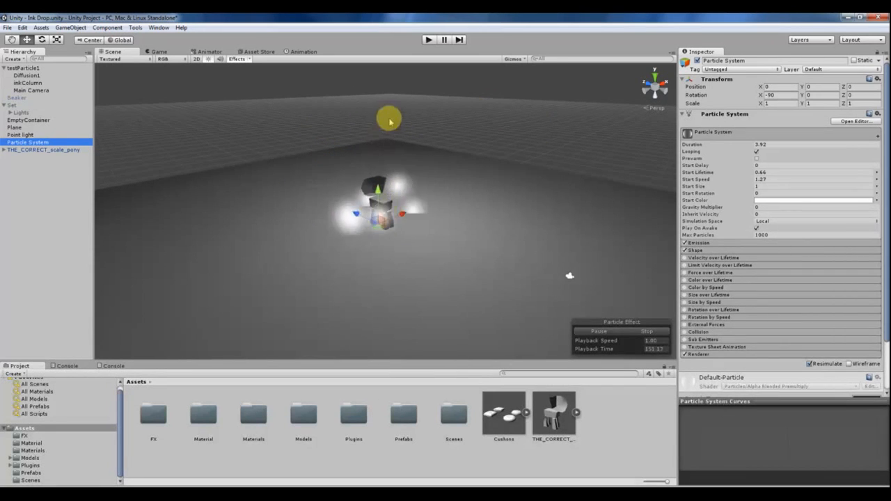
{"action": "left_click_drag", "start_coordinate": [386, 131], "coordinate": [395, 172], "text": "alt"}
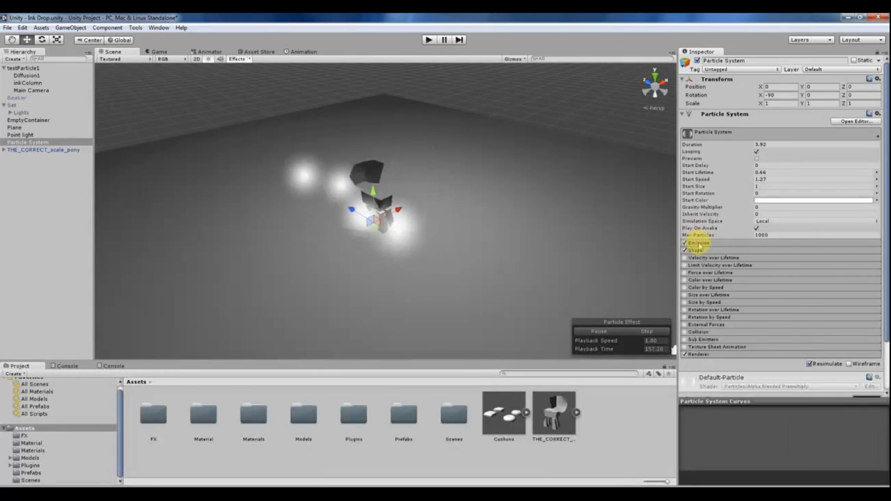
Expand the Emission and Shape modules, enlarge the emitter cone's radius to about 1.96, and change the emitter shape to Sphere.
{"action": "left_click", "coordinate": [698, 243]}
{"action": "left_click", "coordinate": [695, 284]}
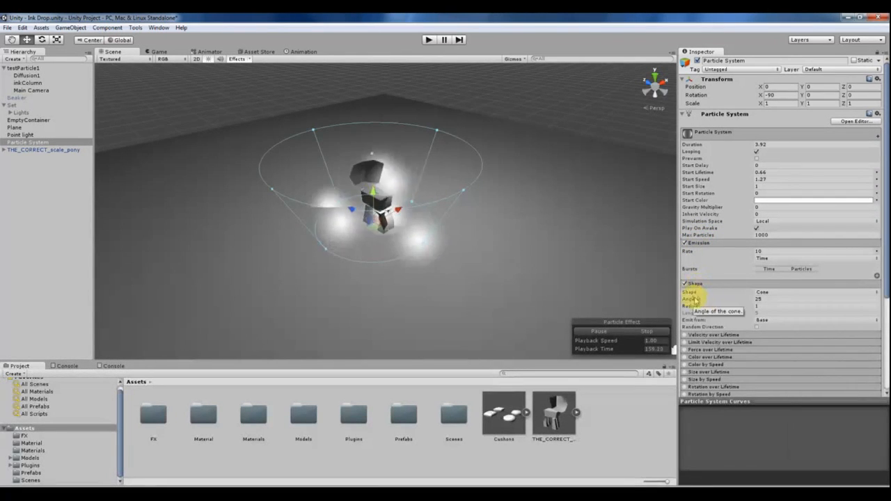
{"action": "left_click_drag", "start_coordinate": [322, 253], "coordinate": [378, 274]}
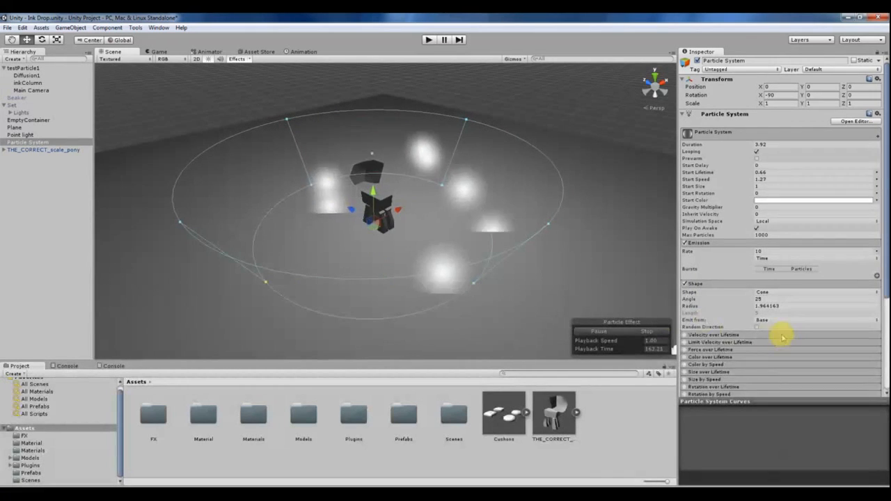
{"action": "scroll", "coordinate": [777, 292], "scroll_direction": "down", "scroll_amount": 3}
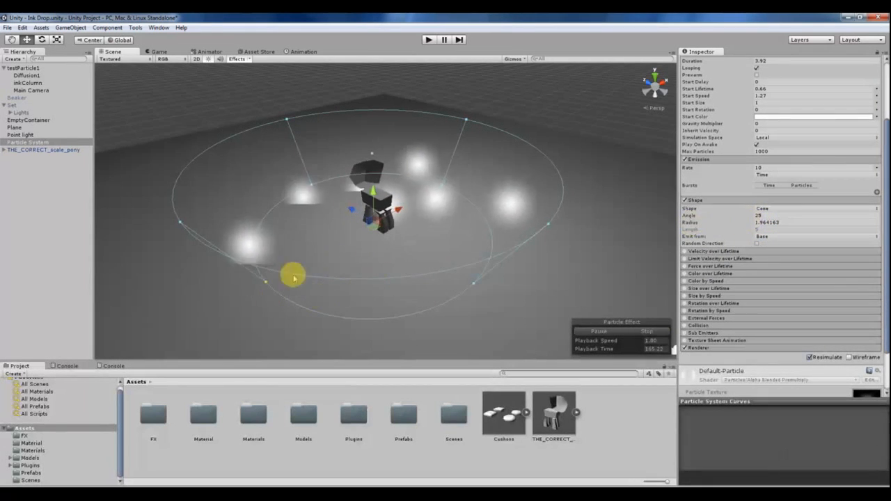
{"action": "left_click", "coordinate": [763, 209]}
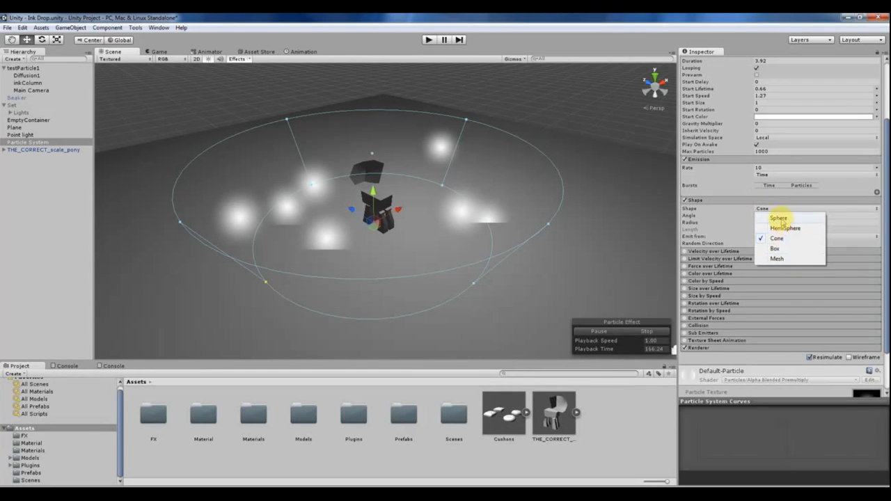
{"action": "left_click", "coordinate": [781, 219]}
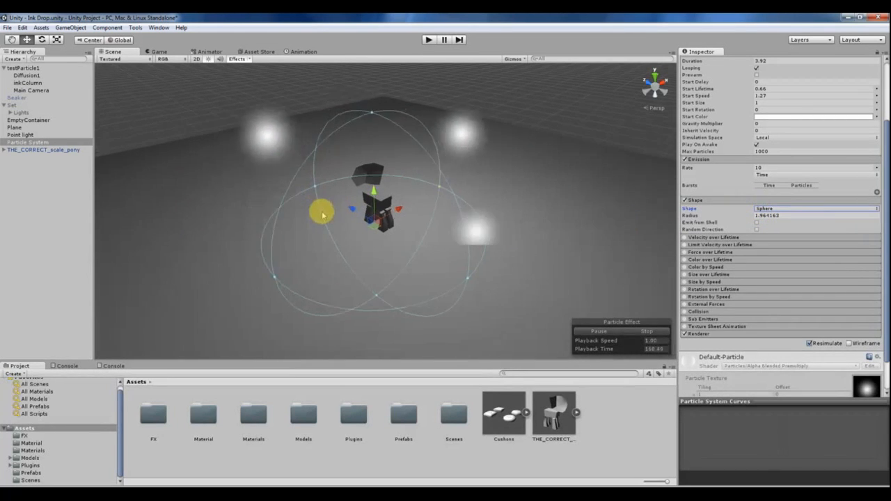
Raise the emission Rate to 68.72 and reduce the particles' Start Size to 0.11.
{"action": "scroll", "coordinate": [696, 174], "scroll_direction": "up", "scroll_amount": 3}
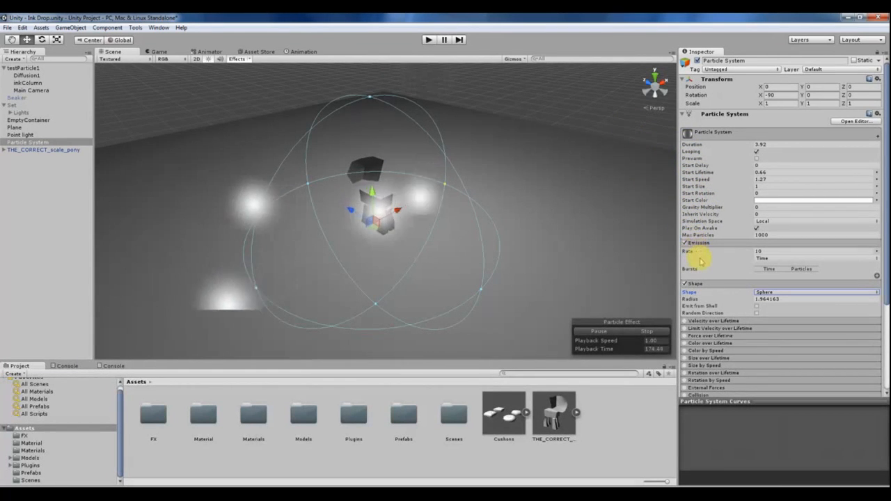
{"action": "left_click_drag", "start_coordinate": [701, 259], "coordinate": [268, 264]}
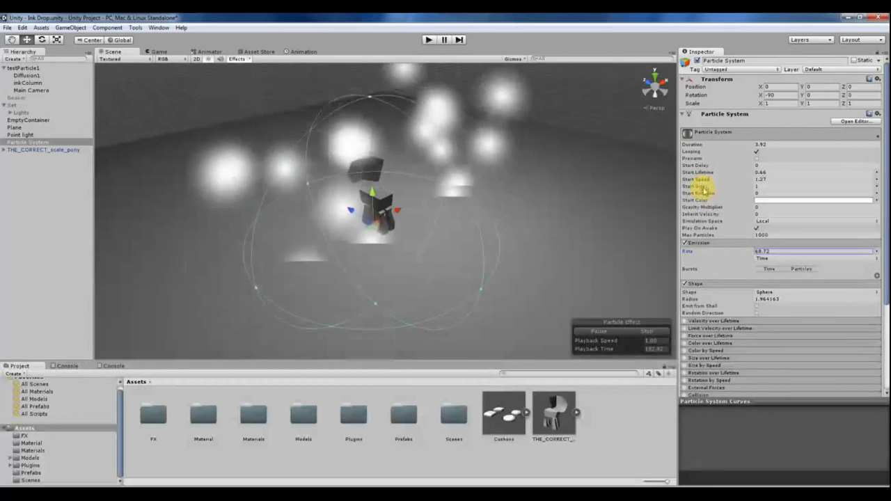
{"action": "mouse_move", "coordinate": [705, 188]}
{"action": "left_mouse_down"}
{"action": "mouse_move", "coordinate": [696, 189]}
{"action": "mouse_move", "coordinate": [704, 193]}
{"action": "left_mouse_up"}
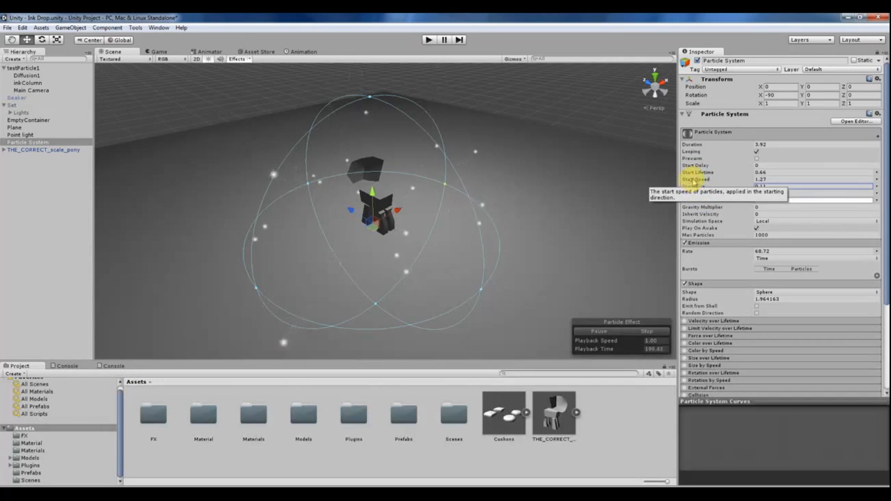
Increase the particles' Start Speed to 2.07 and the emission Rate to 487.15.
{"action": "left_click_drag", "start_coordinate": [696, 180], "coordinate": [712, 180]}
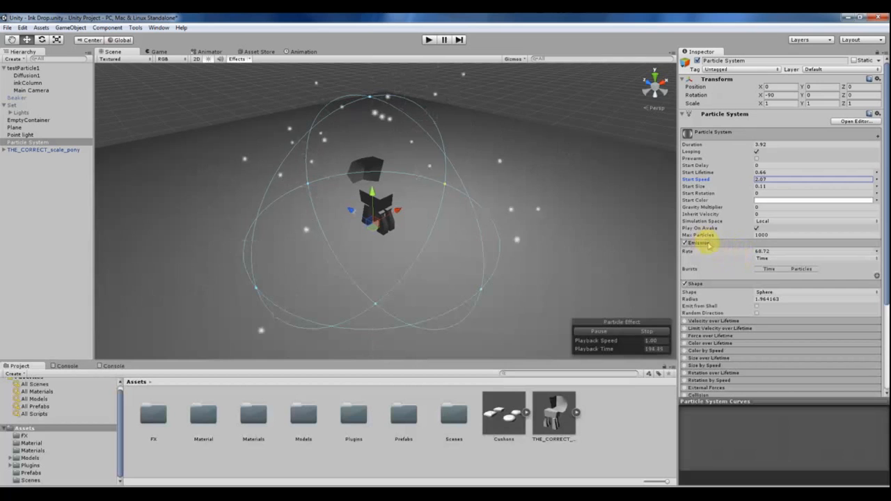
{"action": "left_click_drag", "start_coordinate": [686, 251], "coordinate": [279, 163]}
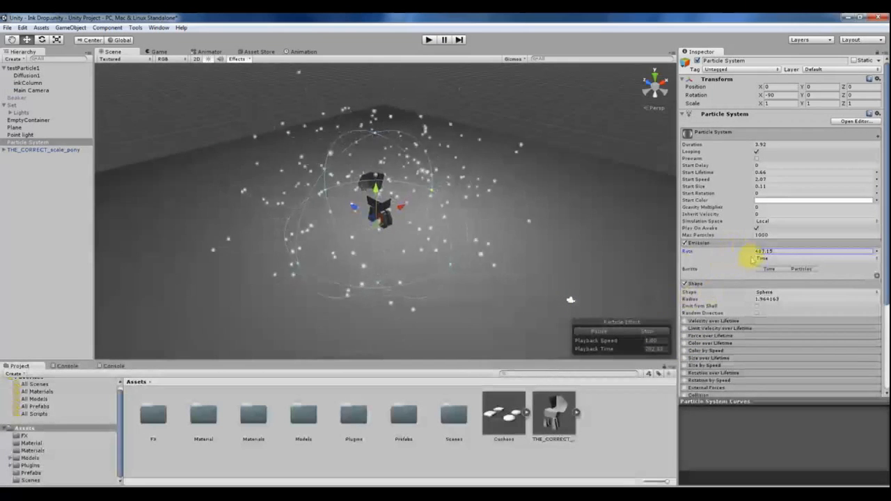
Keep the Sphere emitter shape and enable Emit from Shell for it.
{"action": "left_click", "coordinate": [765, 294]}
{"action": "left_click", "coordinate": [761, 294]}
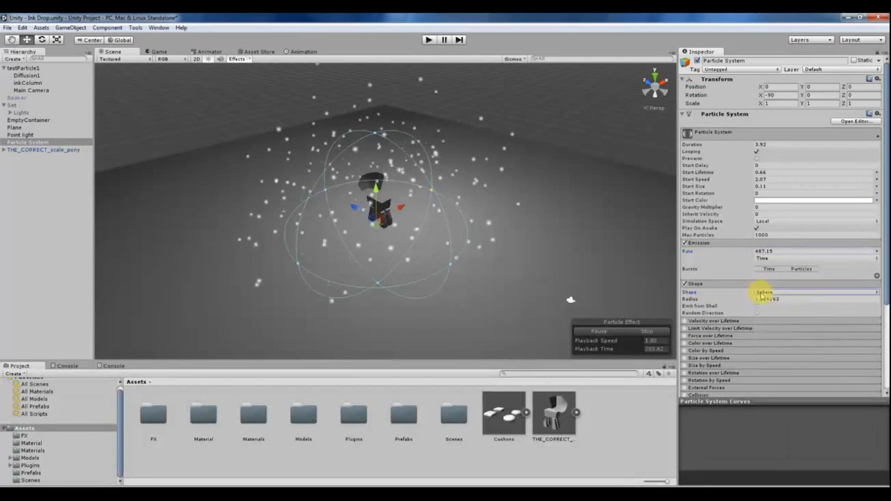
{"action": "left_click", "coordinate": [762, 293]}
{"action": "left_click", "coordinate": [729, 294]}
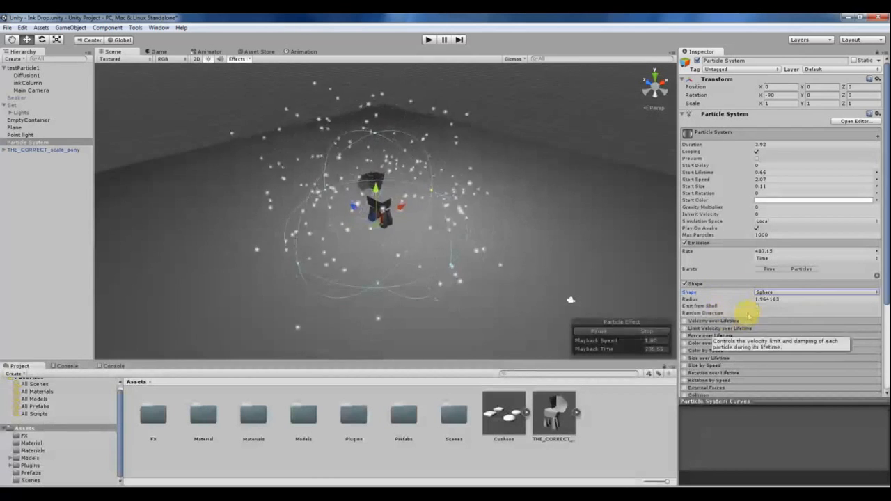
{"action": "left_click", "coordinate": [757, 306]}
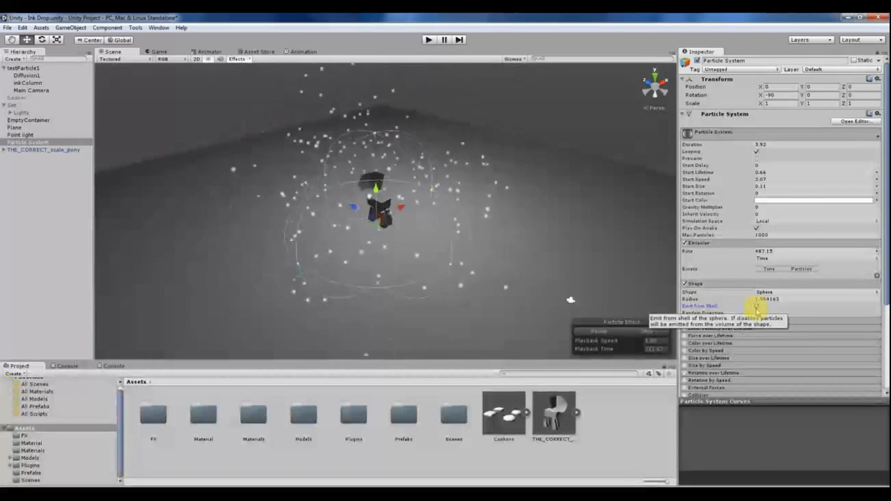
Change the emitter shape to HemiSphere, inspect its emission around the pony, and turn off Emit from Shell.
{"action": "left_click", "coordinate": [760, 292]}
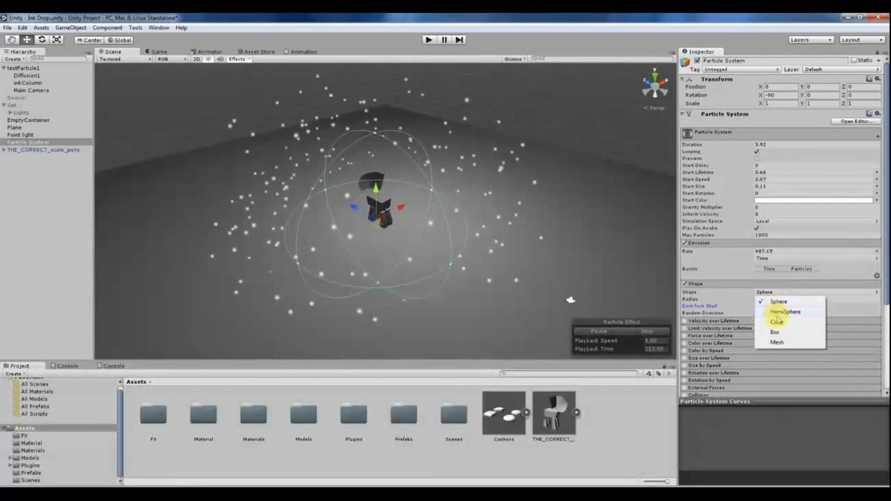
{"action": "left_click", "coordinate": [773, 312]}
{"action": "left_click_drag", "start_coordinate": [310, 219], "coordinate": [327, 233], "text": "alt"}
{"action": "left_click_drag", "start_coordinate": [618, 277], "coordinate": [584, 254], "text": "alt"}
{"action": "left_click_drag", "start_coordinate": [288, 208], "coordinate": [292, 222], "text": "alt"}
{"action": "left_click", "coordinate": [759, 307]}
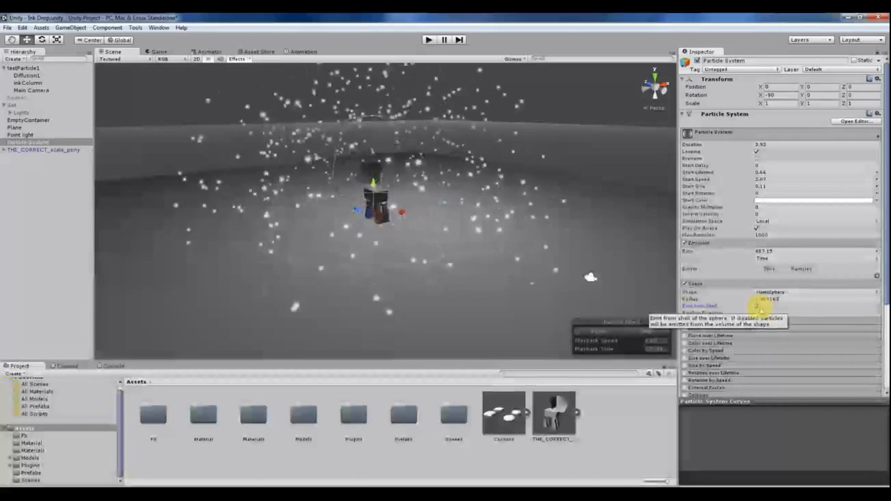
Change the emitter shape back to Cone and inspect how its particles spread around the pony.
{"action": "left_click", "coordinate": [764, 293]}
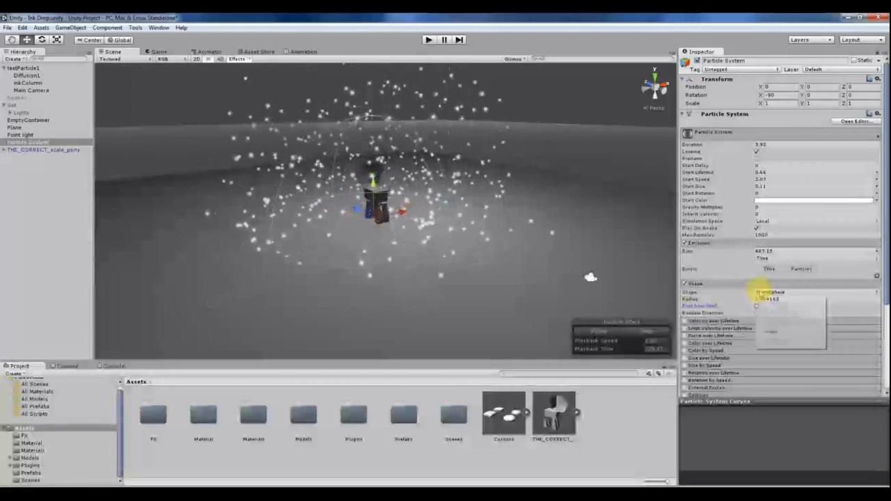
{"action": "left_click", "coordinate": [775, 322]}
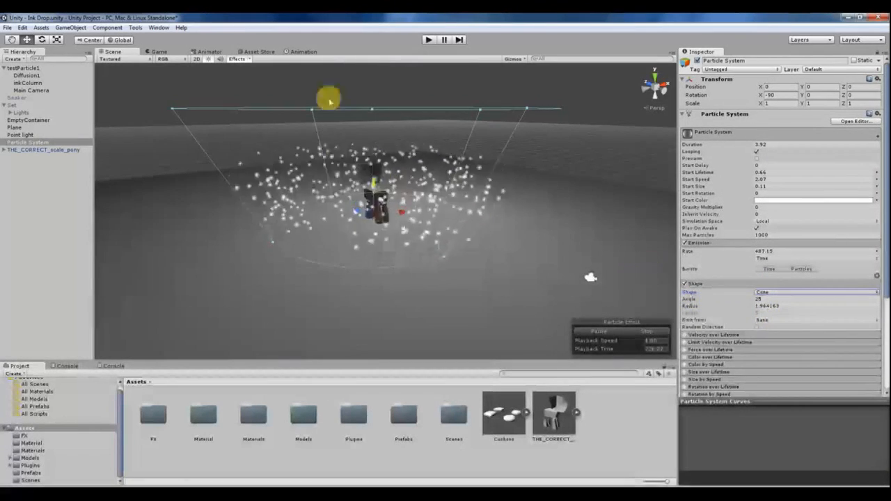
{"action": "left_click_drag", "start_coordinate": [591, 277], "coordinate": [562, 229], "text": "alt"}
{"action": "left_click_drag", "start_coordinate": [274, 139], "coordinate": [276, 141], "text": "alt"}
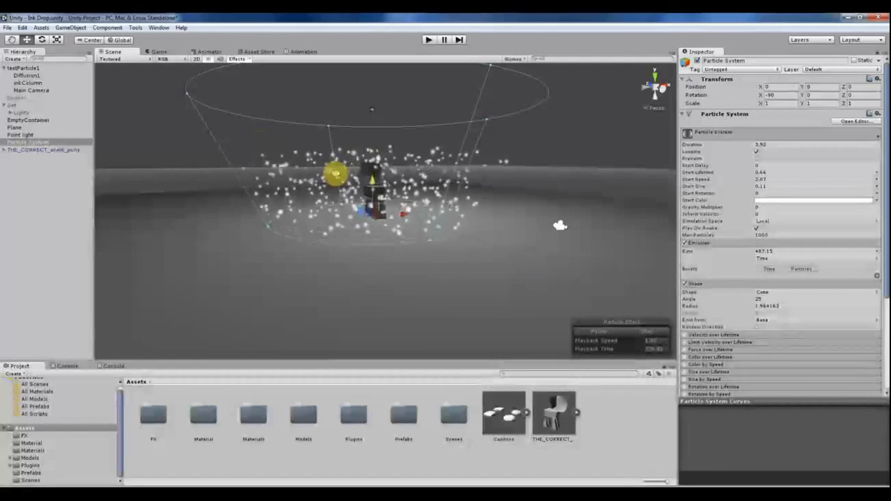
{"action": "left_click_drag", "start_coordinate": [336, 173], "coordinate": [337, 199], "text": "alt"}
{"action": "scroll", "coordinate": [336, 199], "scroll_direction": "up", "scroll_amount": 5}
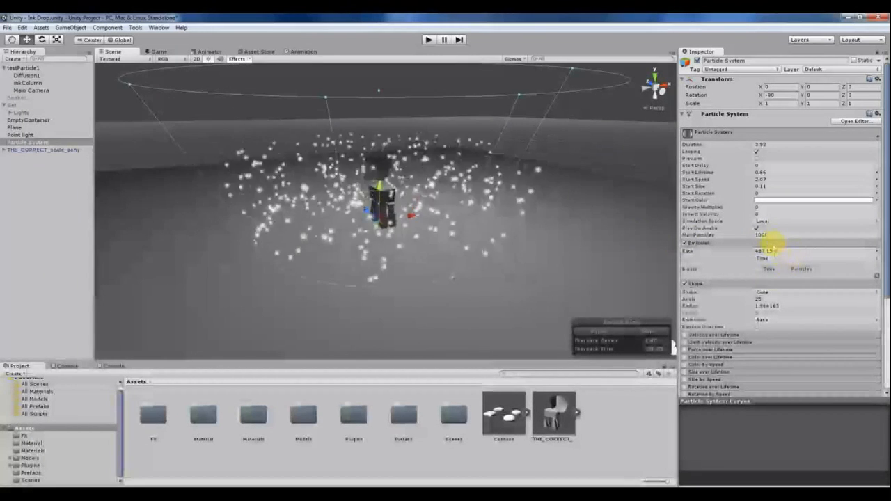
Change the emitter shape to Box and raise the Particle System to about 1.22 on the Y axis.
{"action": "left_click", "coordinate": [766, 292]}
{"action": "left_click", "coordinate": [773, 328]}
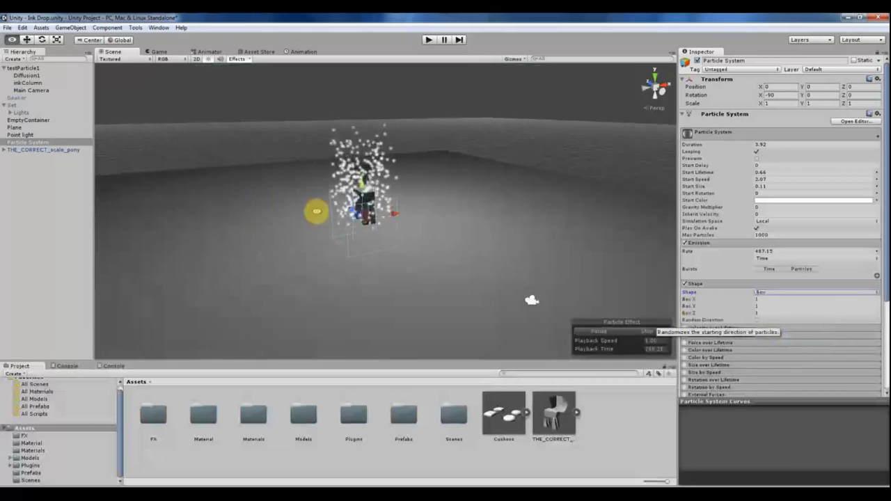
{"action": "left_click_drag", "start_coordinate": [314, 209], "coordinate": [461, 163], "text": "alt"}
{"action": "left_click_drag", "start_coordinate": [326, 180], "coordinate": [344, 212], "text": "alt"}
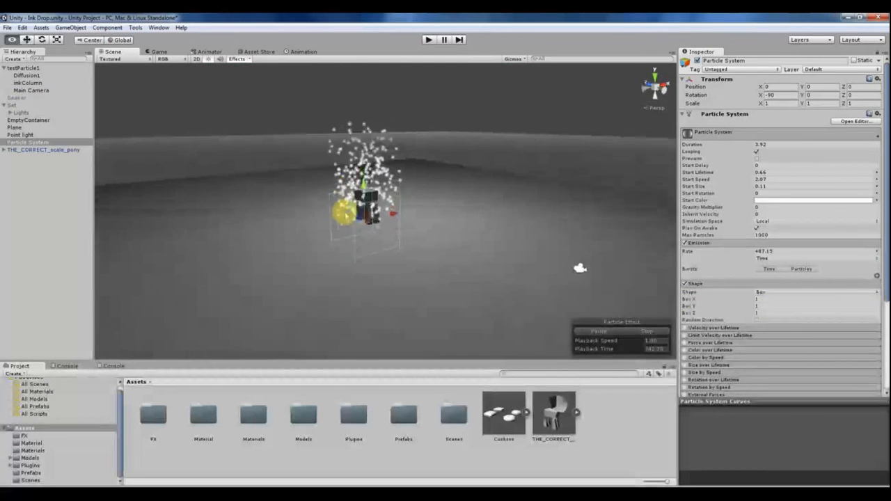
{"action": "left_click_drag", "start_coordinate": [367, 128], "coordinate": [481, 224]}
{"action": "left_click_drag", "start_coordinate": [588, 253], "coordinate": [515, 249], "text": "alt"}
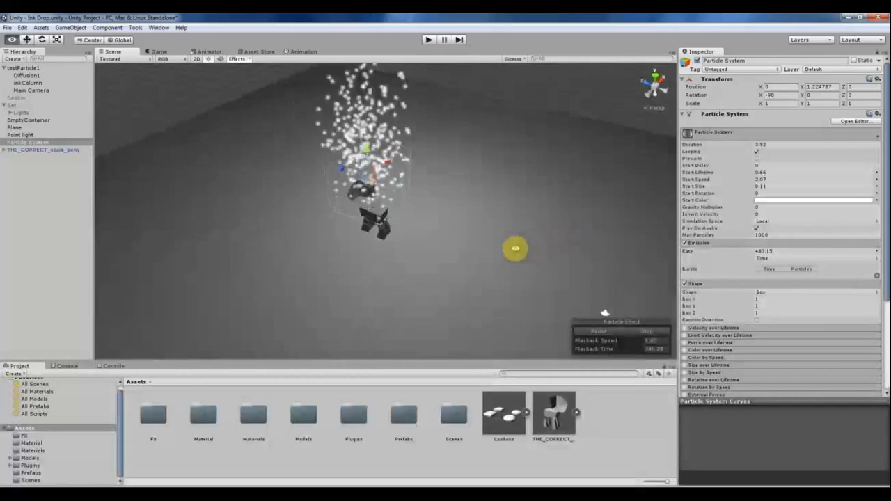
Stretch the box emitter to 4.6 in Box X, flatten Box Y to about 0.12, and inspect it from several angles.
{"action": "left_click_drag", "start_coordinate": [695, 301], "coordinate": [678, 315]}
{"action": "left_click_drag", "start_coordinate": [376, 178], "coordinate": [155, 162], "text": "alt"}
{"action": "middle_click_drag", "start_coordinate": [387, 175], "coordinate": [421, 252], "text": "alt"}
{"action": "left_click_drag", "start_coordinate": [421, 252], "coordinate": [425, 183], "text": "alt"}
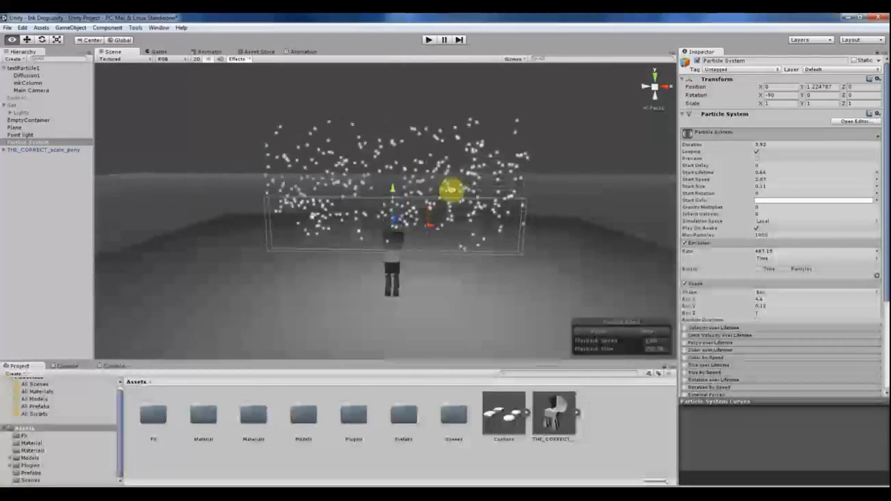
{"action": "left_click_drag", "start_coordinate": [545, 211], "coordinate": [377, 219], "text": "alt"}
{"action": "left_click_drag", "start_coordinate": [95, 300], "coordinate": [167, 247], "text": "alt"}
{"action": "left_click_drag", "start_coordinate": [330, 206], "coordinate": [589, 245], "text": "alt"}
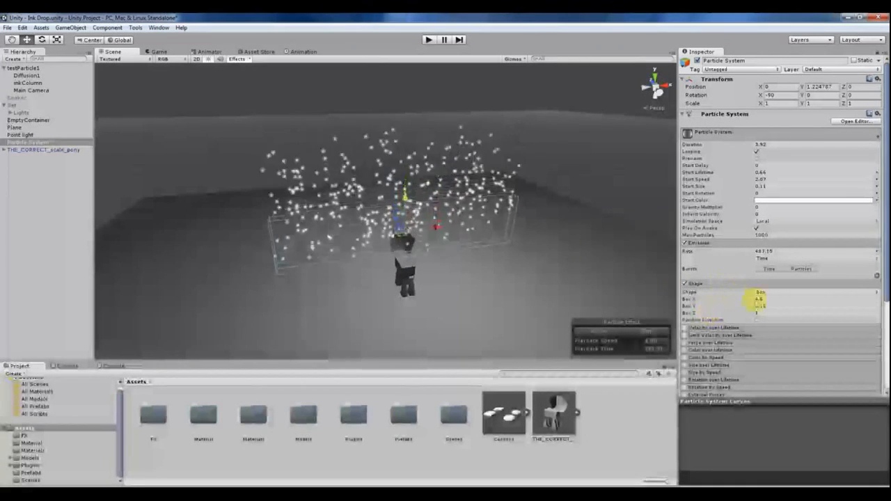
Change the emitter shape to Mesh, keep emission from vertices, and assign the mesh named default.
{"action": "left_click", "coordinate": [762, 292]}
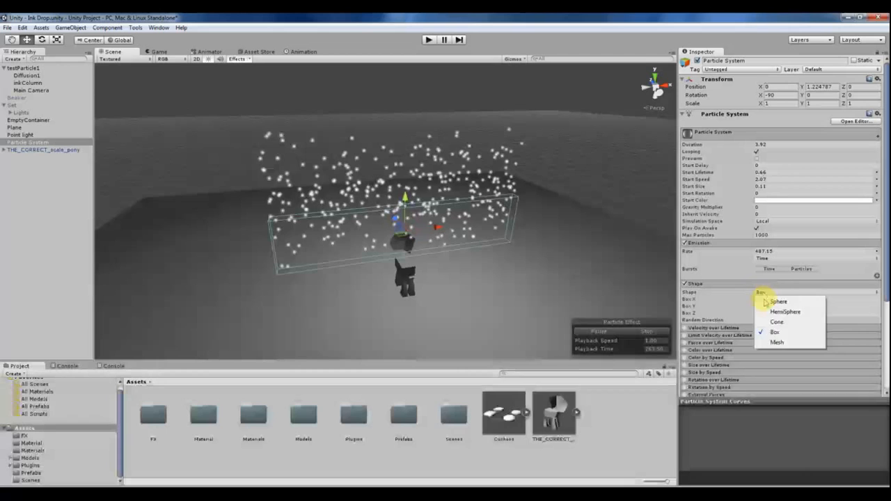
{"action": "left_click", "coordinate": [776, 342]}
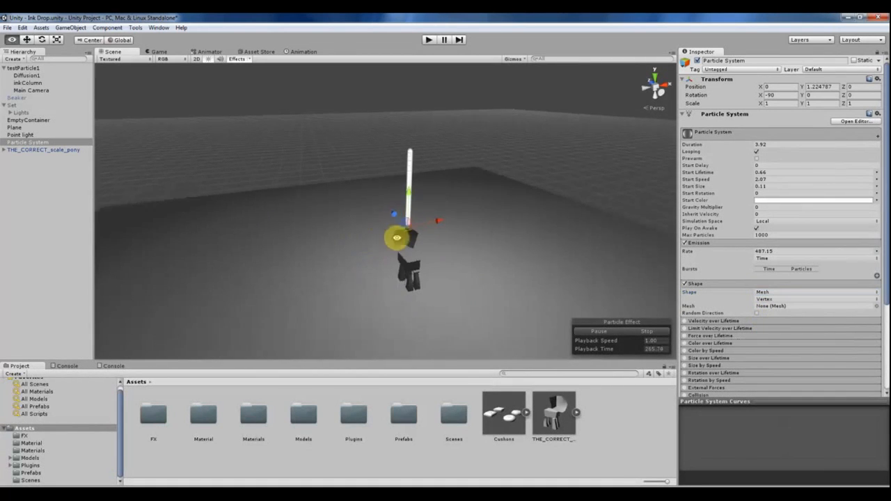
{"action": "left_click_drag", "start_coordinate": [398, 239], "coordinate": [466, 254], "text": "alt"}
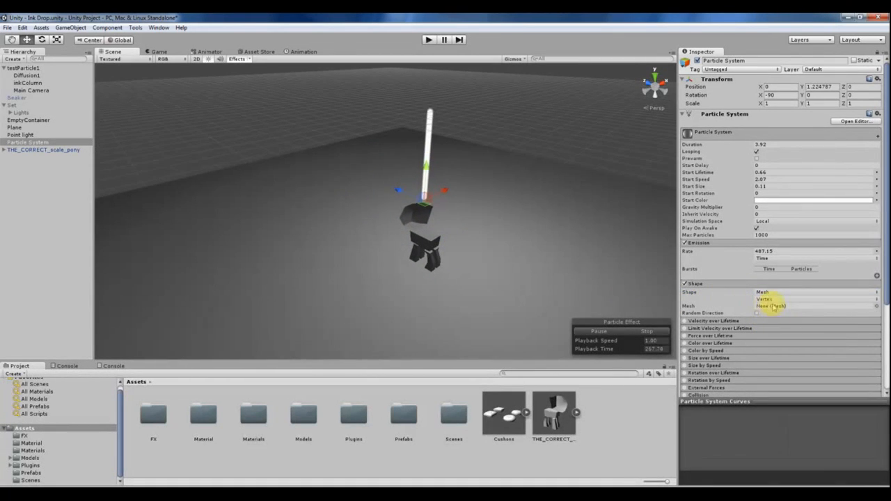
{"action": "left_click", "coordinate": [765, 299]}
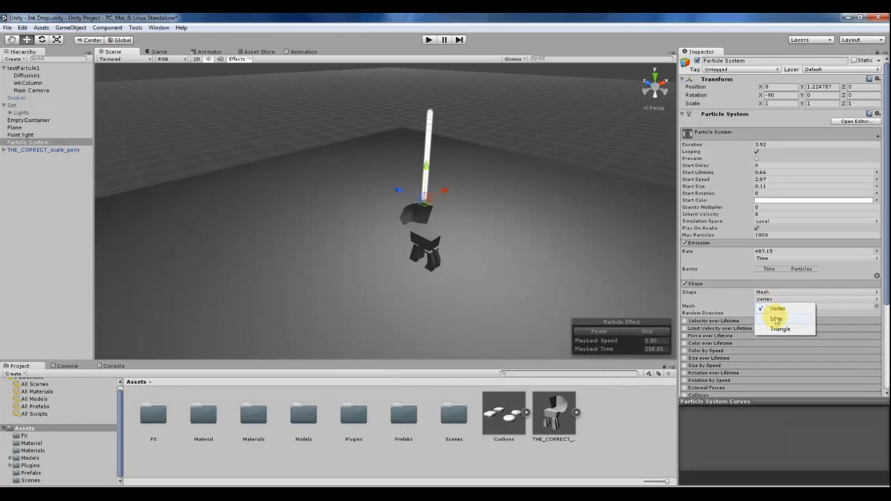
{"action": "left_click", "coordinate": [777, 320]}
{"action": "left_click", "coordinate": [763, 299]}
{"action": "left_click", "coordinate": [767, 310]}
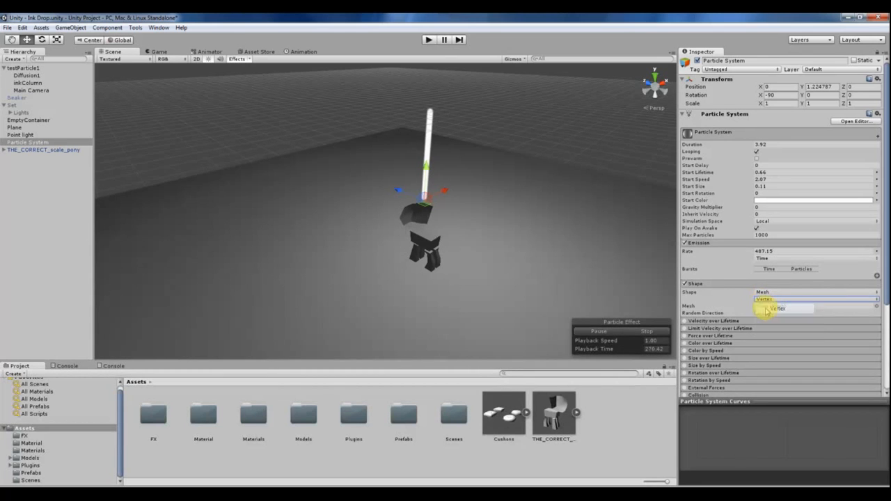
{"action": "left_click", "coordinate": [876, 307]}
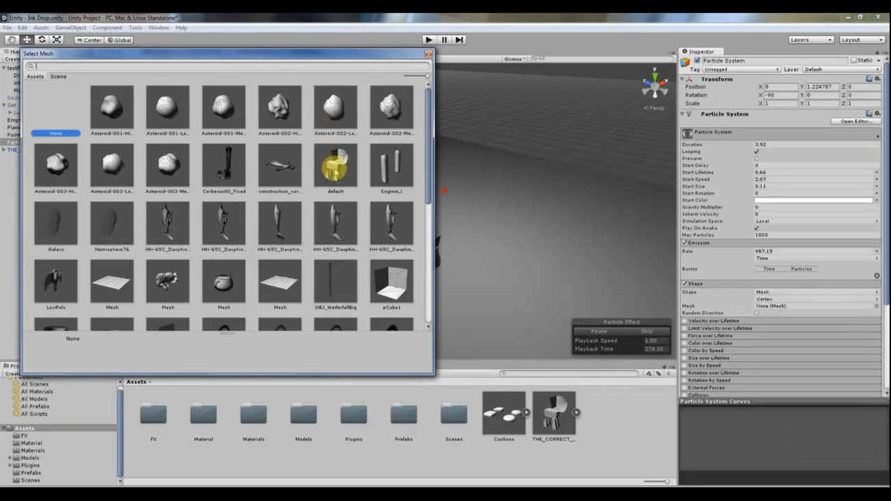
{"action": "double_click", "coordinate": [338, 165]}
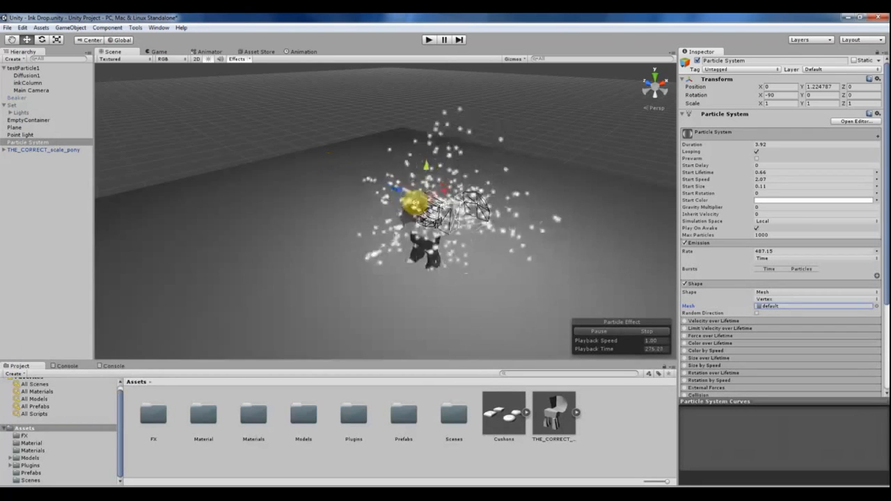
Move the mesh emitter away from the pony to about -2.06 on Z and rotate it to about -1.62 on X.
{"action": "left_click_drag", "start_coordinate": [415, 202], "coordinate": [478, 183], "text": "alt"}
{"action": "left_click_drag", "start_coordinate": [385, 183], "coordinate": [613, 182]}
{"action": "left_click_drag", "start_coordinate": [612, 183], "coordinate": [267, 194], "text": "alt"}
{"action": "scroll", "coordinate": [376, 187], "scroll_direction": "down", "scroll_amount": 4}
{"action": "scroll", "coordinate": [368, 185], "scroll_direction": "up", "scroll_amount": 4}
{"action": "key", "text": "e"}
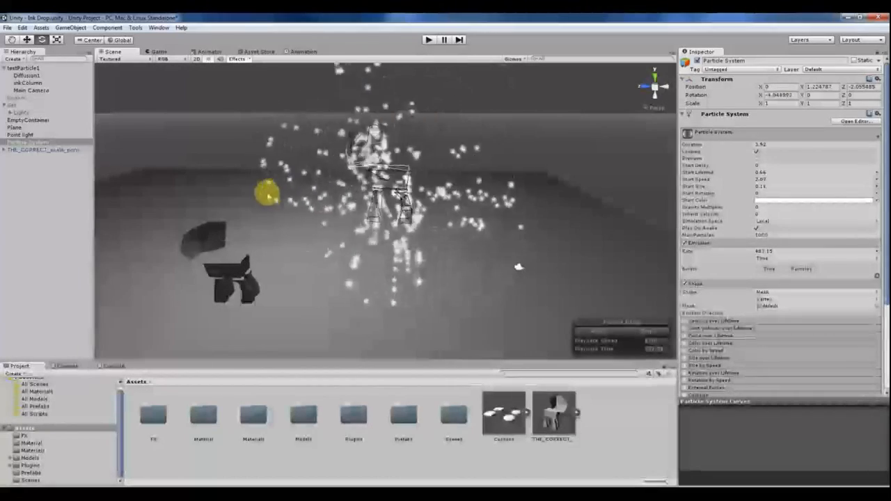
{"action": "left_click_drag", "start_coordinate": [442, 209], "coordinate": [161, 217], "text": "alt"}
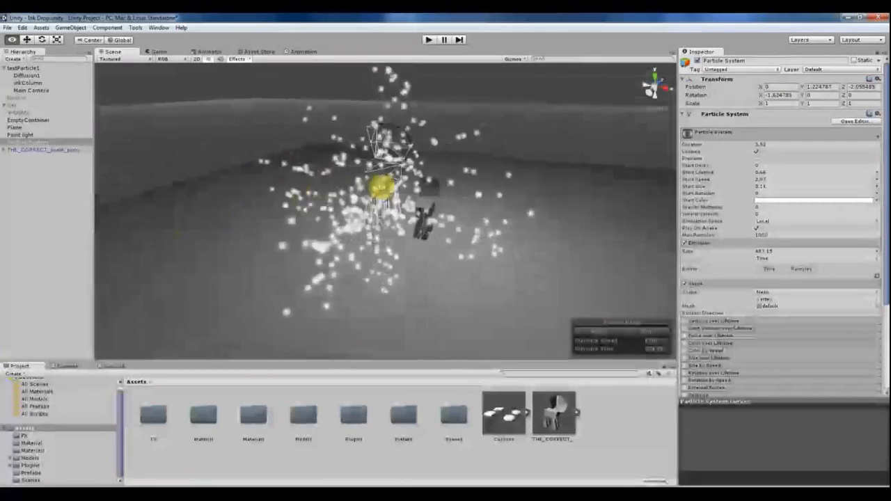
Examine from several angles how particles leave the vertices of the pony-shaped mesh emitter.
{"action": "scroll", "coordinate": [381, 184], "scroll_direction": "up", "scroll_amount": 5}
{"action": "left_click_drag", "start_coordinate": [382, 183], "coordinate": [526, 259], "text": "alt"}
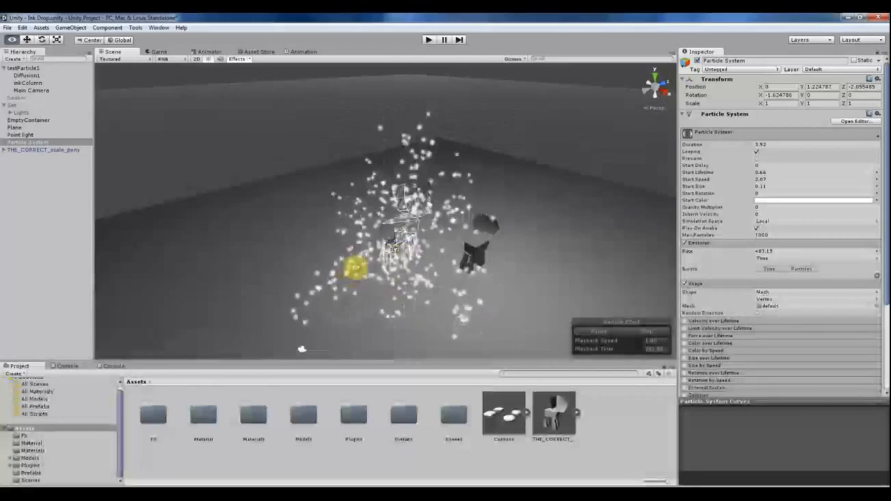
{"action": "left_click_drag", "start_coordinate": [355, 268], "coordinate": [374, 169], "text": "alt"}
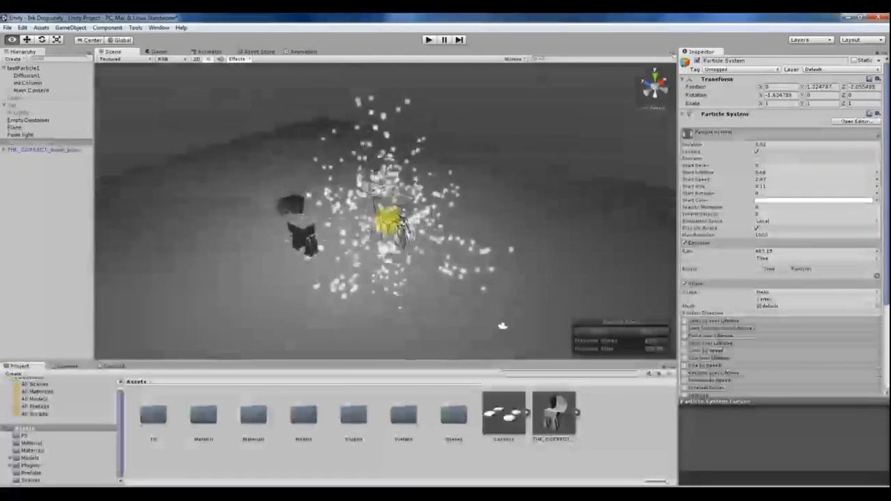
{"action": "left_click_drag", "start_coordinate": [503, 325], "coordinate": [517, 223], "text": "alt"}
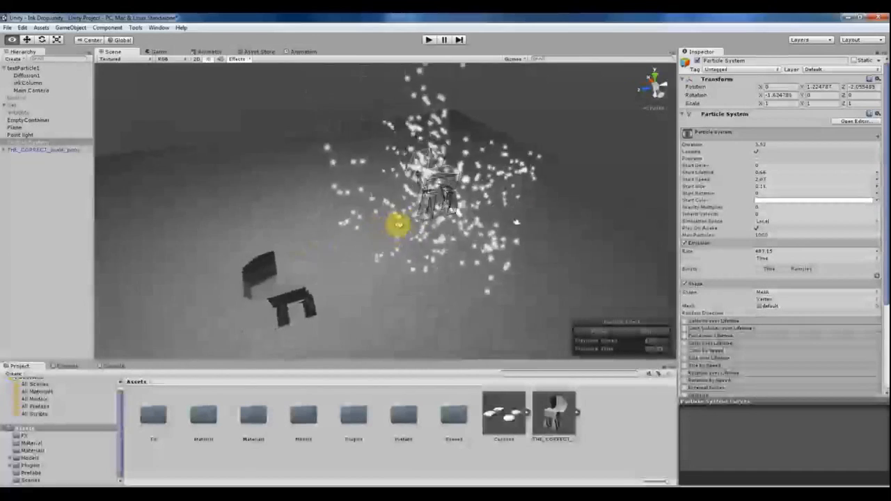
{"action": "left_click_drag", "start_coordinate": [399, 224], "coordinate": [453, 175], "text": "alt"}
{"action": "left_click_drag", "start_coordinate": [414, 209], "coordinate": [359, 158], "text": "alt"}
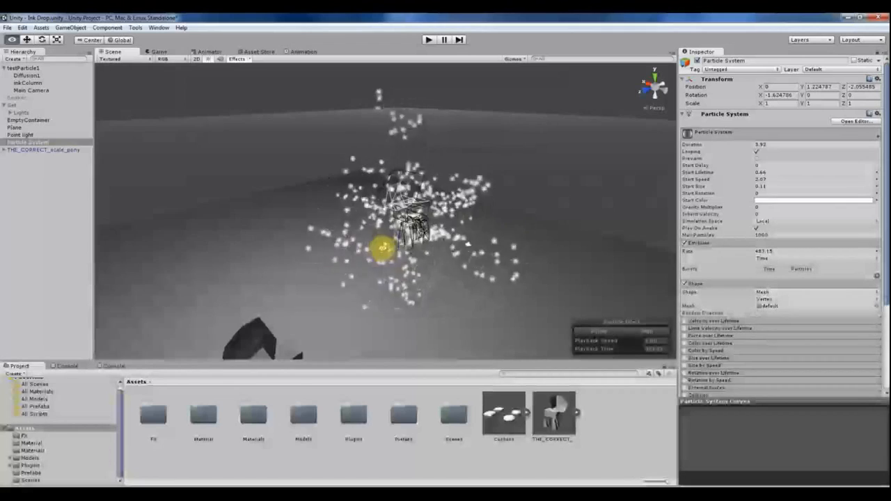
{"action": "mouse_move", "coordinate": [382, 248]}
{"action": "left_mouse_down", "text": "alt"}
{"action": "mouse_move", "coordinate": [387, 239]}
{"action": "mouse_move", "coordinate": [369, 235]}
{"action": "left_mouse_up", "text": "alt"}
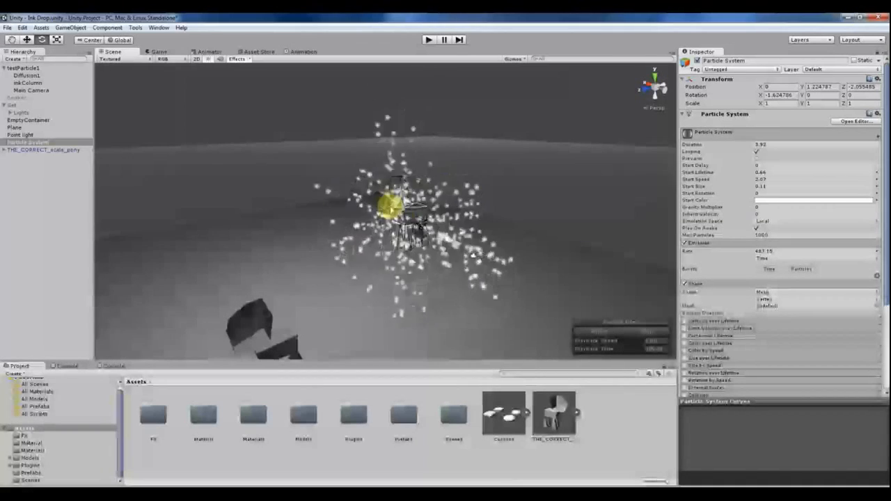
{"action": "middle_click_drag", "start_coordinate": [409, 239], "coordinate": [455, 201]}
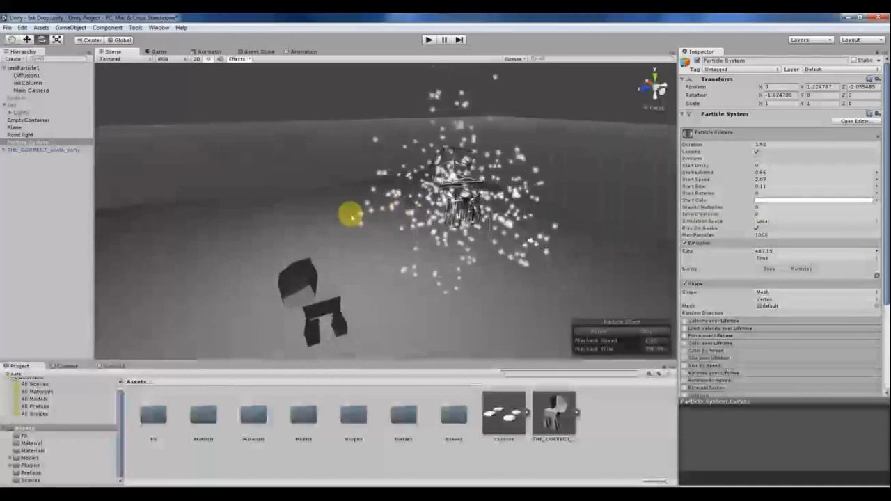
Change the emitter shape to Cone and set the Particle System's X rotation to -90.
{"action": "left_click", "coordinate": [763, 291]}
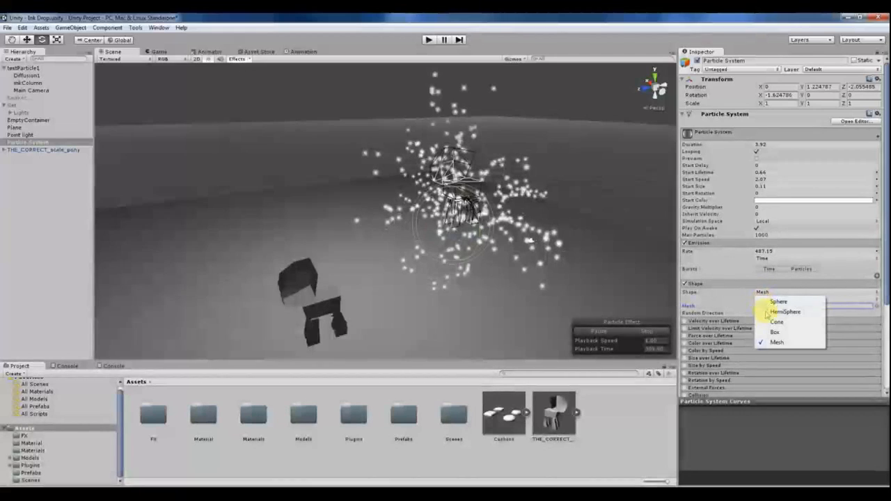
{"action": "left_click", "coordinate": [772, 323]}
{"action": "left_click_drag", "start_coordinate": [390, 265], "coordinate": [362, 230], "text": "alt"}
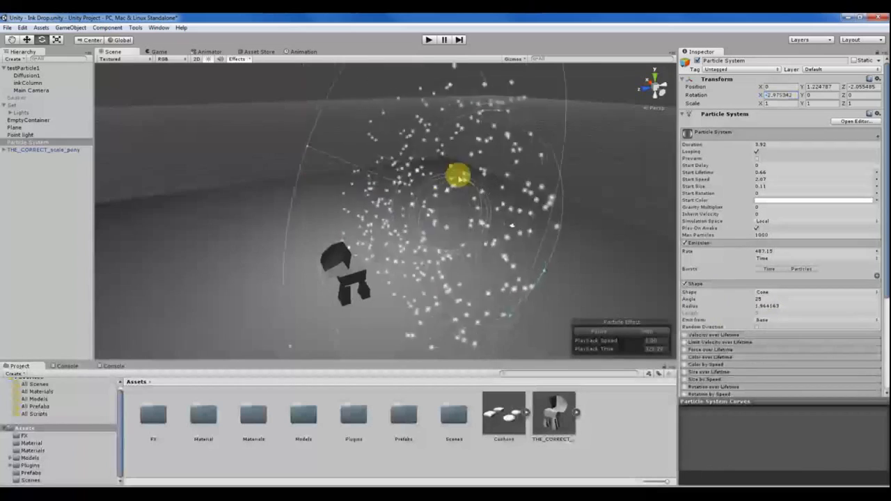
{"action": "type", "text": "-90"}
{"action": "key", "text": "Return"}
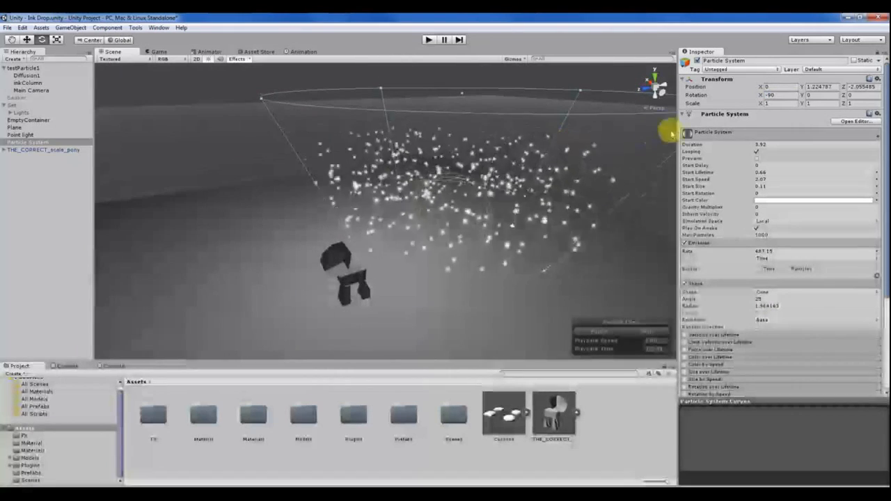
Move the cone emitter to the pony's feet, at about 0.17 on X, 0.02 on Y and -0.15 on Z, and inspect it.
{"action": "left_click_drag", "start_coordinate": [416, 201], "coordinate": [385, 250], "text": "alt"}
{"action": "key", "text": "w"}
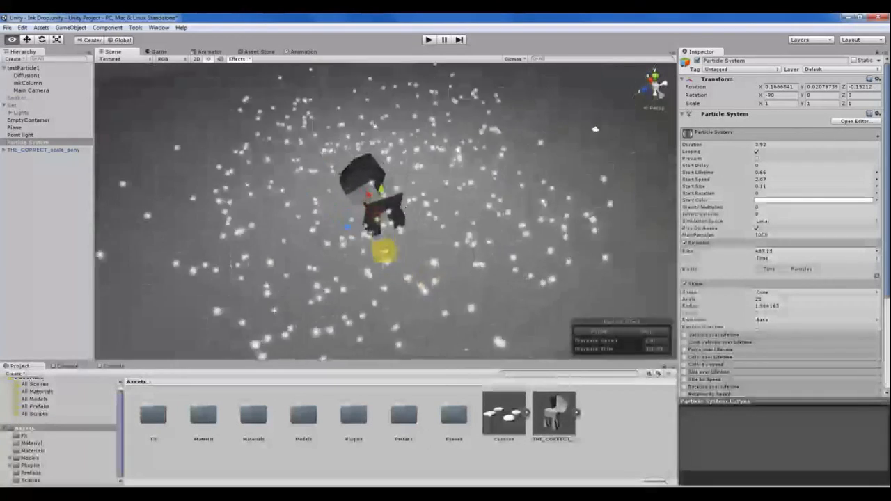
{"action": "left_click_drag", "start_coordinate": [595, 129], "coordinate": [533, 204], "text": "alt"}
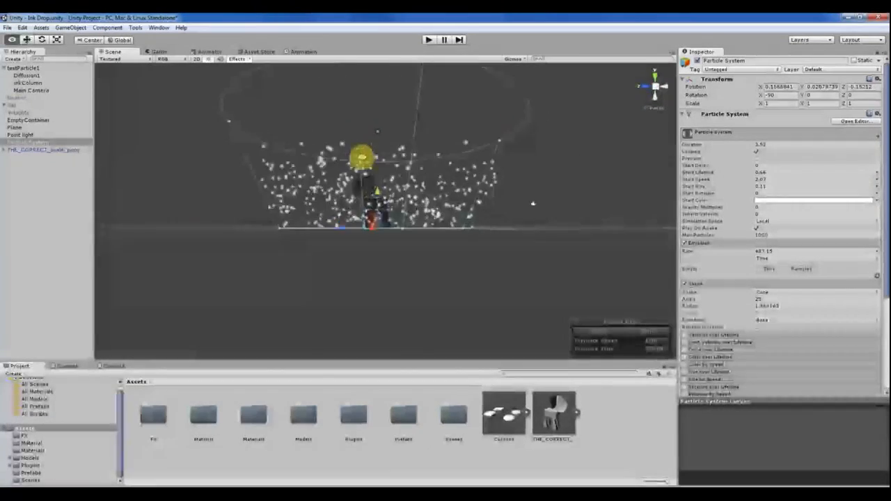
{"action": "left_click_drag", "start_coordinate": [362, 158], "coordinate": [370, 208], "text": "alt"}
{"action": "left_click", "coordinate": [209, 127]}
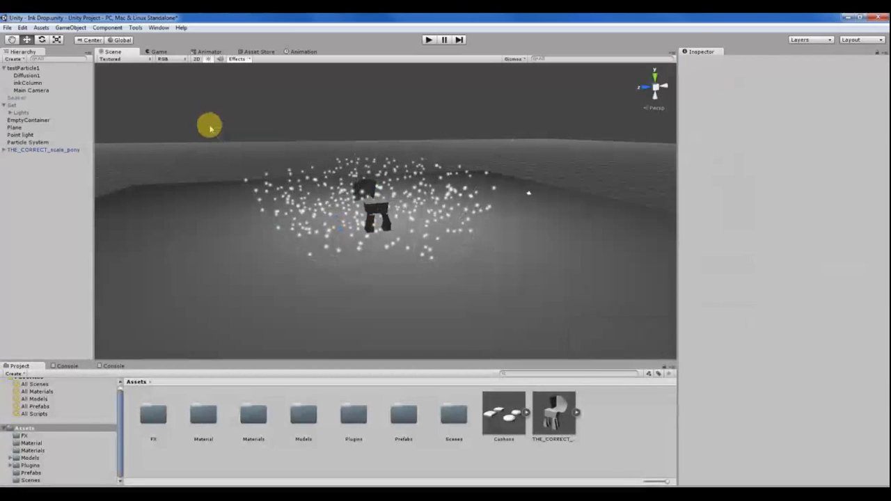
{"action": "left_click", "coordinate": [313, 189]}
{"action": "left_click_drag", "start_coordinate": [312, 189], "coordinate": [350, 208], "text": "alt"}
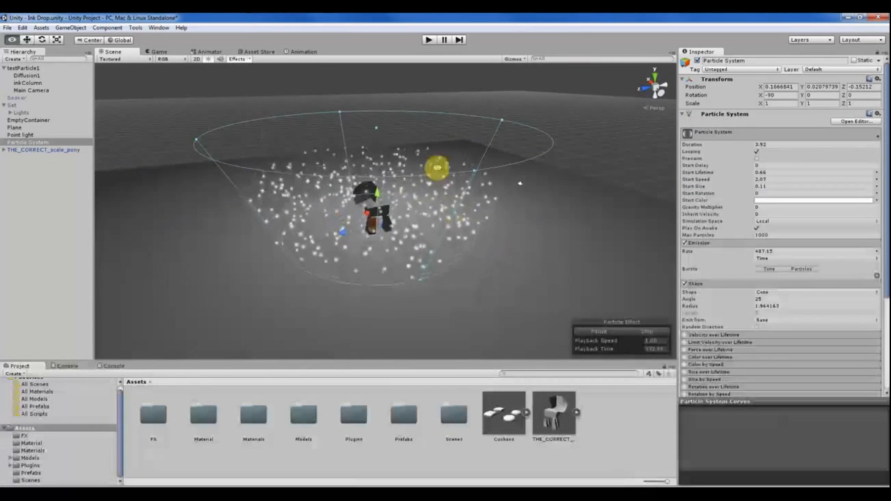
{"action": "left_click_drag", "start_coordinate": [520, 183], "coordinate": [527, 186], "text": "alt"}
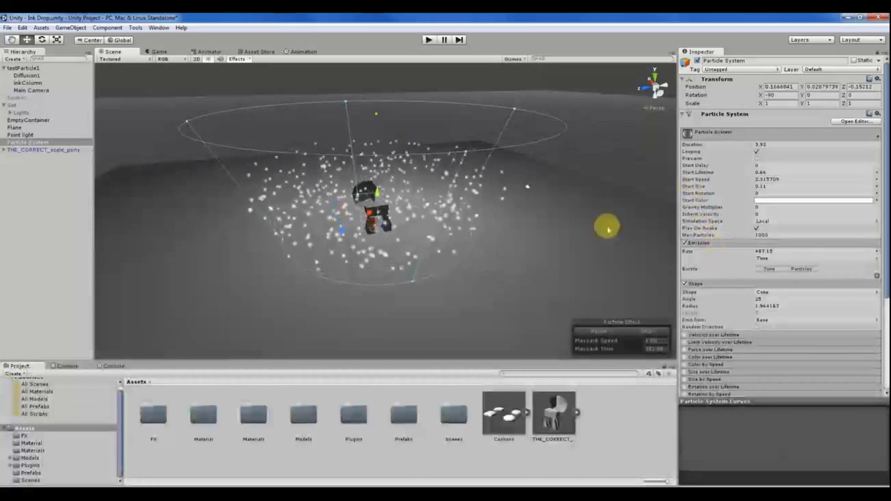
Lower the cone emitter's Start Speed to about 0.59 and inspect the particle spread around the pony.
{"action": "left_click_drag", "start_coordinate": [605, 225], "coordinate": [334, 133], "text": "alt"}
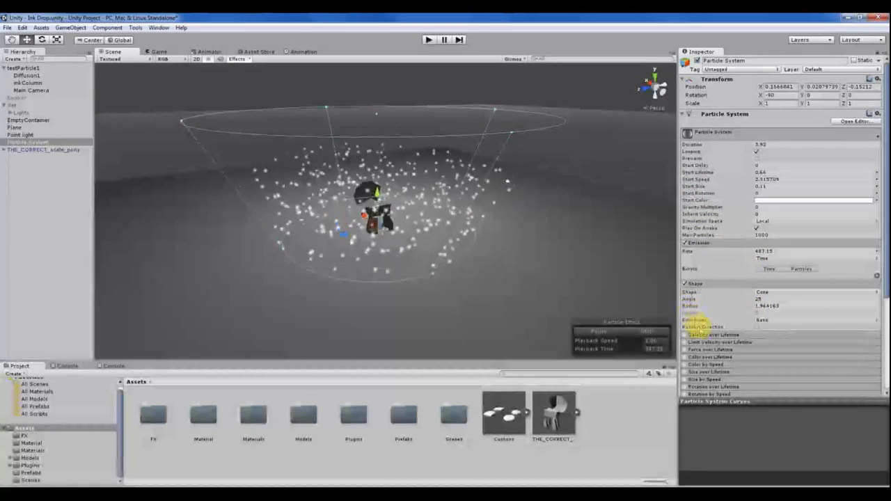
{"action": "left_click_drag", "start_coordinate": [358, 104], "coordinate": [384, 149], "text": "alt"}
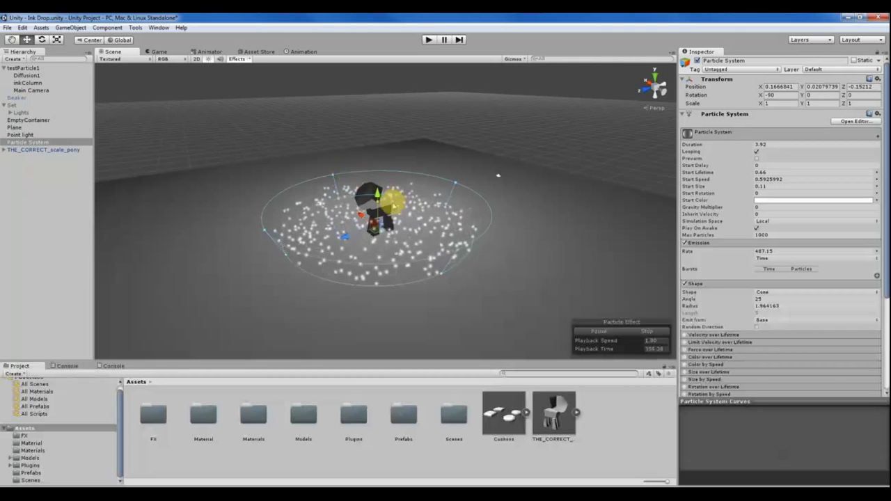
{"action": "scroll", "coordinate": [392, 208], "scroll_direction": "up", "scroll_amount": 5}
{"action": "left_click_drag", "start_coordinate": [392, 213], "coordinate": [378, 183], "text": "alt"}
{"action": "left_click_drag", "start_coordinate": [461, 184], "coordinate": [491, 193], "text": "alt"}
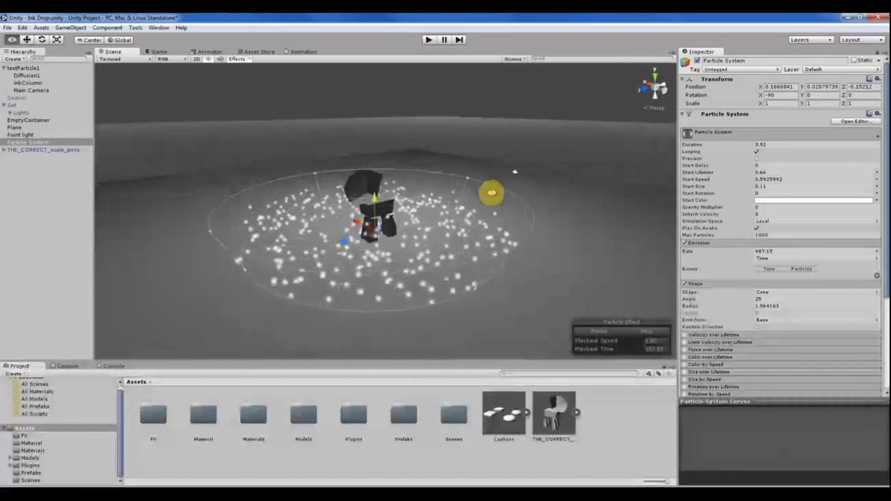
{"action": "left_click", "coordinate": [469, 172]}
{"action": "left_click", "coordinate": [446, 208]}
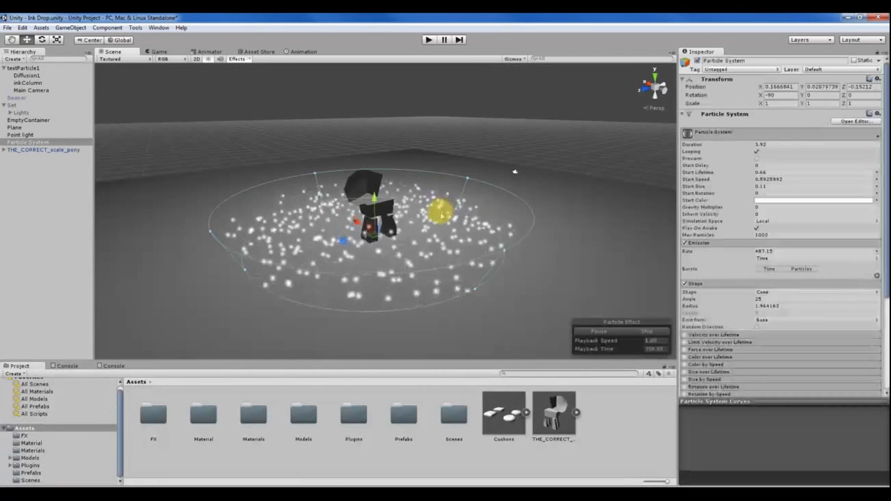
{"action": "mouse_move", "coordinate": [469, 172]}
{"action": "left_mouse_down"}
{"action": "mouse_move", "coordinate": [488, 165]}
{"action": "mouse_move", "coordinate": [475, 179]}
{"action": "left_mouse_up"}
{"action": "left_click_drag", "start_coordinate": [352, 234], "coordinate": [298, 218], "text": "alt"}
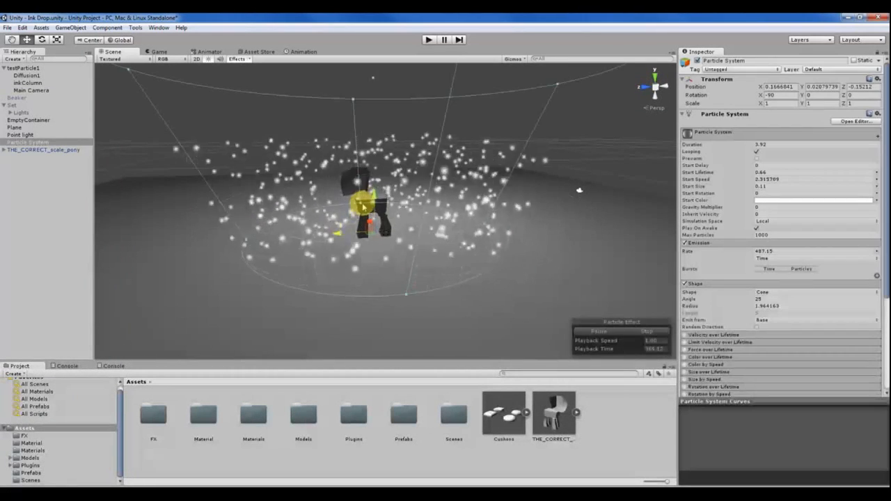
Reduce the Start Speed to about 0.53 while checking the particle height against the pony's legs.
{"action": "left_click_drag", "start_coordinate": [578, 193], "coordinate": [539, 200], "text": "alt"}
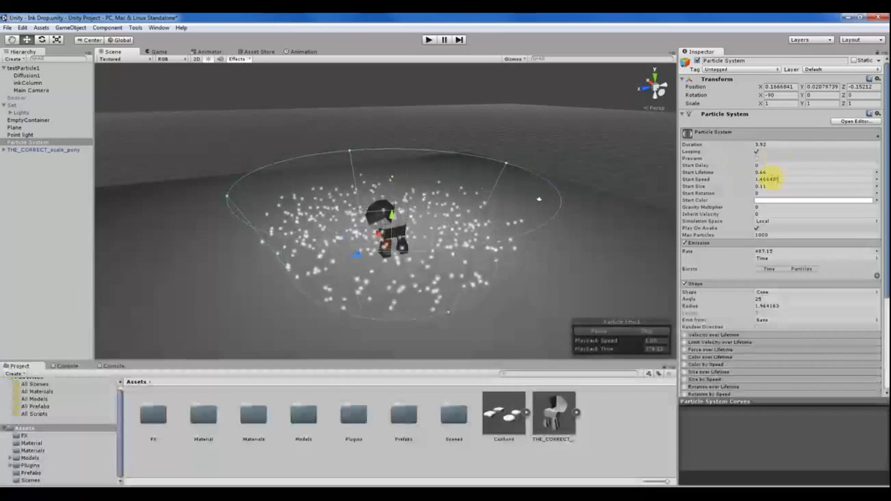
{"action": "left_click_drag", "start_coordinate": [369, 238], "coordinate": [387, 171], "text": "alt"}
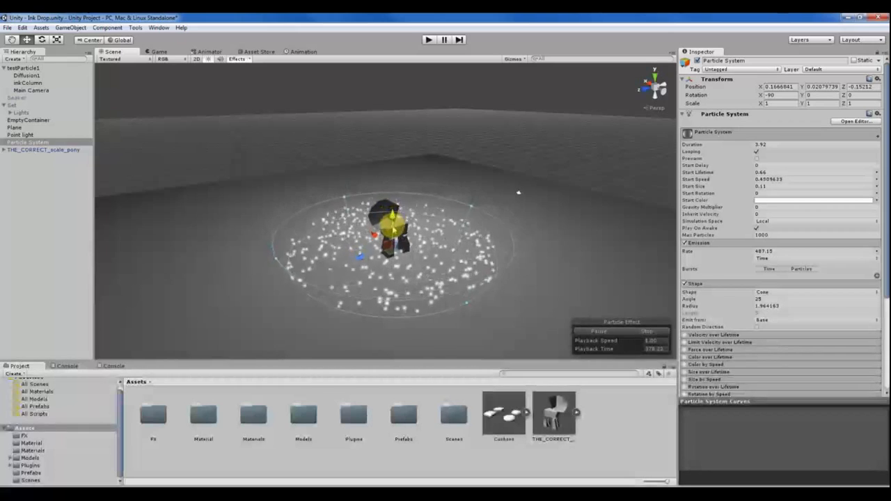
{"action": "left_click_drag", "start_coordinate": [518, 192], "coordinate": [589, 187], "text": "alt"}
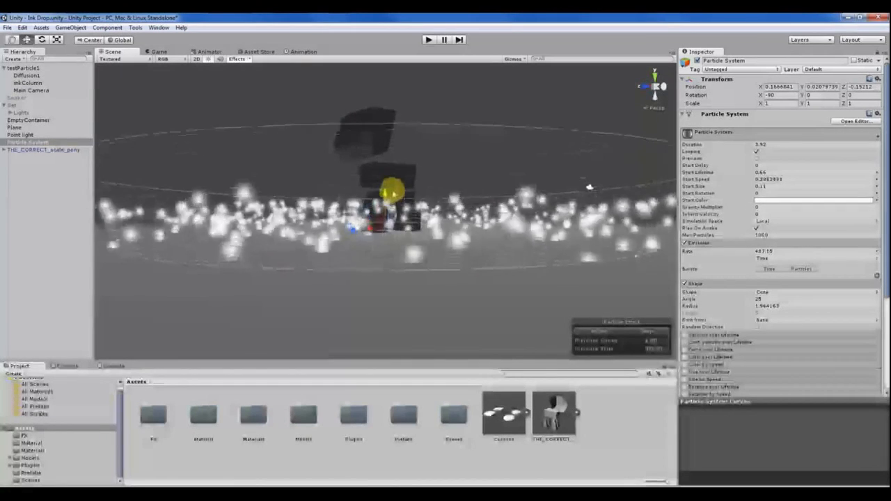
{"action": "left_click_drag", "start_coordinate": [590, 187], "coordinate": [374, 135], "text": "alt"}
{"action": "scroll", "coordinate": [355, 169], "scroll_direction": "up", "scroll_amount": 5, "text": "alt"}
{"action": "scroll", "coordinate": [374, 158], "scroll_direction": "up", "scroll_amount": 5}
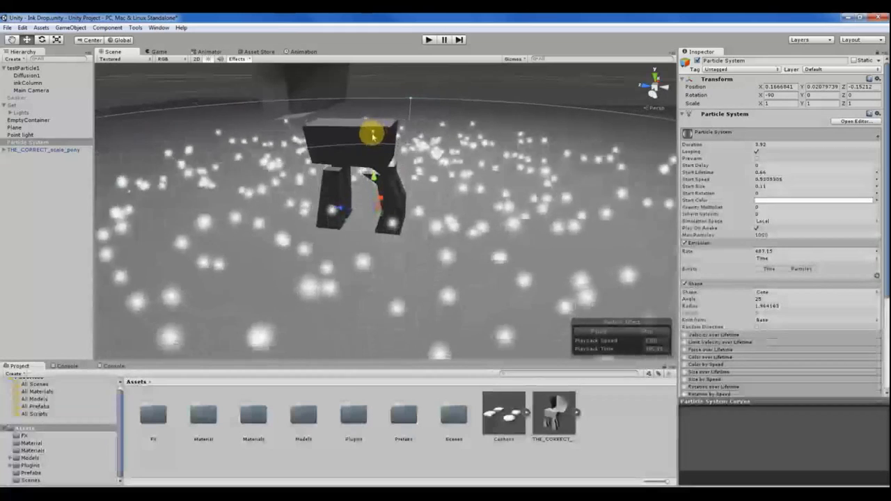
{"action": "left_click_drag", "start_coordinate": [521, 143], "coordinate": [643, 119], "text": "alt"}
{"action": "left_click", "coordinate": [658, 106]}
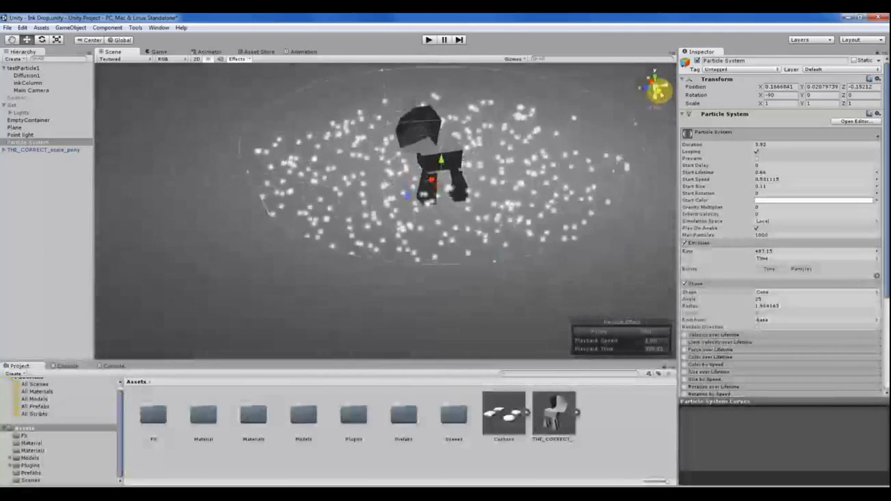
Compare the slow cone emission with the pony's height in a straight side view and an angled view.
{"action": "left_click", "coordinate": [655, 91]}
{"action": "scroll", "coordinate": [436, 139], "scroll_direction": "up", "scroll_amount": 5}
{"action": "middle_click_drag", "start_coordinate": [427, 139], "coordinate": [383, 196]}
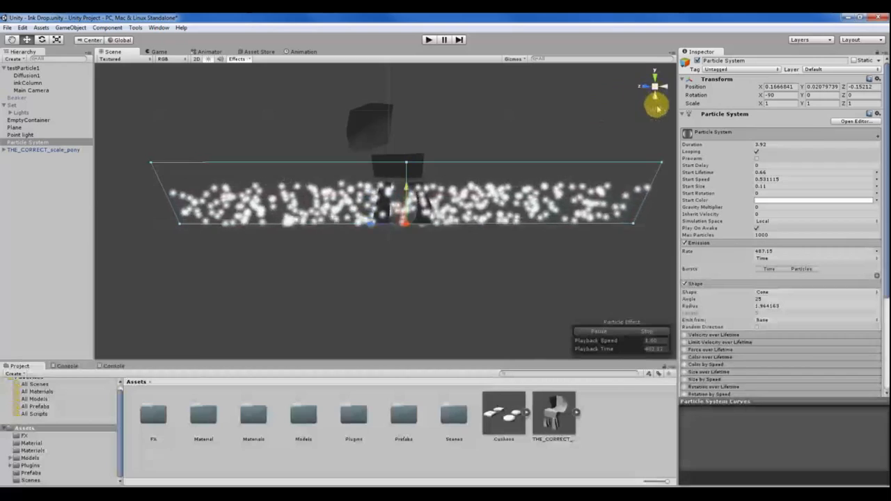
{"action": "left_click", "coordinate": [652, 101]}
{"action": "left_click_drag", "start_coordinate": [400, 186], "coordinate": [424, 215], "text": "alt"}
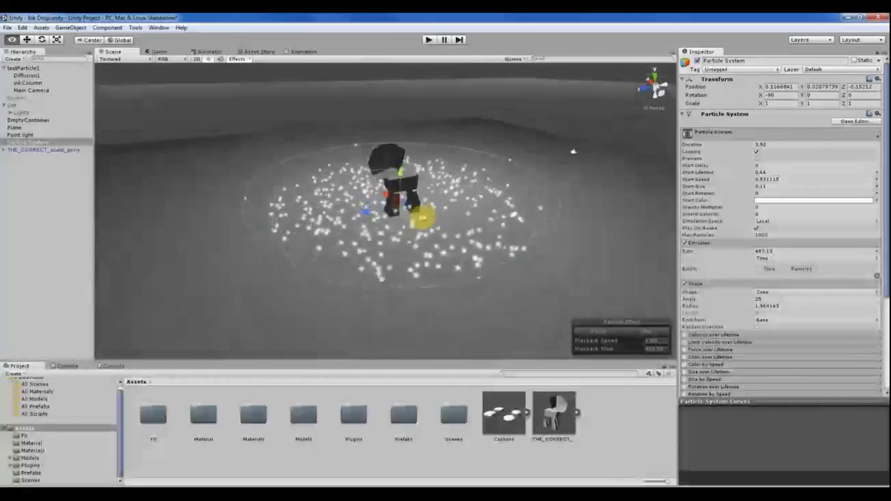
Lower the particle system's emission Rate to about 250 while watching the density around the pony.
{"action": "scroll", "coordinate": [414, 222], "scroll_direction": "up", "scroll_amount": 4}
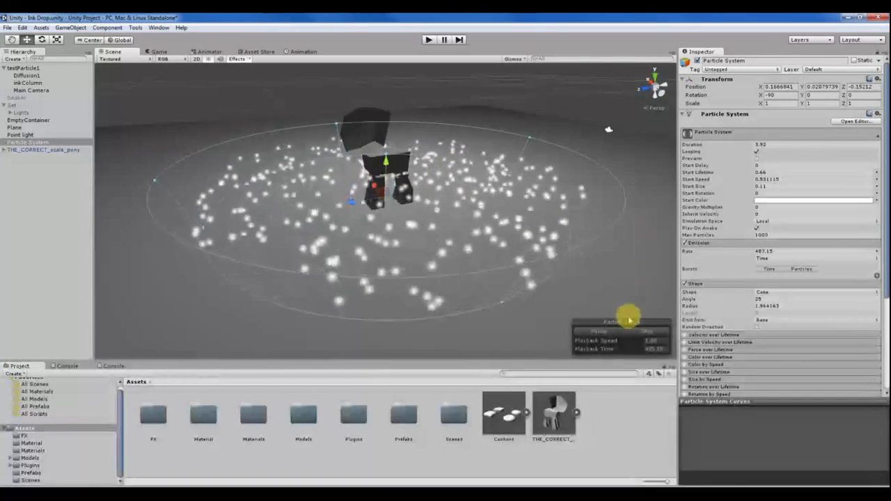
{"action": "left_click_drag", "start_coordinate": [472, 229], "coordinate": [466, 212], "text": "alt"}
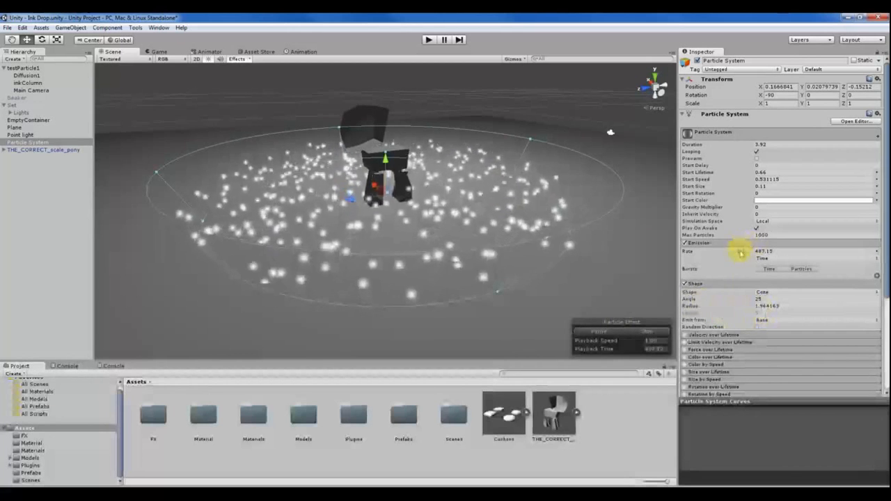
{"action": "left_click_drag", "start_coordinate": [725, 254], "coordinate": [631, 258]}
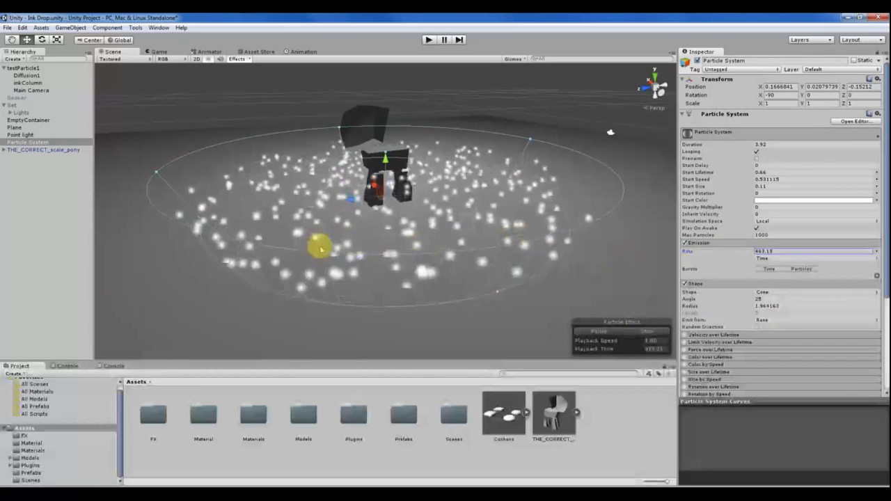
{"action": "left_click_drag", "start_coordinate": [819, 237], "coordinate": [12, 188]}
{"action": "left_click_drag", "start_coordinate": [812, 193], "coordinate": [599, 201]}
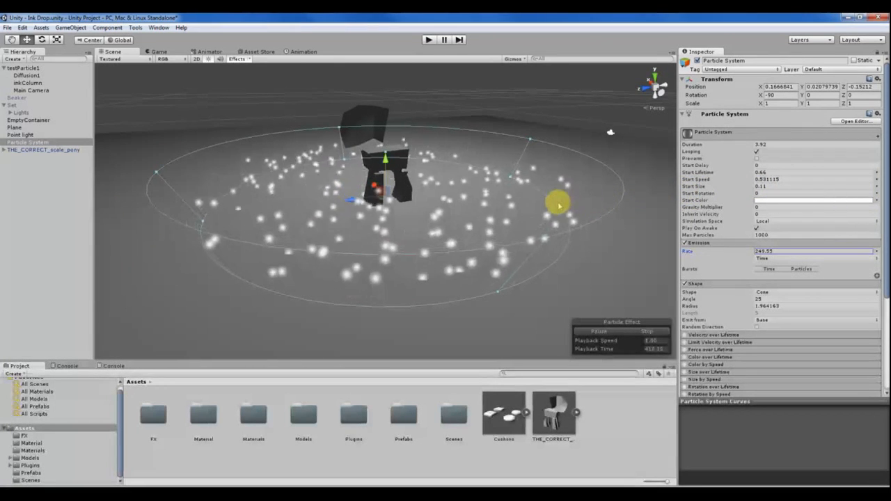
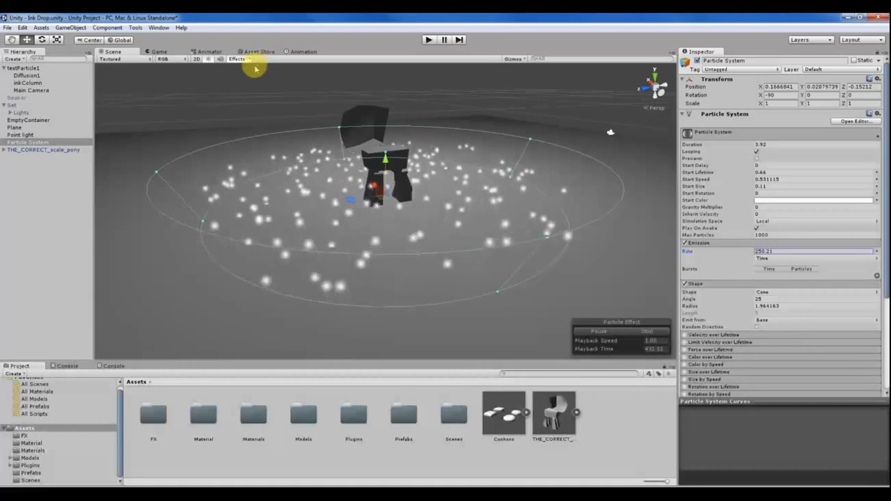
Show the scene in Wireframe and examine the particle quads around the pony from several angles.
{"action": "left_click", "coordinate": [117, 60]}
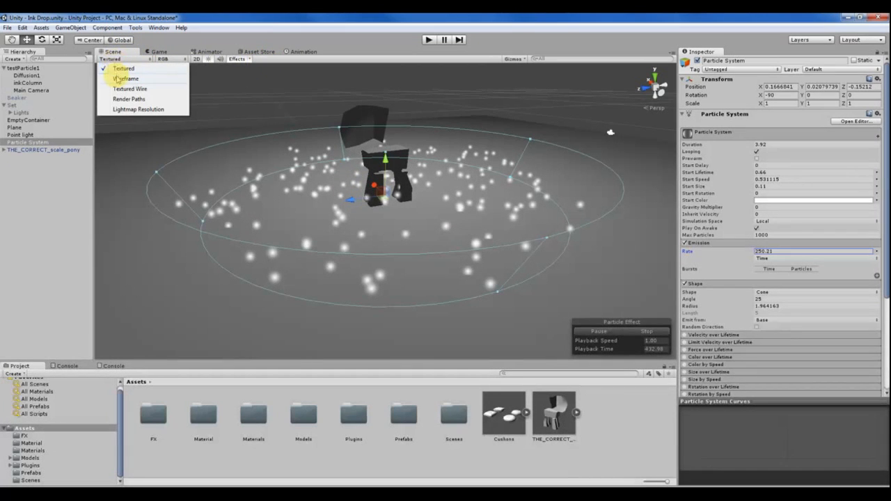
{"action": "left_click", "coordinate": [118, 79]}
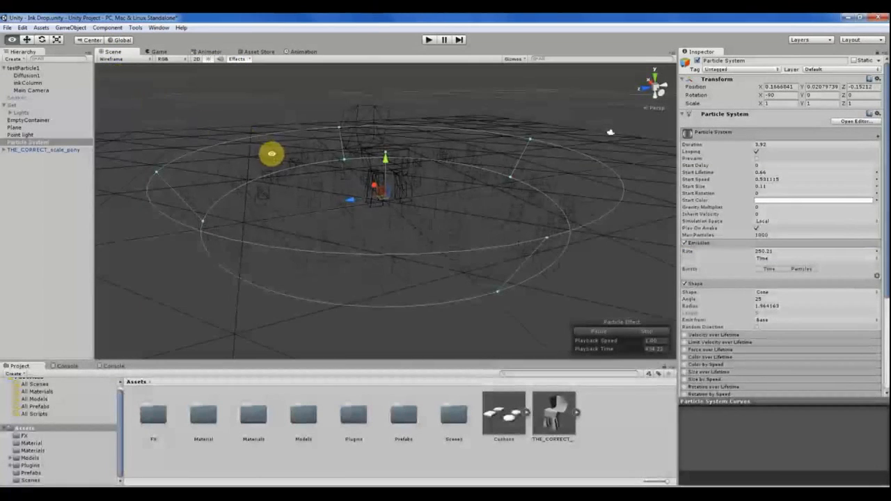
{"action": "left_click_drag", "start_coordinate": [412, 257], "coordinate": [353, 204], "text": "alt"}
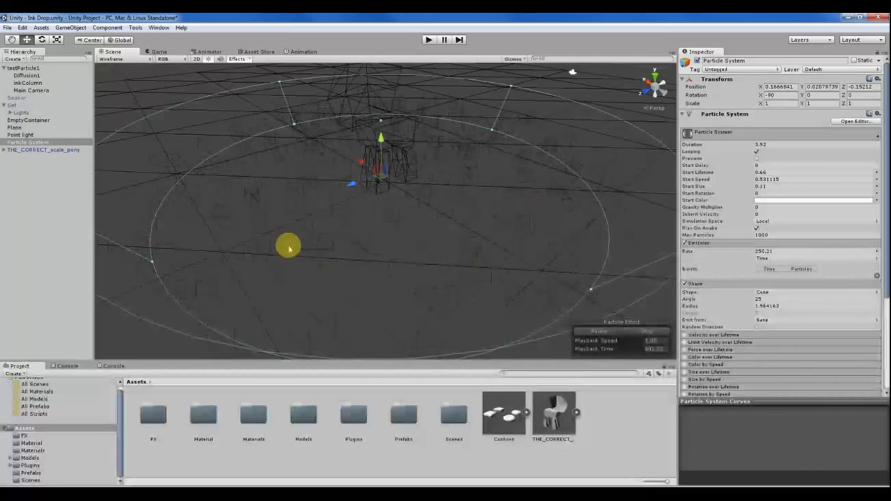
{"action": "left_click_drag", "start_coordinate": [288, 247], "coordinate": [318, 231], "text": "alt"}
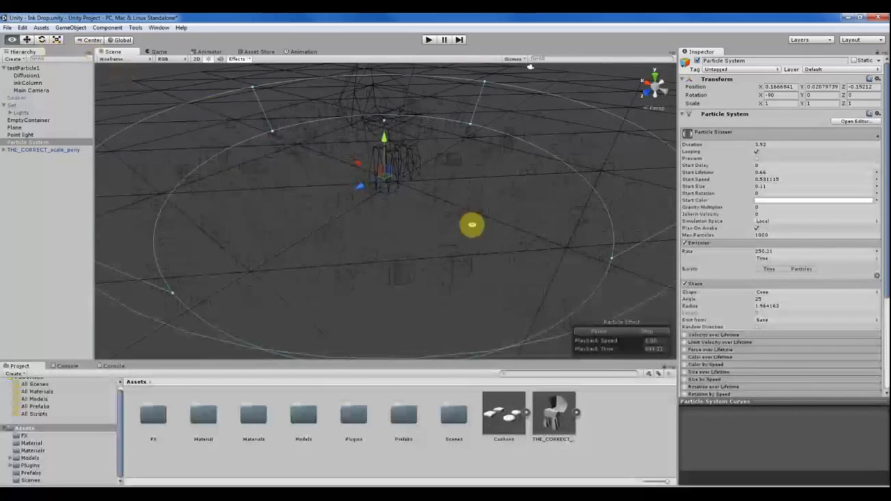
{"action": "left_click_drag", "start_coordinate": [472, 225], "coordinate": [213, 56], "text": "alt"}
Compare the Render Paths and Textured Wire draw modes on the particles, ending on Render Paths.
{"action": "left_click", "coordinate": [116, 60]}
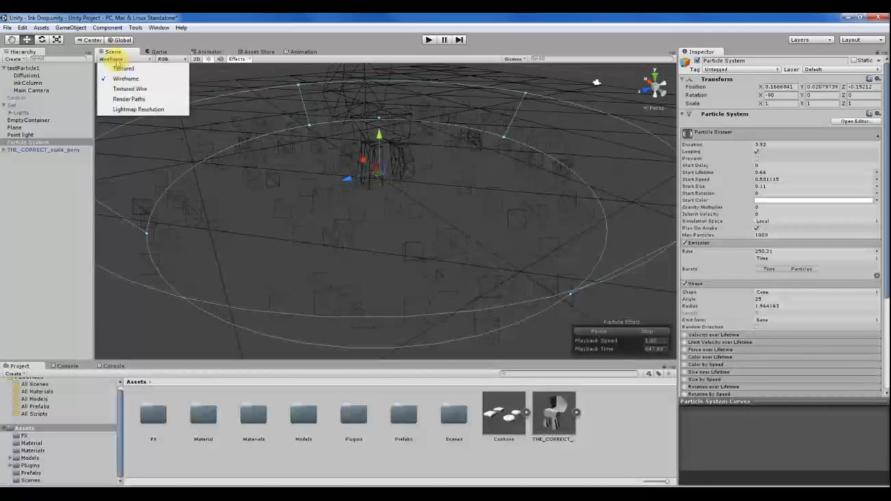
{"action": "left_click", "coordinate": [120, 100]}
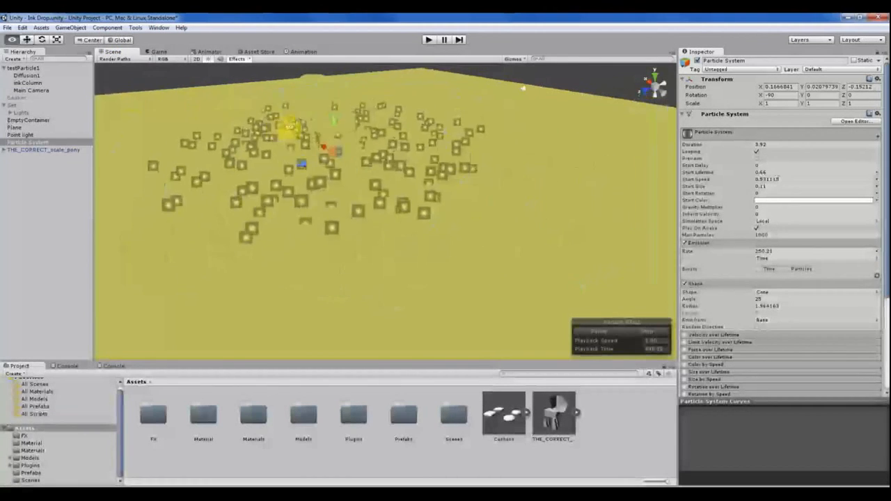
{"action": "left_click", "coordinate": [118, 59]}
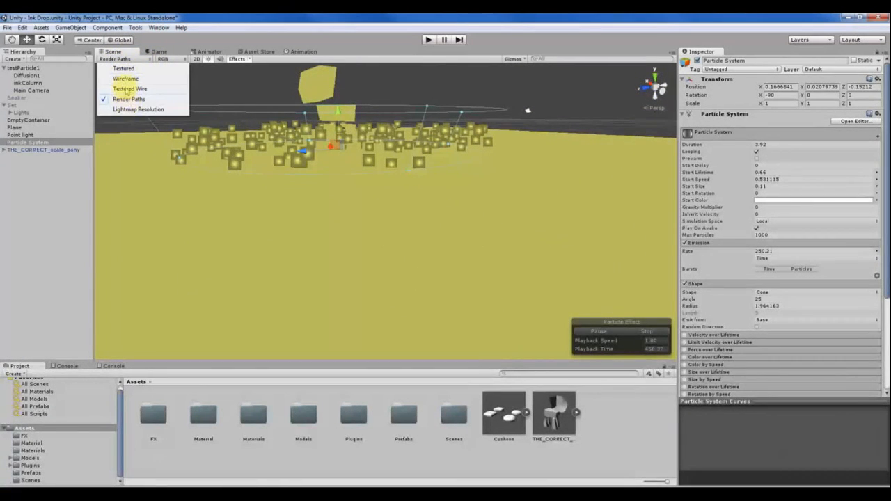
{"action": "left_click", "coordinate": [127, 89]}
{"action": "left_click", "coordinate": [115, 59]}
{"action": "left_click", "coordinate": [123, 98]}
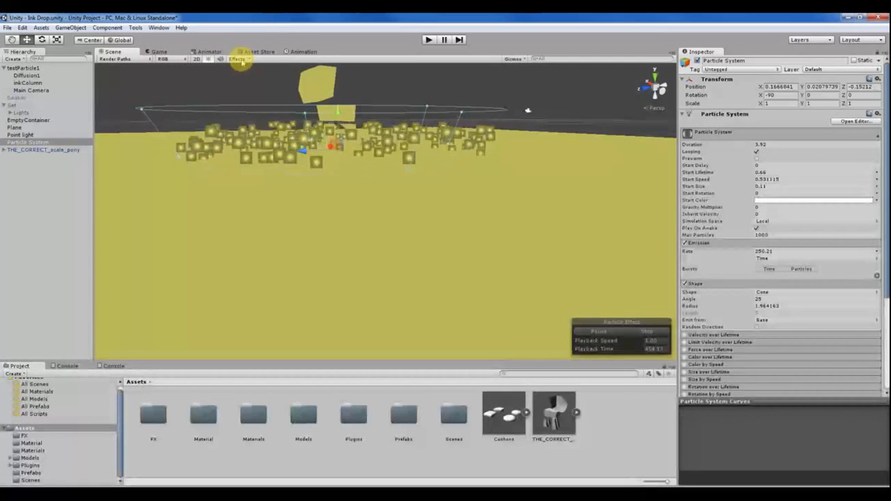
Show the scene in Overdraw render mode with Textured shading and view the particles from a low side angle.
{"action": "left_click", "coordinate": [249, 60]}
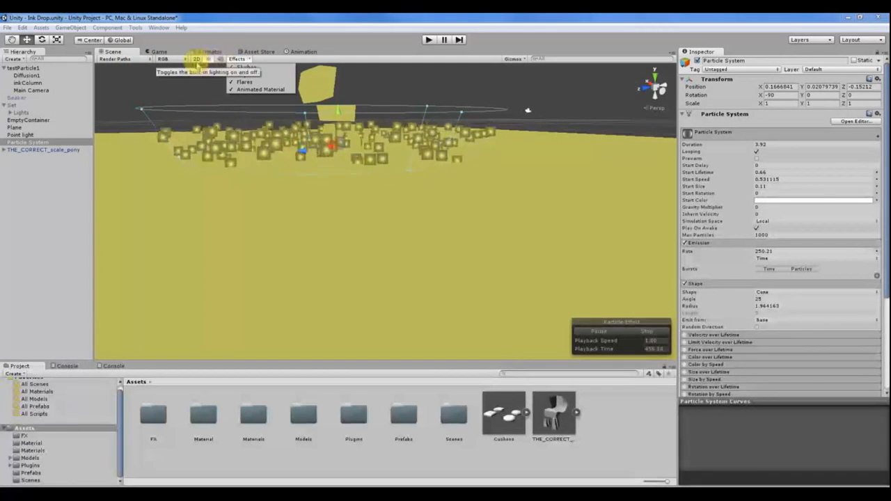
{"action": "left_click", "coordinate": [174, 60]}
{"action": "left_click", "coordinate": [183, 89]}
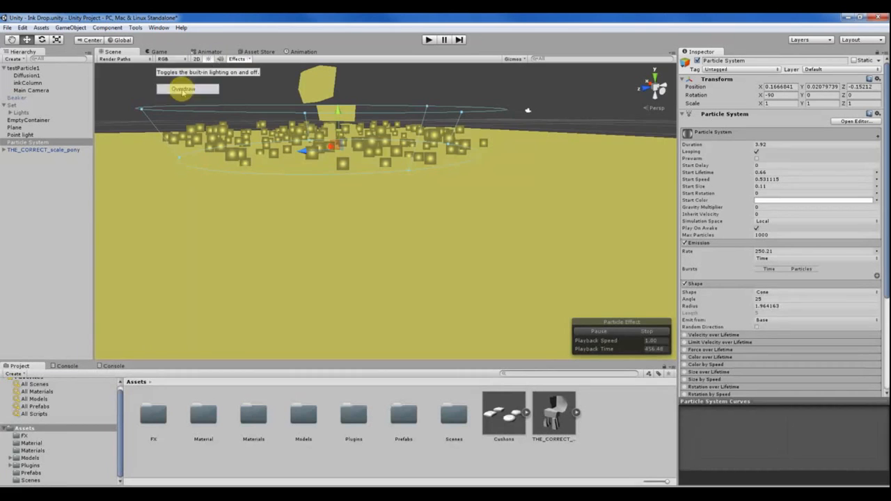
{"action": "left_click", "coordinate": [119, 59]}
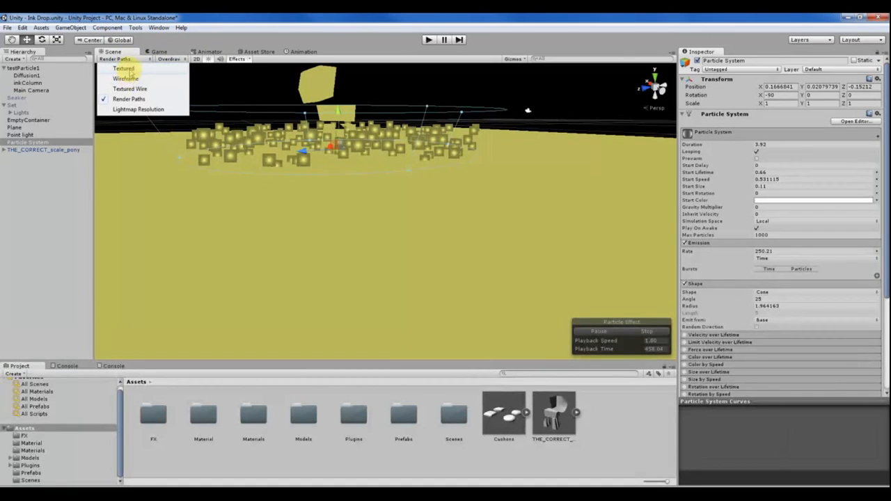
{"action": "left_click", "coordinate": [125, 69]}
{"action": "mouse_move", "coordinate": [239, 113]}
{"action": "left_mouse_down", "text": "alt"}
{"action": "mouse_move", "coordinate": [318, 171]}
{"action": "mouse_move", "coordinate": [293, 135]}
{"action": "mouse_move", "coordinate": [271, 135]}
{"action": "mouse_move", "coordinate": [287, 161]}
{"action": "left_mouse_up", "text": "alt"}
{"action": "left_click_drag", "start_coordinate": [332, 194], "coordinate": [288, 145], "text": "alt"}
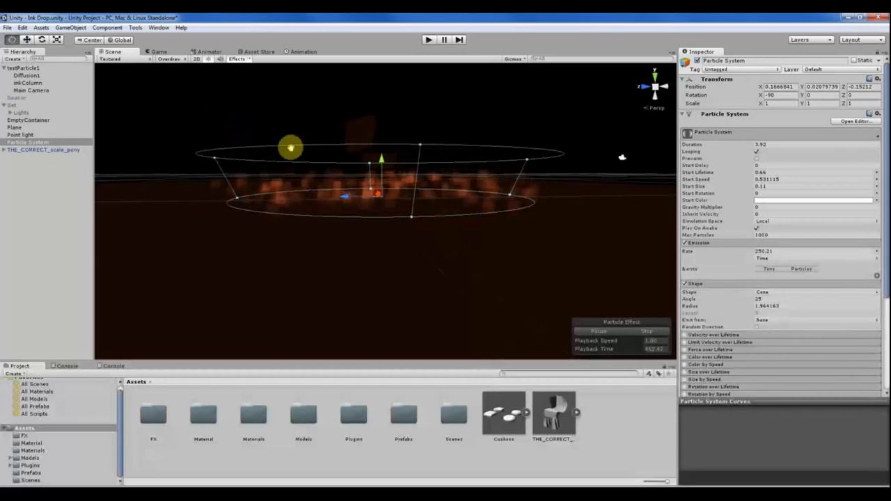
Try the Alpha render mode, return to Overdraw, and examine how the particles overlap up close and from different sides.
{"action": "left_click", "coordinate": [174, 59]}
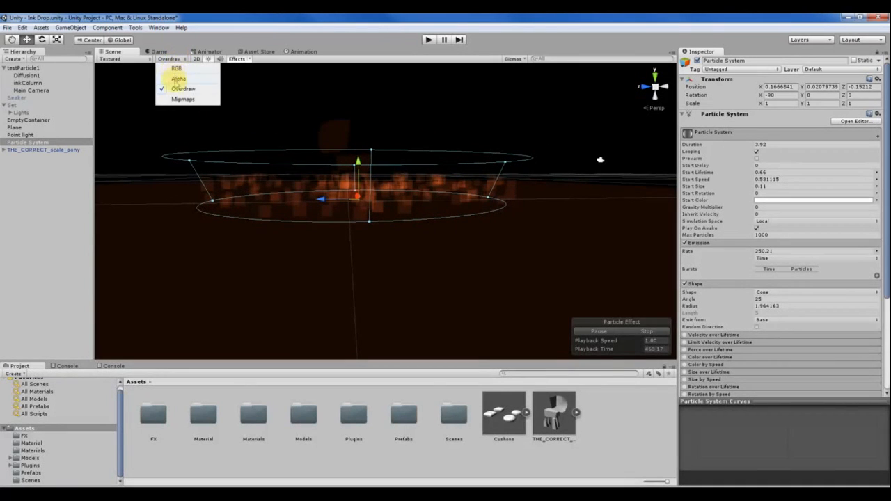
{"action": "left_click", "coordinate": [177, 78]}
{"action": "left_click", "coordinate": [169, 59]}
{"action": "left_click", "coordinate": [182, 88]}
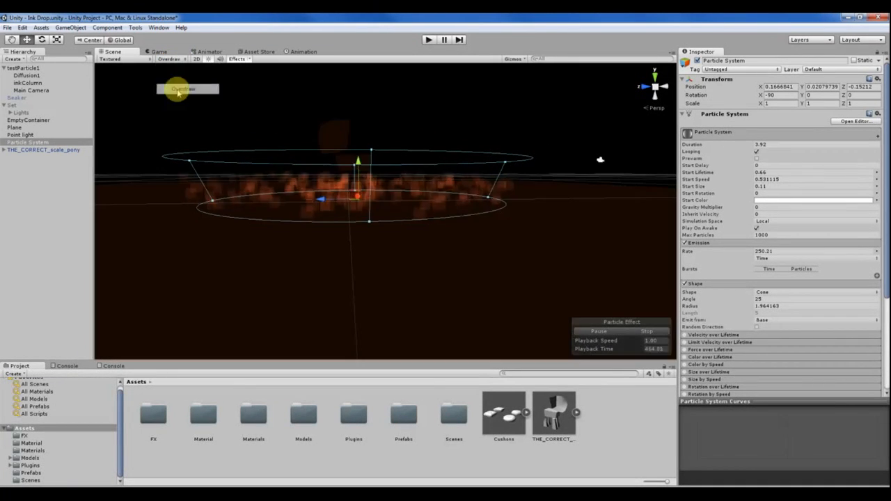
{"action": "left_click_drag", "start_coordinate": [336, 200], "coordinate": [324, 177], "text": "alt"}
{"action": "right_click_drag", "start_coordinate": [325, 177], "coordinate": [700, 222], "text": "alt"}
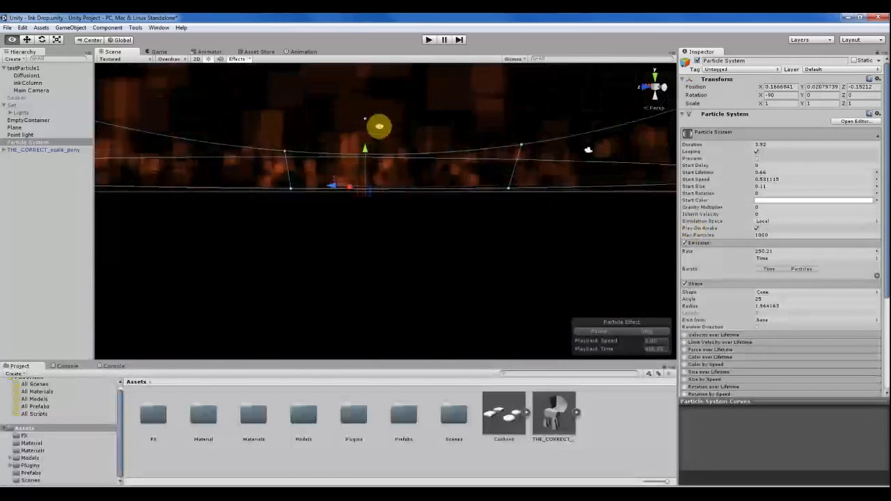
{"action": "left_click_drag", "start_coordinate": [380, 126], "coordinate": [404, 213], "text": "alt"}
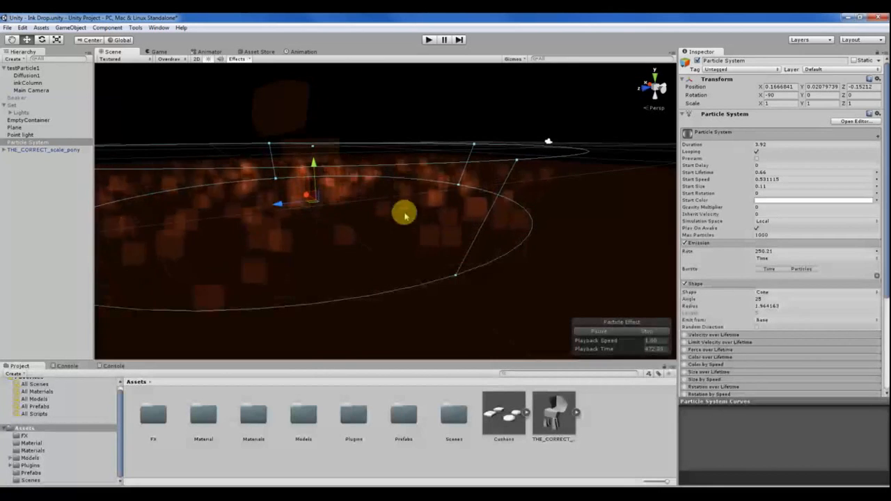
{"action": "left_click_drag", "start_coordinate": [493, 144], "coordinate": [349, 162], "text": "alt"}
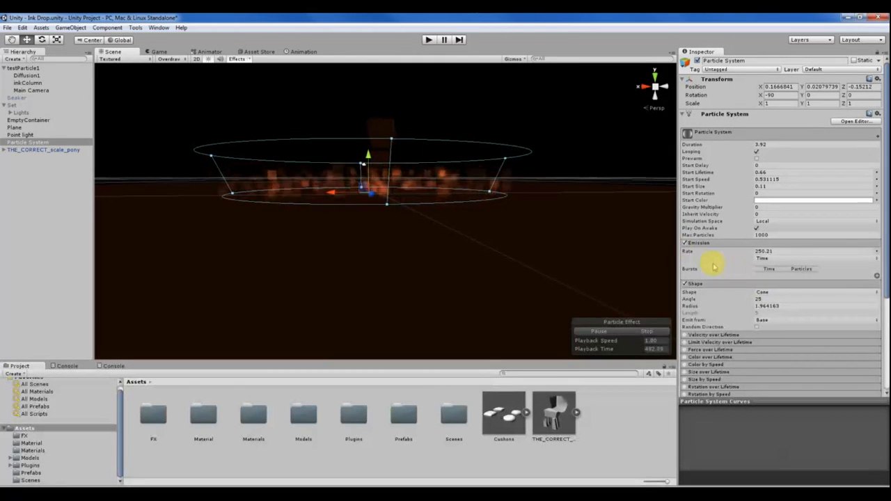
Reduce the emission Rate to about 50 and inspect the overdraw of the sparse particles.
{"action": "left_click_drag", "start_coordinate": [708, 252], "coordinate": [84, 278]}
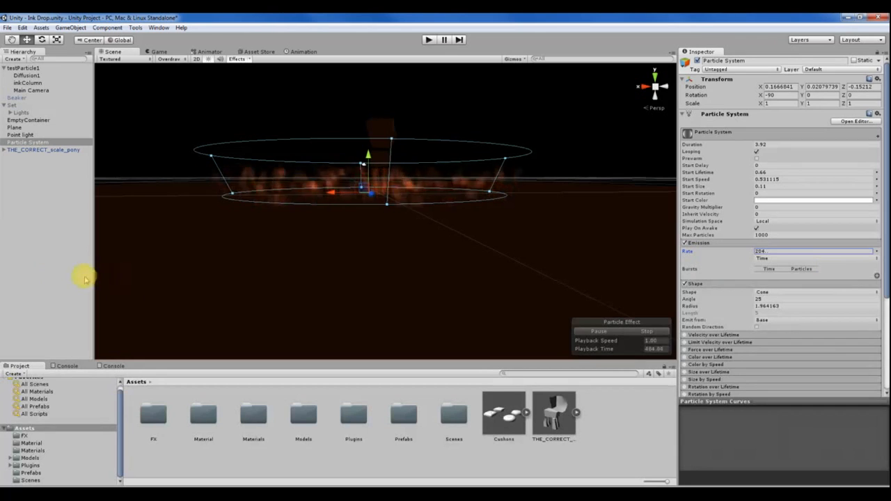
{"action": "left_click_drag", "start_coordinate": [12, 277], "coordinate": [849, 276]}
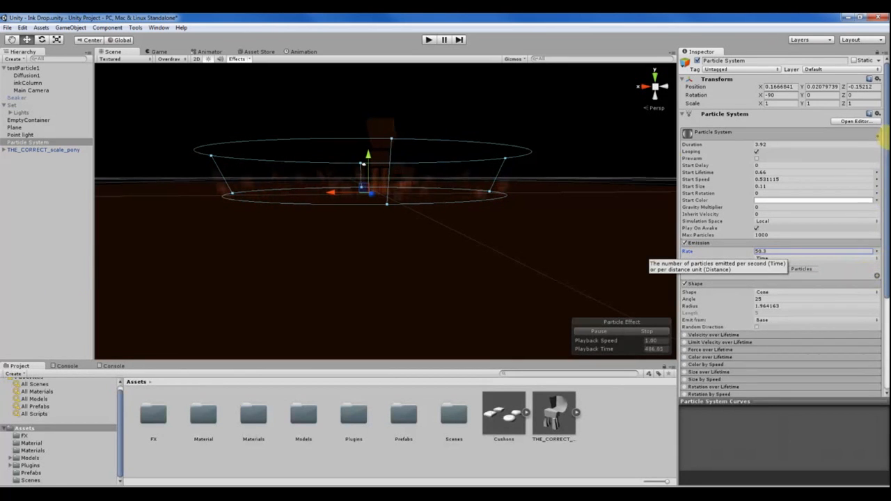
{"action": "left_click_drag", "start_coordinate": [302, 203], "coordinate": [344, 205], "text": "alt"}
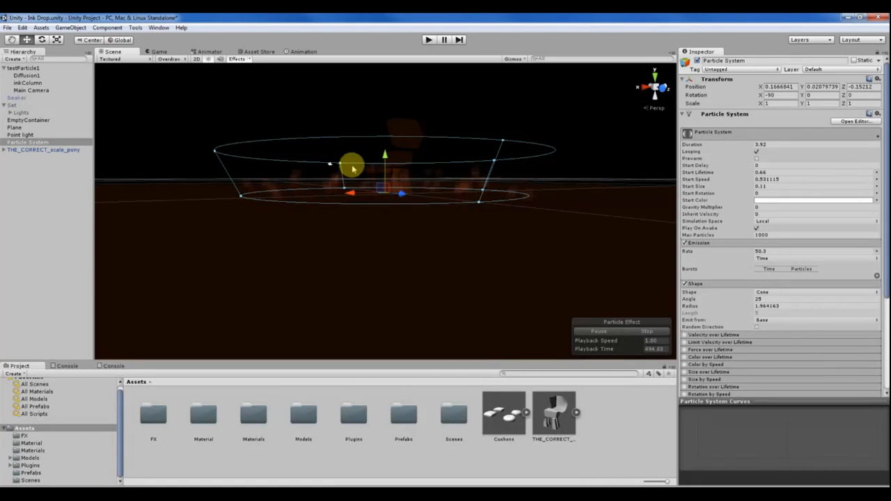
{"action": "scroll", "coordinate": [304, 178], "scroll_direction": "up", "scroll_amount": 6, "text": "alt"}
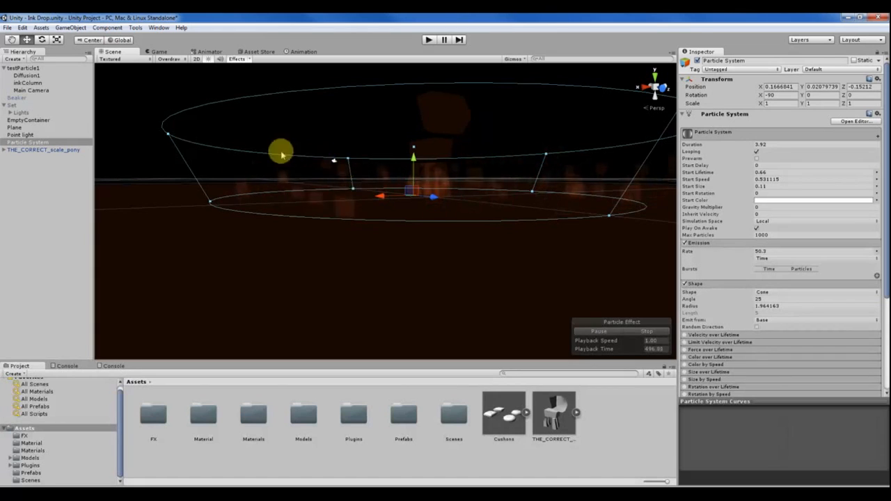
{"action": "scroll", "coordinate": [316, 189], "scroll_direction": "down", "scroll_amount": 2}
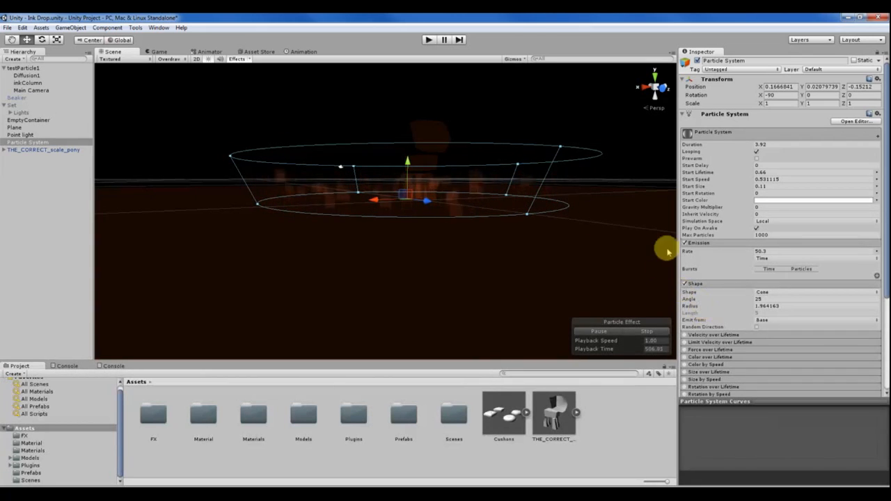
Raise the emission Rate to about 6541 and widen the cone emitter's Radius to about 2.41.
{"action": "left_click_drag", "start_coordinate": [688, 253], "coordinate": [850, 264]}
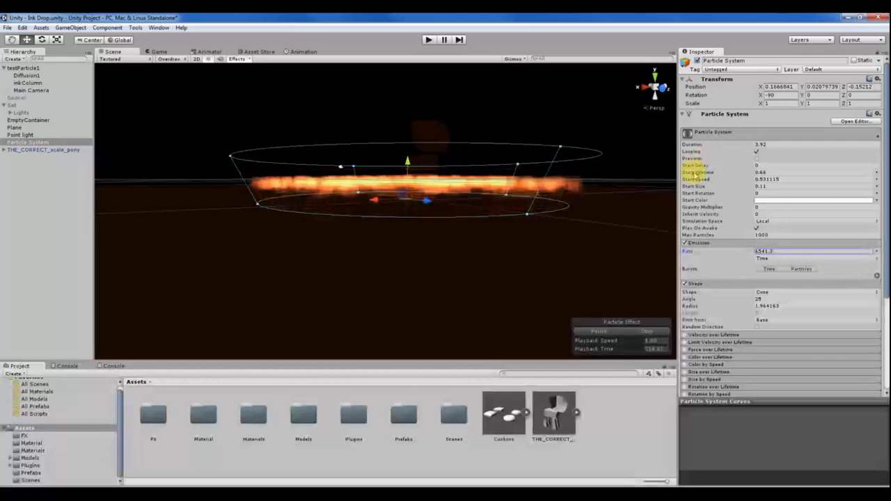
{"action": "left_click_drag", "start_coordinate": [352, 198], "coordinate": [323, 193], "text": "alt"}
{"action": "middle_click_drag", "start_coordinate": [322, 193], "coordinate": [353, 202]}
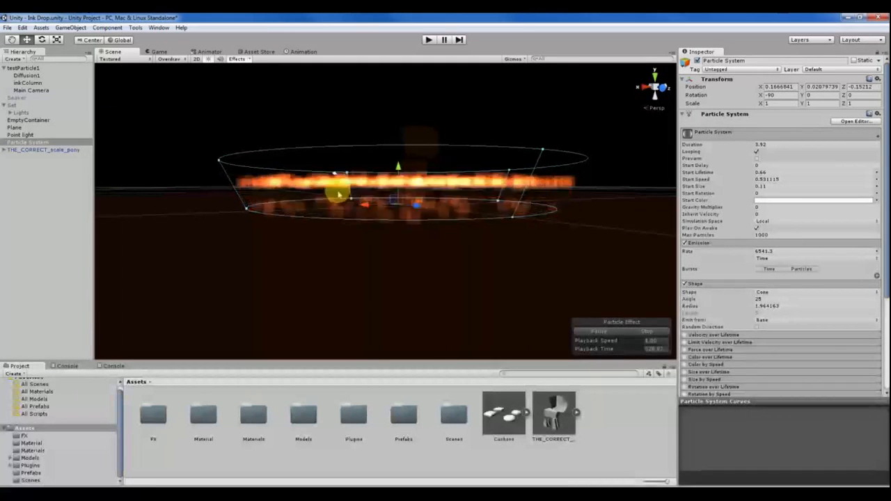
{"action": "left_click_drag", "start_coordinate": [355, 203], "coordinate": [342, 190]}
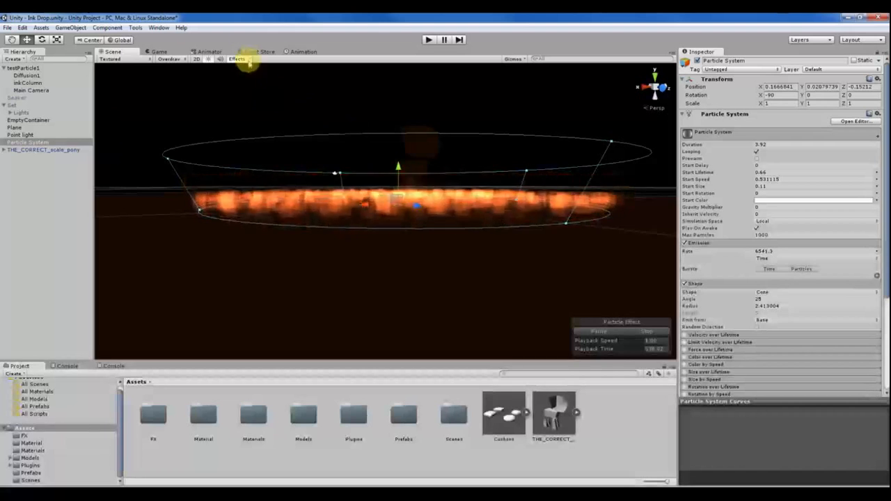
Check the dense emission in Wireframe, then restore Textured shading with the RGB render mode.
{"action": "left_click", "coordinate": [110, 59]}
{"action": "left_click", "coordinate": [119, 79]}
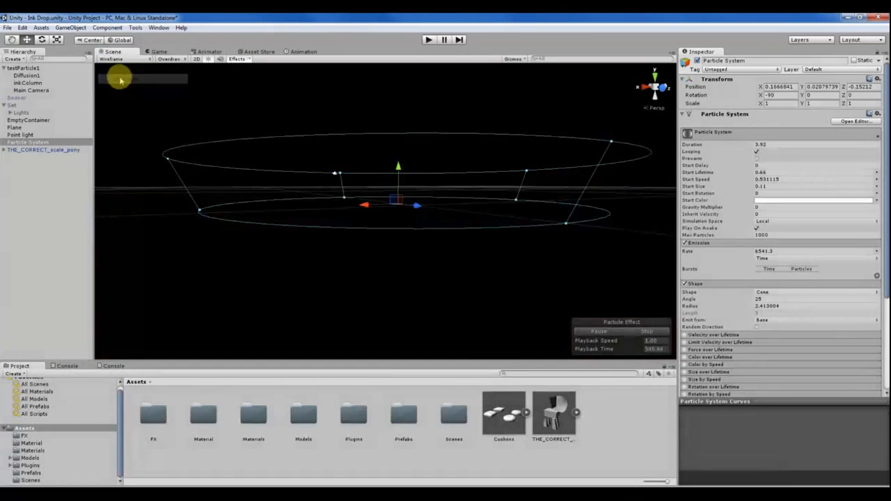
{"action": "left_click", "coordinate": [117, 60]}
{"action": "left_click", "coordinate": [123, 68]}
{"action": "left_click", "coordinate": [167, 59]}
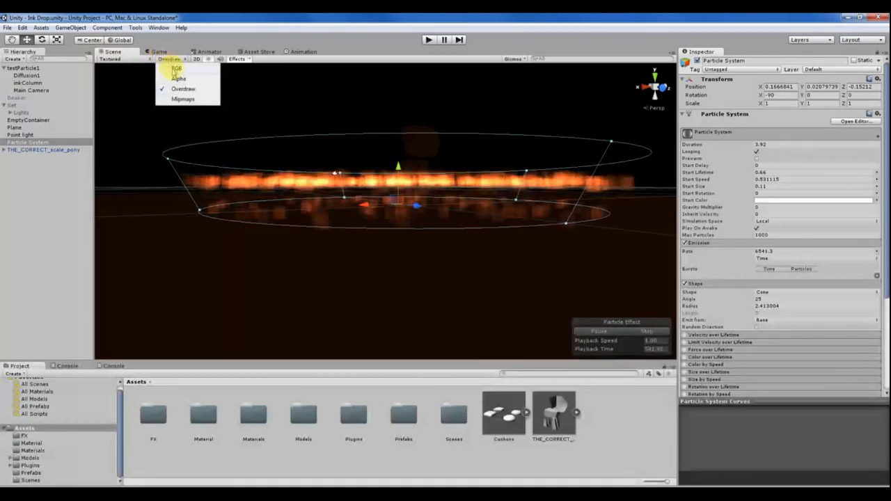
{"action": "left_click", "coordinate": [174, 74]}
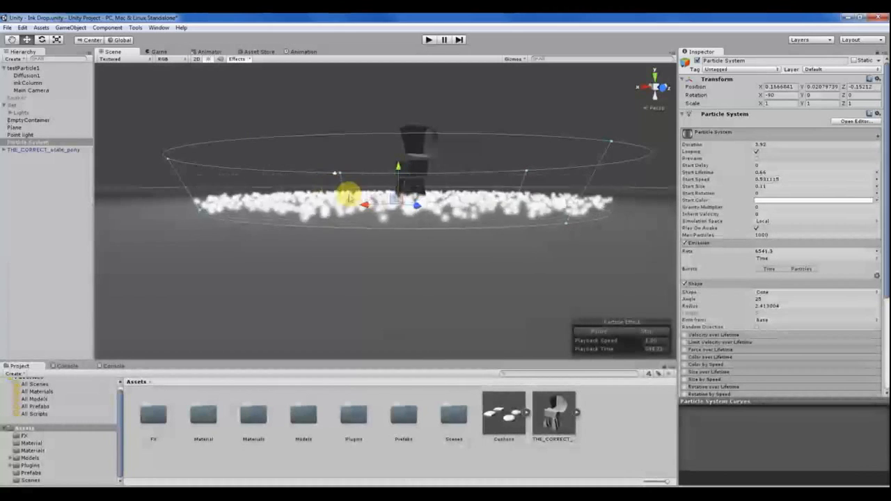
Inspect the dense emission in Wireframe and in Textured Overdraw, then restore the RGB render mode.
{"action": "left_click", "coordinate": [123, 60]}
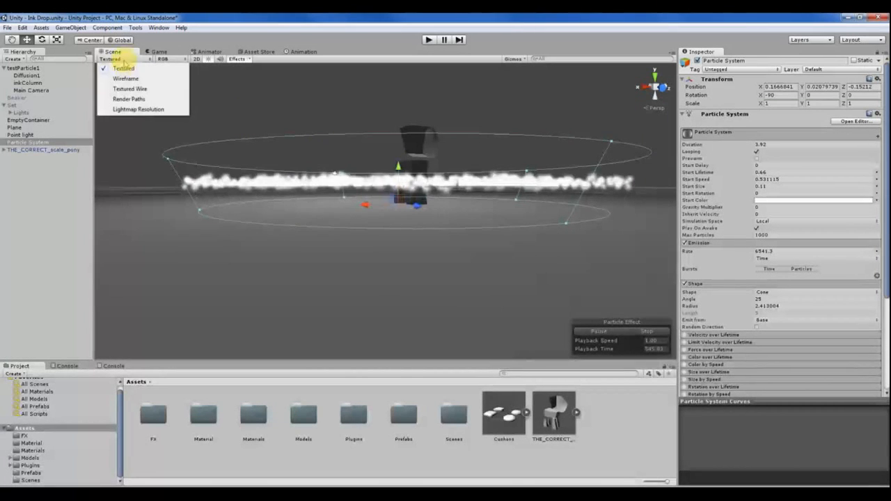
{"action": "left_click", "coordinate": [125, 79]}
{"action": "mouse_move", "coordinate": [300, 161]}
{"action": "left_mouse_down", "text": "alt"}
{"action": "mouse_move", "coordinate": [336, 222]}
{"action": "mouse_move", "coordinate": [409, 223]}
{"action": "mouse_move", "coordinate": [382, 200]}
{"action": "mouse_move", "coordinate": [422, 253]}
{"action": "mouse_move", "coordinate": [346, 137]}
{"action": "mouse_move", "coordinate": [187, 110]}
{"action": "left_mouse_up", "text": "alt"}
{"action": "left_click", "coordinate": [163, 59]}
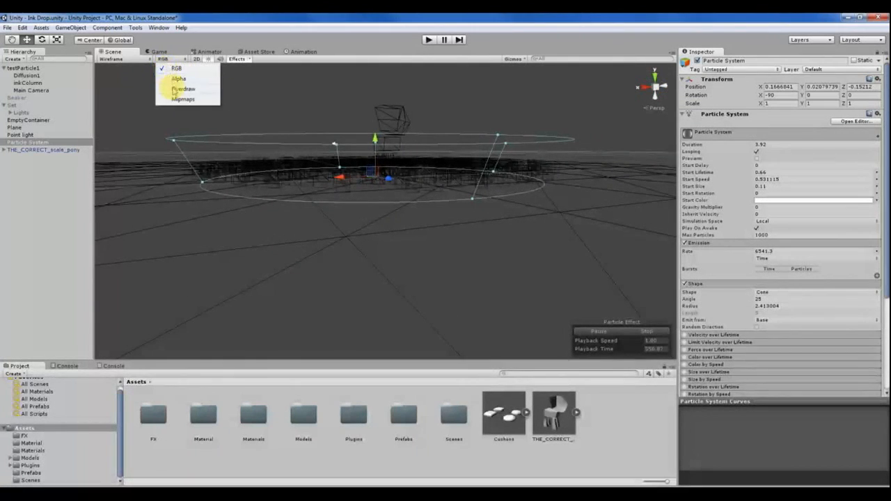
{"action": "left_click", "coordinate": [177, 88]}
{"action": "left_click", "coordinate": [115, 59]}
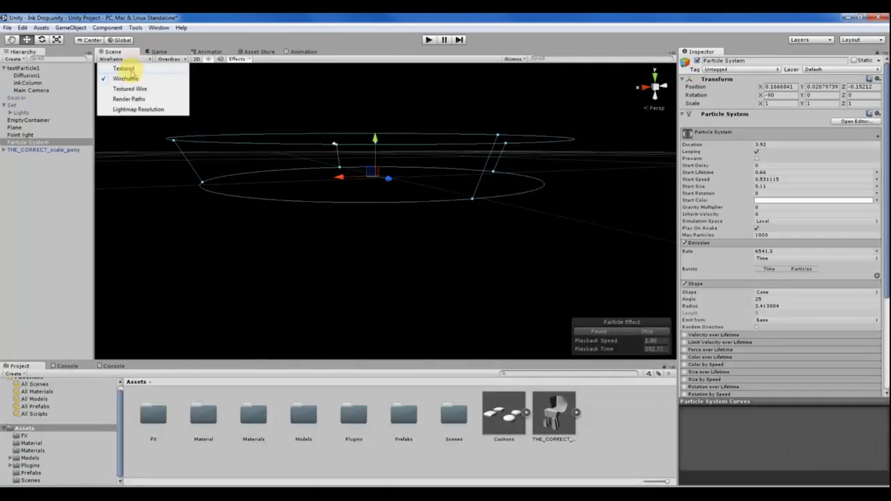
{"action": "left_click", "coordinate": [117, 67]}
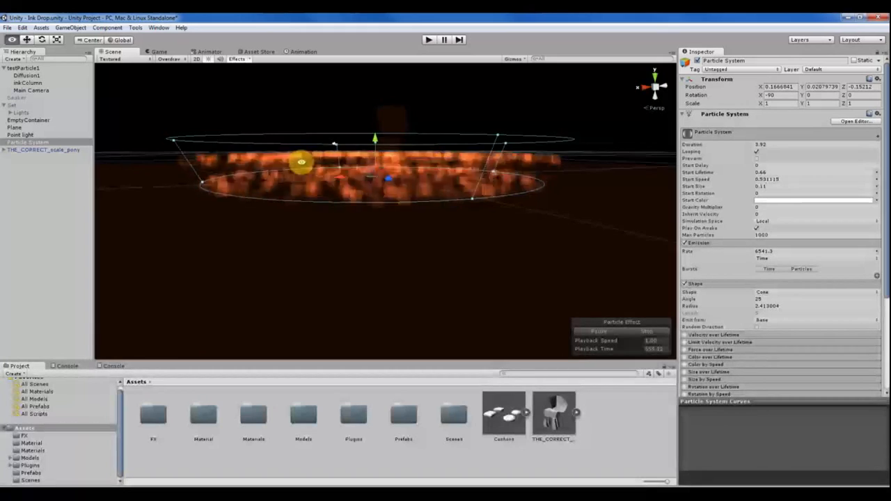
{"action": "left_click_drag", "start_coordinate": [302, 163], "coordinate": [370, 183], "text": "alt"}
{"action": "left_click", "coordinate": [169, 59]}
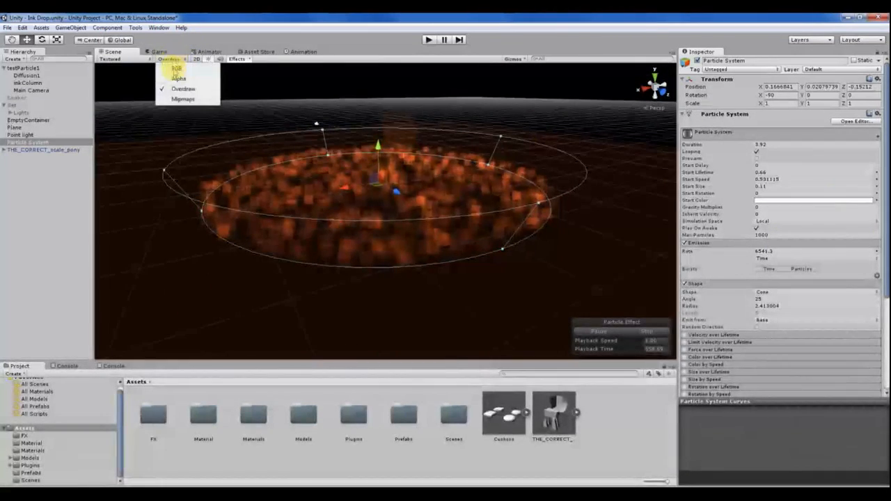
{"action": "left_click", "coordinate": [176, 71]}
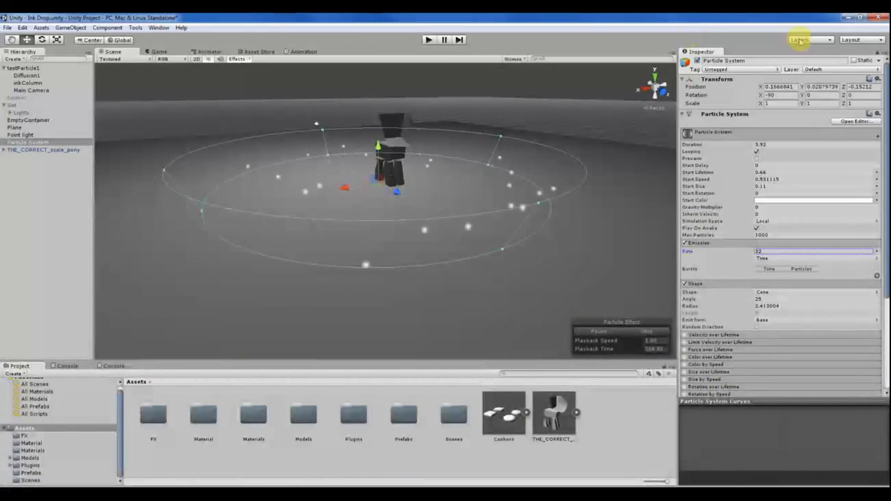
Reduce the emission Rate to about 200.8 and view the sparser particles around the pony.
{"action": "left_click_drag", "start_coordinate": [437, 135], "coordinate": [193, 136]}
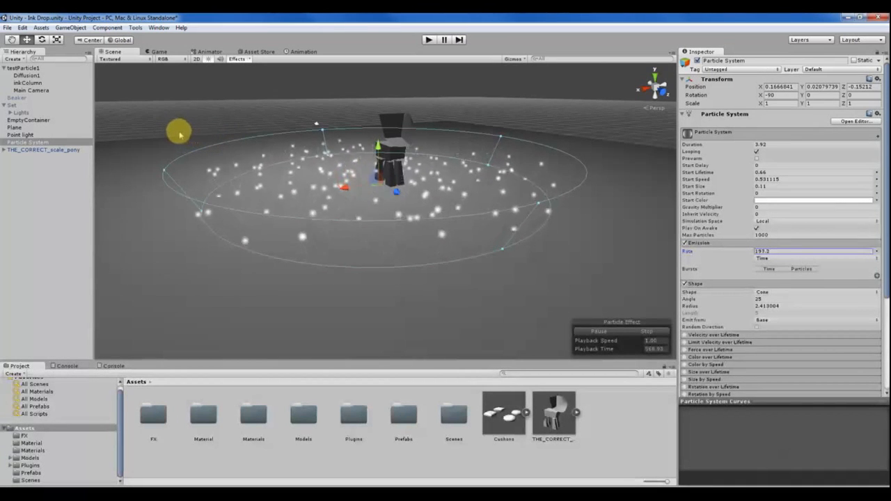
{"action": "scroll", "coordinate": [234, 127], "scroll_direction": "up", "scroll_amount": 4}
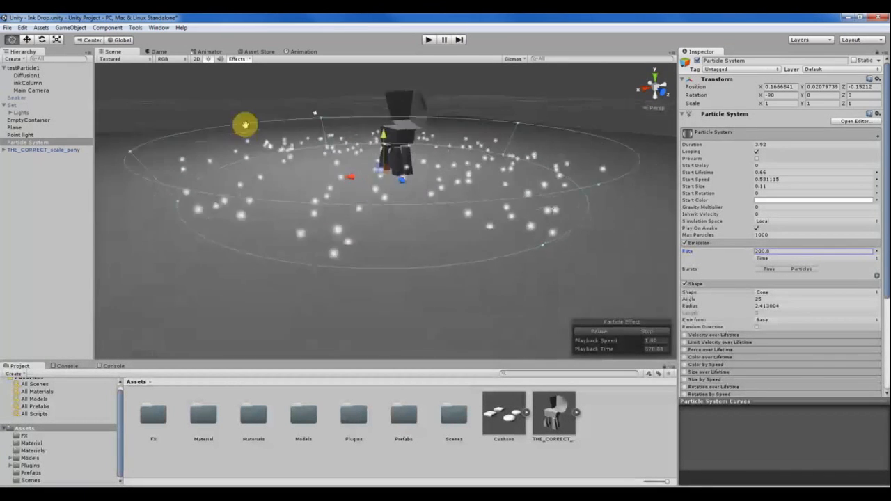
{"action": "left_click_drag", "start_coordinate": [244, 124], "coordinate": [243, 153], "text": "alt"}
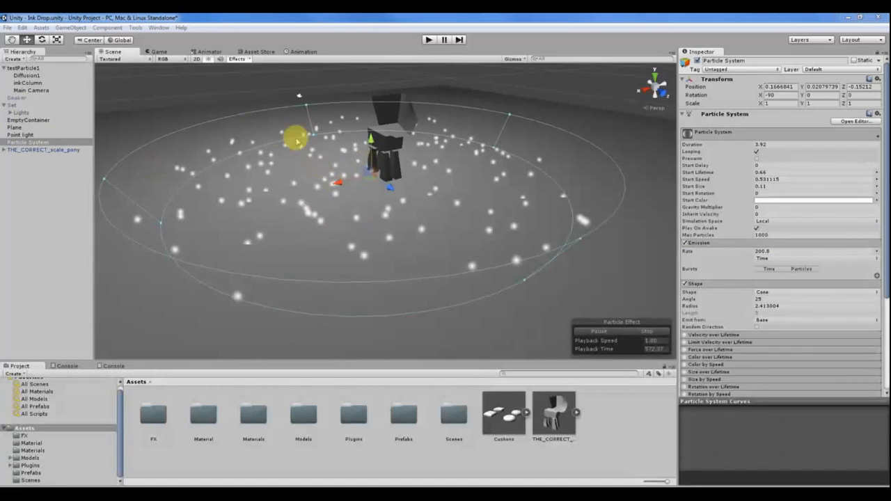
{"action": "left_click_drag", "start_coordinate": [296, 140], "coordinate": [407, 198], "text": "alt"}
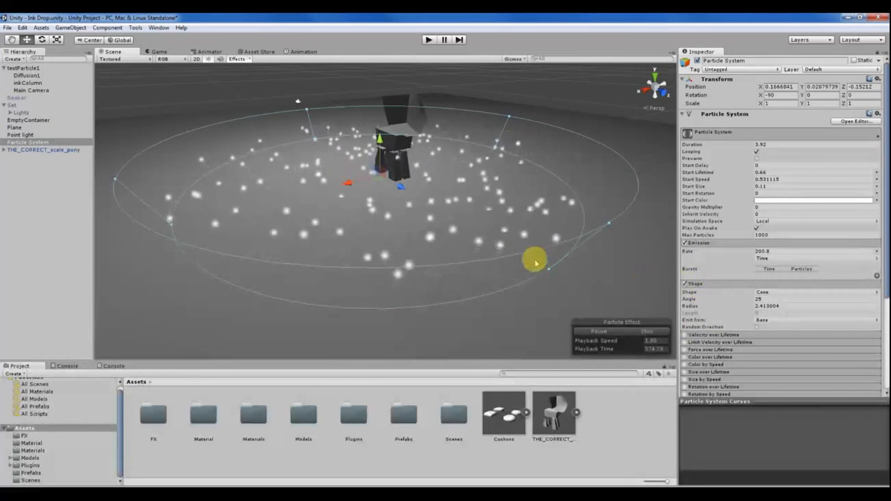
Widen the cone emitter's Radius to about 2.53 and straighten its sides to an Angle of 0.
{"action": "mouse_move", "coordinate": [169, 225]}
{"action": "left_mouse_down"}
{"action": "mouse_move", "coordinate": [146, 229]}
{"action": "mouse_move", "coordinate": [160, 229]}
{"action": "left_mouse_up"}
{"action": "middle_click_drag", "start_coordinate": [119, 196], "coordinate": [153, 193]}
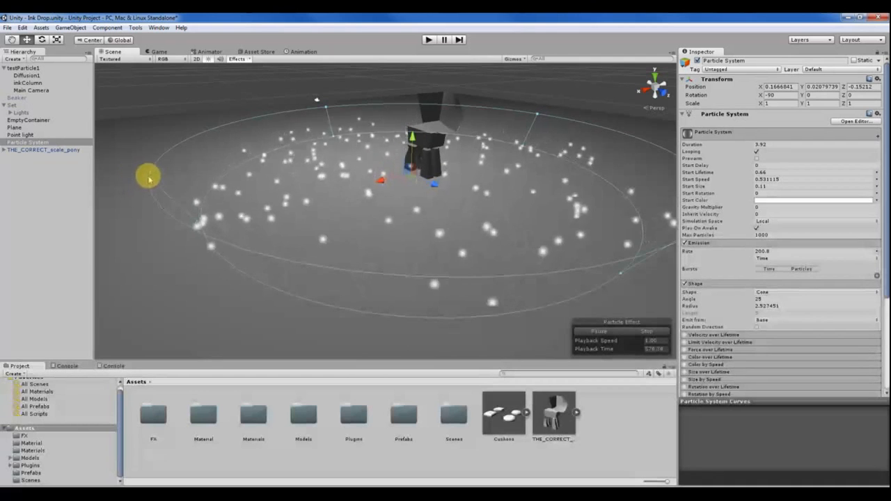
{"action": "left_click_drag", "start_coordinate": [148, 179], "coordinate": [313, 182]}
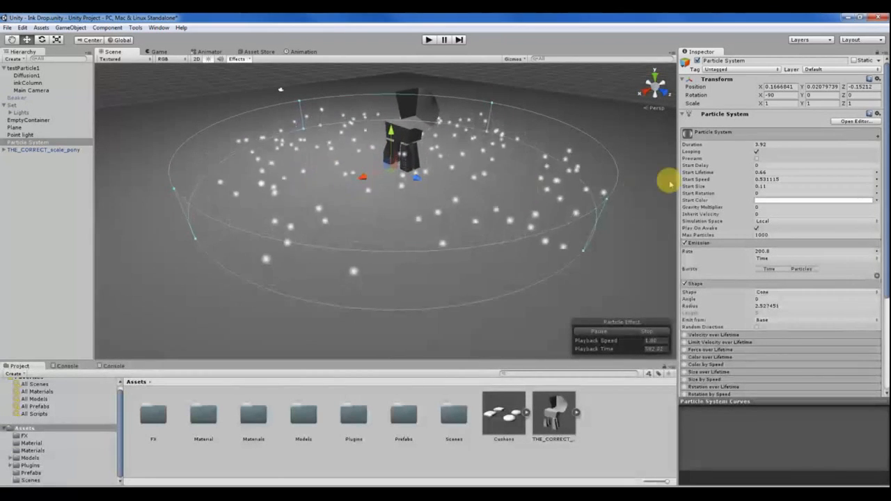
Lower the particles' Start Speed in stages to 0.131115 and check how high they rise above the ground.
{"action": "left_click_drag", "start_coordinate": [696, 182], "coordinate": [732, 183]}
{"action": "key", "text": "ctrl+z"}
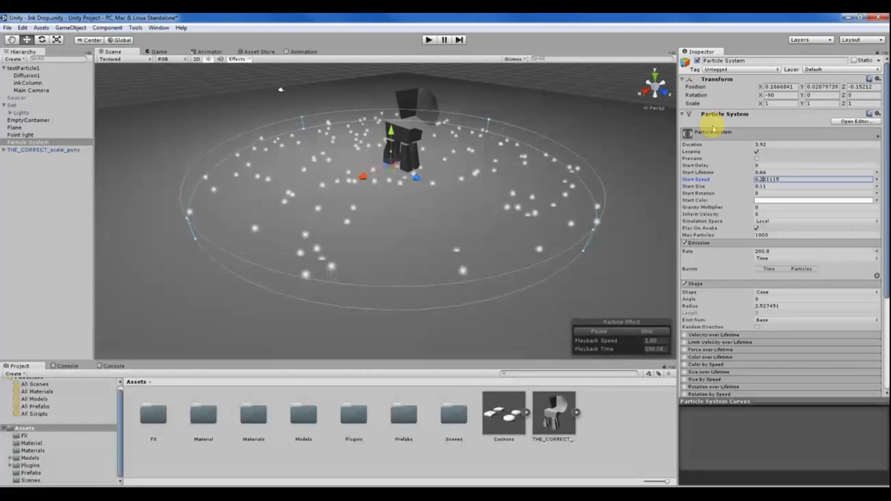
{"action": "left_click_drag", "start_coordinate": [330, 135], "coordinate": [442, 149], "text": "alt"}
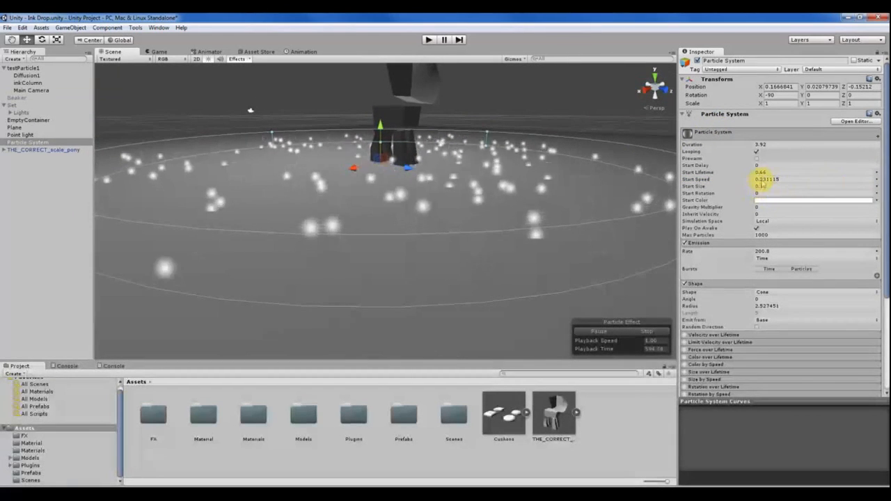
{"action": "left_click", "coordinate": [762, 180]}
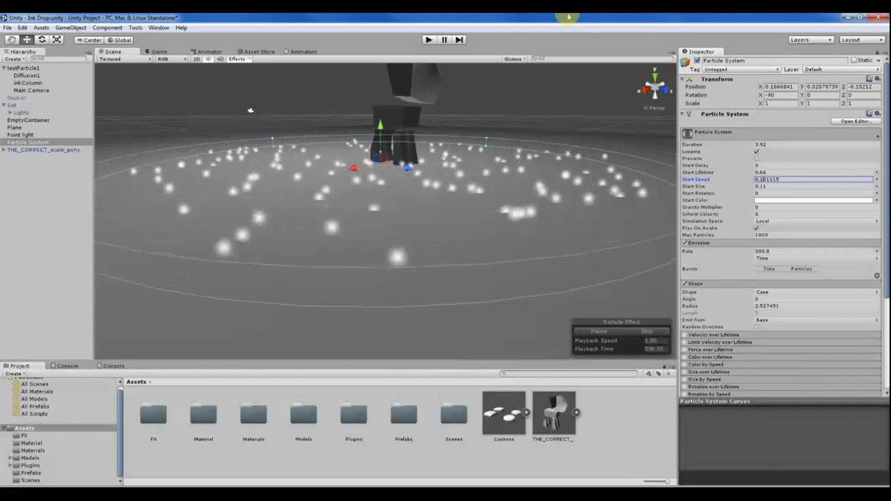
{"action": "left_click_drag", "start_coordinate": [472, 169], "coordinate": [484, 176], "text": "alt"}
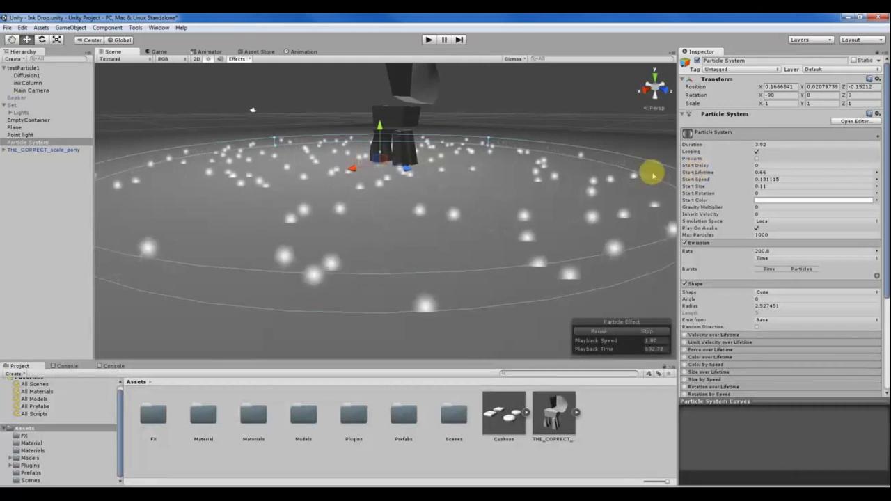
{"action": "left_click_drag", "start_coordinate": [338, 215], "coordinate": [343, 200], "text": "alt"}
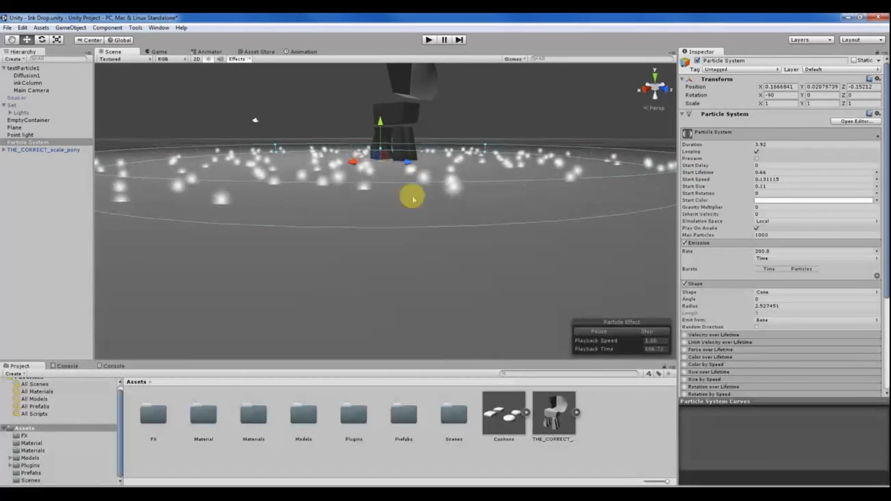
{"action": "left_click_drag", "start_coordinate": [367, 168], "coordinate": [398, 181], "text": "alt"}
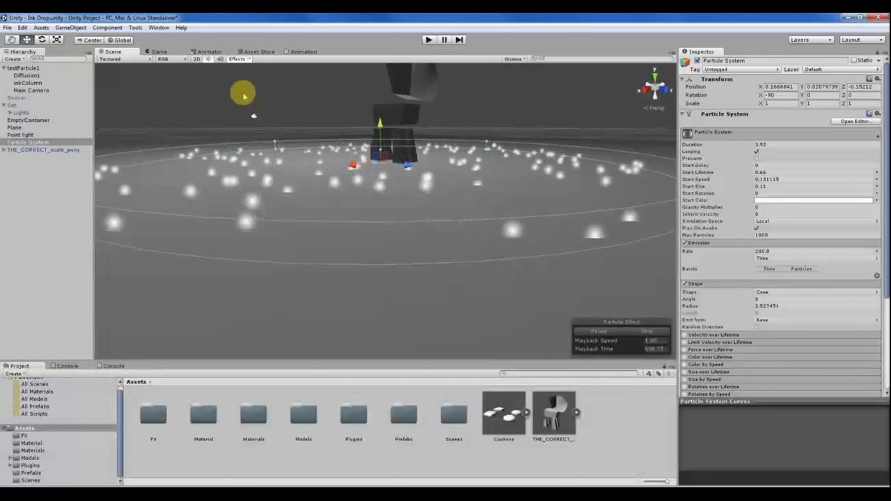
Try a Start Lifetime of 3.62, then reduce it to 1.66.
{"action": "left_click", "coordinate": [700, 173]}
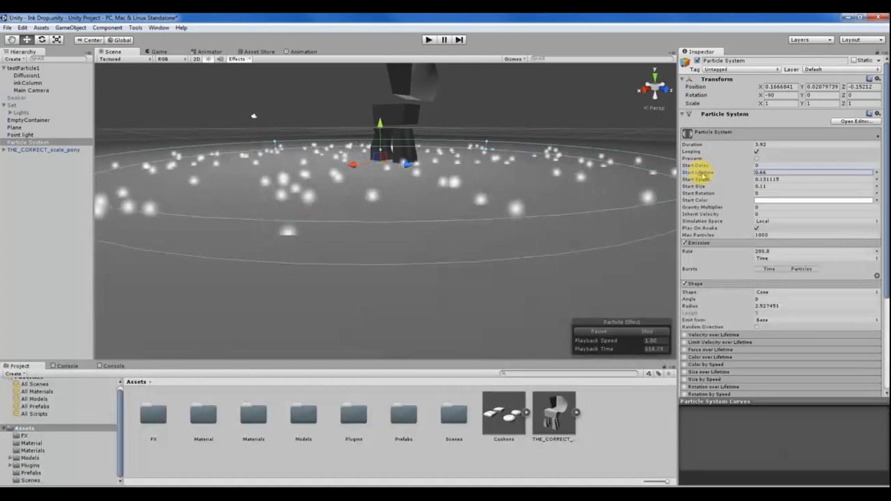
{"action": "mouse_move", "coordinate": [717, 174]}
{"action": "left_mouse_down"}
{"action": "mouse_move", "coordinate": [741, 172]}
{"action": "mouse_move", "coordinate": [692, 175]}
{"action": "mouse_move", "coordinate": [714, 175]}
{"action": "left_mouse_up"}
{"action": "left_click_drag", "start_coordinate": [727, 175], "coordinate": [355, 203]}
{"action": "scroll", "coordinate": [371, 209], "scroll_direction": "up", "scroll_amount": 3}
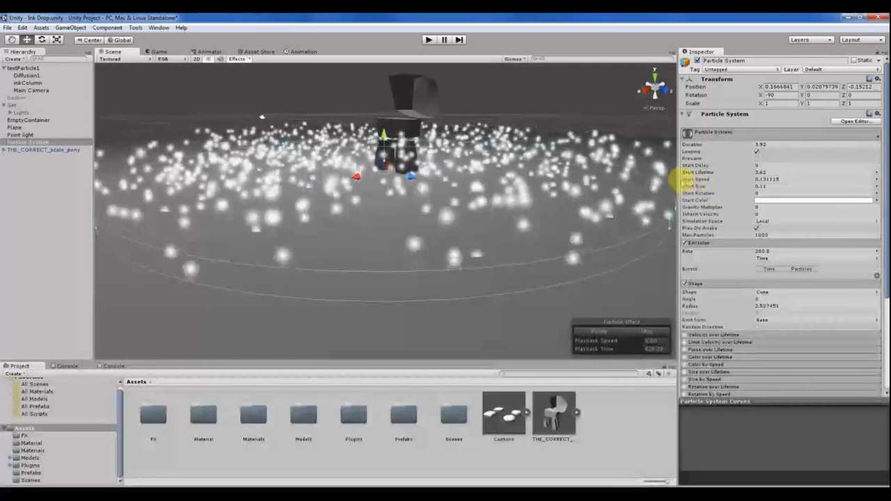
{"action": "left_click_drag", "start_coordinate": [703, 173], "coordinate": [676, 177]}
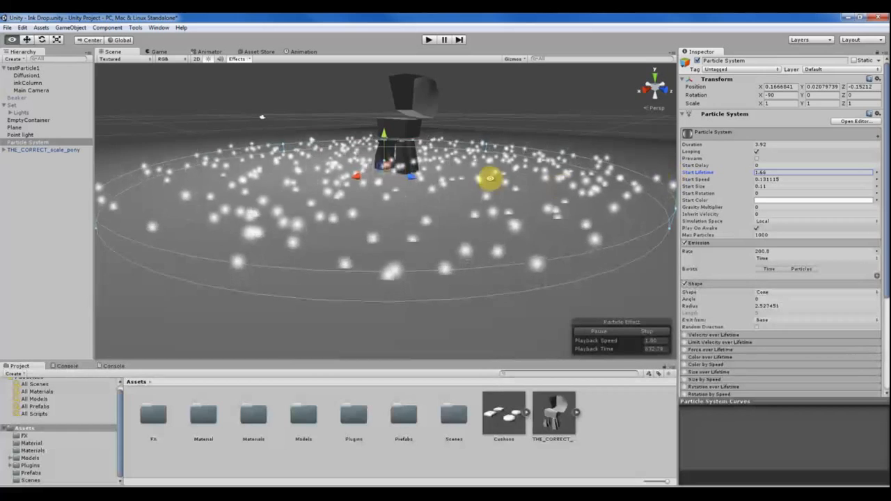
Examine the slow, low particles around the pony's legs from close and low viewpoints.
{"action": "left_click_drag", "start_coordinate": [491, 179], "coordinate": [473, 191], "text": "alt"}
{"action": "middle_click_drag", "start_coordinate": [473, 190], "coordinate": [403, 197]}
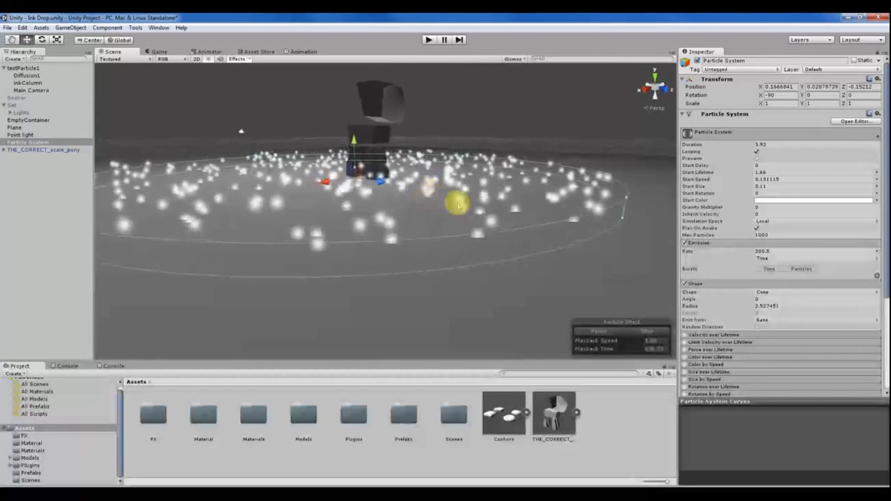
{"action": "scroll", "coordinate": [471, 208], "scroll_direction": "up", "scroll_amount": 4, "text": "alt"}
{"action": "left_click_drag", "start_coordinate": [463, 206], "coordinate": [488, 155], "text": "alt"}
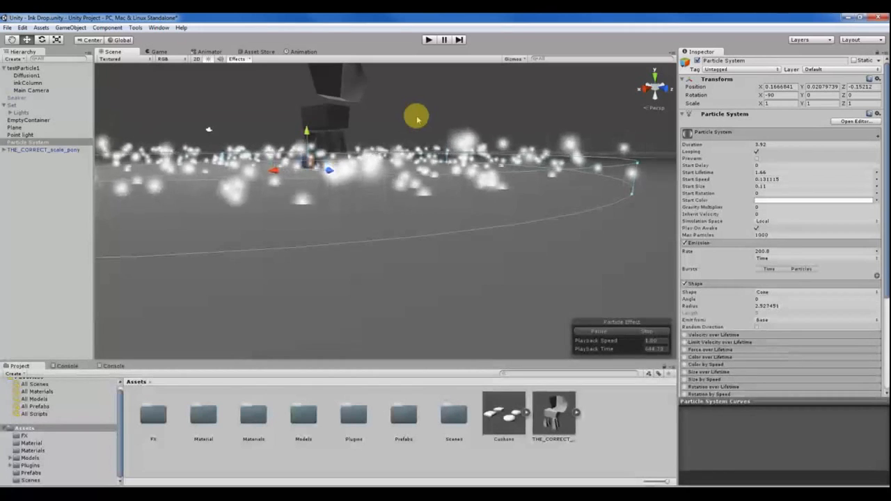
{"action": "left_click_drag", "start_coordinate": [355, 148], "coordinate": [376, 141], "text": "alt"}
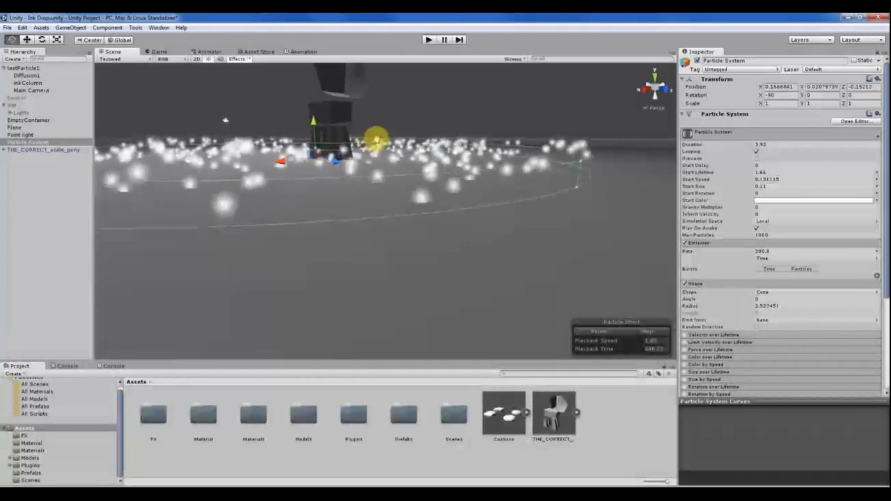
{"action": "right_click_drag", "start_coordinate": [376, 141], "coordinate": [420, 142], "text": "alt"}
{"action": "middle_click_drag", "start_coordinate": [435, 142], "coordinate": [415, 142]}
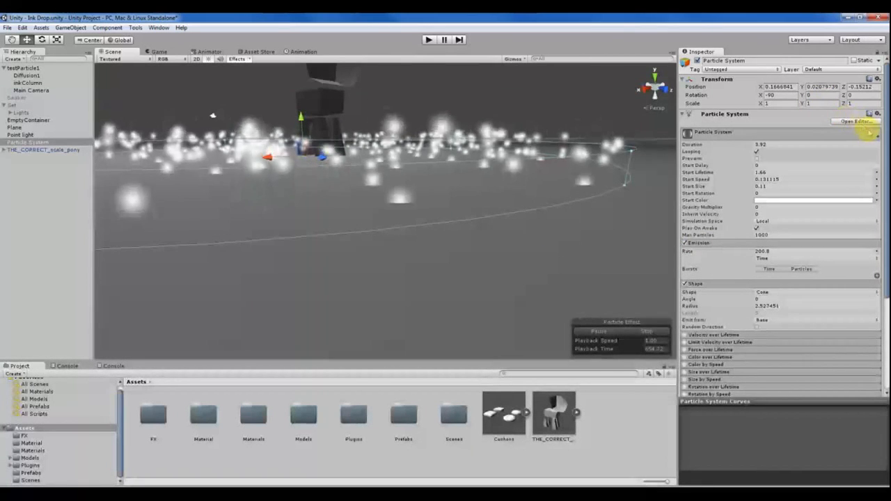
Enable the Color over Lifetime module and open its color in the Gradient Editor, placed clear of the particles.
{"action": "scroll", "coordinate": [784, 306], "scroll_direction": "down", "scroll_amount": 2}
{"action": "scroll", "coordinate": [784, 306], "scroll_direction": "down", "scroll_amount": 2}
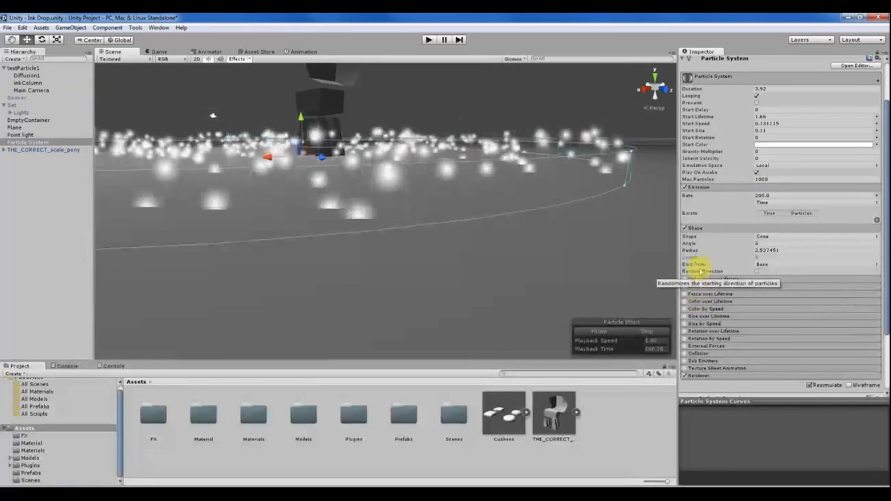
{"action": "left_click", "coordinate": [699, 303]}
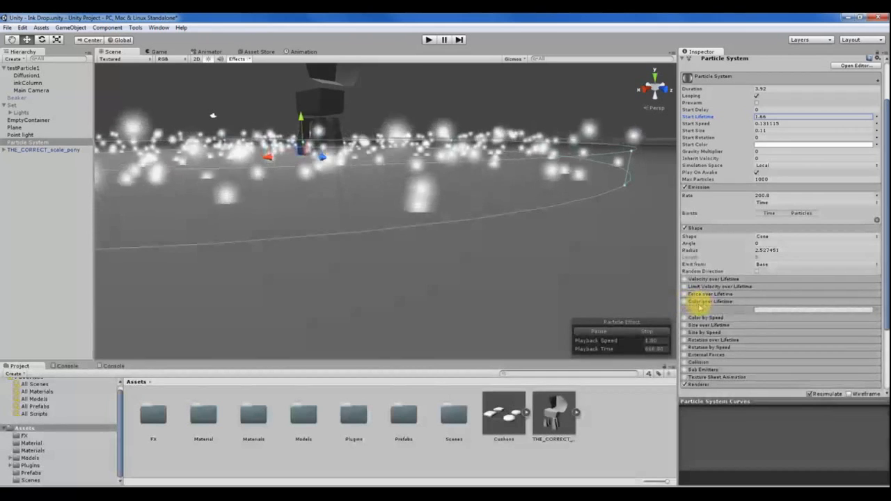
{"action": "left_click", "coordinate": [686, 302]}
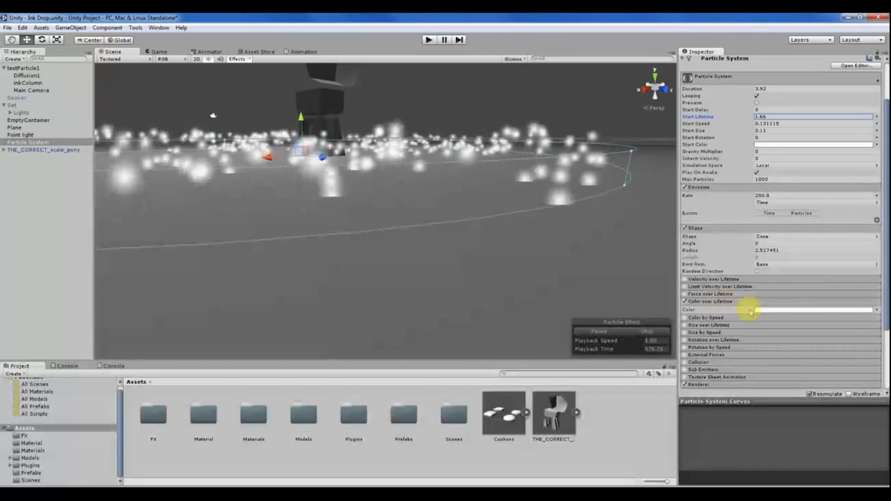
{"action": "left_click", "coordinate": [764, 311]}
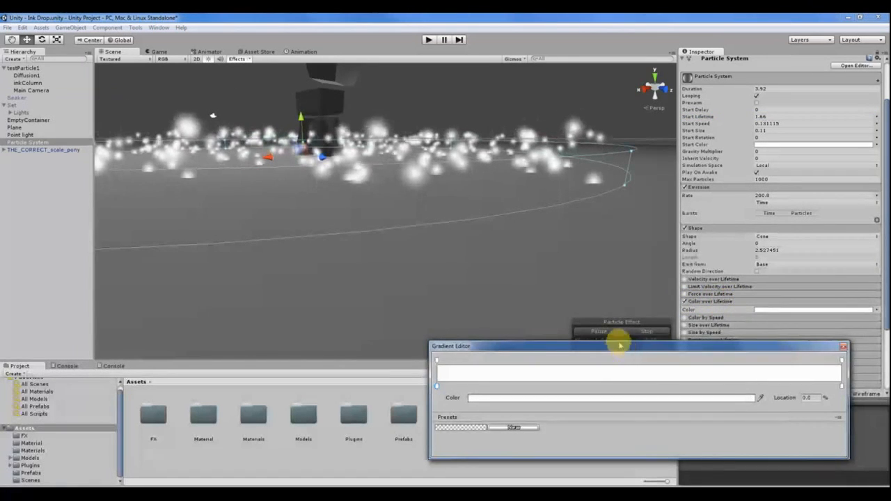
{"action": "left_click_drag", "start_coordinate": [620, 346], "coordinate": [424, 195]}
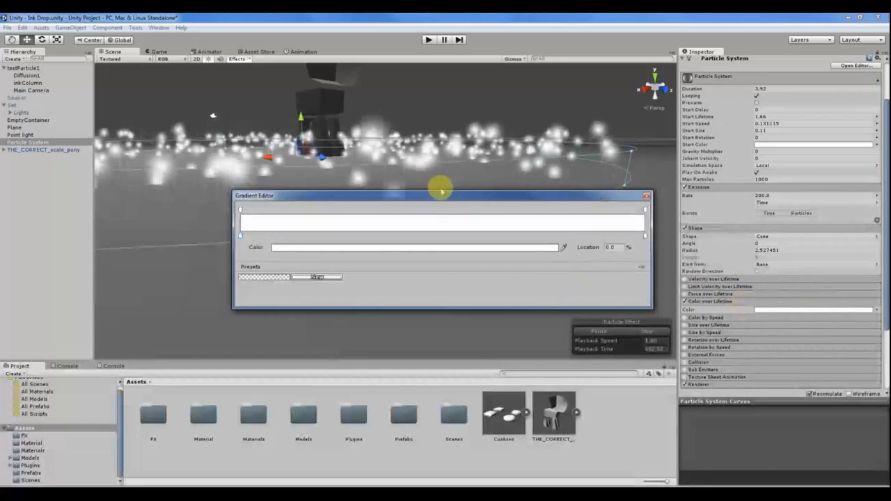
{"action": "left_click_drag", "start_coordinate": [433, 200], "coordinate": [402, 232]}
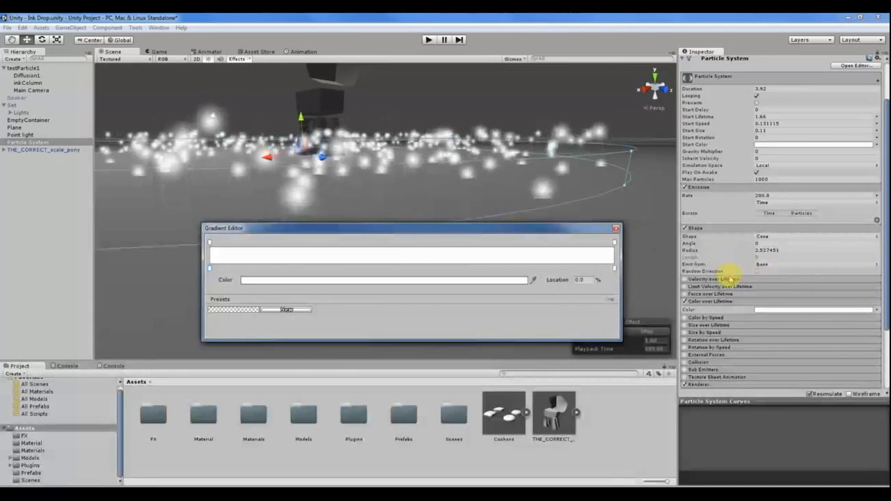
Close the Gradient Editor, collapse and re-expand Color over Lifetime, and reopen its color gradient below the particles.
{"action": "left_click", "coordinate": [616, 229]}
{"action": "left_click", "coordinate": [685, 301]}
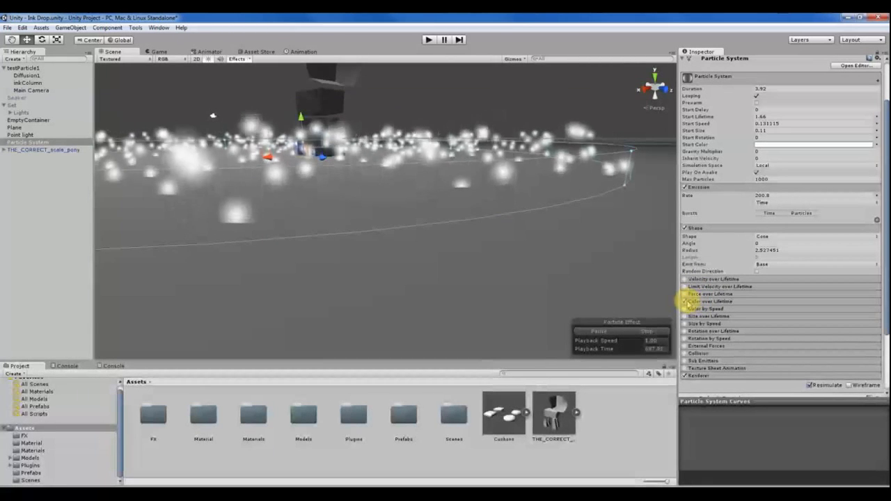
{"action": "left_click", "coordinate": [700, 301]}
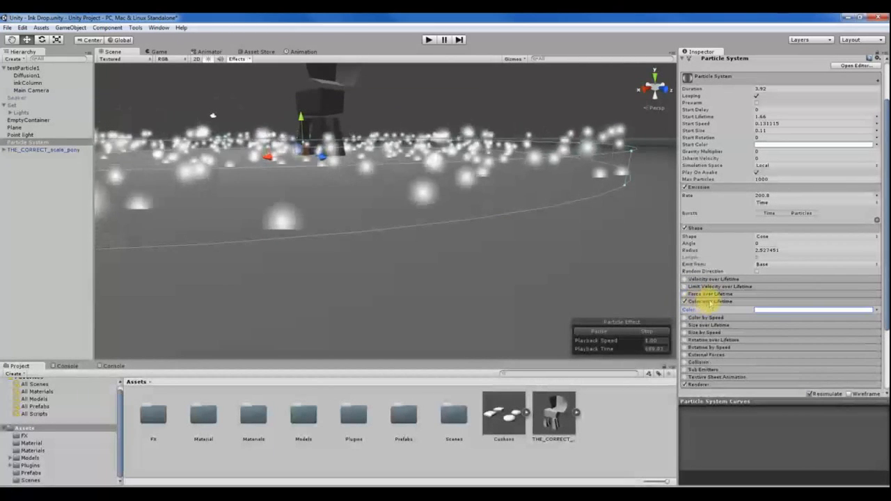
{"action": "left_click", "coordinate": [822, 311]}
{"action": "left_click_drag", "start_coordinate": [409, 230], "coordinate": [412, 234]}
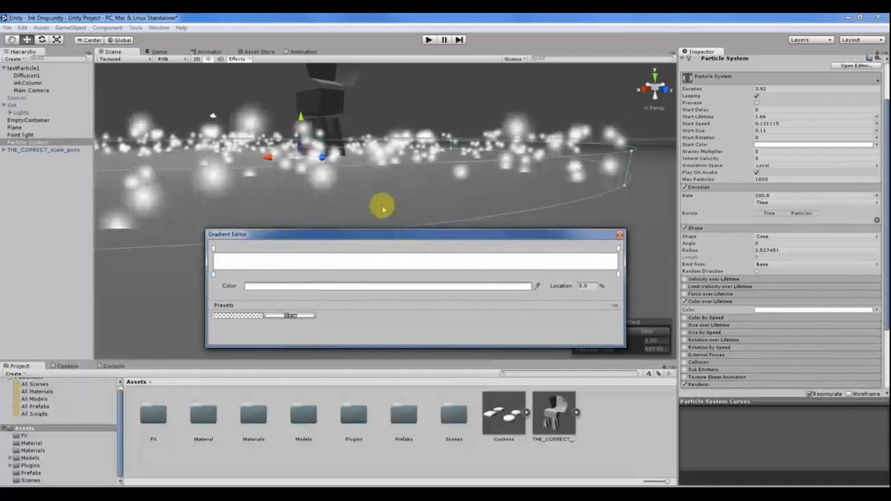
{"action": "left_click_drag", "start_coordinate": [483, 236], "coordinate": [480, 231]}
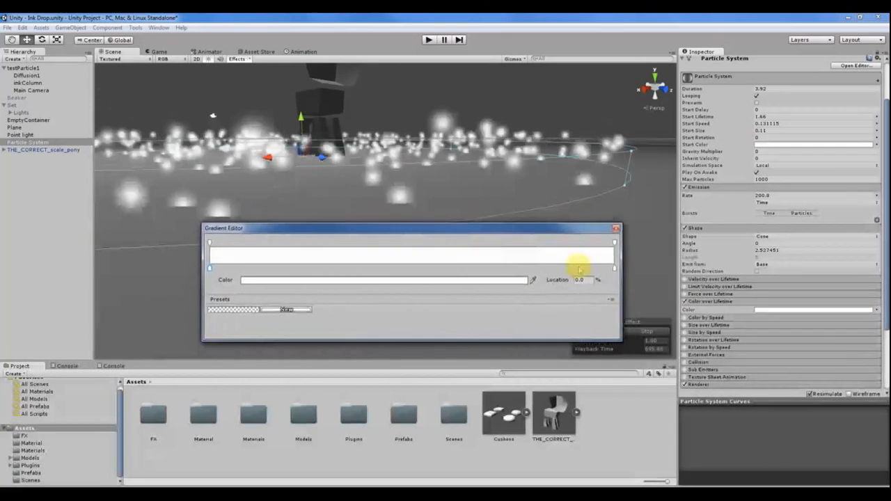
Widen and reposition the Gradient Editor, and add two opacity keys to the gradient, one near the start and one at 79.9%.
{"action": "left_click_drag", "start_coordinate": [621, 286], "coordinate": [695, 292]}
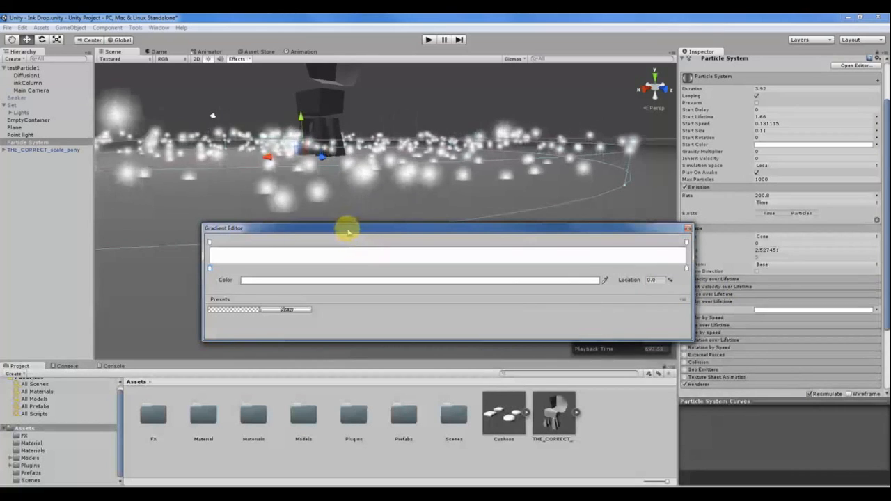
{"action": "left_click_drag", "start_coordinate": [348, 230], "coordinate": [326, 231]}
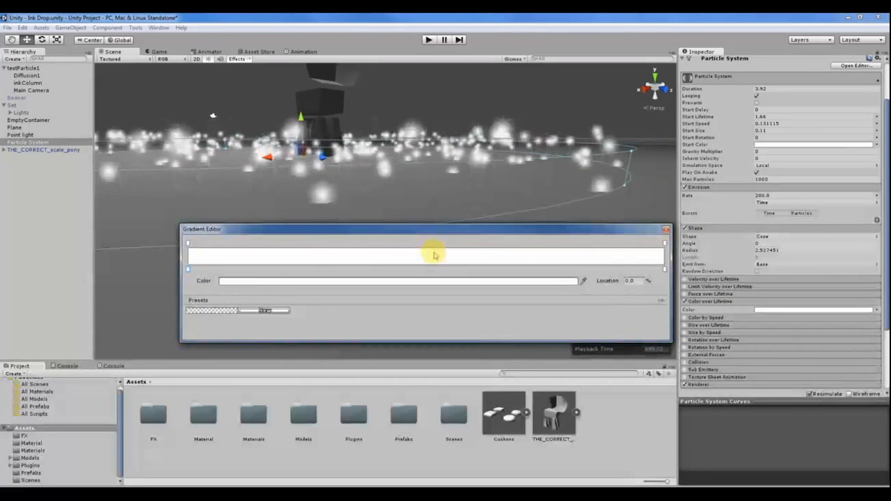
{"action": "left_click_drag", "start_coordinate": [389, 245], "coordinate": [252, 248]}
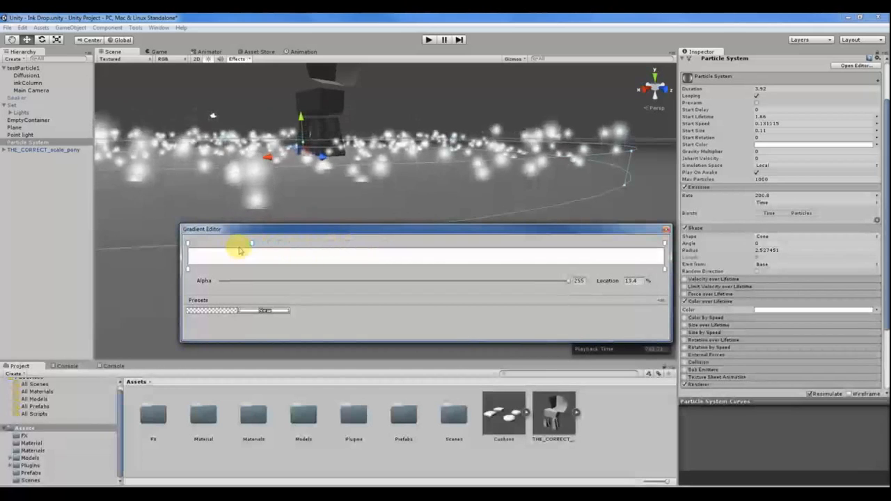
{"action": "left_click", "coordinate": [568, 244]}
Try extra color keys along the gradient, including ones at 12.8%, 36.5%, 50.4% and 77.8%, and remove them again.
{"action": "left_click", "coordinate": [445, 269]}
{"action": "left_click_drag", "start_coordinate": [434, 276], "coordinate": [249, 272]}
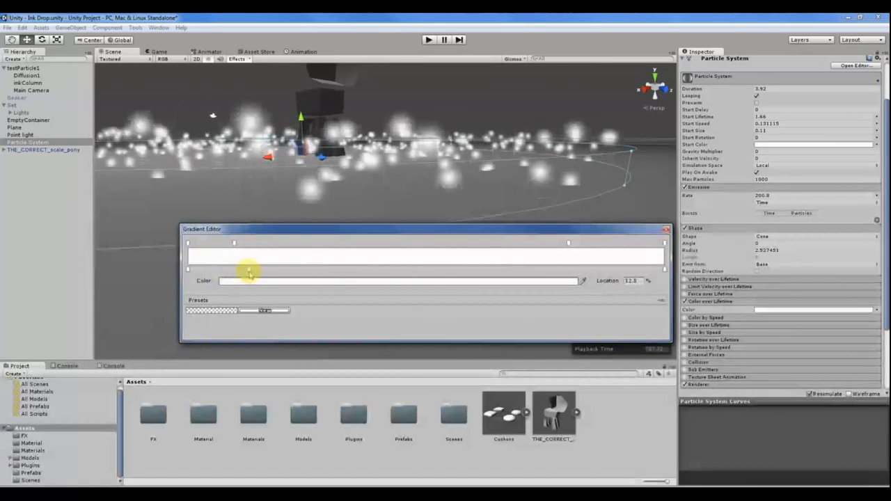
{"action": "left_click", "coordinate": [363, 271]}
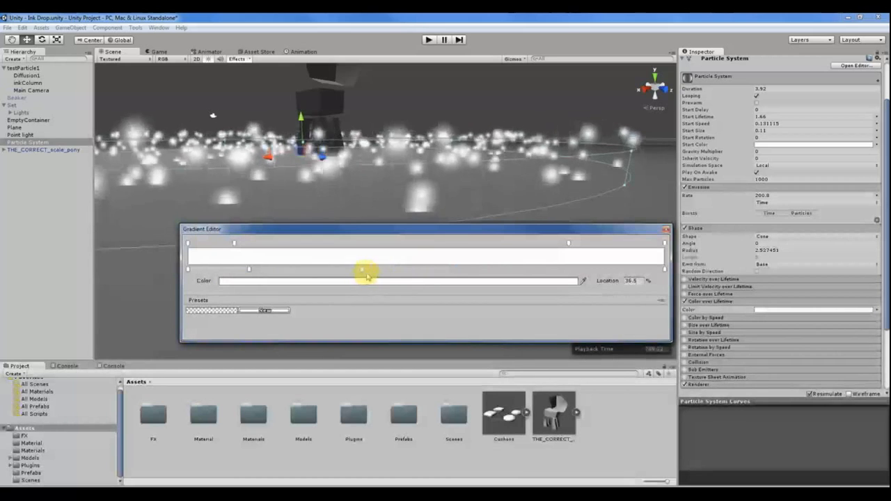
{"action": "left_click", "coordinate": [559, 272]}
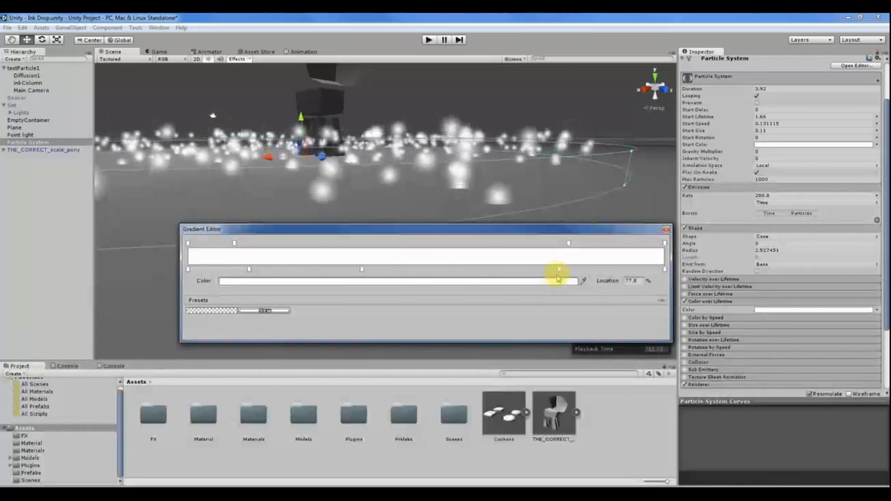
{"action": "left_click_drag", "start_coordinate": [557, 275], "coordinate": [554, 275]}
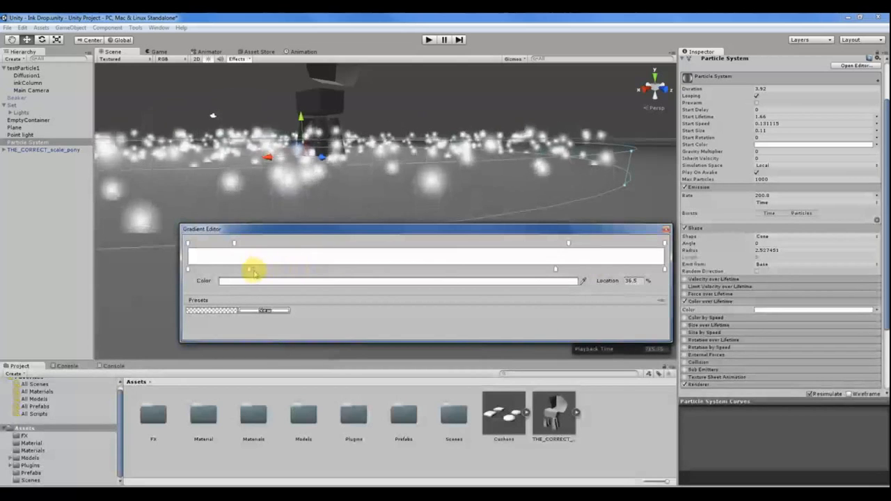
{"action": "left_click_drag", "start_coordinate": [254, 271], "coordinate": [251, 271]}
{"action": "left_click", "coordinate": [424, 272]}
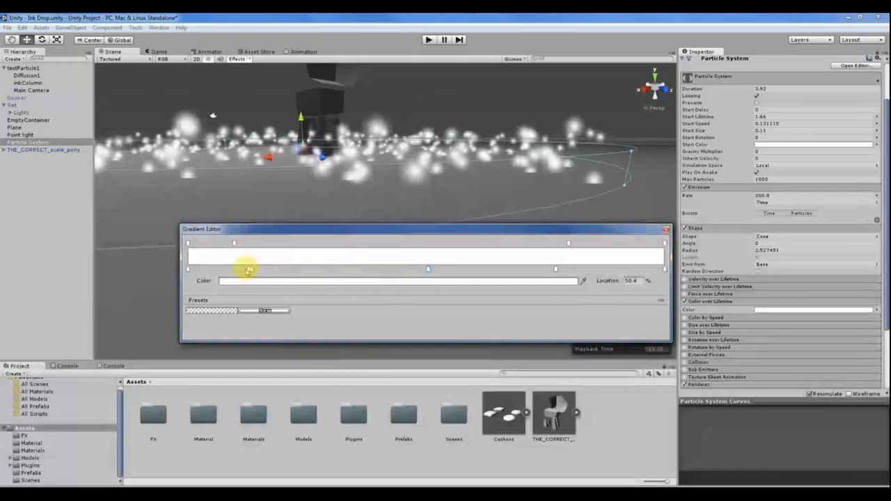
{"action": "left_click_drag", "start_coordinate": [253, 272], "coordinate": [554, 270]}
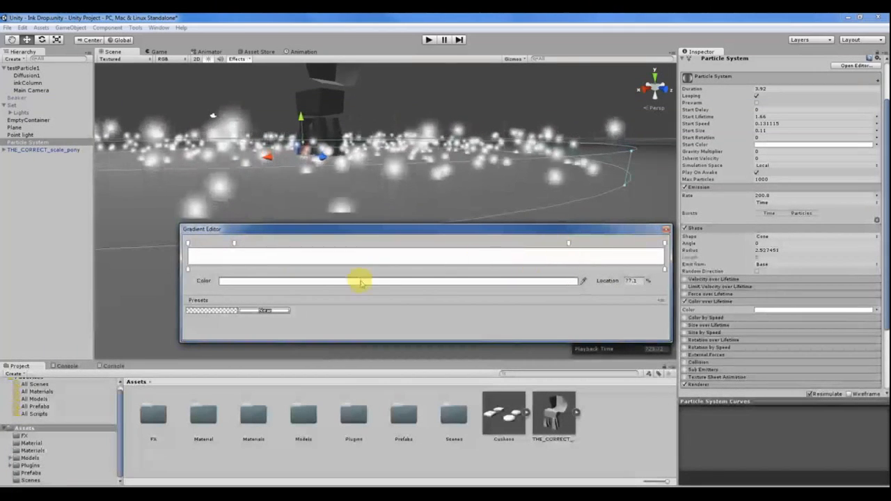
Move the late opacity key to 77.8% and add a color key beneath it at 77.9%.
{"action": "left_click", "coordinate": [569, 243]}
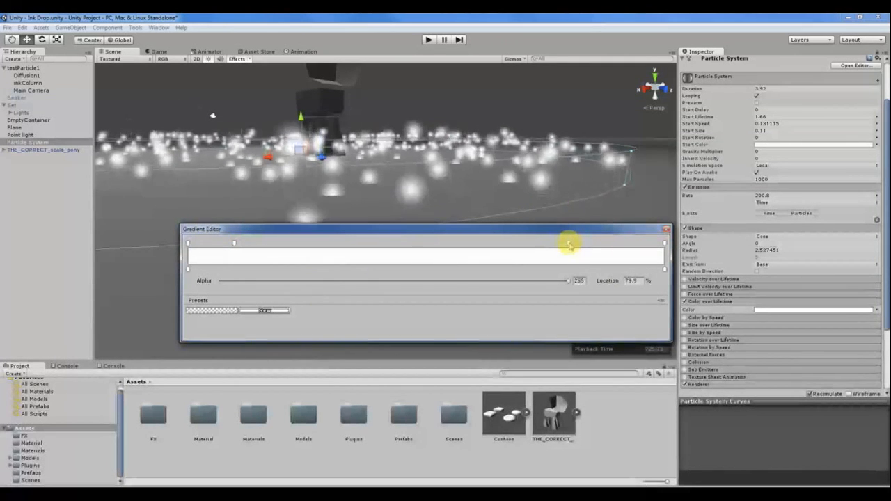
{"action": "left_click_drag", "start_coordinate": [556, 245], "coordinate": [559, 245]}
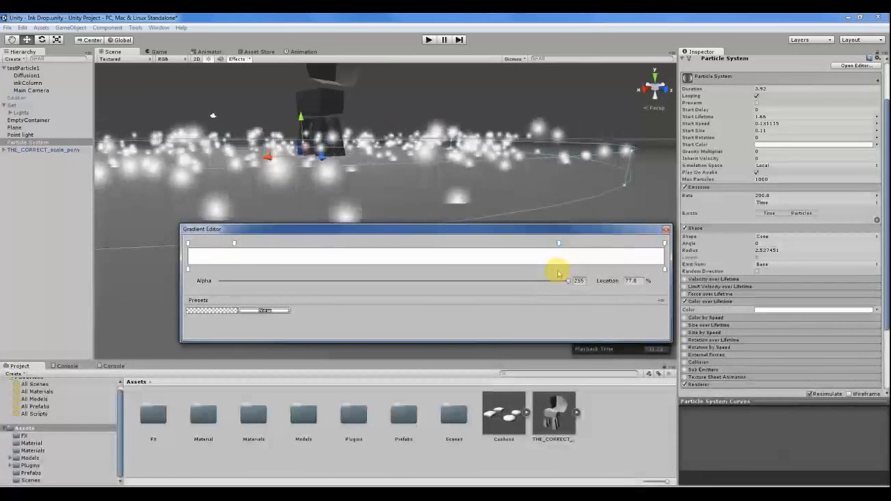
{"action": "left_click", "coordinate": [560, 270]}
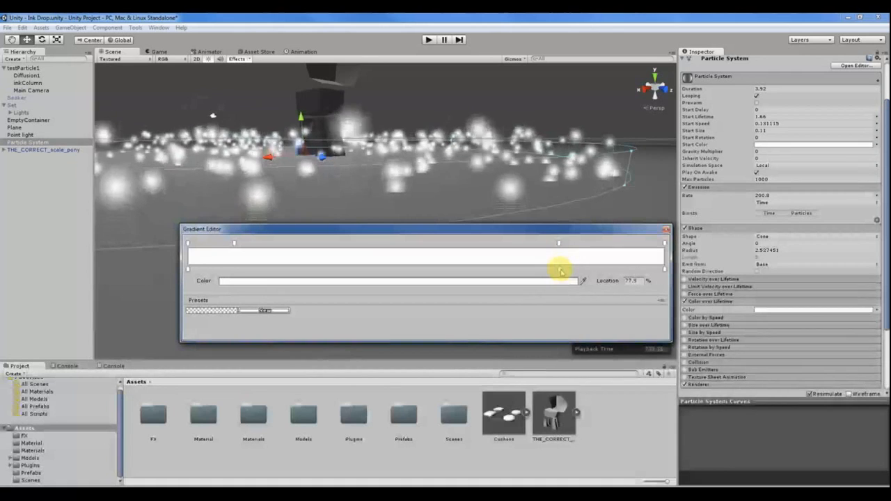
Try tinting the color key at 77.9%, bring it back to white, and close the color picker.
{"action": "left_click", "coordinate": [235, 280]}
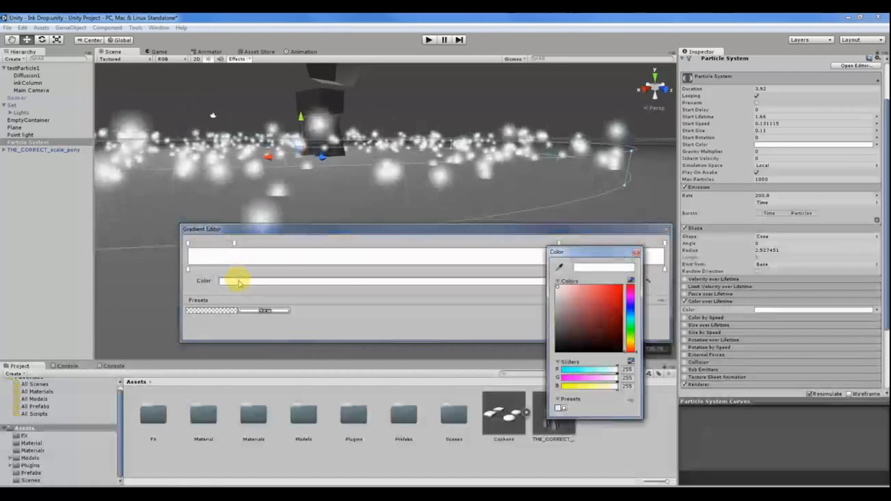
{"action": "left_click_drag", "start_coordinate": [558, 252], "coordinate": [687, 223]}
{"action": "left_click_drag", "start_coordinate": [713, 275], "coordinate": [666, 248]}
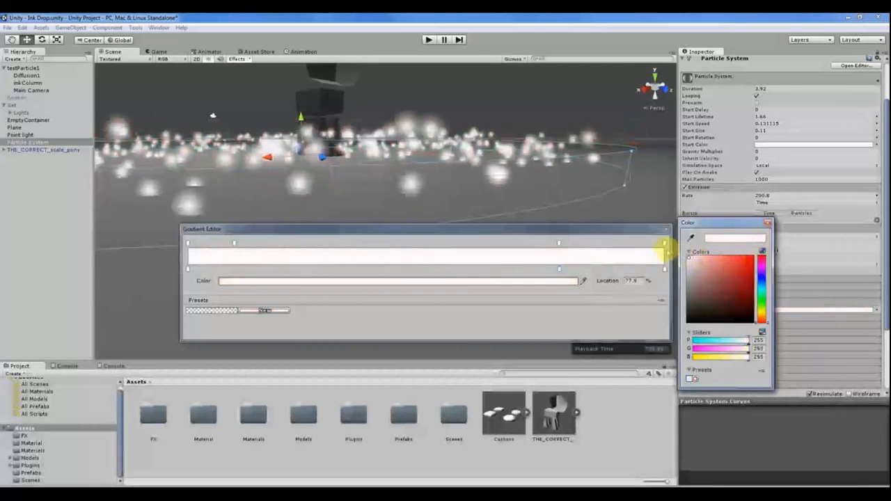
{"action": "left_click", "coordinate": [768, 224]}
Add an opacity key at 71.0%, reduce the late opacity keys to a single one, and move it to 87.5%.
{"action": "left_click", "coordinate": [527, 242]}
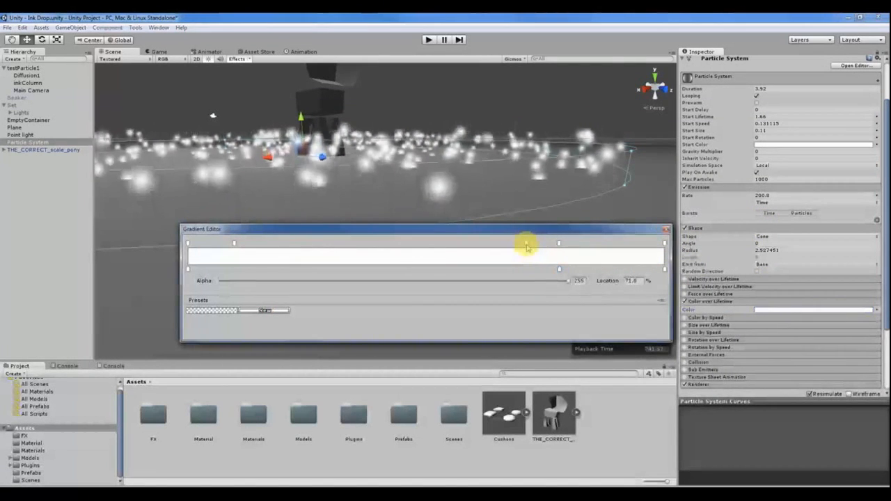
{"action": "left_click_drag", "start_coordinate": [568, 281], "coordinate": [697, 298]}
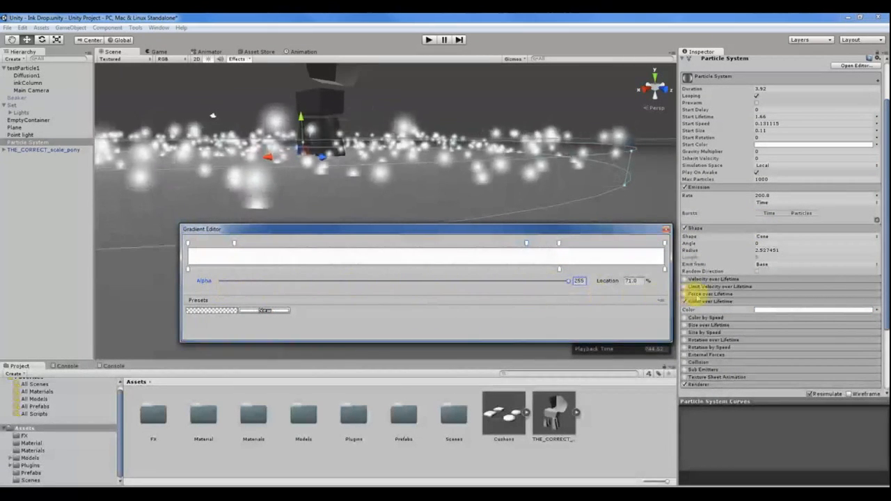
{"action": "left_click", "coordinate": [560, 244]}
{"action": "left_click_drag", "start_coordinate": [527, 247], "coordinate": [581, 247]}
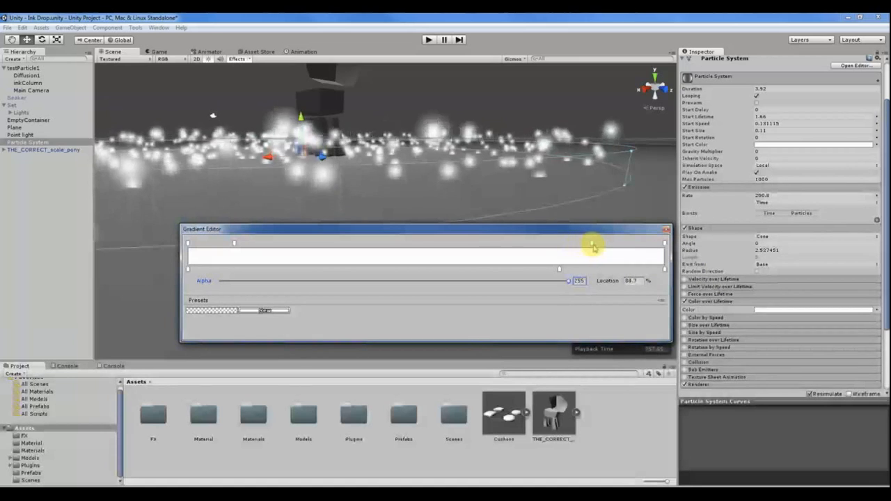
{"action": "left_click_drag", "start_coordinate": [593, 246], "coordinate": [607, 248]}
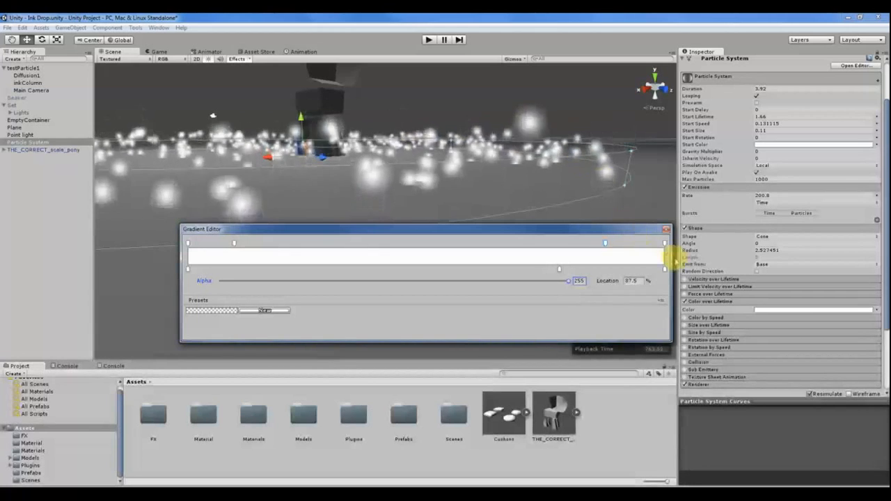
Set the end opacity key's alpha to 0, move the preceding opacity key to 80.4%, and close the Gradient Editor.
{"action": "left_click", "coordinate": [665, 244]}
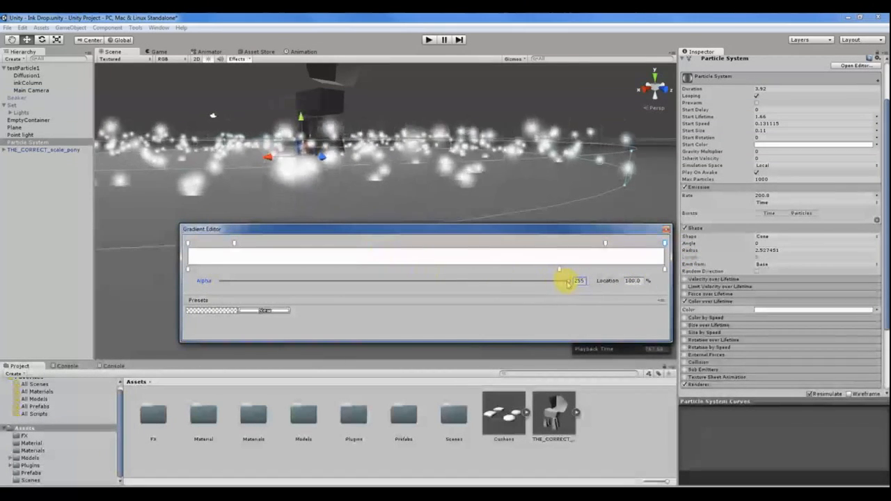
{"action": "left_click_drag", "start_coordinate": [569, 282], "coordinate": [72, 285]}
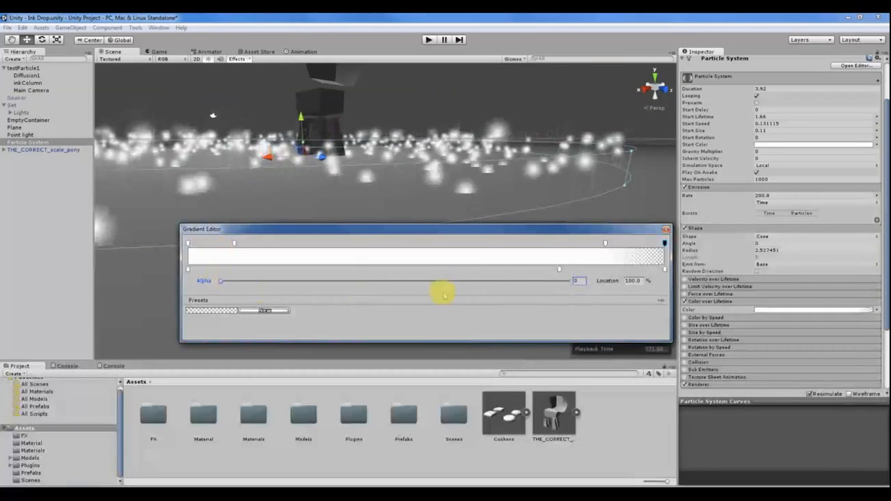
{"action": "left_click", "coordinate": [573, 243]}
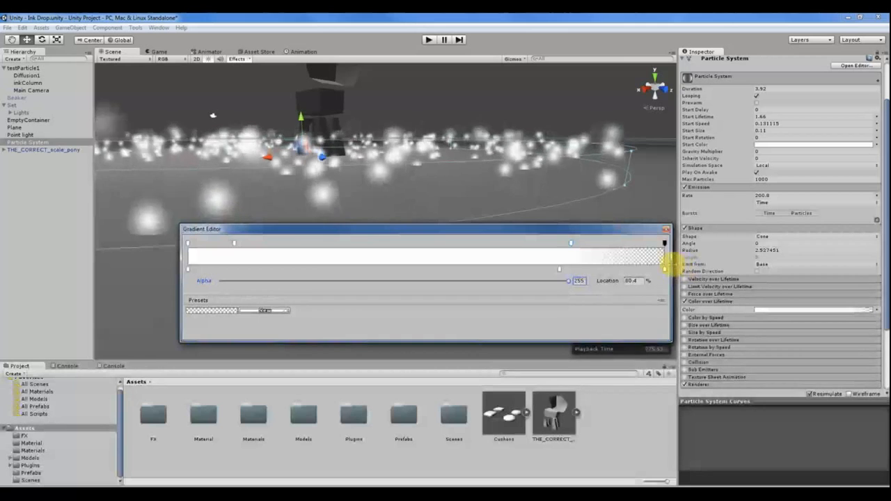
{"action": "left_click", "coordinate": [680, 258]}
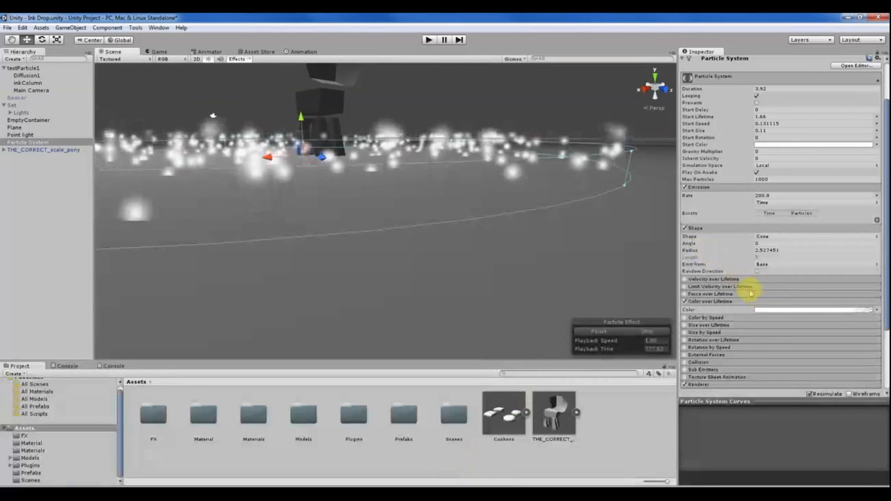
Reopen the Color over Lifetime gradient below the particles, start the fade-out earlier at 75.6%, and close the editor.
{"action": "left_click", "coordinate": [762, 309]}
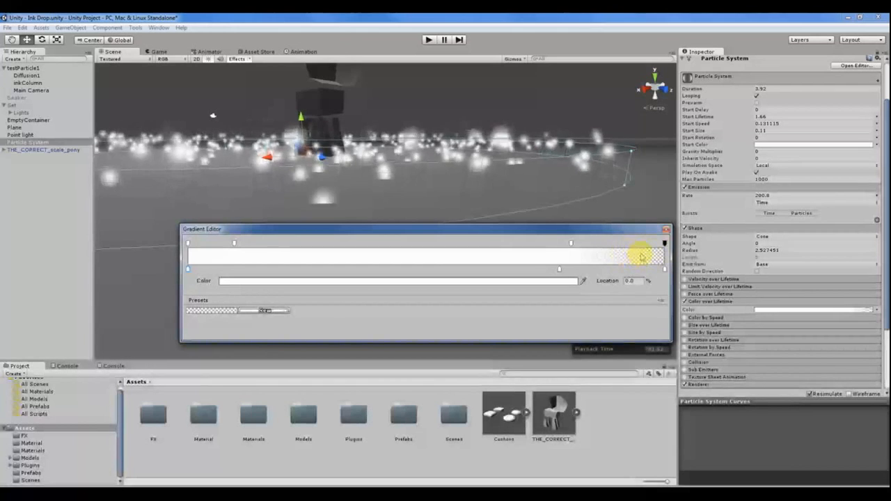
{"action": "left_click_drag", "start_coordinate": [619, 232], "coordinate": [624, 249]}
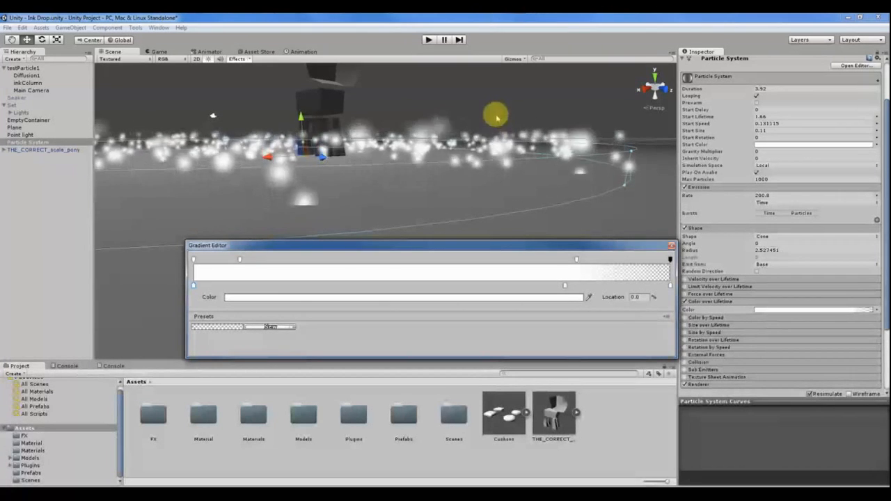
{"action": "left_click_drag", "start_coordinate": [577, 259], "coordinate": [555, 268]}
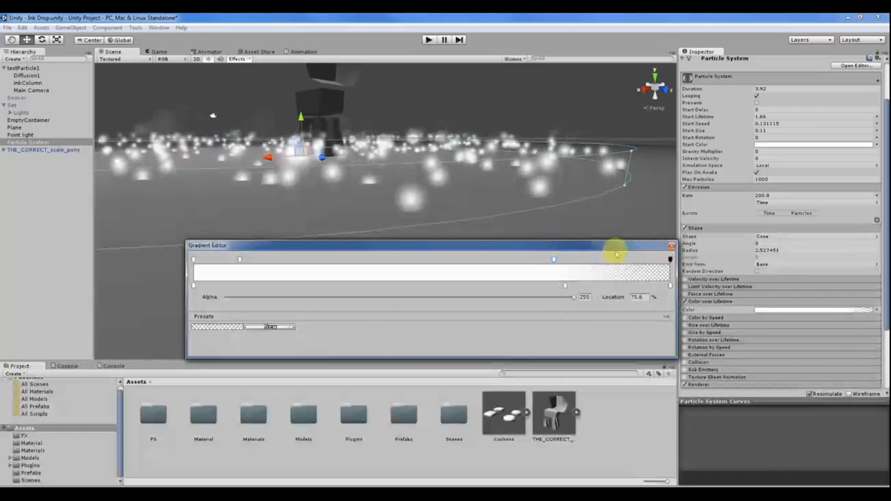
{"action": "left_click", "coordinate": [670, 246]}
Examine how the particles fade out around the pony from close, low and raised viewpoints.
{"action": "scroll", "coordinate": [436, 163], "scroll_direction": "up", "scroll_amount": 5}
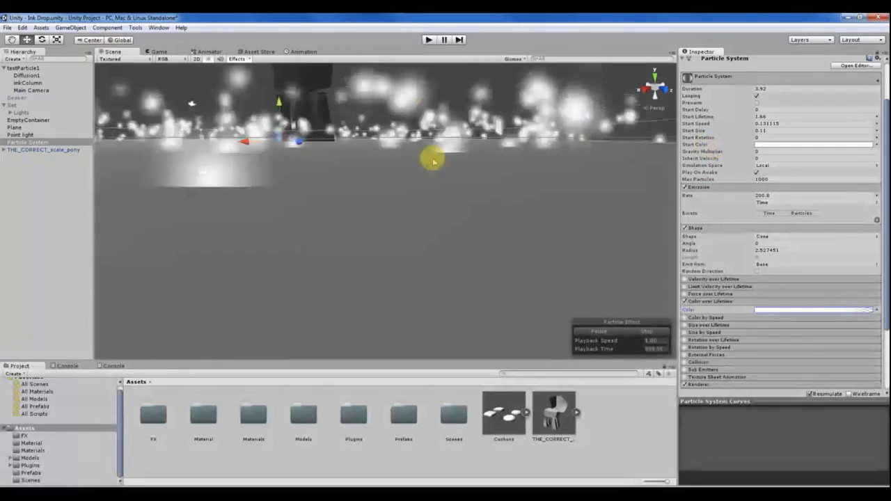
{"action": "scroll", "coordinate": [427, 157], "scroll_direction": "down", "scroll_amount": 5}
{"action": "left_click_drag", "start_coordinate": [410, 168], "coordinate": [442, 181], "text": "alt"}
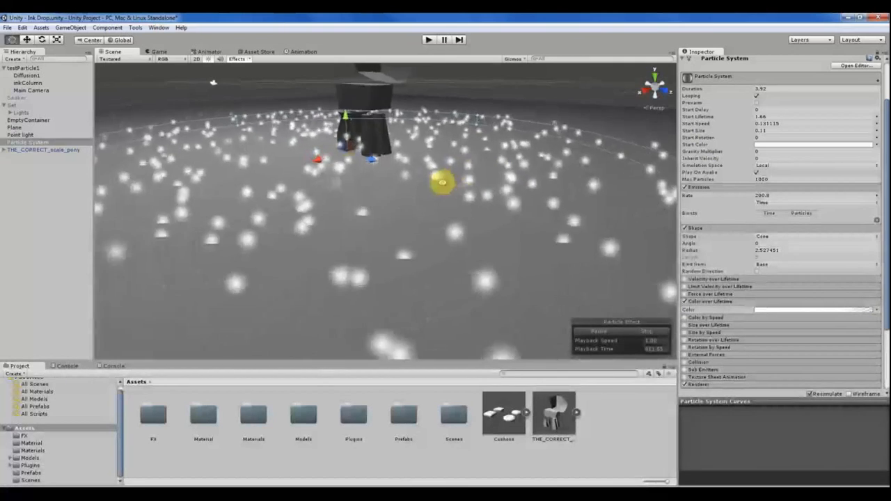
{"action": "scroll", "coordinate": [441, 182], "scroll_direction": "down", "scroll_amount": 5}
{"action": "left_click_drag", "start_coordinate": [282, 183], "coordinate": [462, 183], "text": "alt"}
{"action": "scroll", "coordinate": [497, 185], "scroll_direction": "up", "scroll_amount": 3}
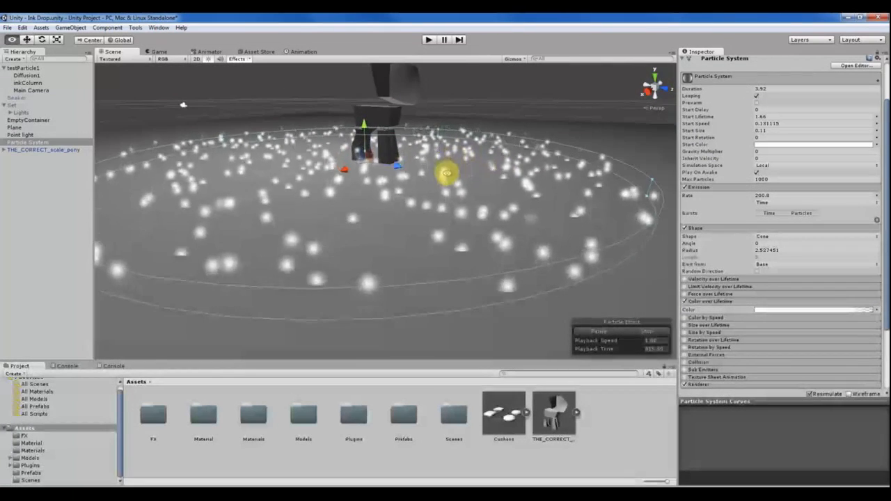
{"action": "middle_click_drag", "start_coordinate": [364, 123], "coordinate": [392, 126]}
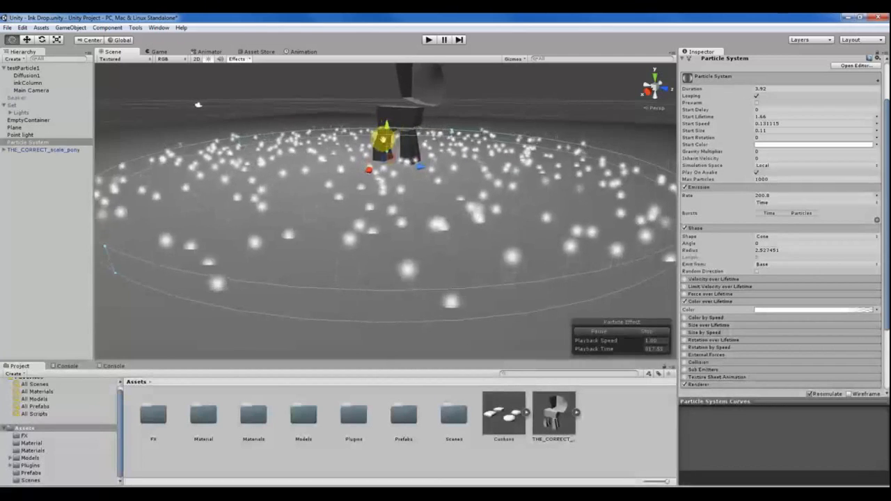
{"action": "left_click_drag", "start_coordinate": [199, 104], "coordinate": [170, 91], "text": "alt"}
{"action": "left_click_drag", "start_coordinate": [394, 156], "coordinate": [411, 170], "text": "alt"}
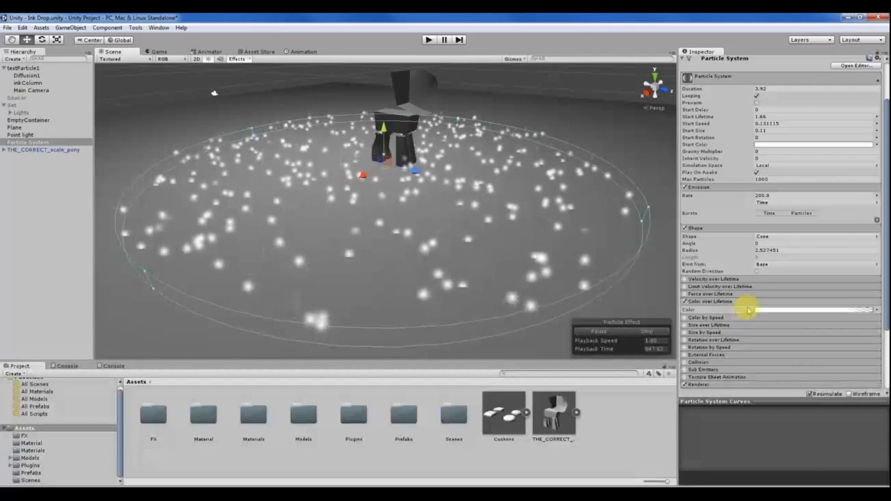
Set the particles' Start Size to 0.05, and expand and collapse the Velocity over Lifetime module.
{"action": "scroll", "coordinate": [746, 309], "scroll_direction": "up", "scroll_amount": 3}
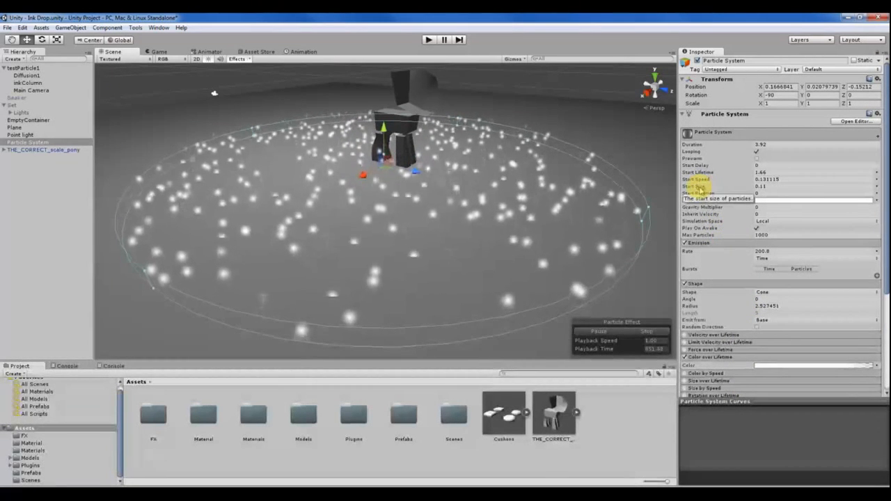
{"action": "left_click", "coordinate": [760, 187]}
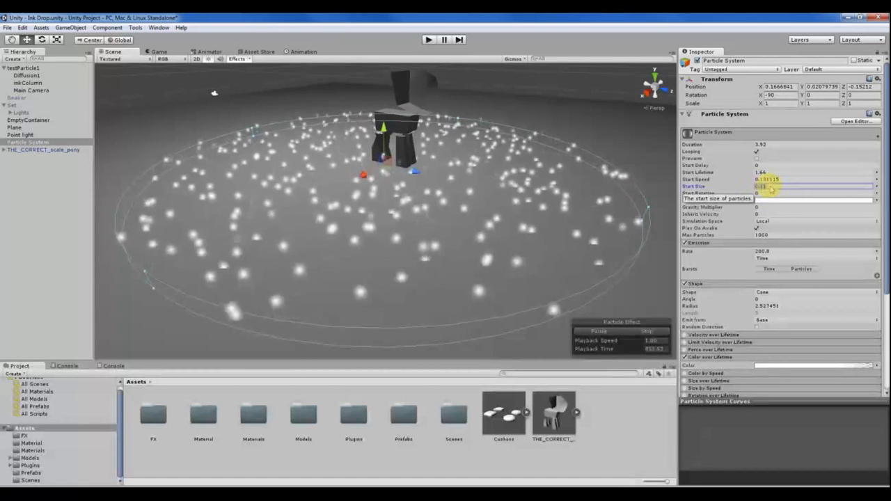
{"action": "left_click_drag", "start_coordinate": [696, 188], "coordinate": [704, 189]}
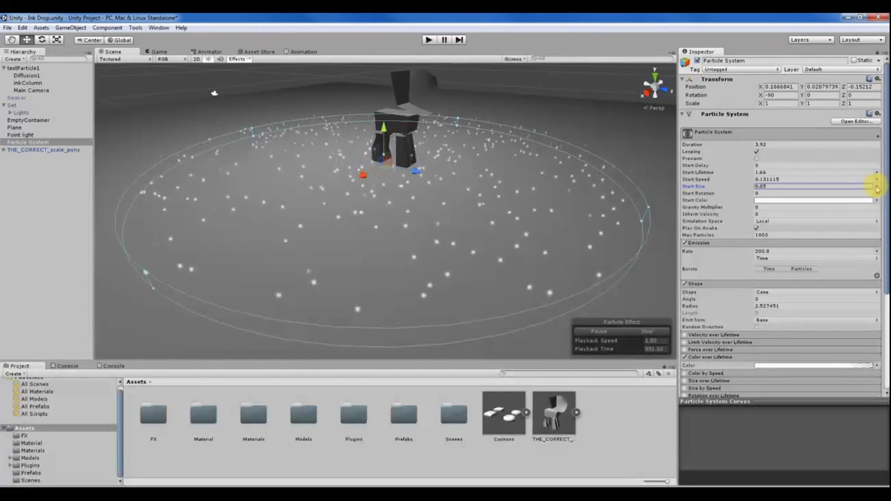
{"action": "left_click", "coordinate": [711, 335]}
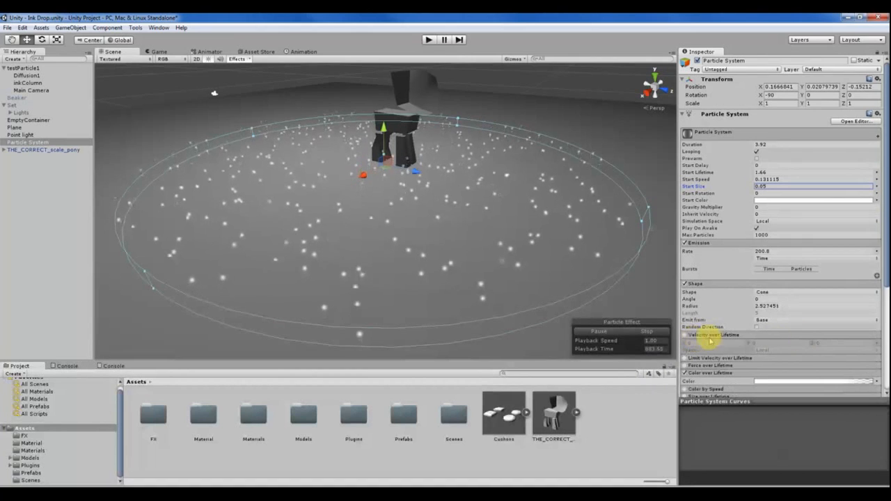
{"action": "left_click", "coordinate": [717, 335]}
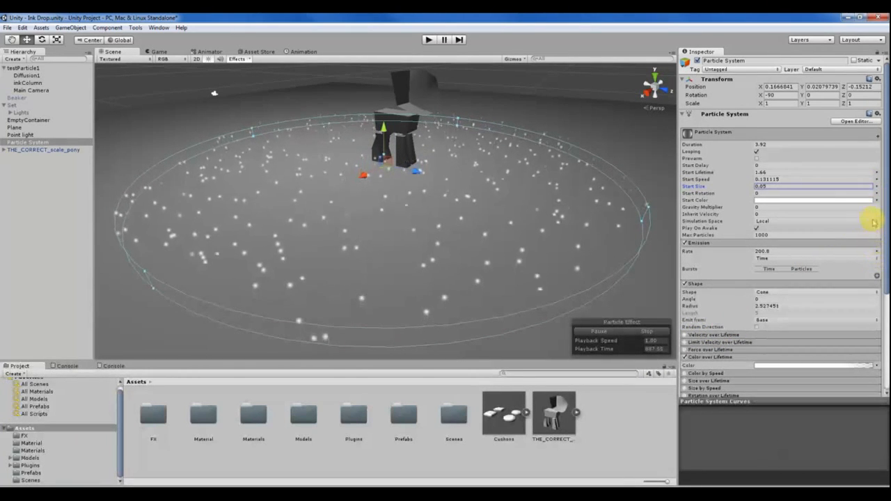
Switch the particles' Start Size from a constant to a curve, display that curve, and slightly widen the Inspector.
{"action": "left_click", "coordinate": [877, 186]}
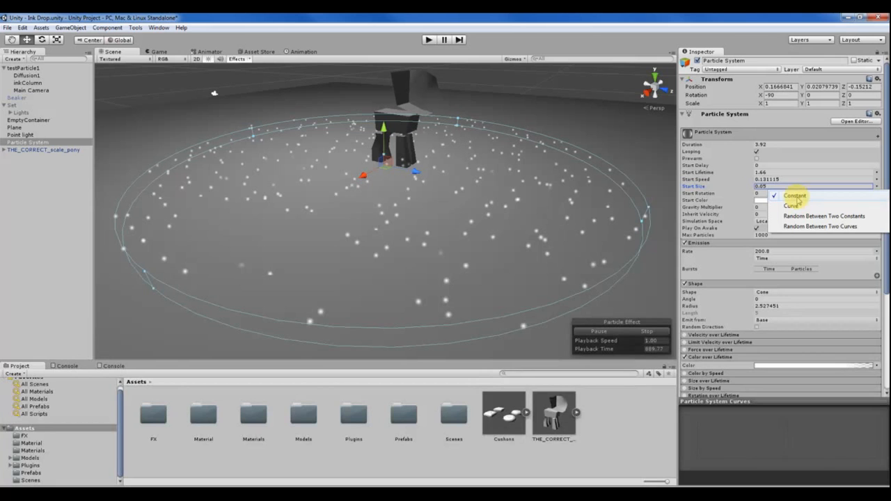
{"action": "left_click", "coordinate": [796, 206]}
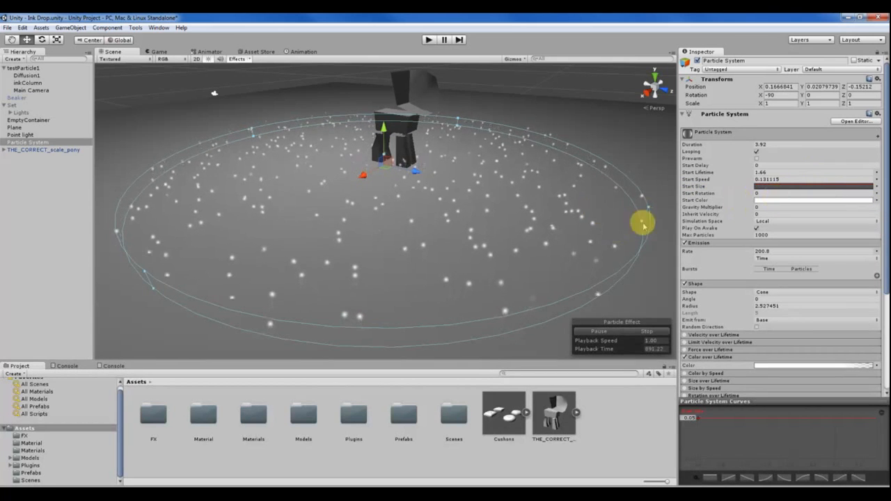
{"action": "left_click", "coordinate": [876, 186]}
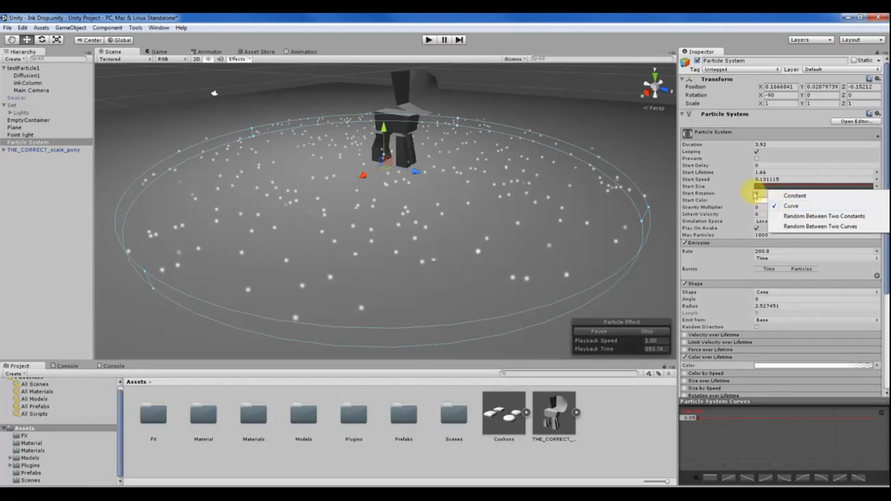
{"action": "left_click", "coordinate": [758, 187]}
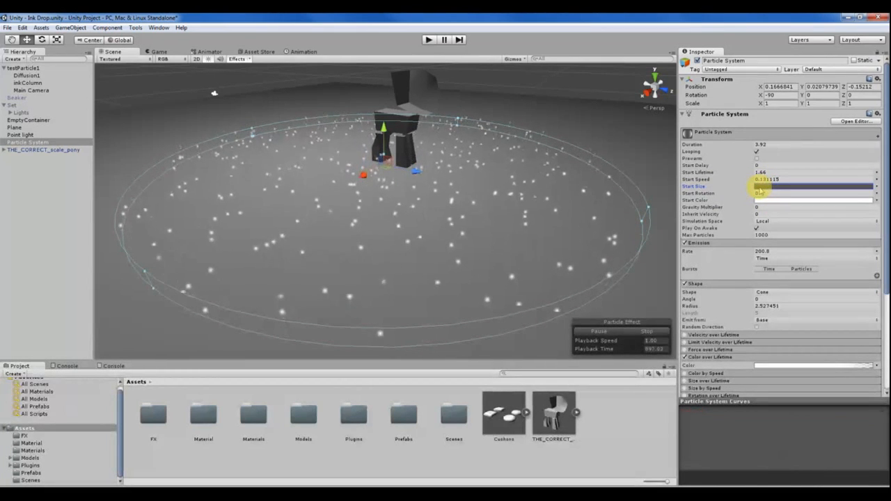
{"action": "left_click_drag", "start_coordinate": [679, 359], "coordinate": [646, 356]}
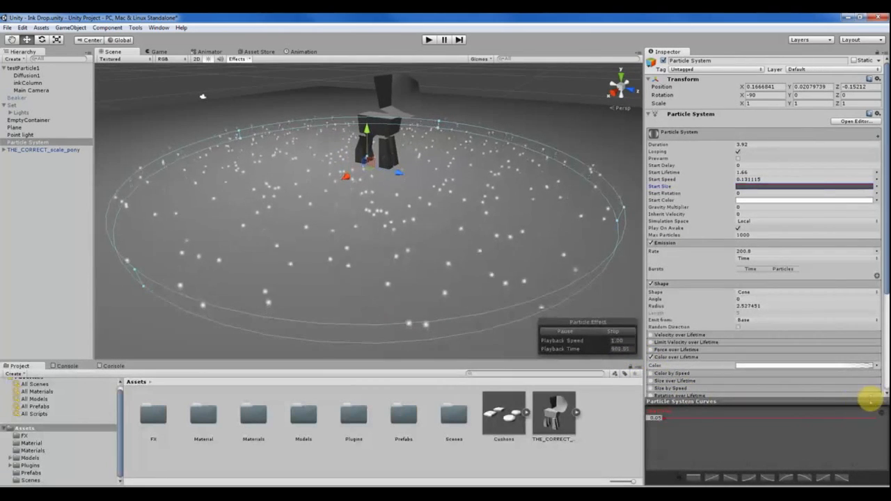
{"action": "right_click", "coordinate": [869, 400]}
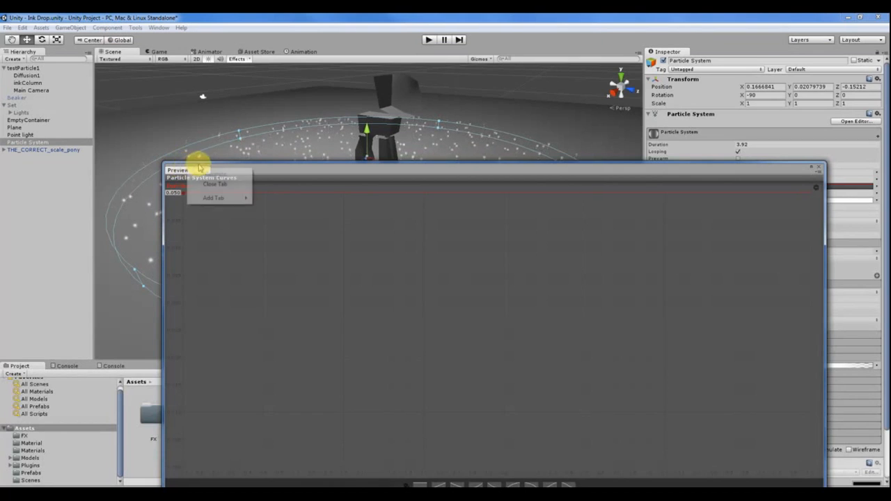
{"action": "left_click_drag", "start_coordinate": [800, 172], "coordinate": [808, 183]}
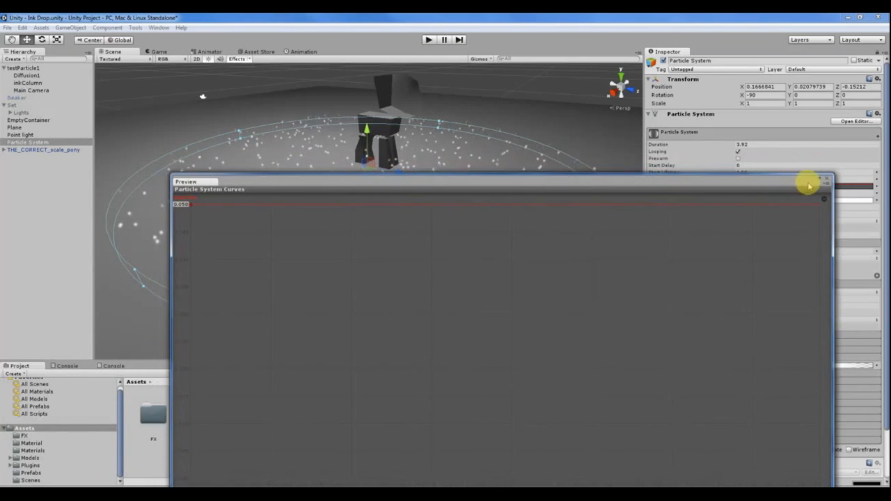
{"action": "left_click", "coordinate": [825, 180]}
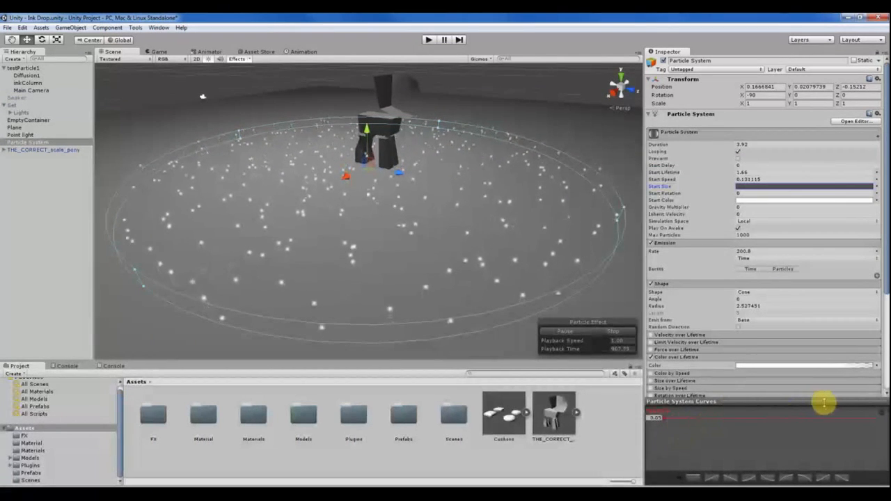
Widen the Inspector further, collapse and restore the Particle System Curves area, and reduce its height slightly.
{"action": "left_click_drag", "start_coordinate": [645, 413], "coordinate": [558, 387]}
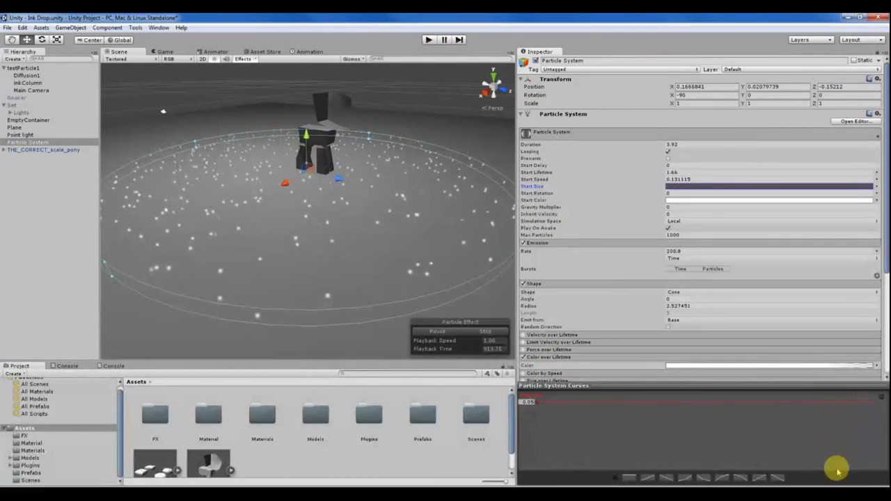
{"action": "left_click", "coordinate": [531, 384]}
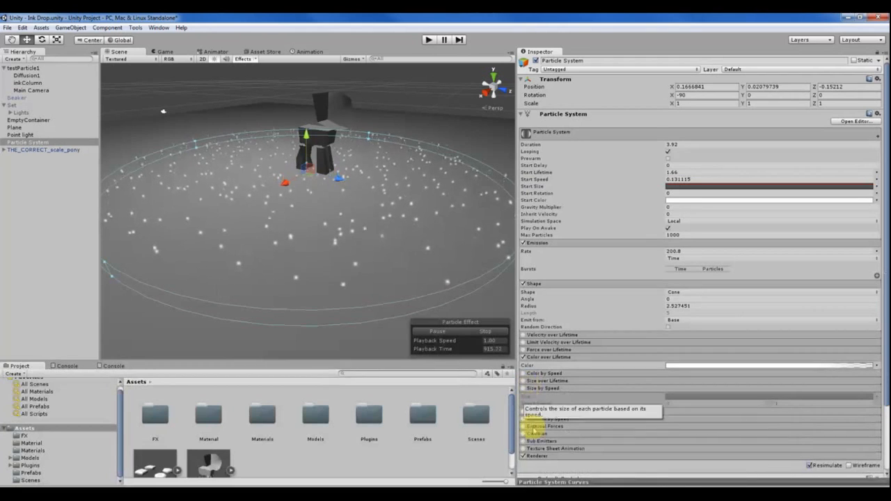
{"action": "left_click", "coordinate": [530, 480]}
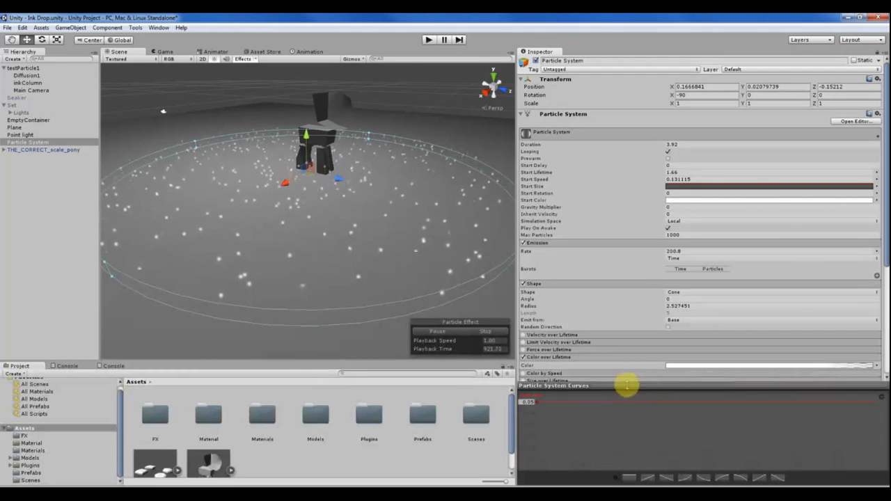
{"action": "left_click_drag", "start_coordinate": [528, 386], "coordinate": [636, 397]}
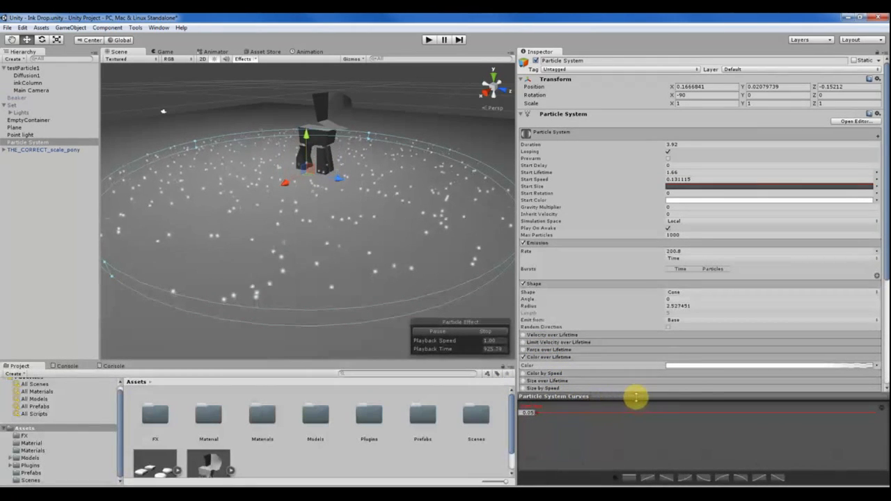
Detach the Particle System Curves as a smaller floating window and shape the Start Size curve to fall from 0.05 to 0 just past its midpoint.
{"action": "right_click", "coordinate": [703, 398]}
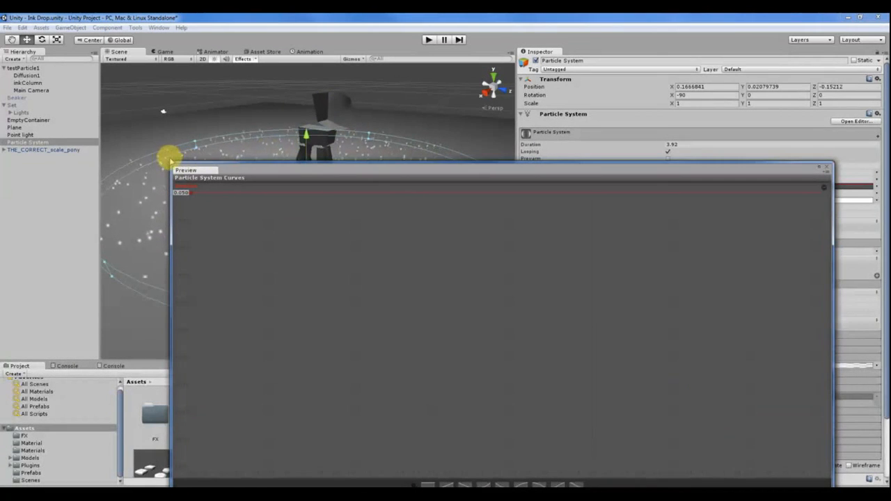
{"action": "left_click_drag", "start_coordinate": [176, 166], "coordinate": [303, 246]}
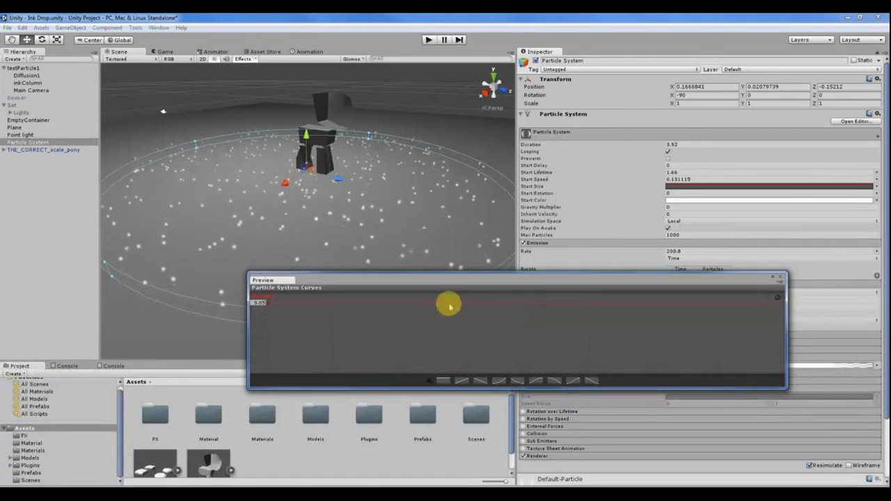
{"action": "left_click_drag", "start_coordinate": [448, 303], "coordinate": [537, 402]}
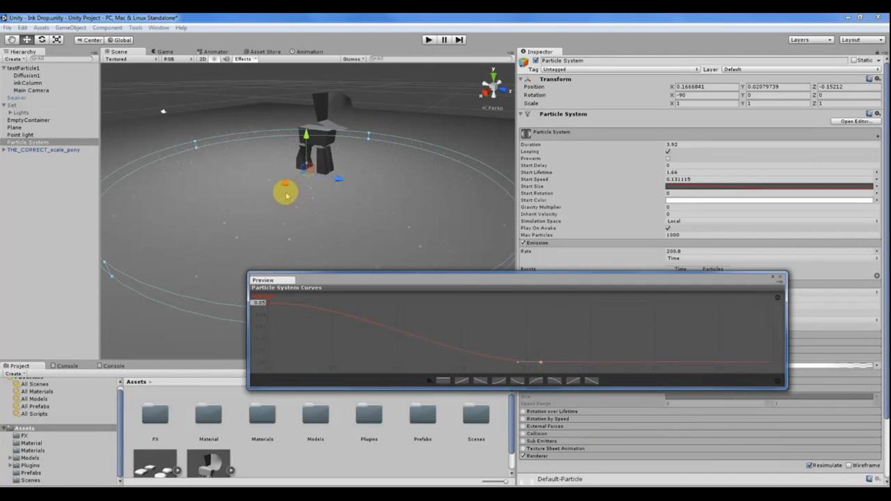
{"action": "left_click_drag", "start_coordinate": [318, 280], "coordinate": [367, 329]}
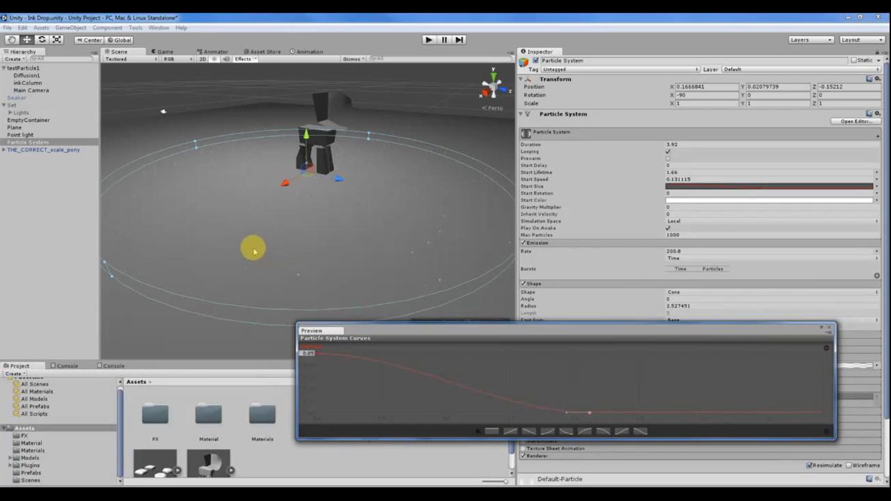
Move the curve window clear of the playback controls and restart the particle simulation to examine the size change close to the pony's legs.
{"action": "scroll", "coordinate": [265, 279], "scroll_direction": "up", "scroll_amount": 5}
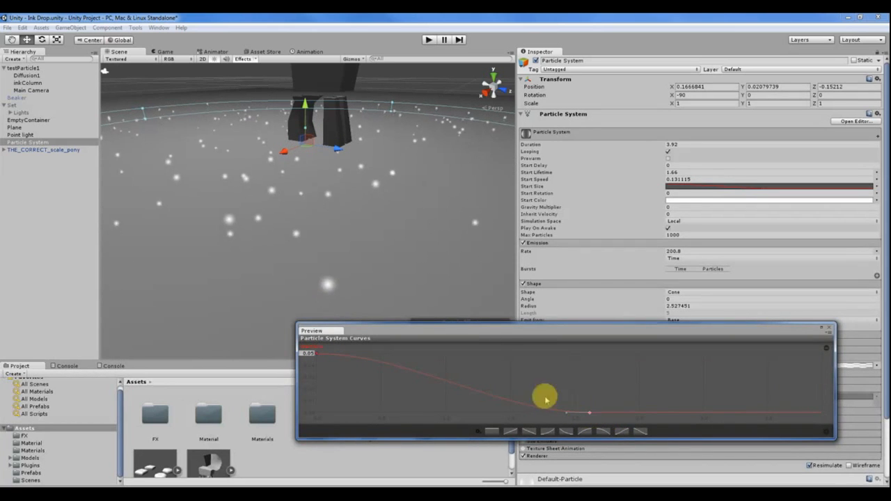
{"action": "left_click_drag", "start_coordinate": [457, 328], "coordinate": [448, 409]}
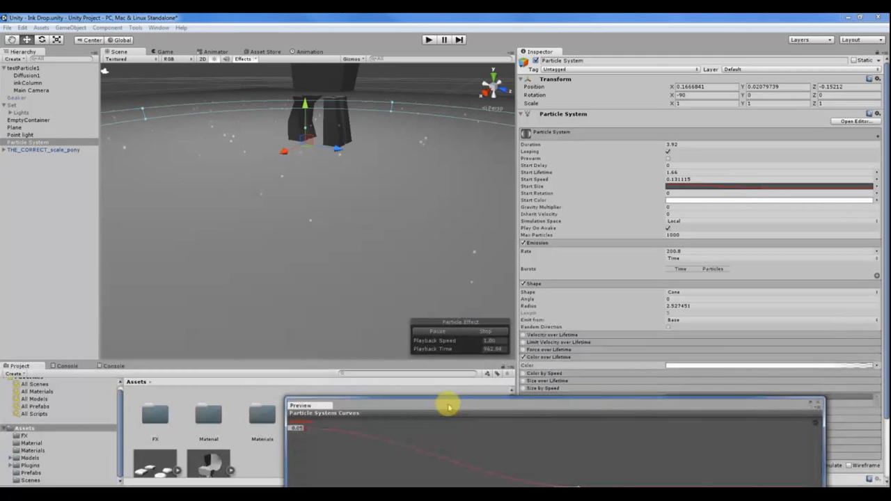
{"action": "left_click", "coordinate": [480, 331]}
{"action": "left_click", "coordinate": [448, 333]}
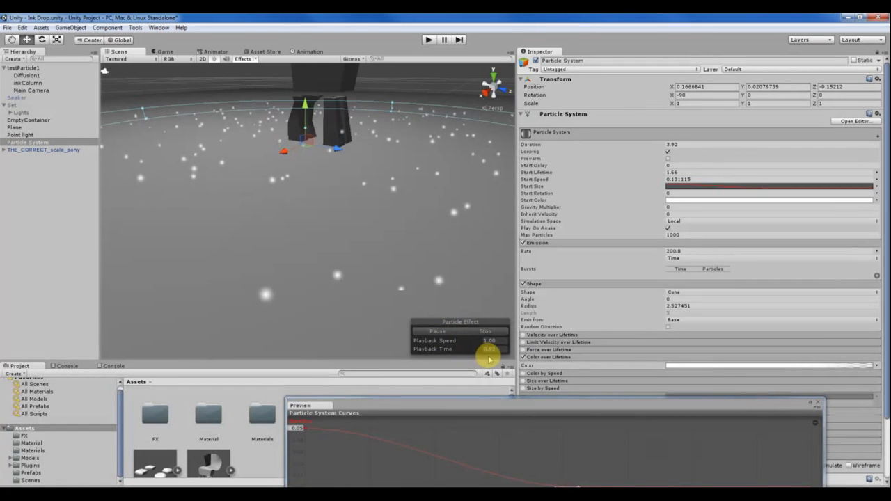
Pause and resume the particle effect preview to examine how the particles appear and fade over the loop.
{"action": "left_click", "coordinate": [668, 152]}
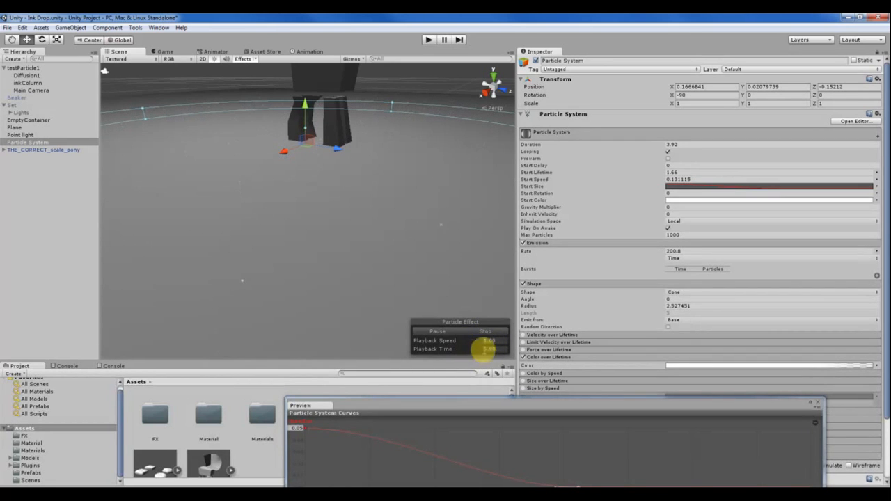
{"action": "left_click", "coordinate": [438, 332]}
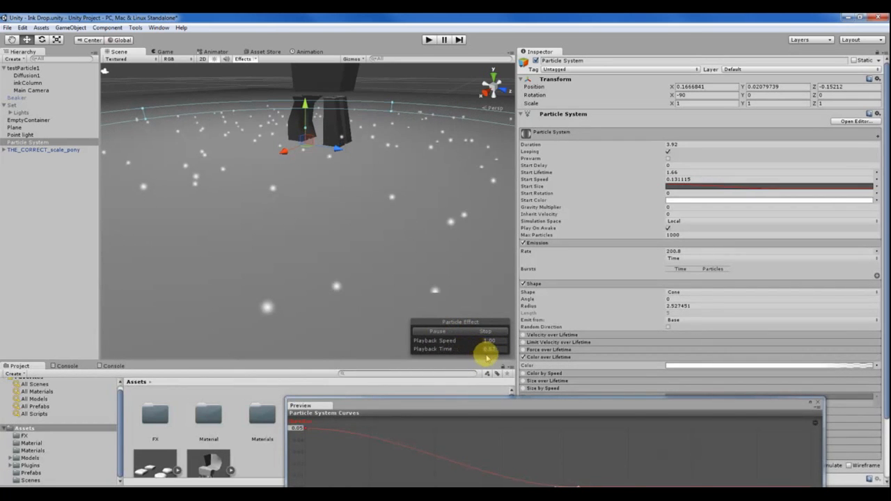
{"action": "left_click", "coordinate": [437, 332]}
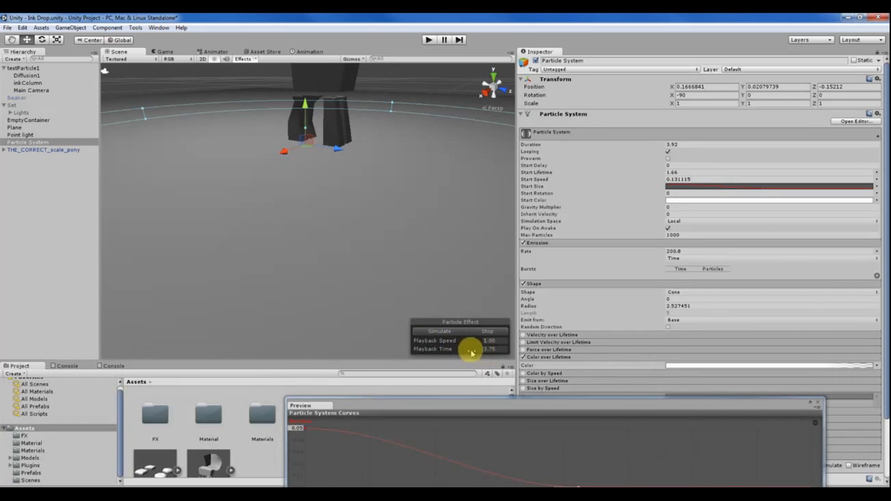
{"action": "scroll", "coordinate": [336, 199], "scroll_direction": "down", "scroll_amount": 8}
{"action": "scroll", "coordinate": [324, 223], "scroll_direction": "up", "scroll_amount": 3}
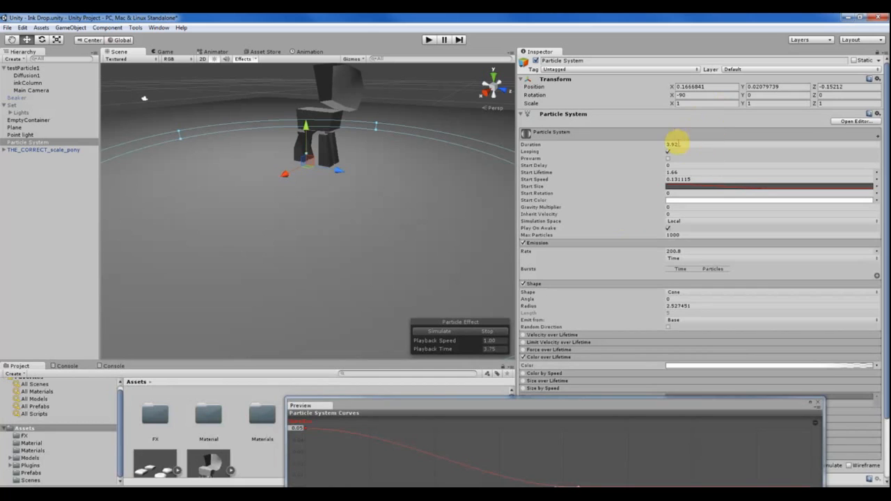
{"action": "left_click", "coordinate": [432, 333]}
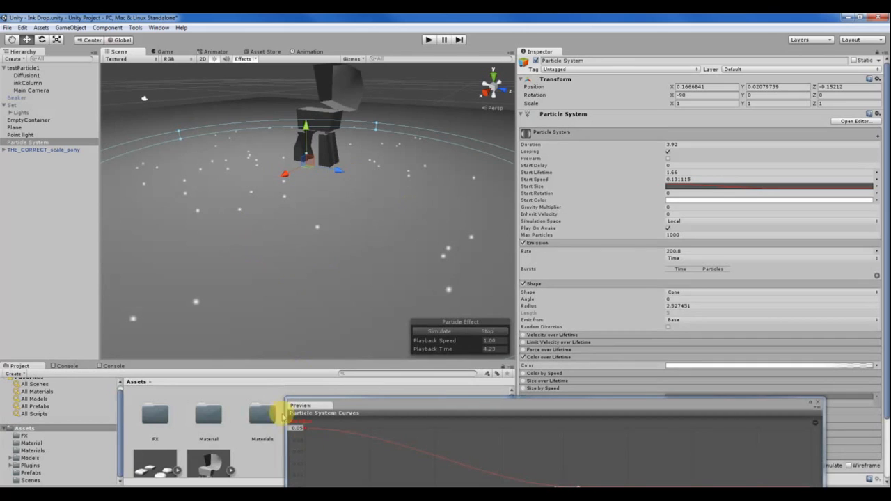
Switch the particle system's Start Size to Random Between Two Constants and move the curves window clear of the scene.
{"action": "left_click_drag", "start_coordinate": [343, 403], "coordinate": [319, 295]}
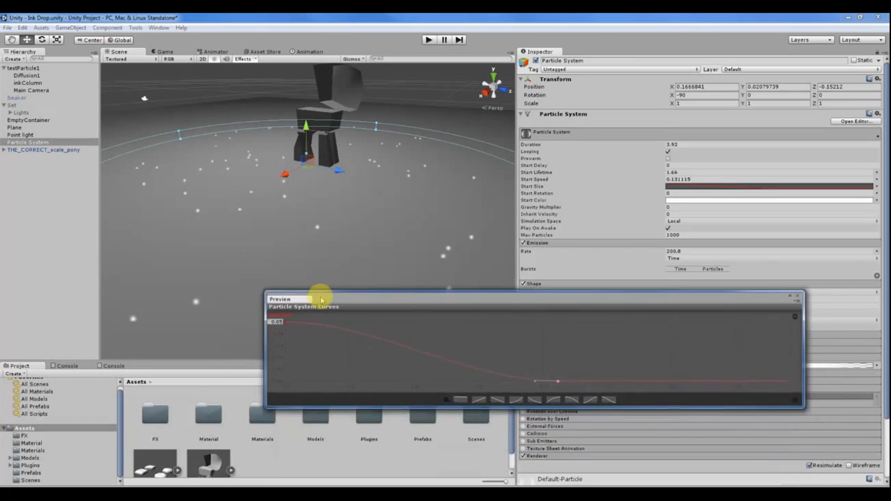
{"action": "left_click_drag", "start_coordinate": [452, 302], "coordinate": [453, 358]}
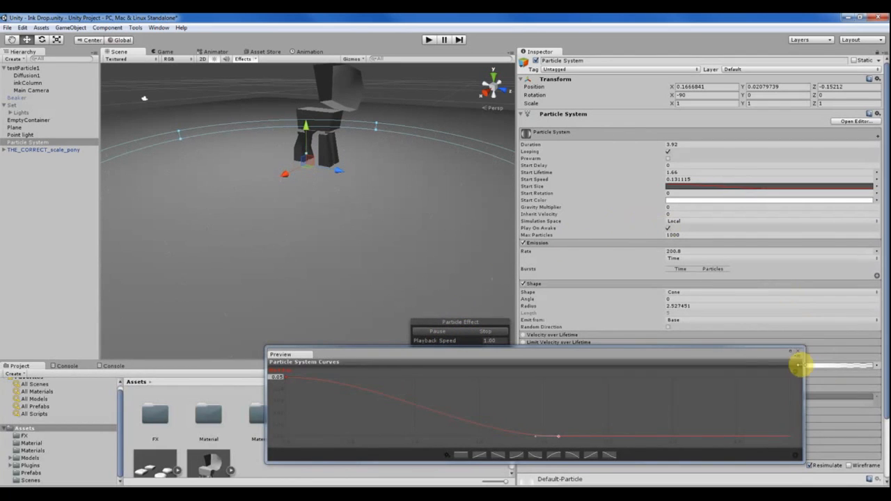
{"action": "left_click", "coordinate": [877, 187]}
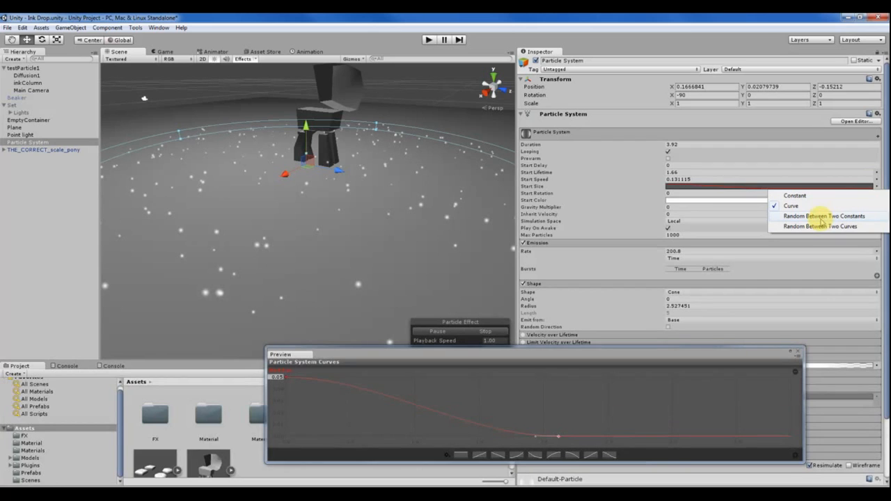
{"action": "left_click", "coordinate": [793, 218]}
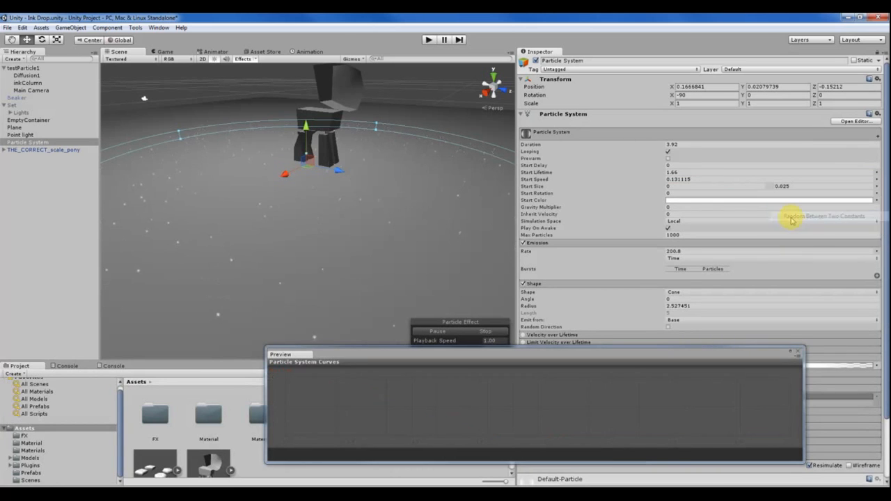
{"action": "scroll", "coordinate": [237, 208], "scroll_direction": "down", "scroll_amount": 7}
{"action": "scroll", "coordinate": [248, 211], "scroll_direction": "up", "scroll_amount": 4}
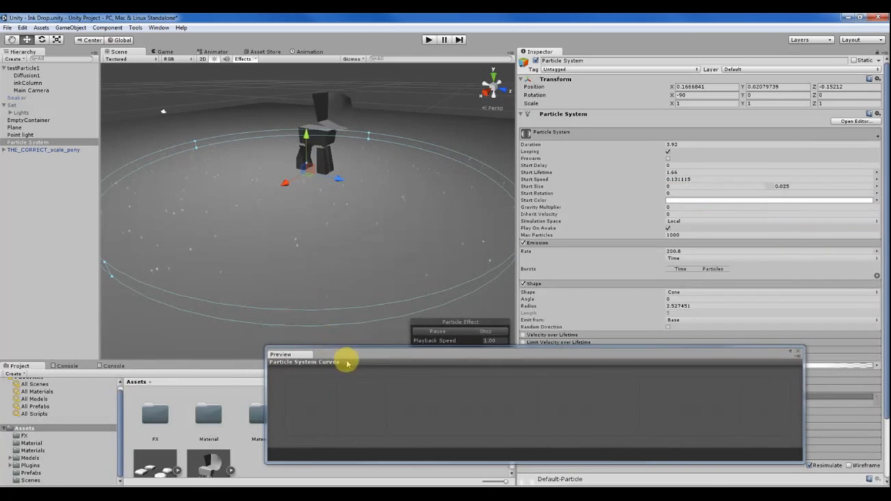
{"action": "left_click_drag", "start_coordinate": [330, 356], "coordinate": [350, 414]}
{"action": "scroll", "coordinate": [259, 193], "scroll_direction": "up", "scroll_amount": 3}
{"action": "scroll", "coordinate": [255, 197], "scroll_direction": "down", "scroll_amount": 1}
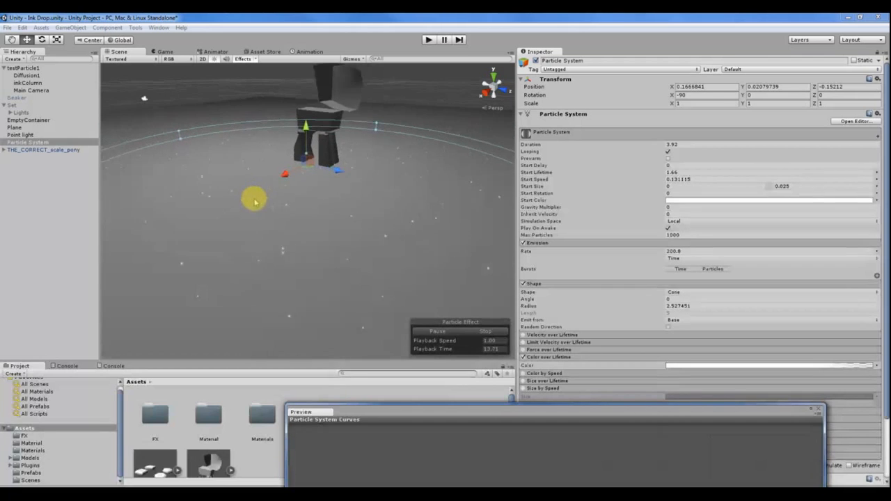
Set the upper constant of the particles' Start Size to 0.07.
{"action": "left_click", "coordinate": [673, 187]}
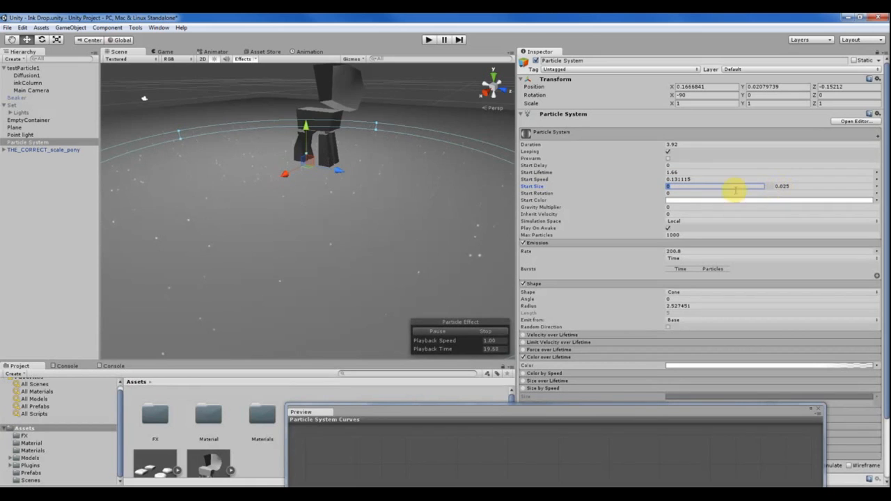
{"action": "scroll", "coordinate": [272, 233], "scroll_direction": "up", "scroll_amount": 2}
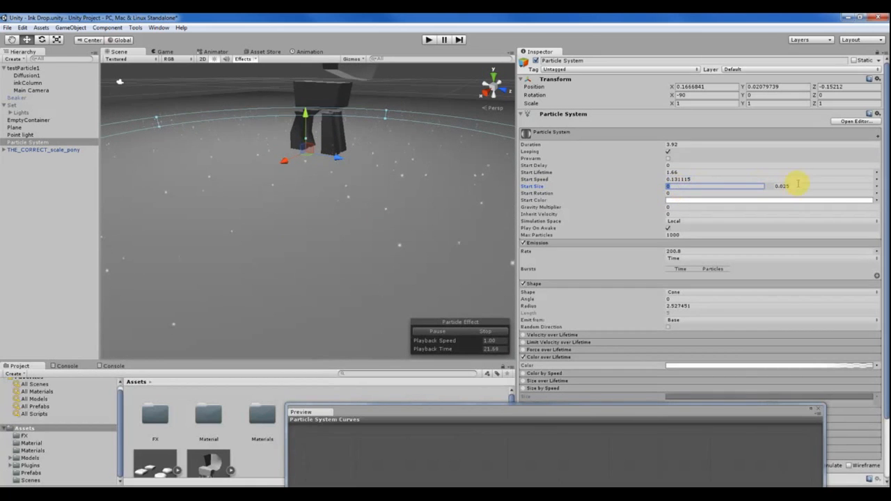
{"action": "left_click_drag", "start_coordinate": [772, 189], "coordinate": [780, 191]}
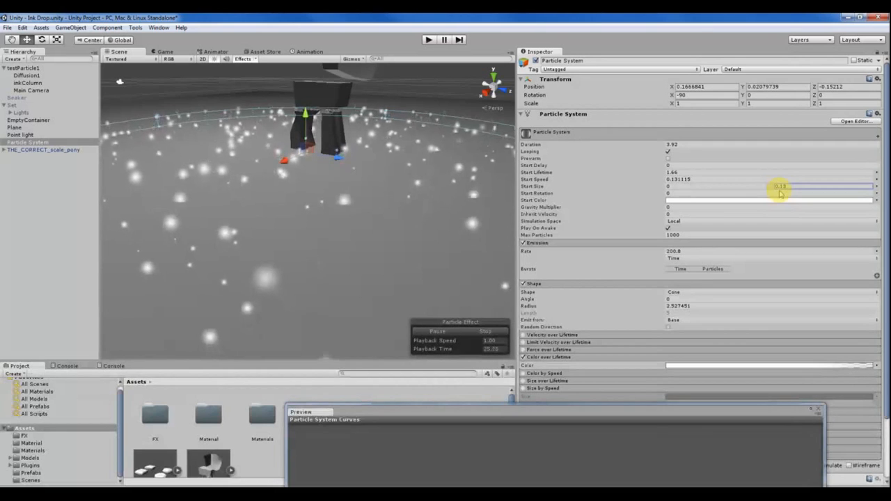
{"action": "key", "text": "BackSpace"}
{"action": "key", "text": "BackSpace"}
{"action": "type", "text": "07"}
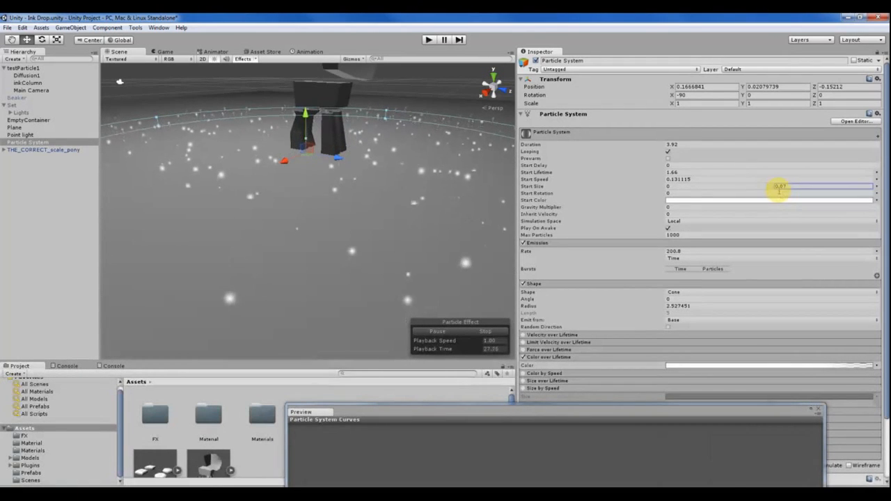
{"action": "scroll", "coordinate": [425, 180], "scroll_direction": "down", "scroll_amount": 3}
{"action": "scroll", "coordinate": [344, 202], "scroll_direction": "up", "scroll_amount": 1}
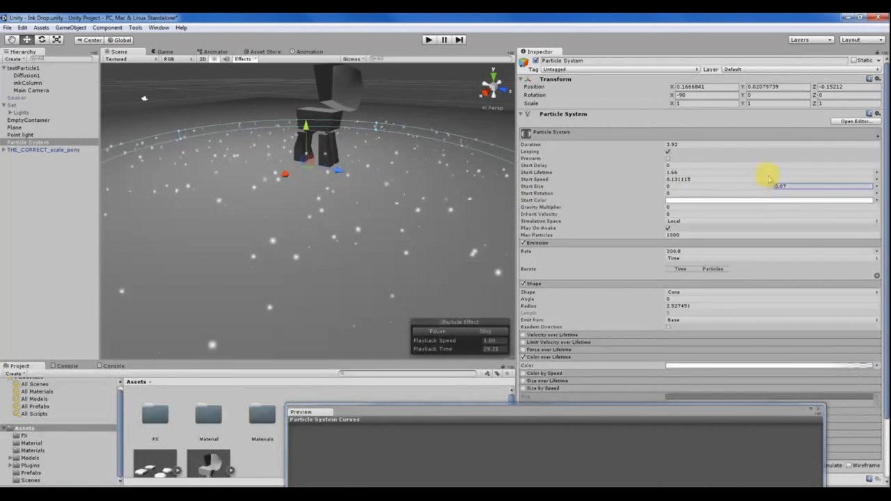
Set the lower constant of Start Size to 0.02 after trying .05 and .01.
{"action": "left_click", "coordinate": [667, 187]}
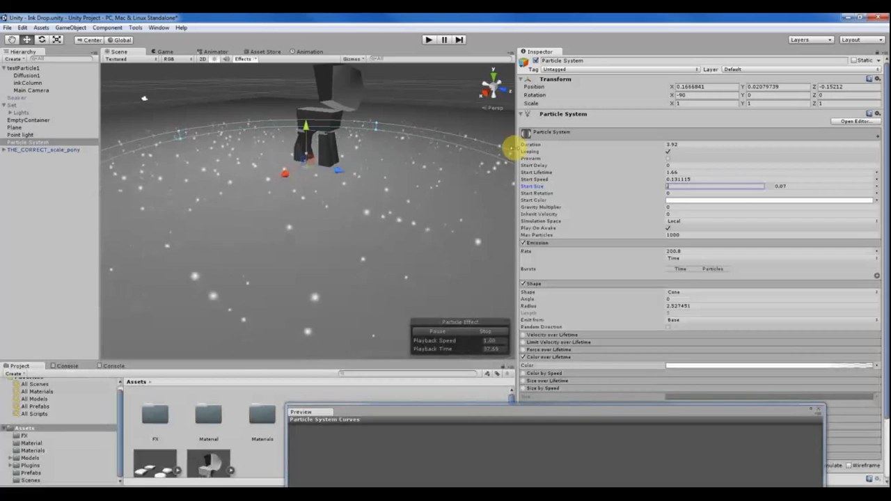
{"action": "type", "text": ".05"}
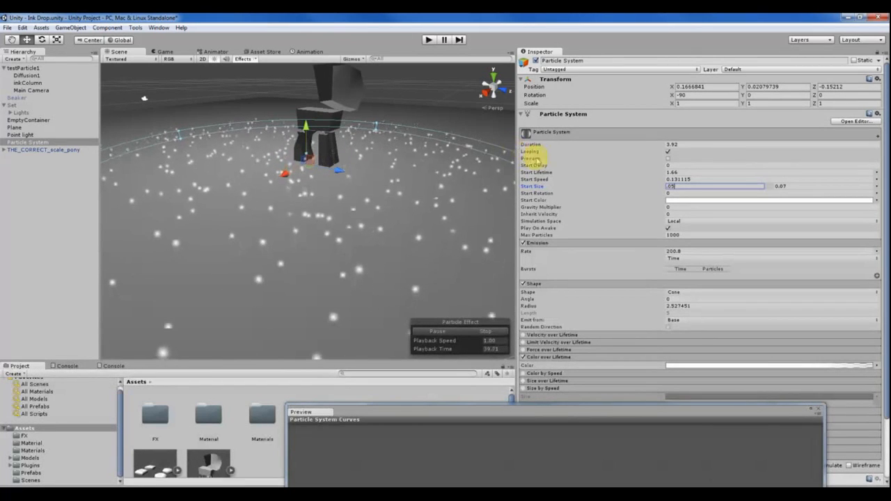
{"action": "key", "text": "BackSpace"}
{"action": "type", "text": "1"}
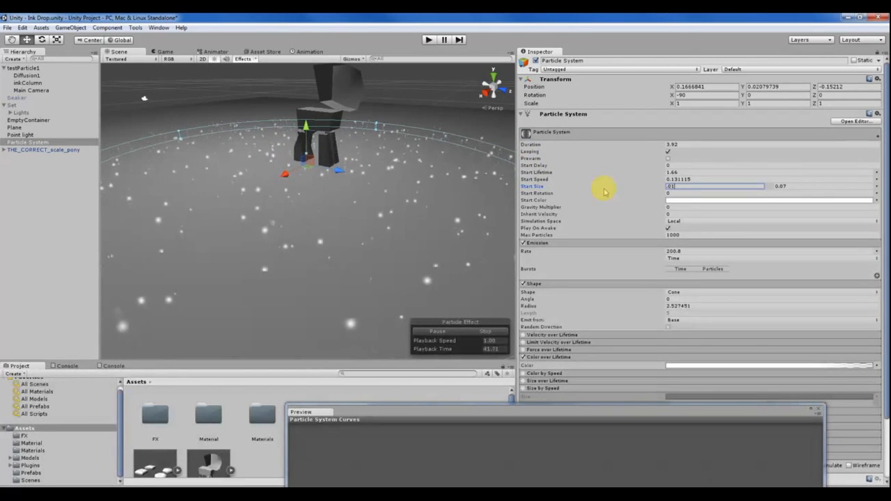
{"action": "key", "text": "BackSpace"}
{"action": "type", "text": "32"}
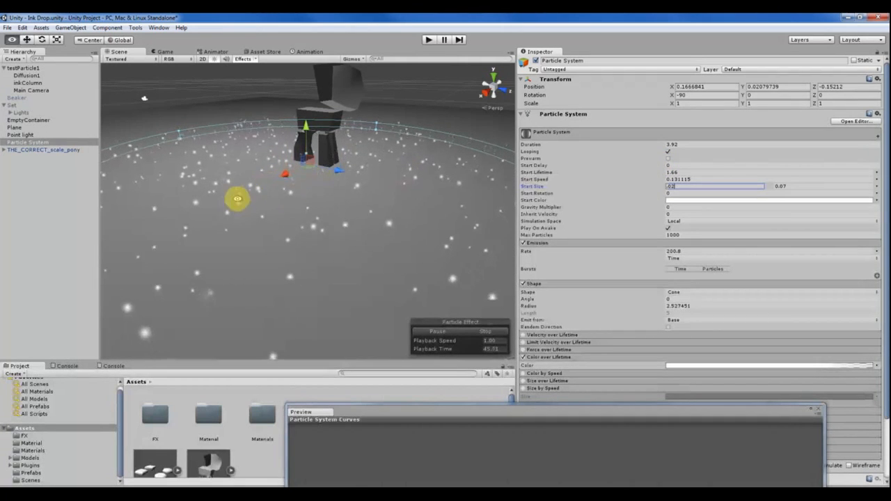
Switch Start Size to Random Between Two Curves, then reposition and enlarge the particle curves window.
{"action": "left_click_drag", "start_coordinate": [237, 199], "coordinate": [306, 186], "text": "alt"}
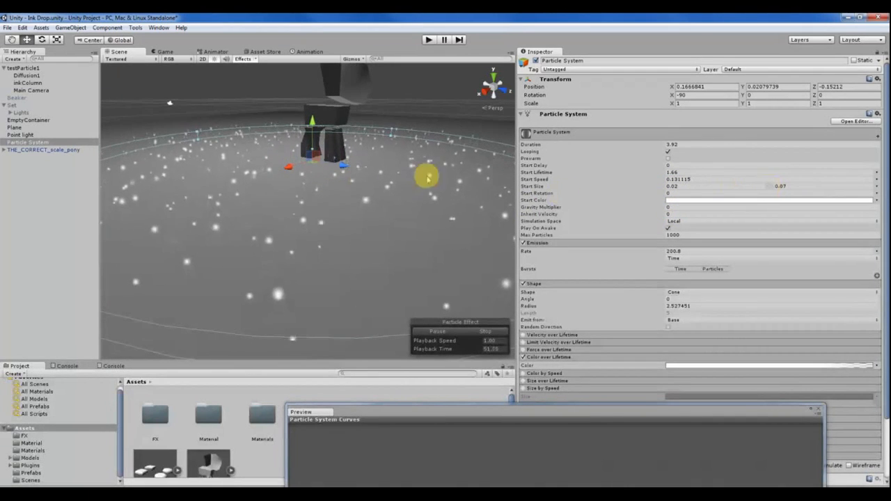
{"action": "left_click_drag", "start_coordinate": [424, 175], "coordinate": [240, 165], "text": "alt"}
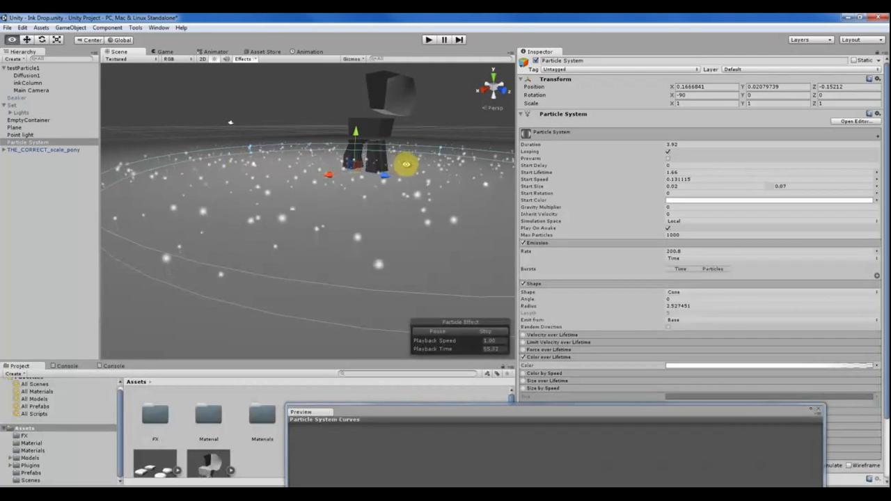
{"action": "left_click_drag", "start_coordinate": [406, 165], "coordinate": [314, 172], "text": "alt"}
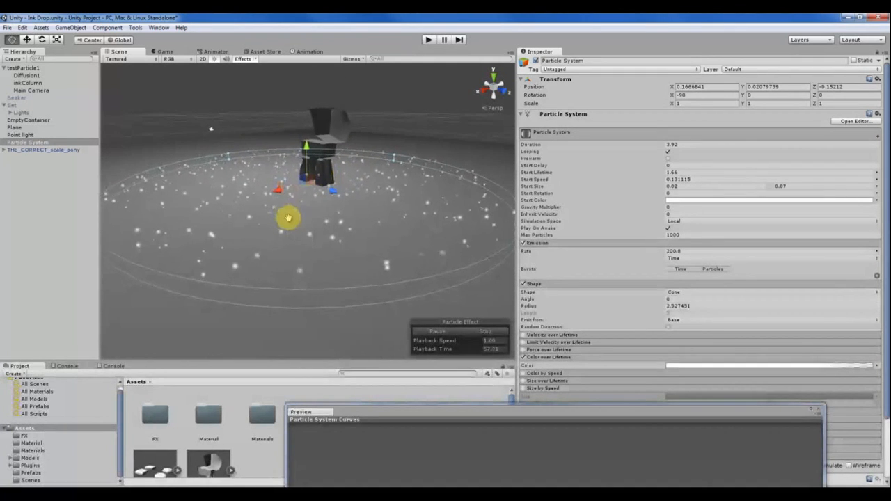
{"action": "right_click_drag", "start_coordinate": [289, 218], "coordinate": [390, 220], "text": "alt"}
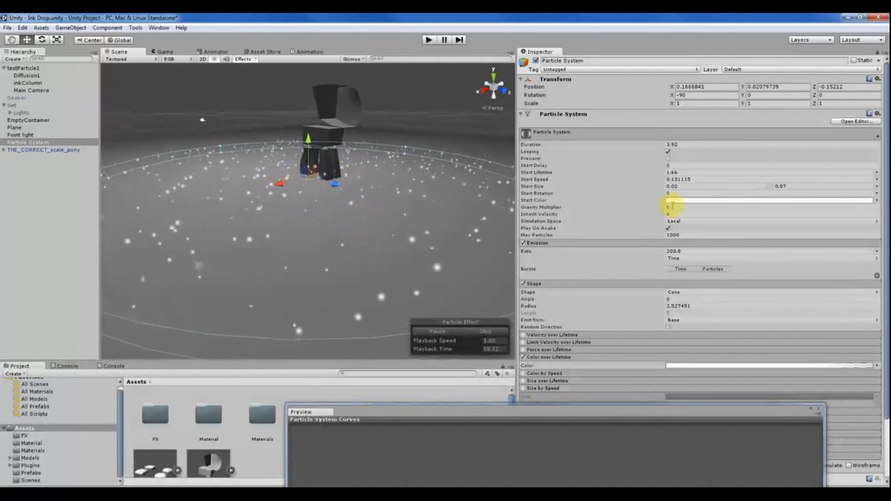
{"action": "left_click", "coordinate": [877, 200]}
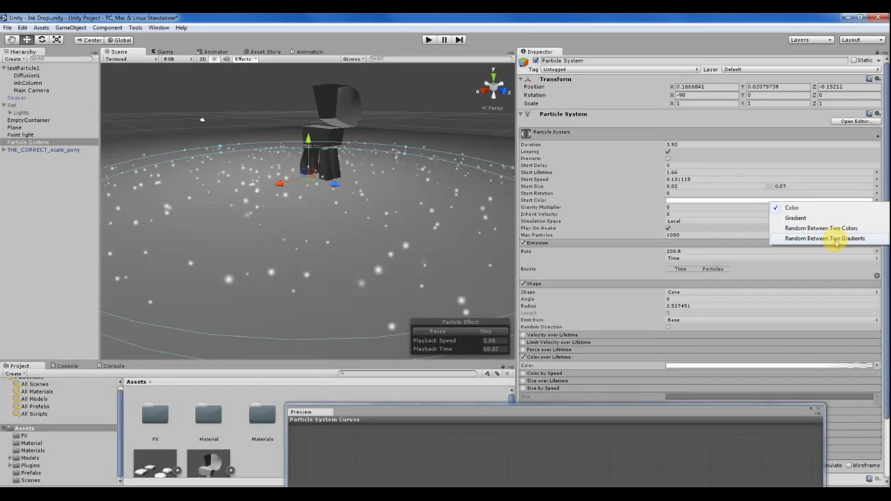
{"action": "left_click", "coordinate": [876, 186]}
{"action": "left_click", "coordinate": [876, 185]}
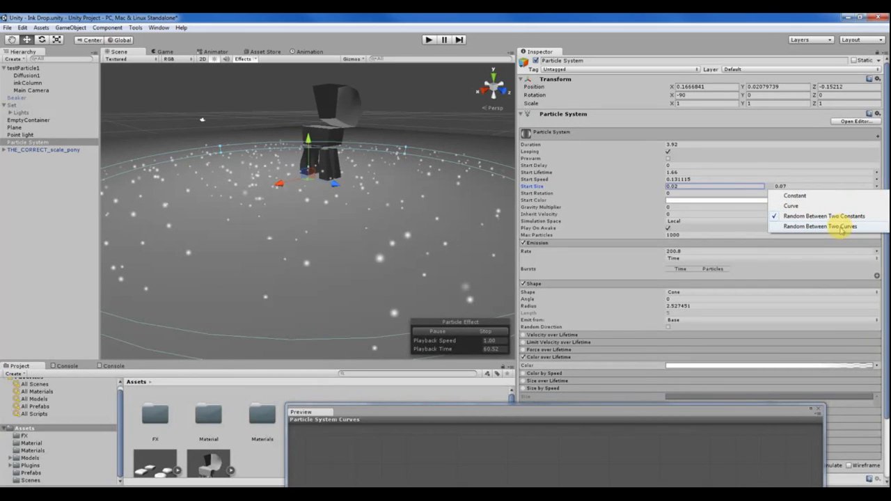
{"action": "left_click", "coordinate": [843, 227]}
{"action": "left_click_drag", "start_coordinate": [342, 408], "coordinate": [354, 273]}
{"action": "left_click_drag", "start_coordinate": [414, 382], "coordinate": [406, 474]}
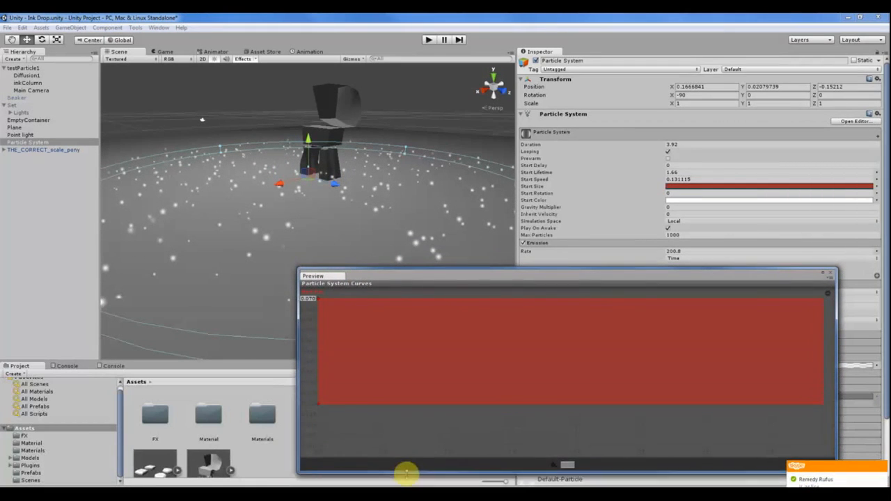
{"action": "mouse_move", "coordinate": [397, 279]}
{"action": "left_mouse_down"}
{"action": "mouse_move", "coordinate": [406, 274]}
{"action": "mouse_move", "coordinate": [391, 269]}
{"action": "left_mouse_up"}
Lower the upper Start Size curve slightly and make the lower curve fall from the upper curve's start to near zero past mid-duration.
{"action": "left_click_drag", "start_coordinate": [313, 289], "coordinate": [312, 321]}
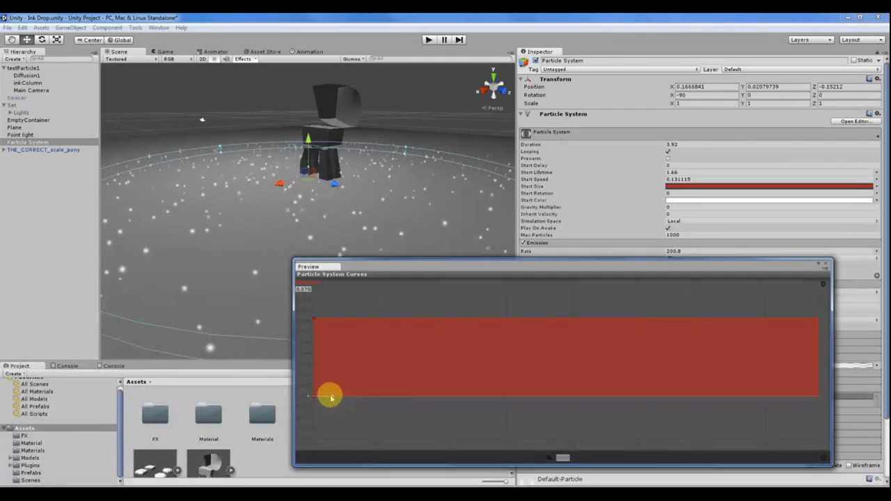
{"action": "left_click_drag", "start_coordinate": [330, 396], "coordinate": [600, 452]}
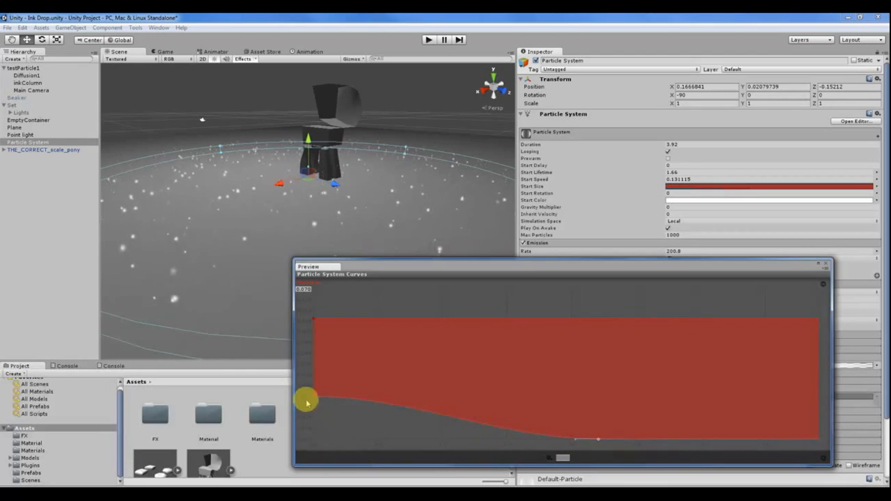
{"action": "left_click_drag", "start_coordinate": [314, 399], "coordinate": [313, 328]}
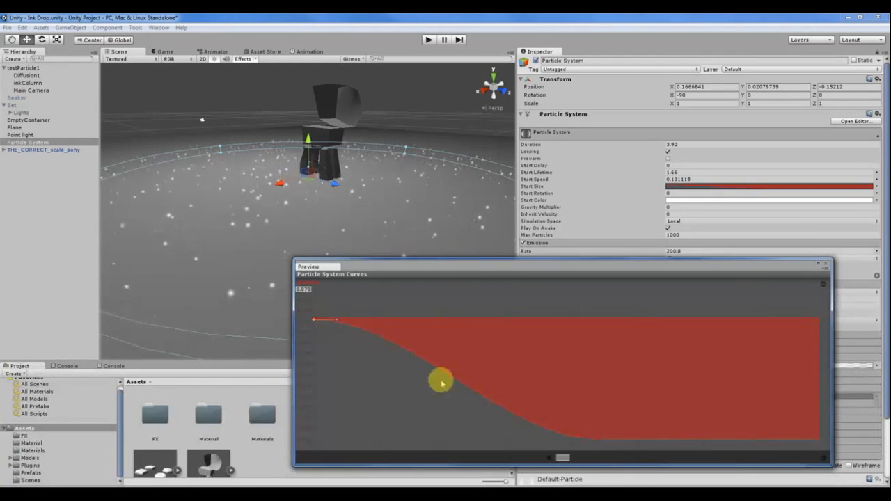
Shape the lower Start Size curve with a dip about a quarter along and a peak near the middle, levelling off just below it.
{"action": "left_click_drag", "start_coordinate": [372, 335], "coordinate": [388, 404]}
{"action": "left_click_drag", "start_coordinate": [466, 427], "coordinate": [511, 339]}
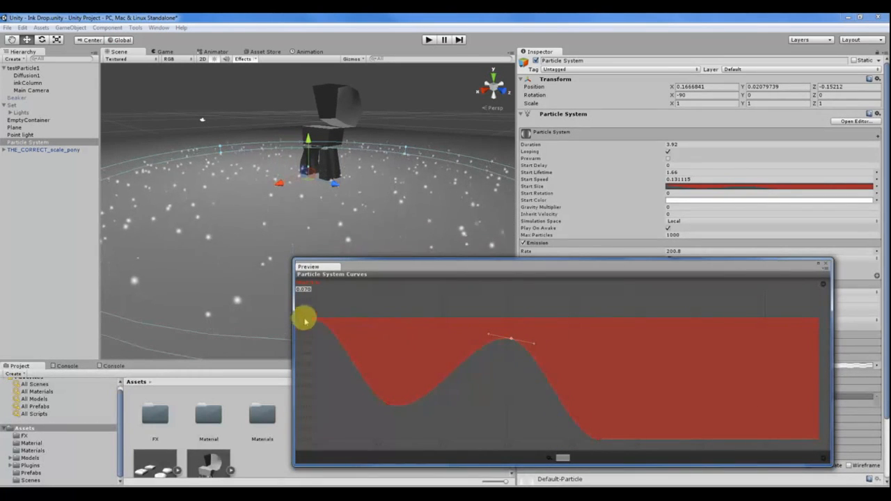
{"action": "left_click_drag", "start_coordinate": [389, 405], "coordinate": [441, 412]}
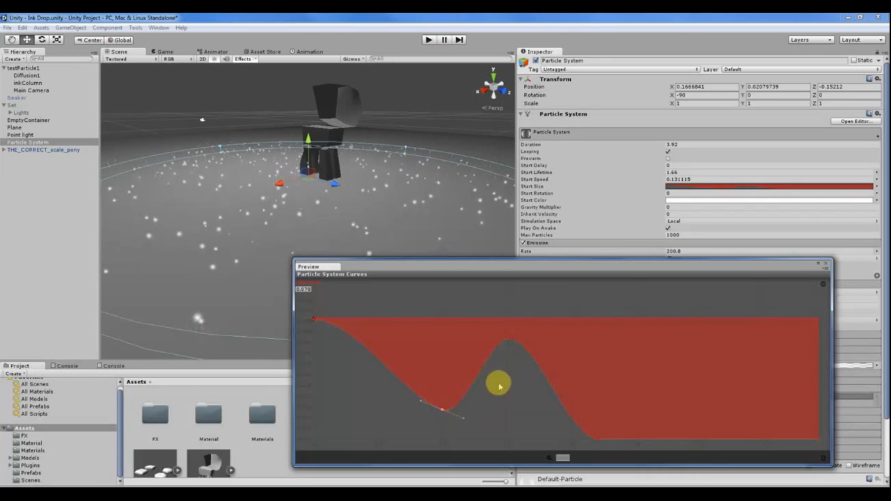
{"action": "left_click_drag", "start_coordinate": [506, 339], "coordinate": [571, 342]}
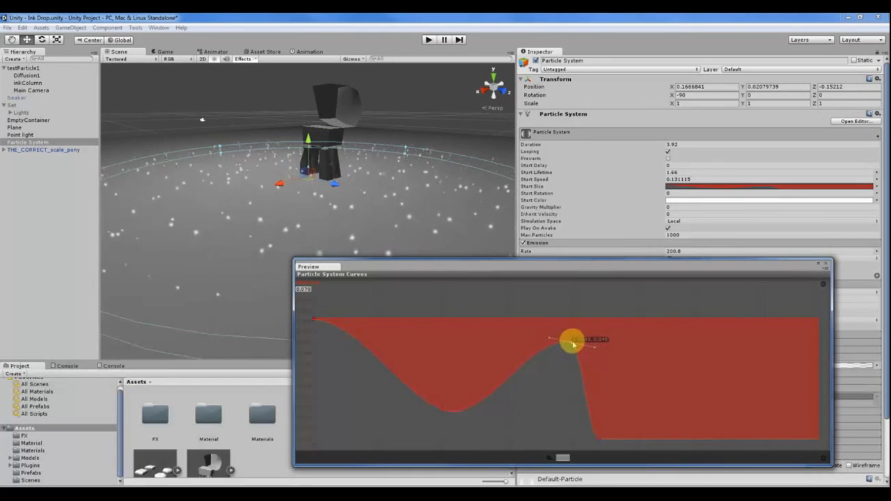
{"action": "left_click_drag", "start_coordinate": [601, 440], "coordinate": [662, 350]}
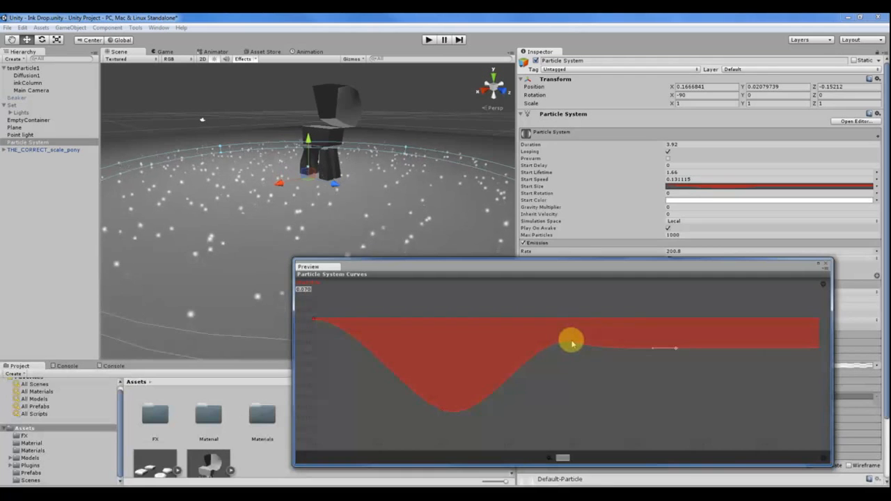
{"action": "left_click_drag", "start_coordinate": [595, 348], "coordinate": [596, 343]}
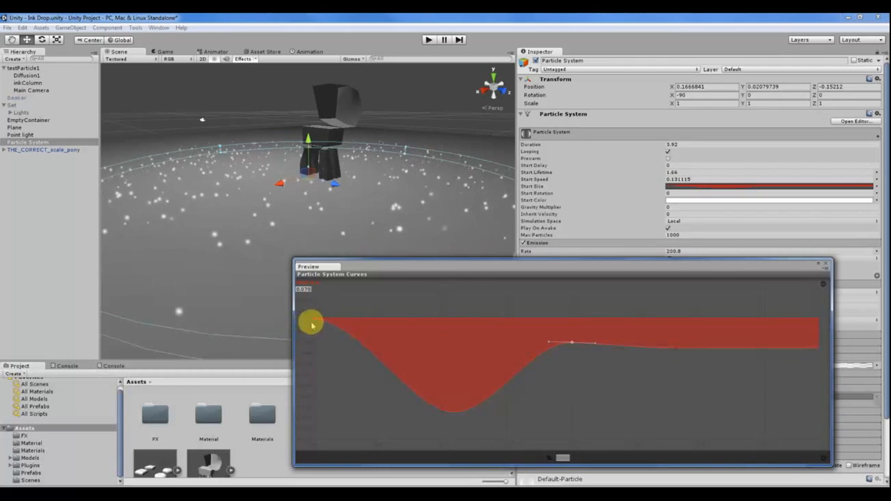
Try shaping the upper Start Size curve with a peak about a quarter along and a drop to just above the lower curve near the middle.
{"action": "left_click", "coordinate": [452, 318]}
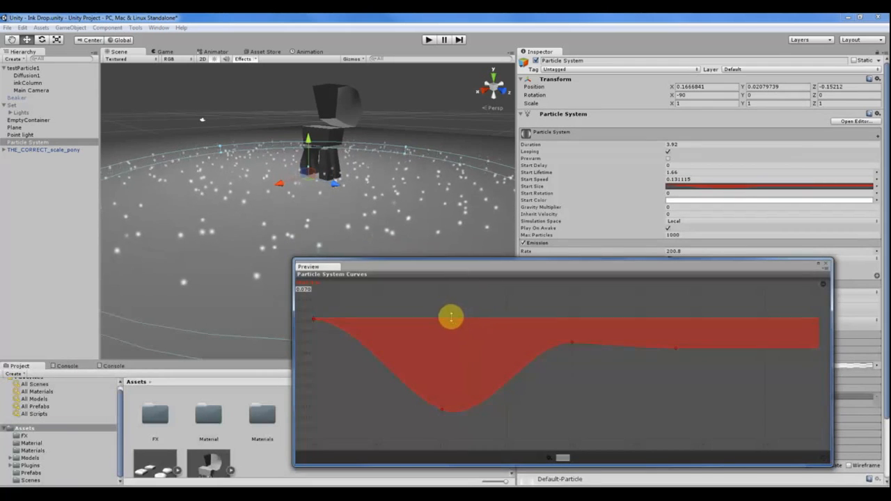
{"action": "left_click_drag", "start_coordinate": [452, 320], "coordinate": [457, 305]}
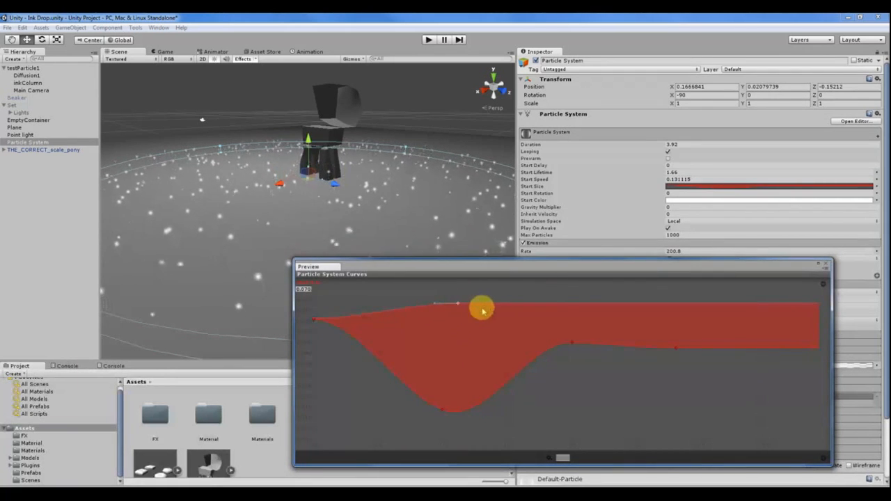
{"action": "left_click_drag", "start_coordinate": [550, 306], "coordinate": [569, 330]}
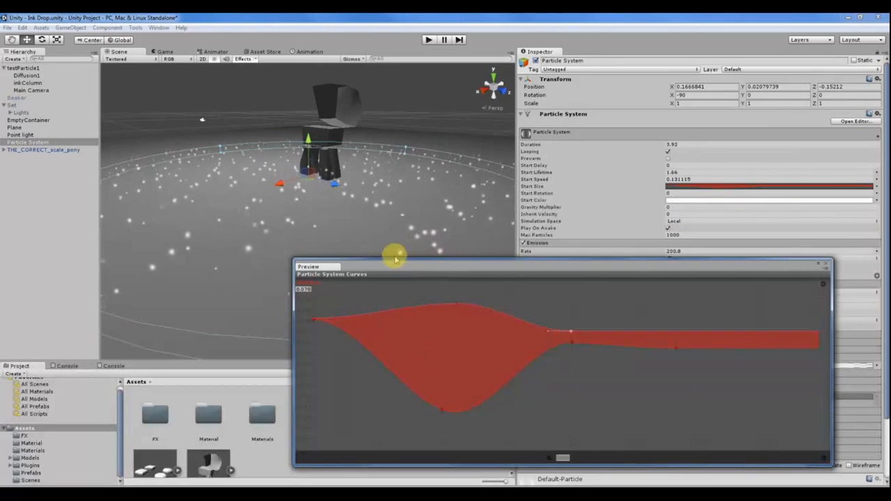
{"action": "mouse_move", "coordinate": [395, 259]}
{"action": "left_mouse_down"}
{"action": "mouse_move", "coordinate": [407, 269]}
{"action": "mouse_move", "coordinate": [390, 248]}
{"action": "mouse_move", "coordinate": [381, 252]}
{"action": "left_mouse_up"}
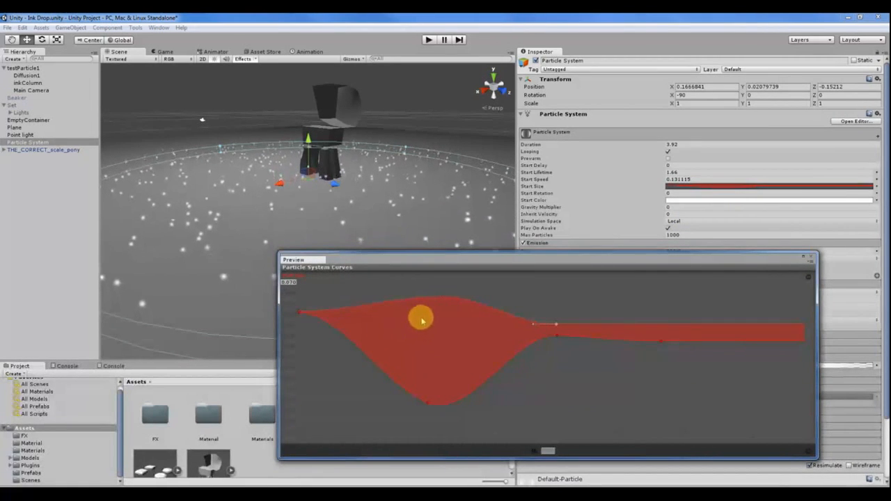
Undo the recent Start Size curve edits and switch Start Size back to Random Between Two Constants.
{"action": "key", "text": "Delete"}
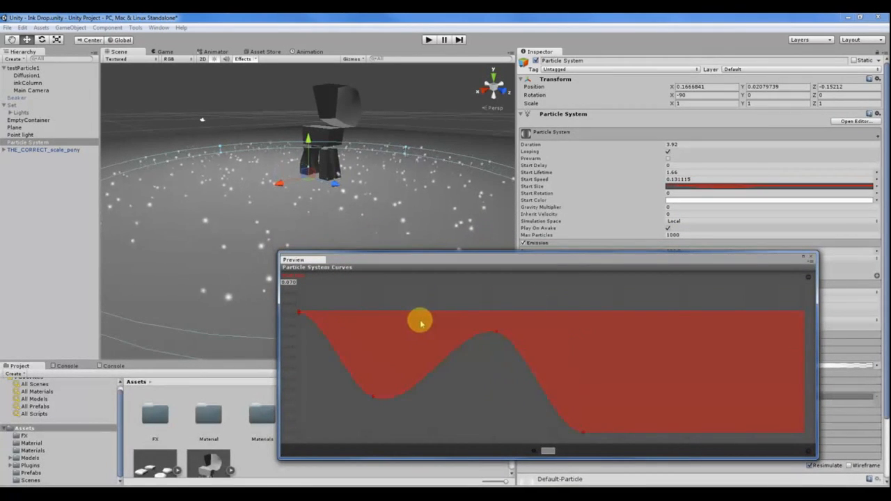
{"action": "key", "text": "Delete"}
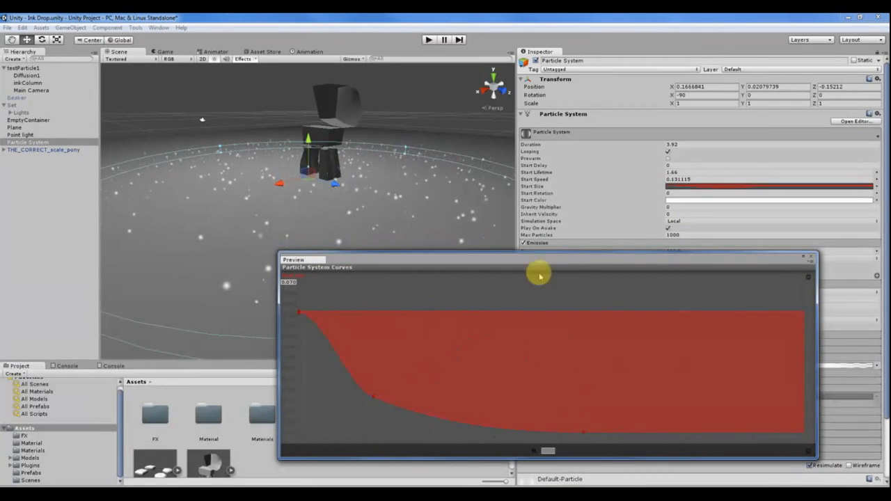
{"action": "left_click", "coordinate": [810, 260]}
{"action": "left_click", "coordinate": [876, 187]}
{"action": "left_click", "coordinate": [846, 217]}
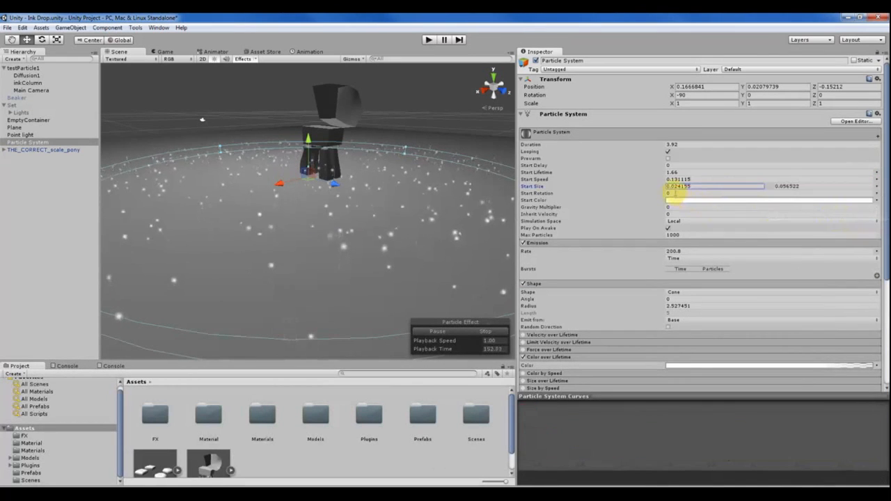
Set the lower Start Size constant to 0.02 and the upper one to 0.06.
{"action": "left_click", "coordinate": [679, 187]}
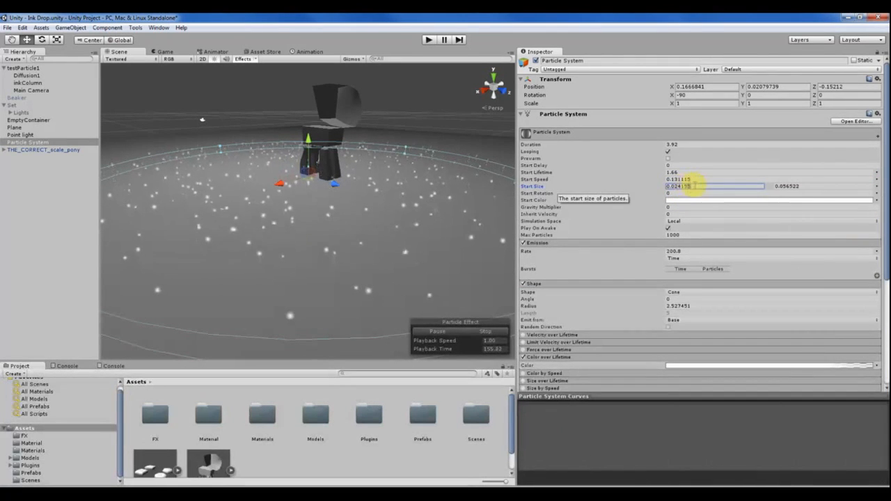
{"action": "key", "text": "BackSpace"}
{"action": "key", "text": "BackSpace"}
{"action": "key", "text": "BackSpace"}
{"action": "left_click", "coordinate": [788, 186]}
{"action": "type", "text": "0.05"}
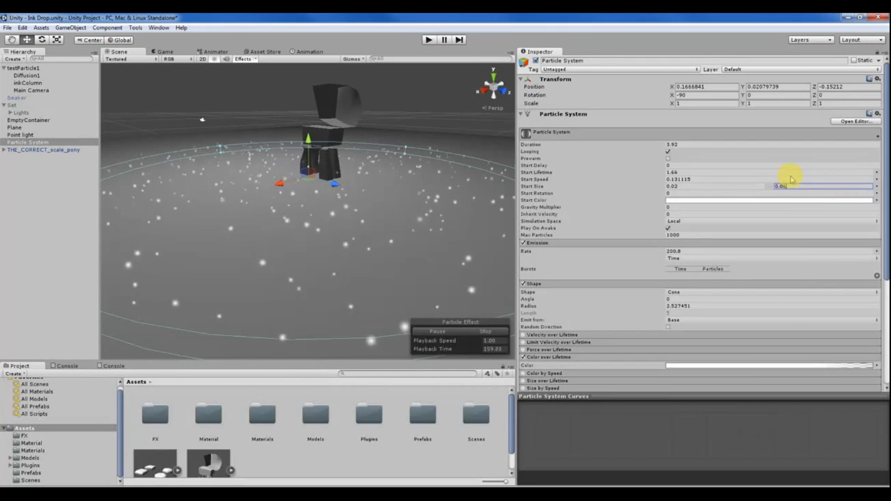
Examine the particles around the pony from a low, near-ground angle, and reselect the Particle System.
{"action": "left_click_drag", "start_coordinate": [350, 175], "coordinate": [374, 192], "text": "alt"}
{"action": "left_click", "coordinate": [244, 97]}
{"action": "mouse_move", "coordinate": [243, 121]}
{"action": "left_mouse_down", "text": "alt"}
{"action": "mouse_move", "coordinate": [258, 181]}
{"action": "mouse_move", "coordinate": [237, 132]}
{"action": "left_mouse_up", "text": "alt"}
{"action": "left_click", "coordinate": [254, 175]}
{"action": "left_click_drag", "start_coordinate": [250, 161], "coordinate": [274, 166], "text": "alt"}
{"action": "left_click", "coordinate": [274, 166]}
{"action": "left_click", "coordinate": [262, 154]}
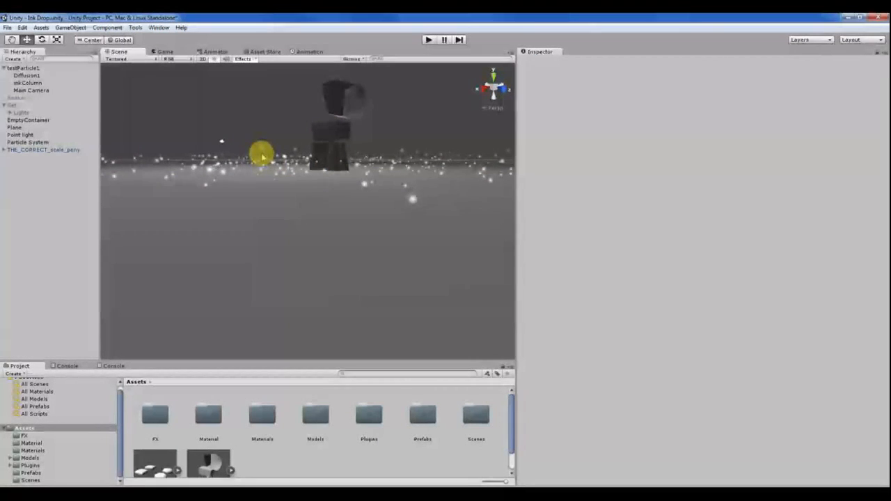
{"action": "left_click", "coordinate": [276, 170]}
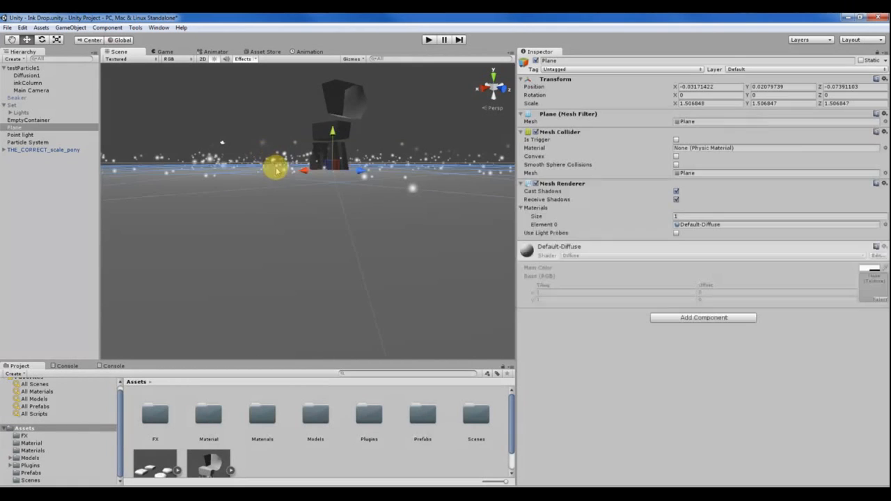
{"action": "left_click", "coordinate": [27, 142]}
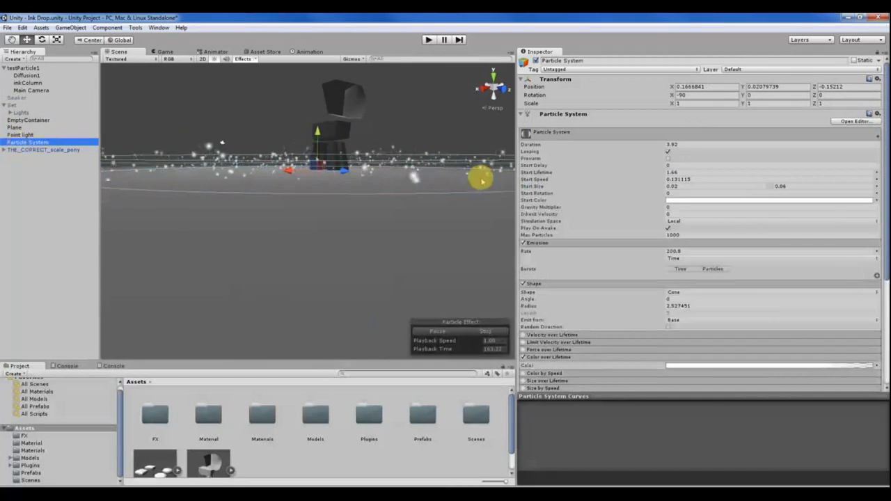
Widen the Scene view and frame the particle system's emission ring from a raised angle.
{"action": "left_click_drag", "start_coordinate": [477, 179], "coordinate": [342, 186], "text": "alt"}
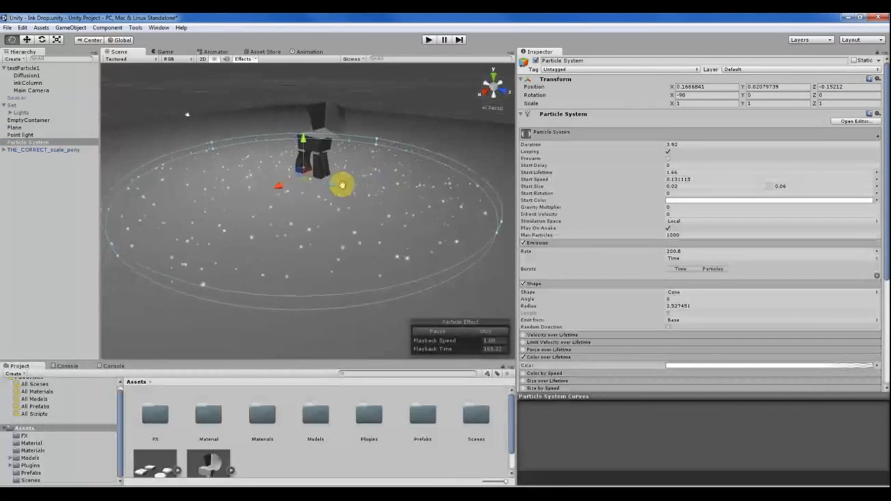
{"action": "left_click_drag", "start_coordinate": [514, 190], "coordinate": [644, 188]}
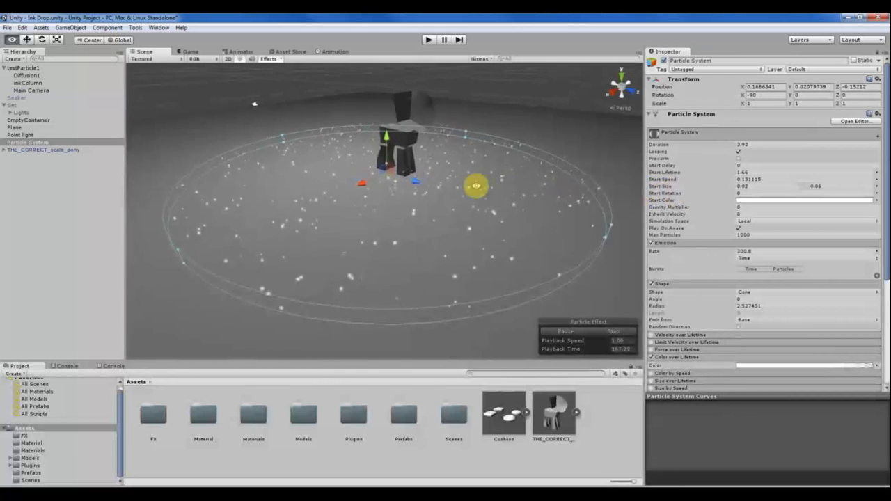
{"action": "scroll", "coordinate": [460, 187], "scroll_direction": "up", "scroll_amount": 3, "text": "alt"}
{"action": "left_click_drag", "start_coordinate": [448, 186], "coordinate": [406, 172], "text": "alt"}
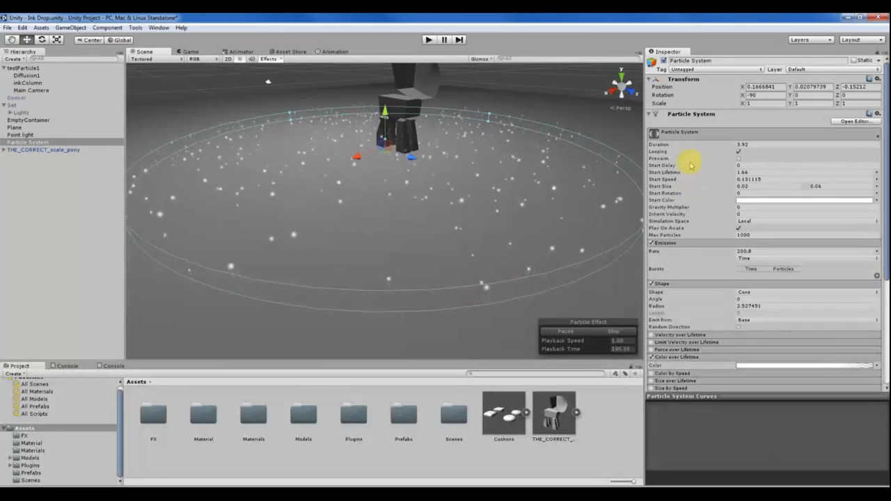
Switch Start Speed to Random Between Two Constants after trying 0.07 as a single constant.
{"action": "left_click", "coordinate": [733, 179]}
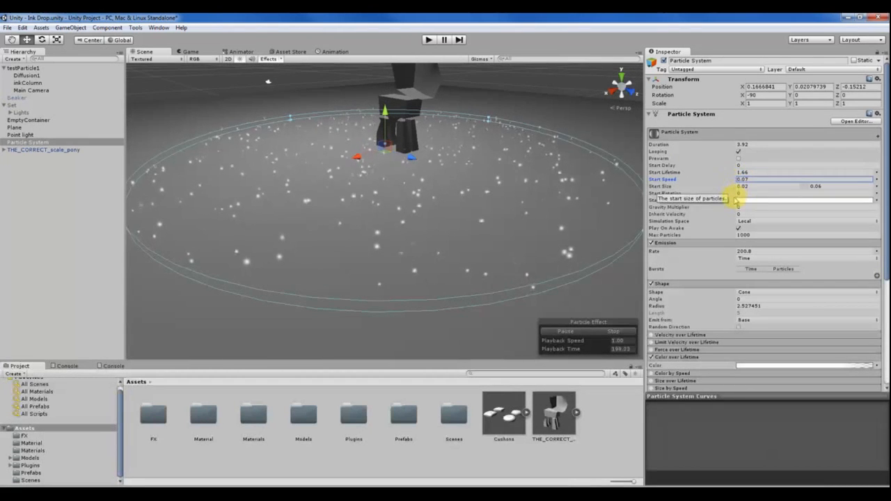
{"action": "left_click_drag", "start_coordinate": [736, 186], "coordinate": [876, 178]}
{"action": "left_click", "coordinate": [877, 179]}
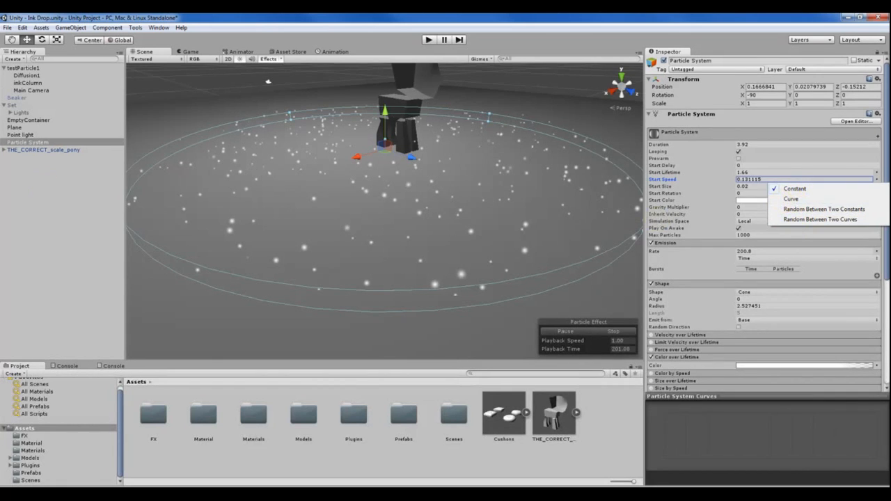
{"action": "key", "text": "alt+Tab"}
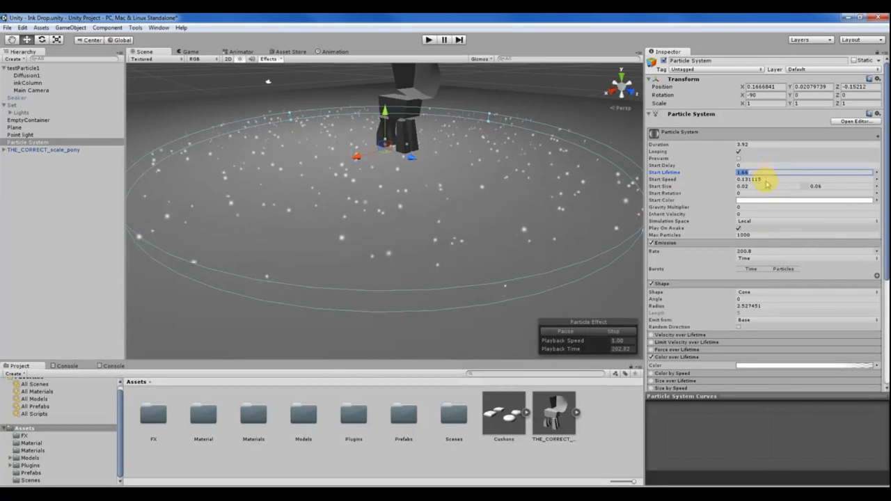
{"action": "left_click", "coordinate": [874, 179]}
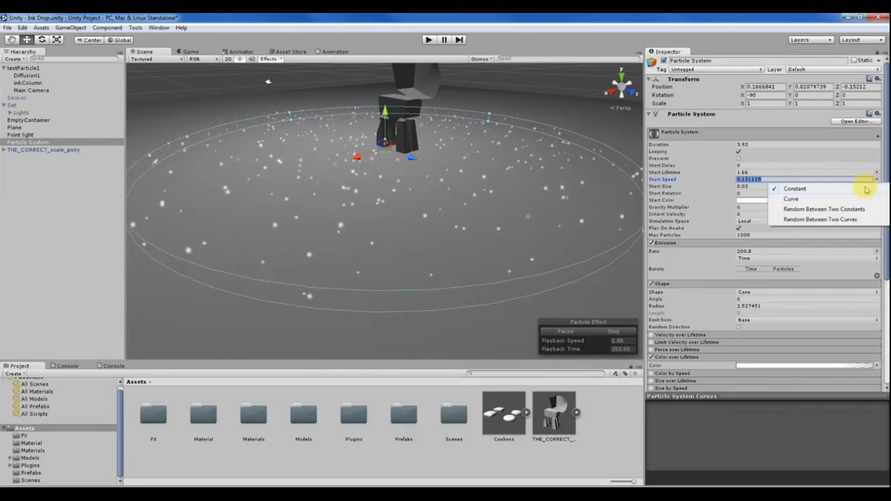
{"action": "left_click", "coordinate": [826, 209]}
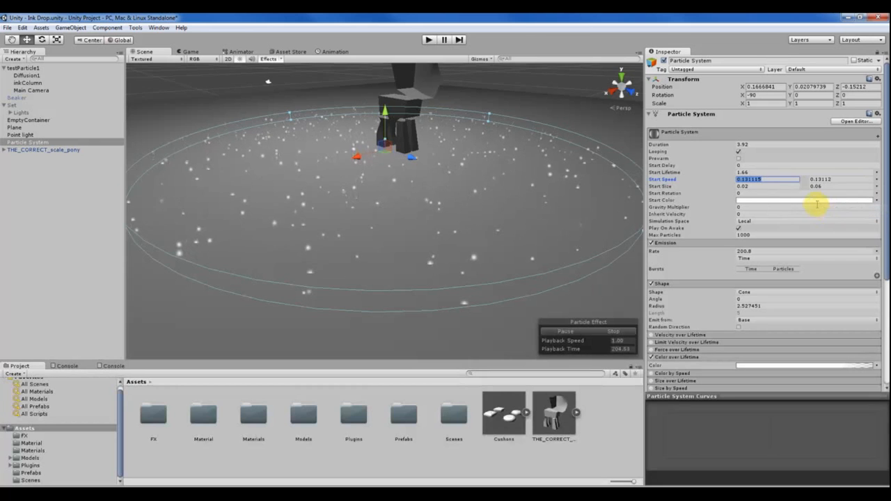
Set the lower Start Speed constant to 0.04, after trying 0, and the upper one to 0.08.
{"action": "scroll", "coordinate": [334, 234], "scroll_direction": "up", "scroll_amount": 3}
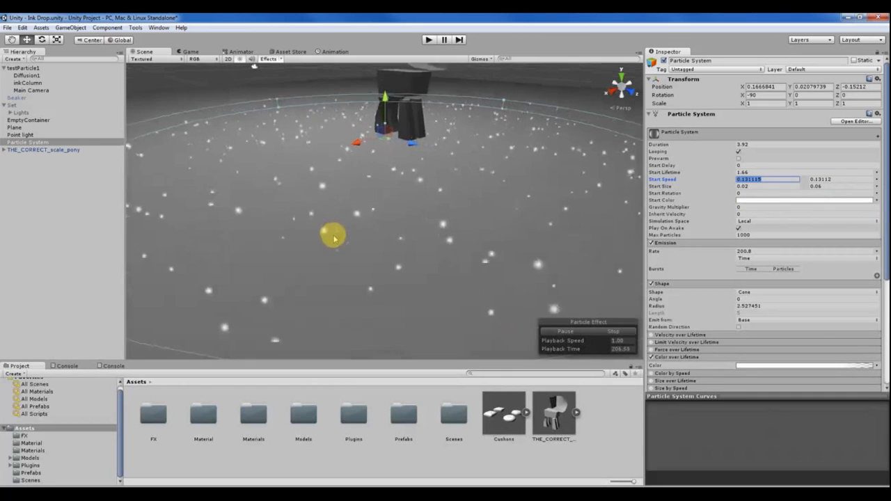
{"action": "left_click_drag", "start_coordinate": [334, 236], "coordinate": [328, 216], "text": "alt"}
{"action": "right_click_drag", "start_coordinate": [328, 213], "coordinate": [363, 197], "text": "alt"}
{"action": "left_click_drag", "start_coordinate": [362, 197], "coordinate": [341, 209], "text": "alt"}
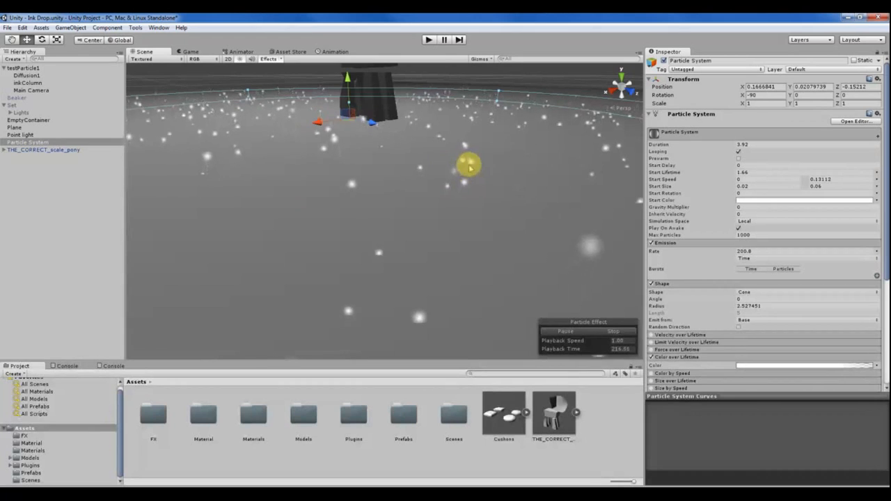
{"action": "left_click", "coordinate": [744, 179]}
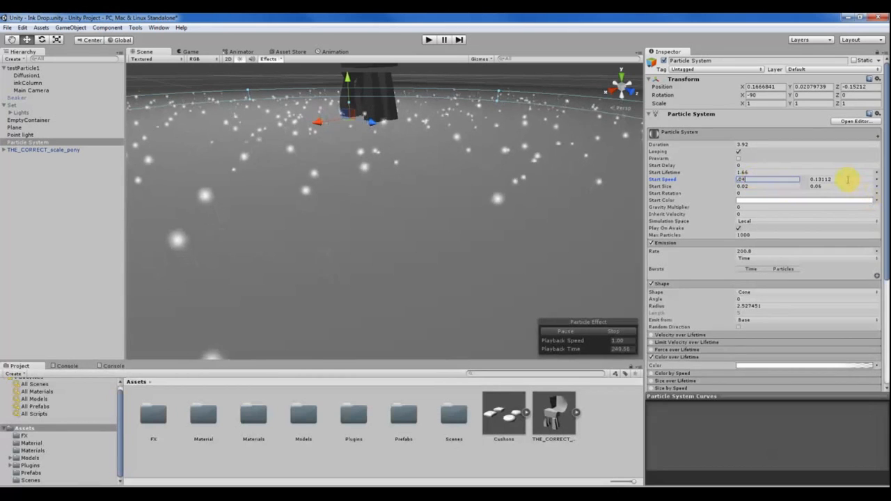
{"action": "left_click", "coordinate": [820, 180]}
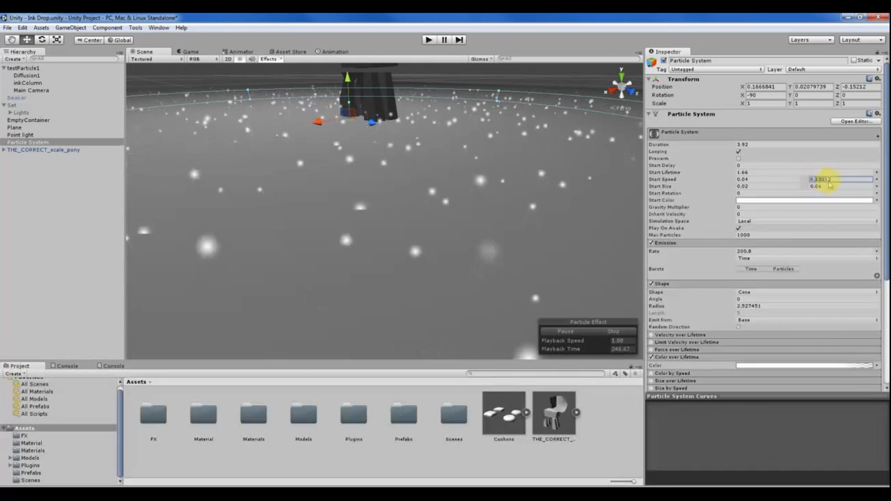
{"action": "type", "text": "0.0"}
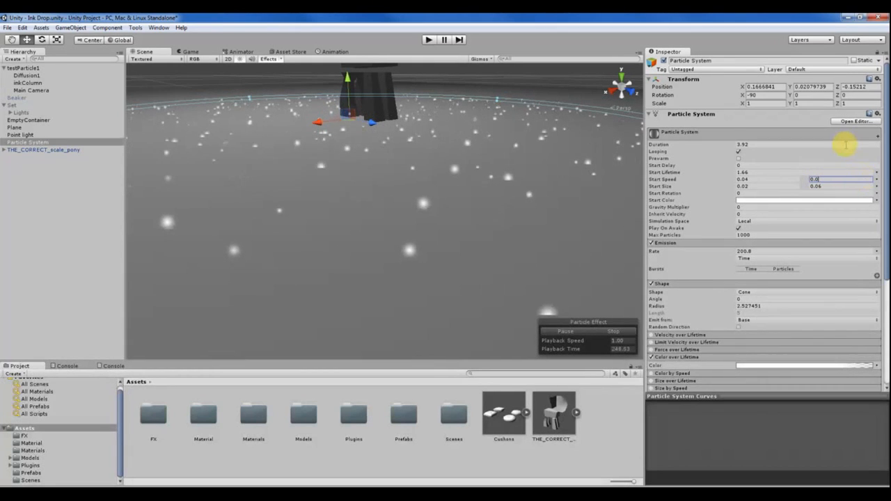
{"action": "type", "text": "8"}
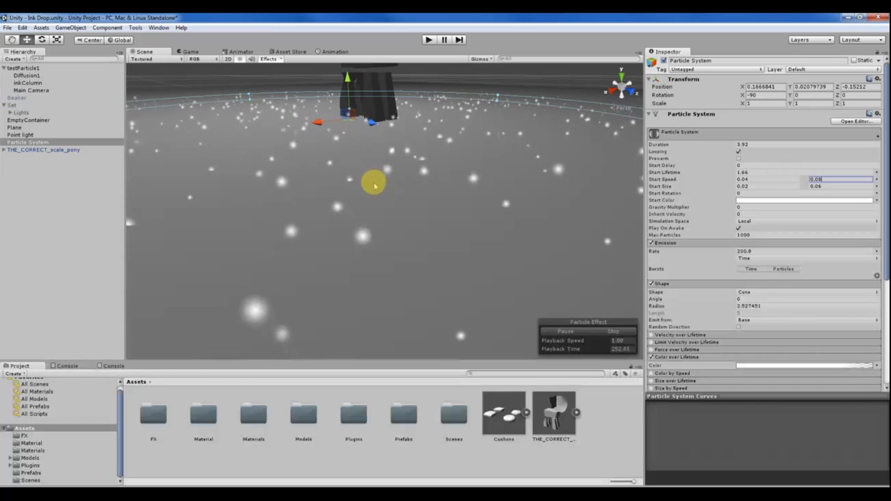
Duplicate the particle system and move the copy along the Z axis to about 5.19, beside the original.
{"action": "scroll", "coordinate": [376, 182], "scroll_direction": "down", "scroll_amount": 3}
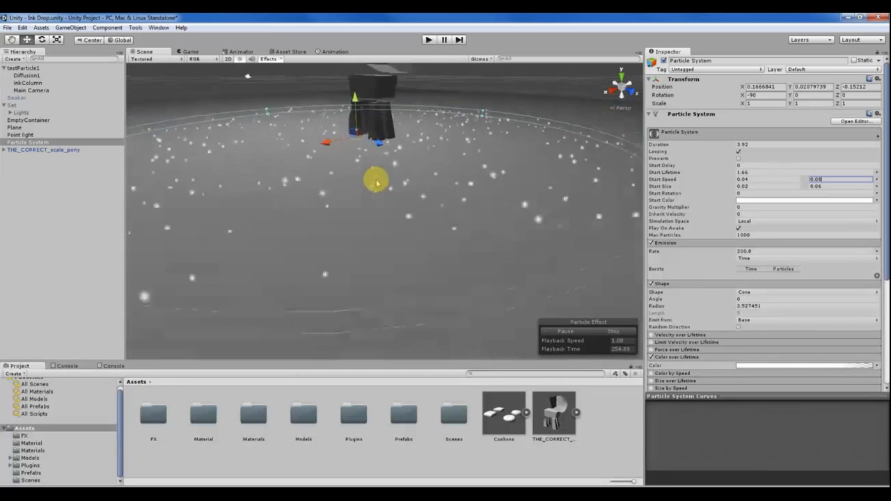
{"action": "scroll", "coordinate": [376, 182], "scroll_direction": "down", "scroll_amount": 2}
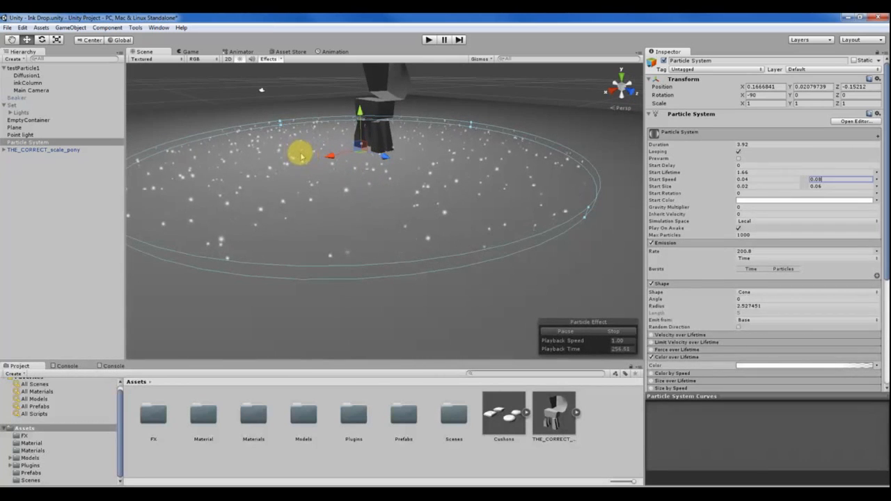
{"action": "left_click_drag", "start_coordinate": [301, 156], "coordinate": [354, 158], "text": "alt"}
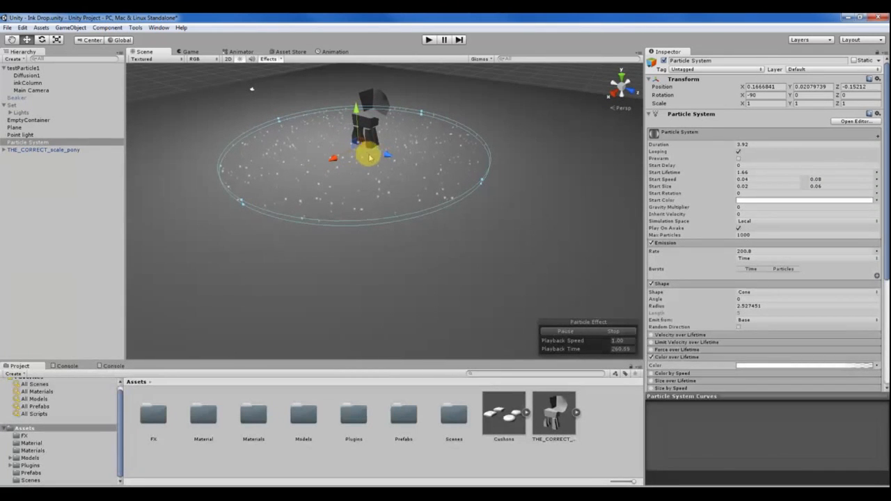
{"action": "key", "text": "ctrl+d"}
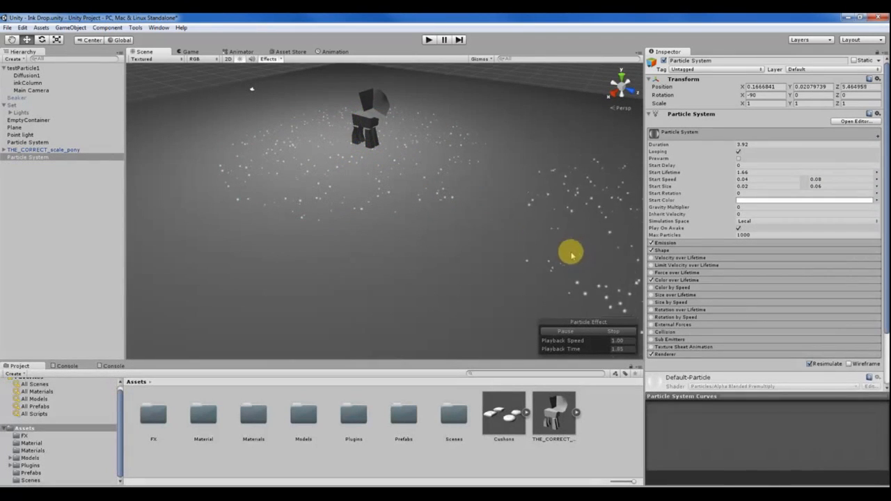
{"action": "left_click_drag", "start_coordinate": [571, 255], "coordinate": [372, 161], "text": "alt"}
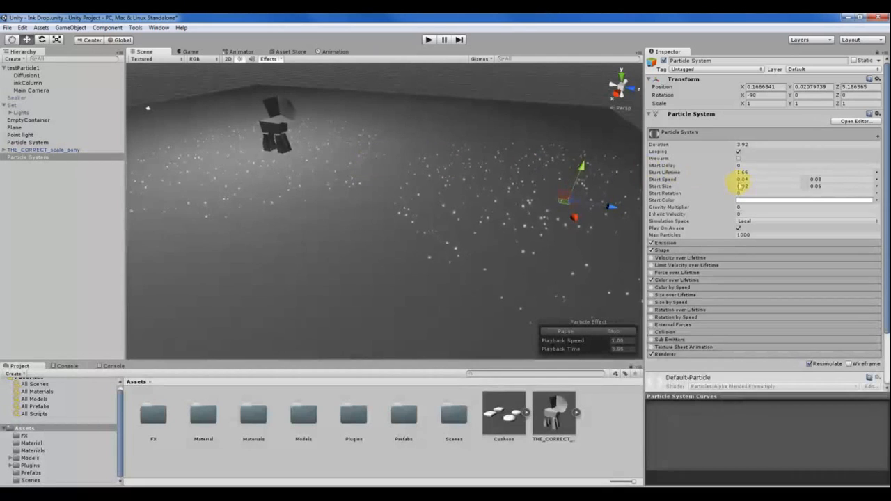
Set the upper Start Speed constant of the duplicated particle system to 0.04.
{"action": "left_click", "coordinate": [877, 186]}
{"action": "left_click", "coordinate": [766, 181]}
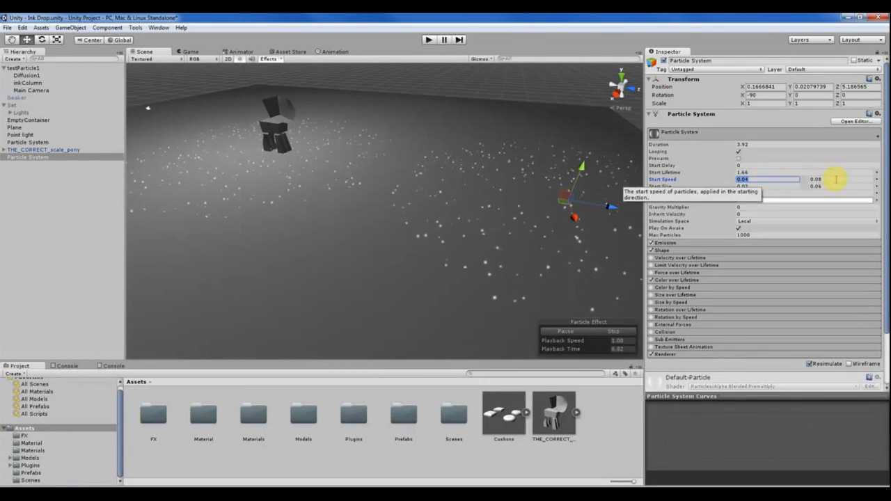
{"action": "left_click", "coordinate": [831, 181]}
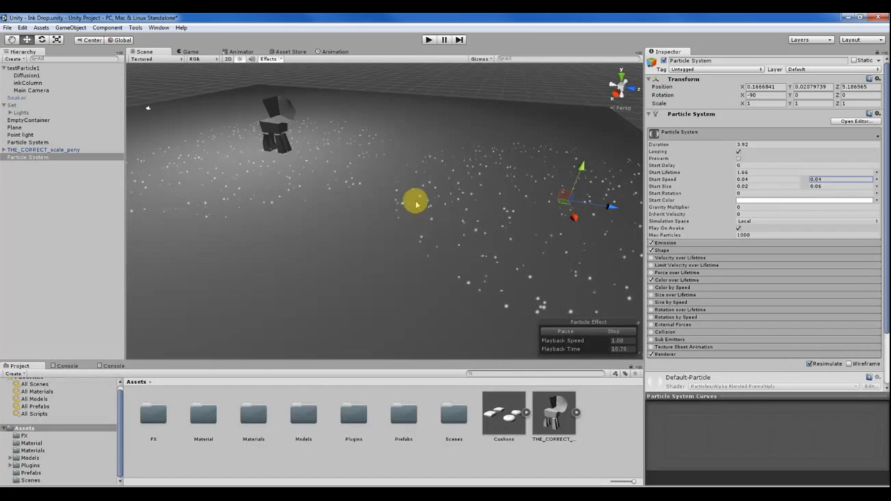
Select the original and the duplicated particle systems together.
{"action": "left_click", "coordinate": [300, 175]}
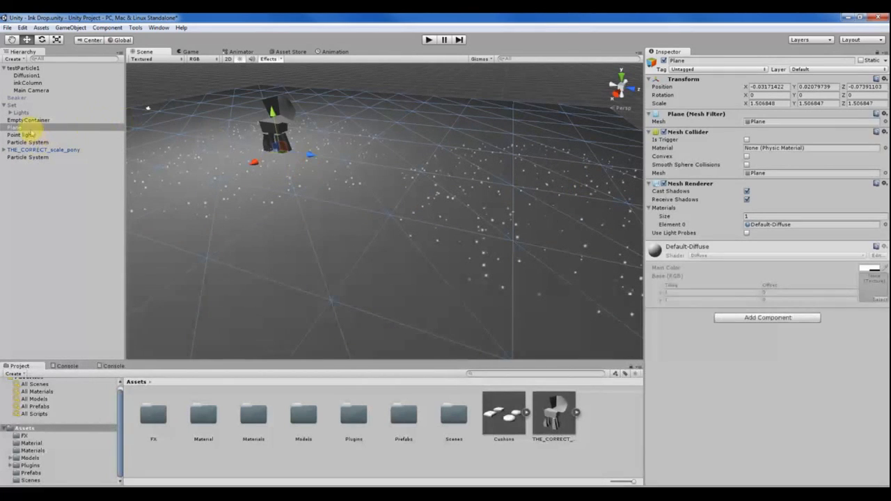
{"action": "left_click", "coordinate": [29, 142]}
{"action": "left_click", "coordinate": [32, 158], "text": "ctrl"}
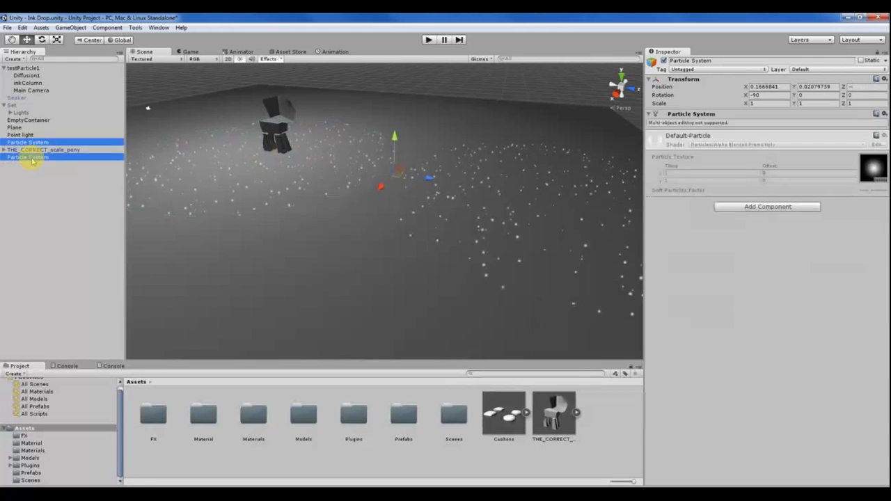
Compare the original and duplicated particle systems side by side in an enlarged Scene view.
{"action": "left_click_drag", "start_coordinate": [366, 195], "coordinate": [428, 209], "text": "alt"}
{"action": "key", "text": "shift+space"}
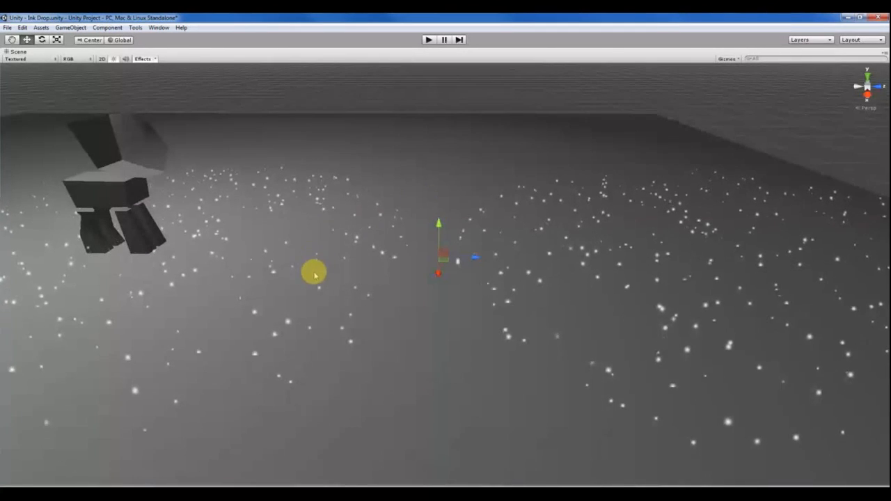
{"action": "left_click_drag", "start_coordinate": [313, 271], "coordinate": [331, 246], "text": "alt"}
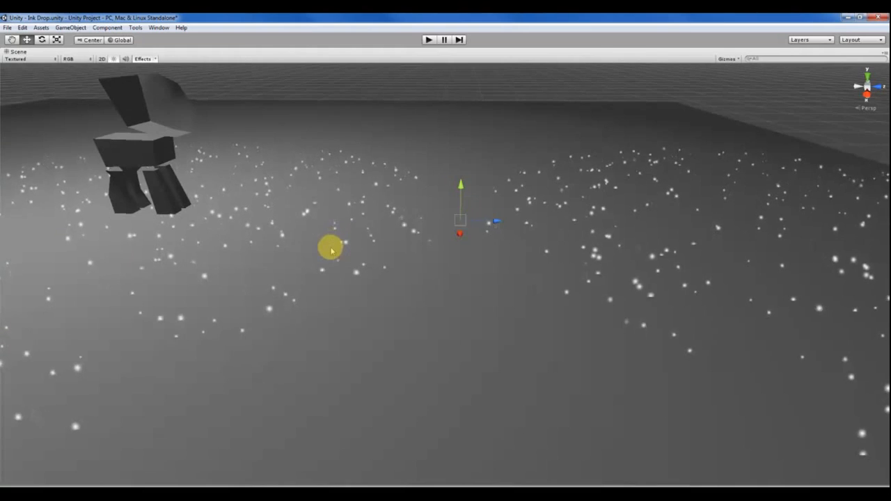
{"action": "key", "text": "shift+space"}
Move the original particle system directly above its duplicate in the Hierarchy and select both systems.
{"action": "left_click", "coordinate": [24, 158]}
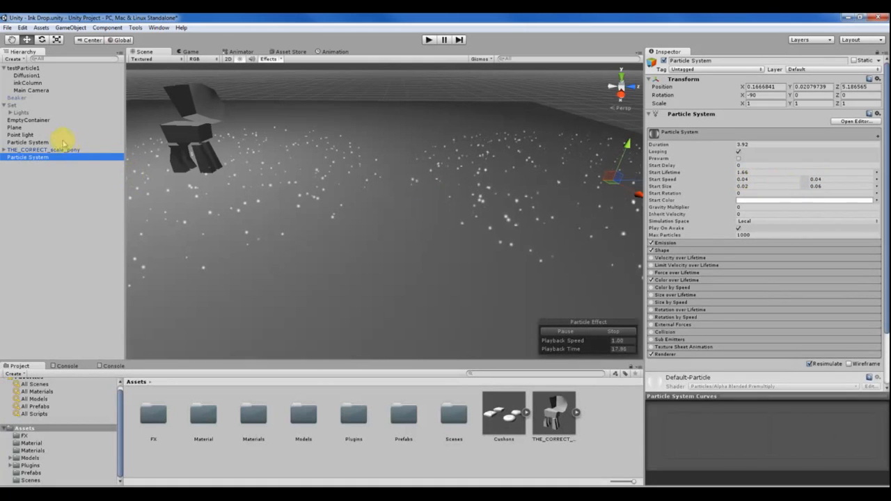
{"action": "mouse_move", "coordinate": [32, 143]}
{"action": "left_mouse_down"}
{"action": "mouse_move", "coordinate": [36, 159]}
{"action": "mouse_move", "coordinate": [27, 154]}
{"action": "left_mouse_up"}
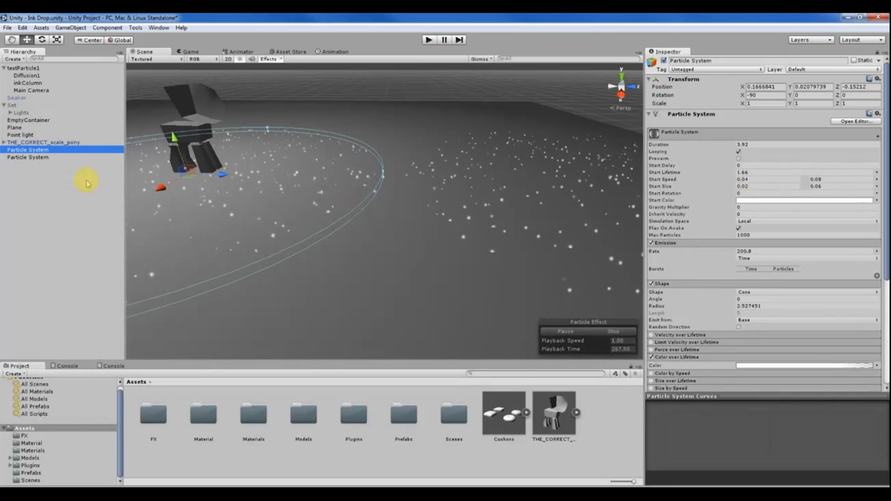
{"action": "left_click", "coordinate": [35, 158], "text": "ctrl"}
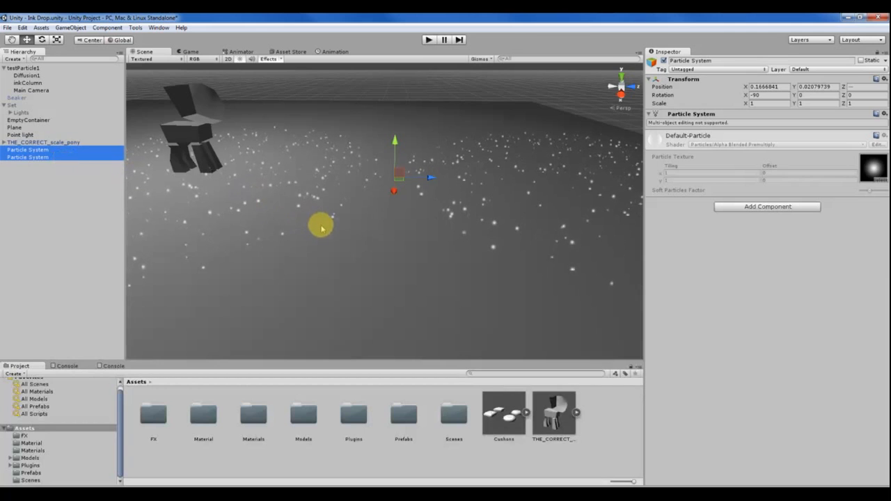
Examine both selected particle systems again in the enlarged Scene view and restore the normal layout.
{"action": "key", "text": "shift+space"}
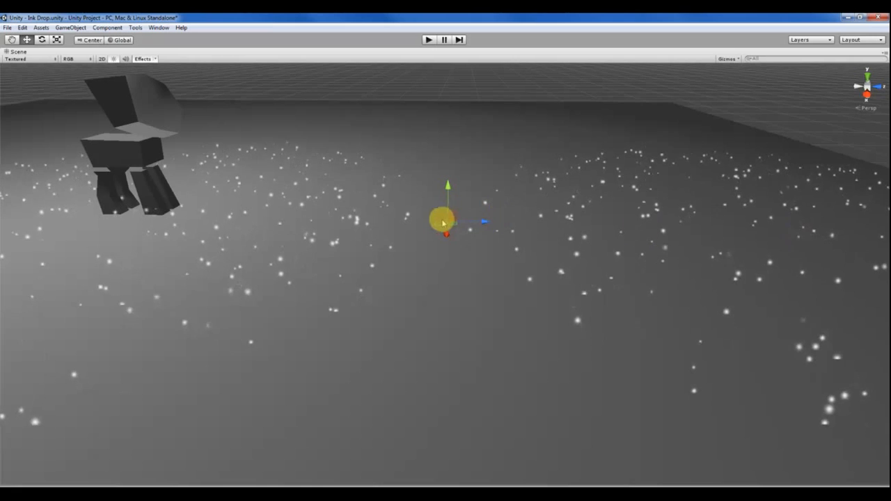
{"action": "key", "text": "shift+space"}
{"action": "left_click_drag", "start_coordinate": [433, 178], "coordinate": [440, 217], "text": "alt"}
Delete the duplicated particle system and select the remaining original.
{"action": "left_click", "coordinate": [28, 157]}
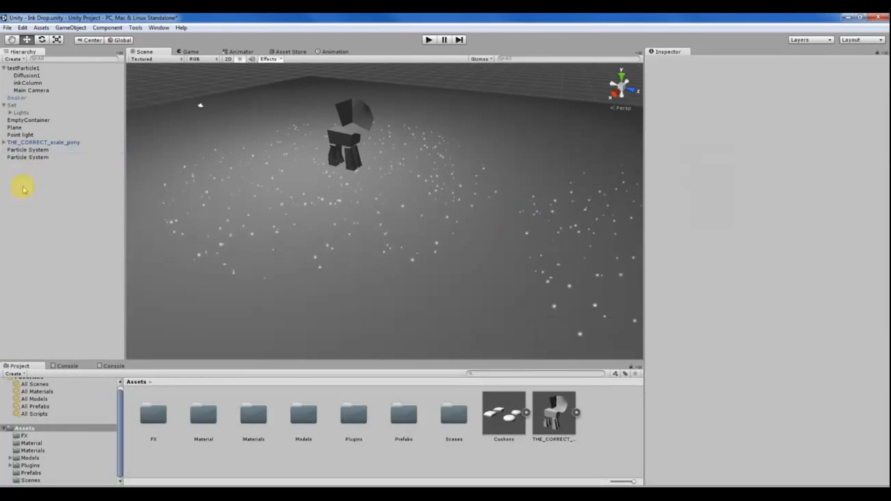
{"action": "left_click_drag", "start_coordinate": [578, 198], "coordinate": [544, 245], "text": "alt"}
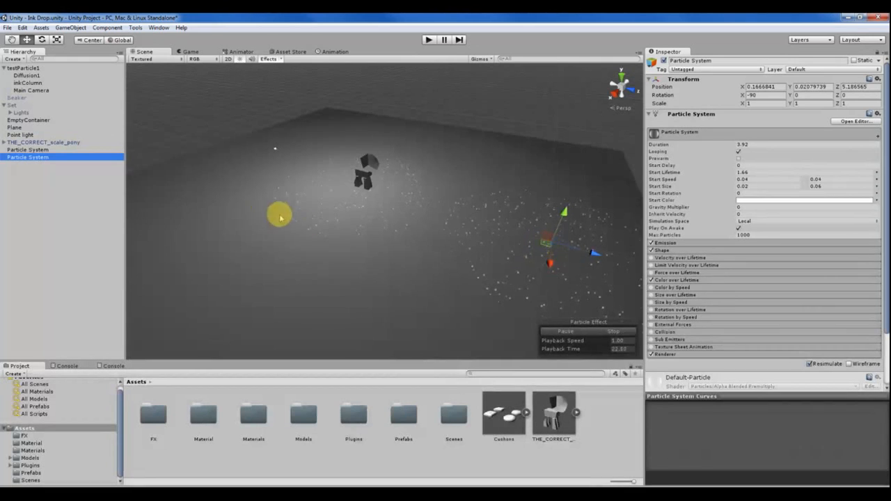
{"action": "left_click_drag", "start_coordinate": [280, 218], "coordinate": [404, 233], "text": "alt"}
{"action": "key", "text": "Delete"}
{"action": "left_click", "coordinate": [28, 150]}
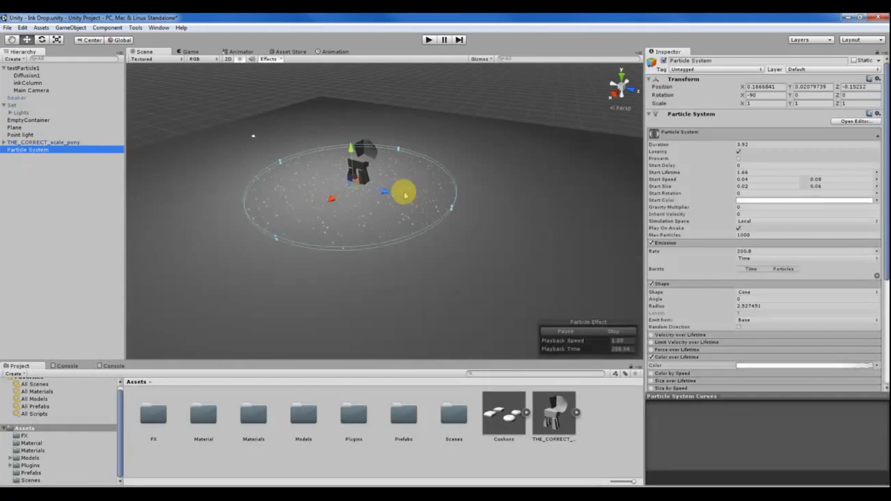
Examine the remaining particle system around the chair up close in an enlarged Scene view.
{"action": "left_click_drag", "start_coordinate": [404, 195], "coordinate": [363, 200], "text": "alt"}
{"action": "key", "text": "shift+space"}
{"action": "scroll", "coordinate": [368, 213], "scroll_direction": "up", "scroll_amount": 3}
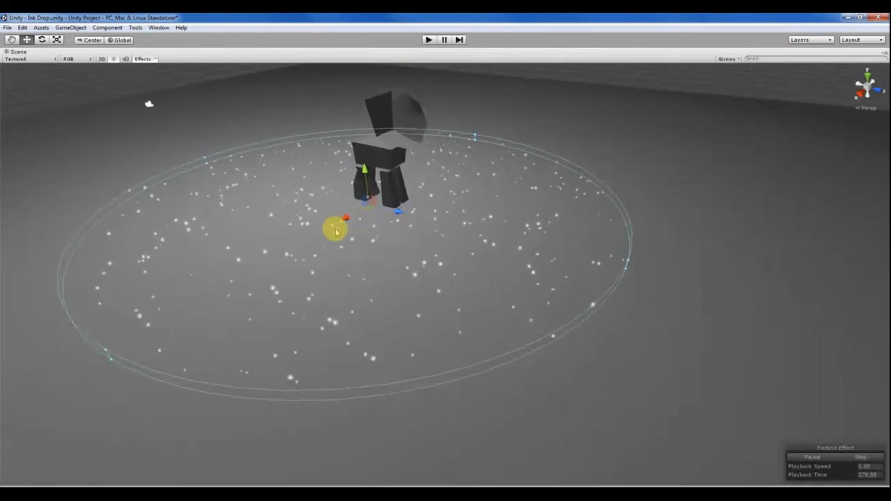
{"action": "key", "text": "shift+space"}
{"action": "left_click_drag", "start_coordinate": [293, 207], "coordinate": [411, 196], "text": "alt"}
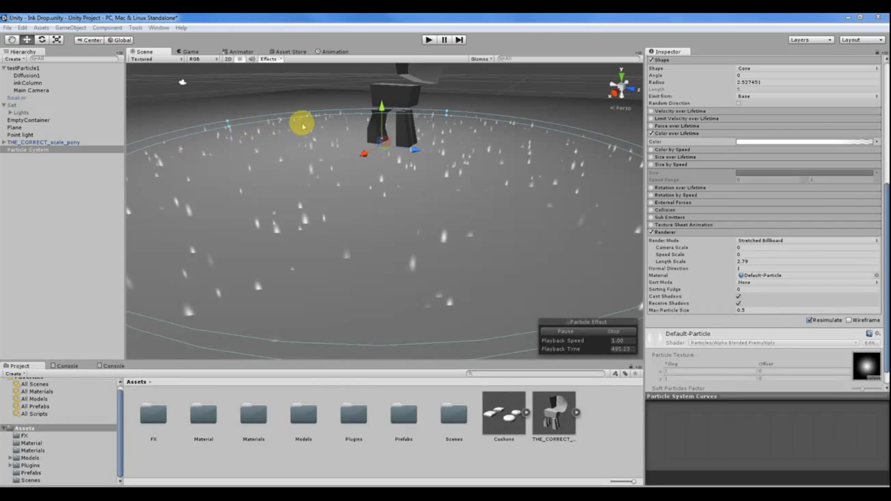
Keep the Render Mode on Stretched Billboard and set the Renderer's Length Scale to 1.32.
{"action": "left_click_drag", "start_coordinate": [383, 255], "coordinate": [355, 197], "text": "alt"}
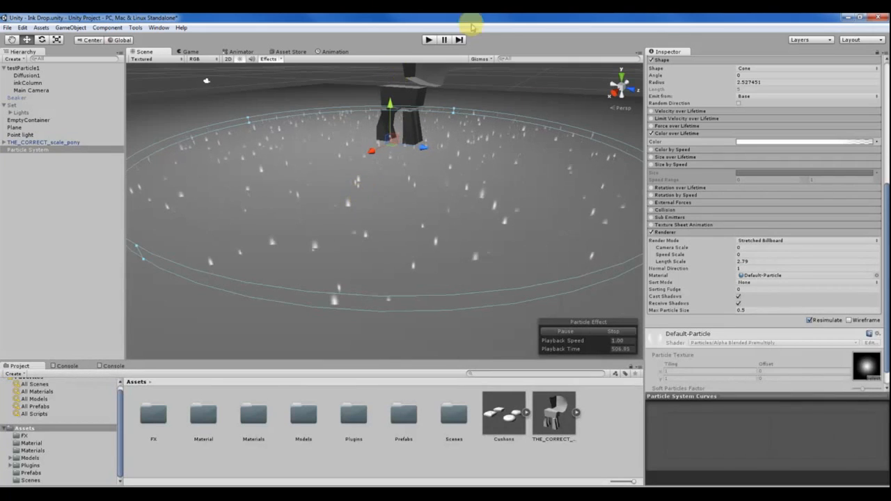
{"action": "left_click", "coordinate": [755, 241]}
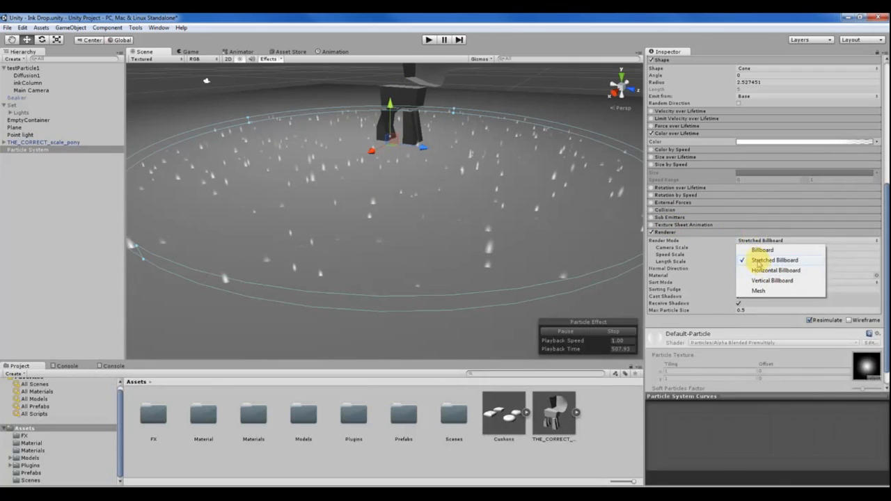
{"action": "left_click", "coordinate": [728, 246]}
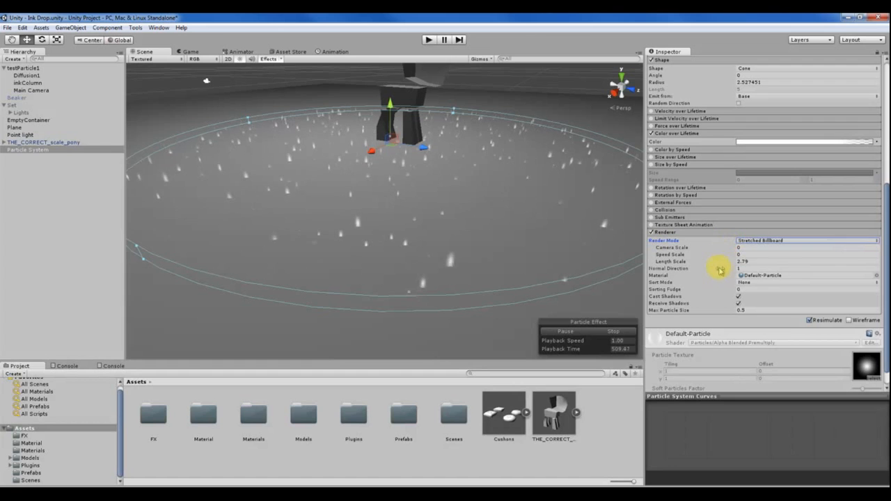
{"action": "left_click_drag", "start_coordinate": [702, 264], "coordinate": [669, 266]}
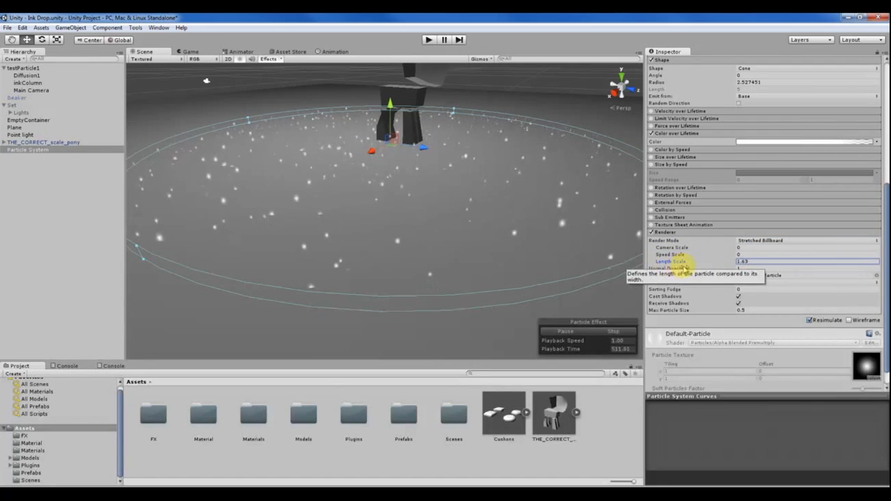
{"action": "scroll", "coordinate": [390, 160], "scroll_direction": "up", "scroll_amount": 5}
{"action": "scroll", "coordinate": [390, 157], "scroll_direction": "down", "scroll_amount": 2}
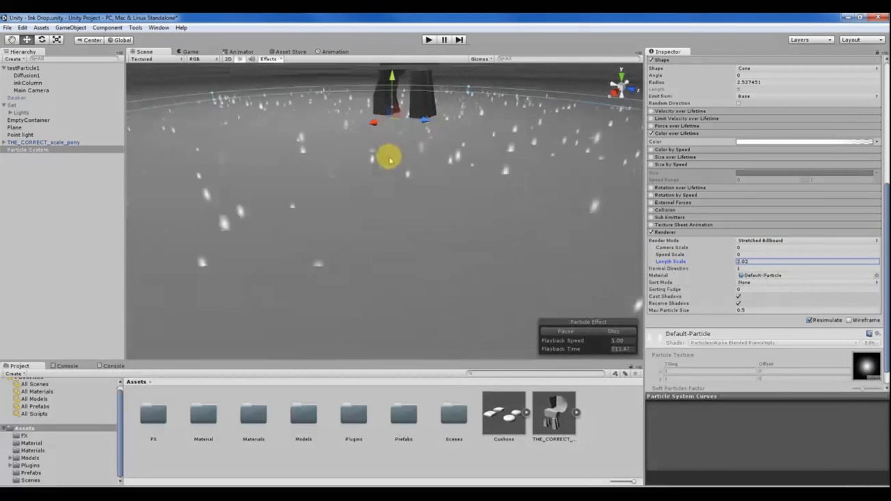
{"action": "mouse_move", "coordinate": [702, 270]}
{"action": "left_mouse_down"}
{"action": "mouse_move", "coordinate": [677, 260]}
{"action": "mouse_move", "coordinate": [686, 269]}
{"action": "left_mouse_up"}
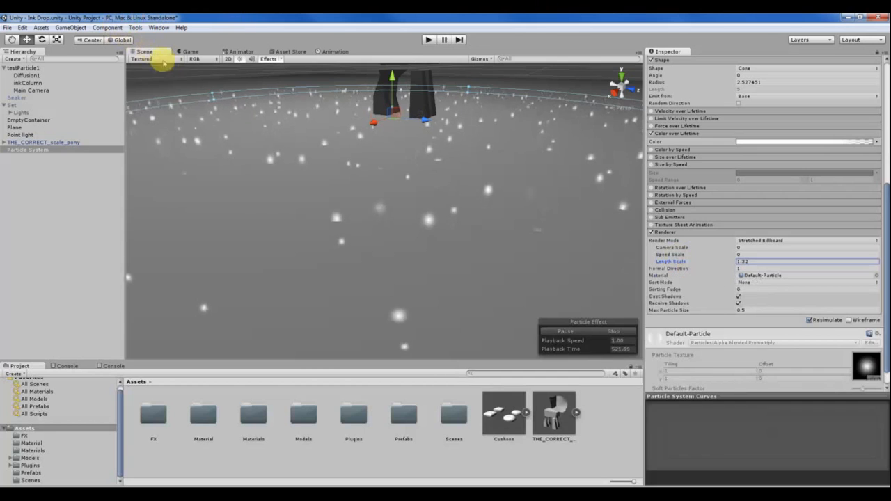
{"action": "scroll", "coordinate": [302, 188], "scroll_direction": "down", "scroll_amount": 3}
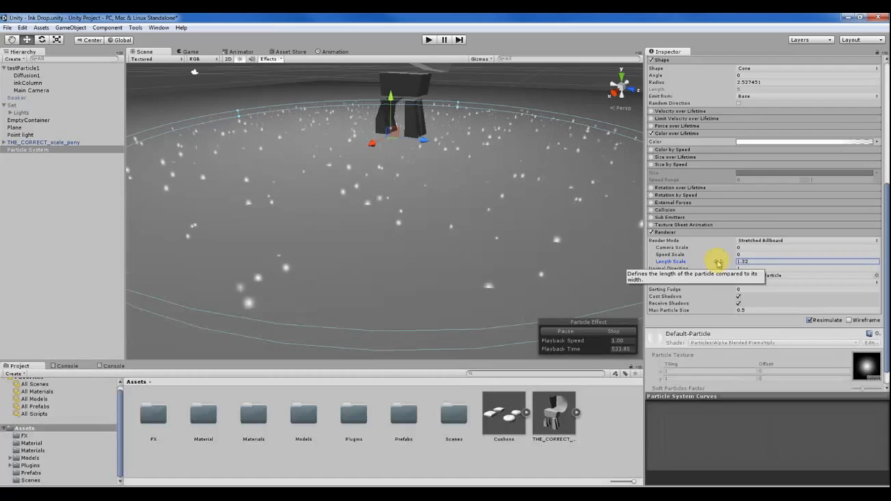
Set the Length Scale to 1.3 while viewing the particles in Wireframe shading, and return the Scene view to Textured.
{"action": "scroll", "coordinate": [396, 185], "scroll_direction": "up", "scroll_amount": 2}
{"action": "left_click", "coordinate": [147, 59]}
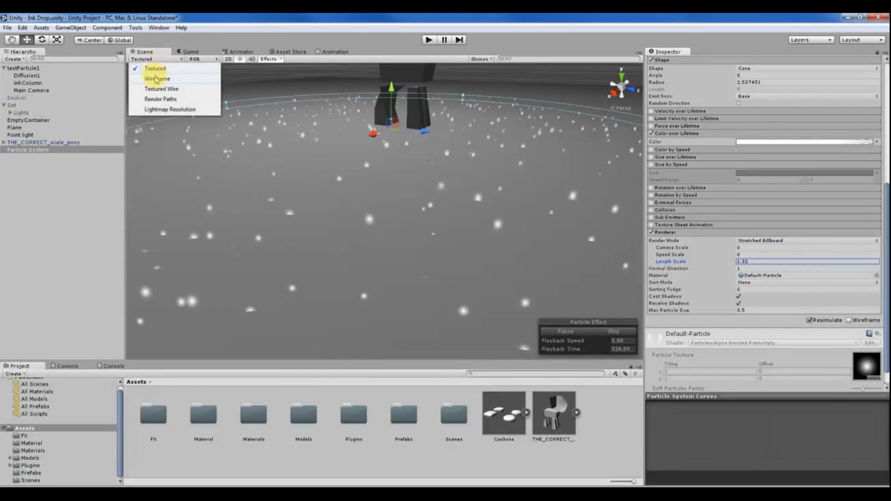
{"action": "left_click", "coordinate": [156, 78]}
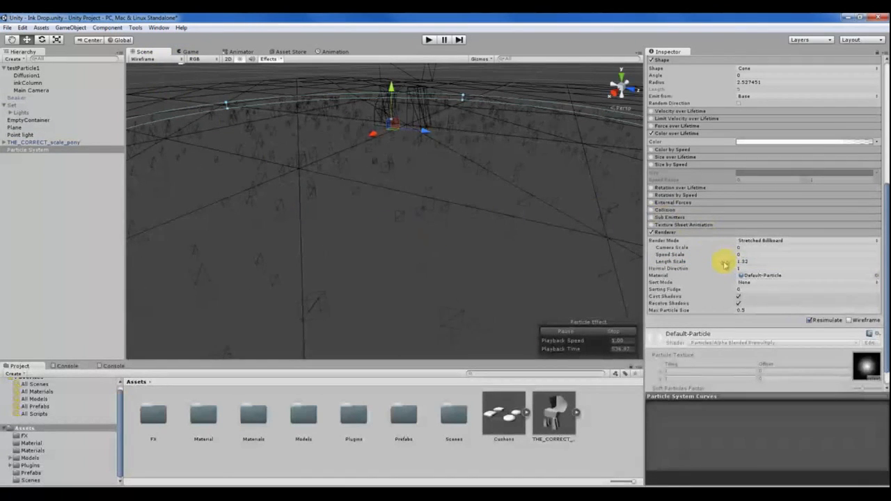
{"action": "left_click_drag", "start_coordinate": [725, 265], "coordinate": [717, 264]}
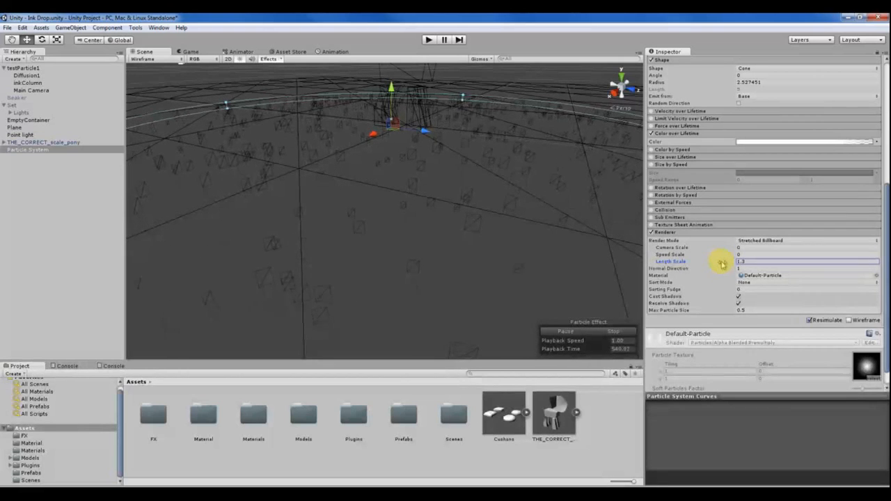
{"action": "left_click", "coordinate": [144, 60]}
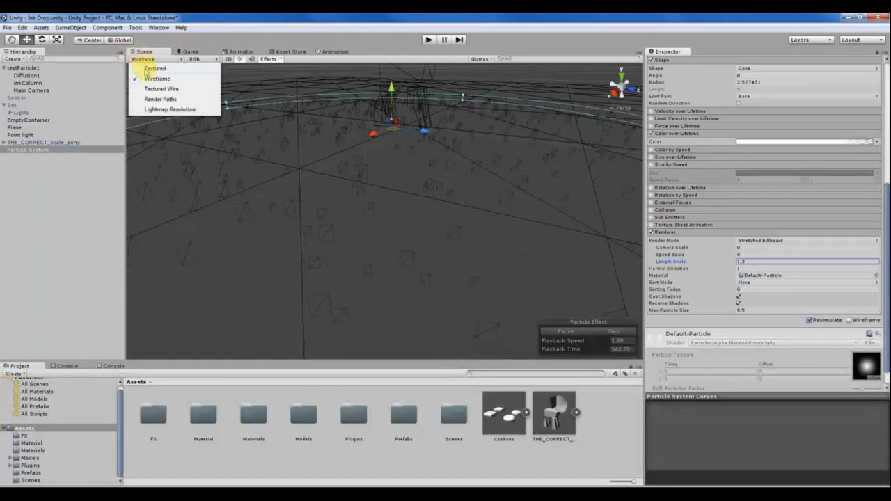
{"action": "left_click", "coordinate": [147, 70]}
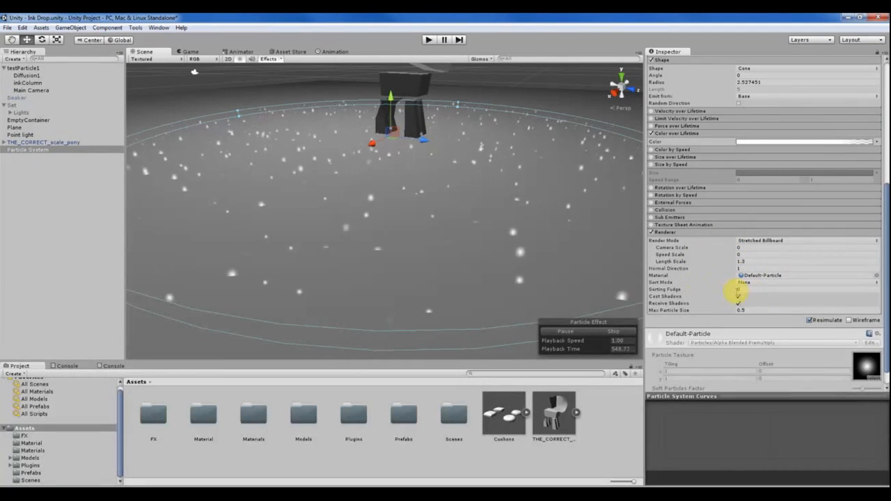
Review the Render Mode options without changing Stretched Billboard, and inspect the particles from closer up.
{"action": "left_click", "coordinate": [759, 241]}
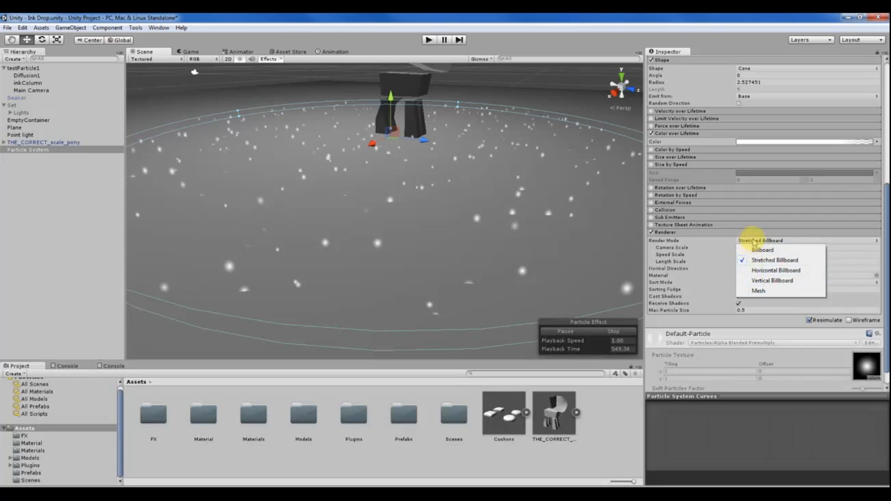
{"action": "left_click", "coordinate": [723, 243]}
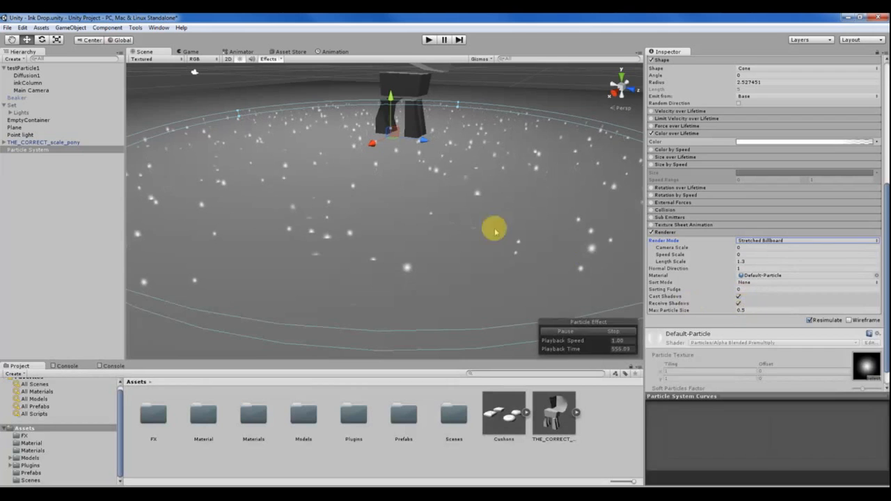
{"action": "scroll", "coordinate": [369, 179], "scroll_direction": "down", "scroll_amount": 3}
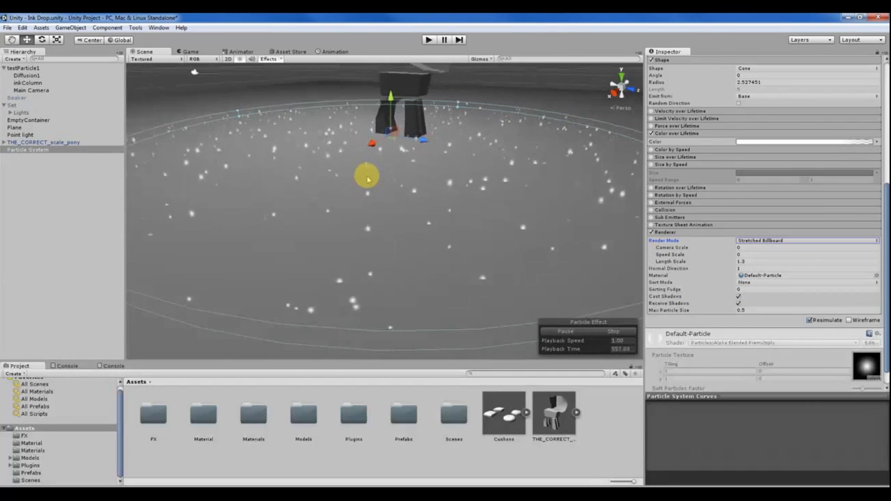
{"action": "scroll", "coordinate": [370, 178], "scroll_direction": "up", "scroll_amount": 2}
{"action": "mouse_move", "coordinate": [372, 177]}
{"action": "right_mouse_down", "text": "alt"}
{"action": "mouse_move", "coordinate": [380, 173]}
{"action": "mouse_move", "coordinate": [358, 172]}
{"action": "mouse_move", "coordinate": [374, 175]}
{"action": "right_mouse_up", "text": "alt"}
{"action": "left_click_drag", "start_coordinate": [374, 175], "coordinate": [399, 159], "text": "alt"}
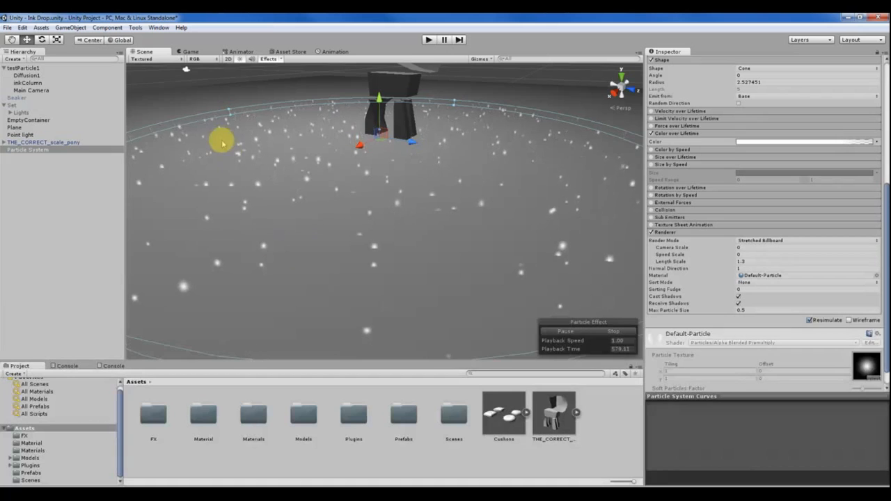
Check the particle quads in Wireframe shading and restore Textured shading.
{"action": "left_click", "coordinate": [147, 58]}
{"action": "left_click", "coordinate": [160, 80]}
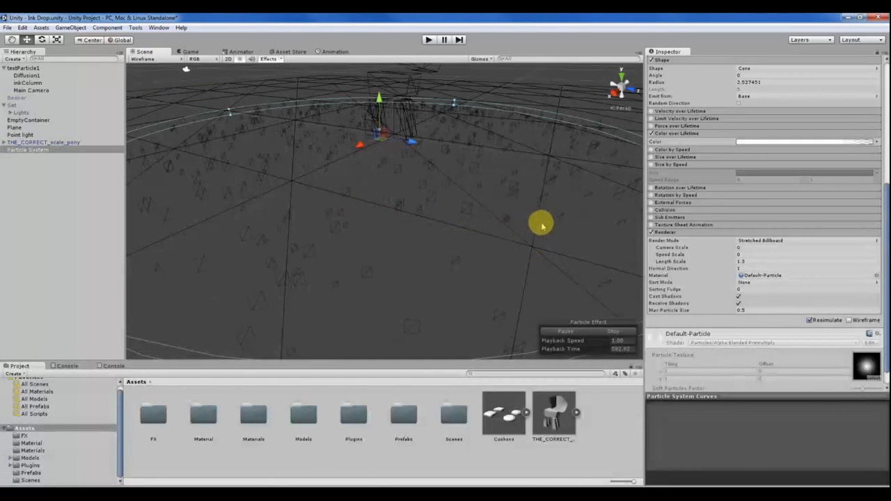
{"action": "left_click", "coordinate": [153, 62]}
{"action": "left_click", "coordinate": [147, 68]}
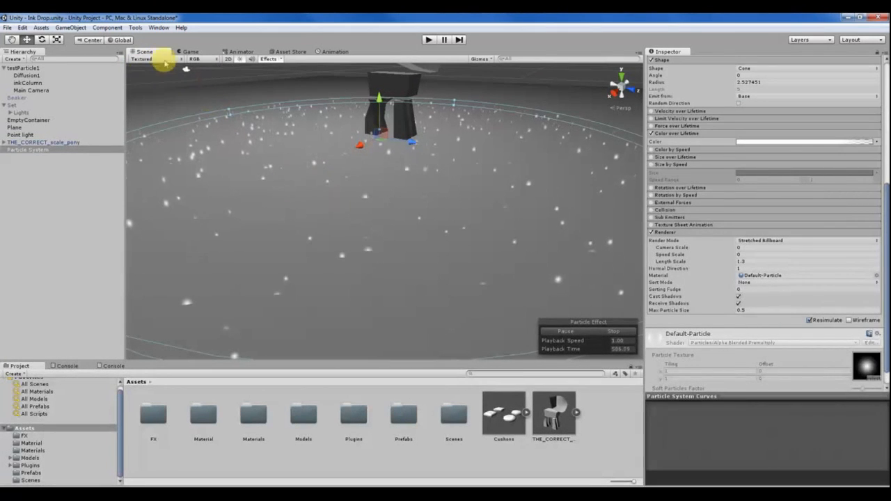
Switch the Scene view shading to Textured Wire with the particle system still selected.
{"action": "left_click", "coordinate": [152, 59]}
{"action": "left_click", "coordinate": [160, 89]}
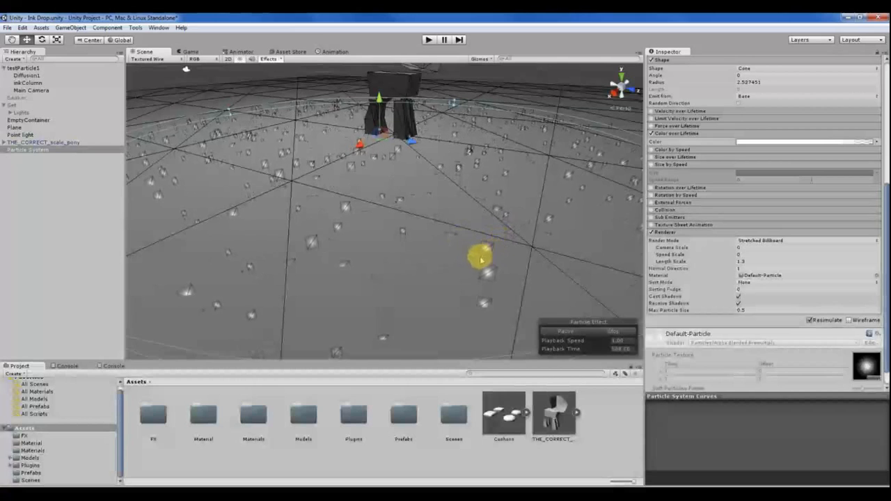
{"action": "left_click_drag", "start_coordinate": [370, 272], "coordinate": [402, 289]}
{"action": "left_click", "coordinate": [373, 259]}
{"action": "left_click", "coordinate": [341, 209]}
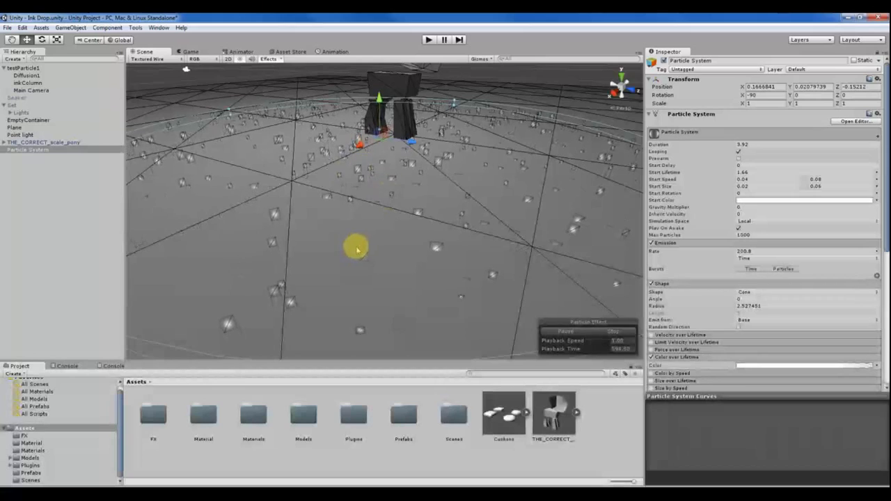
Switch the Scene view to isometric projection and examine the particle system from above and at ground level.
{"action": "left_click_drag", "start_coordinate": [356, 249], "coordinate": [388, 211], "text": "alt"}
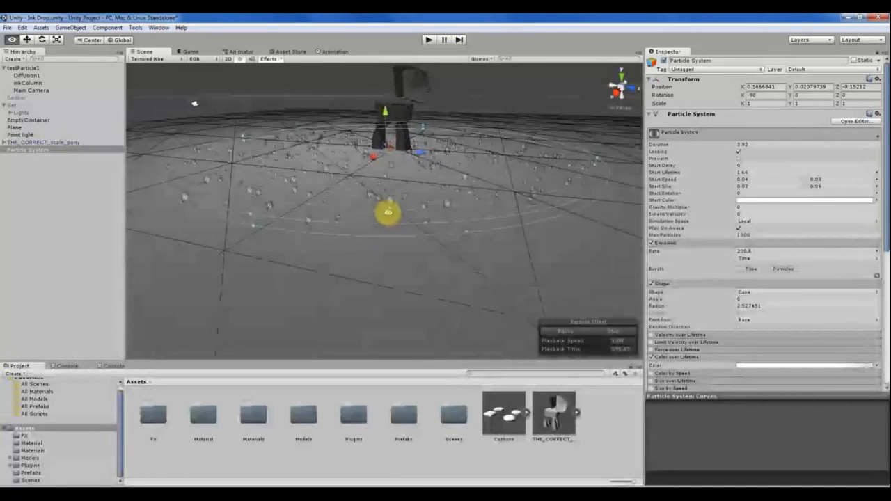
{"action": "left_click_drag", "start_coordinate": [542, 80], "coordinate": [625, 114], "text": "alt"}
{"action": "left_click", "coordinate": [624, 112]}
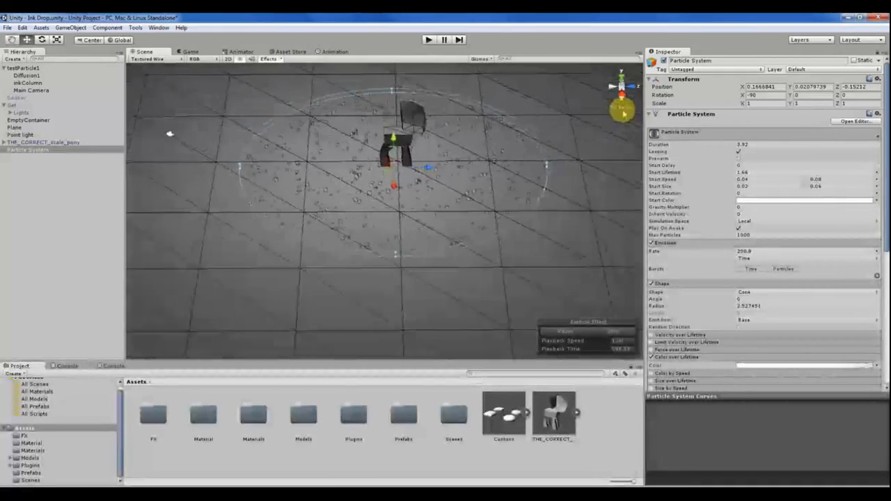
{"action": "left_click_drag", "start_coordinate": [457, 123], "coordinate": [533, 98], "text": "alt"}
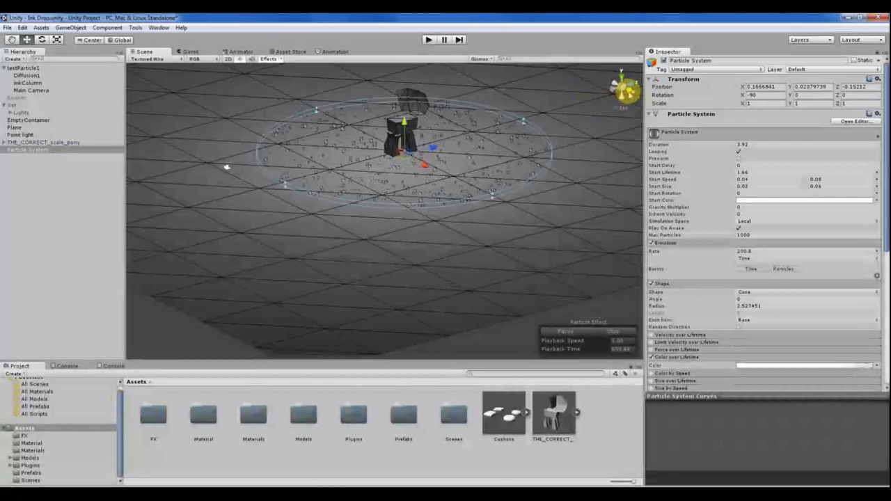
{"action": "left_click_drag", "start_coordinate": [227, 167], "coordinate": [371, 167], "text": "alt"}
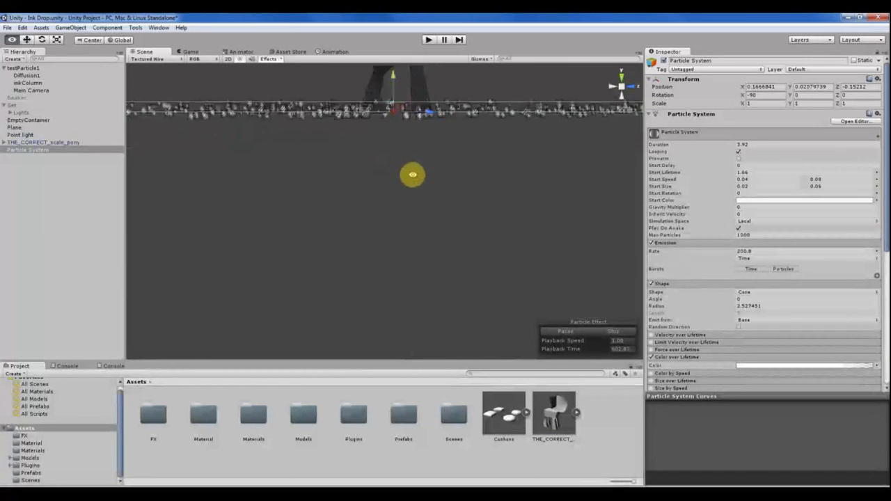
Set the Particle System's Position to 0 on X, Y and Z.
{"action": "scroll", "coordinate": [395, 182], "scroll_direction": "up", "scroll_amount": 10}
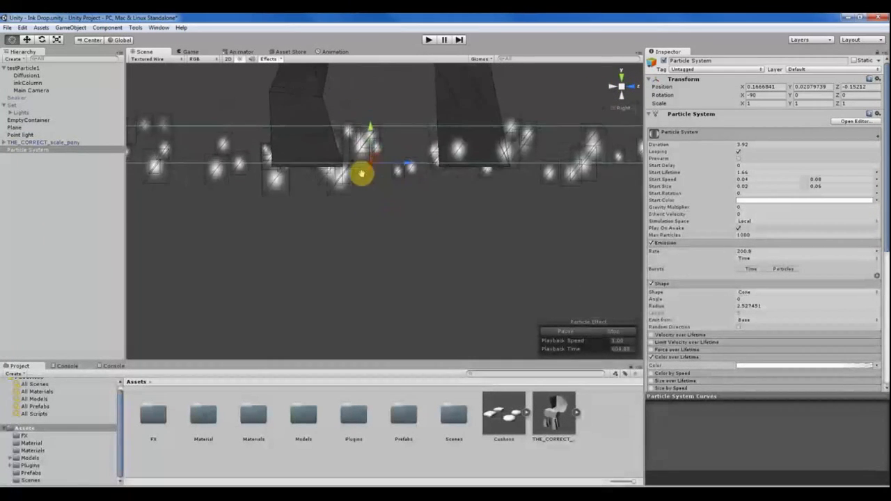
{"action": "key", "text": "shift+space"}
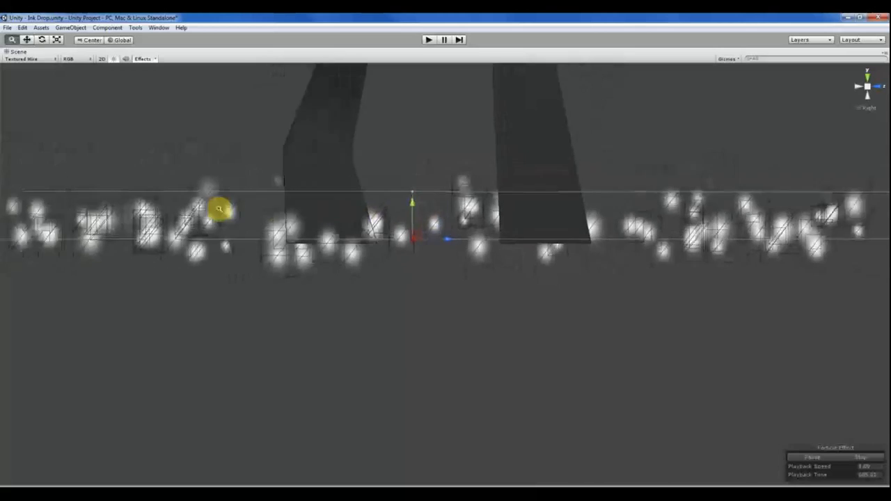
{"action": "mouse_move", "coordinate": [403, 193]}
{"action": "left_mouse_down"}
{"action": "mouse_move", "coordinate": [404, 205]}
{"action": "mouse_move", "coordinate": [402, 184]}
{"action": "left_mouse_up"}
{"action": "scroll", "coordinate": [386, 195], "scroll_direction": "down", "scroll_amount": 3, "text": "alt"}
{"action": "scroll", "coordinate": [376, 200], "scroll_direction": "down", "scroll_amount": 4}
{"action": "key", "text": "shift+space"}
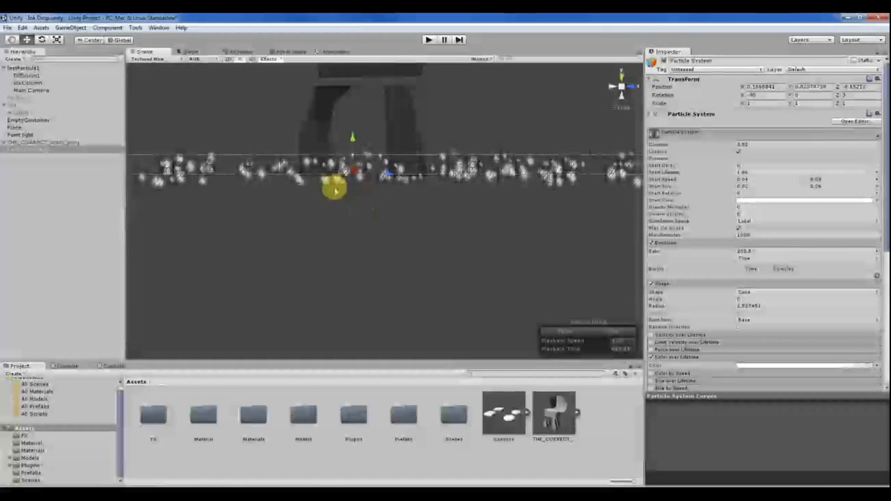
{"action": "left_click", "coordinate": [761, 87]}
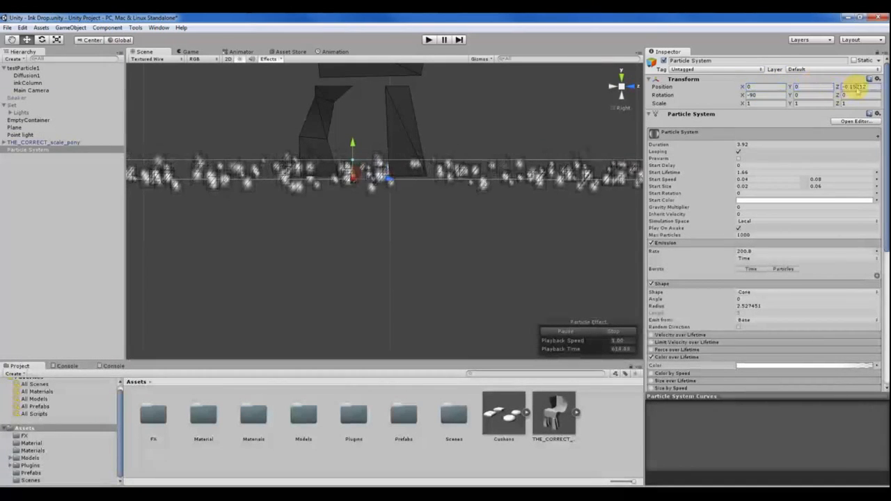
Examine the particle quads around the model's legs up close and review the Start Delay, Start Lifetime and lower module settings.
{"action": "scroll", "coordinate": [396, 186], "scroll_direction": "up", "scroll_amount": 6}
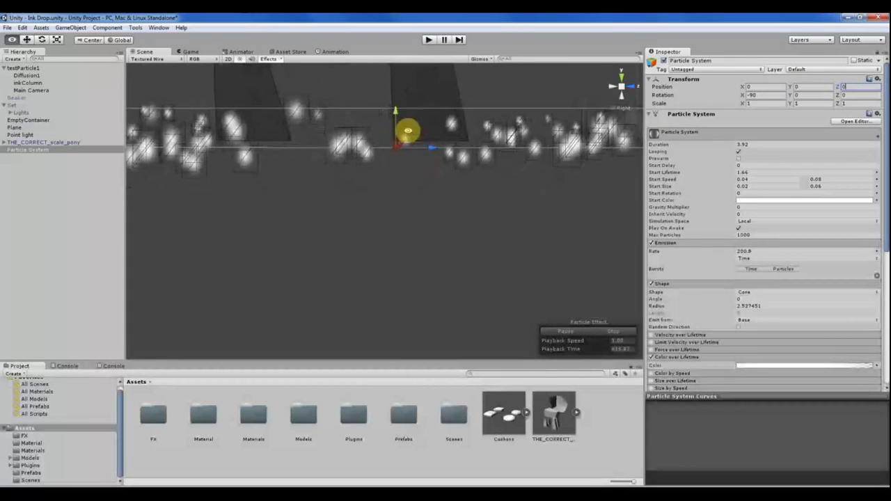
{"action": "middle_click_drag", "start_coordinate": [408, 131], "coordinate": [369, 183], "text": "alt"}
{"action": "scroll", "coordinate": [354, 205], "scroll_direction": "up", "scroll_amount": 2, "text": "alt"}
{"action": "scroll", "coordinate": [354, 205], "scroll_direction": "up", "scroll_amount": 3, "text": "alt"}
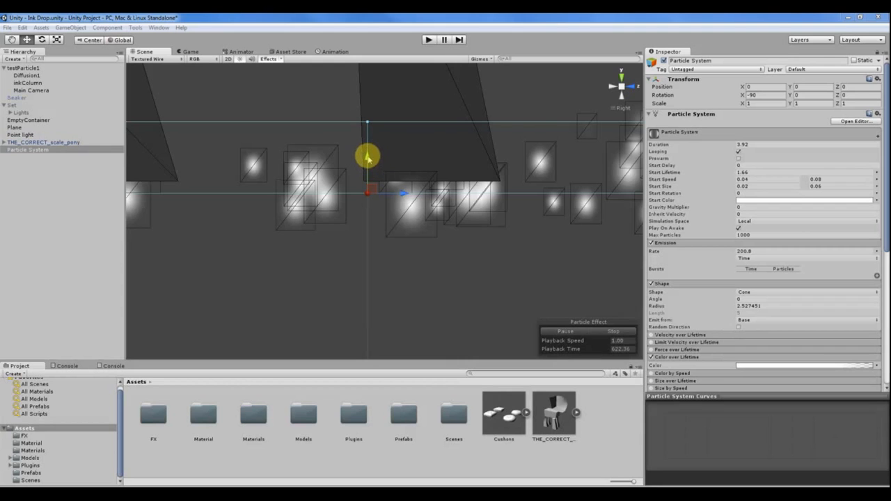
{"action": "left_click_drag", "start_coordinate": [367, 156], "coordinate": [304, 203], "text": "alt"}
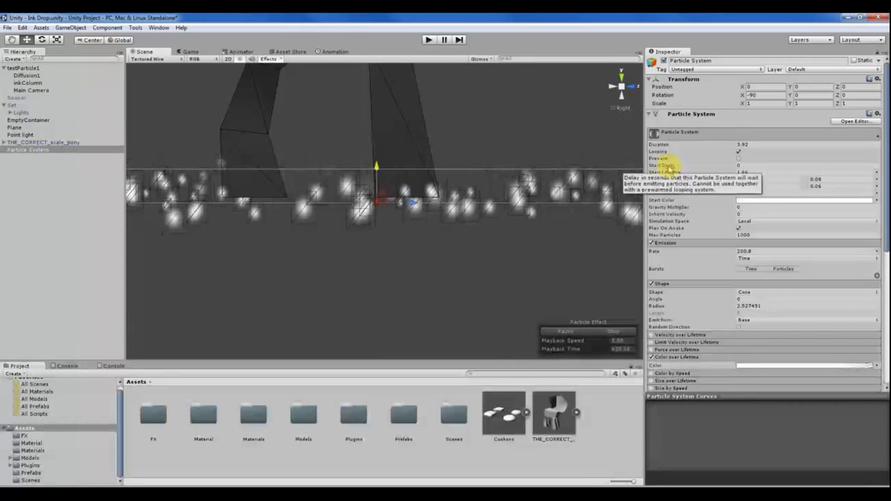
{"action": "left_click_drag", "start_coordinate": [668, 166], "coordinate": [685, 183]}
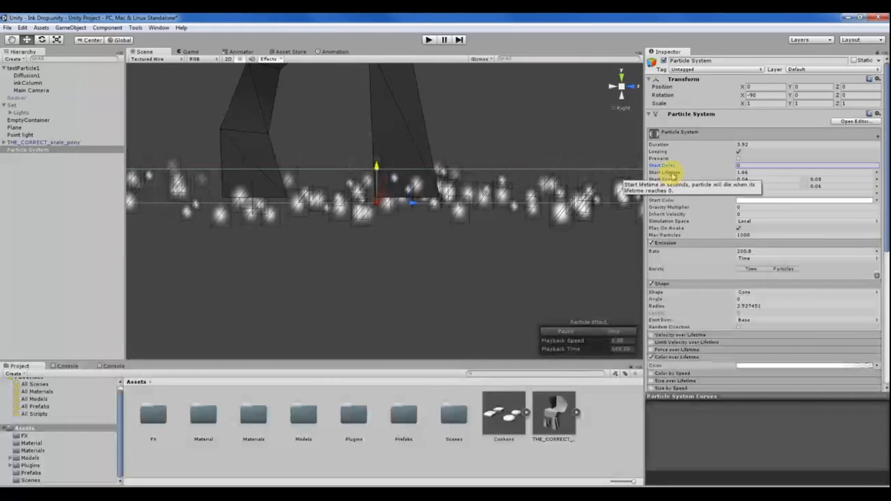
{"action": "left_click_drag", "start_coordinate": [674, 174], "coordinate": [842, 175]}
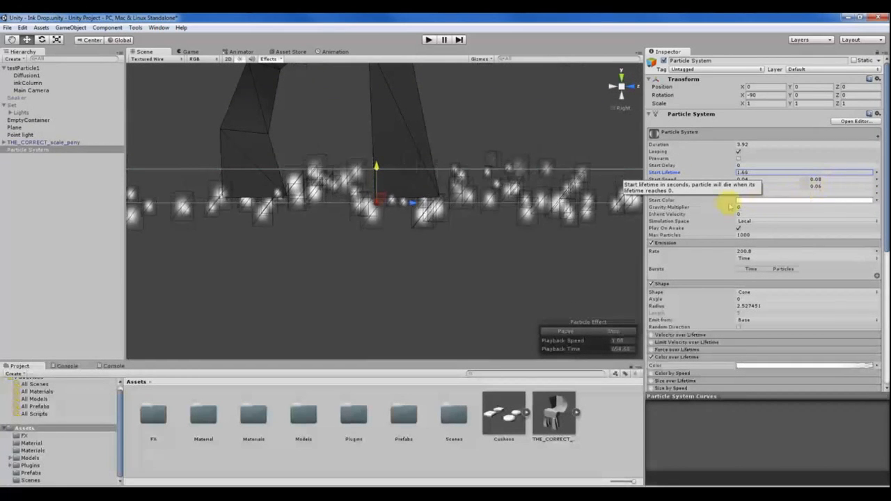
{"action": "scroll", "coordinate": [689, 300], "scroll_direction": "down", "scroll_amount": 4}
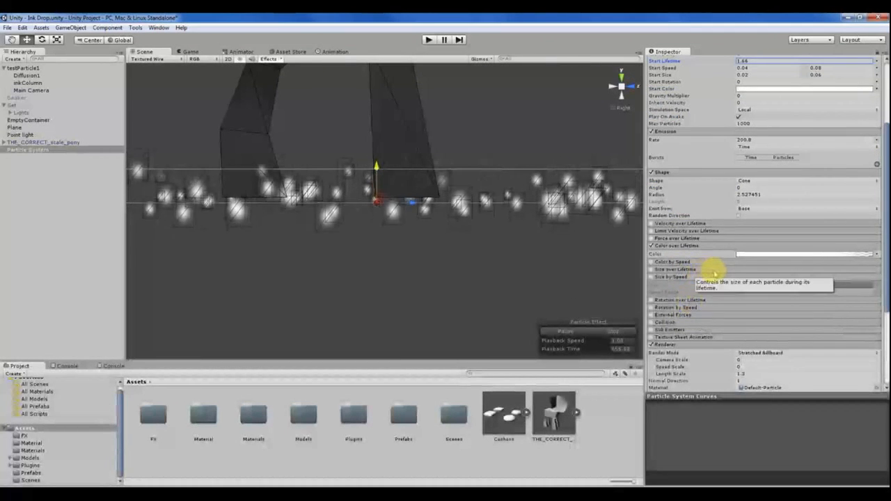
{"action": "scroll", "coordinate": [715, 274], "scroll_direction": "down", "scroll_amount": 1}
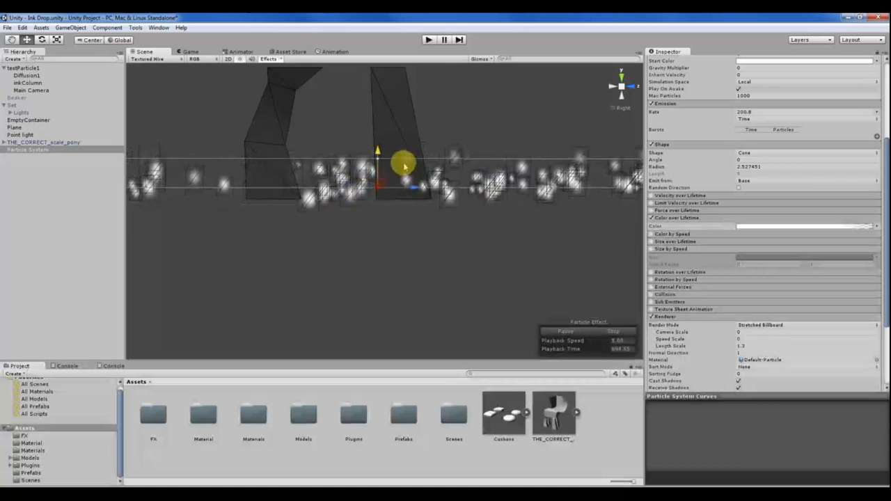
Orbit the Scene view from the side view to an elevated perspective of the particles and switch its shading to Textured.
{"action": "scroll", "coordinate": [335, 146], "scroll_direction": "down", "scroll_amount": 8}
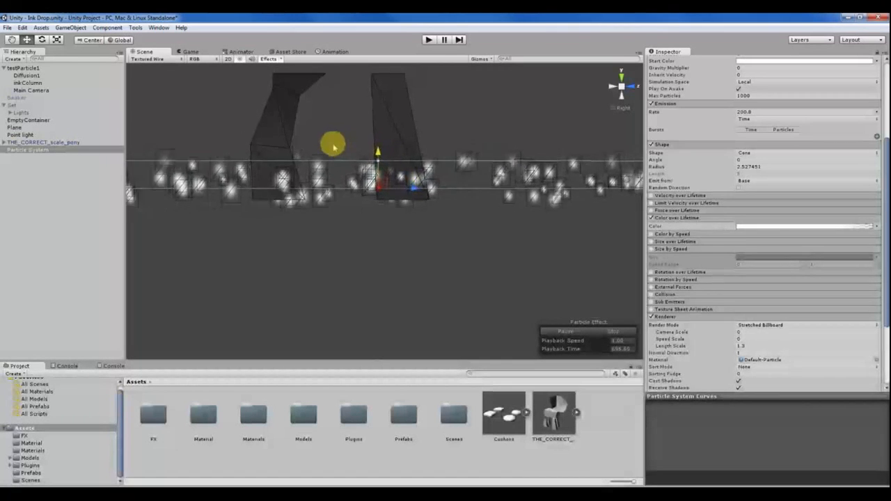
{"action": "middle_click_drag", "start_coordinate": [335, 148], "coordinate": [324, 191]}
{"action": "left_click_drag", "start_coordinate": [325, 191], "coordinate": [354, 177], "text": "alt"}
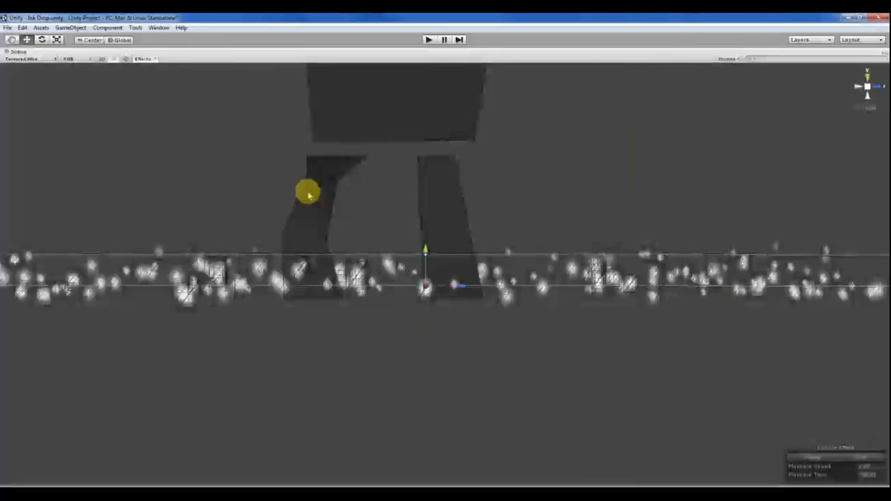
{"action": "key", "text": "shift+space"}
{"action": "left_click_drag", "start_coordinate": [785, 148], "coordinate": [313, 245], "text": "alt"}
{"action": "left_click", "coordinate": [23, 59]}
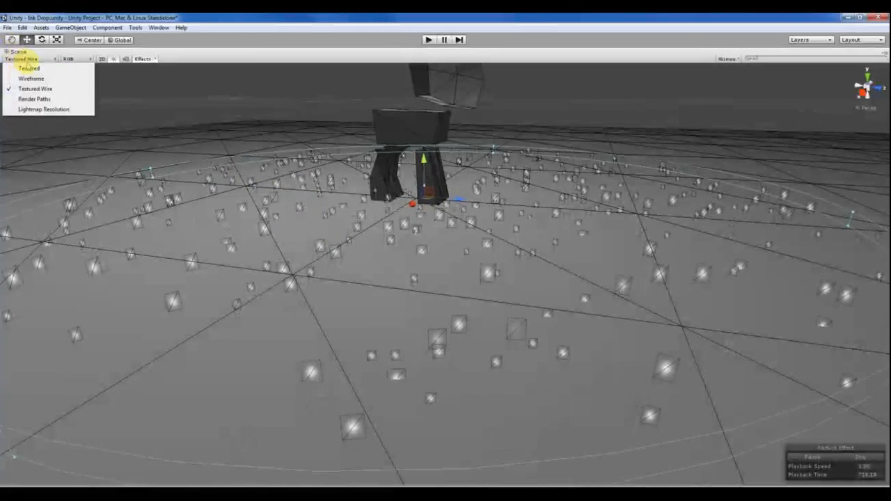
{"action": "left_click", "coordinate": [25, 69]}
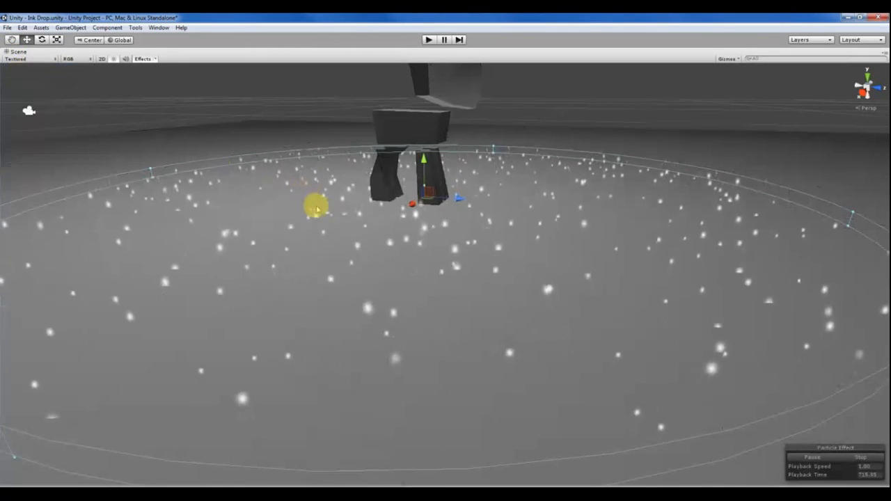
{"action": "key", "text": "shift+space"}
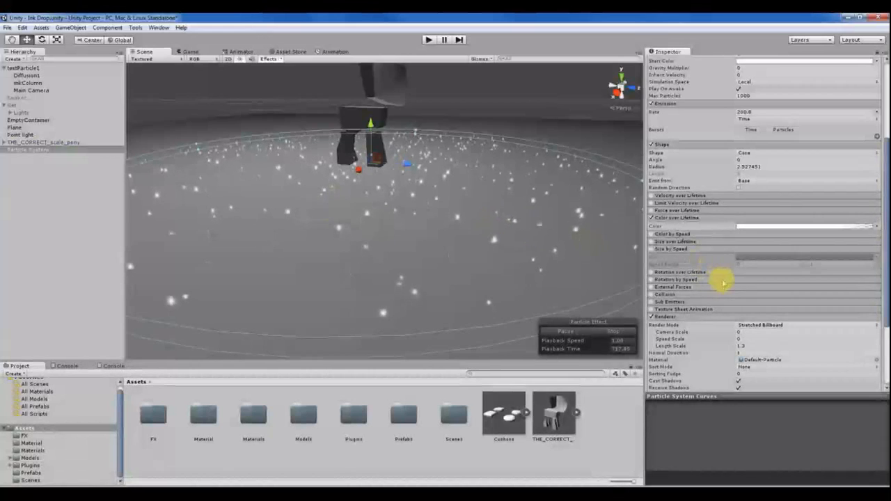
In the Color over Lifetime gradient, set the starting alpha to 0 and move the first fully opaque key to 6.9%.
{"action": "left_click", "coordinate": [741, 227]}
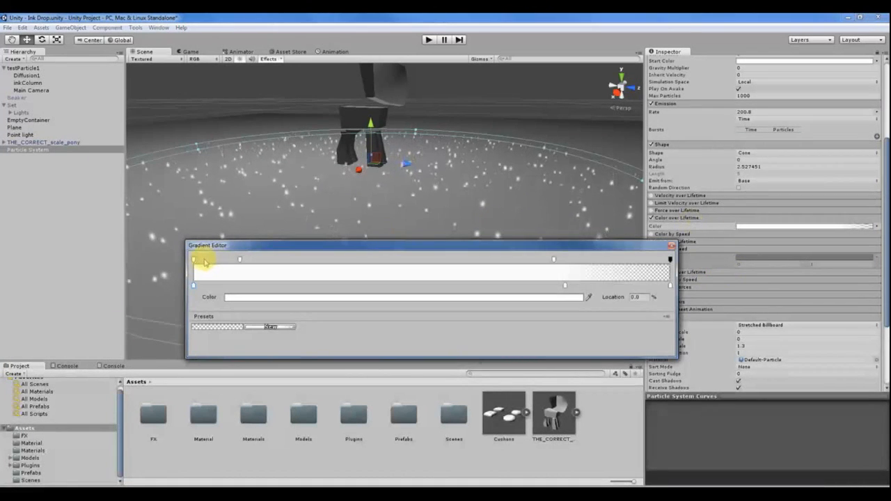
{"action": "left_click", "coordinate": [192, 260]}
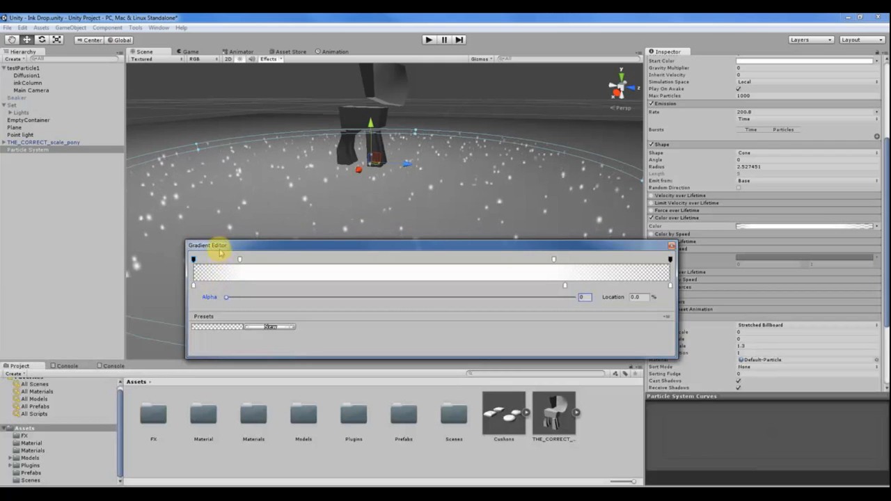
{"action": "left_click_drag", "start_coordinate": [220, 252], "coordinate": [255, 307]}
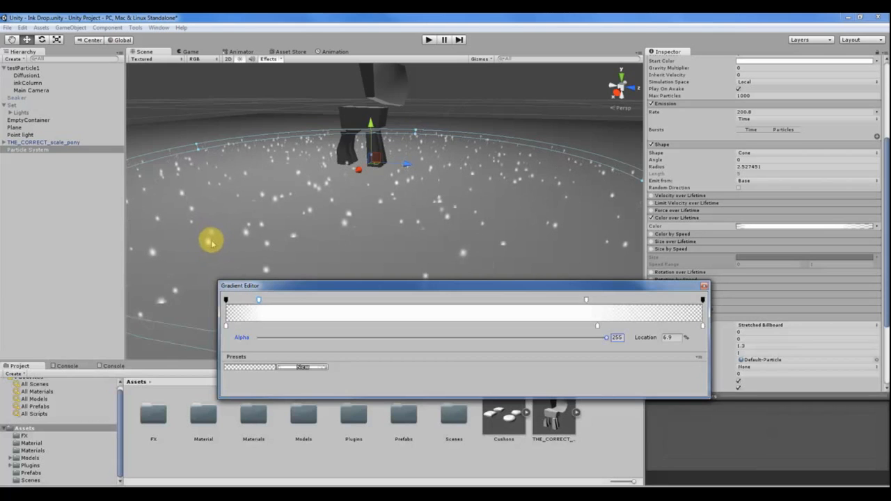
{"action": "left_click_drag", "start_coordinate": [285, 284], "coordinate": [259, 304]}
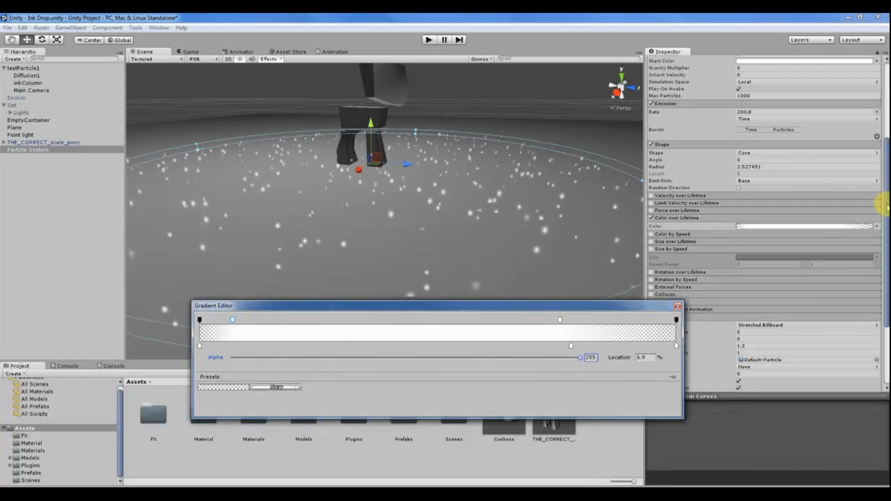
{"action": "left_click_drag", "start_coordinate": [885, 205], "coordinate": [882, 157]}
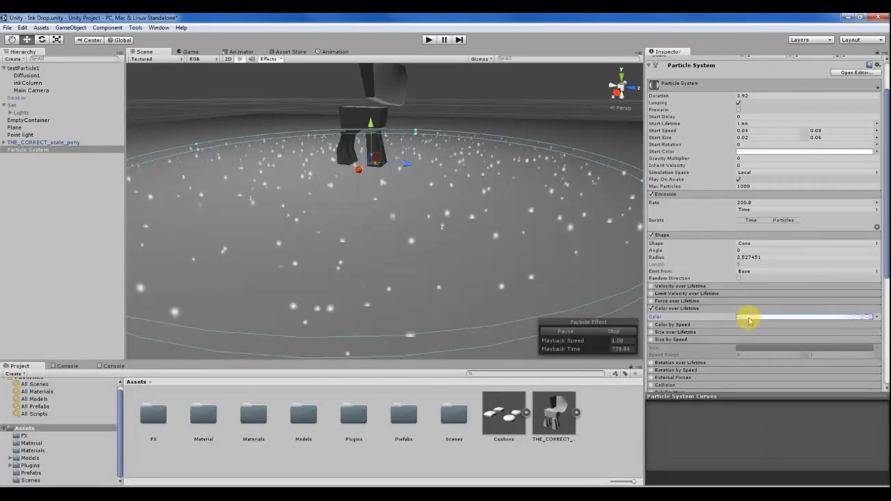
Try a semi-transparent Start Color by lowering its alpha to about 111, and restore full opacity.
{"action": "left_click", "coordinate": [747, 152]}
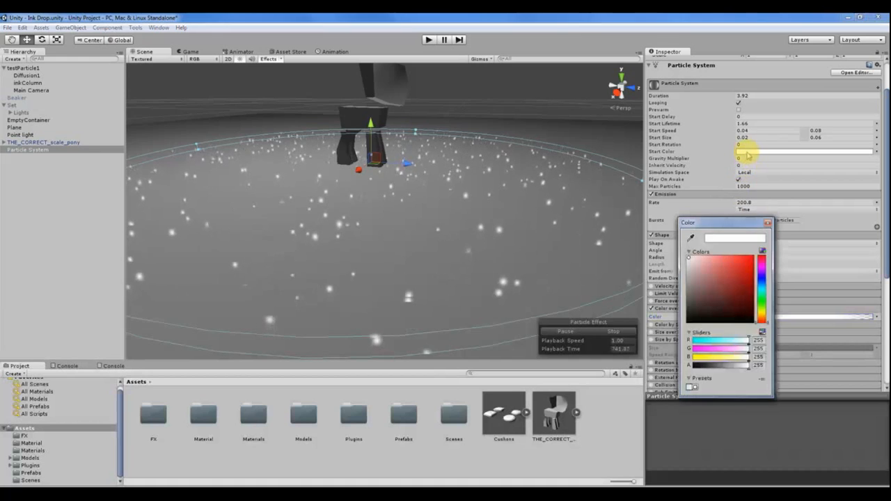
{"action": "left_click", "coordinate": [768, 222]}
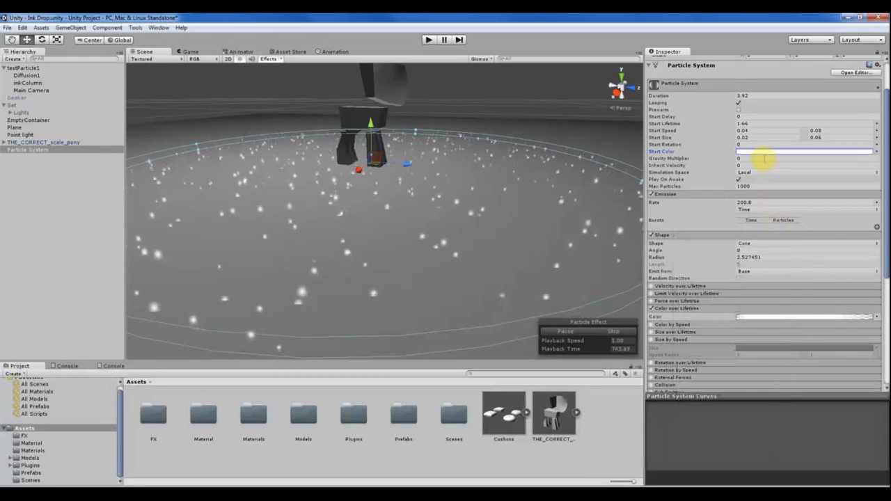
{"action": "left_click", "coordinate": [763, 152]}
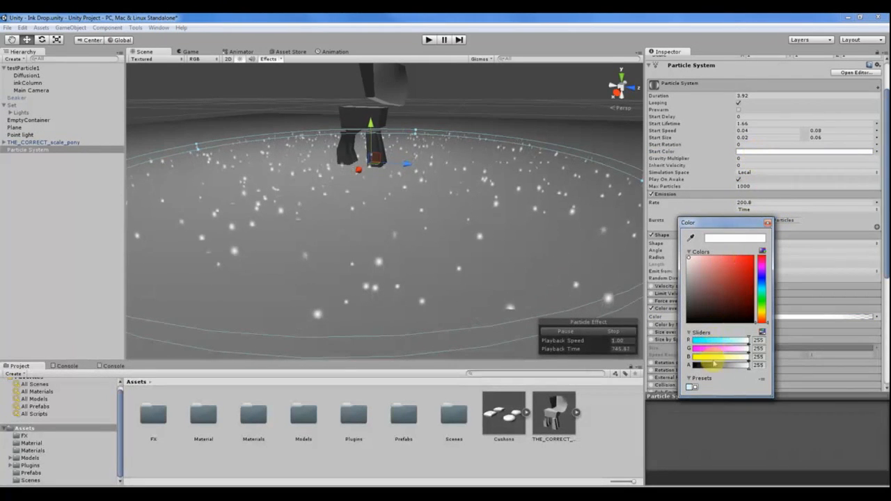
{"action": "left_click", "coordinate": [768, 223]}
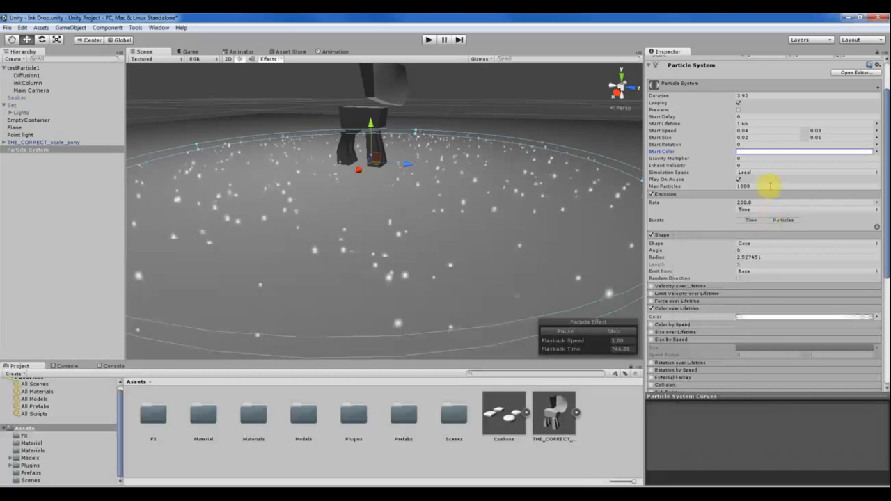
{"action": "left_click", "coordinate": [762, 151]}
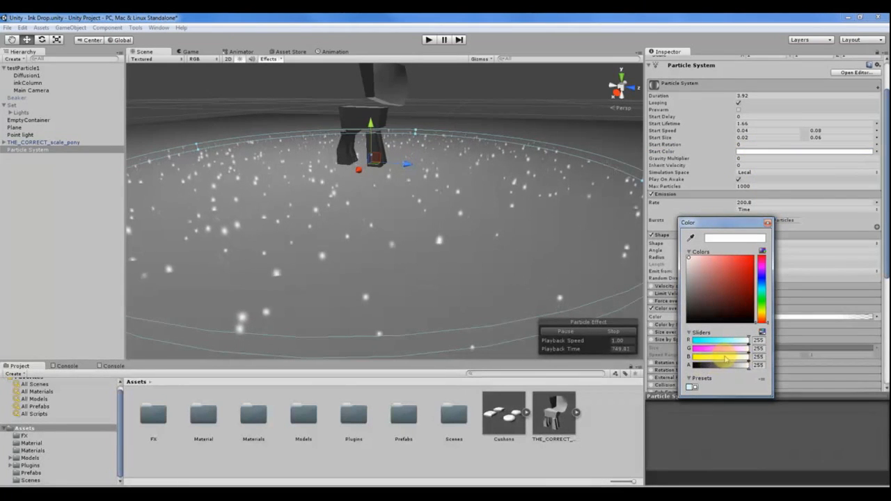
{"action": "mouse_move", "coordinate": [725, 365]}
{"action": "left_mouse_down"}
{"action": "mouse_move", "coordinate": [697, 366]}
{"action": "mouse_move", "coordinate": [758, 369]}
{"action": "mouse_move", "coordinate": [676, 369]}
{"action": "mouse_move", "coordinate": [718, 374]}
{"action": "mouse_move", "coordinate": [735, 362]}
{"action": "mouse_move", "coordinate": [705, 367]}
{"action": "mouse_move", "coordinate": [724, 371]}
{"action": "left_mouse_up"}
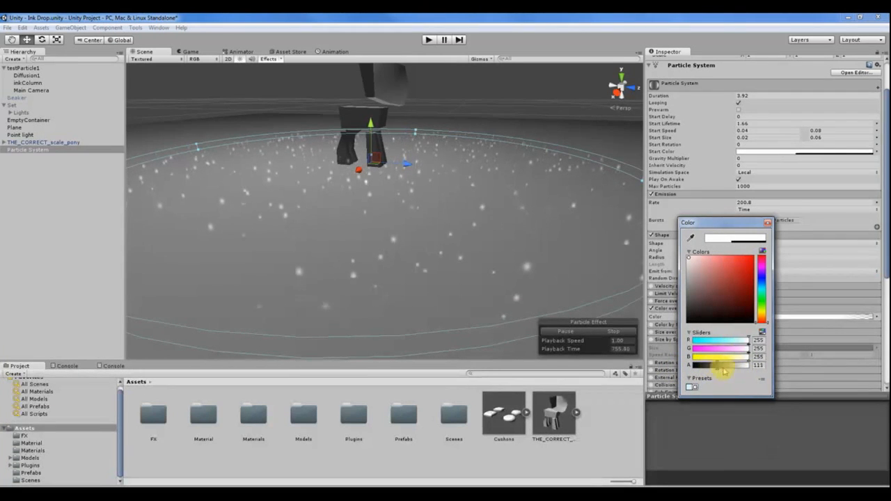
{"action": "left_click", "coordinate": [767, 223]}
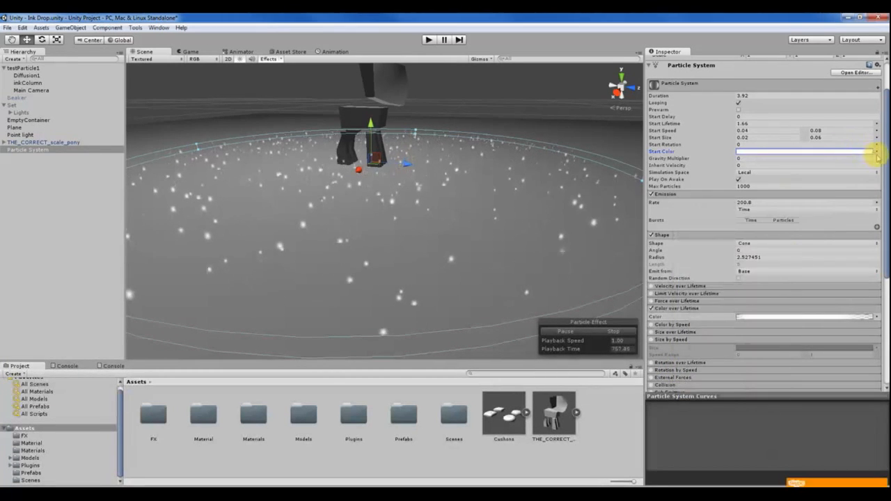
Switch Start Color to Gradient, add an opaque alpha key at 5.9% and set the alpha at 0% to 0.
{"action": "left_click", "coordinate": [877, 152]}
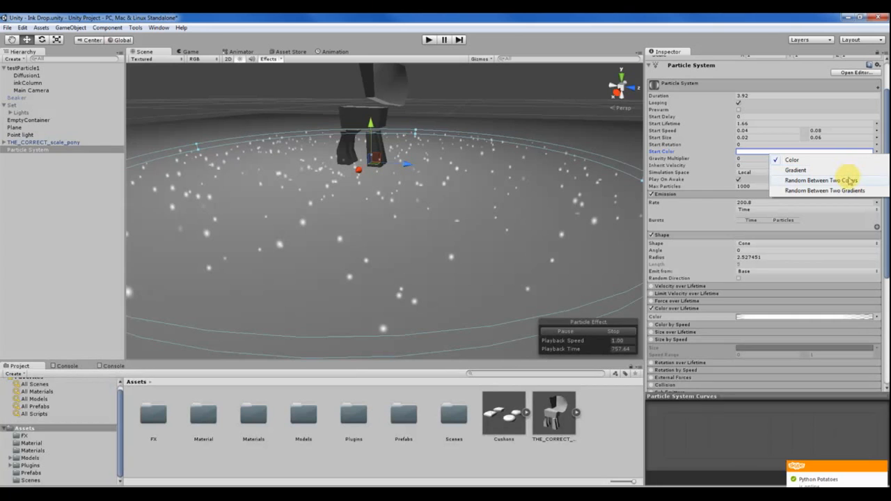
{"action": "left_click", "coordinate": [822, 171]}
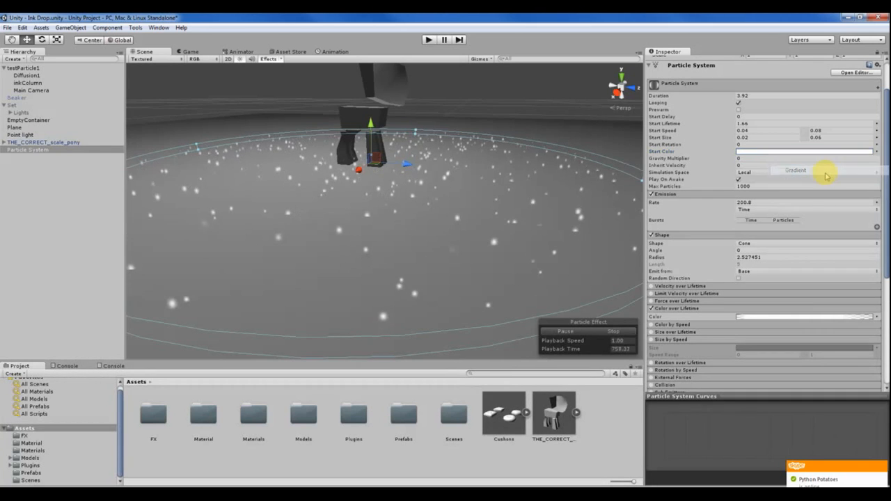
{"action": "left_click", "coordinate": [786, 152]}
{"action": "left_click_drag", "start_coordinate": [483, 306], "coordinate": [581, 268]}
{"action": "left_click", "coordinate": [324, 282]}
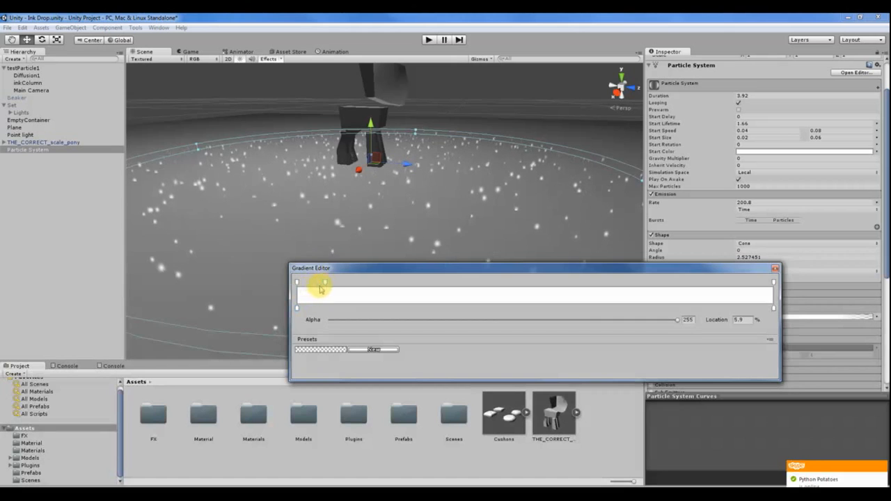
{"action": "left_click", "coordinate": [296, 282]}
{"action": "left_click_drag", "start_coordinate": [670, 319], "coordinate": [298, 332]}
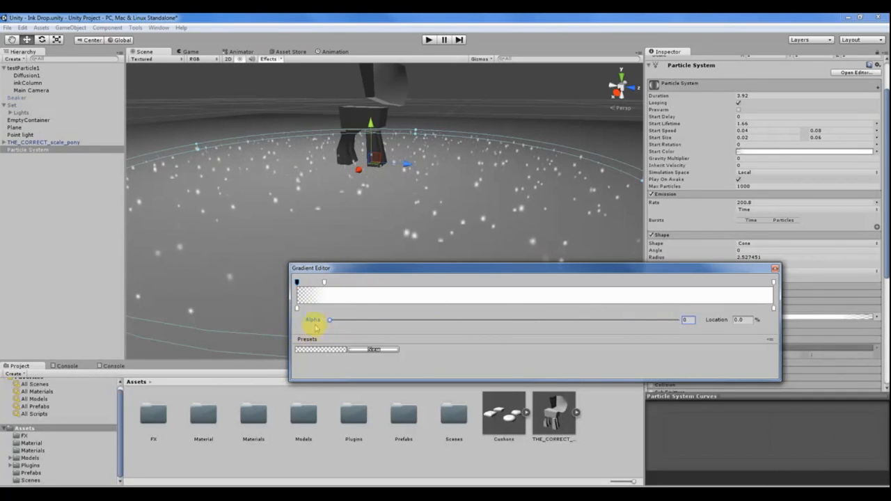
Remove the intermediate alpha key from the Start Color gradient so it fades in across its full length, and reopen the gradient.
{"action": "left_click_drag", "start_coordinate": [324, 282], "coordinate": [672, 282]}
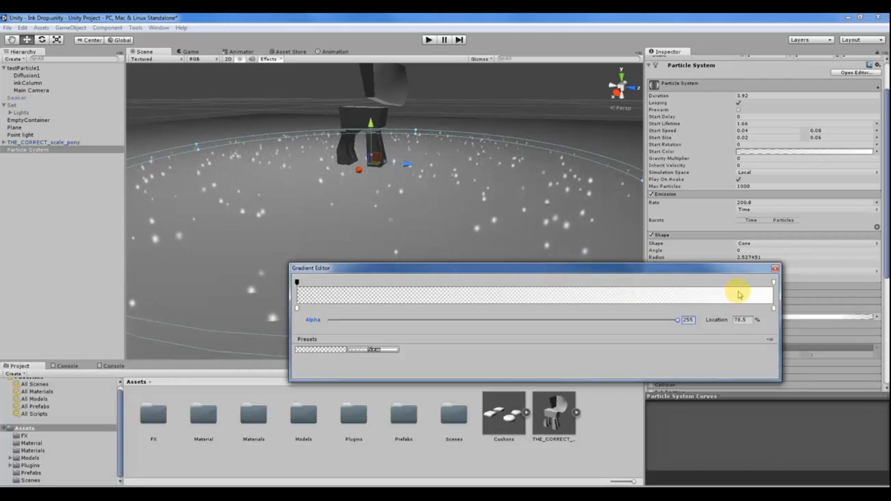
{"action": "mouse_move", "coordinate": [736, 292]}
{"action": "left_mouse_down"}
{"action": "mouse_move", "coordinate": [303, 292]}
{"action": "mouse_move", "coordinate": [725, 291]}
{"action": "left_mouse_up"}
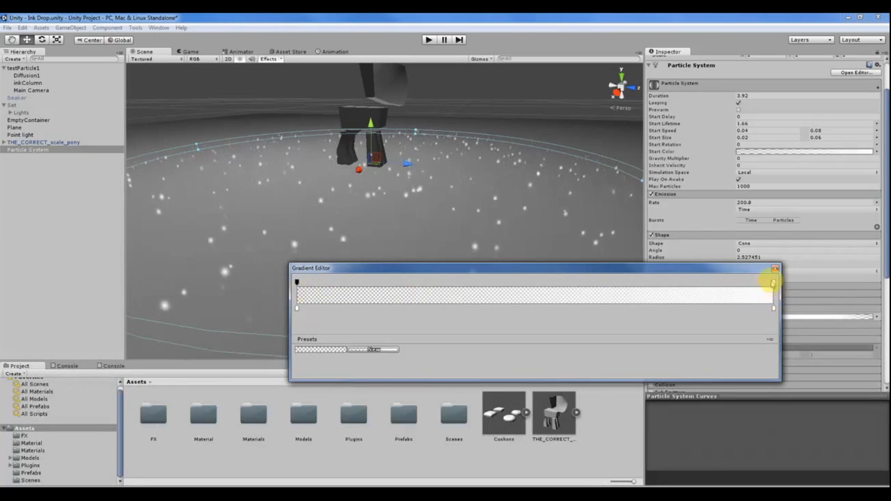
{"action": "left_click", "coordinate": [775, 268]}
{"action": "left_click", "coordinate": [814, 151]}
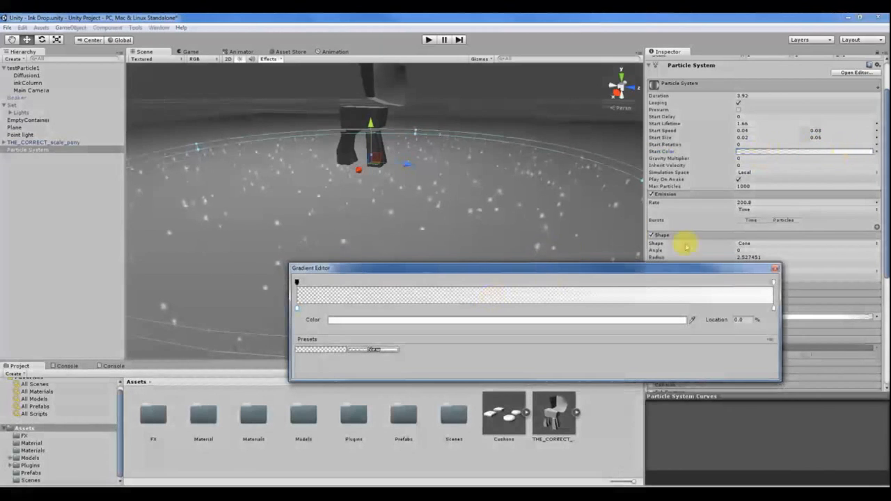
Switch the particle system's Start Color back from Gradient to a single Color.
{"action": "left_click", "coordinate": [775, 270]}
{"action": "left_click", "coordinate": [877, 152]}
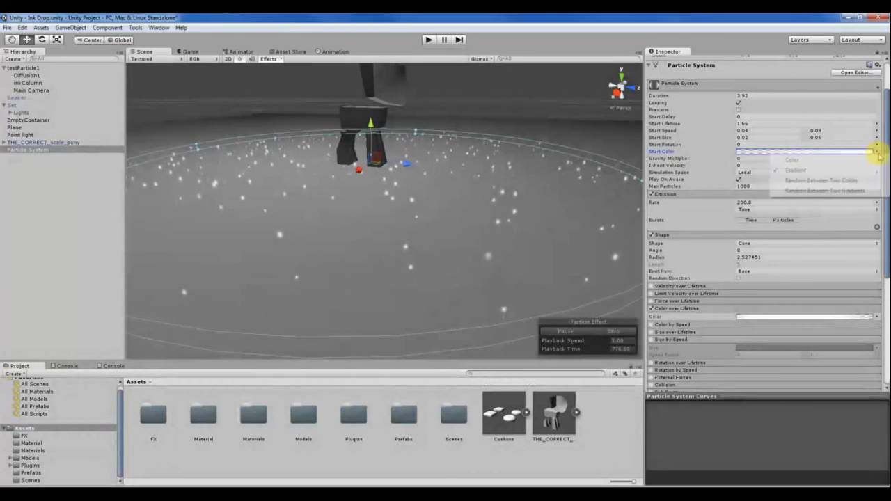
{"action": "left_click", "coordinate": [836, 163]}
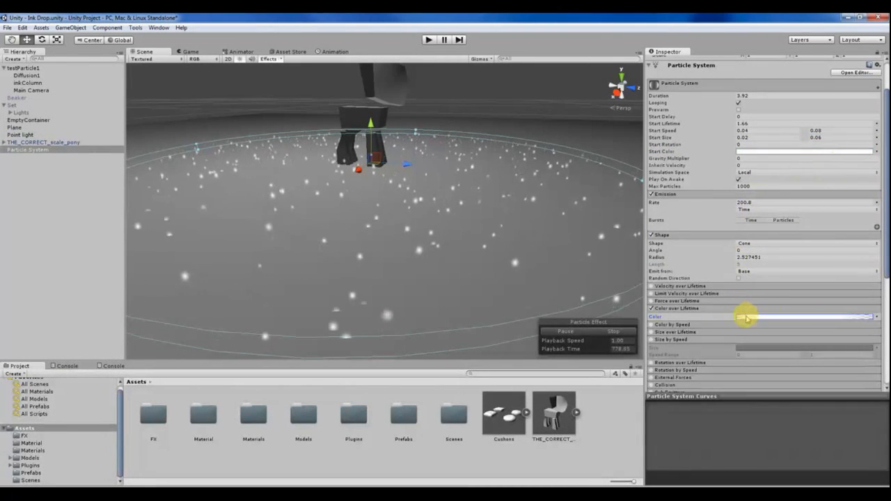
In the Color over Lifetime gradient, move the first opaque alpha key to 25.7%, add an alpha 13 key at 14.1% and an opaque key at about 30%.
{"action": "left_click", "coordinate": [742, 317]}
{"action": "left_click_drag", "start_coordinate": [333, 282], "coordinate": [419, 284]}
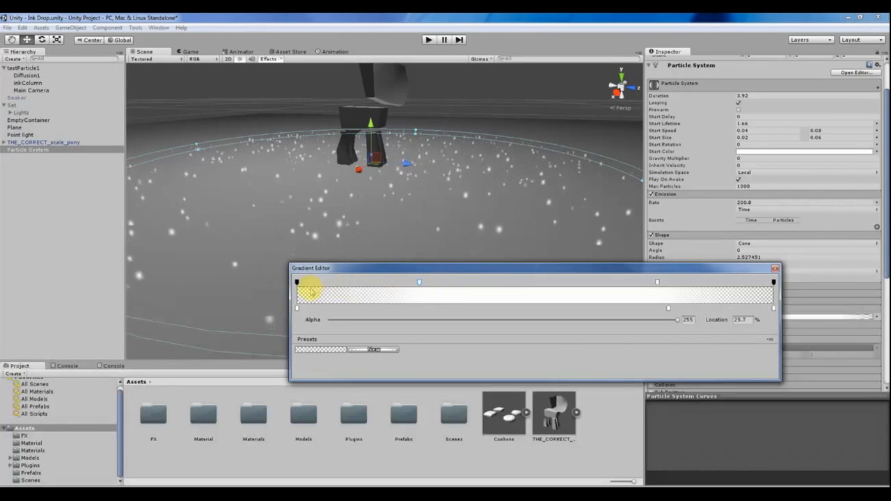
{"action": "left_click_drag", "start_coordinate": [311, 287], "coordinate": [365, 285]}
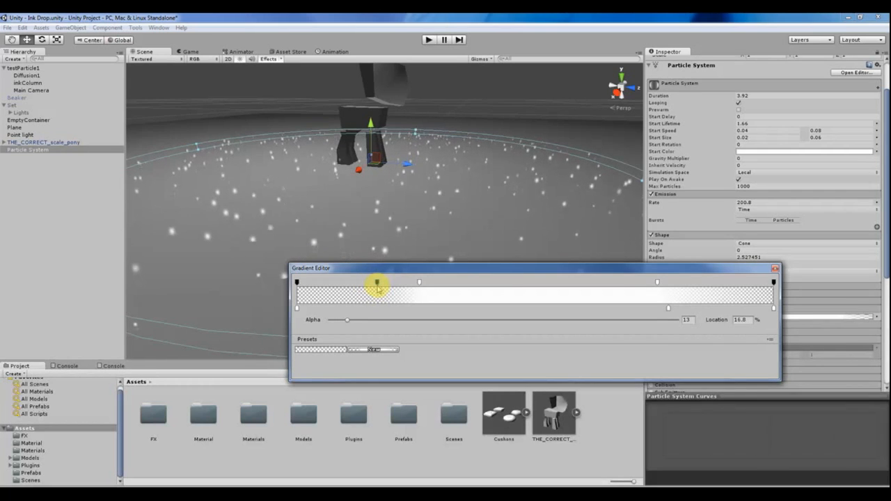
{"action": "left_click_drag", "start_coordinate": [376, 286], "coordinate": [364, 285]}
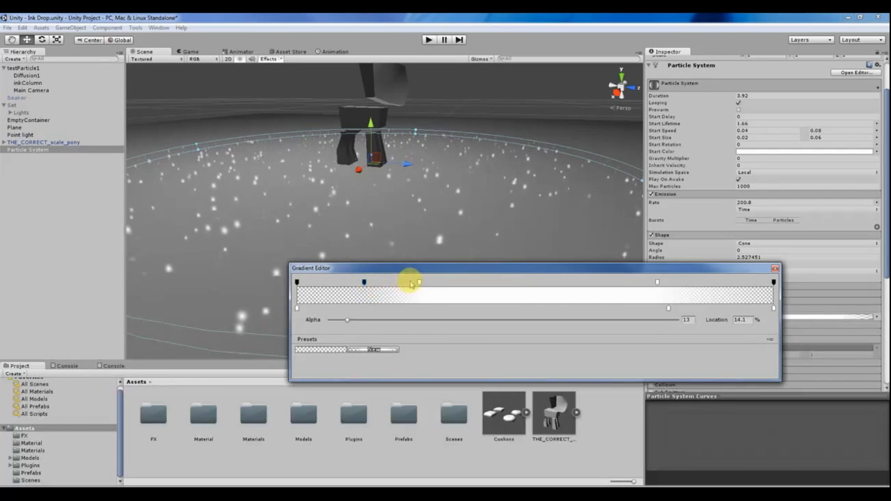
{"action": "left_click_drag", "start_coordinate": [420, 283], "coordinate": [403, 353]}
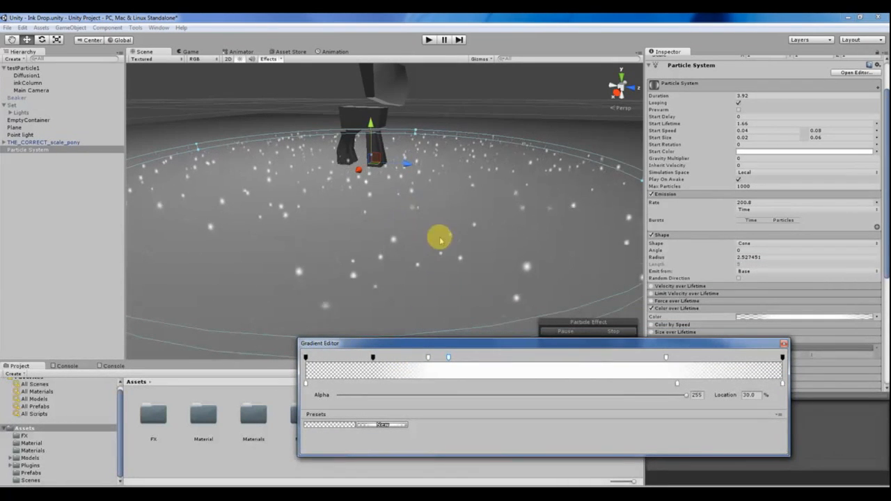
Examine the particles' fade-in near the ground up close in the orthographic right-side view.
{"action": "left_click", "coordinate": [619, 110]}
{"action": "left_click_drag", "start_coordinate": [299, 159], "coordinate": [488, 174], "text": "alt"}
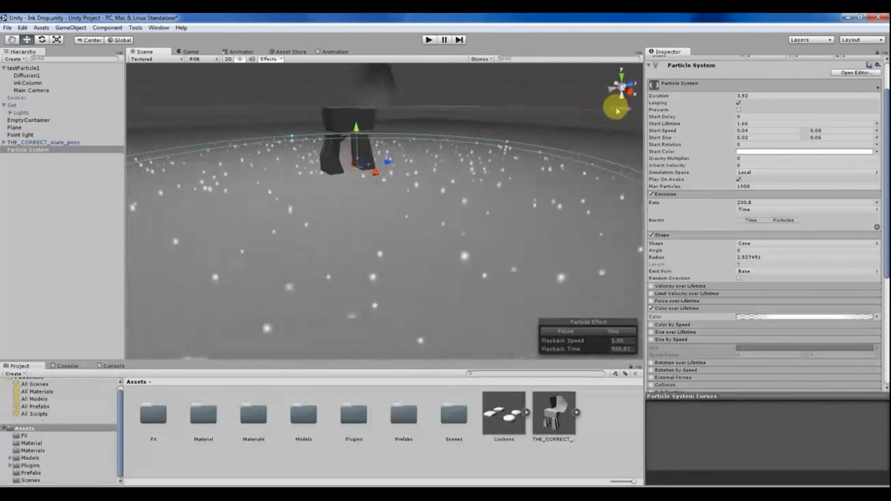
{"action": "left_click", "coordinate": [620, 111]}
{"action": "left_click", "coordinate": [629, 91]}
{"action": "right_click_drag", "start_coordinate": [225, 213], "coordinate": [792, 179], "text": "alt"}
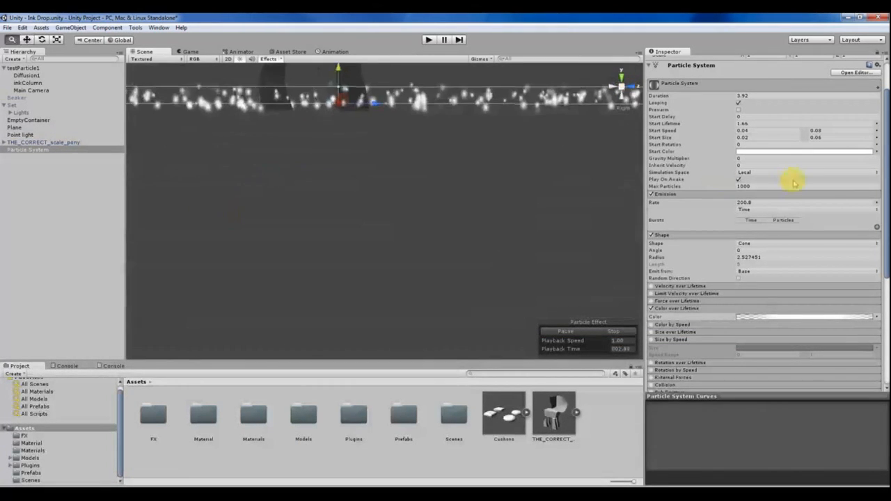
{"action": "middle_click_drag", "start_coordinate": [361, 160], "coordinate": [364, 274]}
{"action": "scroll", "coordinate": [343, 255], "scroll_direction": "up", "scroll_amount": 15, "text": "alt"}
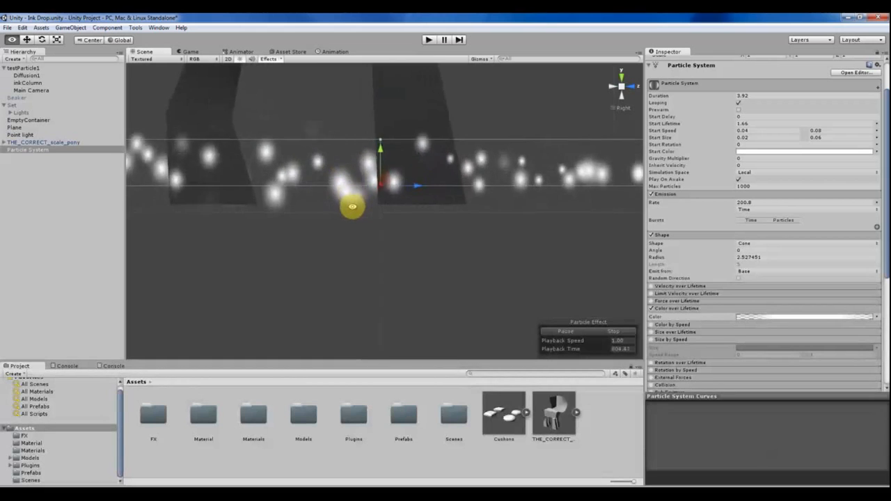
{"action": "middle_click_drag", "start_coordinate": [352, 204], "coordinate": [323, 197], "text": "alt"}
{"action": "scroll", "coordinate": [324, 197], "scroll_direction": "up", "scroll_amount": 3, "text": "alt"}
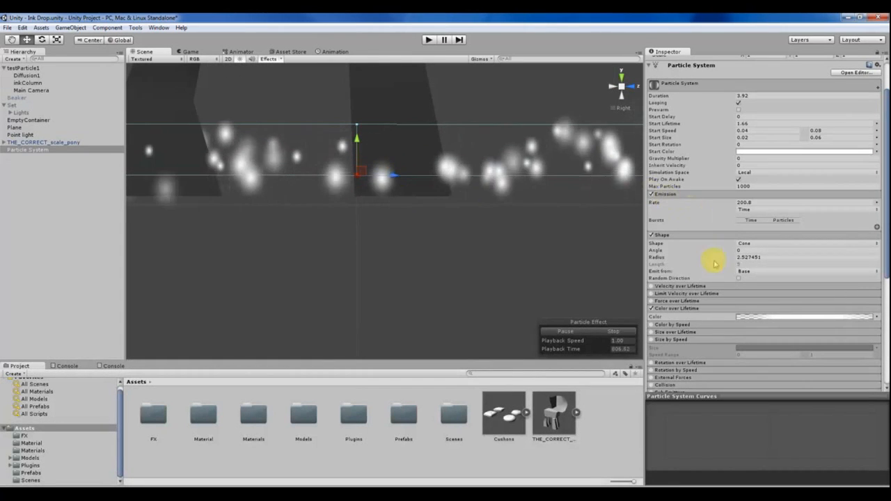
Reopen the Color over Lifetime gradient and compare its alpha keys with the particles in the side view.
{"action": "left_click", "coordinate": [743, 320]}
{"action": "left_click_drag", "start_coordinate": [428, 334], "coordinate": [371, 292]}
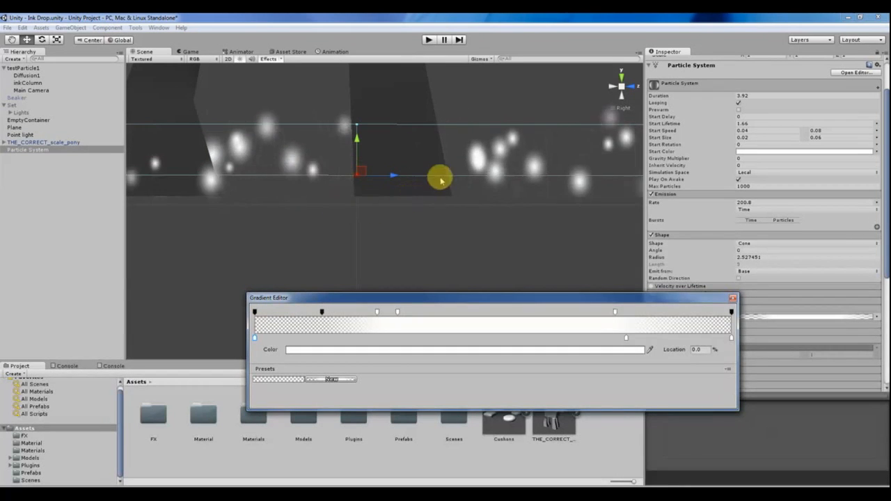
{"action": "scroll", "coordinate": [463, 121], "scroll_direction": "down", "scroll_amount": 7}
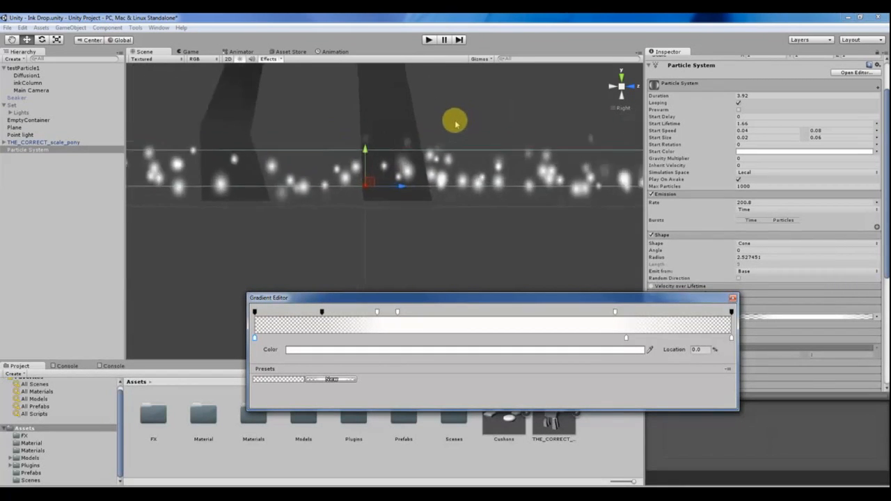
{"action": "scroll", "coordinate": [445, 125], "scroll_direction": "up", "scroll_amount": 3}
{"action": "scroll", "coordinate": [743, 139], "scroll_direction": "up", "scroll_amount": 2}
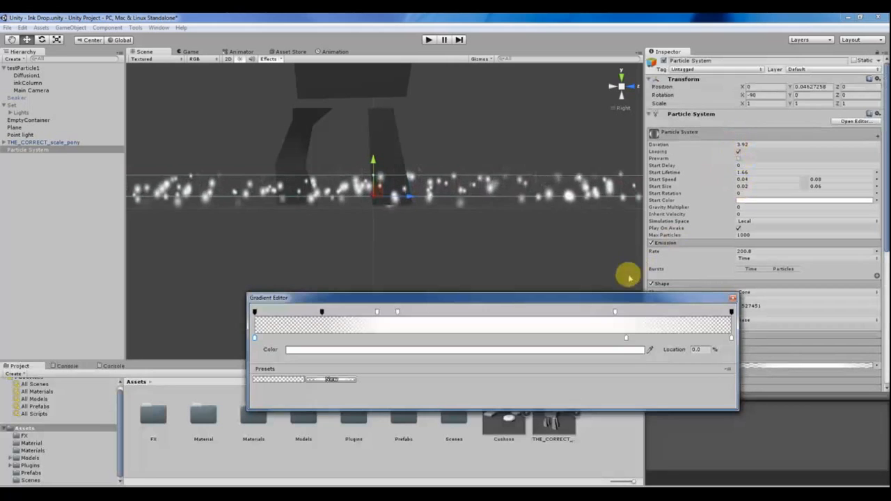
{"action": "left_click_drag", "start_coordinate": [615, 301], "coordinate": [615, 343]}
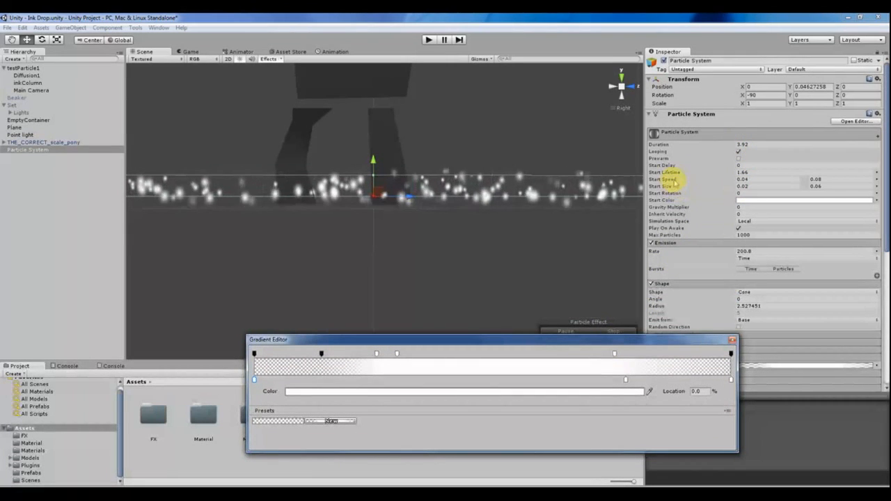
Set the particle system's Start Lifetime to 2.5 and review the whole emission ring in perspective.
{"action": "left_click", "coordinate": [667, 171]}
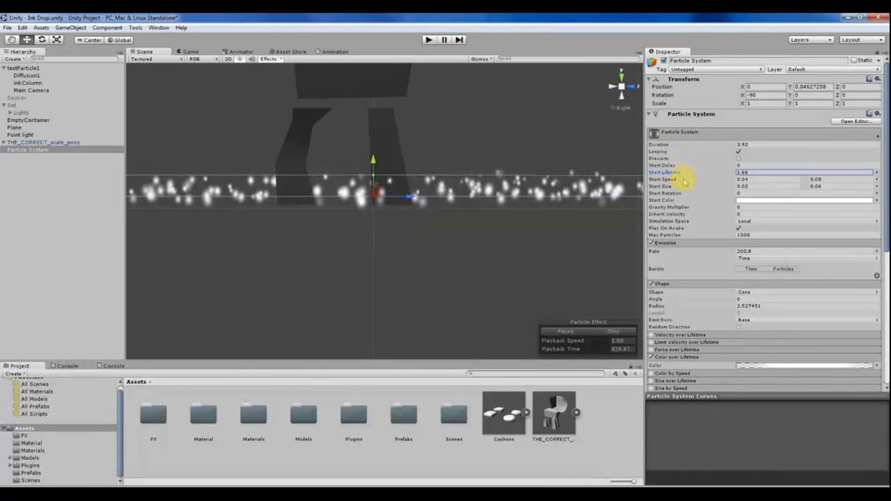
{"action": "double_click", "coordinate": [755, 171]}
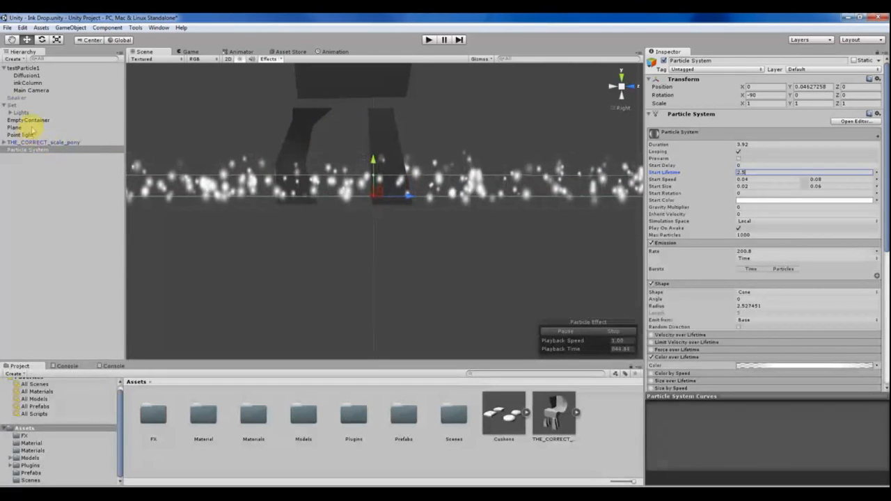
{"action": "left_click_drag", "start_coordinate": [346, 176], "coordinate": [408, 179], "text": "alt"}
{"action": "left_click_drag", "start_coordinate": [629, 107], "coordinate": [367, 237], "text": "alt"}
{"action": "key", "text": "shift+space"}
{"action": "left_click_drag", "start_coordinate": [304, 101], "coordinate": [344, 167], "text": "alt"}
{"action": "key", "text": "shift+space"}
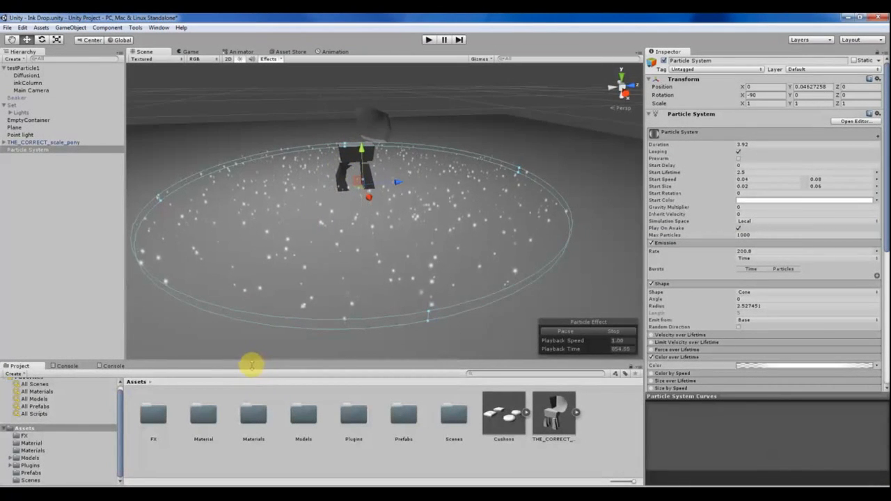
{"action": "scroll", "coordinate": [258, 247], "scroll_direction": "down", "scroll_amount": 2}
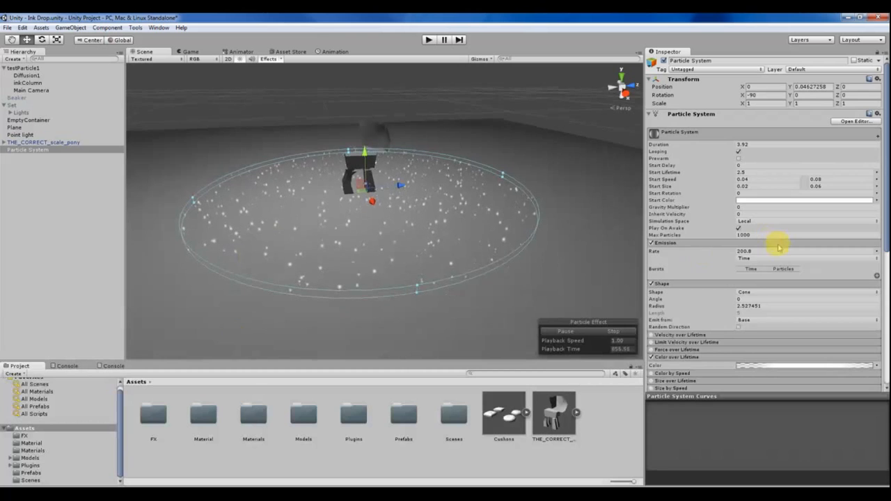
{"action": "scroll", "coordinate": [775, 245], "scroll_direction": "down", "scroll_amount": 10}
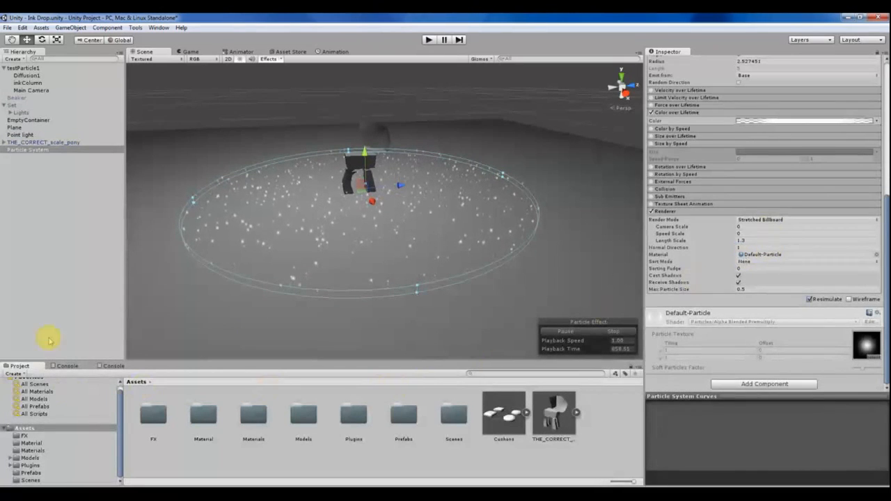
Switch to the file browser, open MagicRing1Alpha 1.png in IrfanView and move the viewer window aside.
{"action": "left_click", "coordinate": [50, 495]}
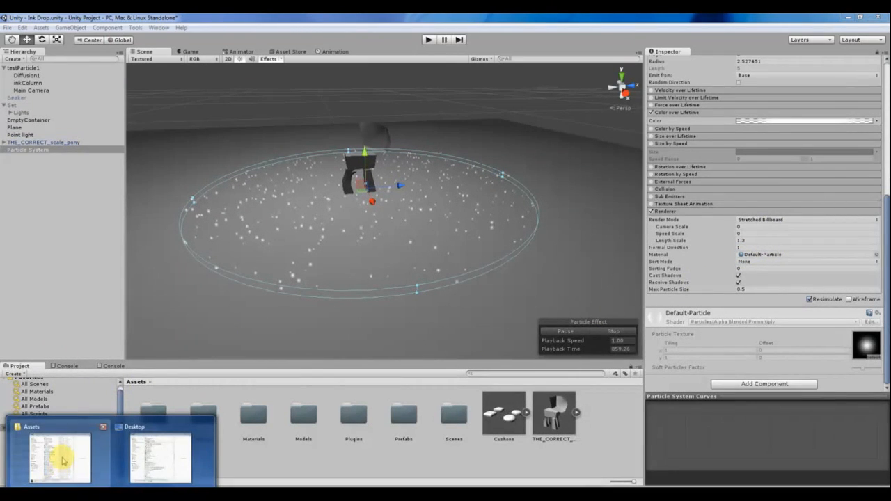
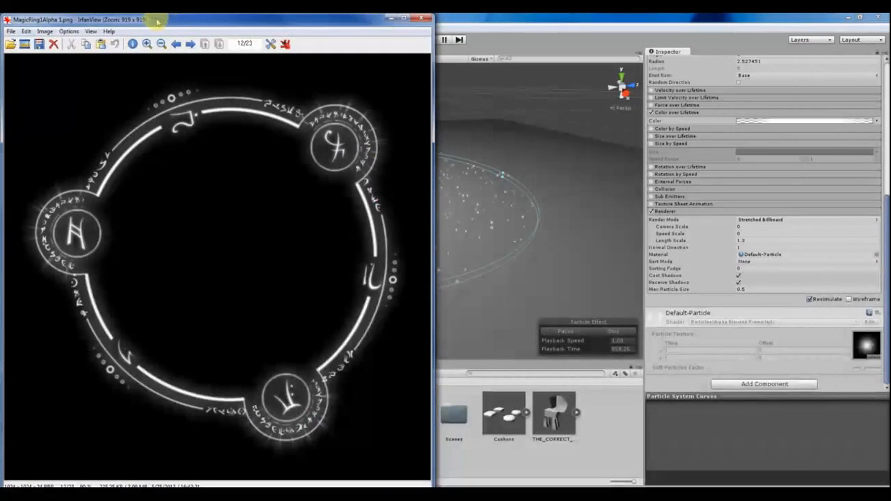
{"action": "left_click_drag", "start_coordinate": [171, 25], "coordinate": [300, 62]}
{"action": "left_click_drag", "start_coordinate": [445, 62], "coordinate": [709, 52]}
{"action": "left_click_drag", "start_coordinate": [503, 50], "coordinate": [499, 55]}
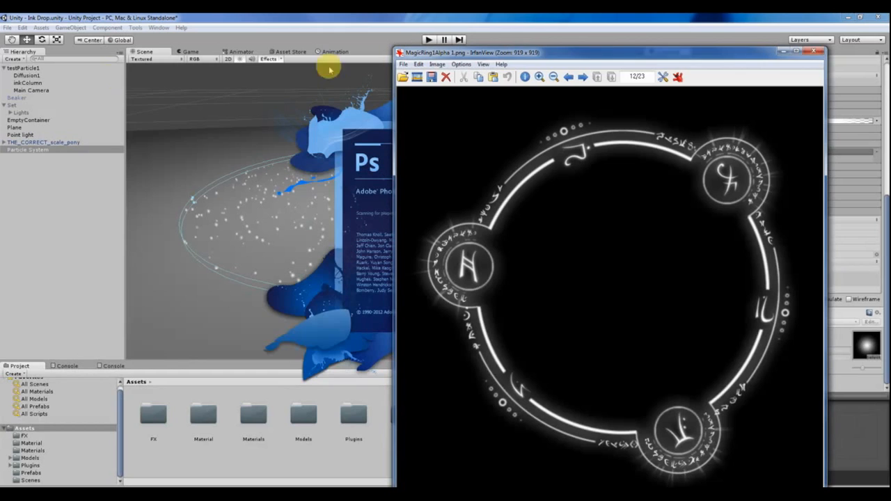
{"action": "left_click_drag", "start_coordinate": [428, 49], "coordinate": [509, 49]}
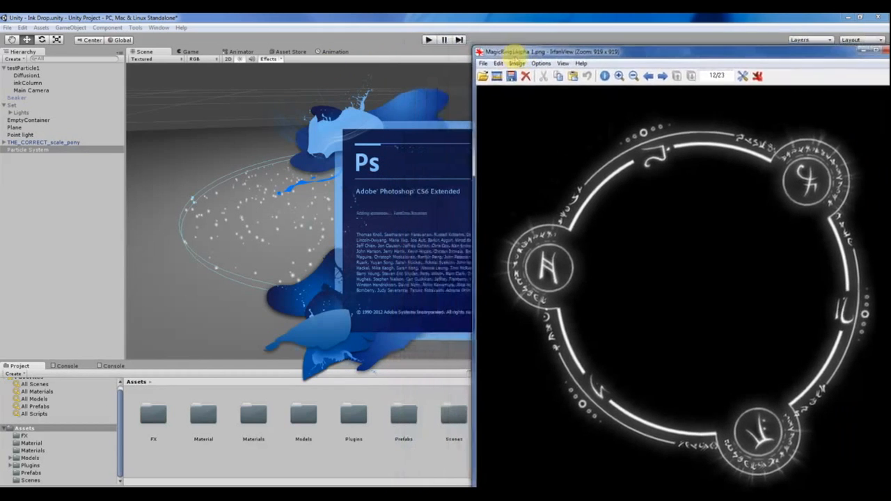
Return to Unity and import MagicRing1Alpha 1.png into the project's Assets folder.
{"action": "left_click", "coordinate": [220, 136]}
{"action": "left_click", "coordinate": [298, 128]}
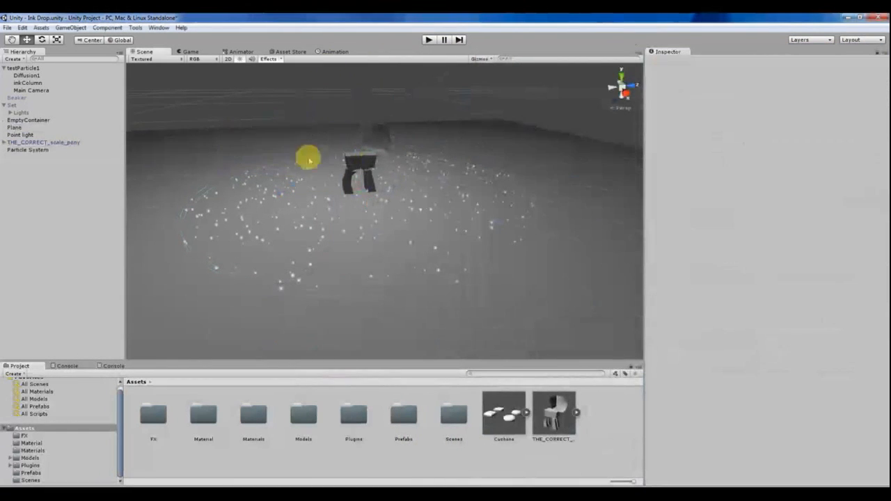
{"action": "left_click", "coordinate": [313, 188]}
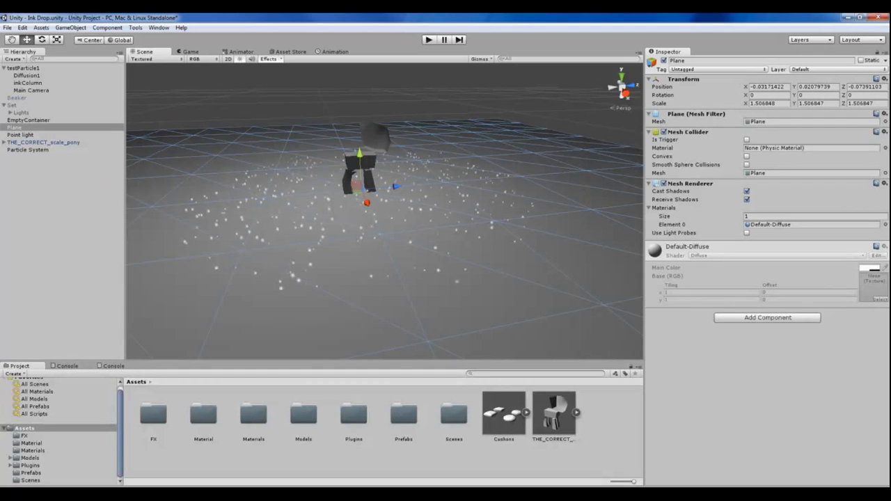
{"action": "left_click_drag", "start_coordinate": [103, 282], "coordinate": [517, 452]}
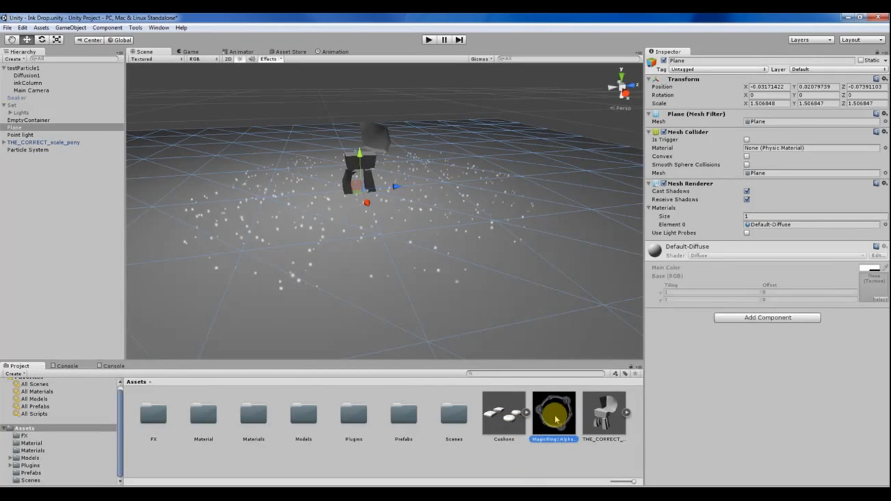
Open the imported MagicRing1Alpha 1 texture in the external viewer, inspect the ring artwork and close it.
{"action": "double_click", "coordinate": [555, 419]}
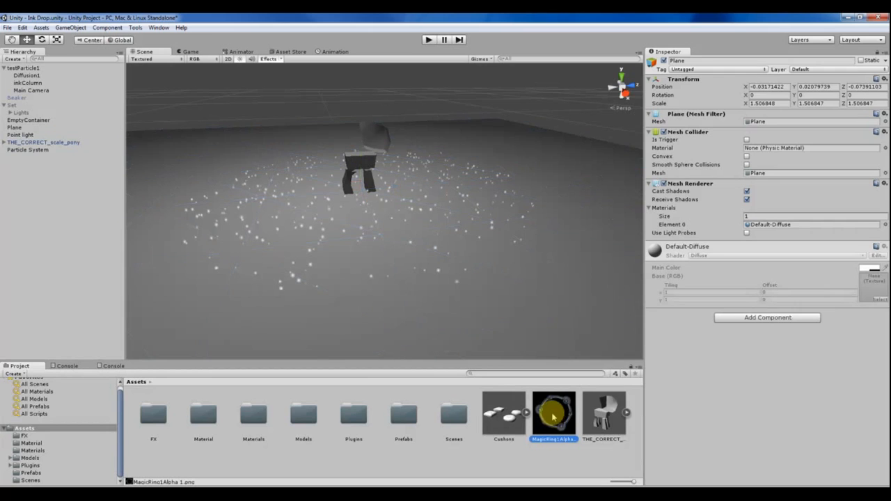
{"action": "right_click", "coordinate": [553, 413]}
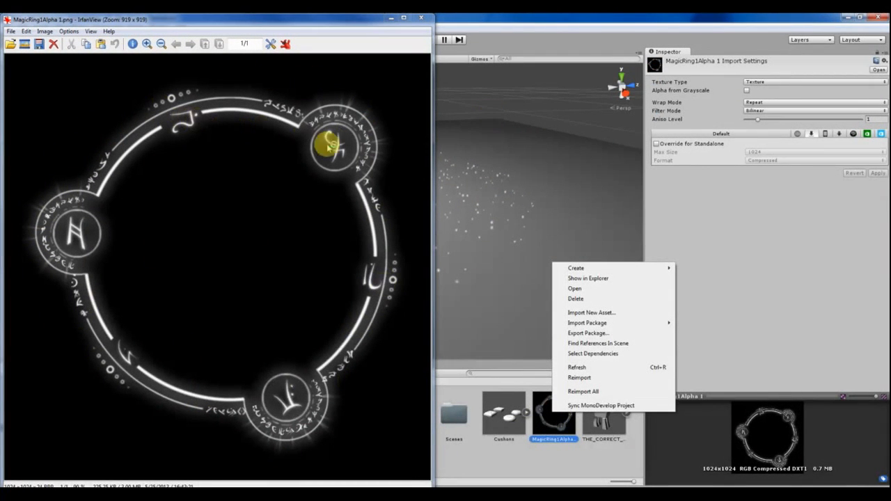
{"action": "left_click", "coordinate": [694, 230]}
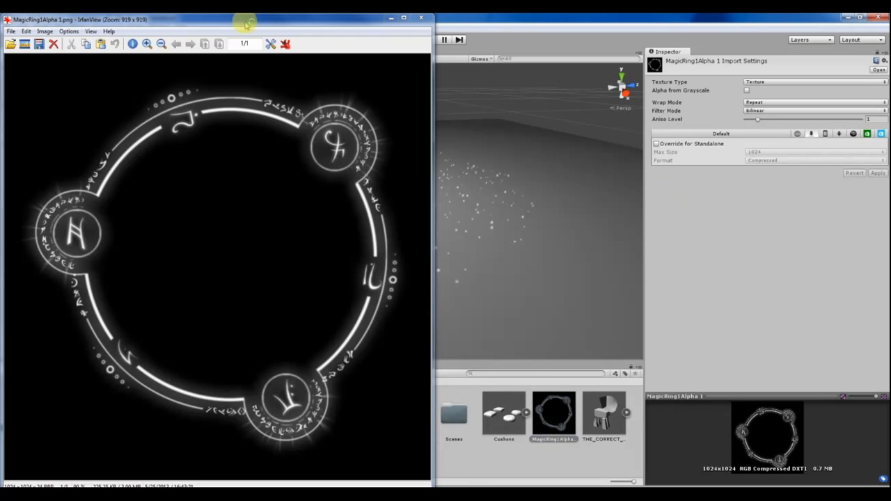
{"action": "left_click_drag", "start_coordinate": [247, 25], "coordinate": [284, 35]}
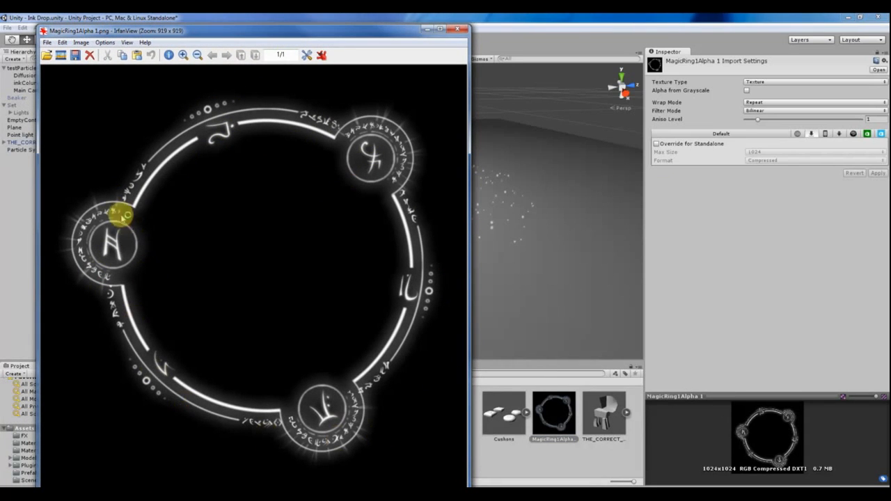
{"action": "left_click", "coordinate": [459, 29]}
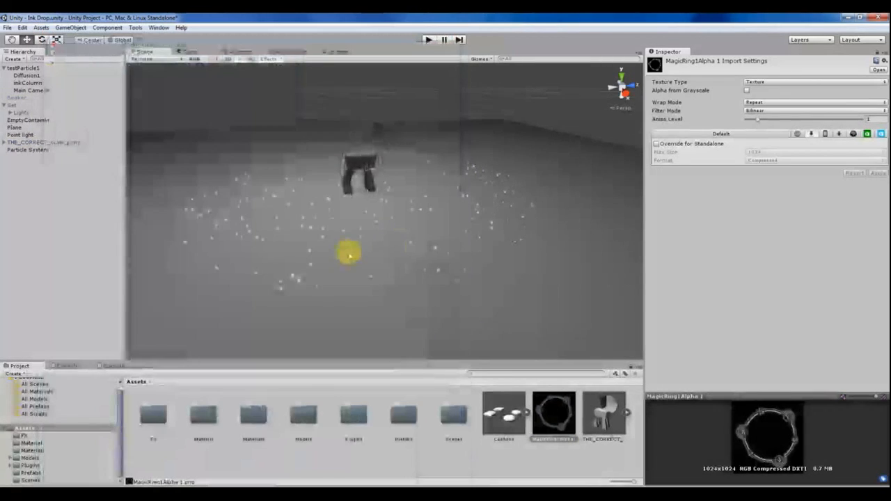
Create an empty GameObject in the scene.
{"action": "left_click_drag", "start_coordinate": [388, 213], "coordinate": [293, 188], "text": "alt"}
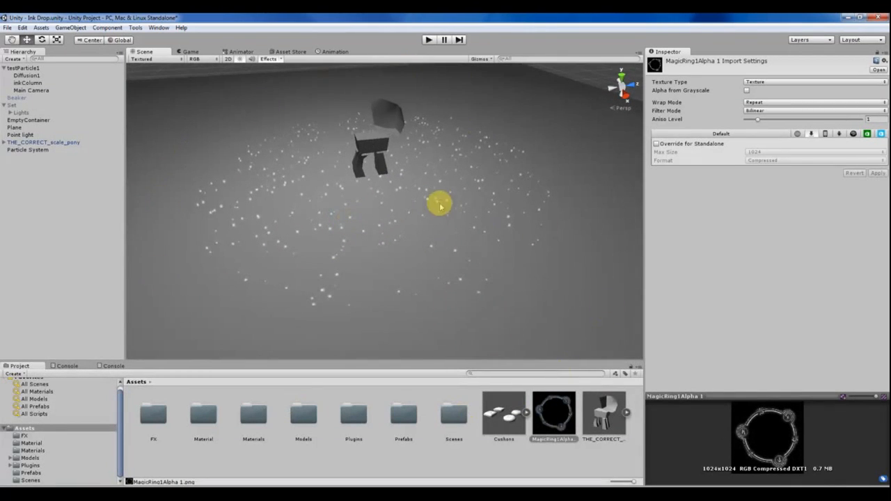
{"action": "left_click_drag", "start_coordinate": [440, 204], "coordinate": [434, 219], "text": "alt"}
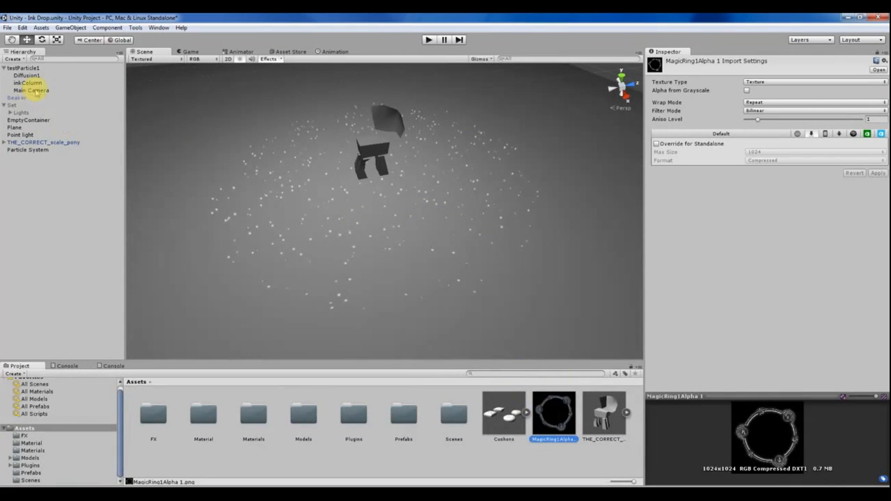
{"action": "left_click", "coordinate": [15, 150]}
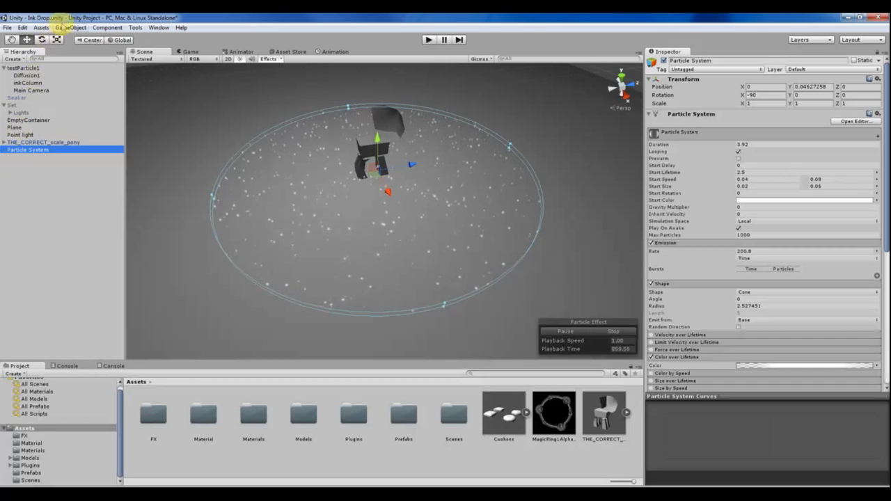
{"action": "left_click", "coordinate": [66, 27]}
{"action": "left_click", "coordinate": [73, 36]}
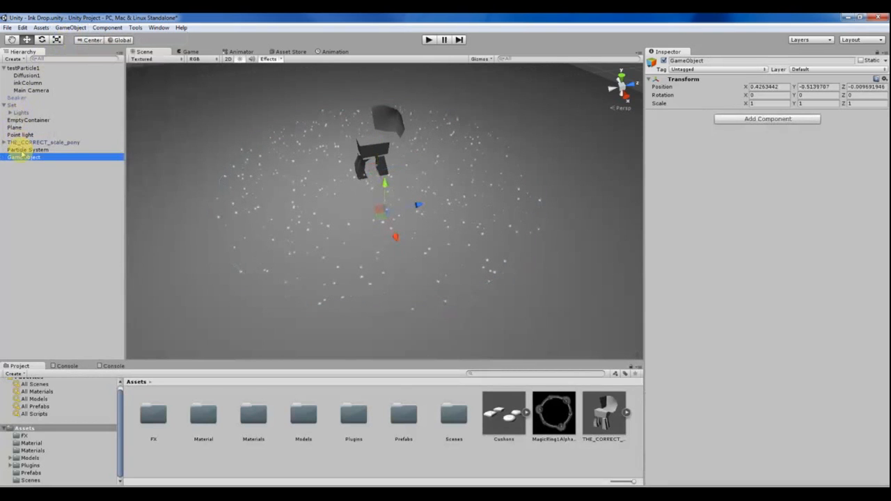
Rename the new empty GameObject as aoe circle.
{"action": "right_click", "coordinate": [21, 159]}
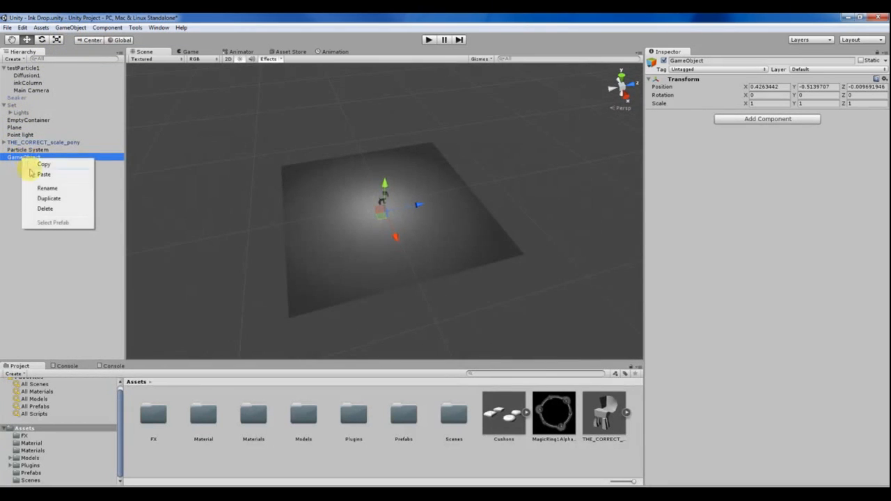
{"action": "left_click", "coordinate": [313, 119]}
{"action": "left_click", "coordinate": [736, 61]}
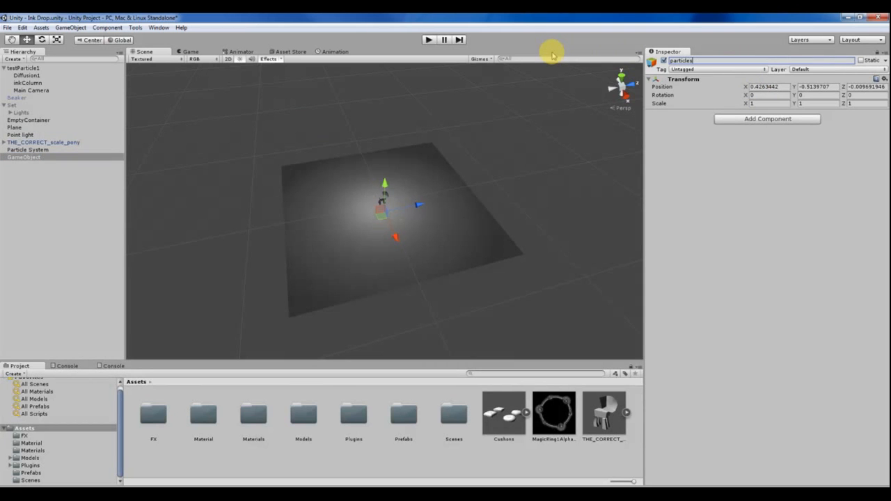
{"action": "key", "text": "Return"}
{"action": "scroll", "coordinate": [425, 244], "scroll_direction": "up", "scroll_amount": 8}
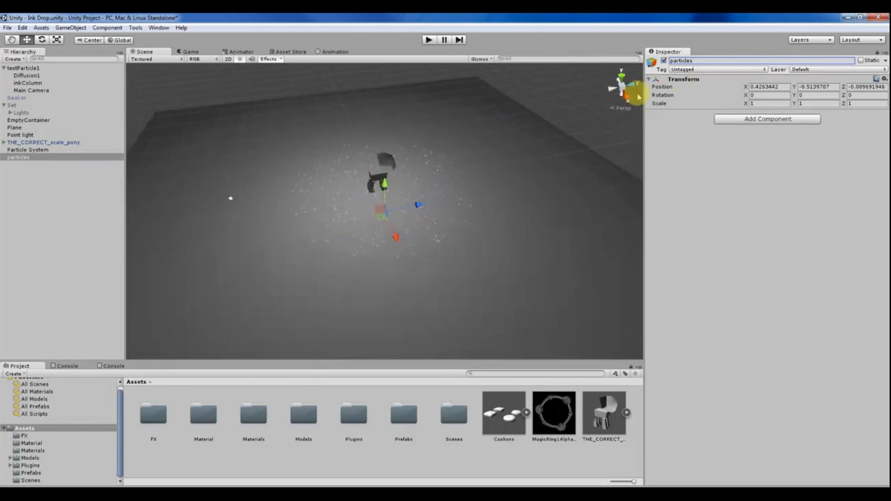
{"action": "left_click_drag", "start_coordinate": [705, 61], "coordinate": [640, 60]}
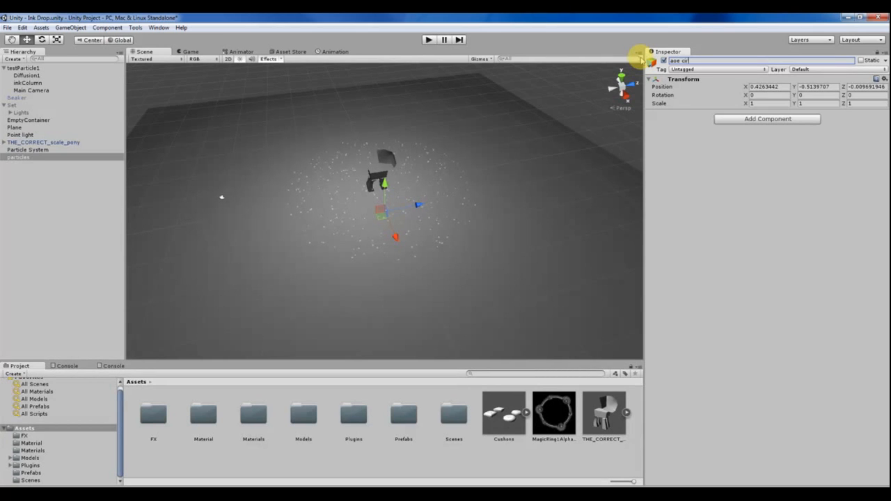
Nest the Particle System under the aoe circle object as its child.
{"action": "left_click_drag", "start_coordinate": [27, 150], "coordinate": [25, 159]}
{"action": "scroll", "coordinate": [397, 202], "scroll_direction": "up", "scroll_amount": 5}
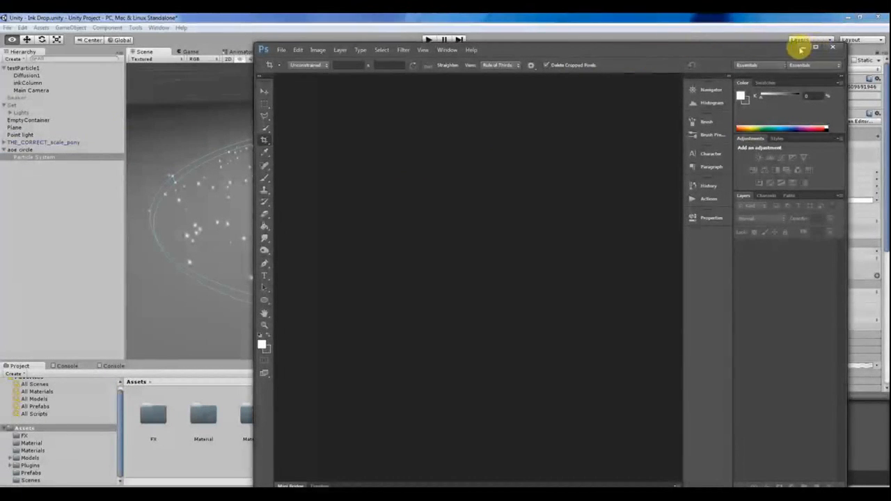
{"action": "left_click", "coordinate": [216, 17]}
{"action": "left_click", "coordinate": [23, 150]}
{"action": "left_click", "coordinate": [26, 158]}
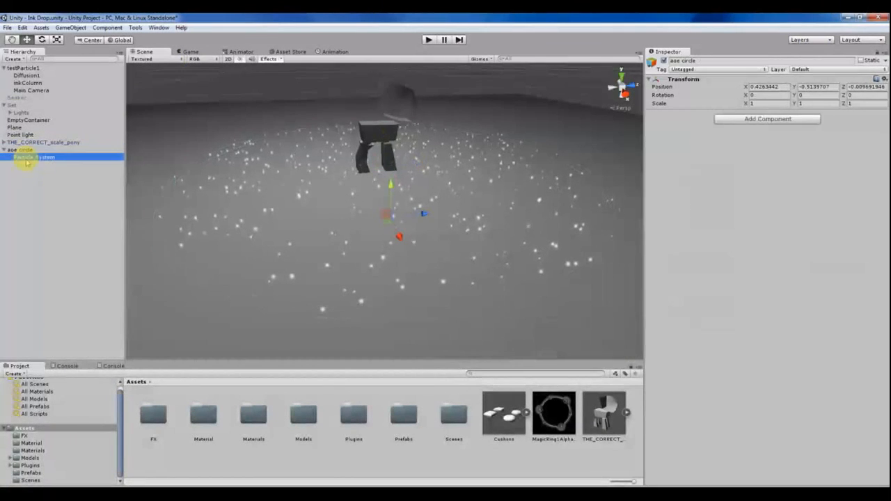
Try to apply the MagicRing1Alpha 1 texture directly to the Particle System in the hierarchy.
{"action": "left_click", "coordinate": [552, 418]}
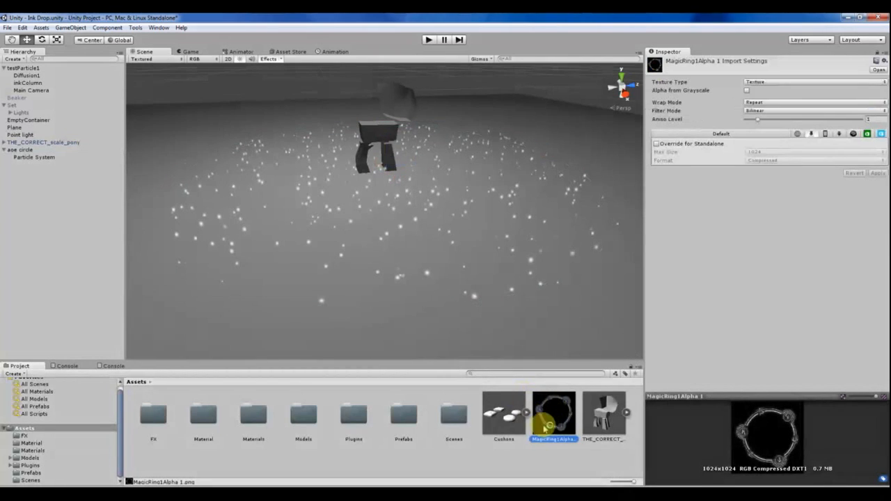
{"action": "left_click_drag", "start_coordinate": [549, 427], "coordinate": [25, 159]}
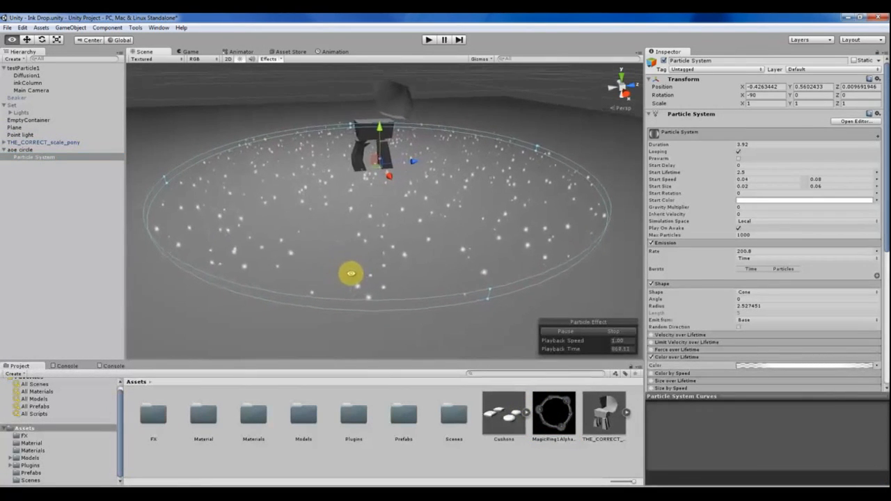
{"action": "left_click_drag", "start_coordinate": [344, 359], "coordinate": [344, 348]}
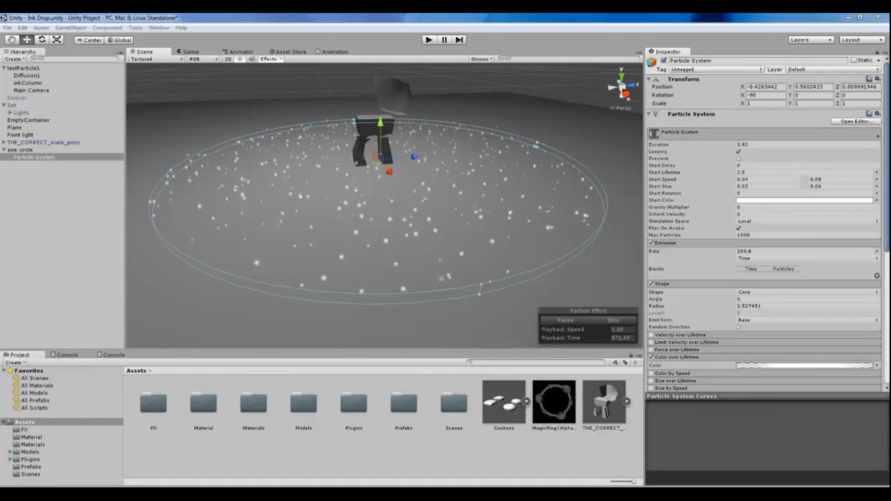
{"action": "left_click", "coordinate": [75, 195]}
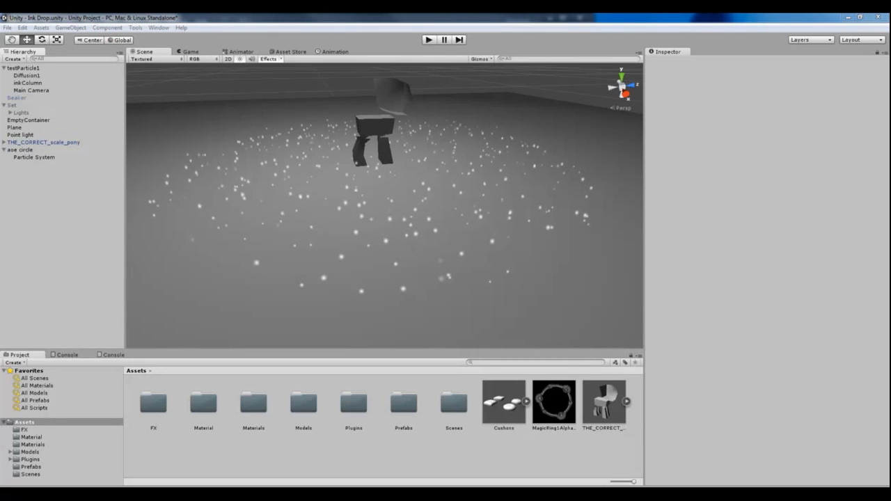
{"action": "left_click", "coordinate": [384, 155]}
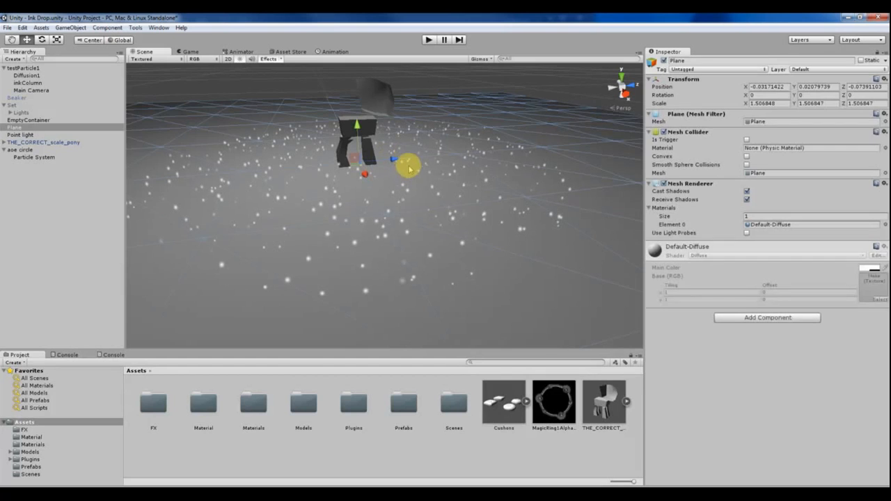
{"action": "left_click", "coordinate": [22, 120]}
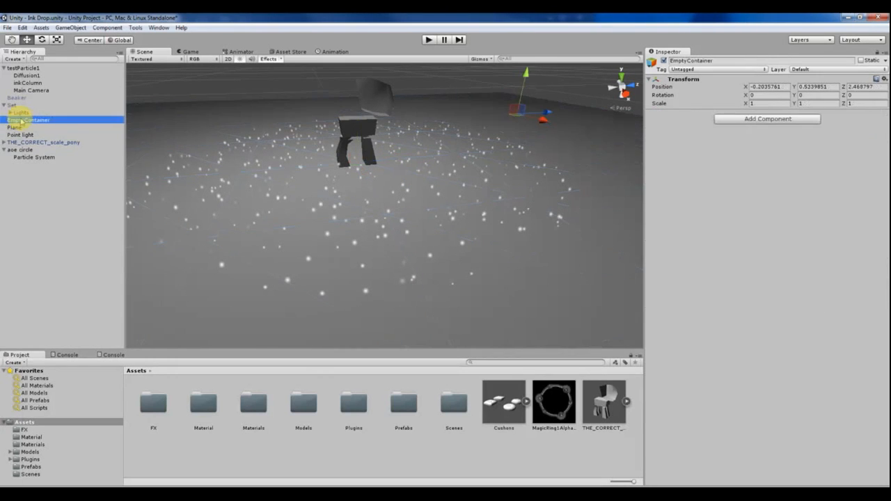
{"action": "left_click", "coordinate": [25, 129]}
{"action": "left_click", "coordinate": [25, 135]}
{"action": "left_click", "coordinate": [25, 142]}
{"action": "left_click", "coordinate": [25, 157]}
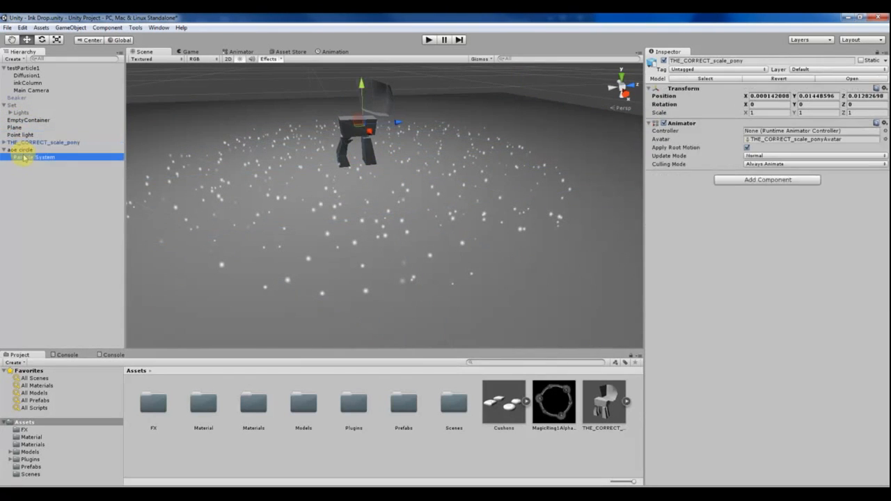
Create a new material in the Assets folder and name it ring.
{"action": "right_click", "coordinate": [542, 456]}
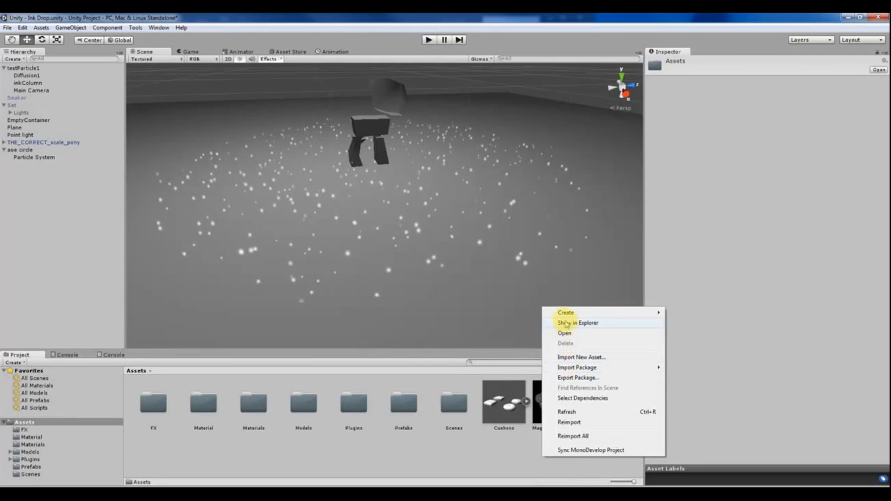
{"action": "mouse_move", "coordinate": [613, 314]}
{"action": "left_click", "coordinate": [689, 199]}
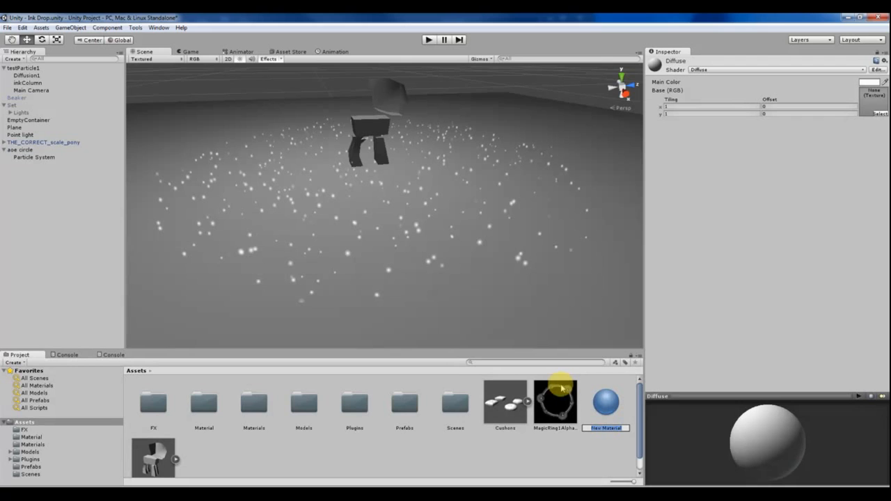
{"action": "left_click", "coordinate": [573, 460]}
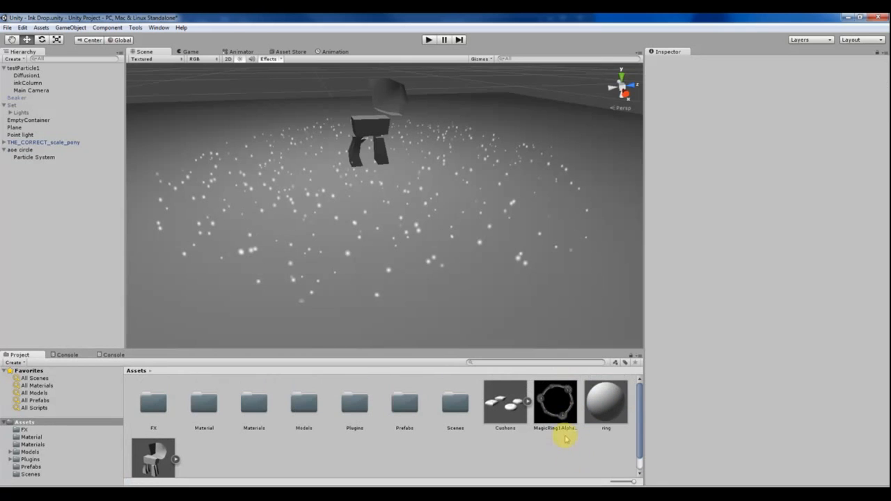
Assign the MagicRing1Alpha 1 texture as the base texture of the ring material and check it in the material preview.
{"action": "left_click_drag", "start_coordinate": [528, 355], "coordinate": [532, 313]}
{"action": "left_click", "coordinate": [601, 361]}
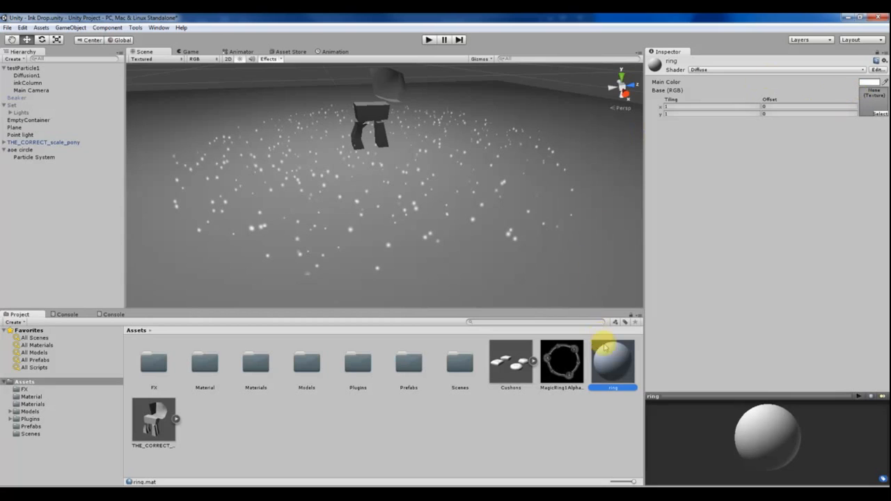
{"action": "left_click_drag", "start_coordinate": [733, 396], "coordinate": [735, 374]}
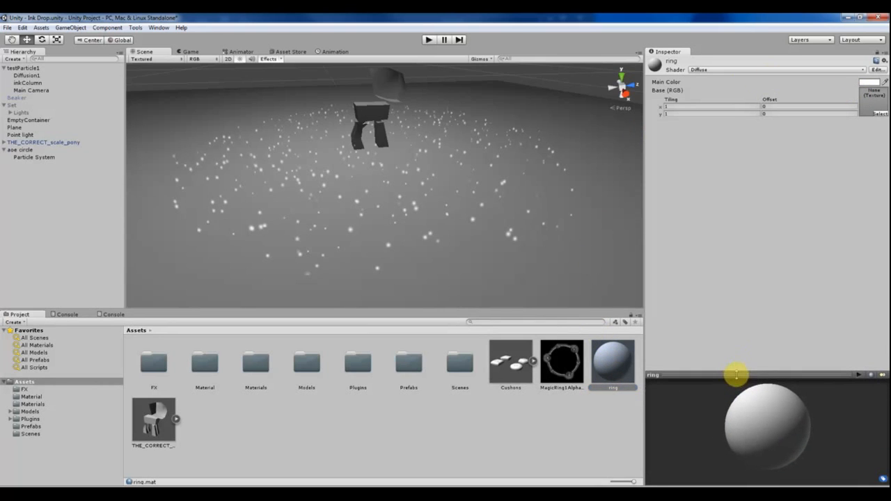
{"action": "left_click", "coordinate": [562, 361]}
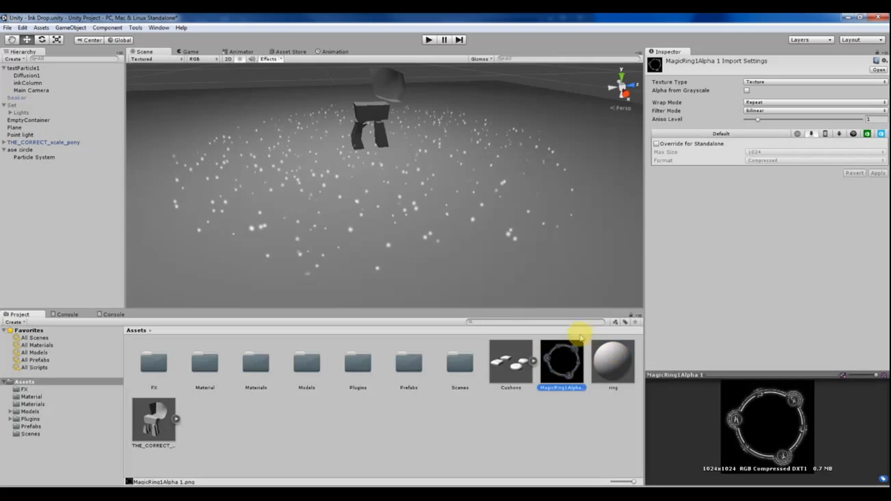
{"action": "left_click", "coordinate": [613, 357]}
{"action": "left_click_drag", "start_coordinate": [562, 360], "coordinate": [877, 100]}
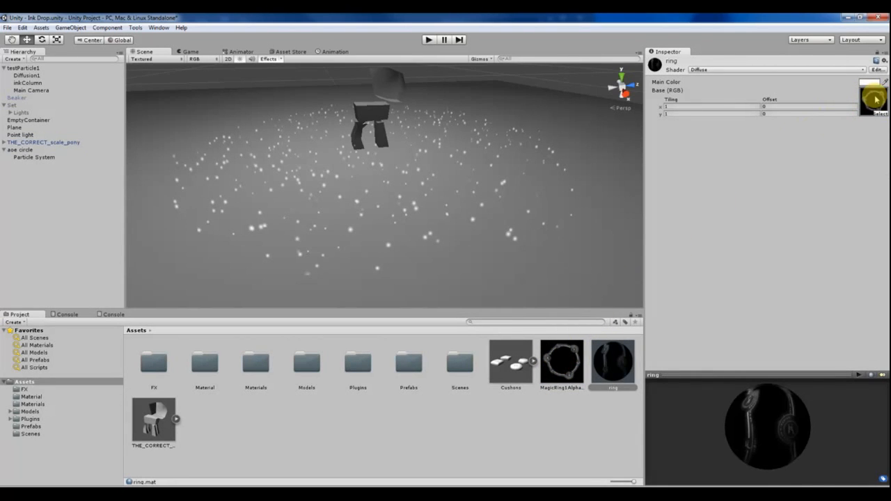
{"action": "left_click_drag", "start_coordinate": [732, 410], "coordinate": [702, 415]}
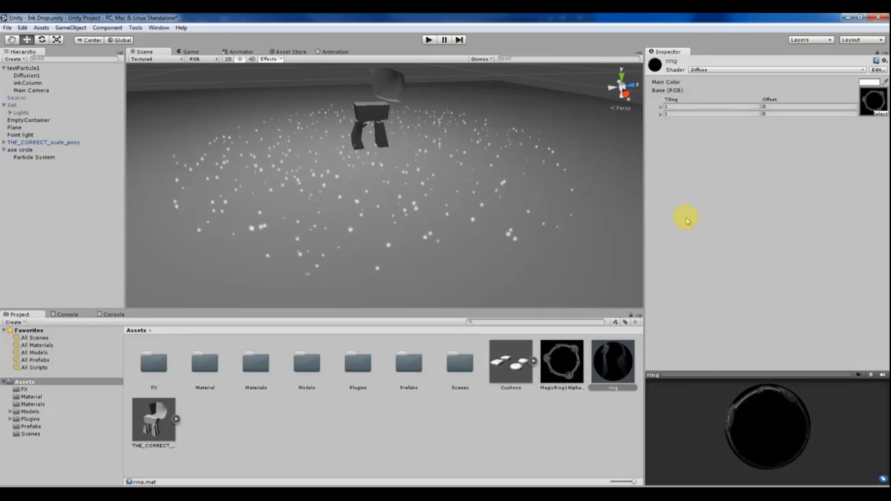
Set the ring material's shader to Particles/Additive.
{"action": "left_click", "coordinate": [698, 70]}
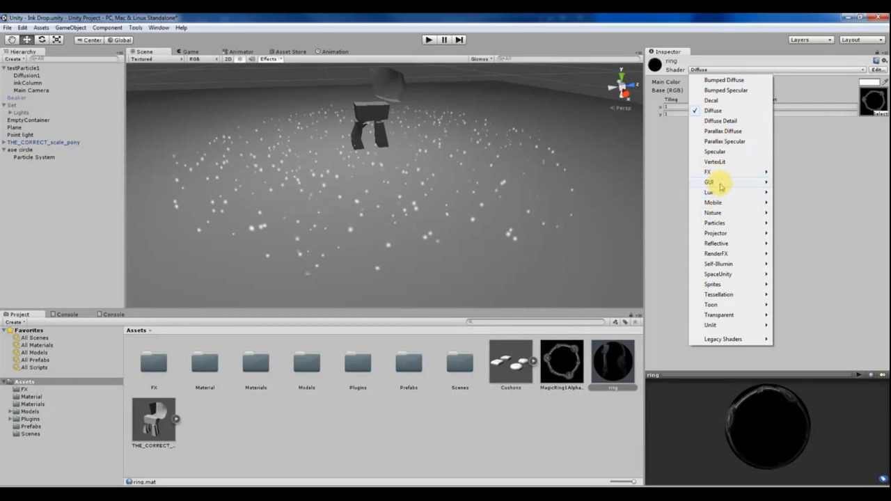
{"action": "mouse_move", "coordinate": [715, 184]}
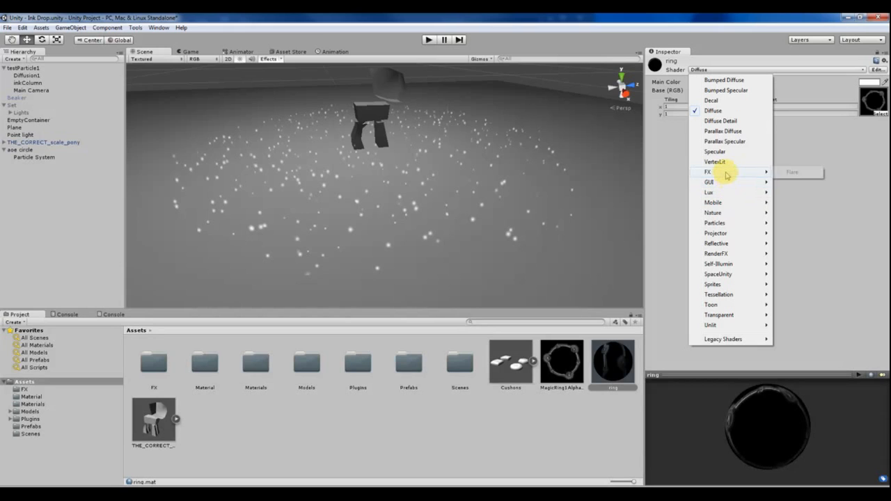
{"action": "mouse_move", "coordinate": [724, 228]}
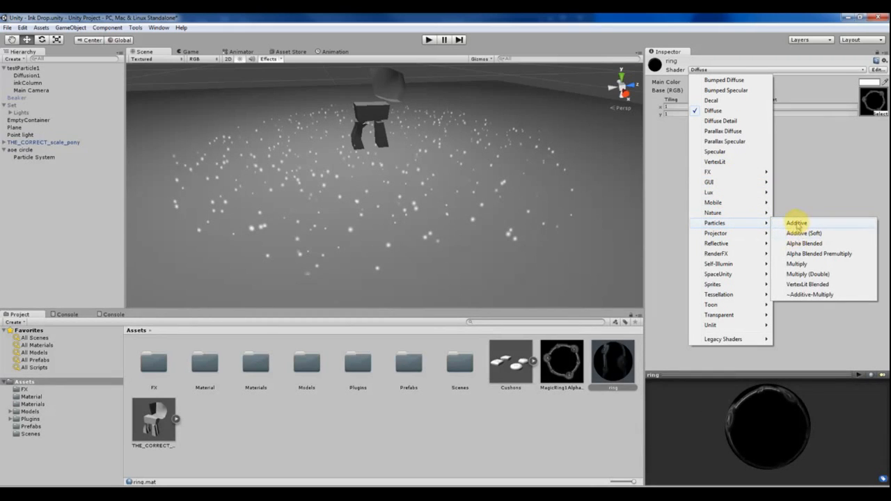
{"action": "left_click", "coordinate": [794, 224]}
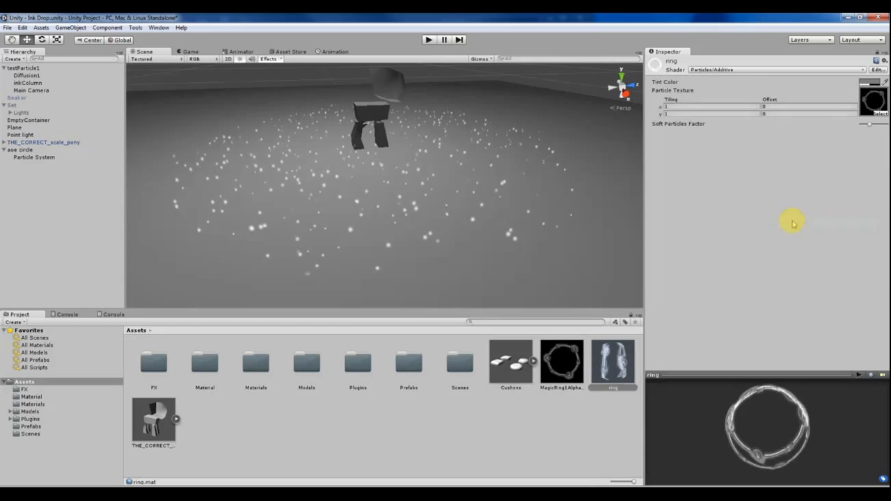
Try the Particles/Additive (Soft) shader on the ring material and switch back to Particles/Additive.
{"action": "left_click", "coordinate": [725, 71]}
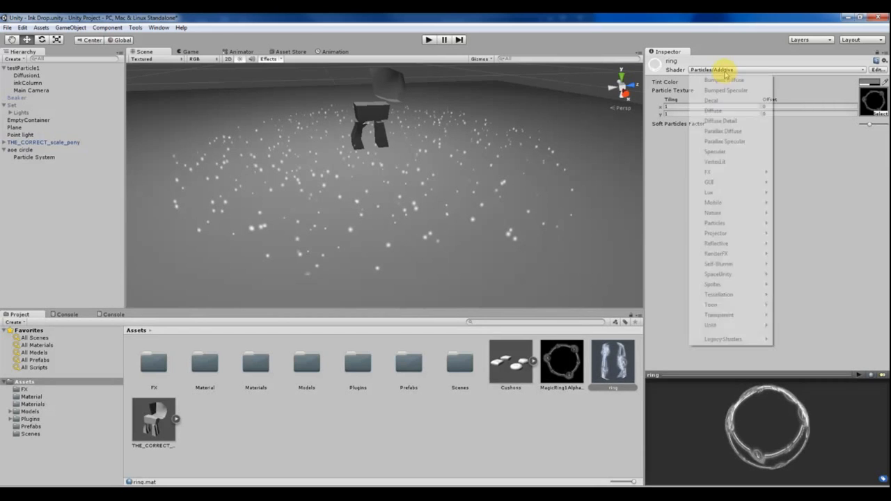
{"action": "mouse_move", "coordinate": [719, 224]}
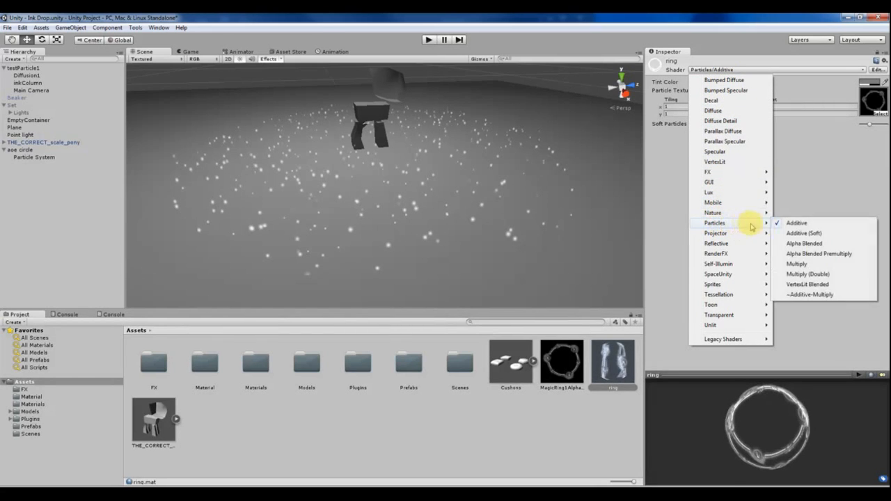
{"action": "left_click", "coordinate": [811, 232]}
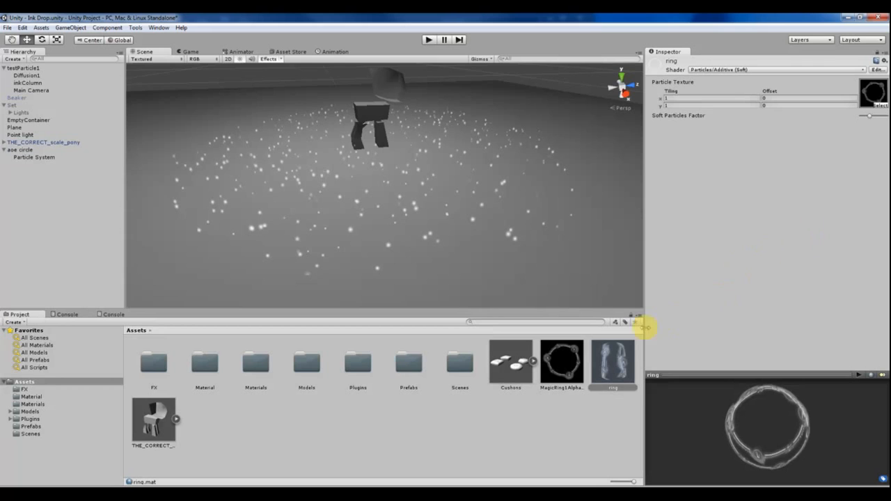
{"action": "left_click", "coordinate": [706, 70]}
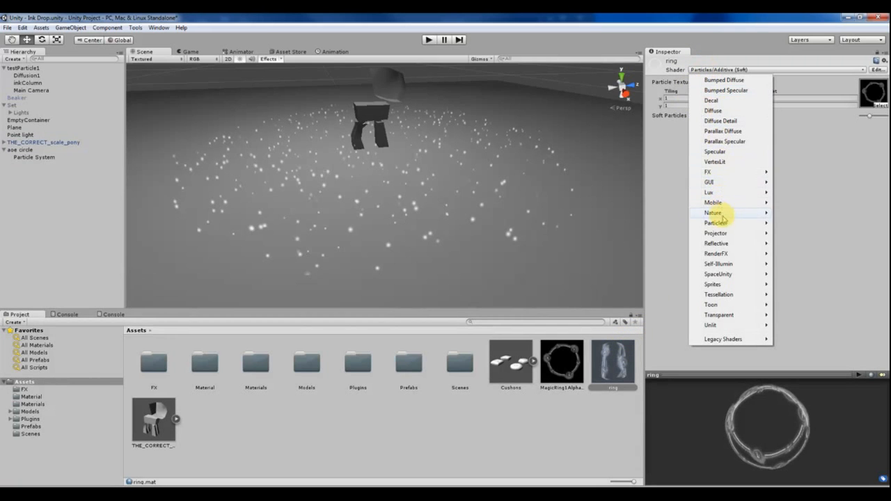
{"action": "mouse_move", "coordinate": [722, 224]}
{"action": "left_click", "coordinate": [790, 224]}
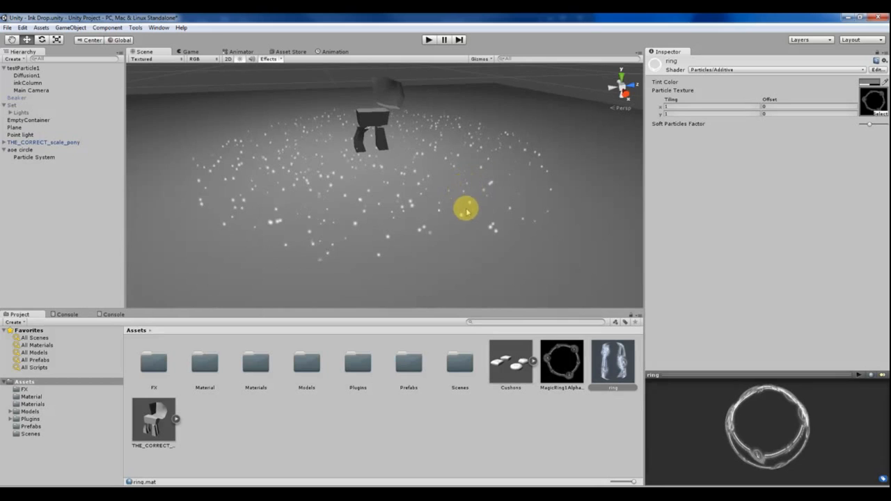
Enlarge the ring material's preview and rotate it to examine the ring artwork from several angles.
{"action": "left_click", "coordinate": [635, 379]}
{"action": "left_click_drag", "start_coordinate": [782, 413], "coordinate": [780, 466]}
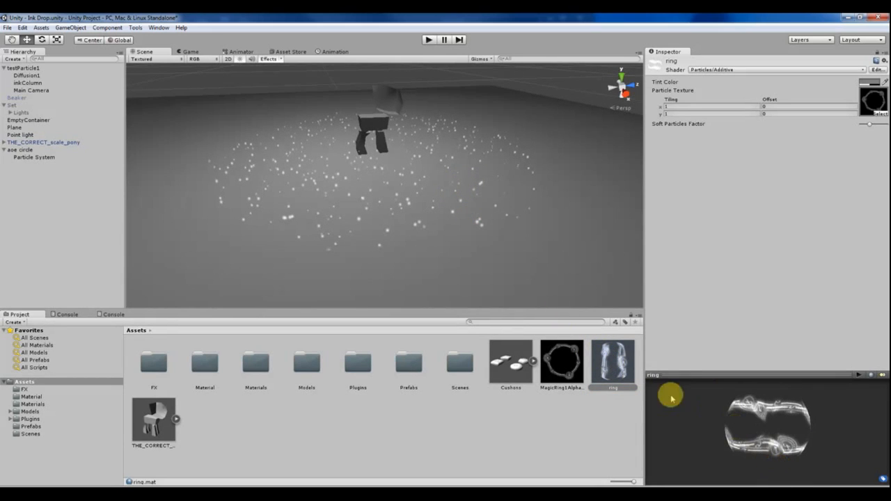
{"action": "left_click_drag", "start_coordinate": [788, 377], "coordinate": [789, 334]}
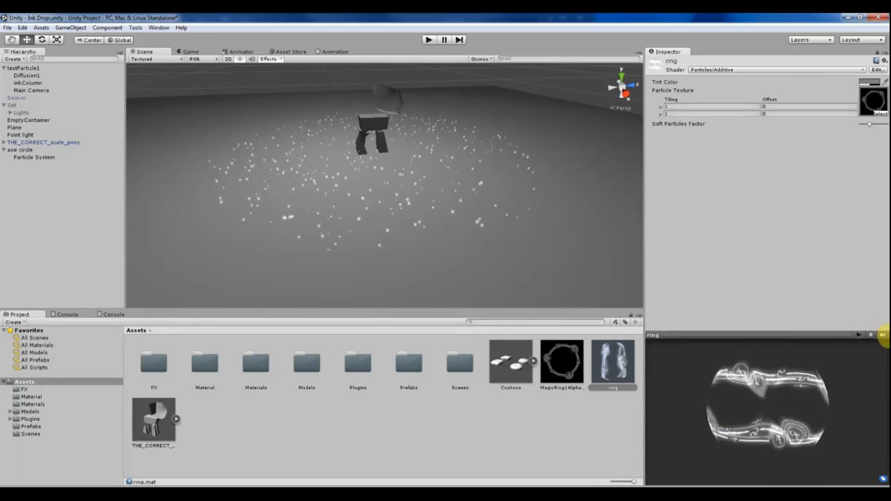
{"action": "left_click", "coordinate": [883, 335]}
{"action": "left_click_drag", "start_coordinate": [852, 358], "coordinate": [797, 395]}
{"action": "mouse_move", "coordinate": [770, 383]}
{"action": "left_mouse_down"}
{"action": "mouse_move", "coordinate": [764, 390]}
{"action": "mouse_move", "coordinate": [831, 384]}
{"action": "mouse_move", "coordinate": [787, 380]}
{"action": "left_mouse_up"}
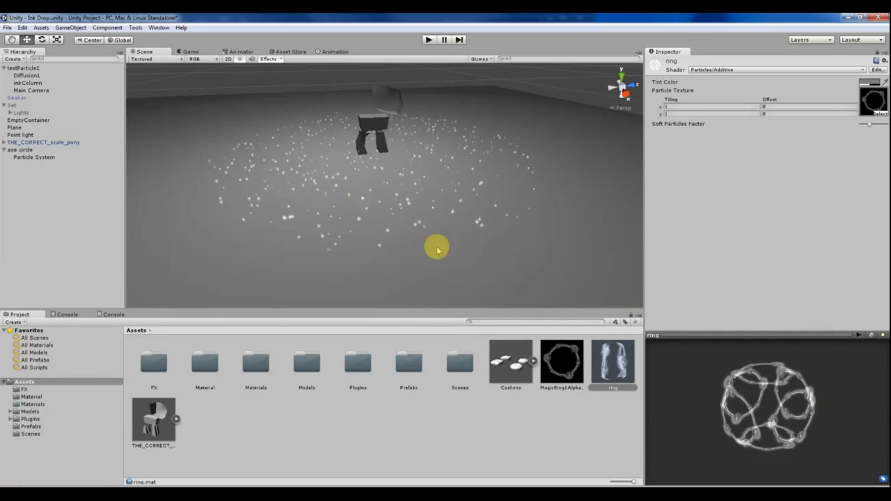
Review the MagicRing1Alpha 1 texture's import settings and the existing particle system's renderer settings.
{"action": "left_click", "coordinate": [561, 363]}
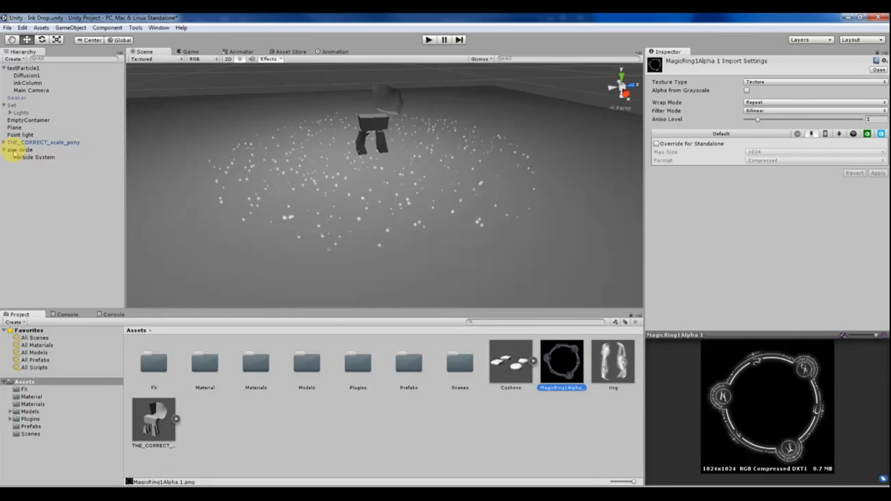
{"action": "left_click", "coordinate": [20, 150]}
{"action": "left_click", "coordinate": [19, 156]}
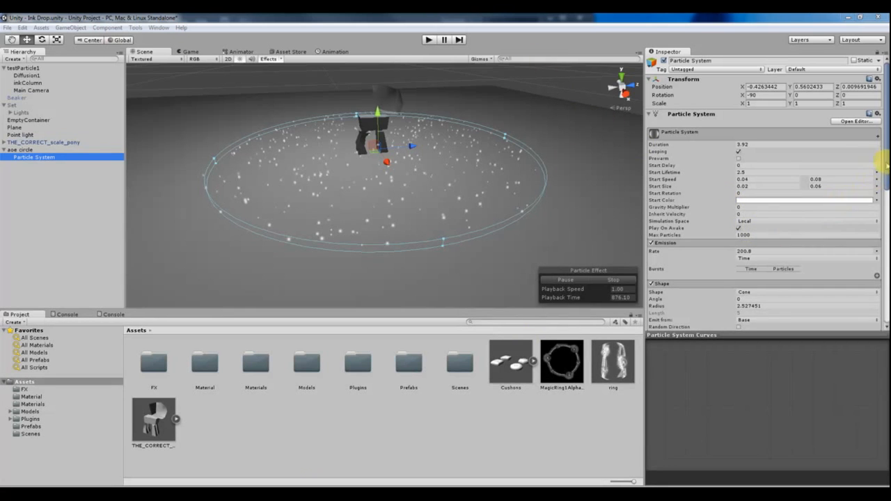
{"action": "left_click_drag", "start_coordinate": [885, 161], "coordinate": [882, 275]}
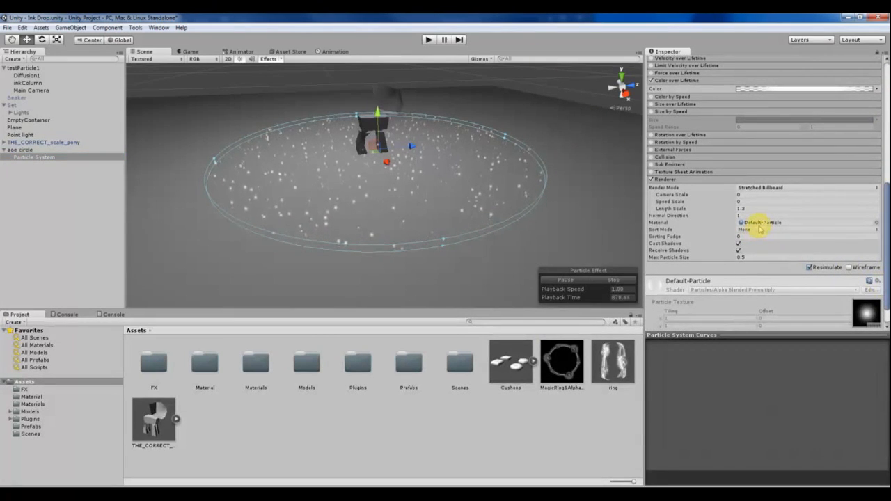
{"action": "scroll", "coordinate": [769, 240], "scroll_direction": "down", "scroll_amount": 2}
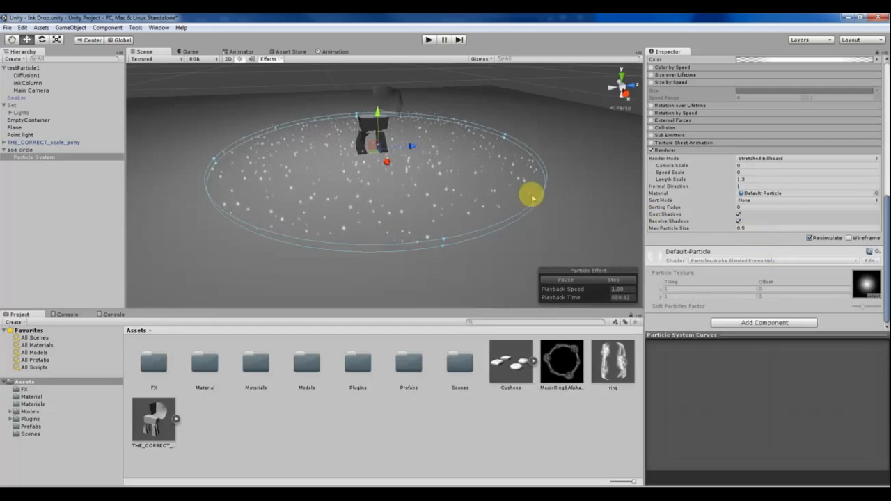
Create a plane in the scene and set its position to 0, 0, 0.
{"action": "left_click", "coordinate": [71, 28]}
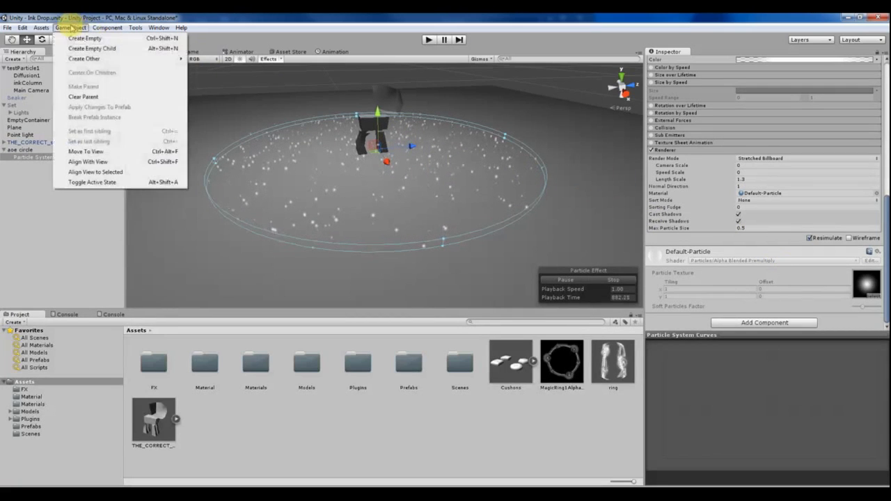
{"action": "mouse_move", "coordinate": [93, 59]}
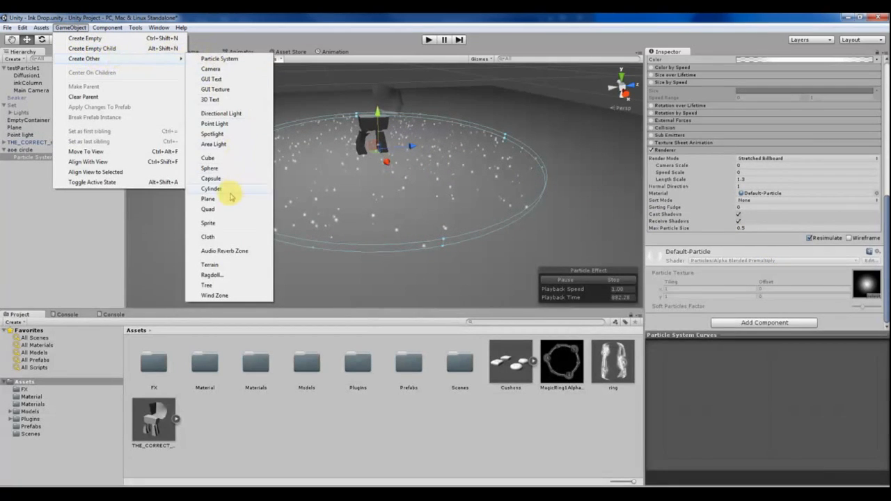
{"action": "left_click", "coordinate": [231, 198]}
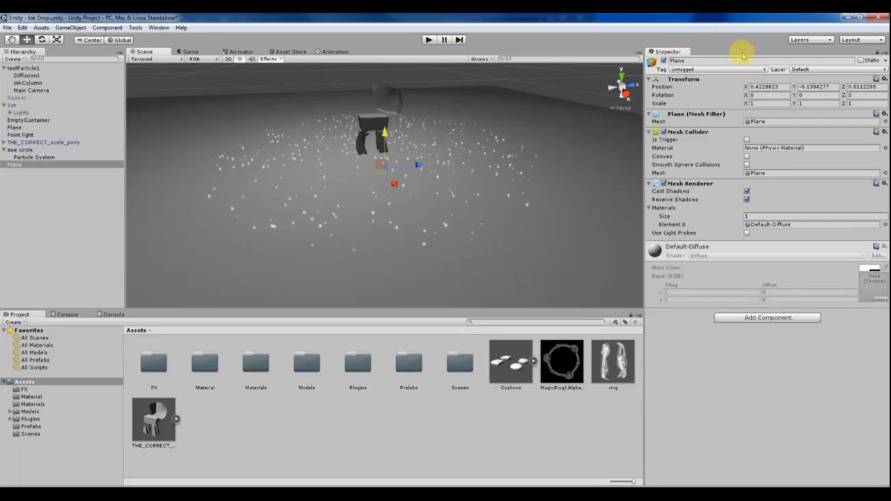
{"action": "type", "text": "0"}
{"action": "left_click", "coordinate": [812, 86]}
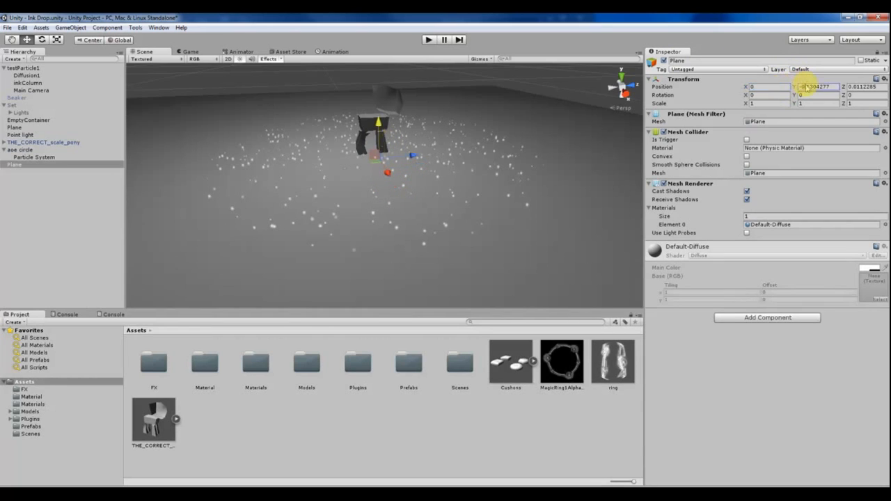
{"action": "type", "text": "00"}
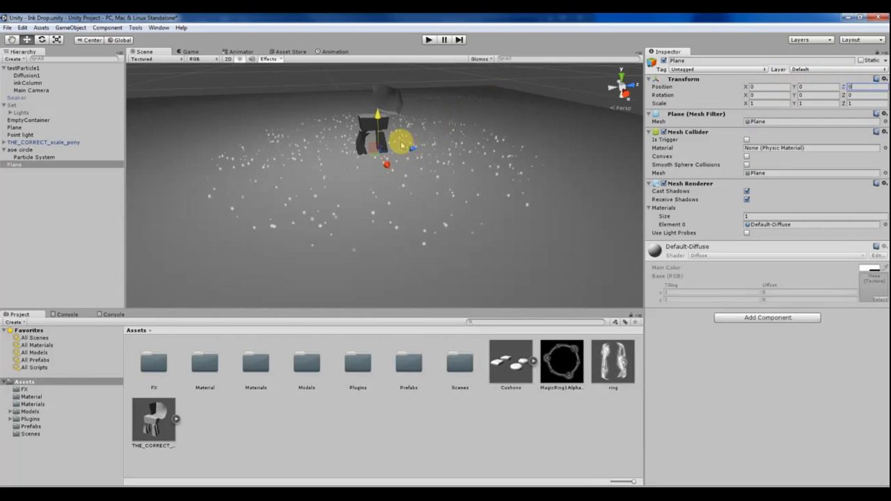
Scale the new plane uniformly to about 0.51 and raise it to about Y 0.03, just above the floor.
{"action": "mouse_move", "coordinate": [348, 146]}
{"action": "left_mouse_down", "text": "alt"}
{"action": "mouse_move", "coordinate": [338, 163]}
{"action": "mouse_move", "coordinate": [355, 156]}
{"action": "left_mouse_up", "text": "alt"}
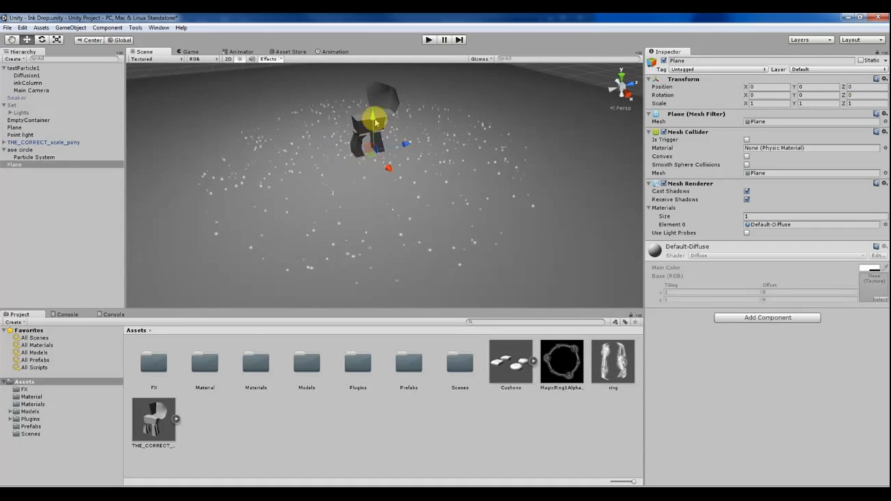
{"action": "left_click_drag", "start_coordinate": [374, 123], "coordinate": [373, 106]}
{"action": "key", "text": "ctrl+z"}
{"action": "key", "text": "r"}
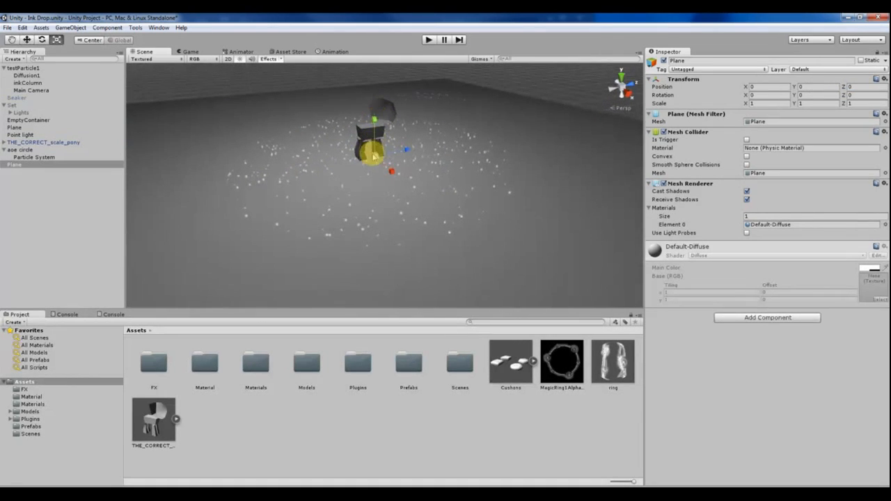
{"action": "left_click_drag", "start_coordinate": [355, 159], "coordinate": [334, 151]}
{"action": "key", "text": "w"}
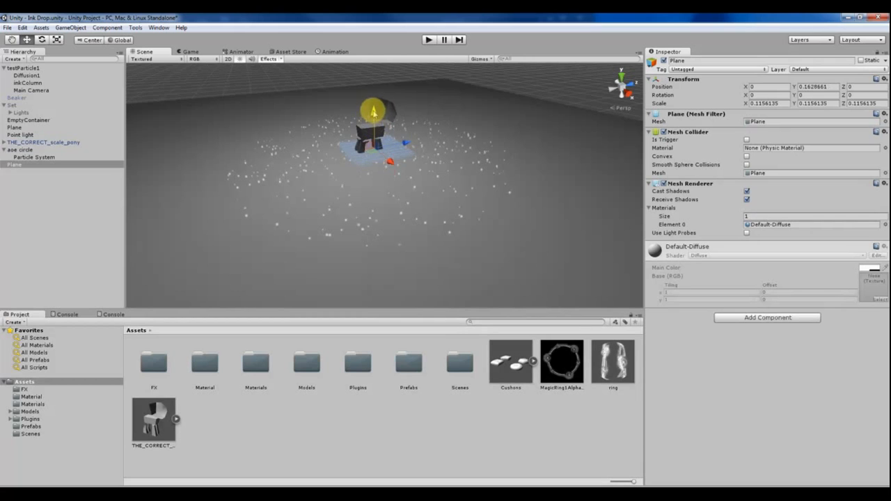
{"action": "left_click_drag", "start_coordinate": [374, 122], "coordinate": [374, 121]}
{"action": "key", "text": "r"}
{"action": "left_click_drag", "start_coordinate": [372, 157], "coordinate": [540, 146]}
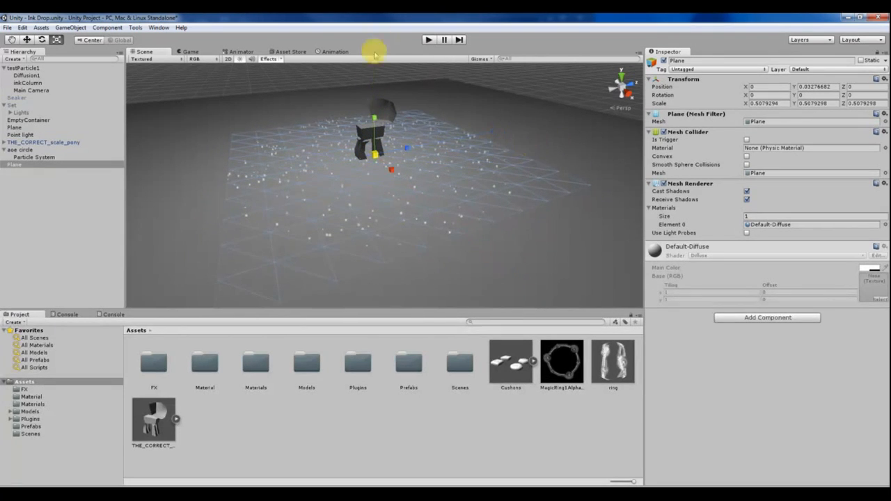
Compare the plane's coverage with the existing particle system's circle and examine that system's renderer settings.
{"action": "left_click_drag", "start_coordinate": [334, 144], "coordinate": [429, 181], "text": "alt"}
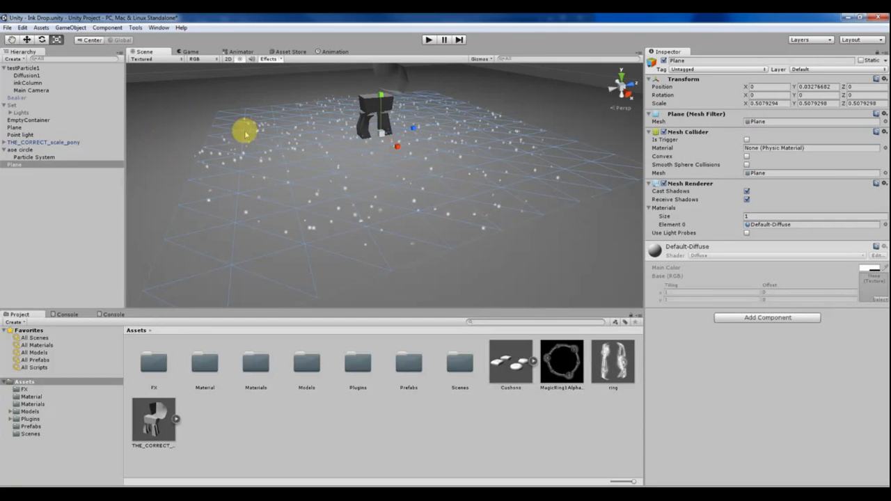
{"action": "left_click_drag", "start_coordinate": [374, 177], "coordinate": [364, 192], "text": "alt"}
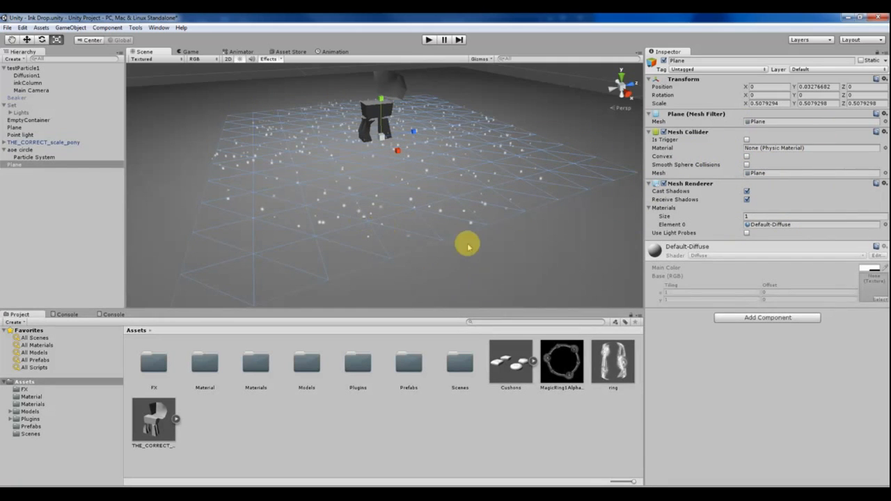
{"action": "left_click", "coordinate": [18, 175]}
{"action": "left_click", "coordinate": [19, 157]}
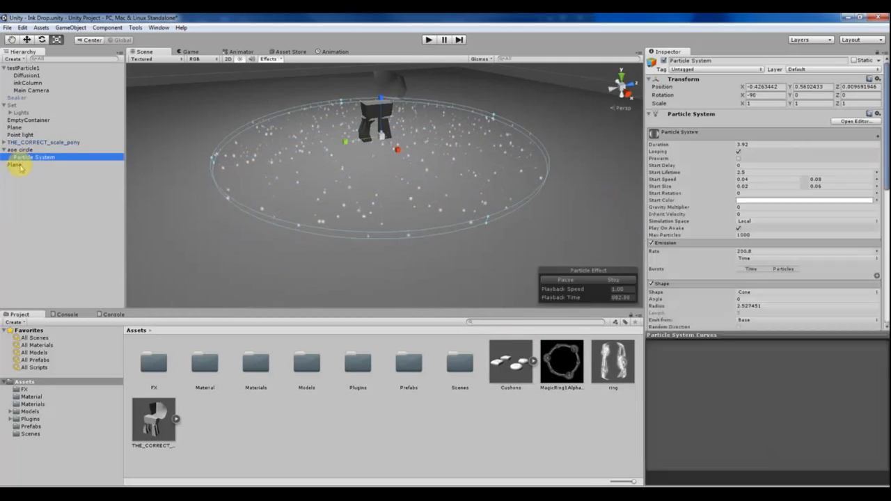
{"action": "left_click", "coordinate": [21, 165]}
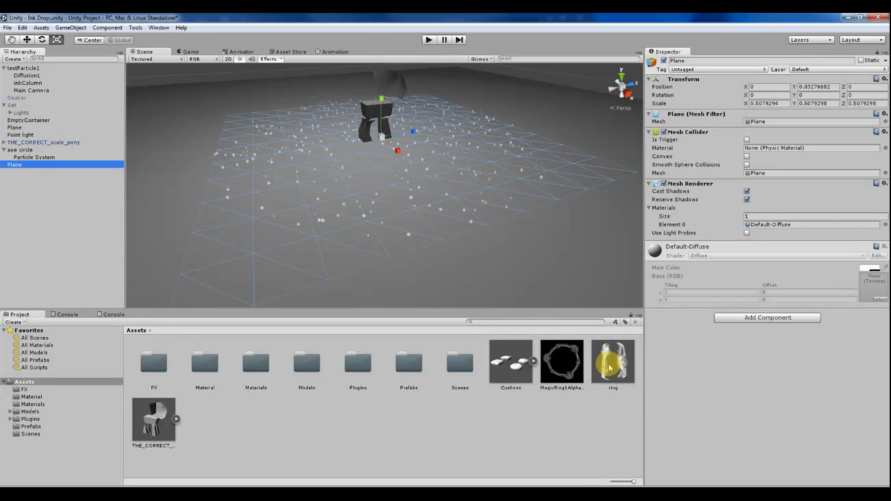
{"action": "left_click", "coordinate": [34, 157]}
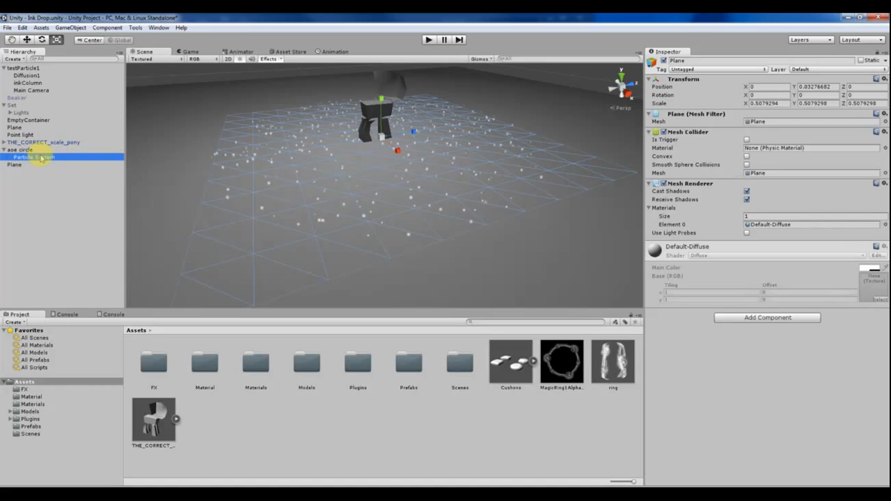
{"action": "scroll", "coordinate": [792, 265], "scroll_direction": "down", "scroll_amount": 5}
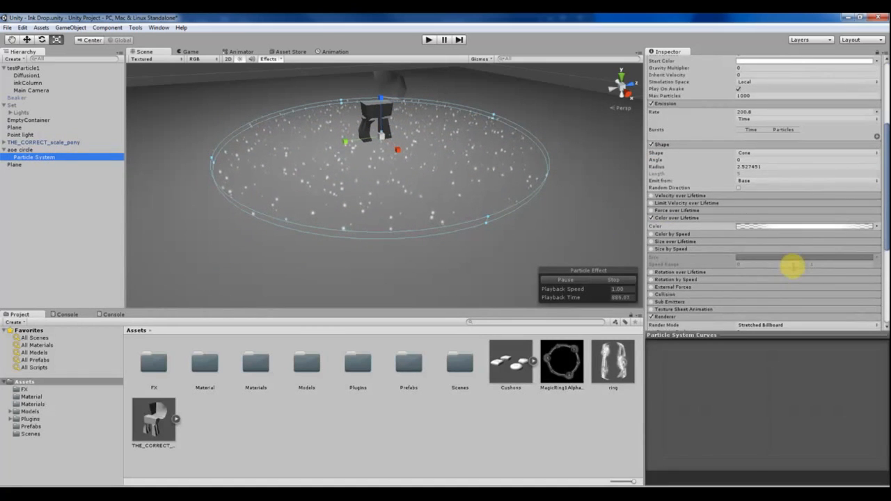
{"action": "scroll", "coordinate": [793, 266], "scroll_direction": "down", "scroll_amount": 4}
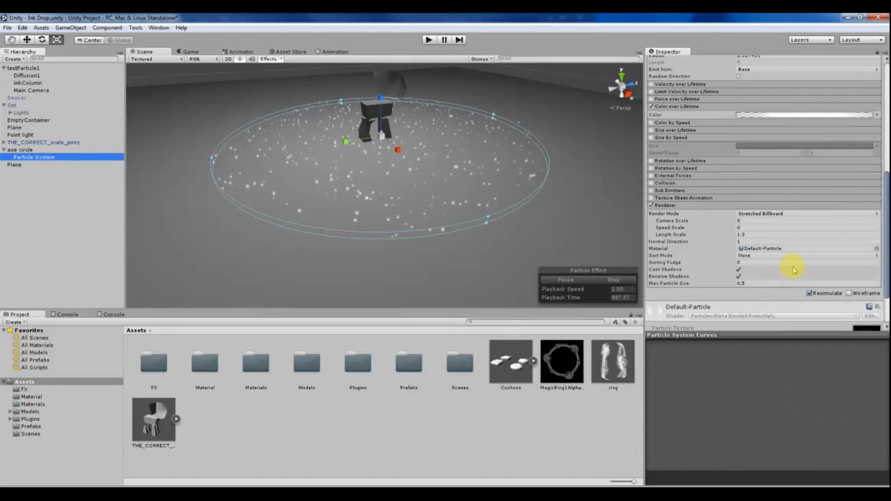
{"action": "left_click", "coordinate": [65, 183]}
{"action": "left_click", "coordinate": [44, 157]}
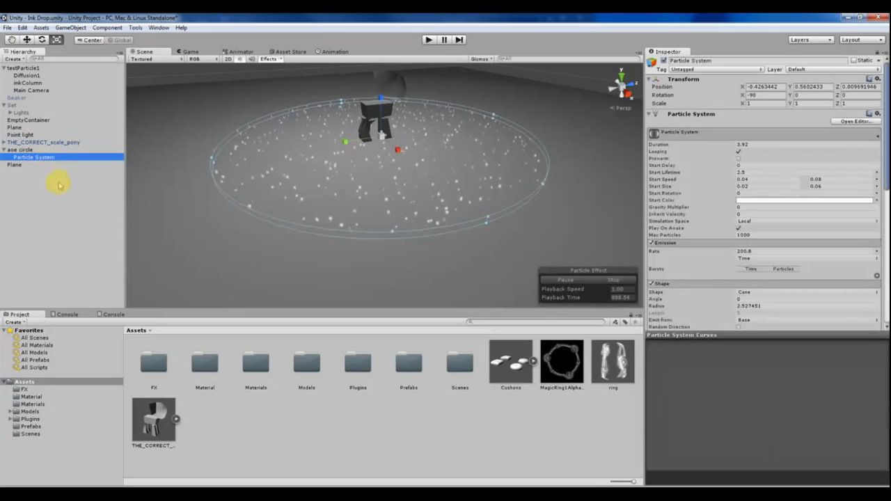
Create a second particle system and make it a child of aoe circle.
{"action": "left_click", "coordinate": [72, 27]}
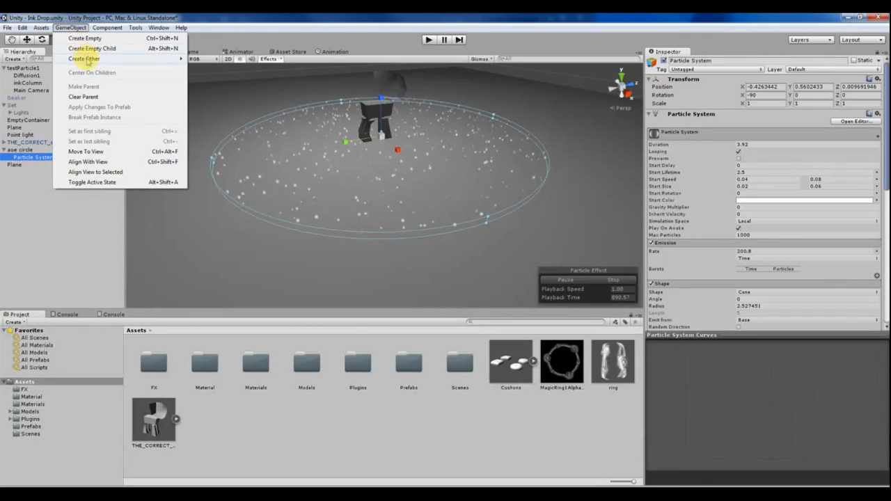
{"action": "mouse_move", "coordinate": [84, 58]}
{"action": "left_click", "coordinate": [209, 59]}
{"action": "left_click_drag", "start_coordinate": [34, 175], "coordinate": [32, 151]}
Set the new particle system's render mode to Mesh and assign the ring material to its renderer.
{"action": "scroll", "coordinate": [727, 170], "scroll_direction": "down", "scroll_amount": 5}
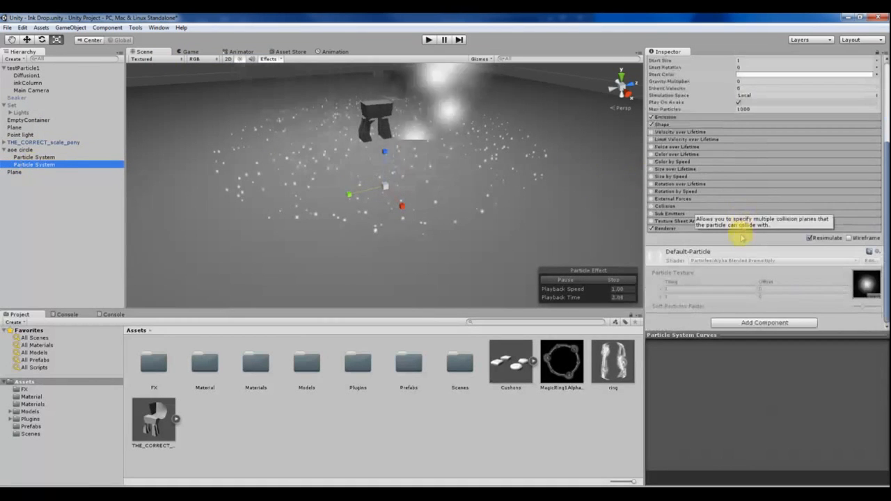
{"action": "left_click", "coordinate": [669, 228]}
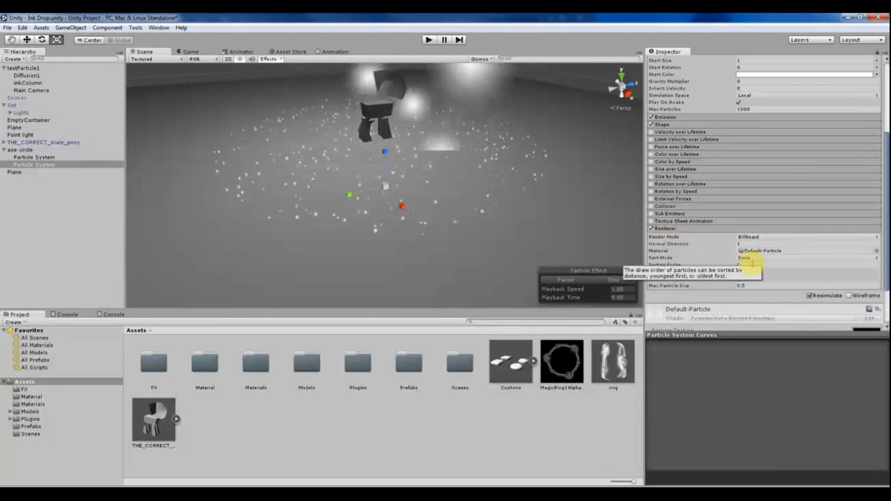
{"action": "left_click", "coordinate": [751, 238]}
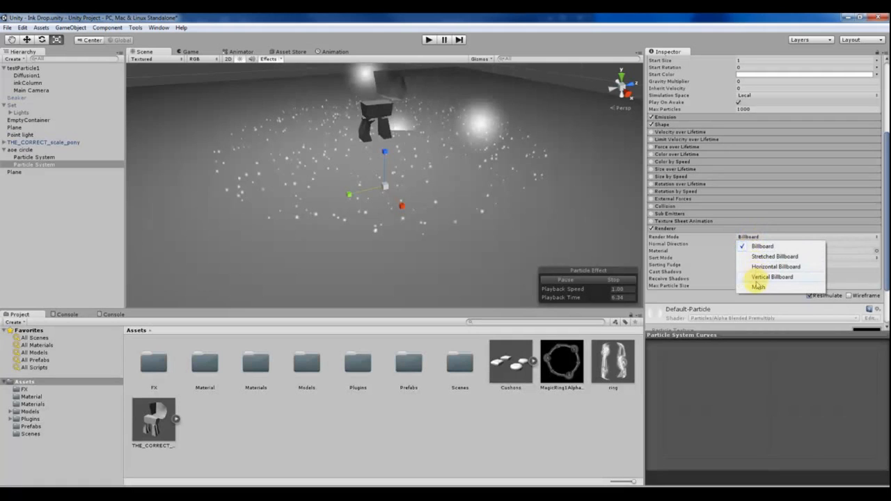
{"action": "left_click", "coordinate": [759, 286]}
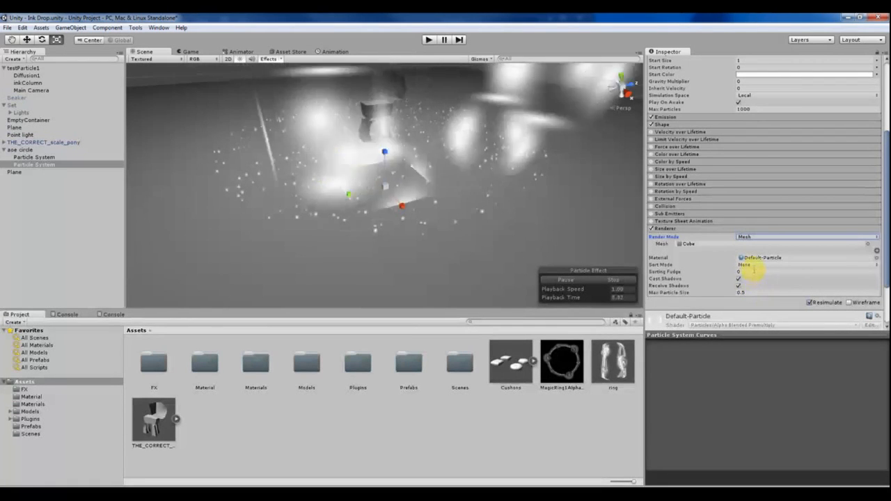
{"action": "left_click", "coordinate": [748, 258]}
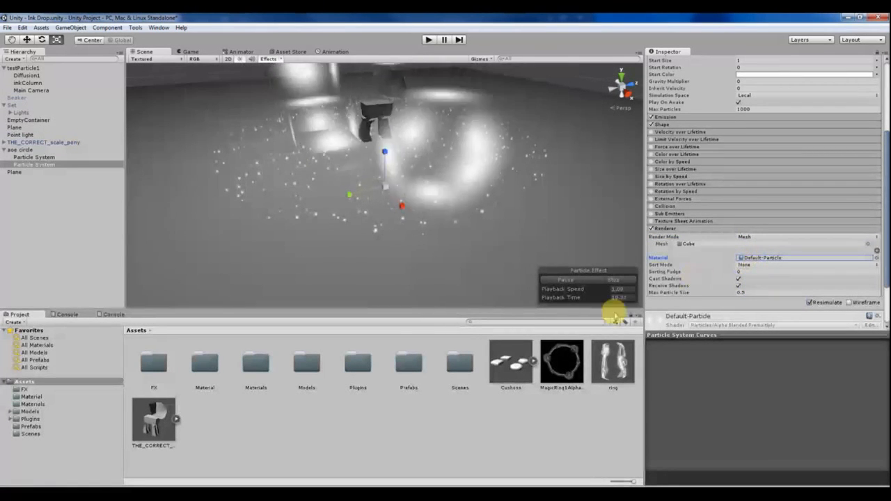
{"action": "scroll", "coordinate": [732, 279], "scroll_direction": "down", "scroll_amount": 1}
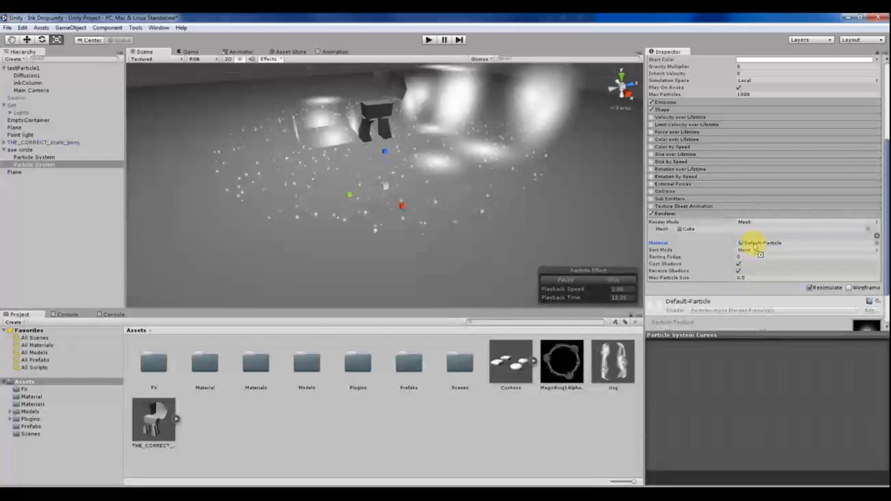
{"action": "left_click_drag", "start_coordinate": [758, 249], "coordinate": [750, 243]}
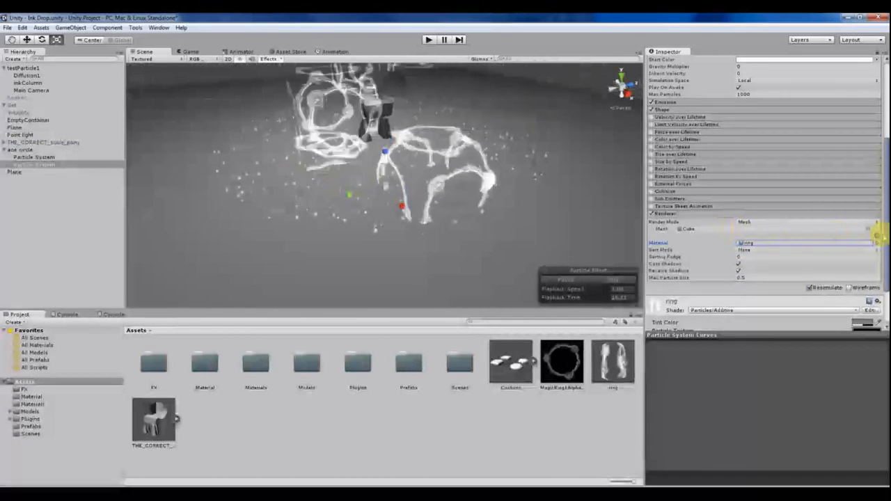
Replace the Cube mesh in the new particle system's renderer with the built-in Quad mesh.
{"action": "left_click", "coordinate": [870, 230]}
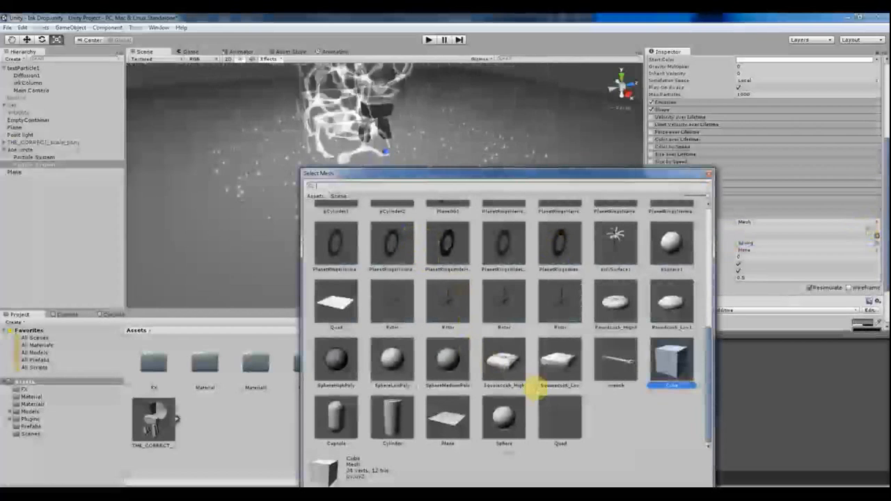
{"action": "left_click", "coordinate": [562, 419]}
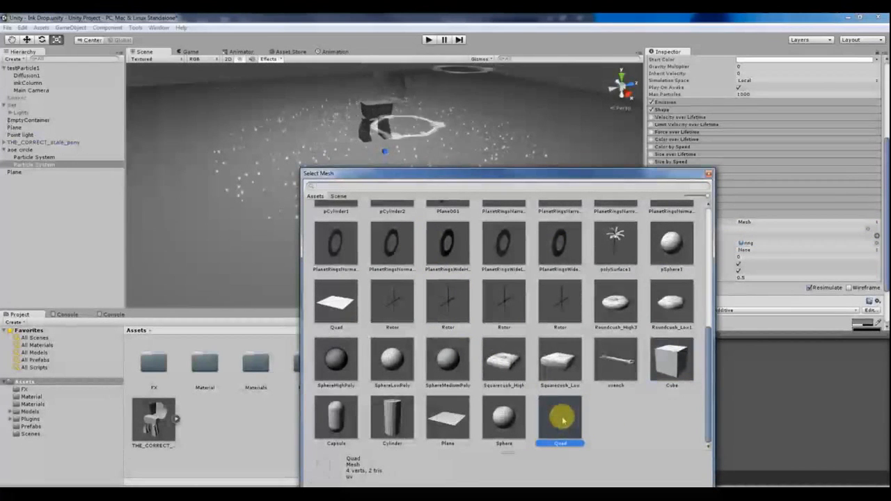
{"action": "double_click", "coordinate": [563, 418]}
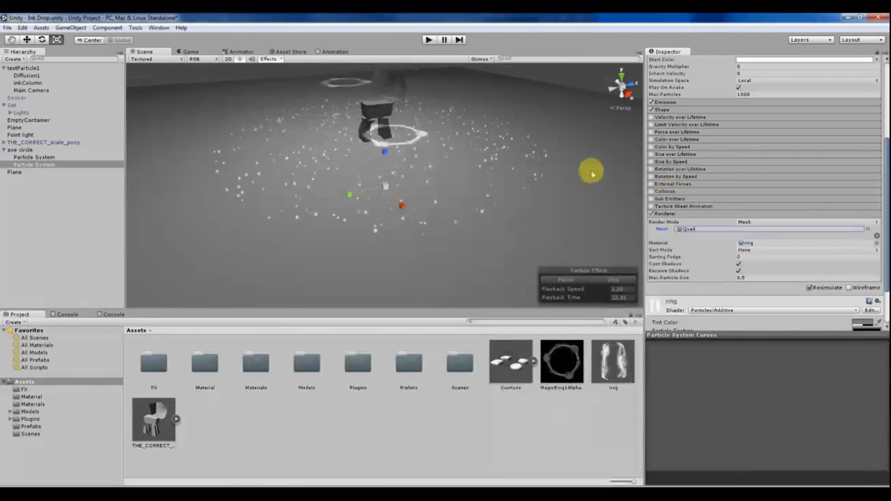
Set the ring particle system's emission rate to about 1.12 and its start speed to about 1.11.
{"action": "scroll", "coordinate": [787, 192], "scroll_direction": "up", "scroll_amount": 5}
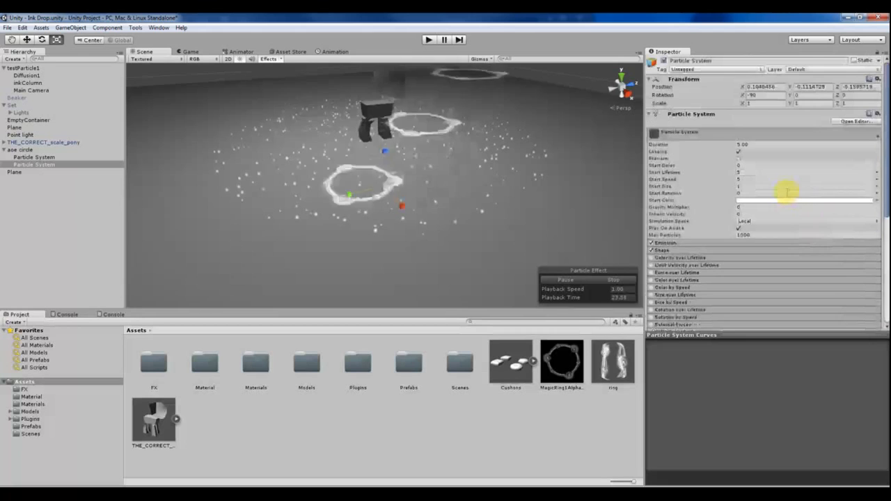
{"action": "left_click", "coordinate": [670, 244]}
{"action": "left_click_drag", "start_coordinate": [731, 254], "coordinate": [615, 261]}
{"action": "left_click", "coordinate": [658, 283]}
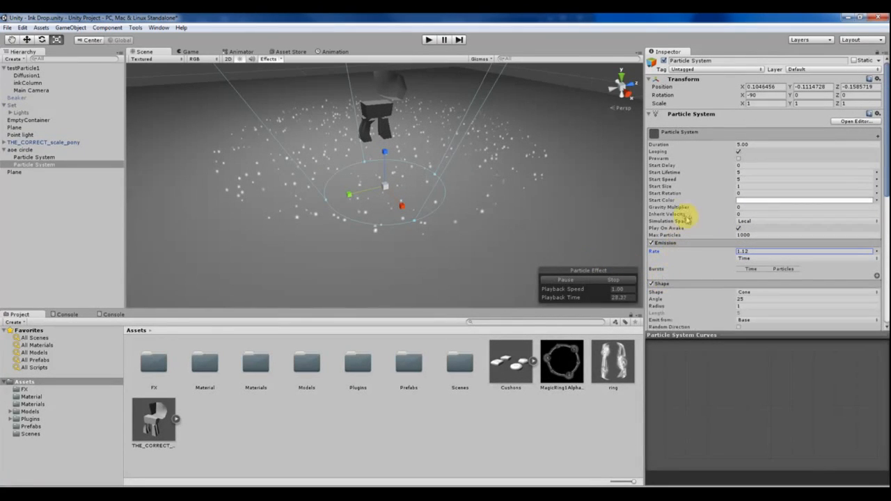
{"action": "left_click_drag", "start_coordinate": [667, 180], "coordinate": [724, 181]}
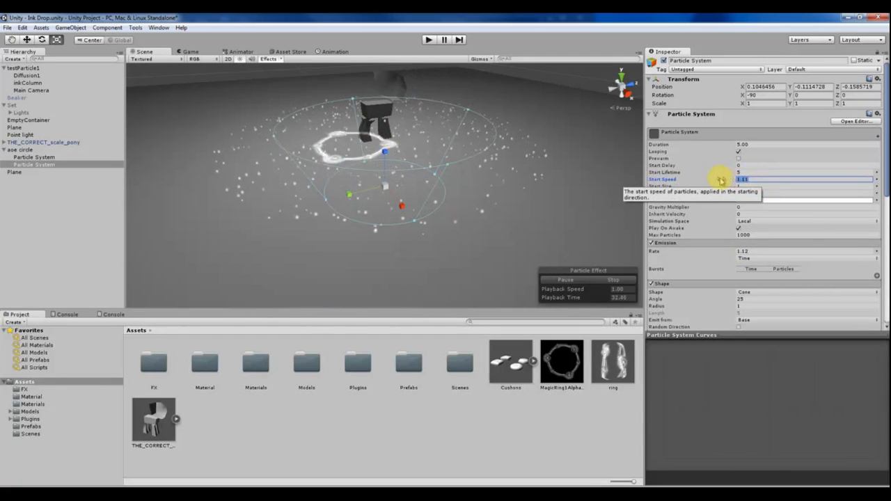
Set the ring particle system's start speed to 0 and raise the system to a Y position of about 0.58.
{"action": "type", "text": "0"}
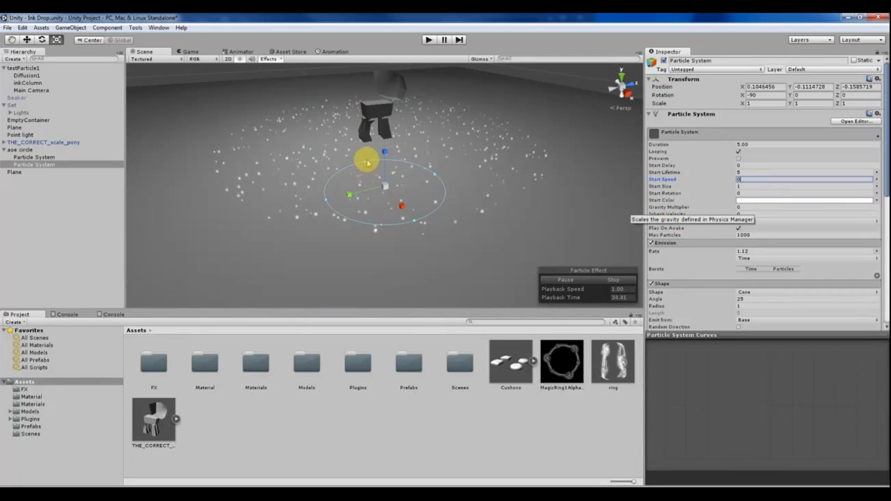
{"action": "mouse_move", "coordinate": [385, 153]}
{"action": "left_mouse_down", "text": "alt"}
{"action": "mouse_move", "coordinate": [378, 156]}
{"action": "mouse_move", "coordinate": [370, 79]}
{"action": "mouse_move", "coordinate": [390, 144]}
{"action": "mouse_move", "coordinate": [385, 187]}
{"action": "mouse_move", "coordinate": [384, 89]}
{"action": "mouse_move", "coordinate": [388, 157]}
{"action": "mouse_move", "coordinate": [383, 142]}
{"action": "left_mouse_up", "text": "alt"}
{"action": "key", "text": "w"}
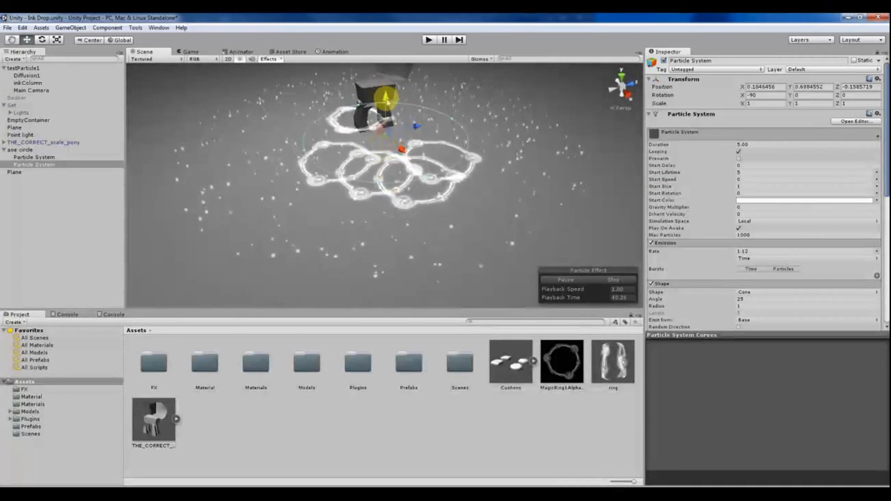
{"action": "left_click_drag", "start_coordinate": [386, 97], "coordinate": [386, 106]}
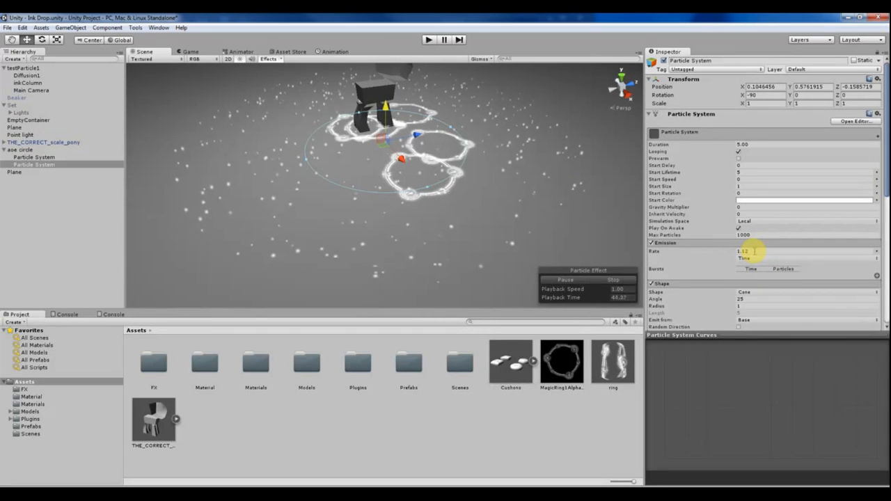
Turn off looping for the ring particle system and restart its simulation.
{"action": "left_click", "coordinate": [754, 251]}
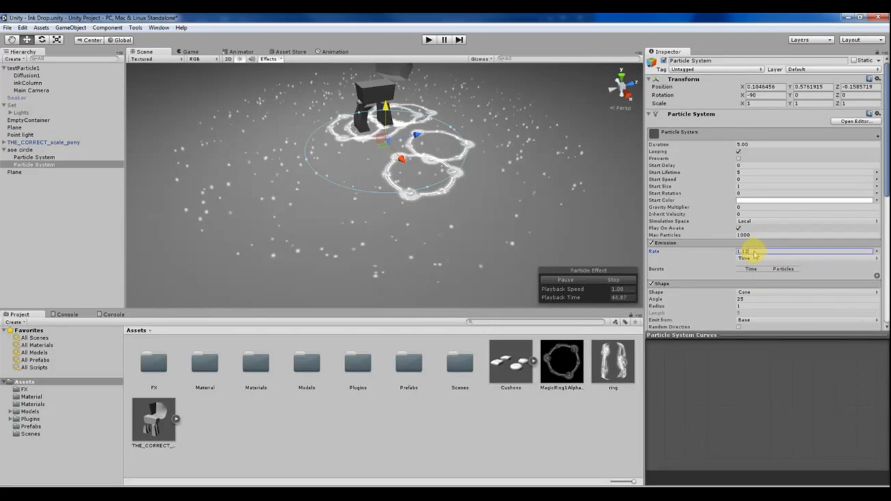
{"action": "left_click", "coordinate": [739, 151]}
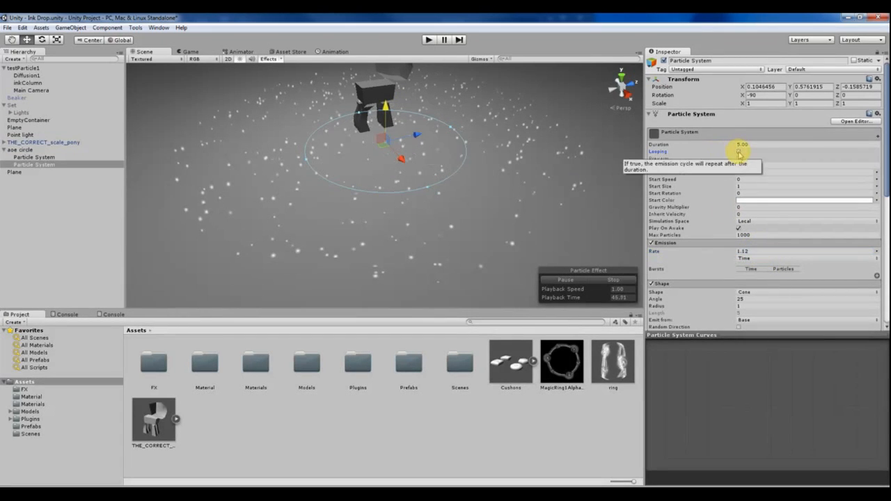
{"action": "left_click", "coordinate": [611, 281]}
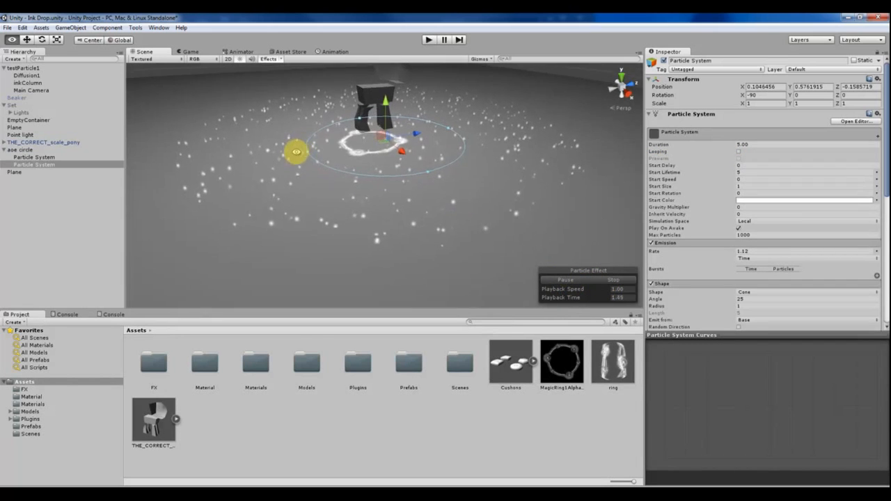
{"action": "left_click_drag", "start_coordinate": [342, 171], "coordinate": [330, 170], "text": "alt"}
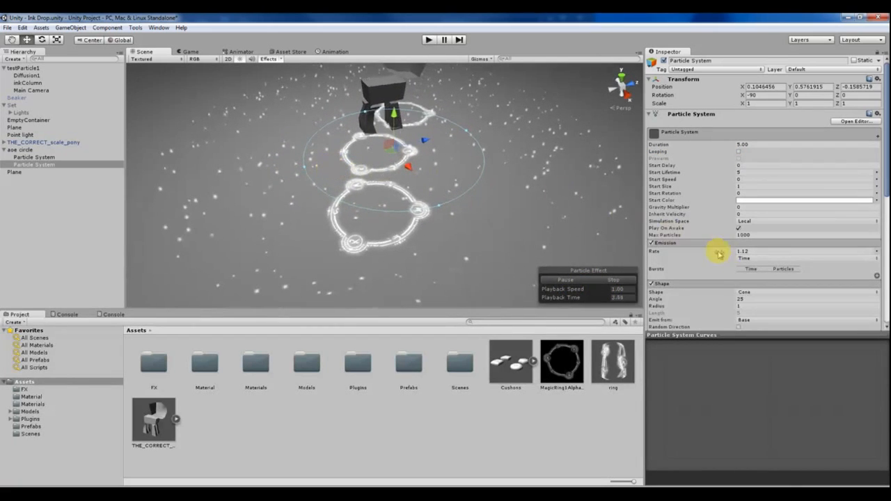
Set the ring system's emission rate to 0 and add a burst of 1 particle at time 0.00.
{"action": "left_click", "coordinate": [742, 252]}
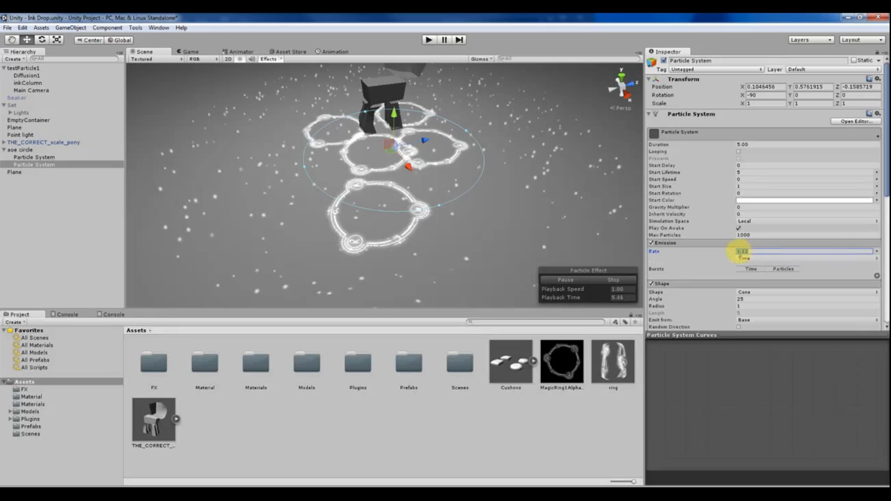
{"action": "type", "text": "0"}
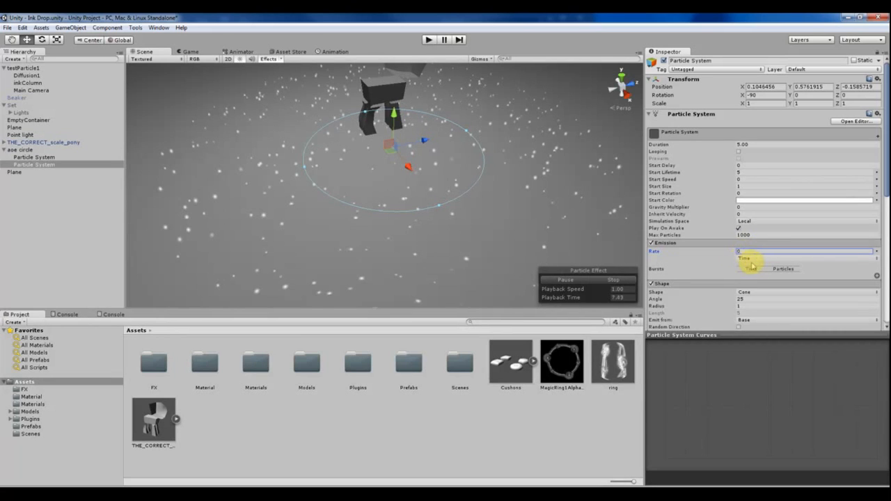
{"action": "left_click", "coordinate": [744, 260]}
{"action": "left_click", "coordinate": [715, 269]}
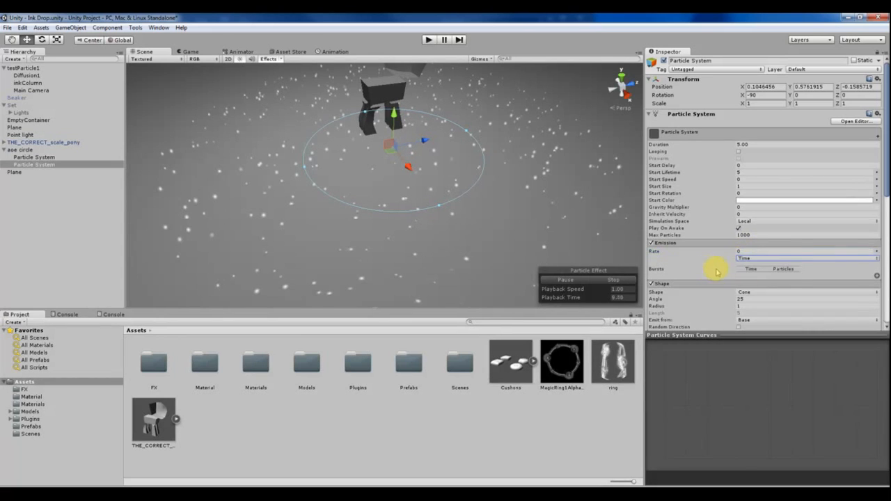
{"action": "left_click", "coordinate": [875, 276]}
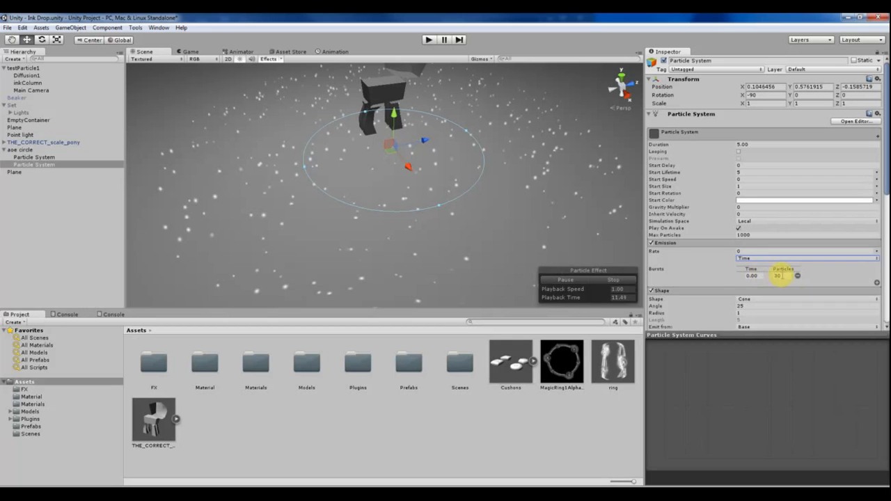
{"action": "type", "text": "1"}
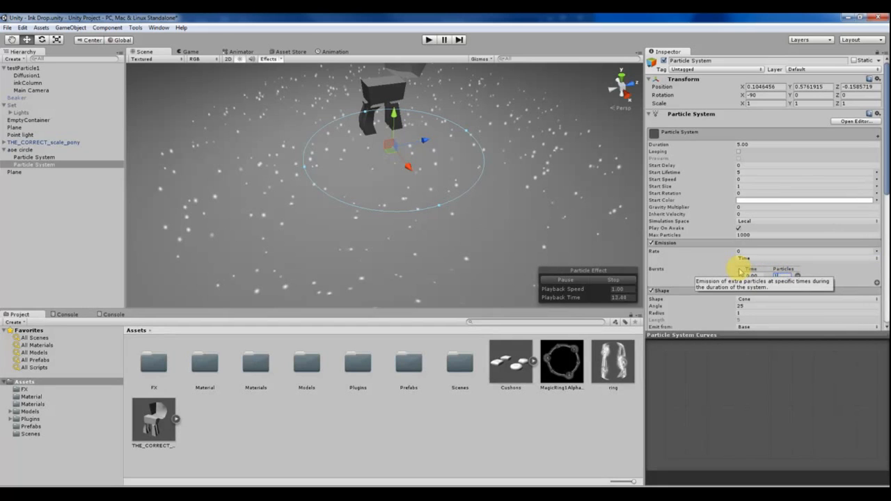
Restart the ring simulation and set the Cone emitter's angle to 0.
{"action": "left_click", "coordinate": [613, 280]}
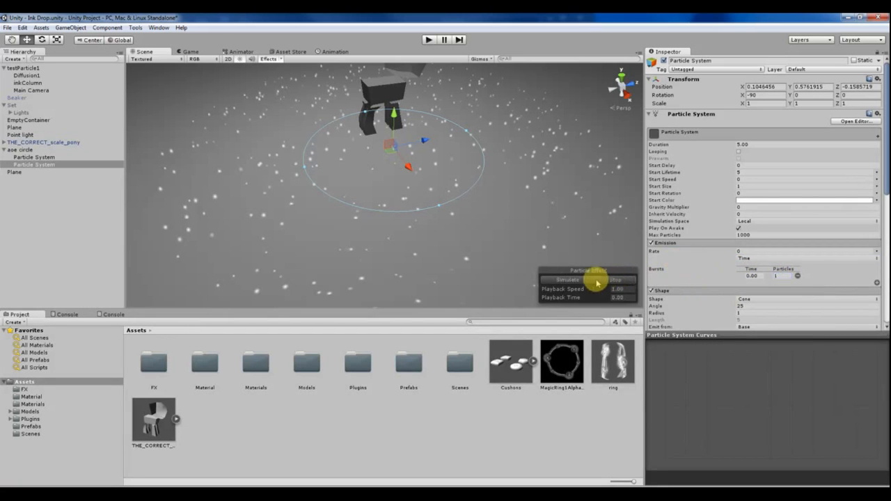
{"action": "left_click", "coordinate": [566, 280]}
{"action": "left_click_drag", "start_coordinate": [369, 142], "coordinate": [322, 154], "text": "alt"}
{"action": "left_click_drag", "start_coordinate": [305, 193], "coordinate": [332, 189]}
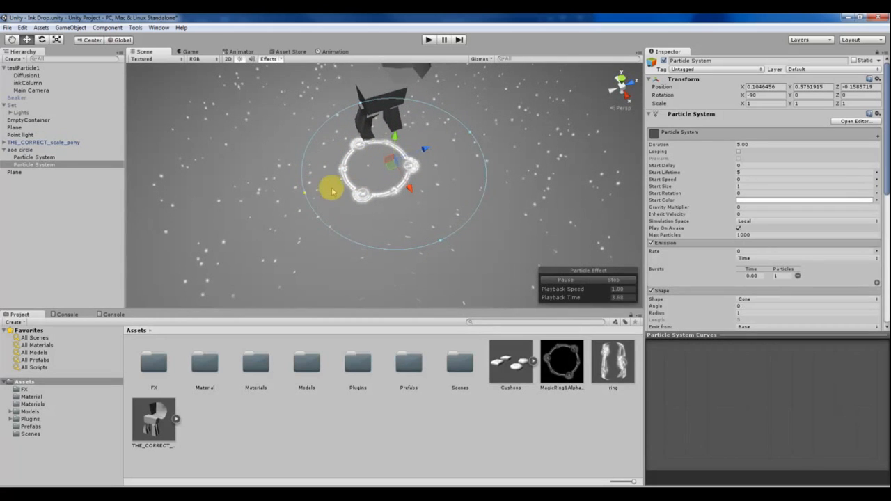
Replay the single-particle burst several times and examine where the ring appears within the emitter circle.
{"action": "scroll", "coordinate": [713, 286], "scroll_direction": "down", "scroll_amount": 2}
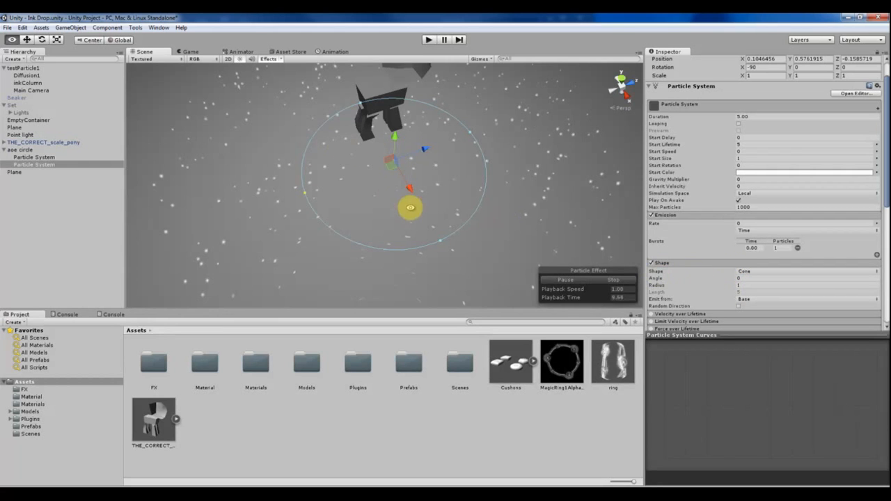
{"action": "left_click_drag", "start_coordinate": [410, 207], "coordinate": [427, 179], "text": "alt"}
{"action": "left_click", "coordinate": [617, 281]}
{"action": "left_click_drag", "start_coordinate": [370, 223], "coordinate": [354, 175], "text": "alt"}
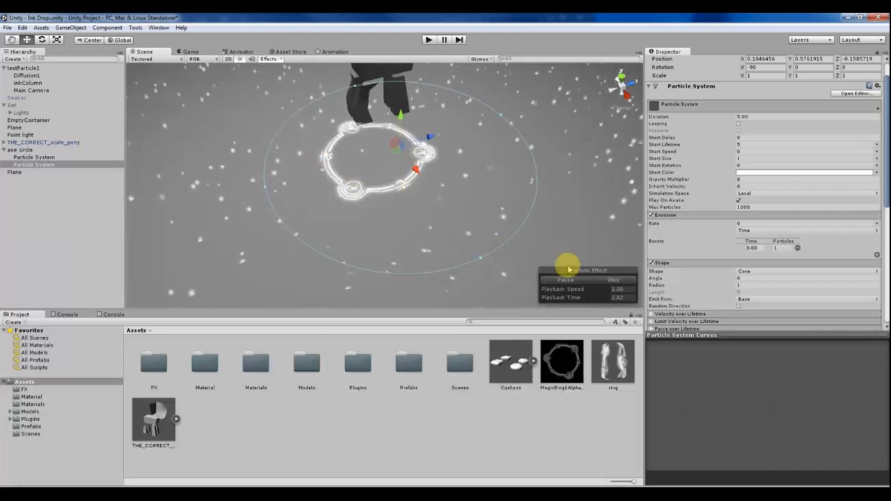
{"action": "left_click", "coordinate": [606, 279]}
{"action": "left_click", "coordinate": [573, 280]}
{"action": "left_click", "coordinate": [606, 283]}
{"action": "left_click", "coordinate": [564, 280]}
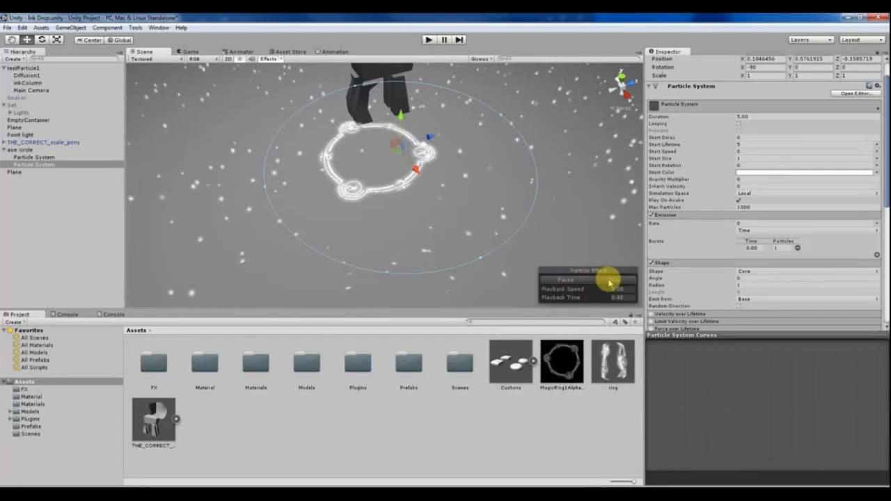
{"action": "left_click", "coordinate": [609, 280]}
{"action": "left_click", "coordinate": [565, 279]}
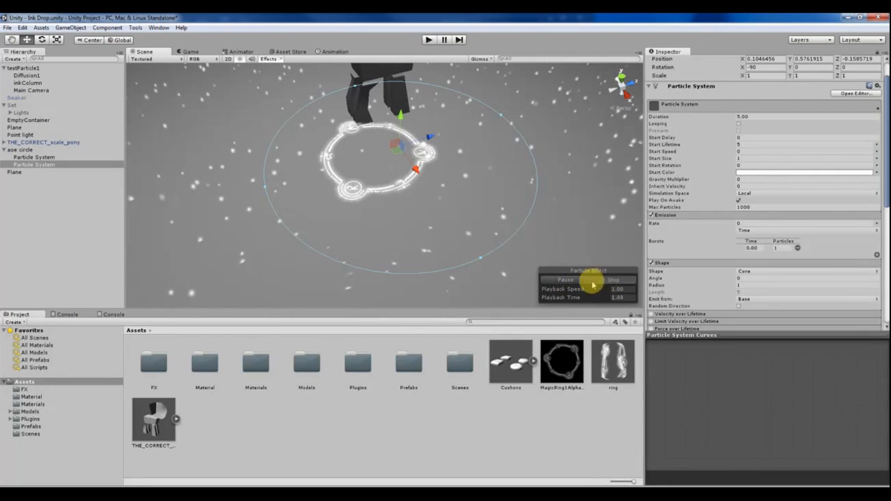
{"action": "left_click", "coordinate": [612, 280]}
{"action": "left_click", "coordinate": [569, 281]}
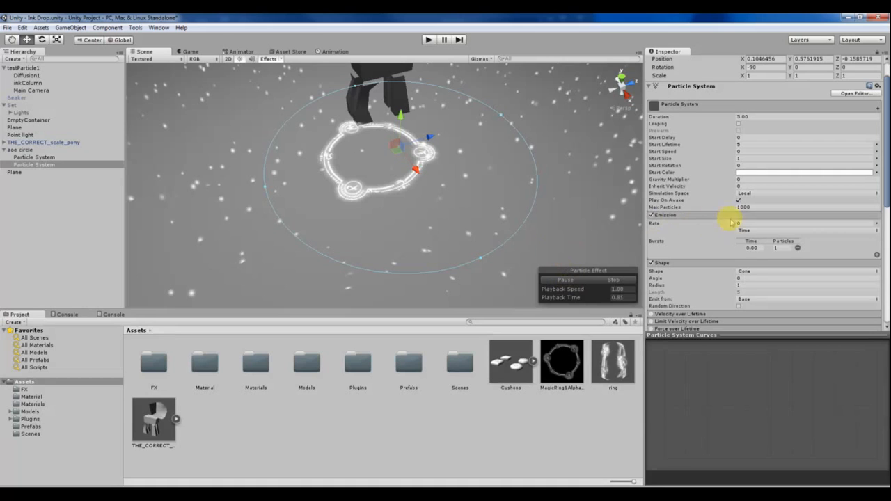
Set the ring system's emitter shape to Mesh and replay the simulation to check the ring's spawn position.
{"action": "left_click", "coordinate": [744, 272]}
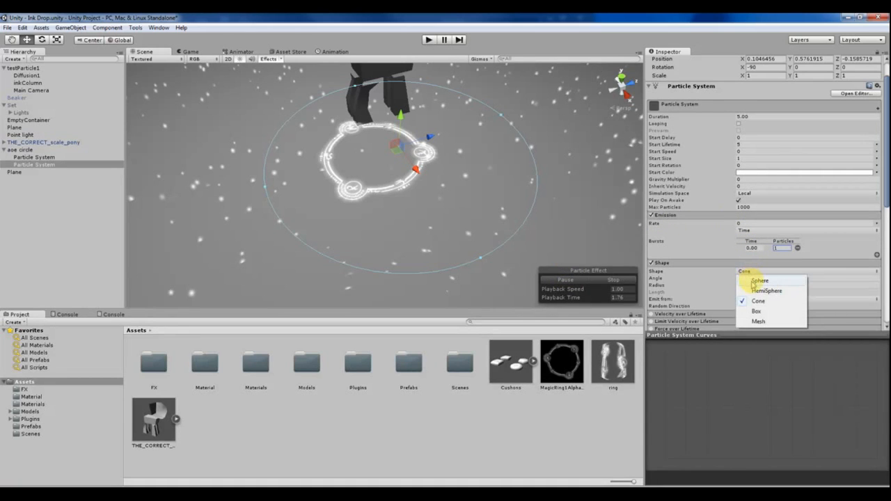
{"action": "left_click", "coordinate": [760, 280]}
{"action": "left_click", "coordinate": [748, 273]}
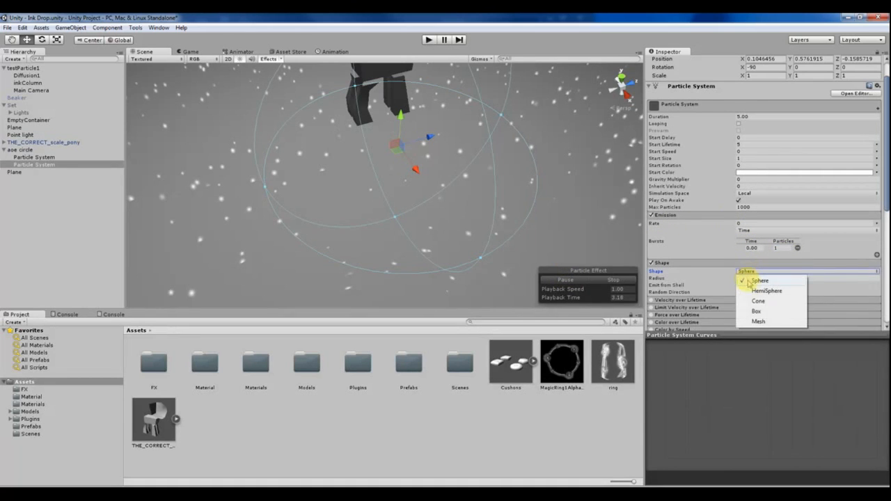
{"action": "left_click", "coordinate": [759, 321]}
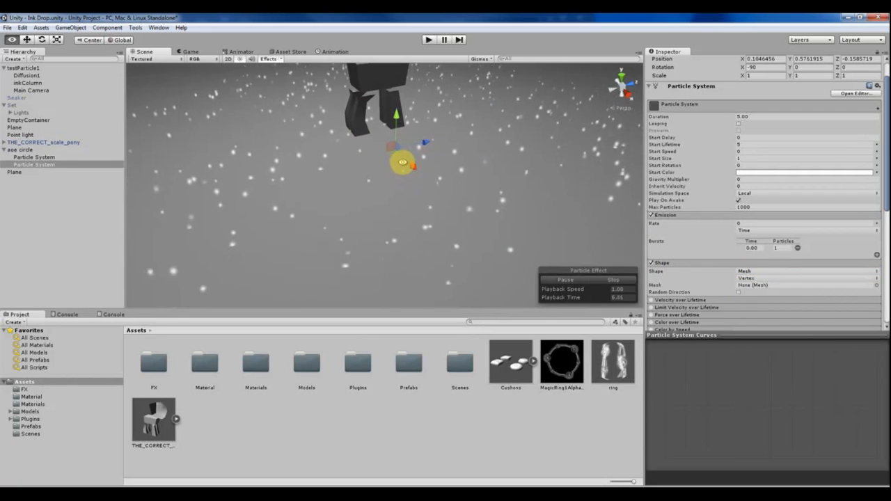
{"action": "left_click", "coordinate": [613, 279]}
{"action": "left_click", "coordinate": [569, 280]}
{"action": "left_click_drag", "start_coordinate": [369, 169], "coordinate": [362, 222], "text": "alt"}
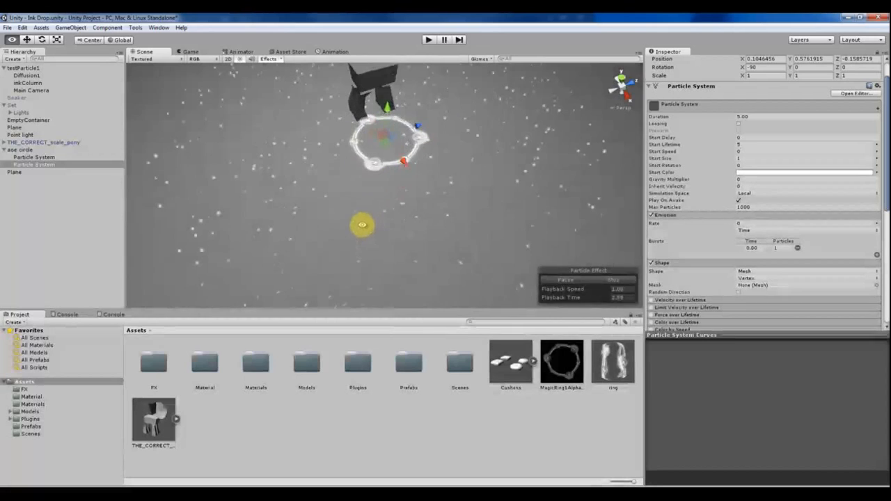
{"action": "left_click", "coordinate": [599, 281]}
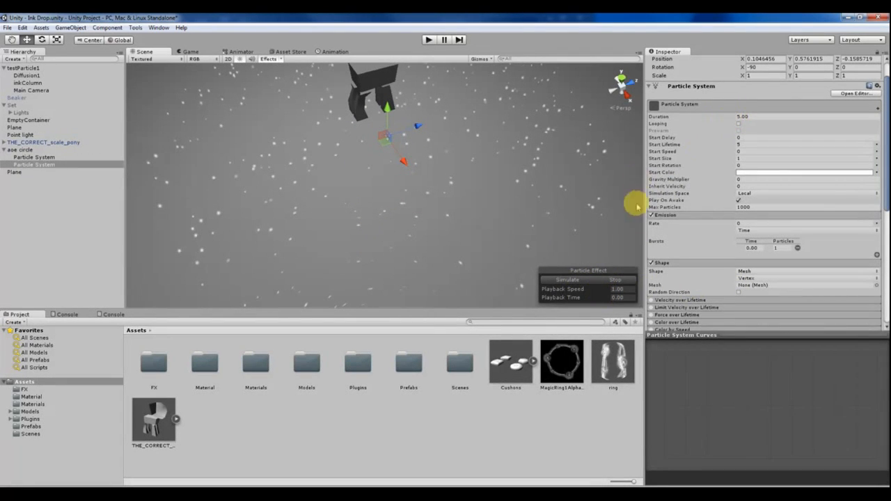
{"action": "left_click", "coordinate": [577, 280]}
{"action": "mouse_move", "coordinate": [368, 139]}
{"action": "left_mouse_down", "text": "alt"}
{"action": "mouse_move", "coordinate": [369, 148]}
{"action": "mouse_move", "coordinate": [367, 138]}
{"action": "left_mouse_up", "text": "alt"}
Set the ring system's duration to 3.92 to match the sparkle particle system, and replay the effect.
{"action": "left_click", "coordinate": [35, 156]}
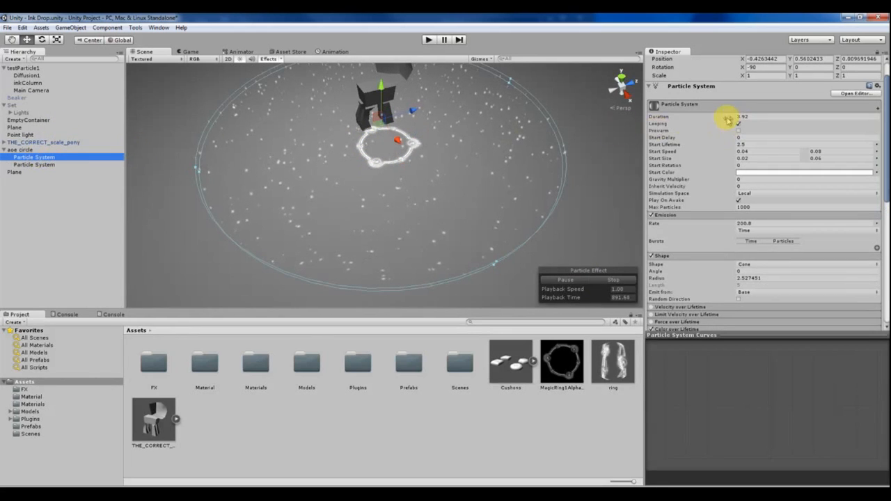
{"action": "left_click", "coordinate": [55, 164]}
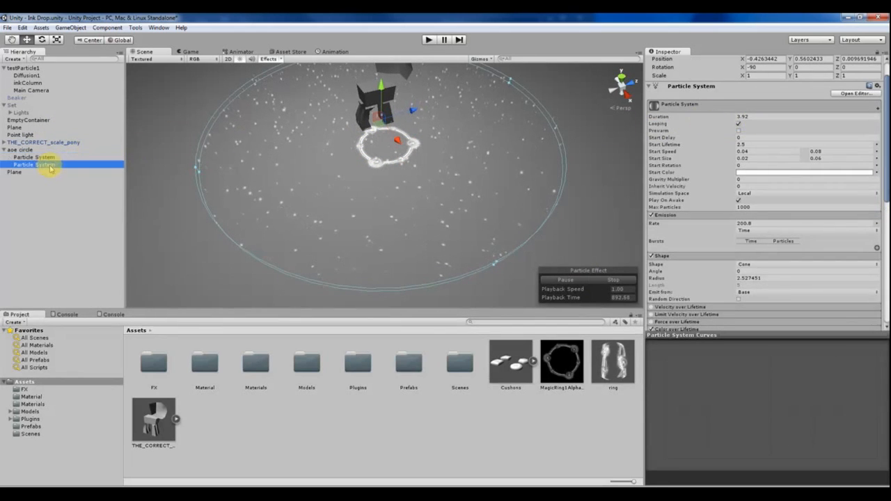
{"action": "left_click", "coordinate": [752, 117]}
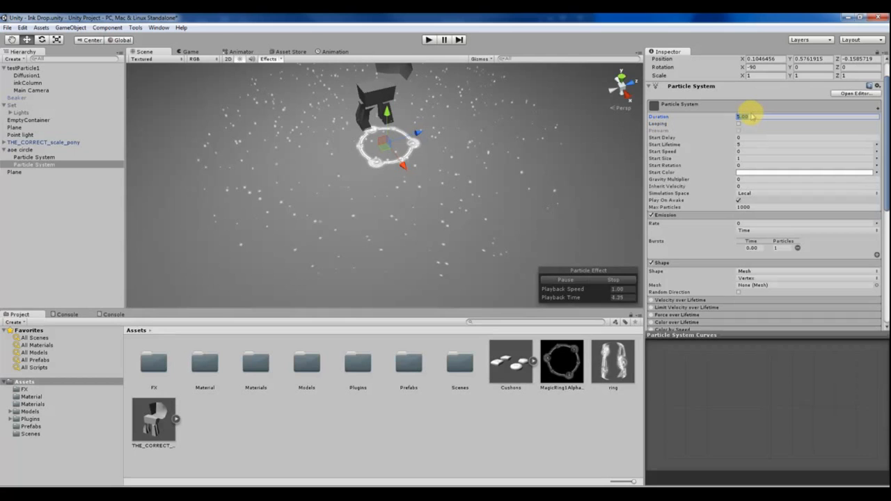
{"action": "type", "text": "3.92"}
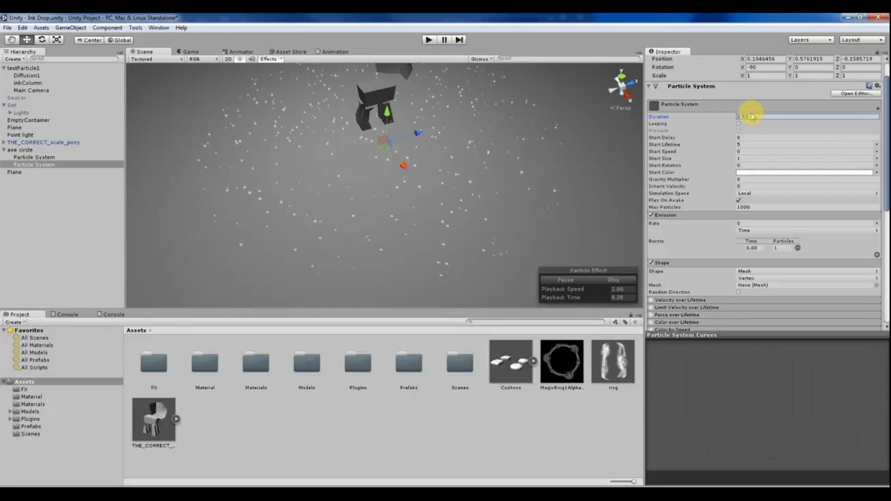
{"action": "left_click", "coordinate": [612, 281]}
{"action": "left_click", "coordinate": [578, 282]}
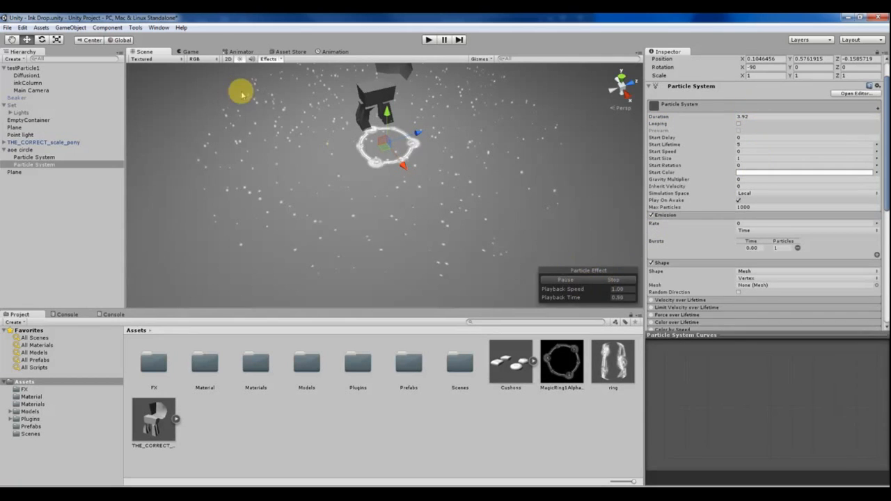
Increase the ring particle's start size to about 6.1 and replay the simulation to check its scale.
{"action": "mouse_move", "coordinate": [408, 174]}
{"action": "left_mouse_down", "text": "alt"}
{"action": "mouse_move", "coordinate": [405, 186]}
{"action": "mouse_move", "coordinate": [397, 174]}
{"action": "left_mouse_up", "text": "alt"}
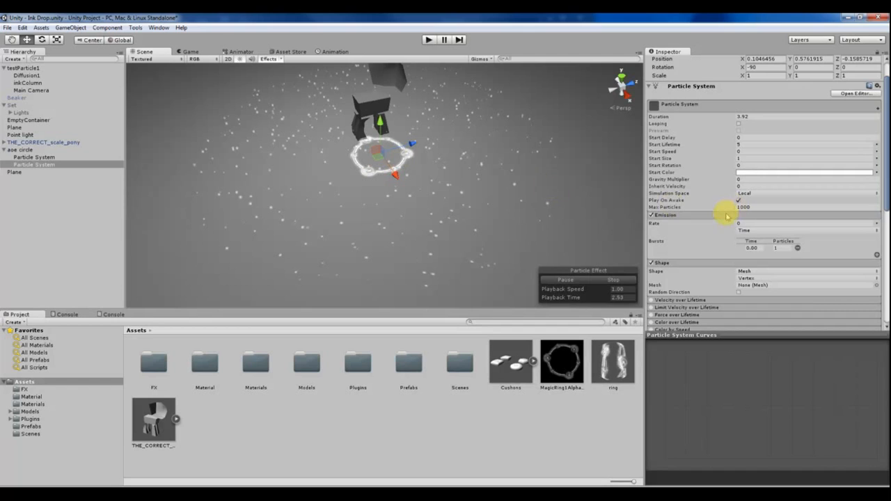
{"action": "scroll", "coordinate": [729, 283], "scroll_direction": "down", "scroll_amount": 2}
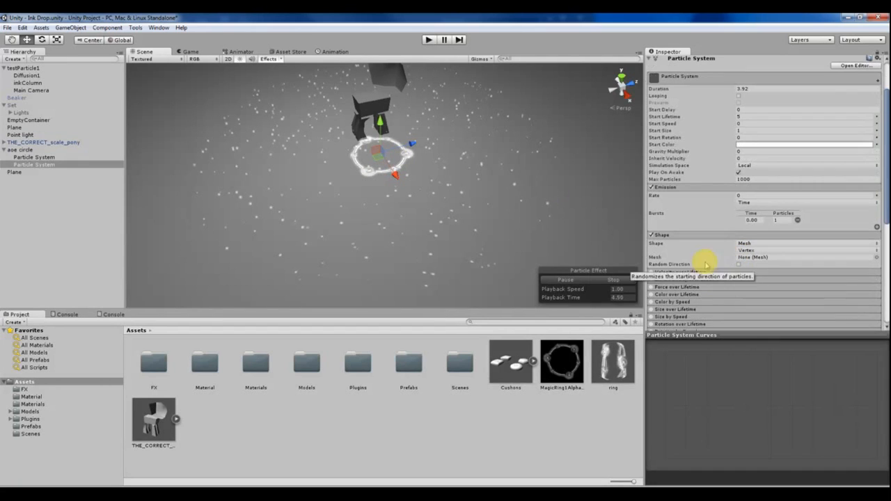
{"action": "key", "text": "r"}
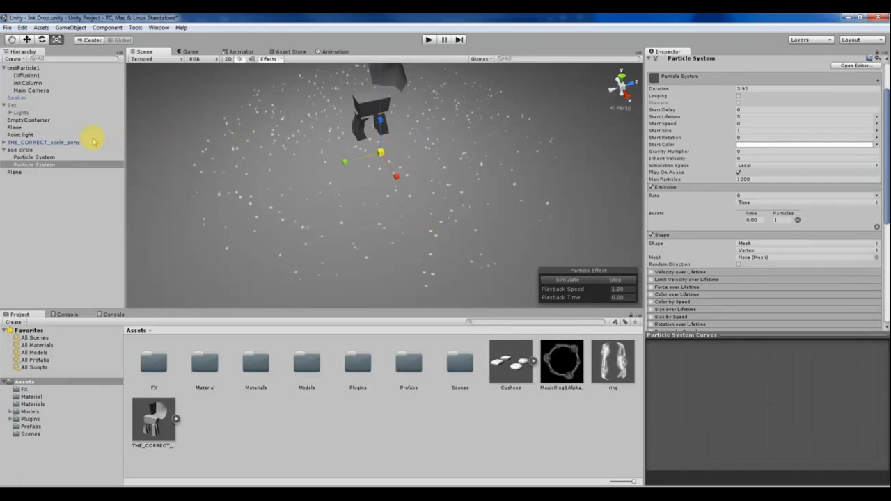
{"action": "left_click", "coordinate": [573, 280]}
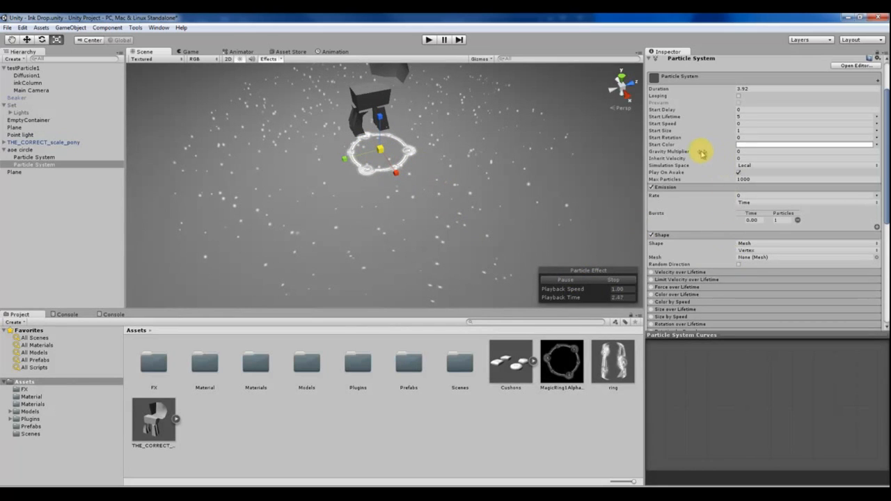
{"action": "scroll", "coordinate": [702, 154], "scroll_direction": "up", "scroll_amount": 2}
{"action": "left_click_drag", "start_coordinate": [672, 161], "coordinate": [710, 163]}
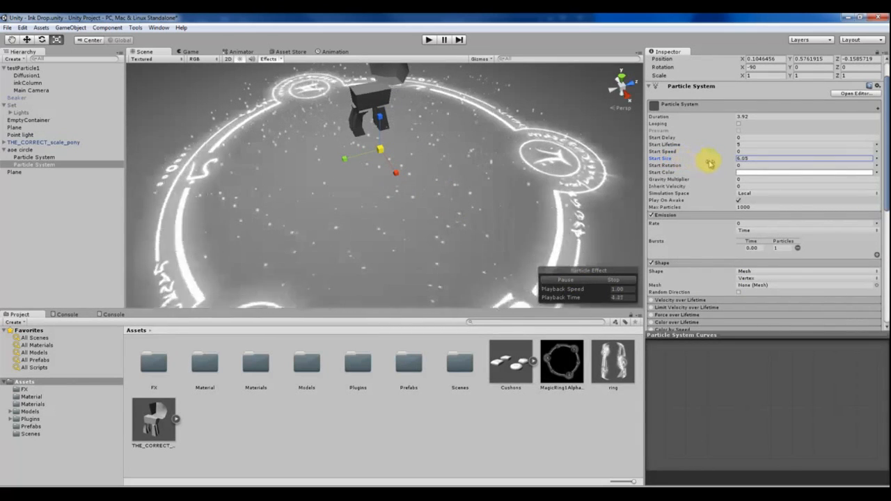
{"action": "left_click", "coordinate": [617, 281]}
{"action": "left_click", "coordinate": [565, 280]}
{"action": "left_click", "coordinate": [610, 280]}
{"action": "scroll", "coordinate": [352, 130], "scroll_direction": "down", "scroll_amount": 1}
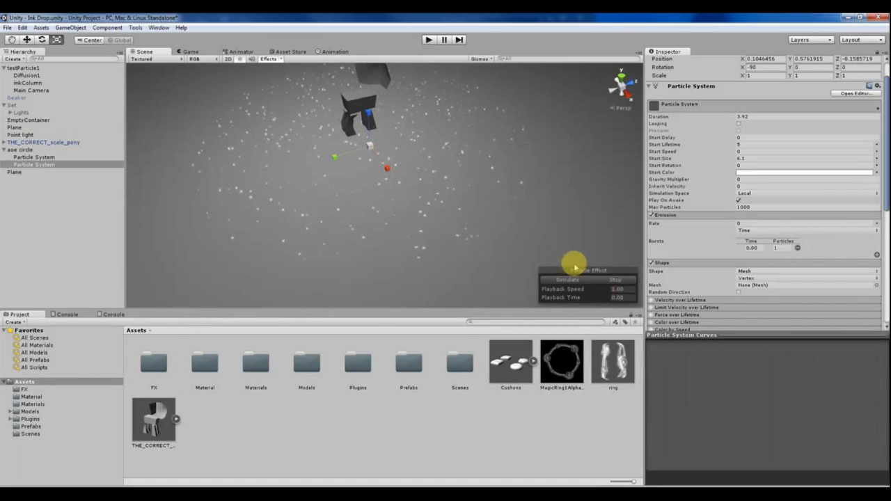
Replay the ring burst and shift the ring system along X to about -0.33.
{"action": "left_click", "coordinate": [574, 282]}
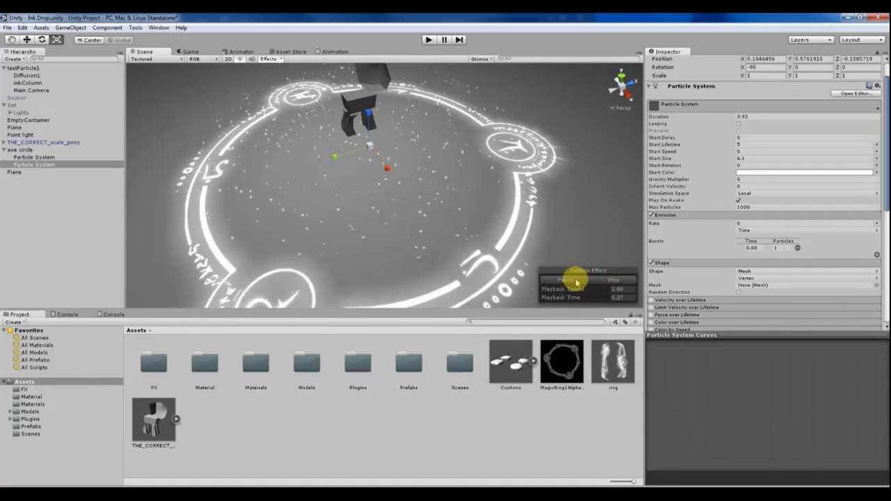
{"action": "left_click", "coordinate": [577, 281]}
{"action": "left_click_drag", "start_coordinate": [300, 156], "coordinate": [378, 219], "text": "alt"}
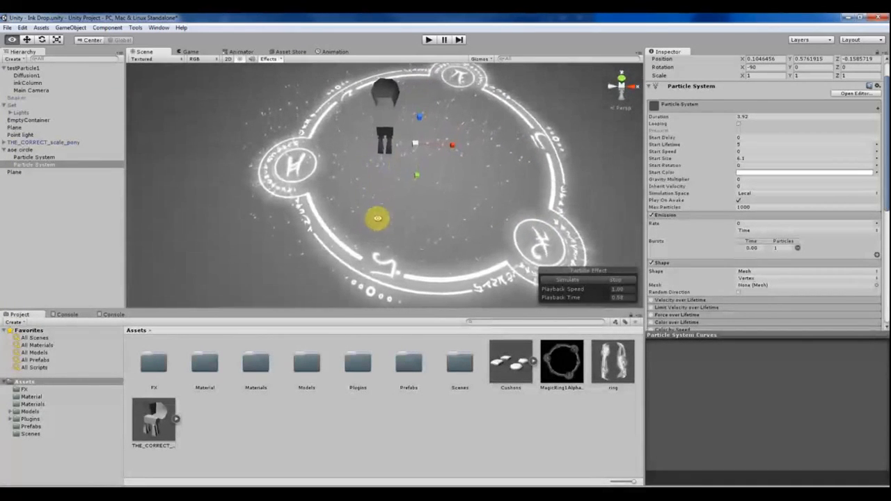
{"action": "mouse_move", "coordinate": [454, 145]}
{"action": "left_mouse_down"}
{"action": "mouse_move", "coordinate": [422, 147]}
{"action": "mouse_move", "coordinate": [450, 142]}
{"action": "left_mouse_up"}
{"action": "scroll", "coordinate": [780, 132], "scroll_direction": "up", "scroll_amount": 2}
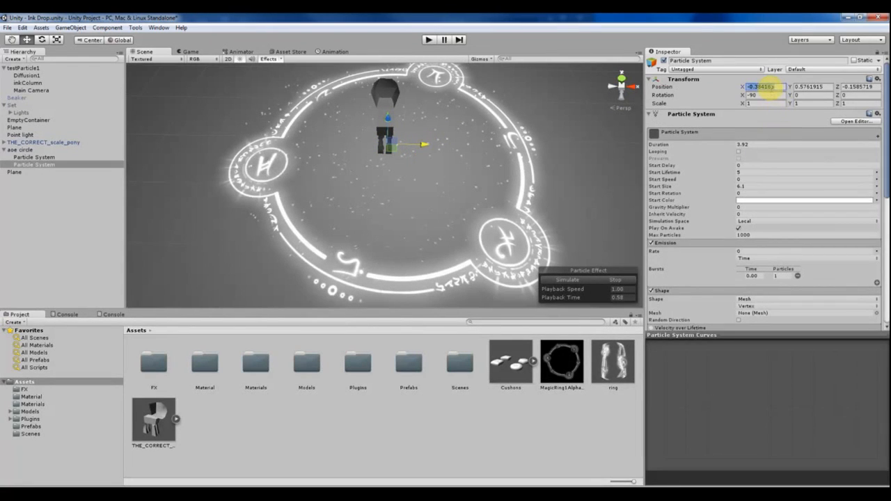
Set the ring particle system's position to 0 on X, Y and Z.
{"action": "type", "text": "0"}
{"action": "left_click", "coordinate": [809, 85]}
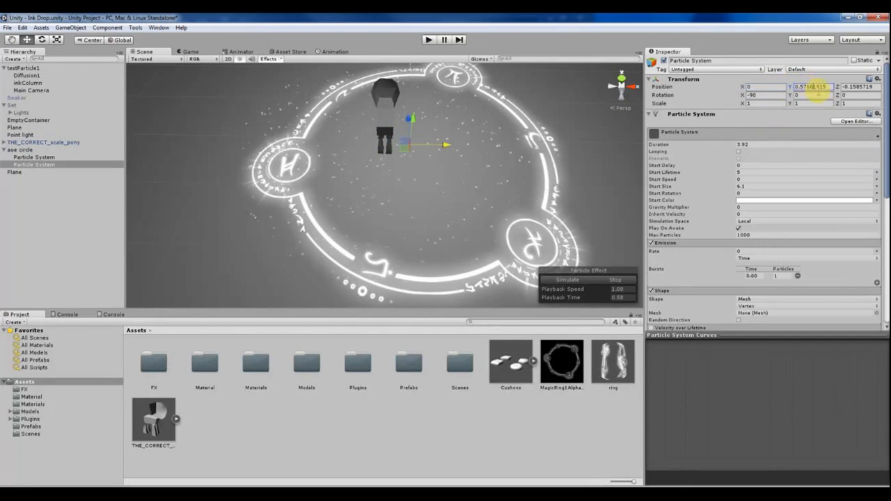
{"action": "type", "text": "0"}
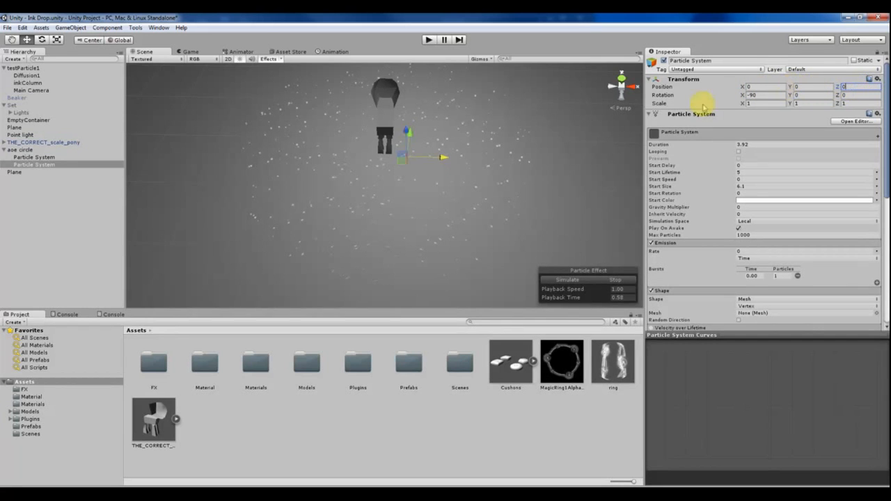
Move the ring system to about X -0.52, Y 0.58 to centre it on the sparkles, and replay the effect.
{"action": "mouse_move", "coordinate": [405, 146]}
{"action": "left_mouse_down", "text": "alt"}
{"action": "mouse_move", "coordinate": [388, 143]}
{"action": "mouse_move", "coordinate": [398, 142]}
{"action": "left_mouse_up", "text": "alt"}
{"action": "scroll", "coordinate": [397, 142], "scroll_direction": "up", "scroll_amount": 2}
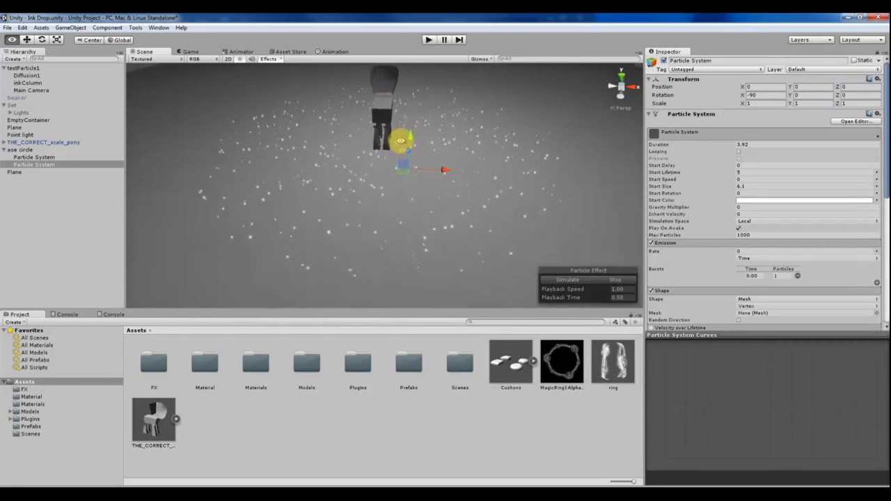
{"action": "left_click_drag", "start_coordinate": [438, 167], "coordinate": [390, 153]}
{"action": "left_click", "coordinate": [612, 279]}
{"action": "left_click", "coordinate": [567, 280]}
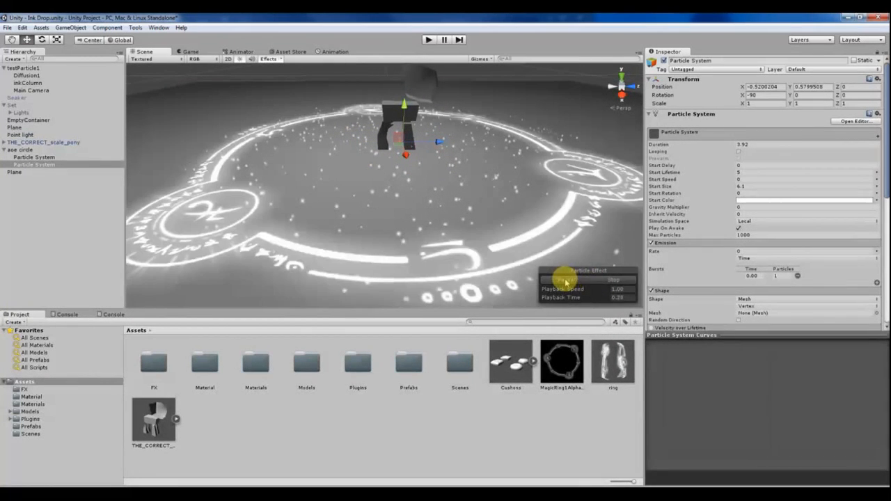
Enable Color over Lifetime on the ring with a gradient fading in from alpha 0 at 0%, and replay the effect.
{"action": "scroll", "coordinate": [716, 284], "scroll_direction": "down", "scroll_amount": 4}
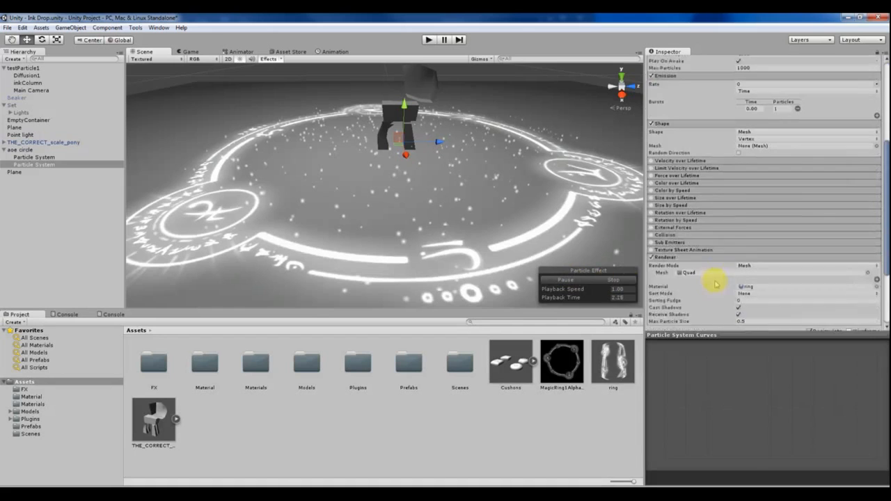
{"action": "scroll", "coordinate": [713, 281], "scroll_direction": "down", "scroll_amount": 3}
{"action": "scroll", "coordinate": [704, 265], "scroll_direction": "up", "scroll_amount": 4}
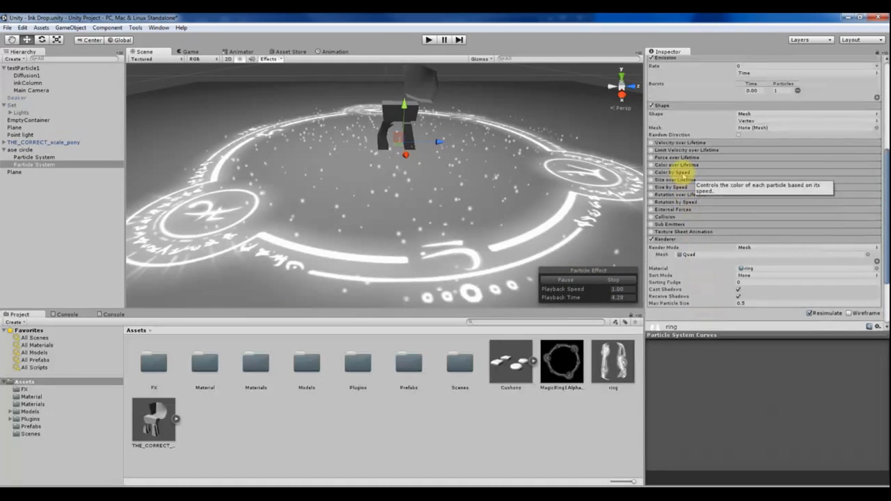
{"action": "left_click", "coordinate": [651, 165]}
{"action": "left_click", "coordinate": [670, 165]}
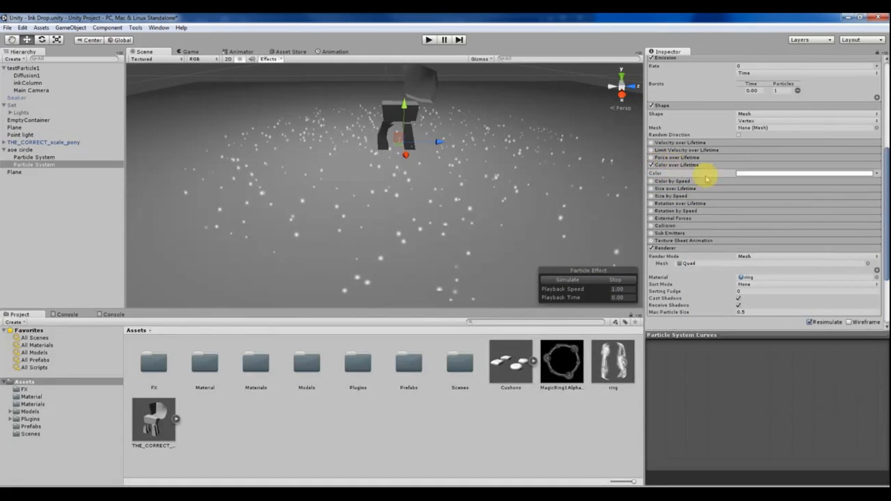
{"action": "left_click", "coordinate": [740, 174]}
{"action": "left_click", "coordinate": [292, 355]}
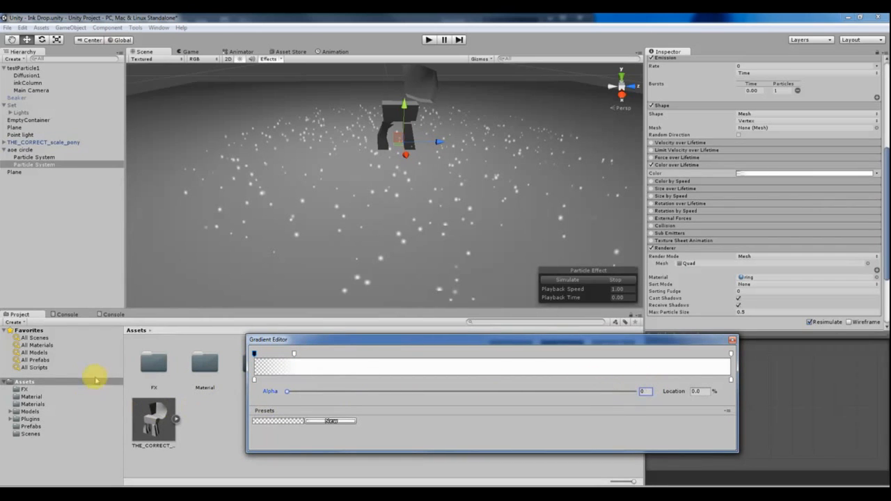
{"action": "left_click", "coordinate": [599, 281]}
{"action": "left_click", "coordinate": [566, 280]}
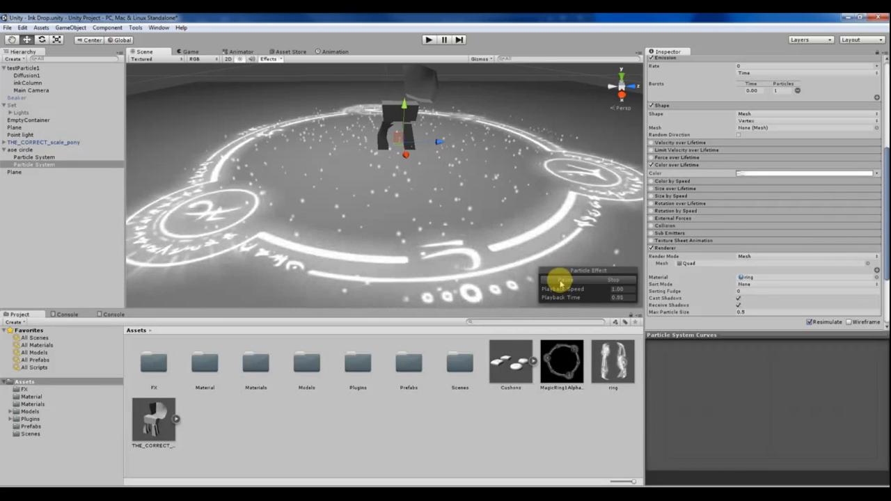
{"action": "left_click", "coordinate": [604, 282]}
{"action": "left_click", "coordinate": [563, 282]}
{"action": "left_click_drag", "start_coordinate": [266, 154], "coordinate": [281, 177], "text": "alt"}
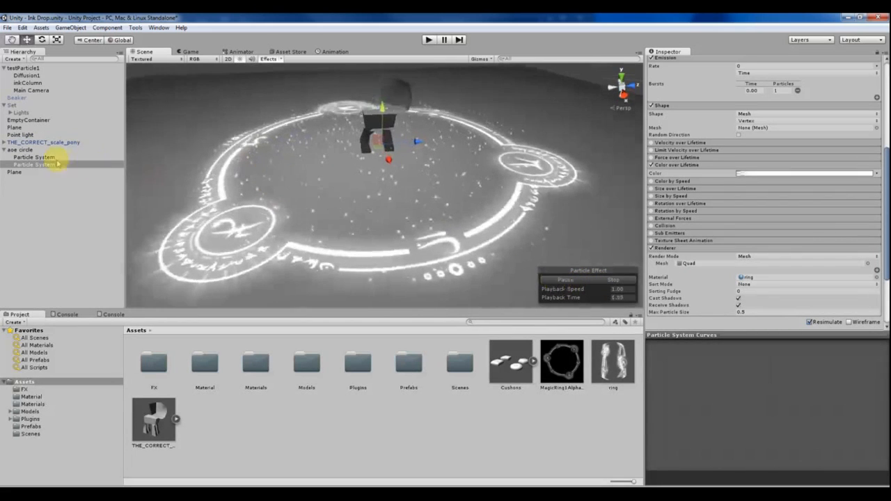
Stop and replay the sparkle and ring systems under aoe circle to check how they play individually and together.
{"action": "left_click", "coordinate": [27, 157]}
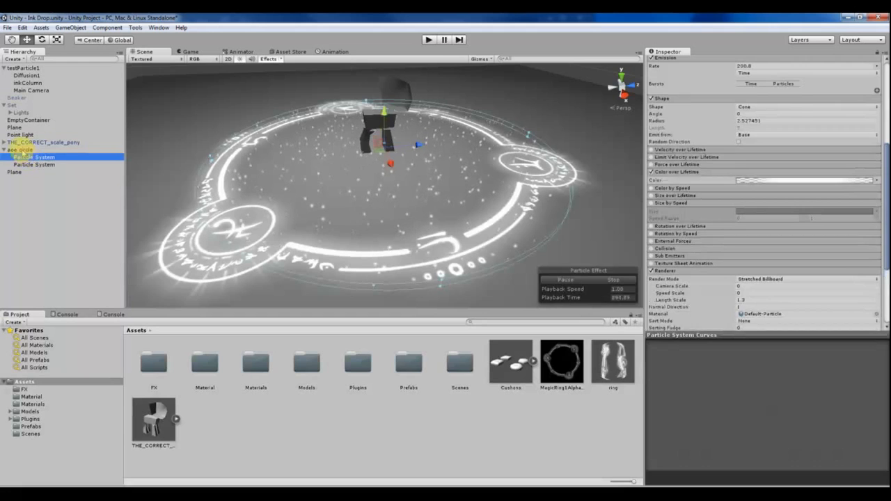
{"action": "left_click", "coordinate": [21, 150]}
{"action": "left_click", "coordinate": [35, 164]}
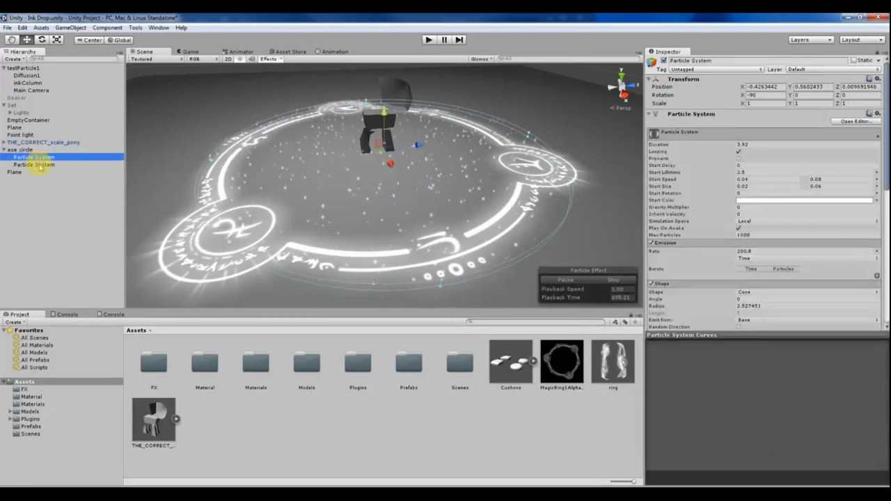
{"action": "left_click", "coordinate": [615, 280]}
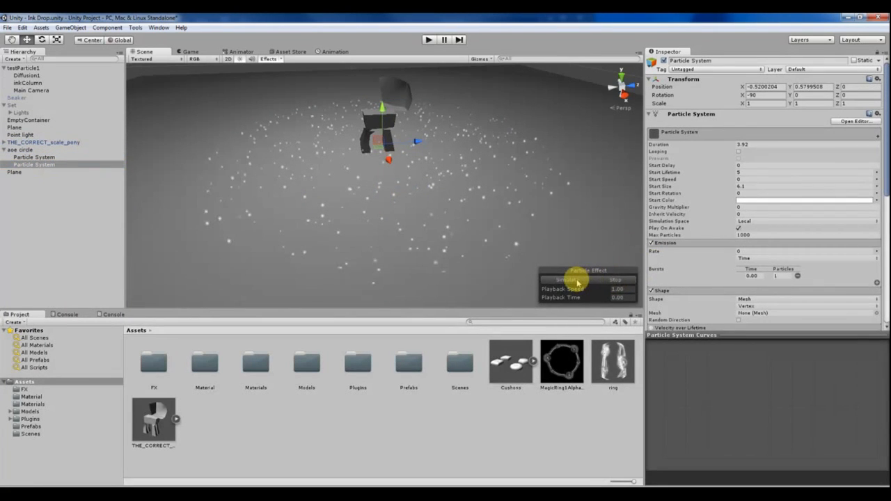
{"action": "left_click", "coordinate": [577, 281]}
{"action": "left_click", "coordinate": [615, 279]}
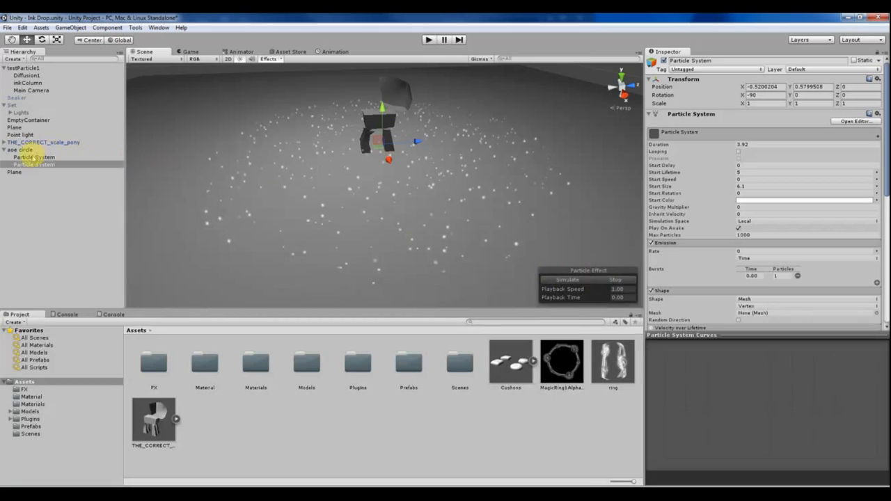
{"action": "left_click", "coordinate": [34, 157]}
{"action": "left_click", "coordinate": [617, 280]}
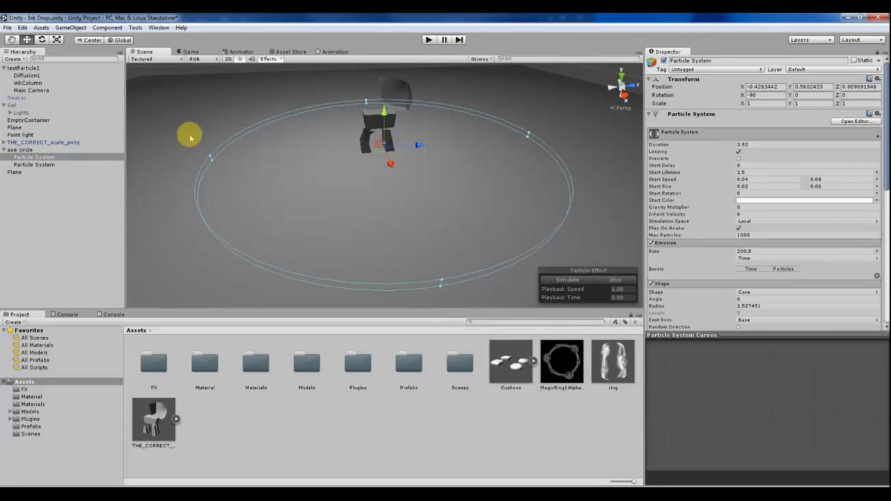
{"action": "left_click", "coordinate": [34, 150]}
{"action": "left_click", "coordinate": [44, 164]}
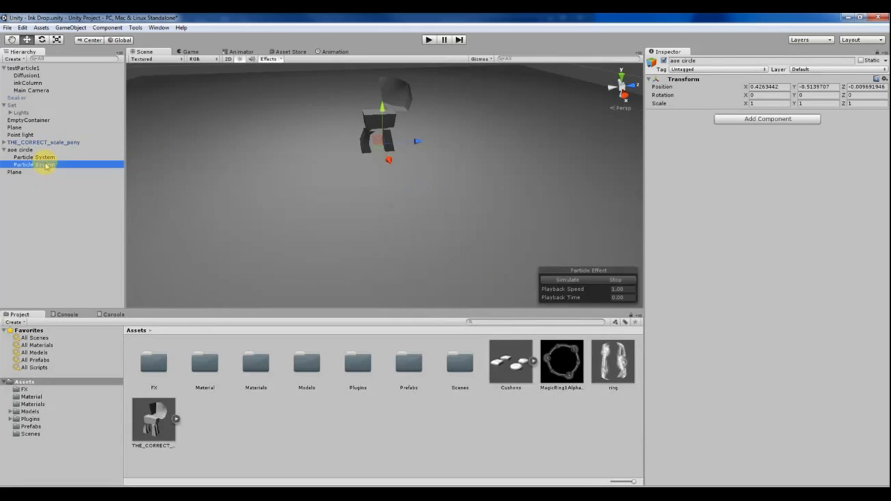
Save the aoe circle object as a prefab in the Assets folder.
{"action": "left_click", "coordinate": [31, 150]}
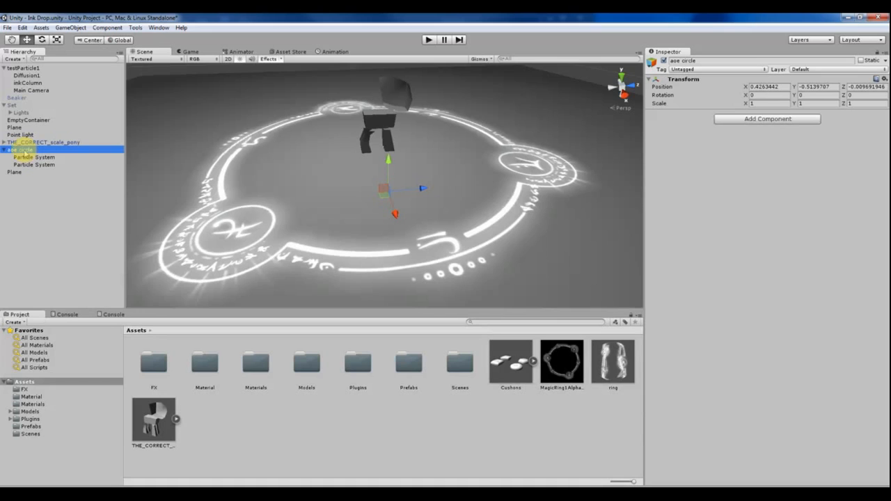
{"action": "left_click_drag", "start_coordinate": [23, 151], "coordinate": [317, 458]}
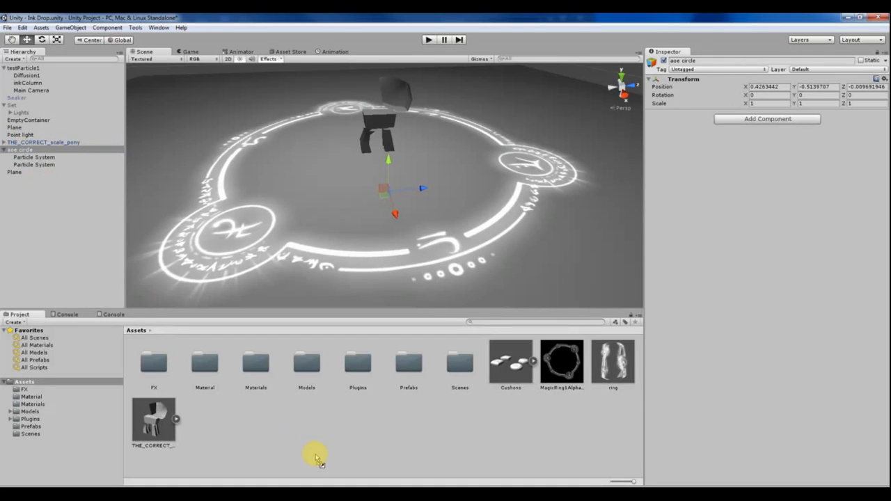
{"action": "left_click_drag", "start_coordinate": [271, 374], "coordinate": [271, 374]}
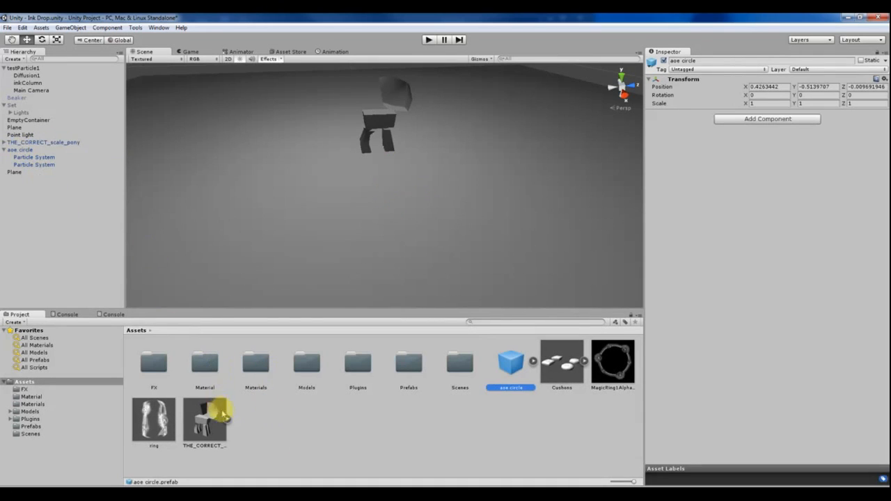
Add an instance of the aoe circle prefab to the scene and expand it to show its particle systems.
{"action": "left_click", "coordinate": [516, 402]}
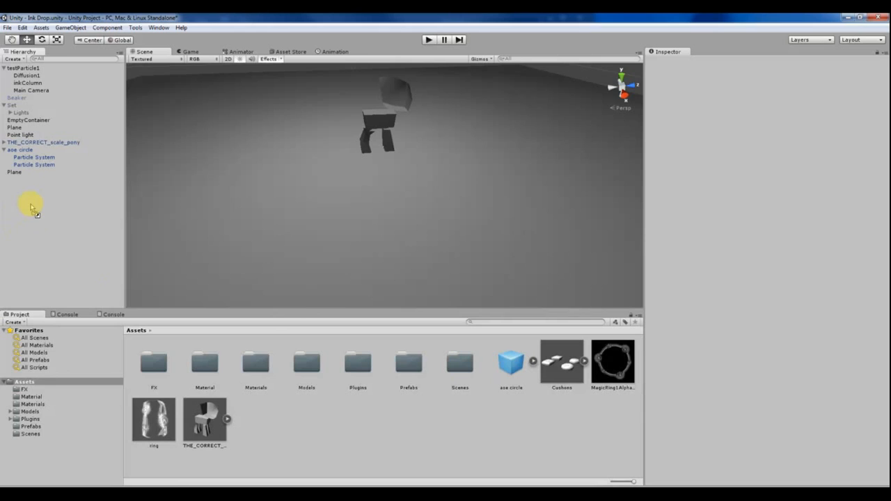
{"action": "left_click_drag", "start_coordinate": [32, 207], "coordinate": [32, 207]}
{"action": "left_click", "coordinate": [19, 180]}
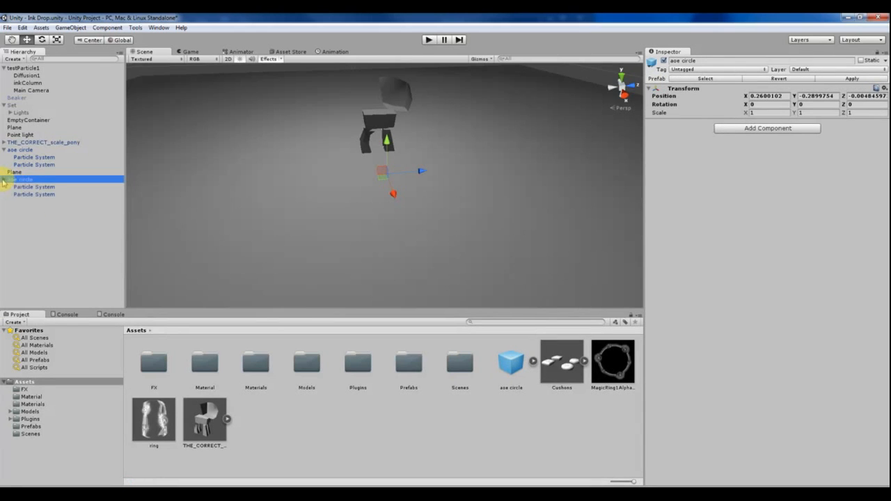
Preview the new aoe circle instance's sparkle and ring systems from several angles, replaying the burst to check how they play together.
{"action": "left_click", "coordinate": [25, 195]}
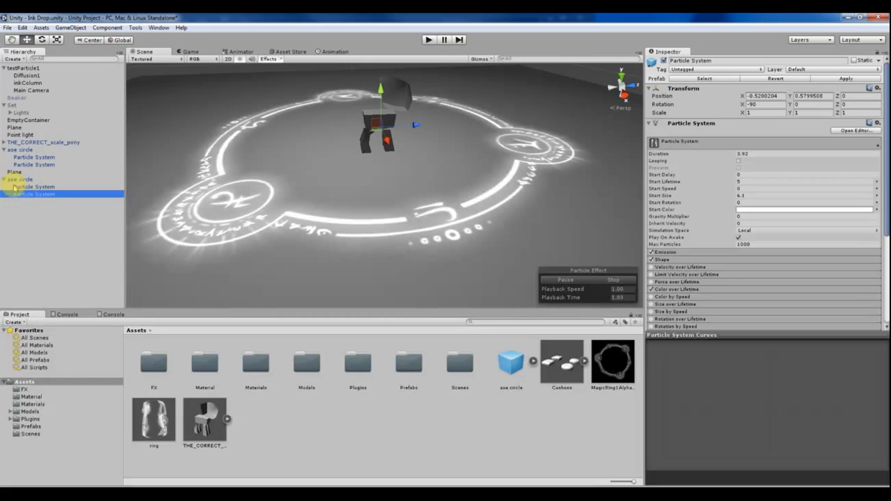
{"action": "left_click", "coordinate": [9, 180]}
{"action": "left_click", "coordinate": [21, 186]}
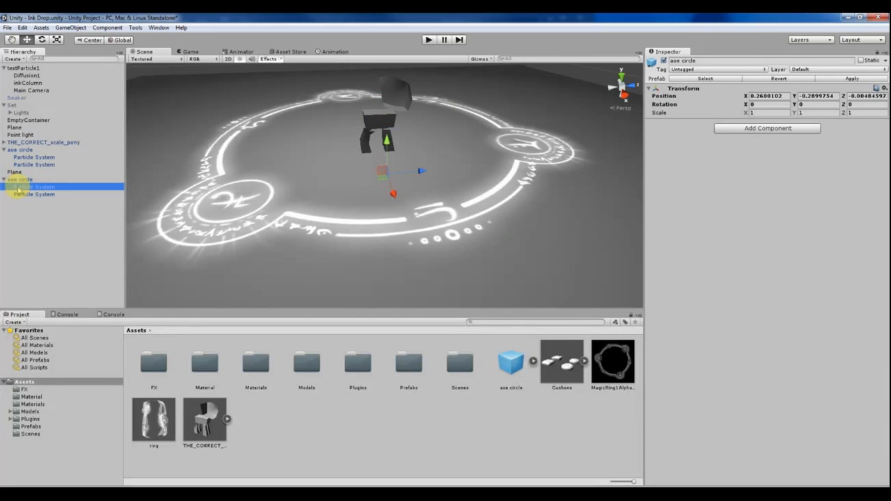
{"action": "left_click", "coordinate": [21, 194], "text": "shift"}
{"action": "left_click_drag", "start_coordinate": [327, 154], "coordinate": [366, 165], "text": "alt"}
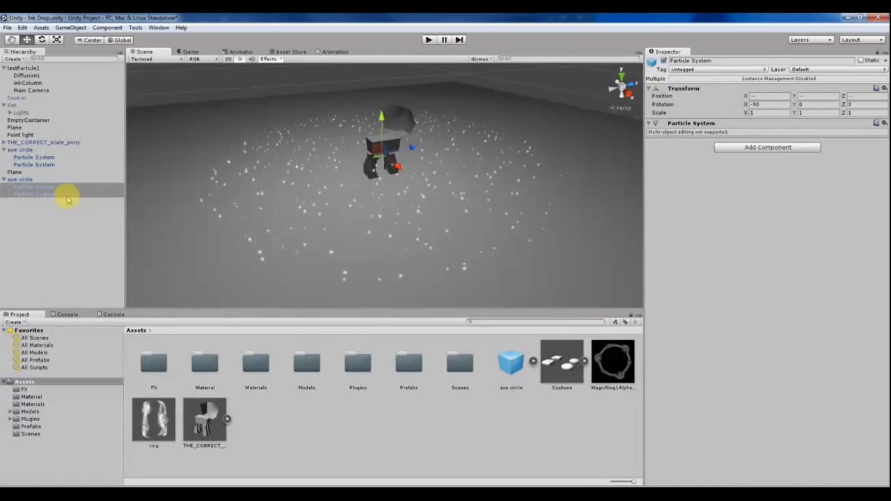
{"action": "left_click", "coordinate": [21, 179]}
{"action": "left_click", "coordinate": [24, 187]}
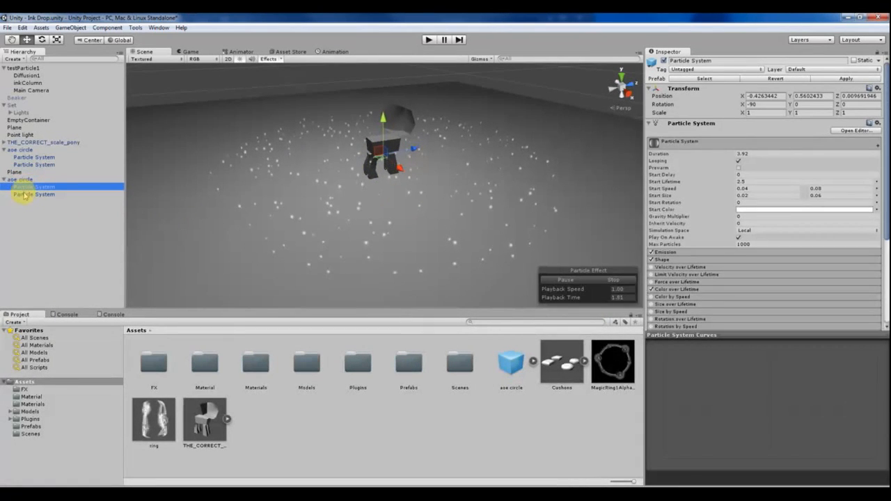
{"action": "left_click", "coordinate": [18, 179]}
{"action": "left_click", "coordinate": [23, 194]}
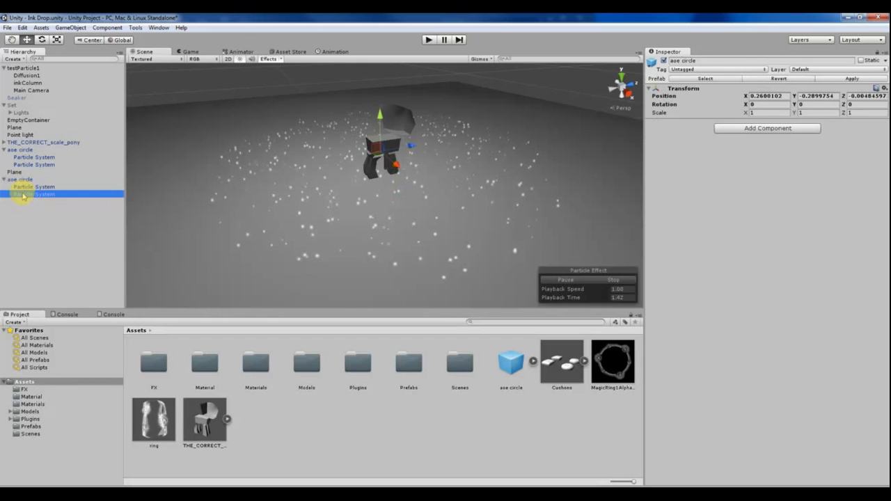
{"action": "left_click_drag", "start_coordinate": [267, 204], "coordinate": [379, 200], "text": "alt"}
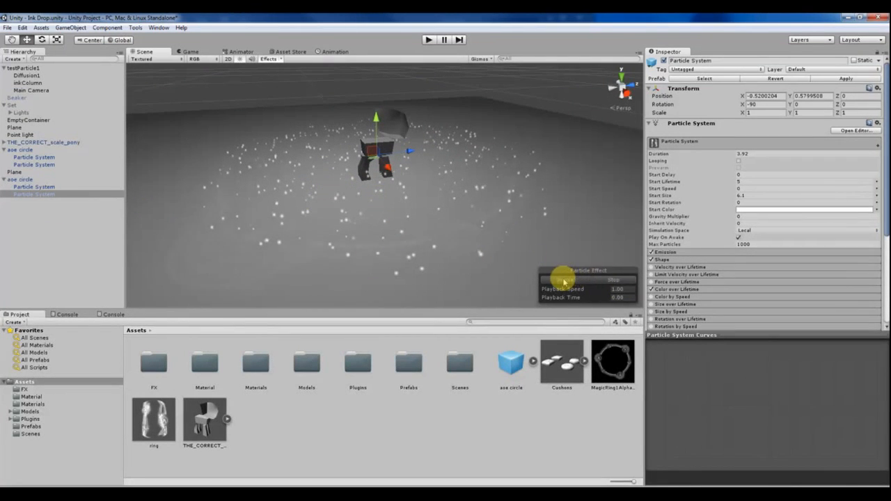
{"action": "left_click", "coordinate": [604, 280]}
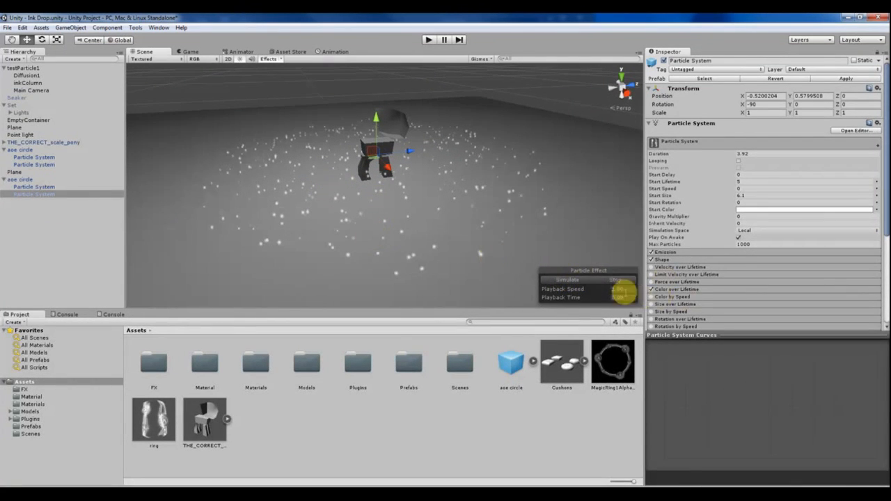
{"action": "left_click", "coordinate": [567, 280]}
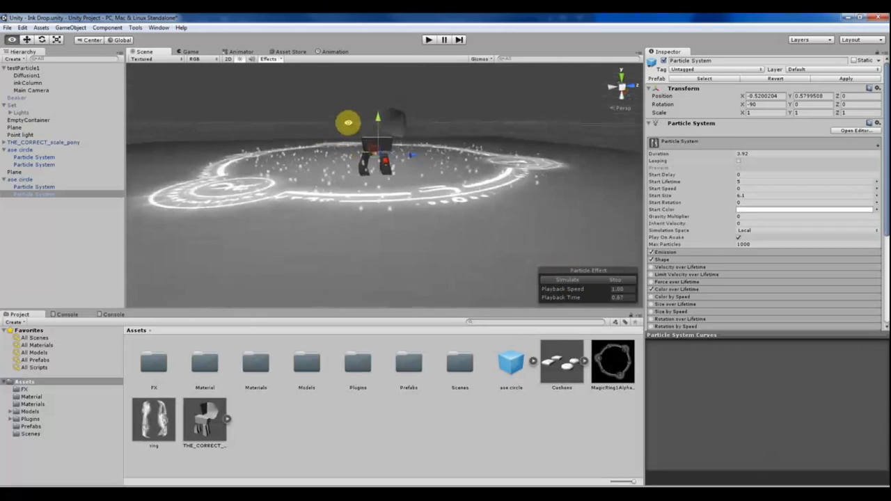
Lower the new instance's ring system to about Y 0.34 and its sparkle system to about Y 0.35, and preview the ring.
{"action": "left_click_drag", "start_coordinate": [369, 112], "coordinate": [328, 106]}
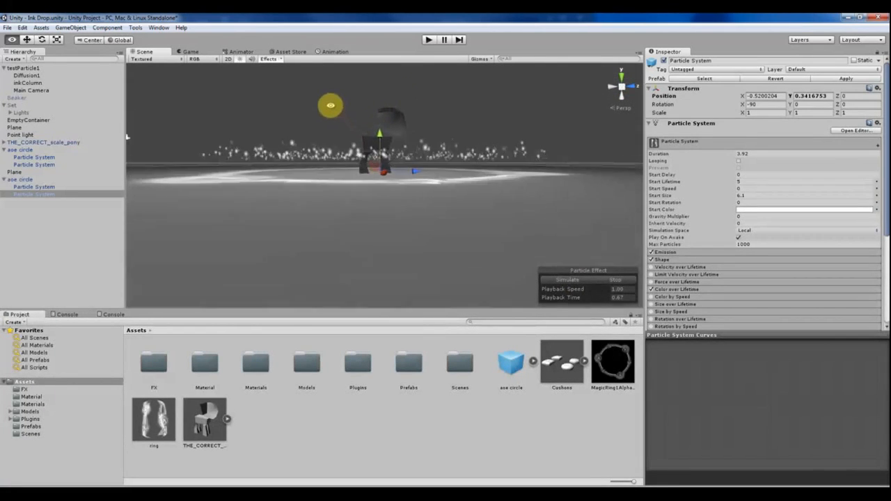
{"action": "left_click", "coordinate": [21, 188]}
{"action": "left_click_drag", "start_coordinate": [380, 123], "coordinate": [250, 160]}
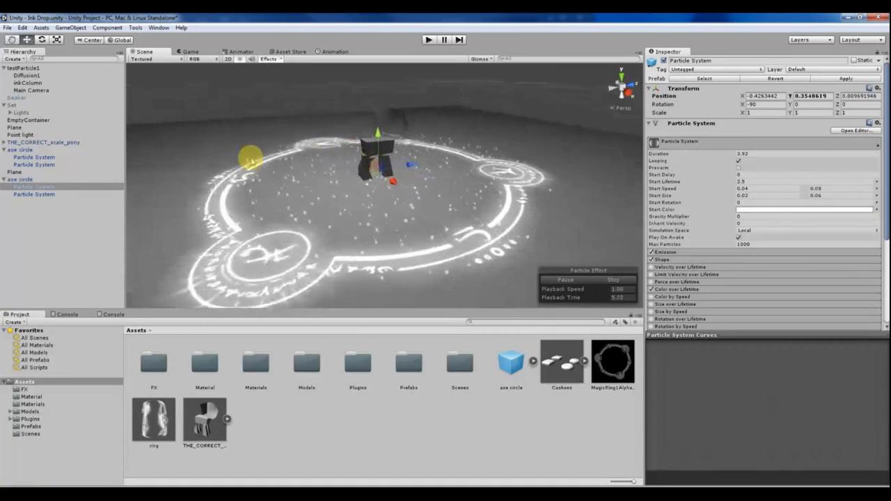
{"action": "left_click", "coordinate": [35, 195]}
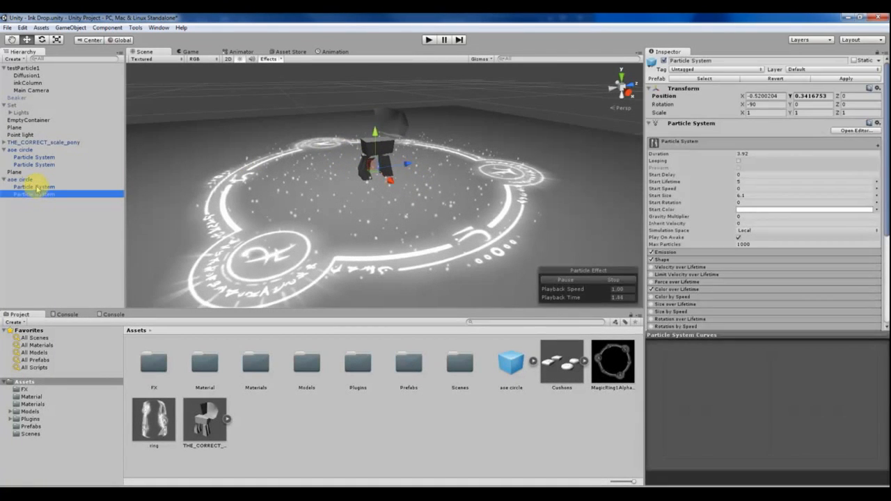
Replay the new instance's ring and sparkle burst, pause it with the ring lit, and examine the effect from above and at low angles.
{"action": "left_click", "coordinate": [35, 187], "text": "ctrl"}
{"action": "left_click_drag", "start_coordinate": [325, 154], "coordinate": [452, 252], "text": "alt"}
{"action": "left_click", "coordinate": [34, 194]}
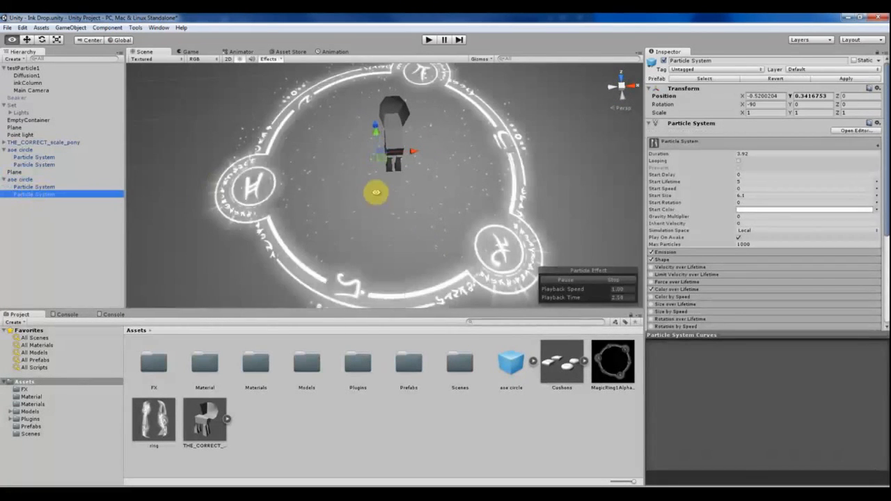
{"action": "left_click_drag", "start_coordinate": [376, 192], "coordinate": [357, 133], "text": "alt"}
{"action": "left_click_drag", "start_coordinate": [407, 161], "coordinate": [372, 159], "text": "alt"}
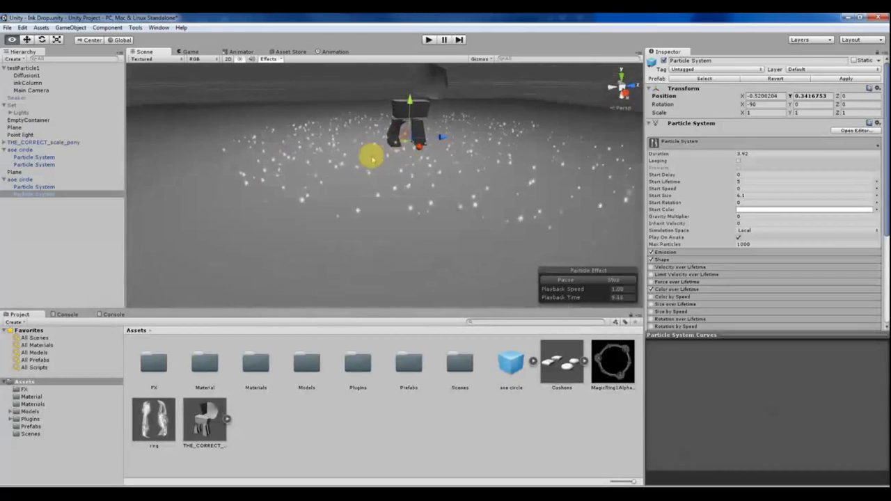
{"action": "left_click", "coordinate": [619, 281]}
{"action": "left_click", "coordinate": [580, 281]}
{"action": "left_click", "coordinate": [605, 281]}
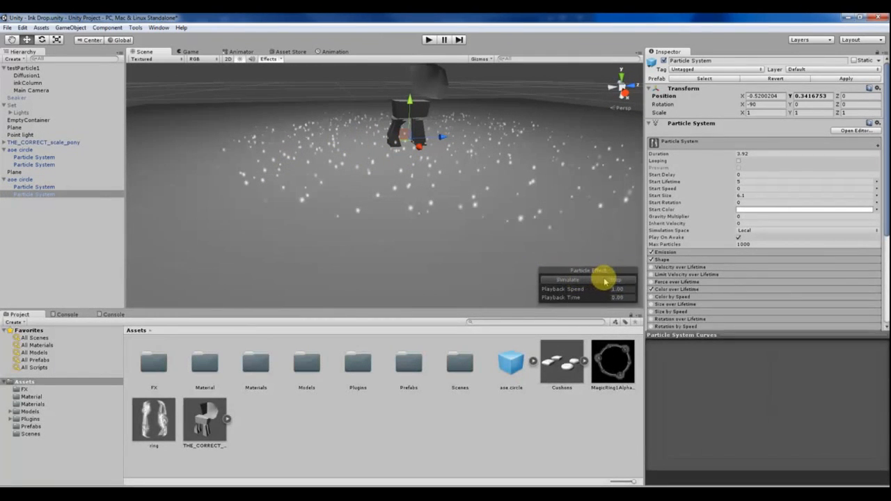
{"action": "left_click", "coordinate": [577, 281]}
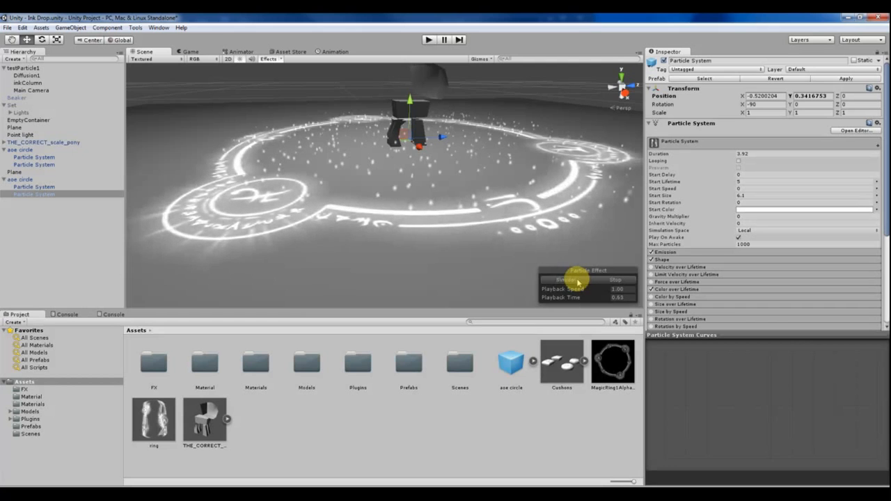
{"action": "left_click_drag", "start_coordinate": [381, 172], "coordinate": [353, 176], "text": "alt"}
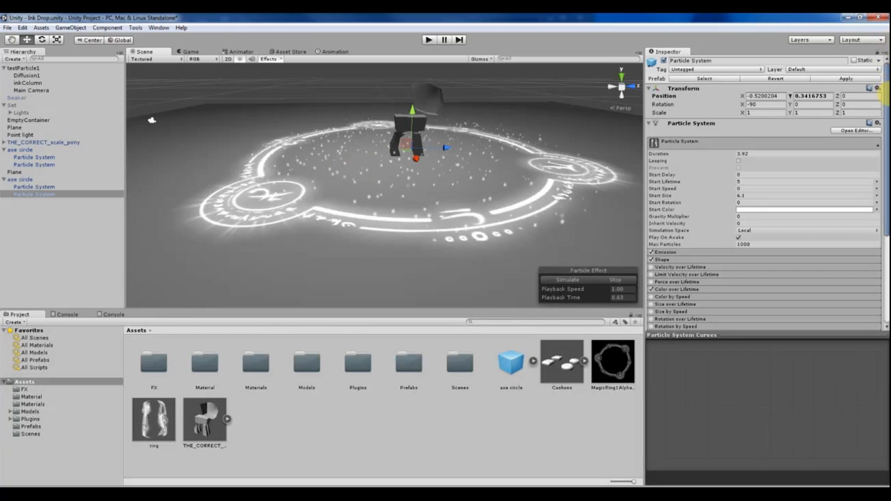
Review the ring system's over-lifetime and by-speed modules, expanding the Limit Velocity over Lifetime and Velocity over Lifetime settings without enabling them.
{"action": "left_click_drag", "start_coordinate": [885, 96], "coordinate": [875, 175]}
{"action": "left_click", "coordinate": [675, 196]}
{"action": "left_click", "coordinate": [673, 195]}
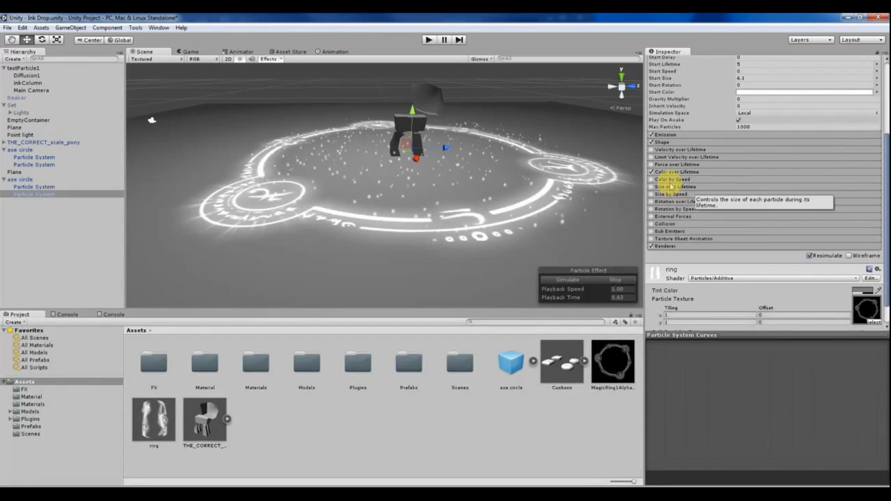
{"action": "left_click", "coordinate": [670, 181]}
{"action": "left_click", "coordinate": [671, 181]}
{"action": "left_click", "coordinate": [673, 157]}
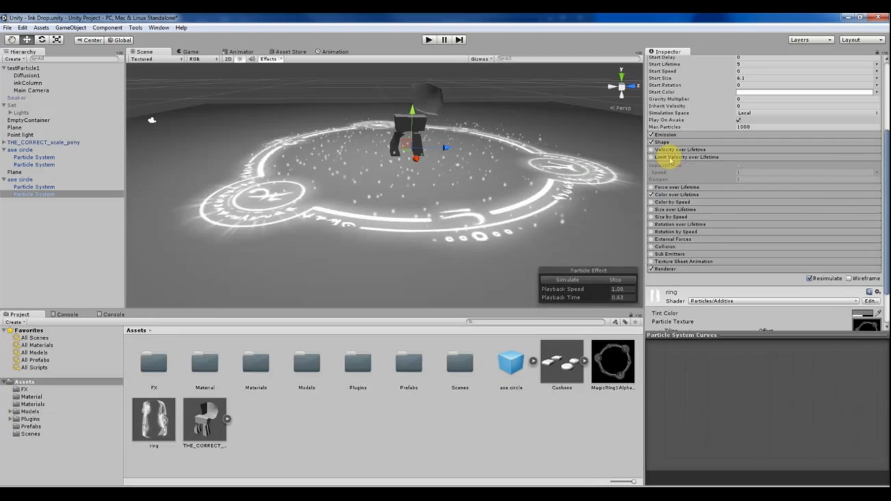
{"action": "left_click", "coordinate": [670, 150]}
{"action": "scroll", "coordinate": [812, 199], "scroll_direction": "up", "scroll_amount": 3}
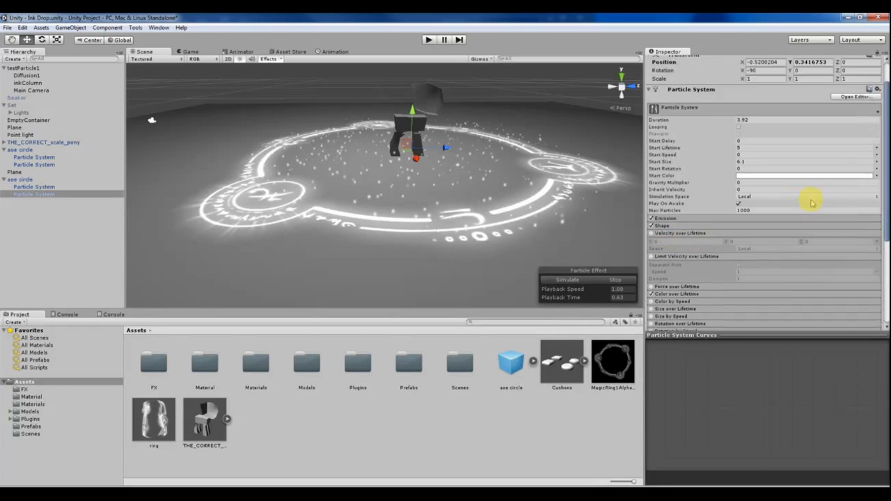
Review the value modes offered for the ring system's Start Size and Start Color, and view the whole magic circle from farther away.
{"action": "left_click", "coordinate": [877, 162]}
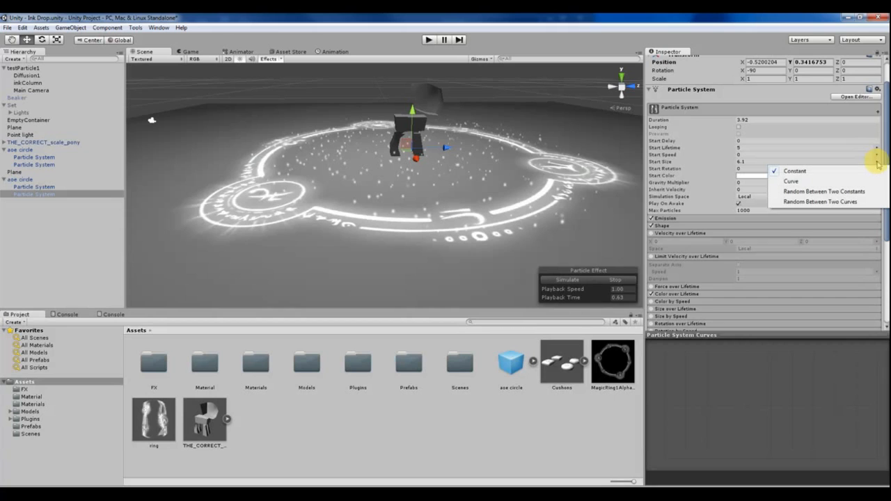
{"action": "left_click", "coordinate": [878, 162]}
{"action": "left_click_drag", "start_coordinate": [884, 161], "coordinate": [885, 171]}
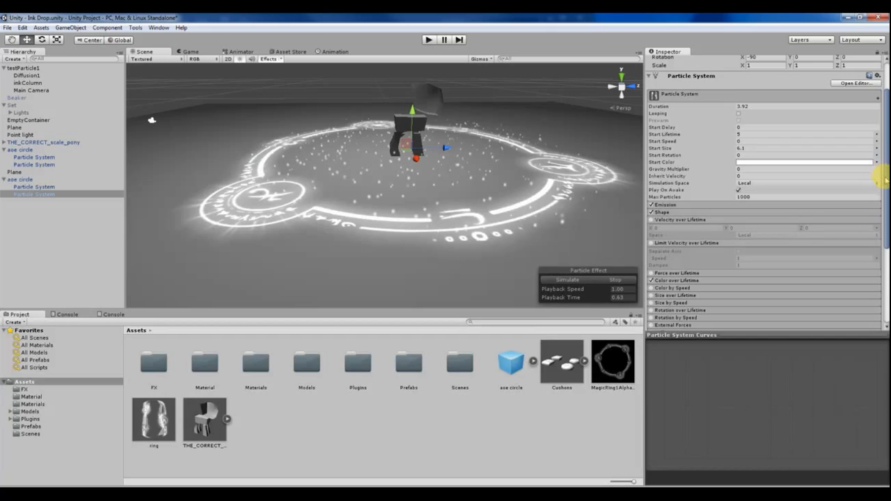
{"action": "left_click", "coordinate": [878, 164]}
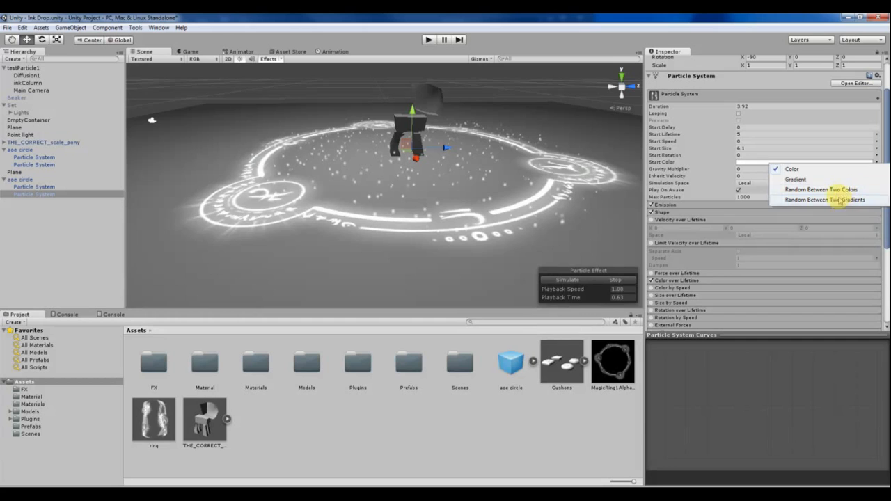
{"action": "left_click", "coordinate": [879, 167]}
{"action": "scroll", "coordinate": [881, 157], "scroll_direction": "up", "scroll_amount": 1}
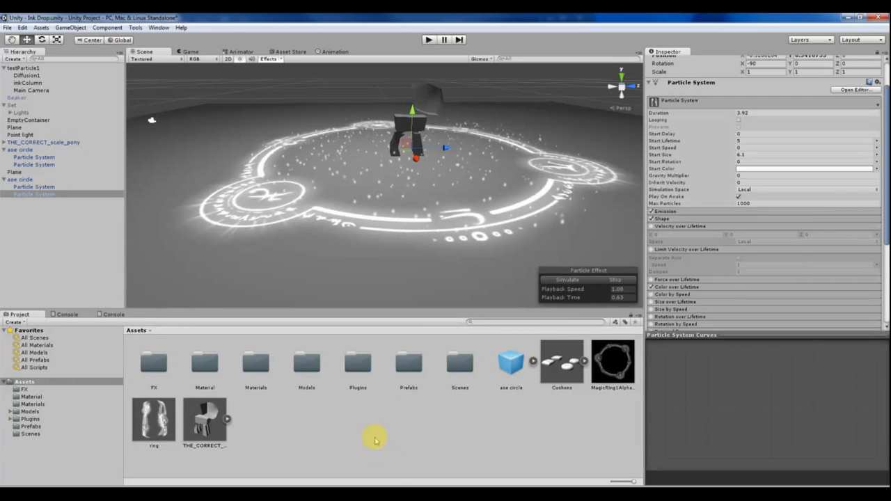
{"action": "left_click_drag", "start_coordinate": [385, 142], "coordinate": [390, 178], "text": "alt"}
{"action": "scroll", "coordinate": [389, 177], "scroll_direction": "down", "scroll_amount": 5}
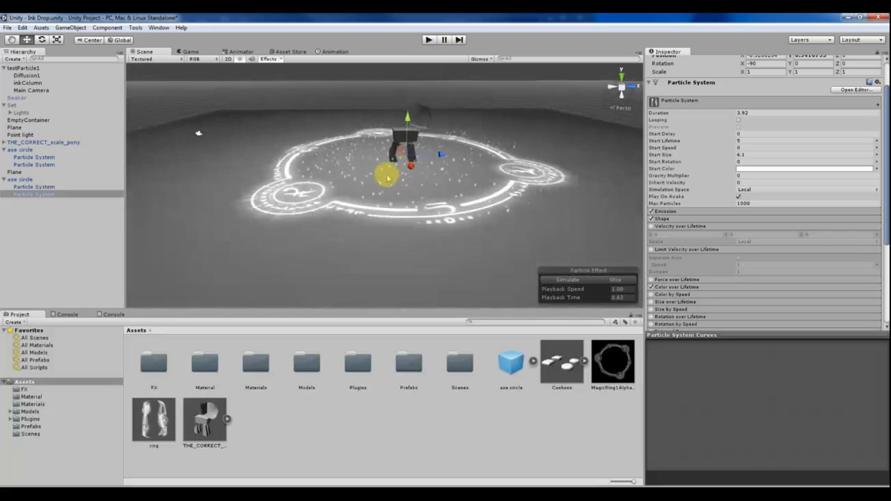